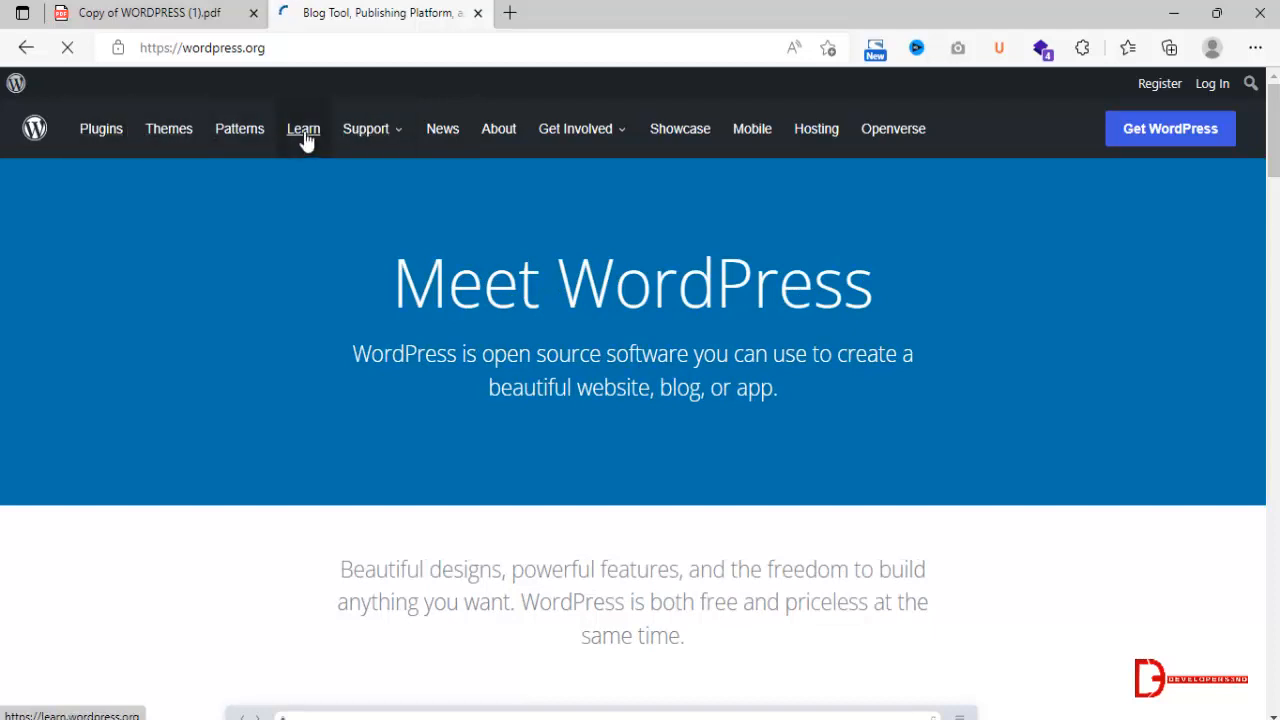
Open the WordPress download page and go on to its releases page at wordpress.org/download/releases.
{"action": "left_click", "coordinate": [463, 50]}
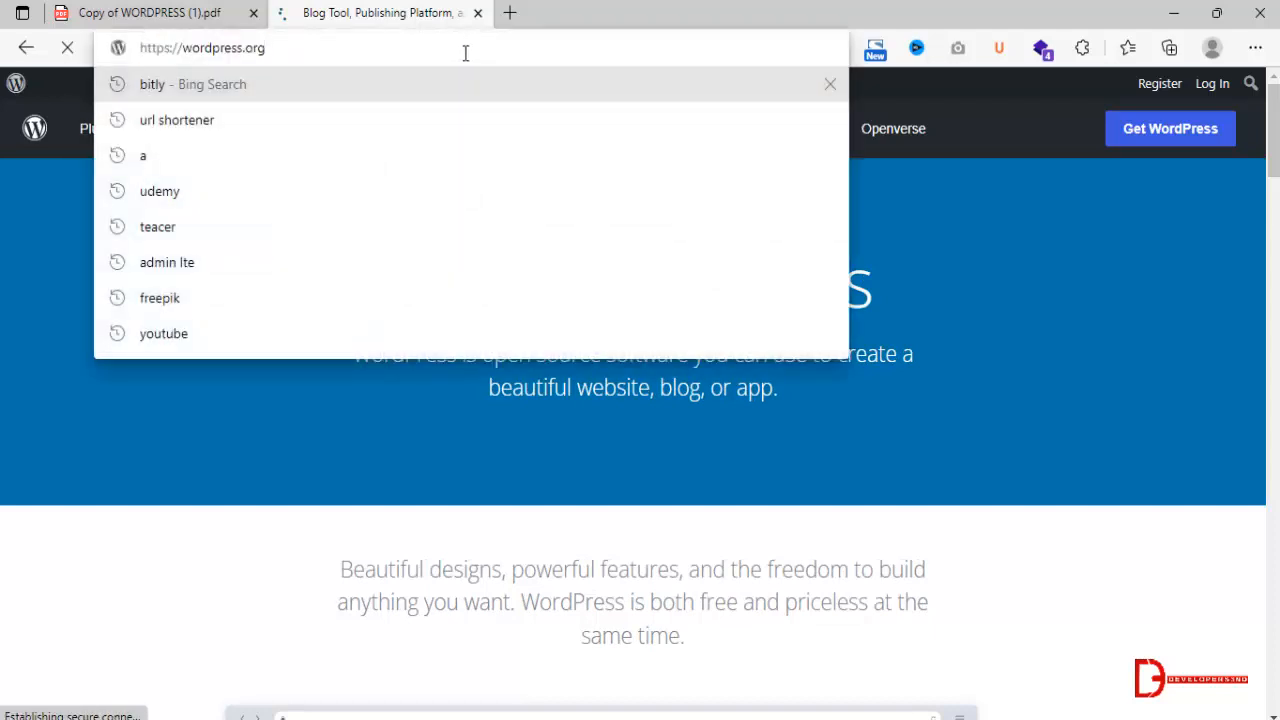
{"action": "left_click", "coordinate": [1165, 143]}
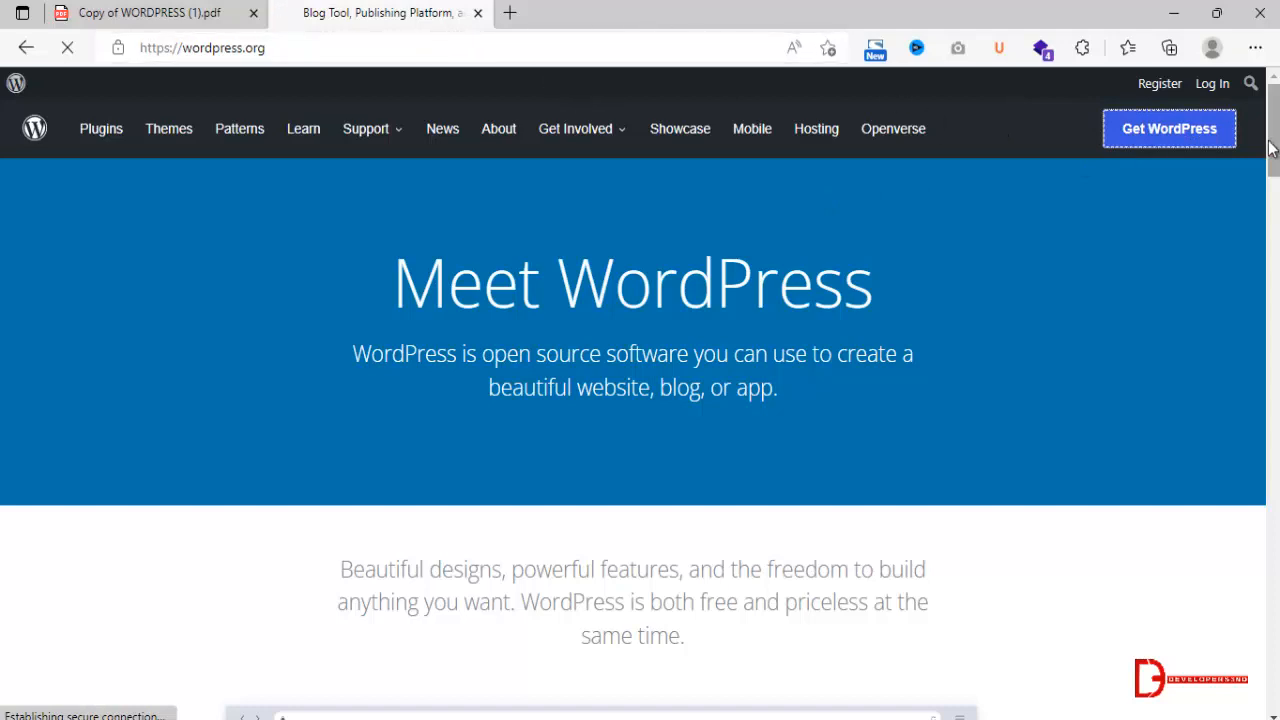
{"action": "left_click", "coordinate": [460, 46]}
{"action": "type", "text": "releases"}
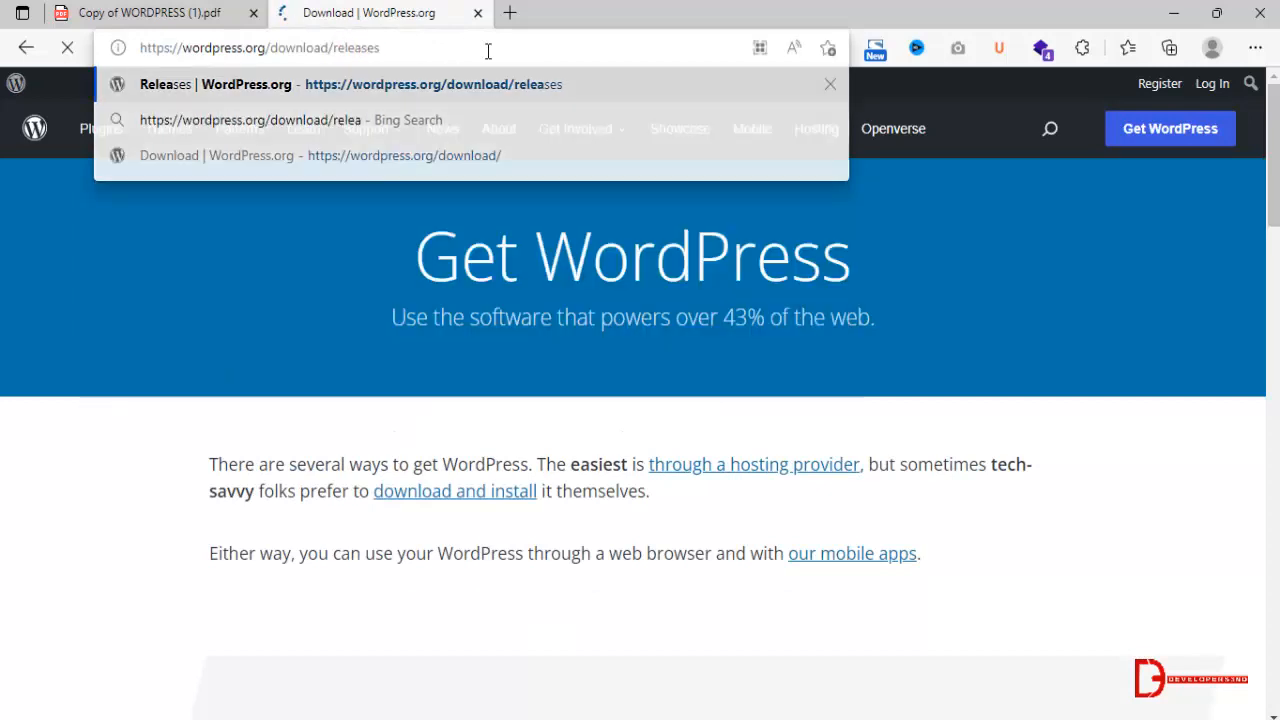
{"action": "key", "text": "Return"}
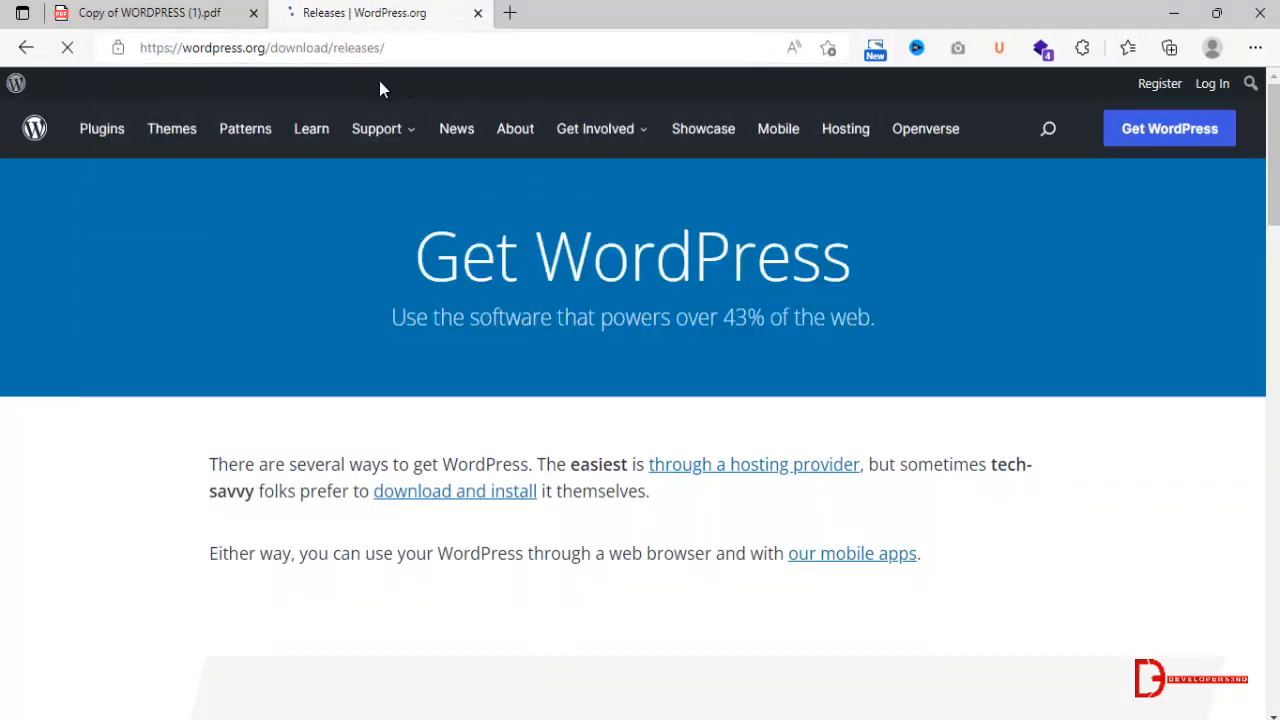
Look through the WordPress release list and locate version 5.8.1 in the 5.8 Branch.
{"action": "scroll", "coordinate": [543, 438], "scroll_direction": "down", "scroll_amount": 3}
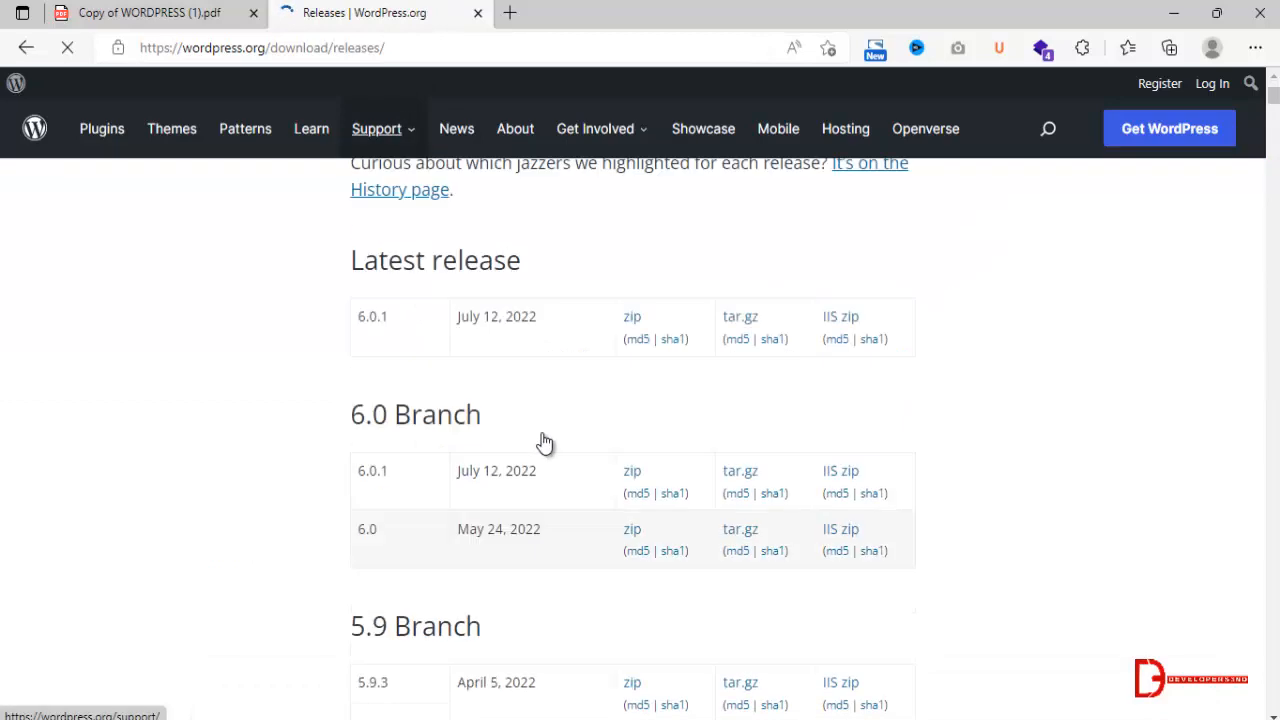
{"action": "scroll", "coordinate": [543, 441], "scroll_direction": "down", "scroll_amount": 3}
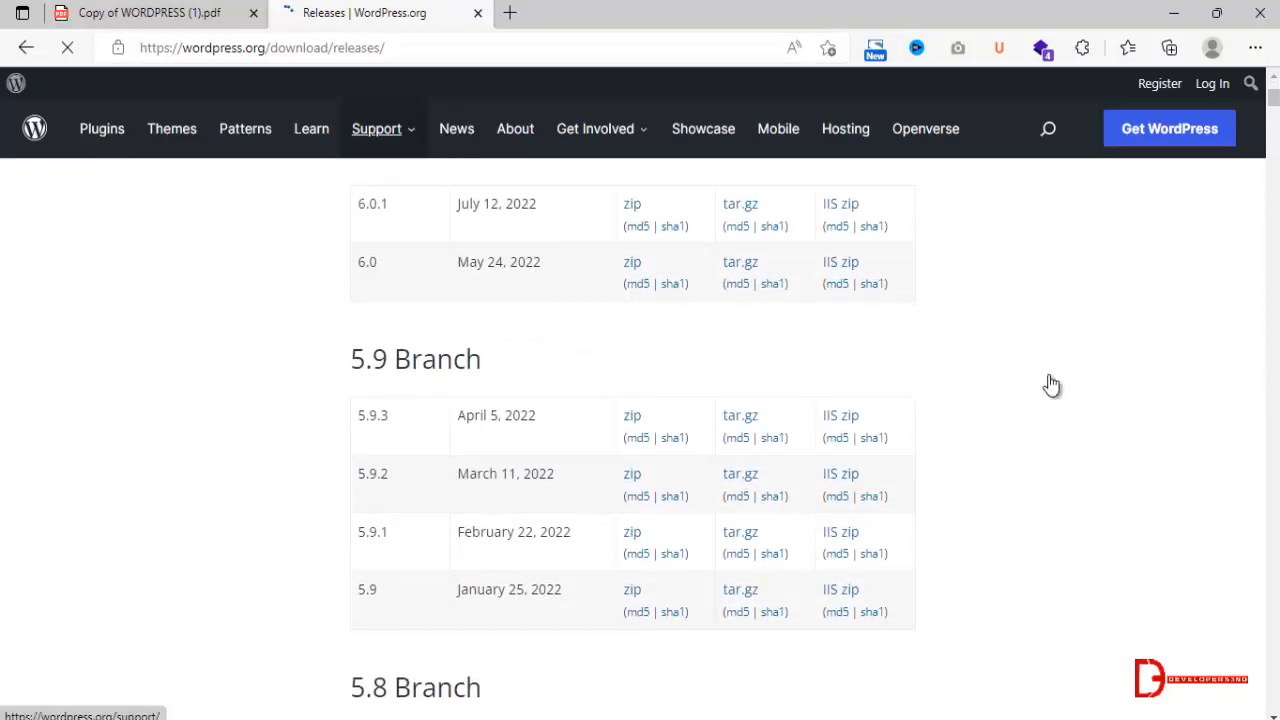
{"action": "scroll", "coordinate": [414, 531], "scroll_direction": "down", "scroll_amount": 6}
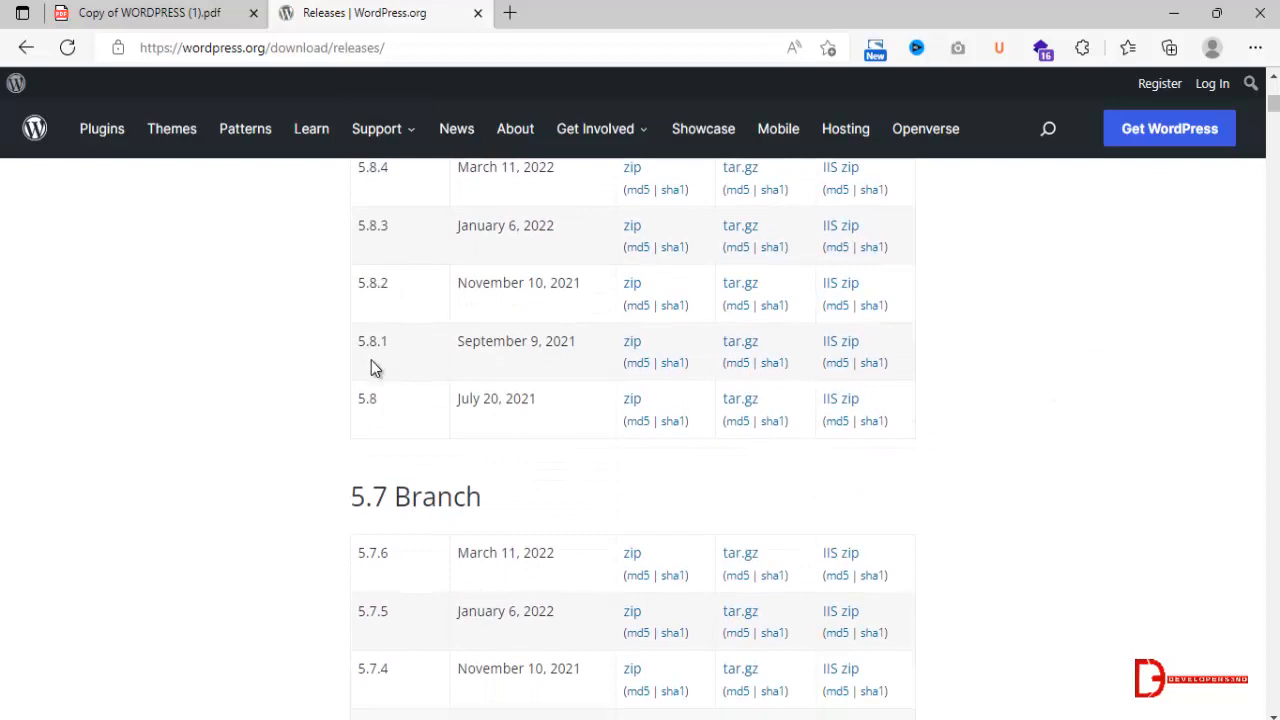
{"action": "scroll", "coordinate": [371, 364], "scroll_direction": "up", "scroll_amount": 6}
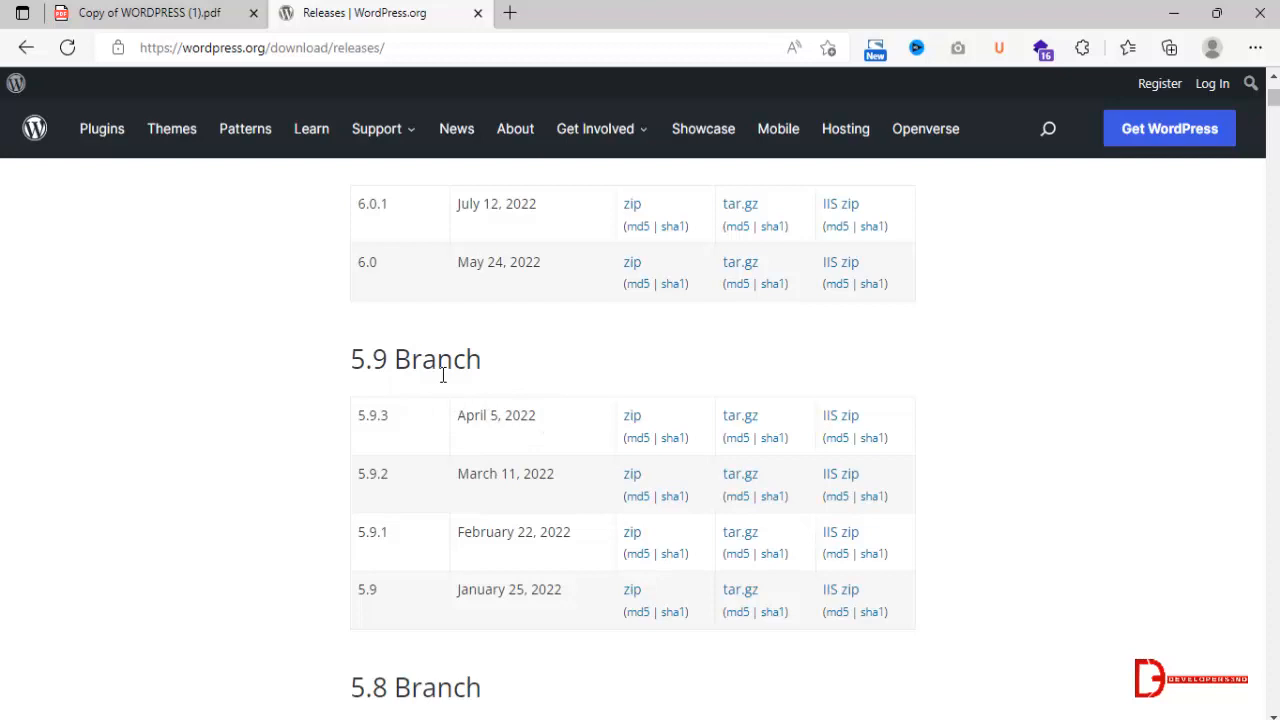
{"action": "scroll", "coordinate": [443, 374], "scroll_direction": "down", "scroll_amount": 6}
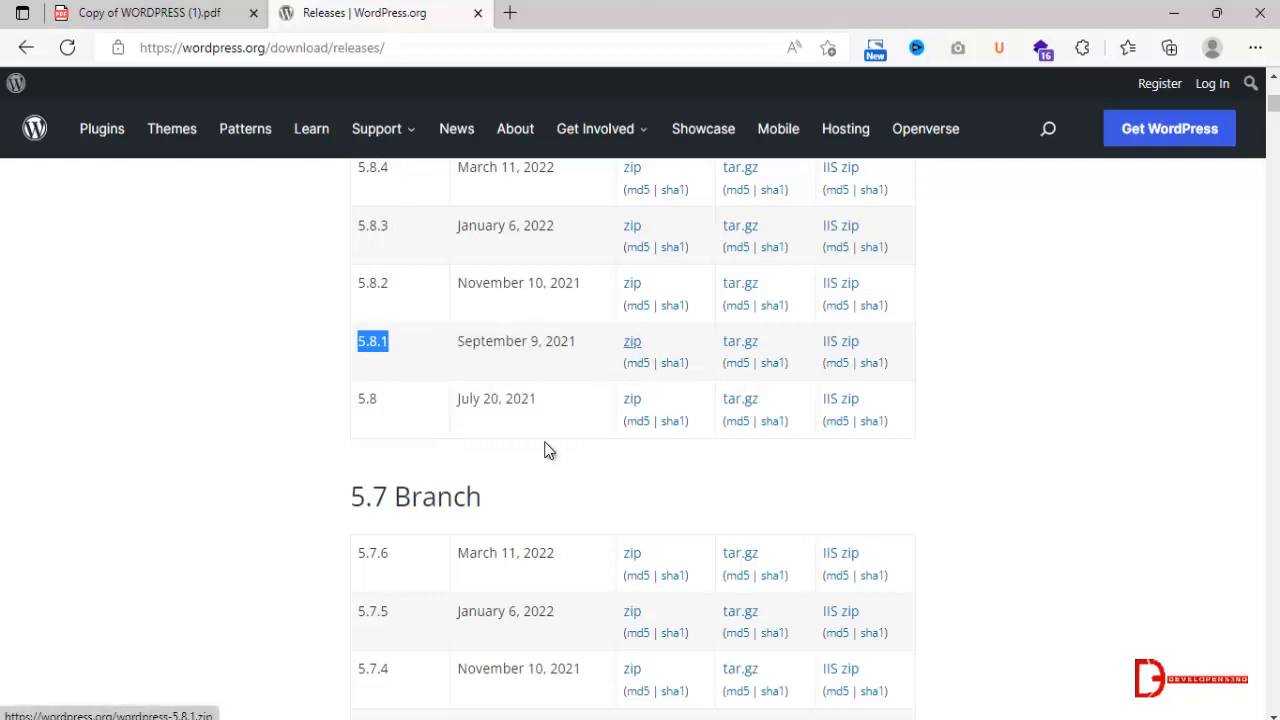
Switch to File Explorer and open the wordpress-5.8.1 (1) folder inside Downloads.
{"action": "mouse_move", "coordinate": [230, 712]}
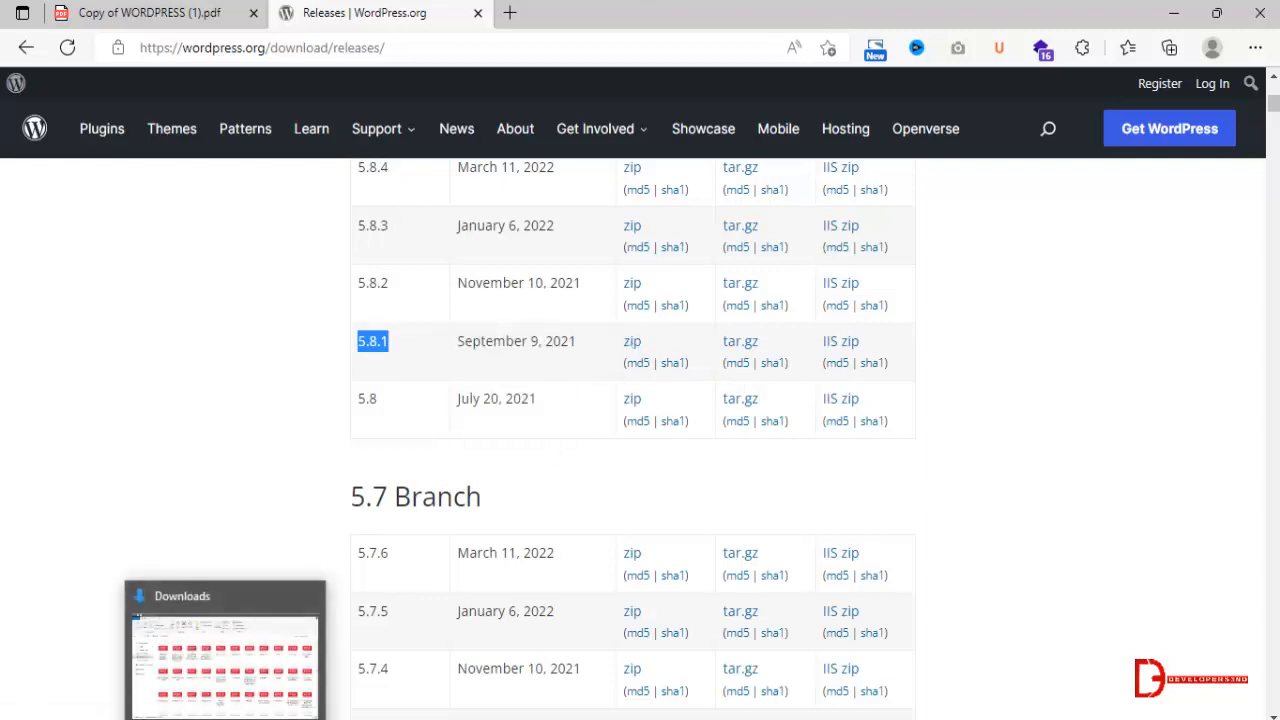
{"action": "left_click", "coordinate": [288, 675]}
{"action": "left_click", "coordinate": [90, 298]}
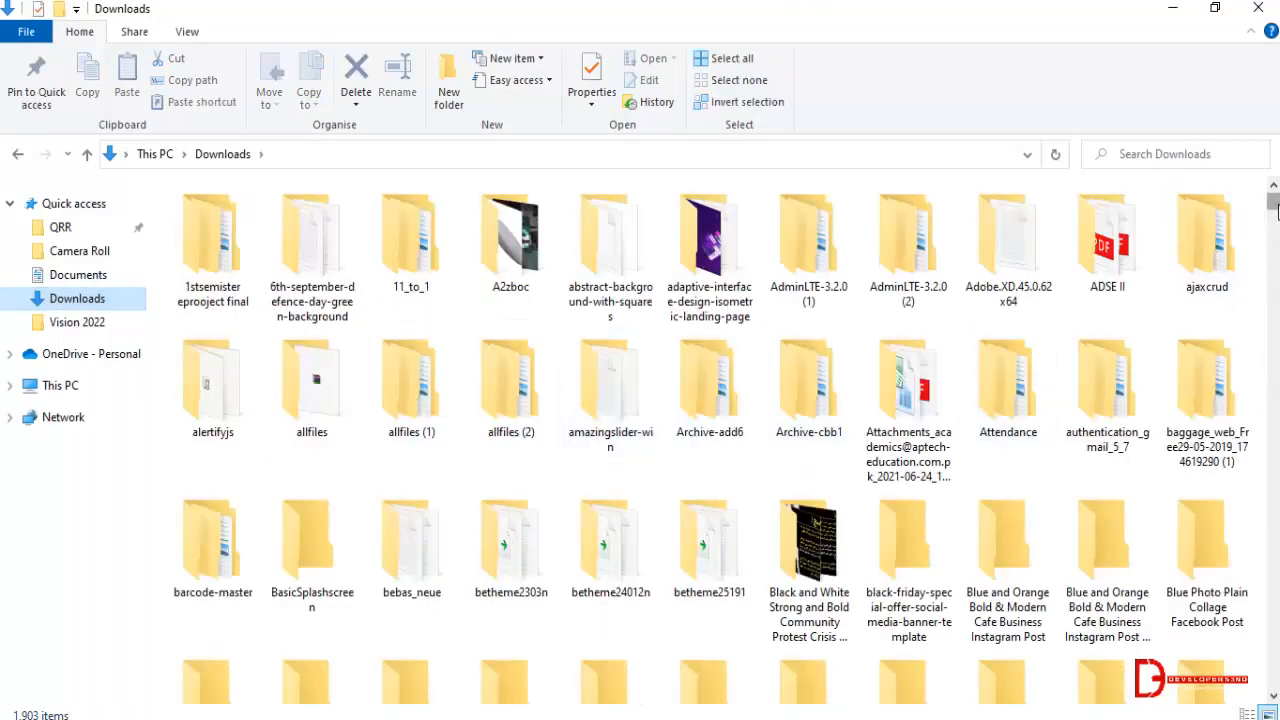
{"action": "scroll", "coordinate": [1277, 226], "scroll_direction": "down", "scroll_amount": 5}
{"action": "scroll", "coordinate": [1275, 226], "scroll_direction": "down", "scroll_amount": 3}
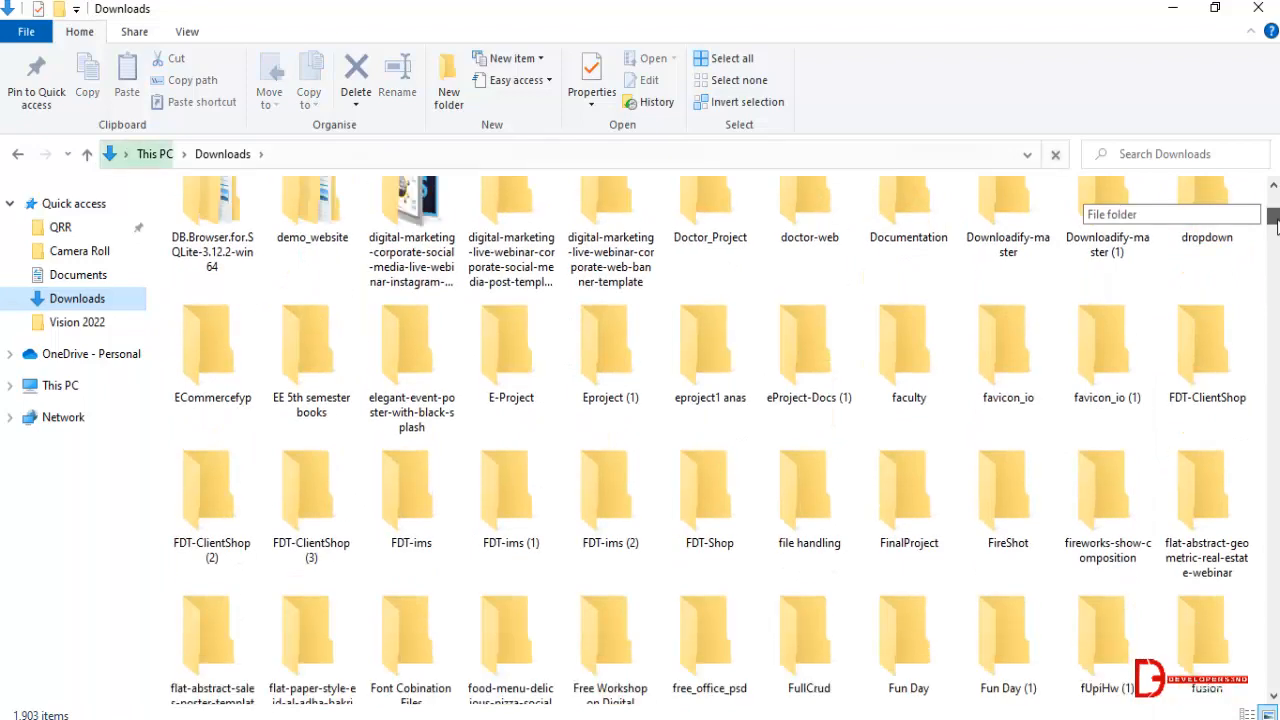
{"action": "scroll", "coordinate": [790, 428], "scroll_direction": "down", "scroll_amount": 6}
{"action": "scroll", "coordinate": [808, 430], "scroll_direction": "down", "scroll_amount": 12}
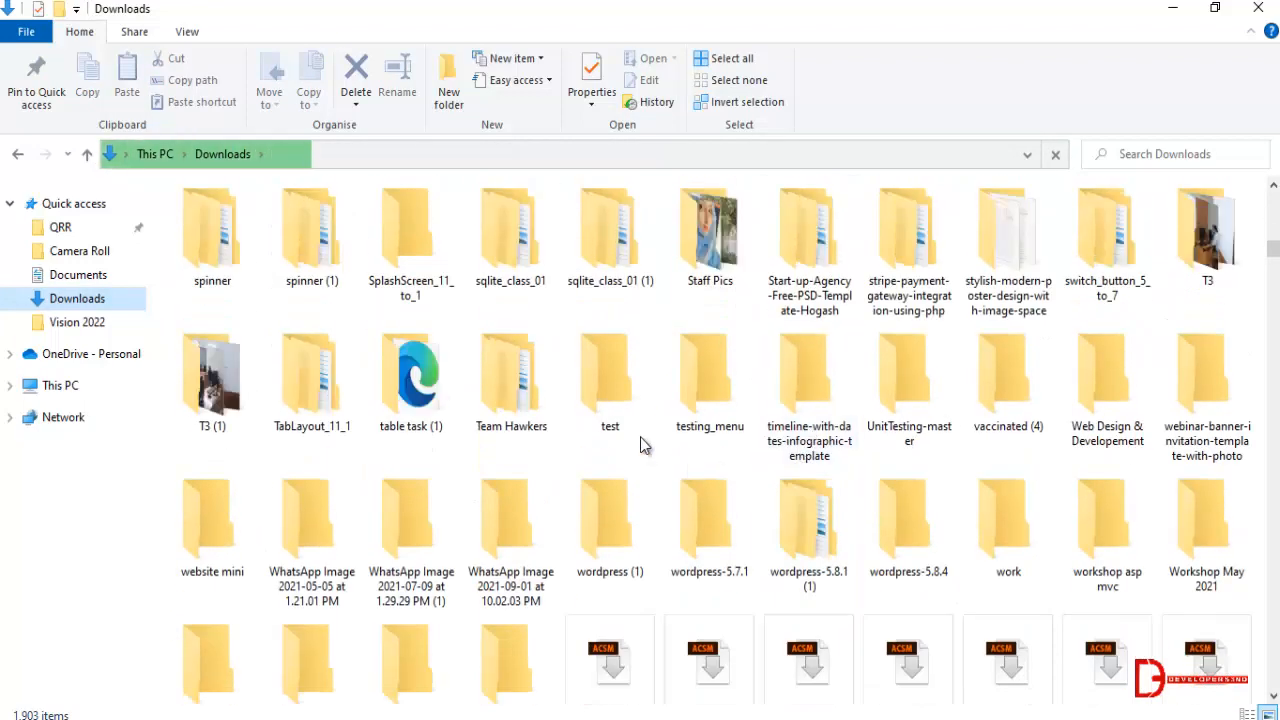
{"action": "double_click", "coordinate": [818, 565]}
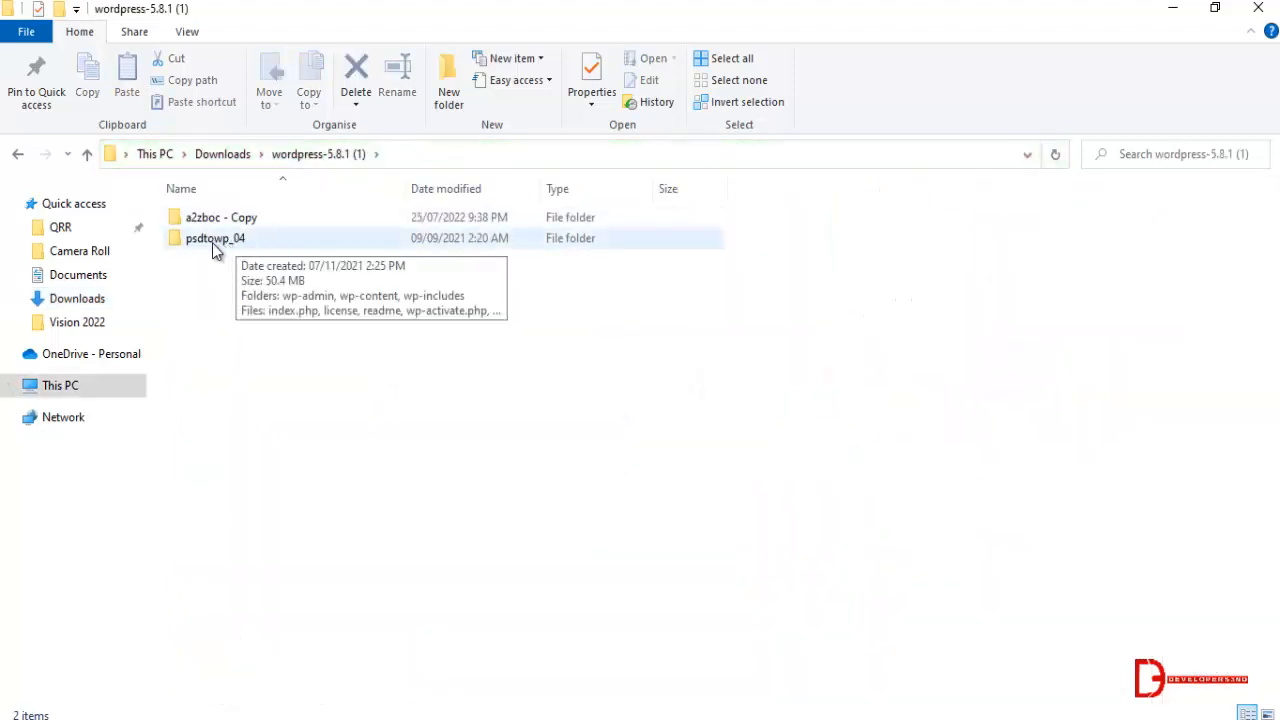
Inspect the WordPress files inside the psdtowp_04 folder and return to its parent folder.
{"action": "left_click", "coordinate": [212, 243]}
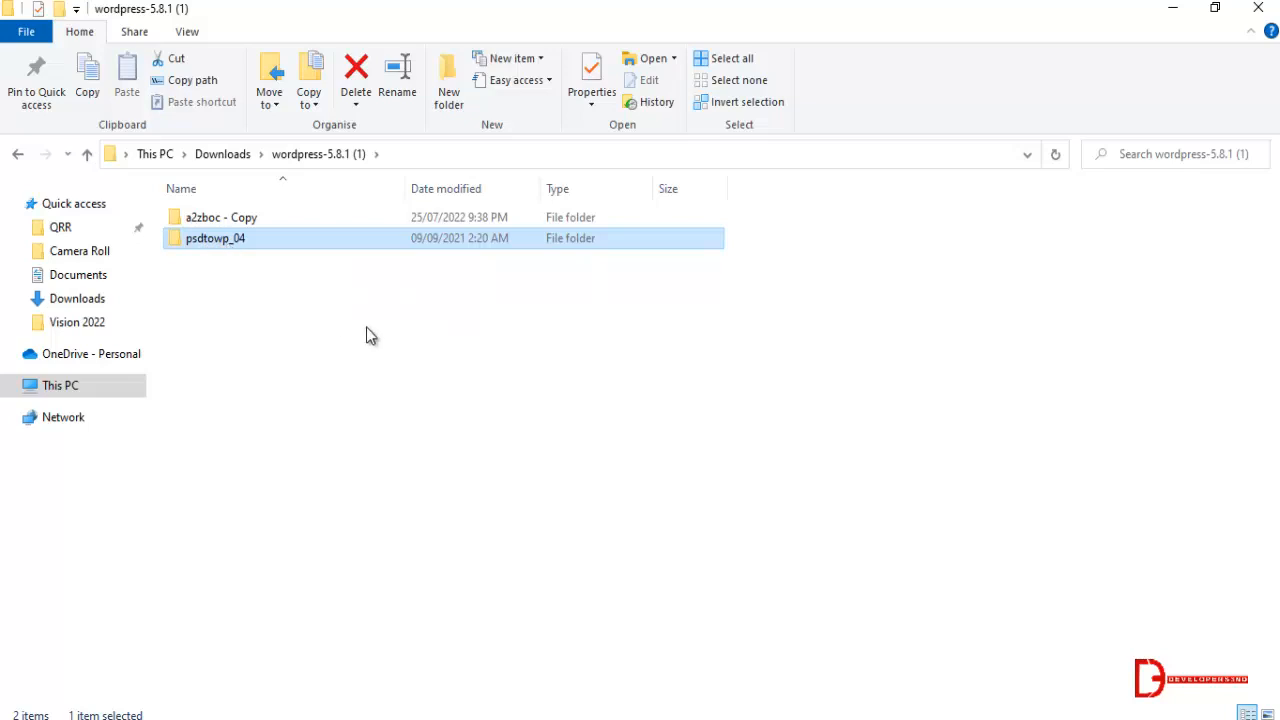
{"action": "right_click", "coordinate": [231, 239]}
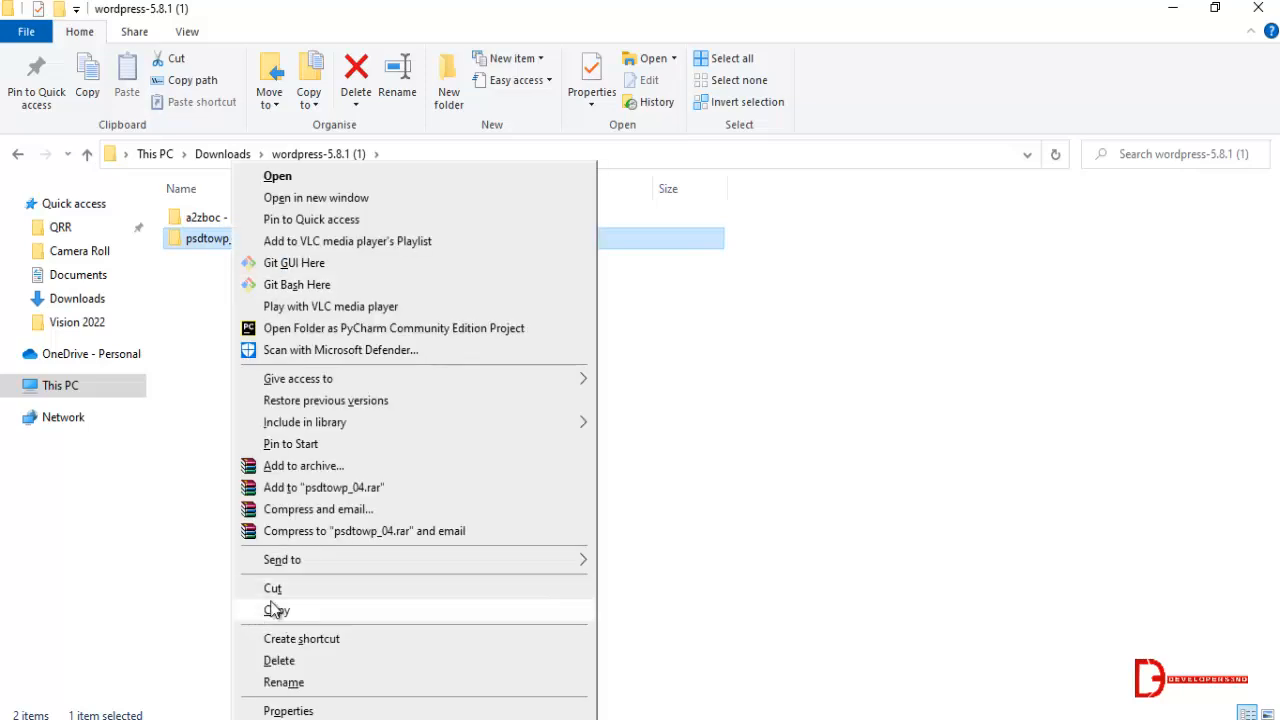
{"action": "left_click", "coordinate": [167, 394]}
{"action": "double_click", "coordinate": [250, 238]}
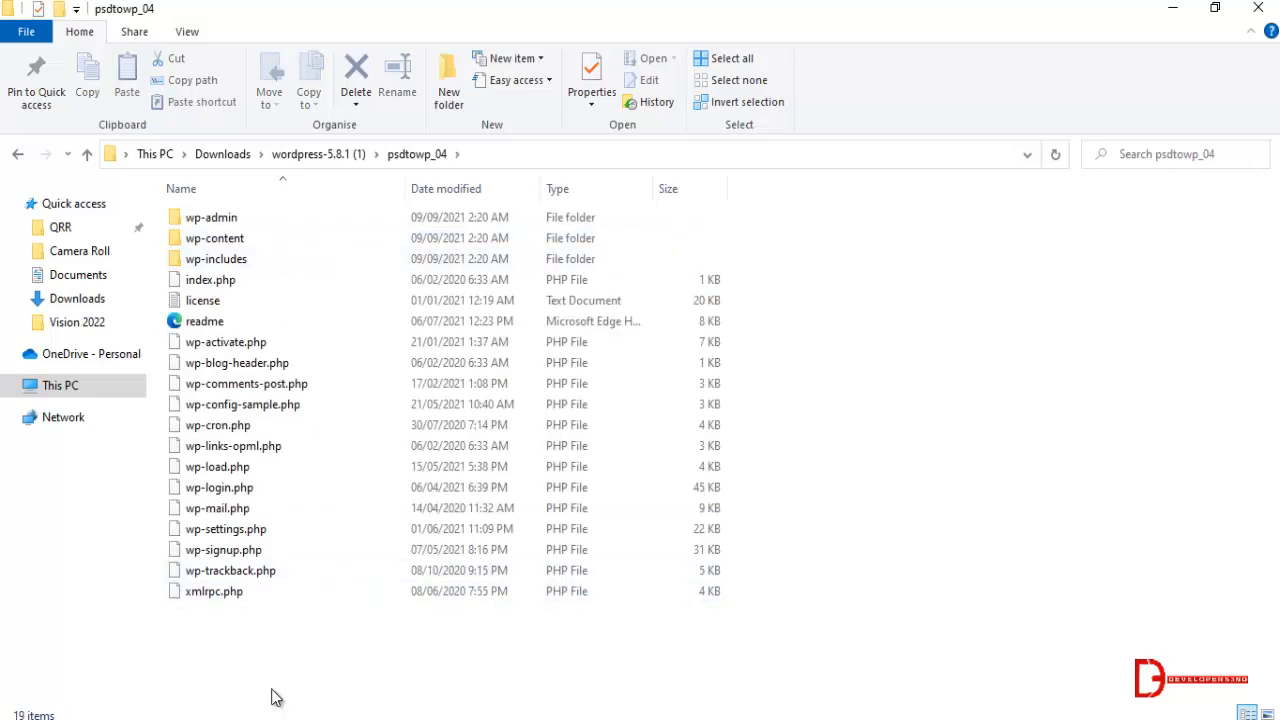
{"action": "key", "text": "BackSpace"}
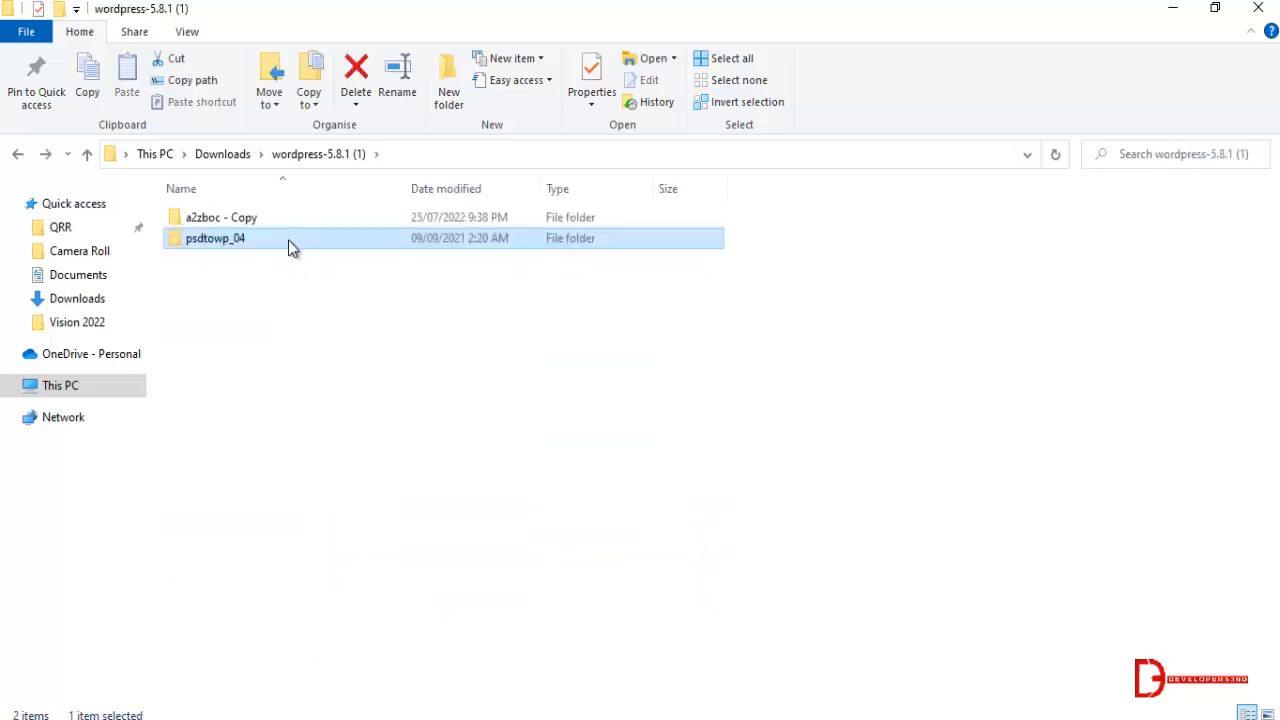
Copy the psdtowp_04 folder and go to the C:\xampp\htdocs folder.
{"action": "right_click", "coordinate": [288, 240]}
{"action": "left_click", "coordinate": [358, 612]}
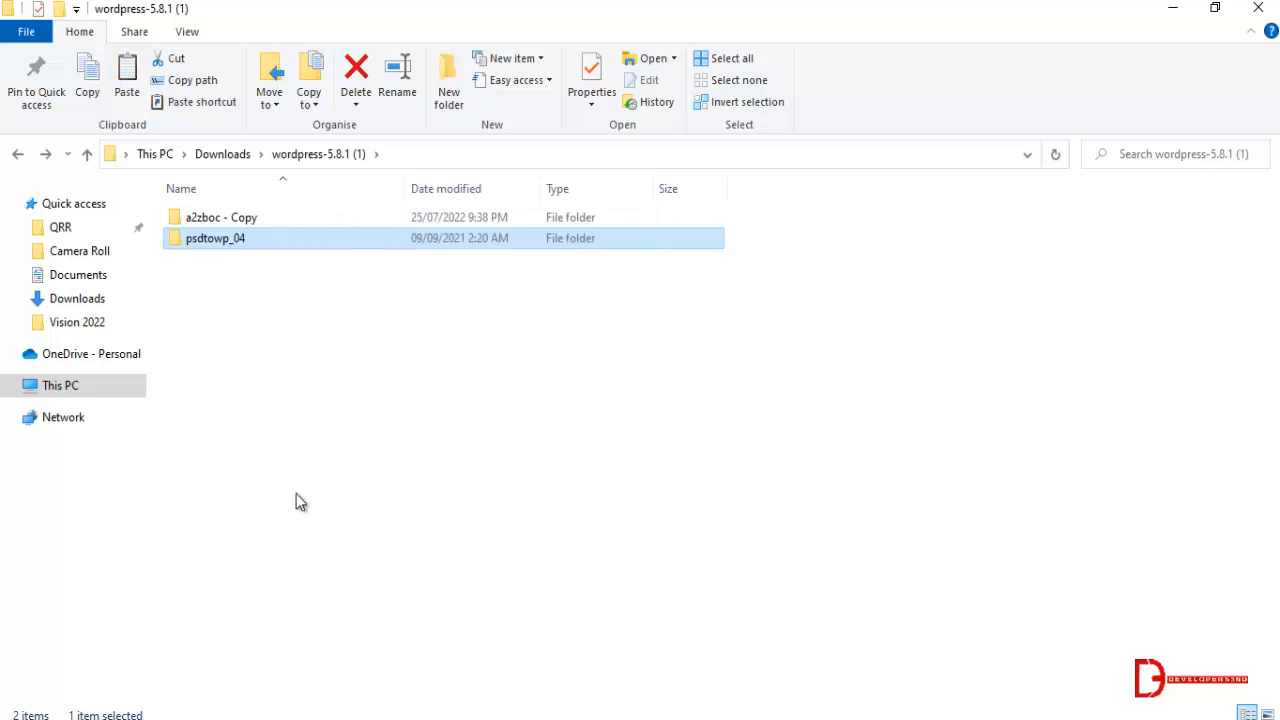
{"action": "left_click", "coordinate": [137, 392]}
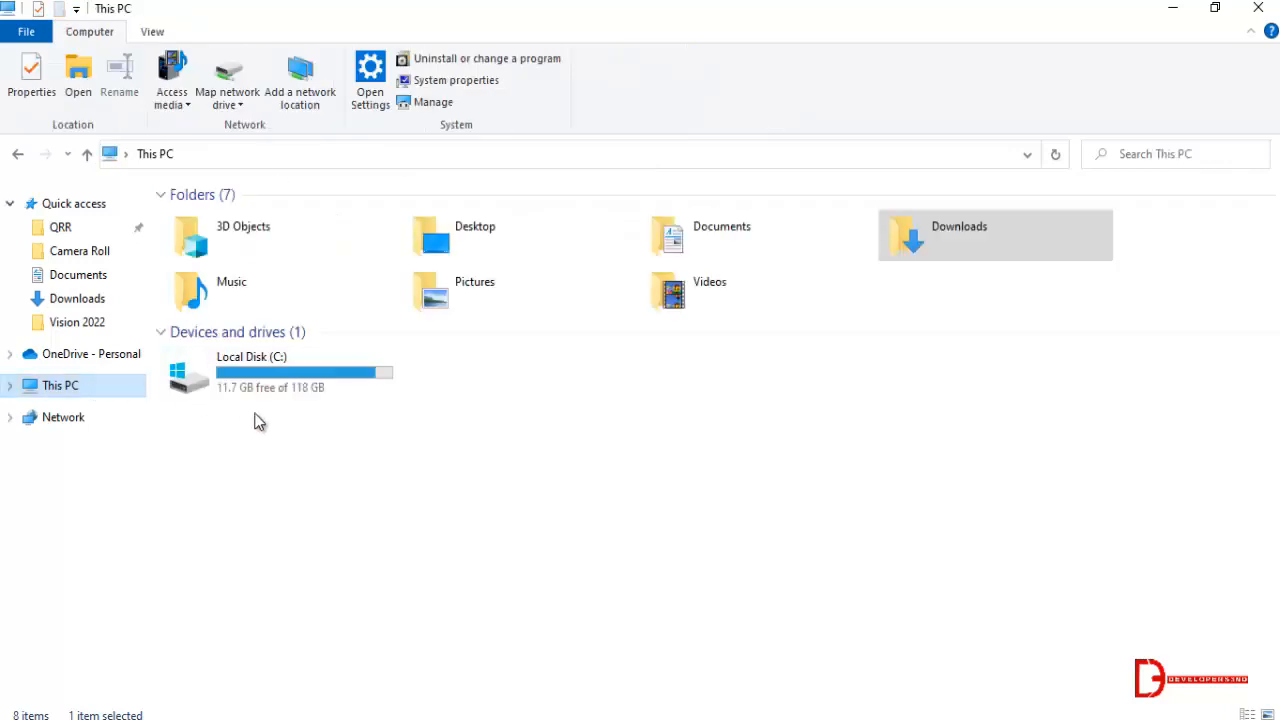
{"action": "double_click", "coordinate": [267, 375]}
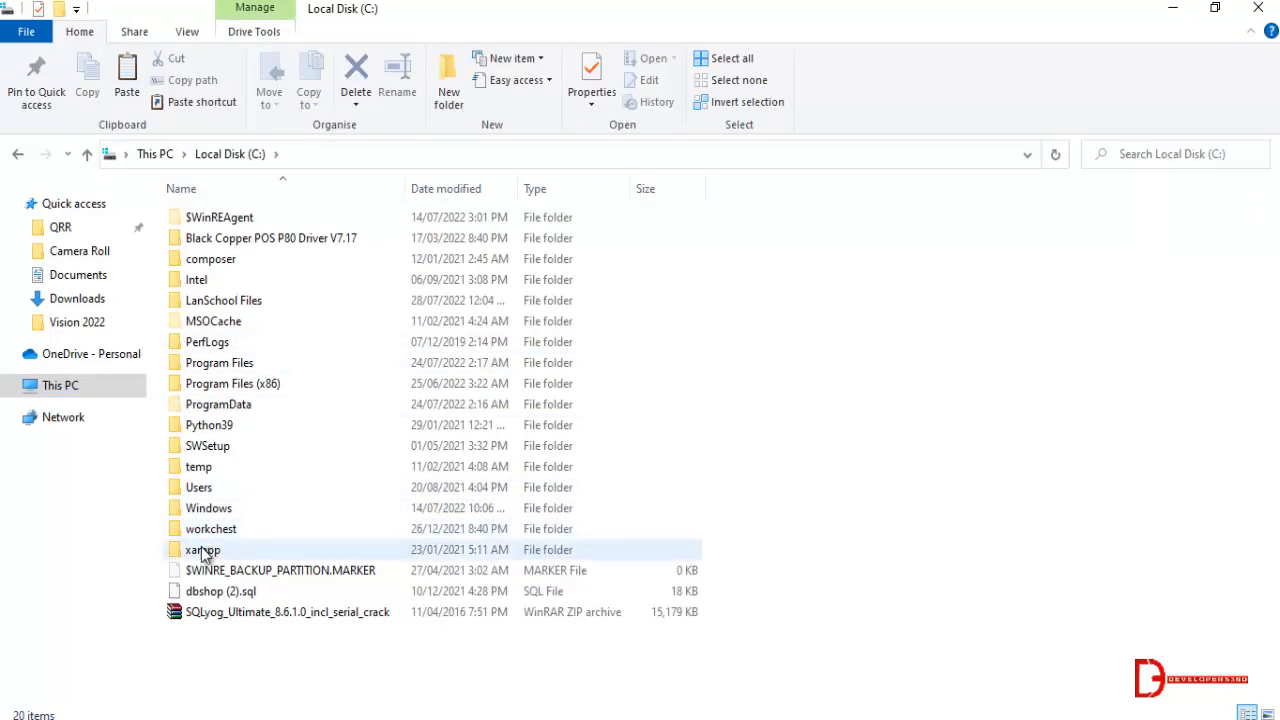
{"action": "double_click", "coordinate": [203, 550]}
{"action": "left_click", "coordinate": [230, 321]}
{"action": "double_click", "coordinate": [230, 321]}
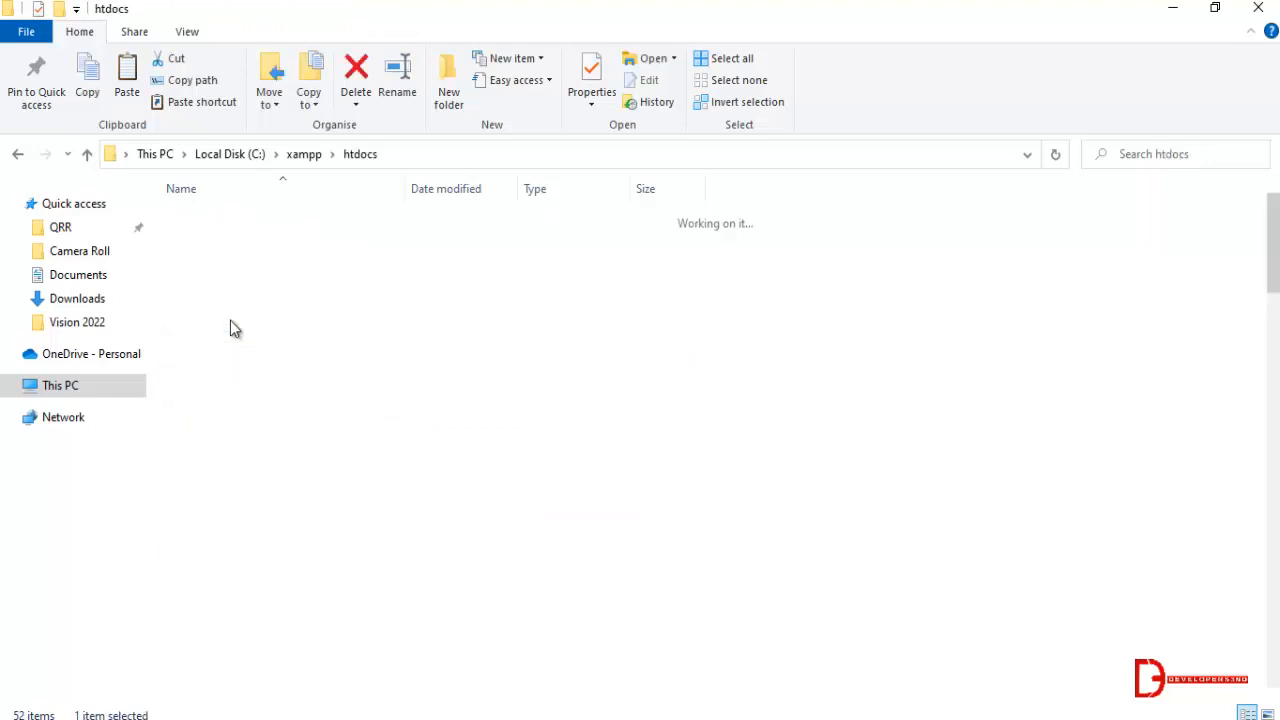
Locate and select the existing psdtowp_04 folder in htdocs without pasting anything.
{"action": "right_click", "coordinate": [760, 370]}
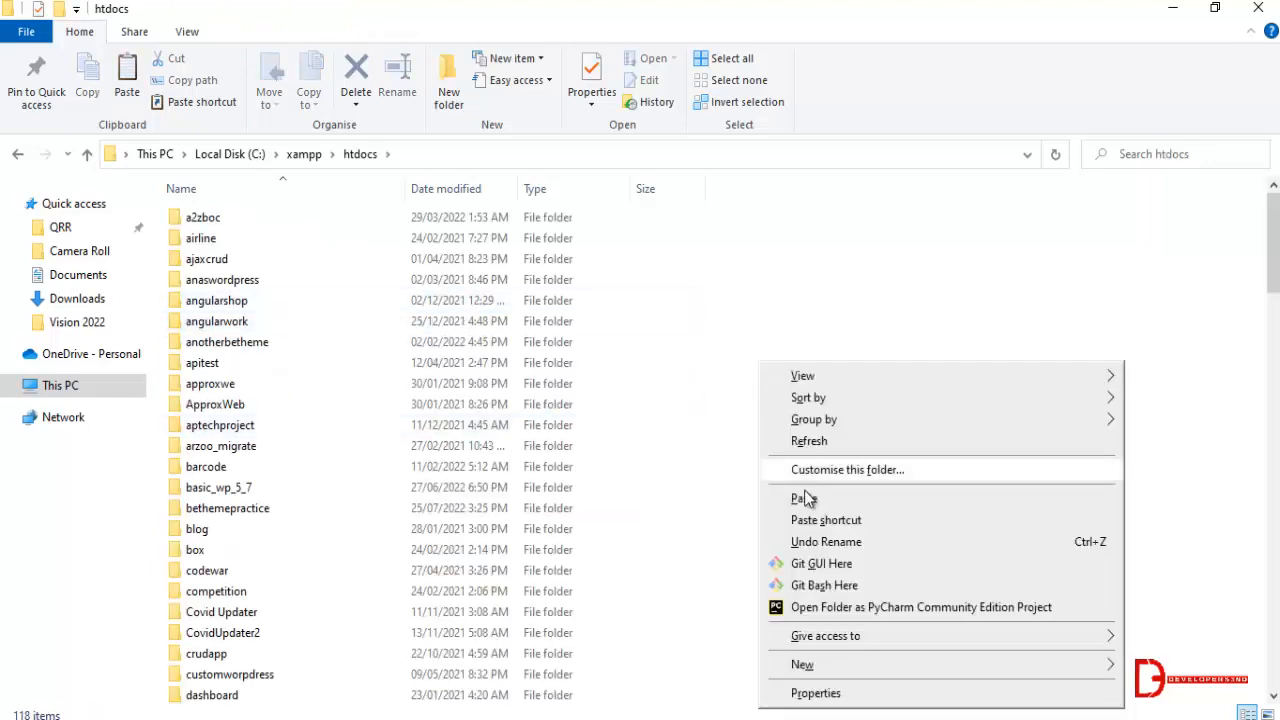
{"action": "left_click", "coordinate": [748, 318]}
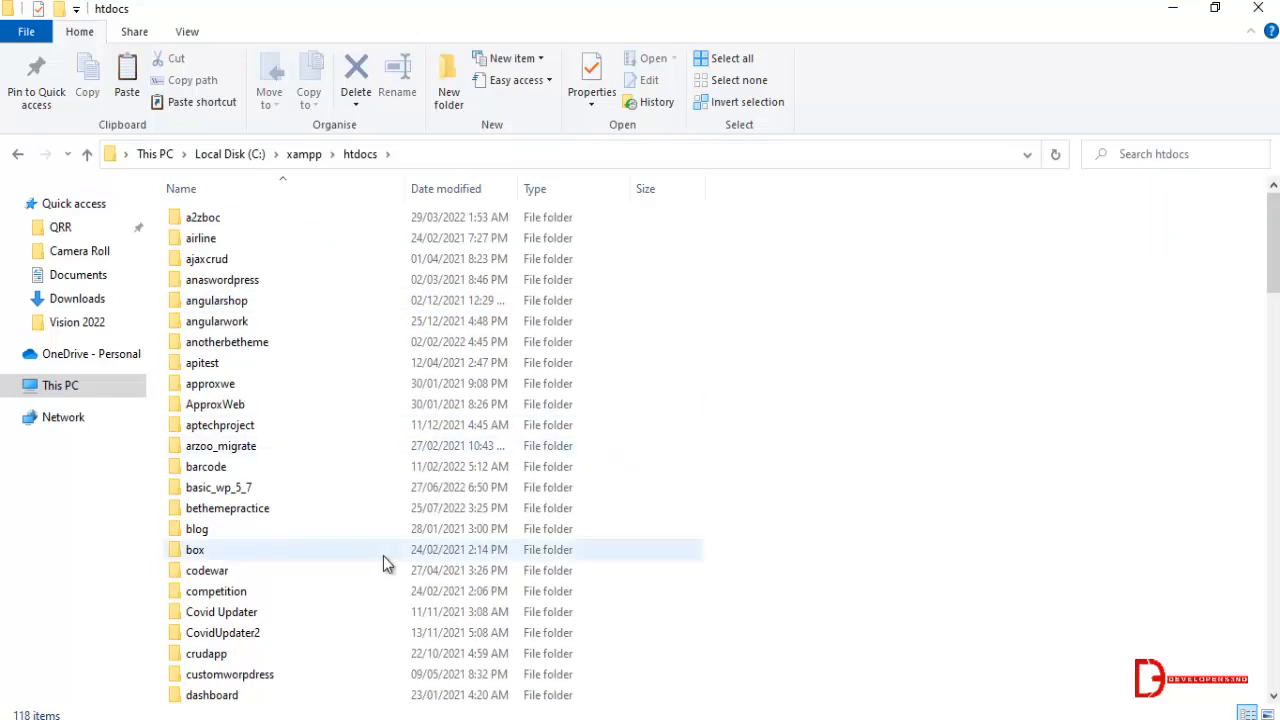
{"action": "scroll", "coordinate": [383, 555], "scroll_direction": "down", "scroll_amount": 8}
{"action": "scroll", "coordinate": [240, 432], "scroll_direction": "down", "scroll_amount": 8}
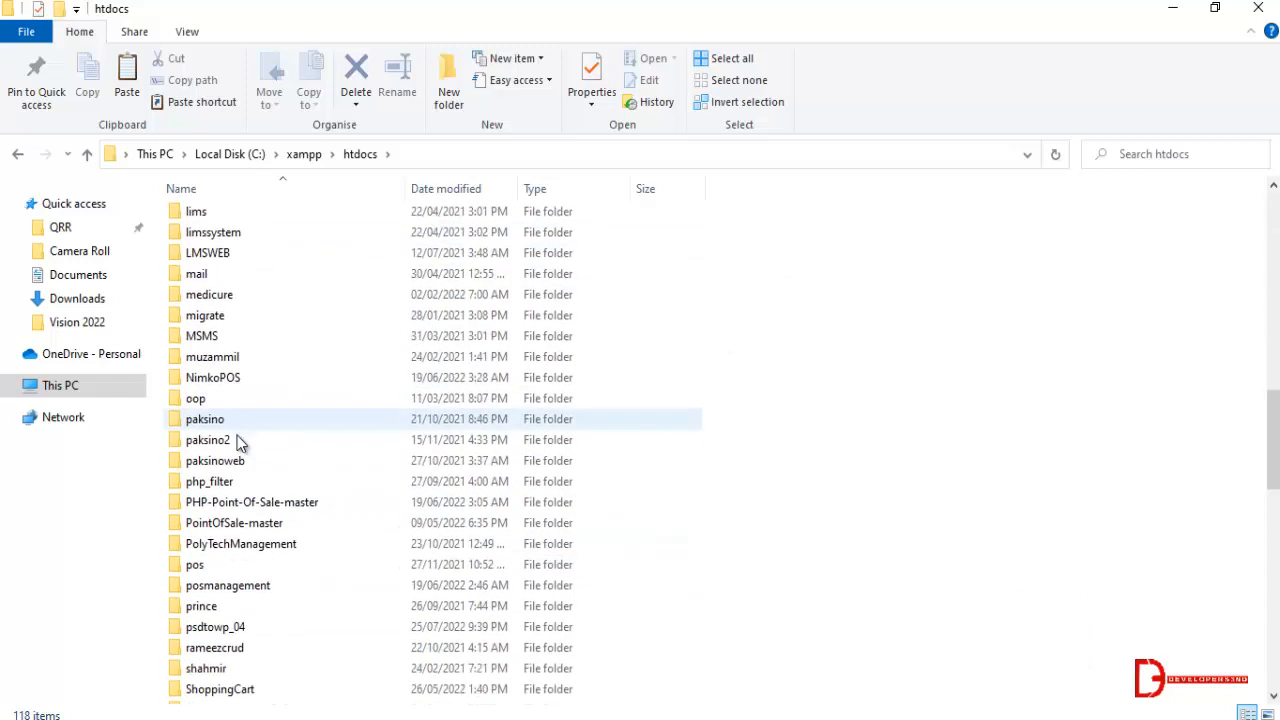
{"action": "left_click", "coordinate": [234, 634]}
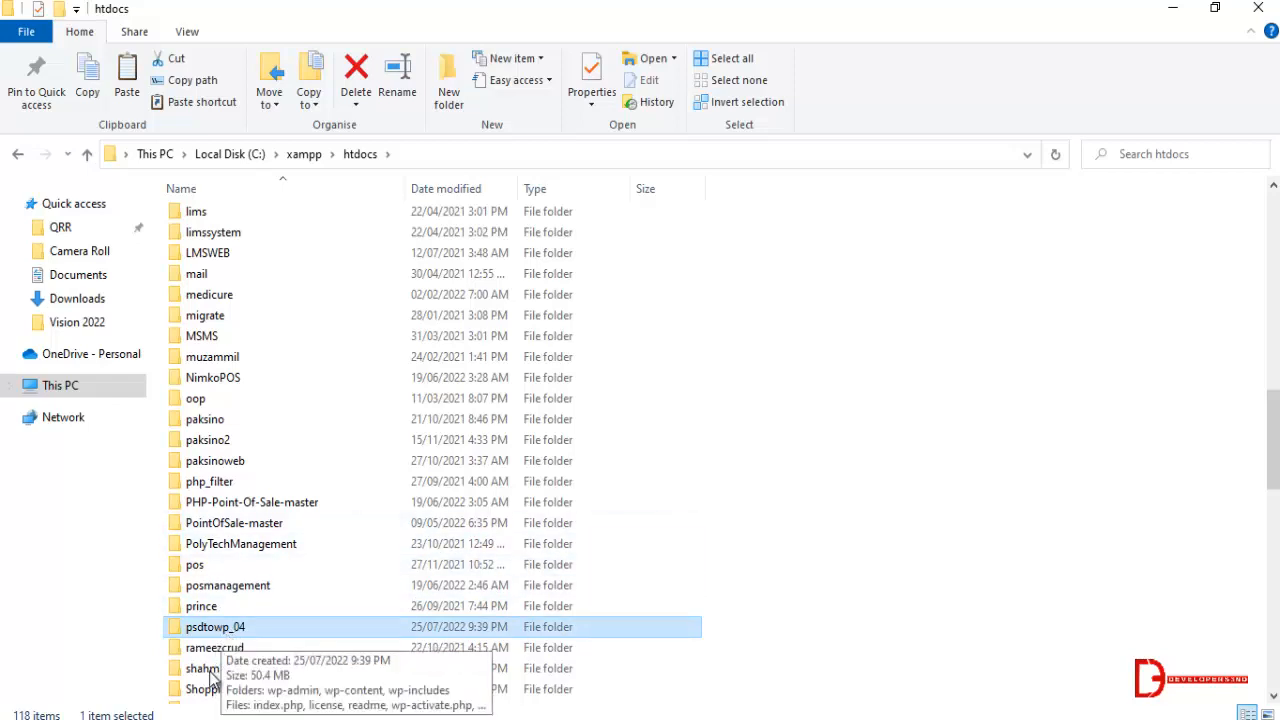
Switch to the XAMPP Control Panel, start the Apache and MySQL modules, and close the panel window.
{"action": "mouse_move", "coordinate": [190, 719]}
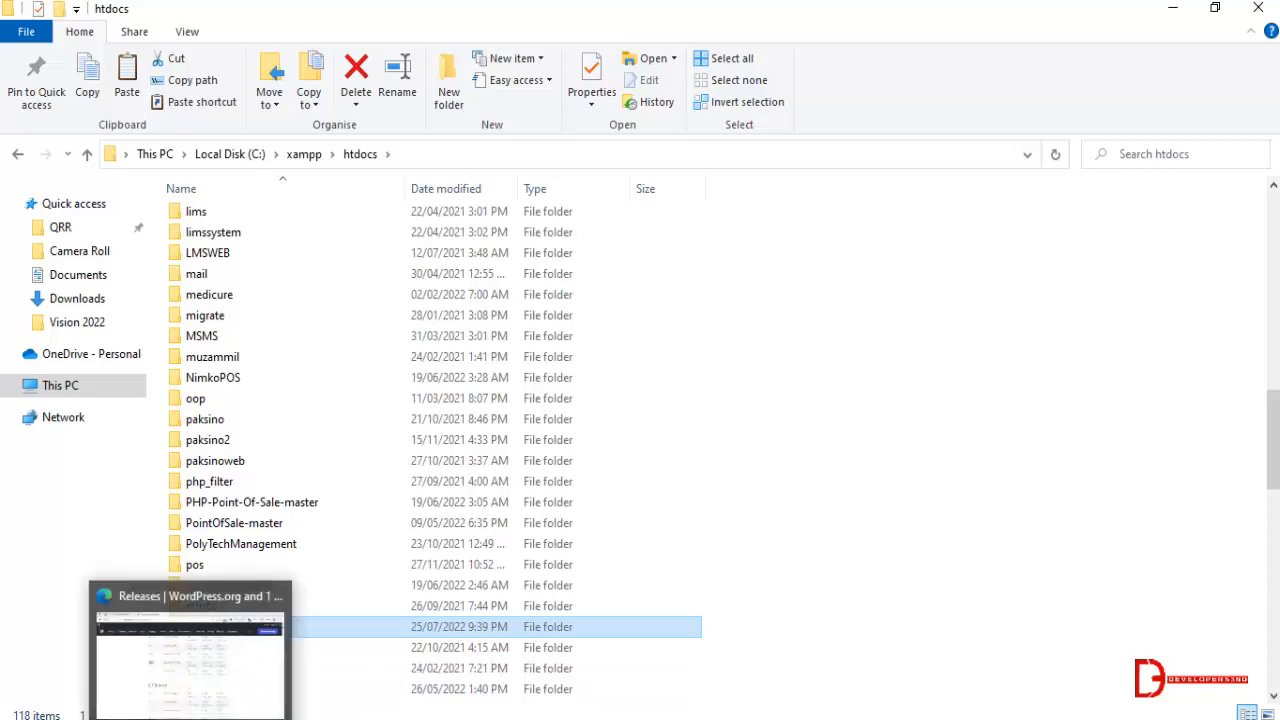
{"action": "left_click", "coordinate": [190, 719]}
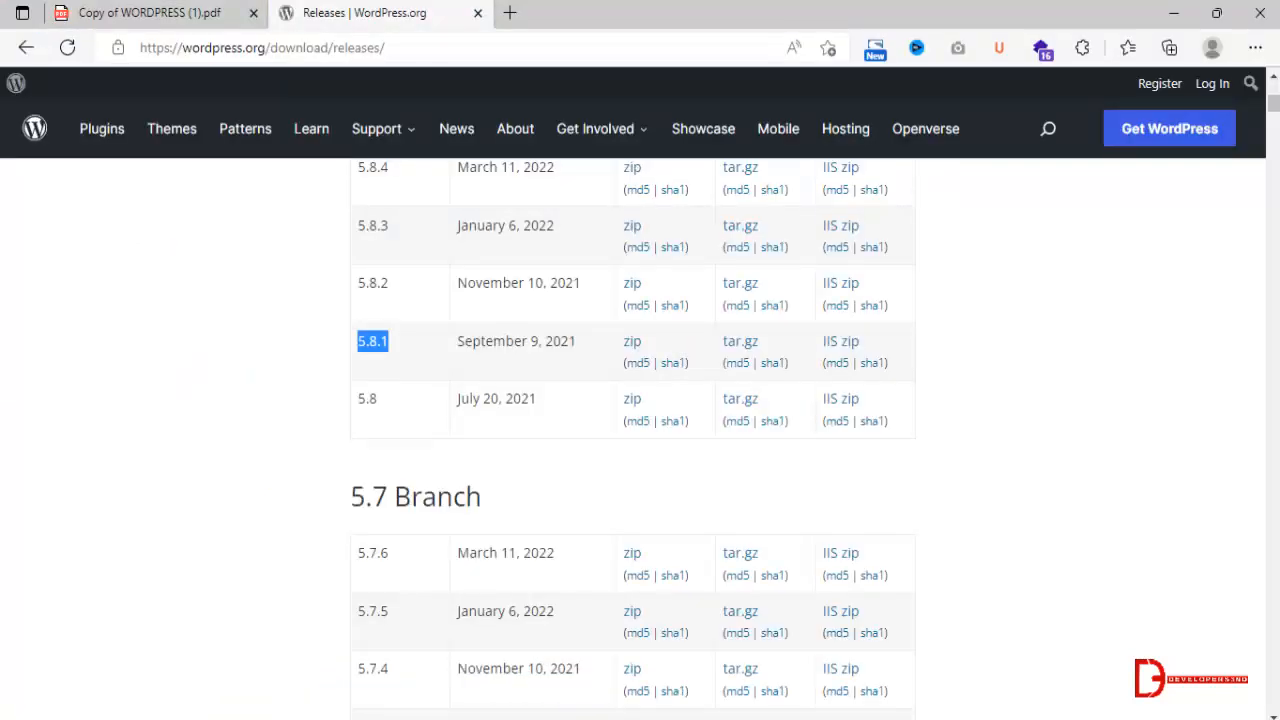
{"action": "left_click", "coordinate": [375, 719]}
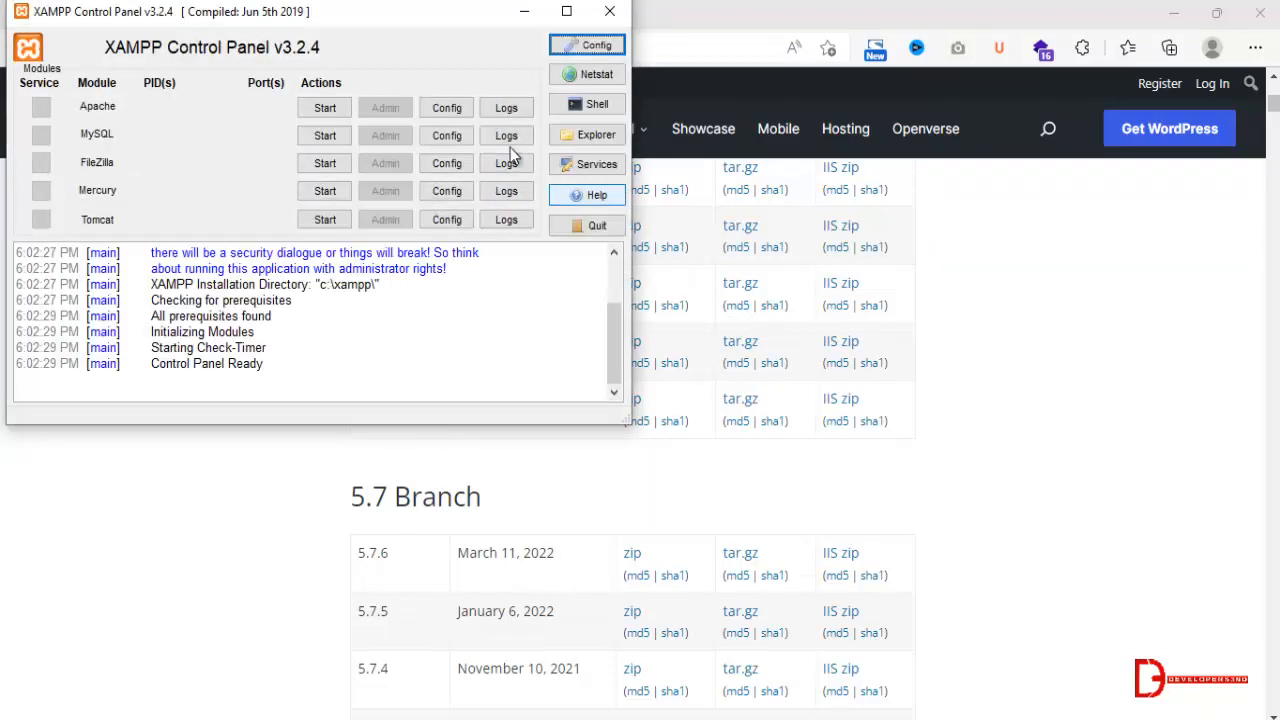
{"action": "left_click", "coordinate": [327, 110]}
{"action": "left_click", "coordinate": [330, 135]}
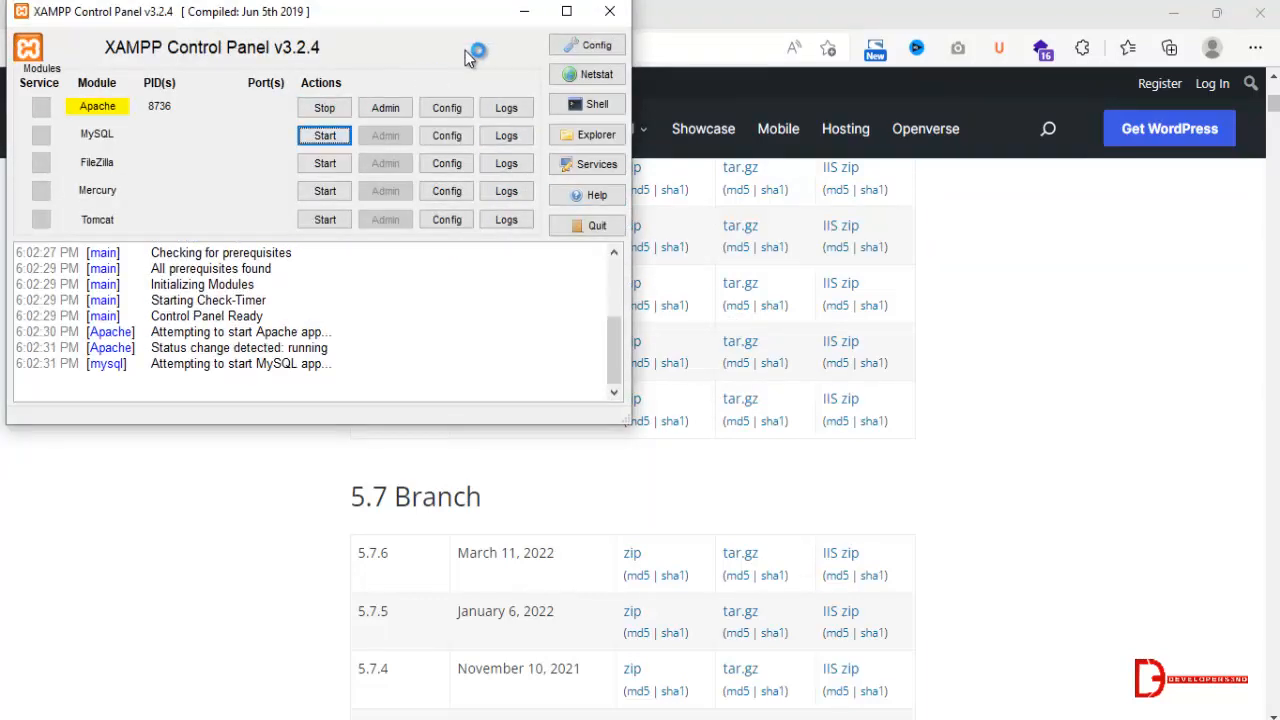
{"action": "left_click", "coordinate": [610, 12]}
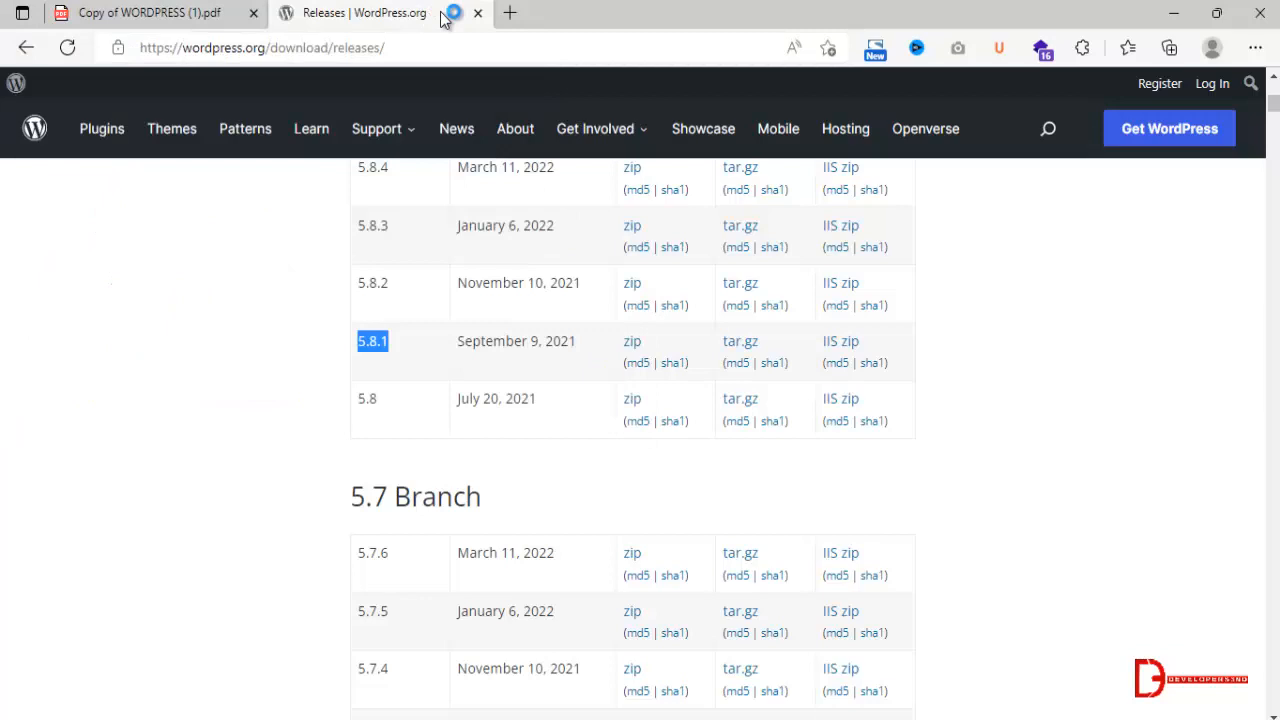
Open localhost/phpmyadmin in a new browser tab and close the WordPress releases tab.
{"action": "left_click", "coordinate": [505, 14]}
{"action": "type", "text": "localhost/phpmyadmin"}
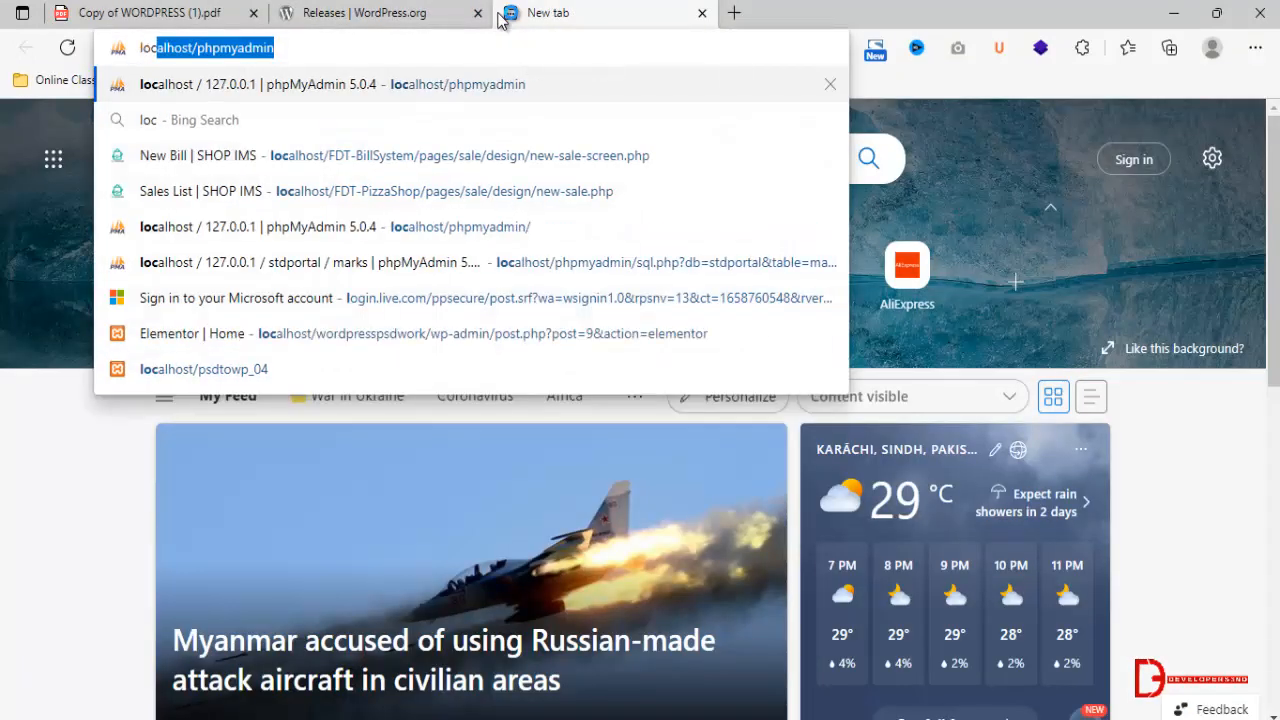
{"action": "key", "text": "Return"}
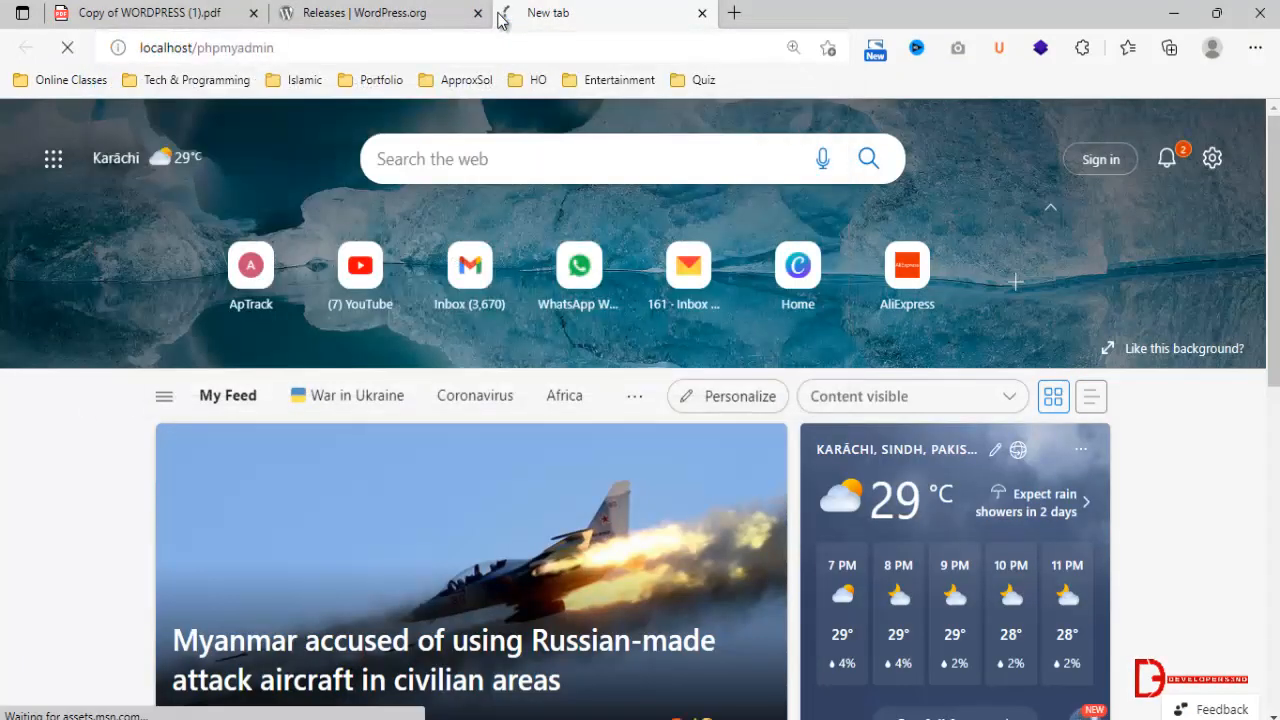
{"action": "left_click", "coordinate": [477, 13]}
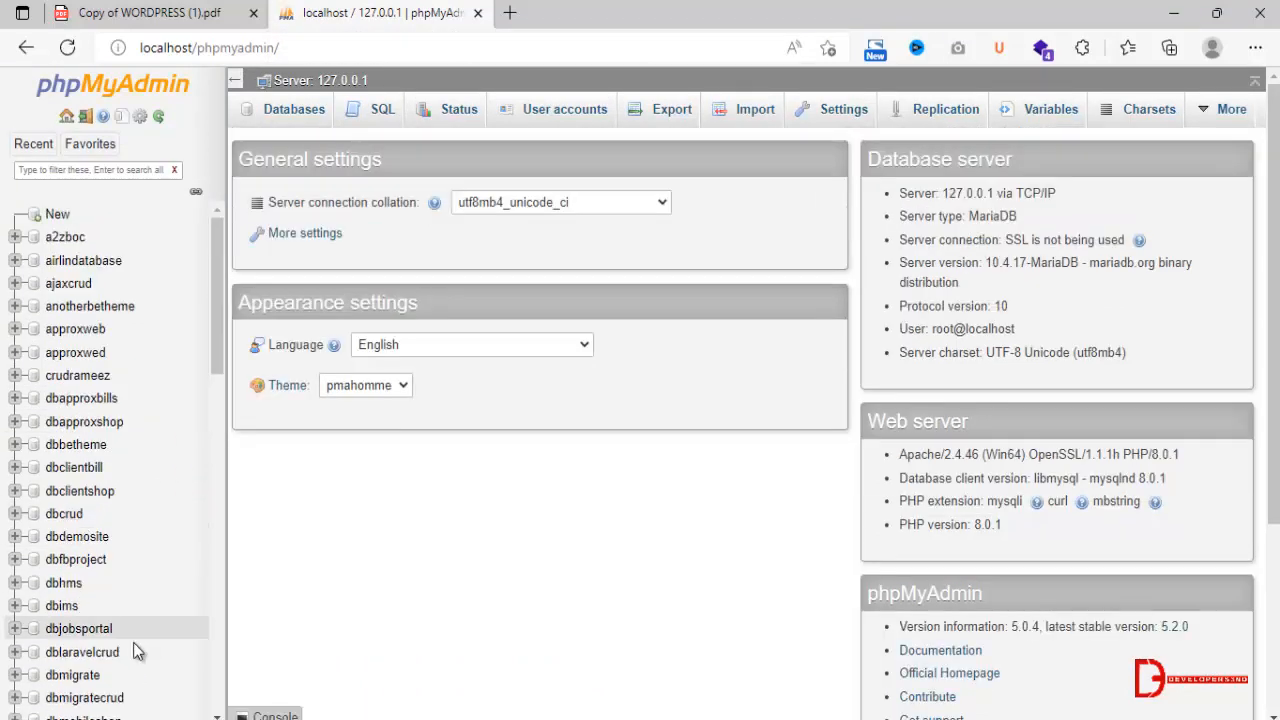
{"action": "scroll", "coordinate": [130, 642], "scroll_direction": "down", "scroll_amount": 7}
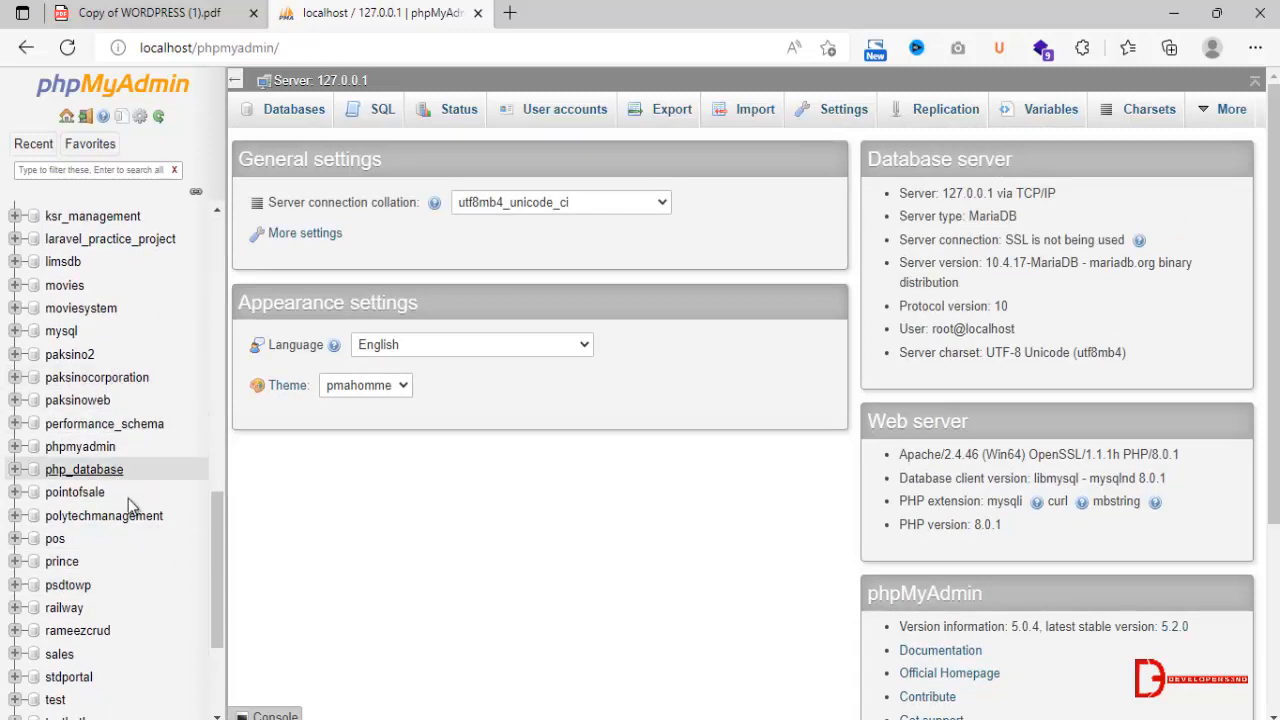
Filter the phpMyAdmin database list by psdto and open the psdtowp database.
{"action": "left_click_drag", "start_coordinate": [217, 534], "coordinate": [227, 439]}
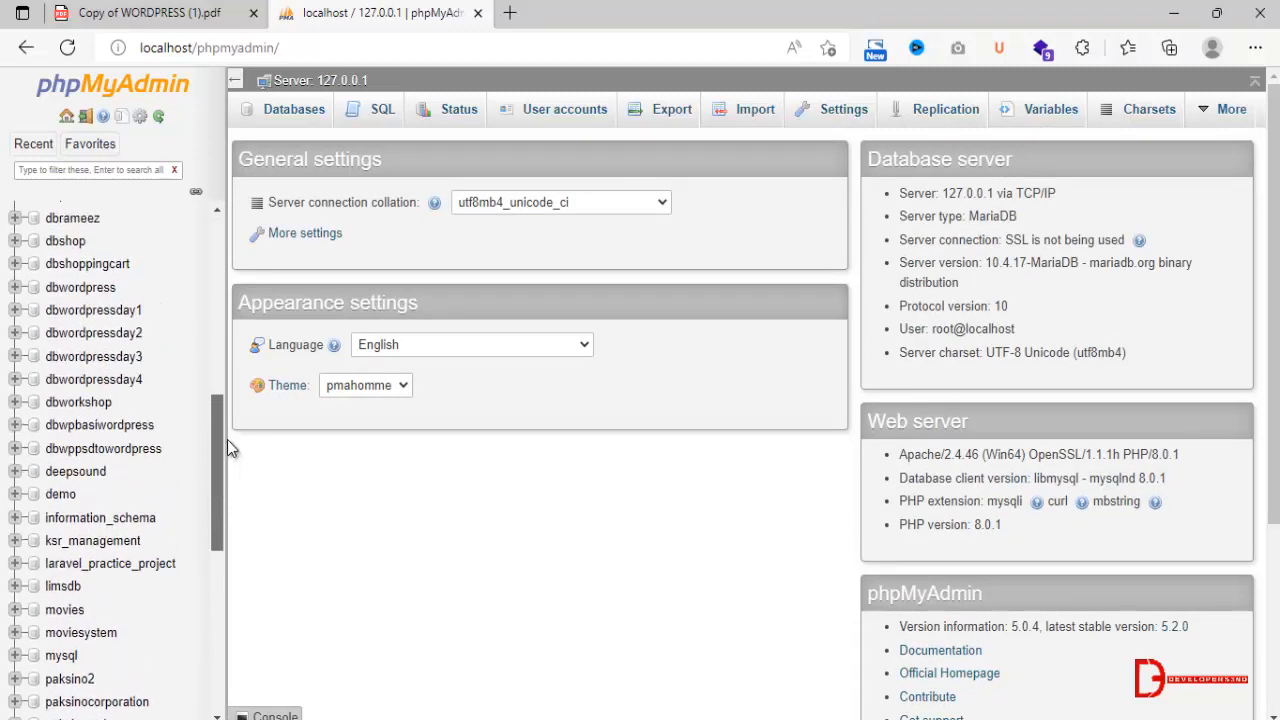
{"action": "left_click_drag", "start_coordinate": [222, 492], "coordinate": [246, 240]}
{"action": "left_click", "coordinate": [120, 171]}
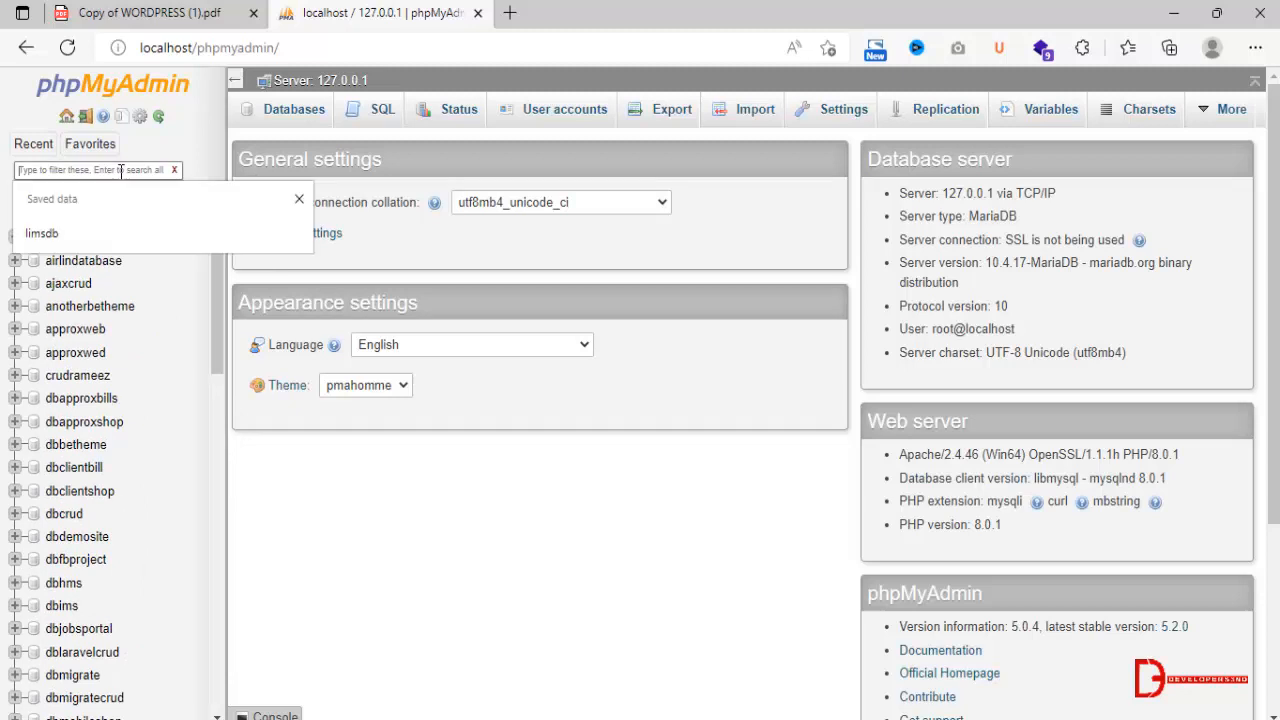
{"action": "type", "text": "psd"}
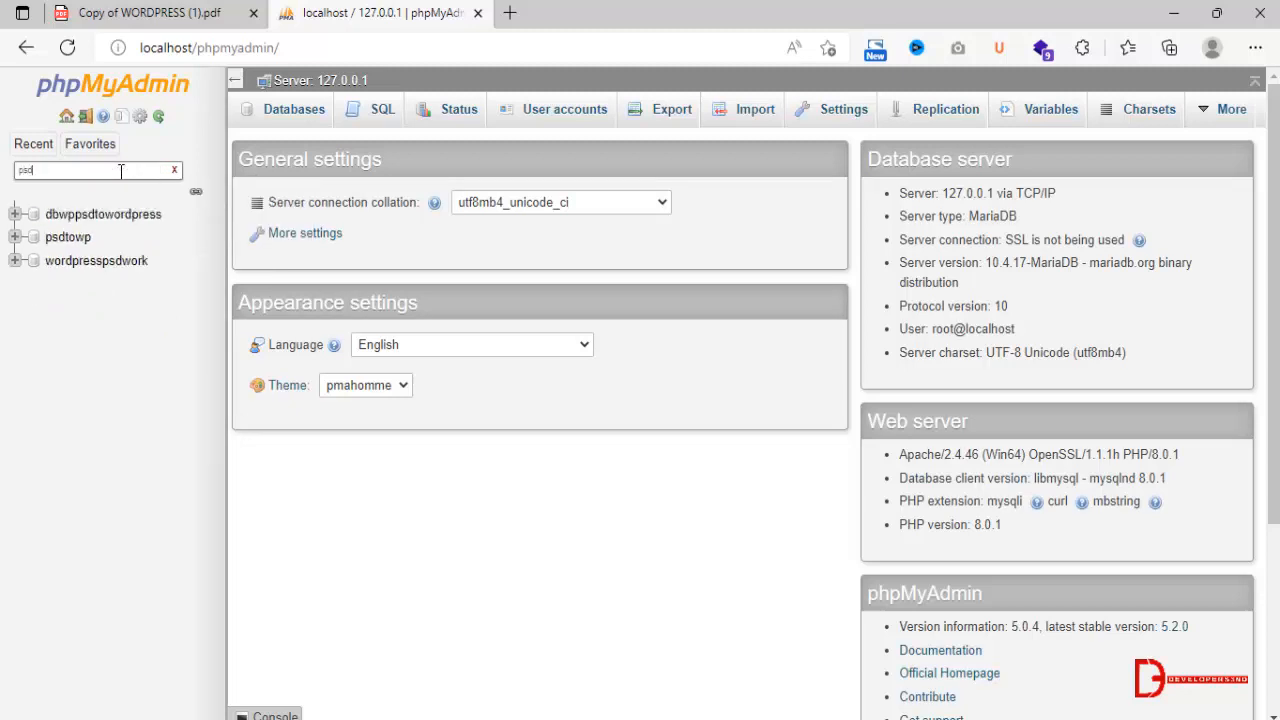
{"action": "type", "text": "to"}
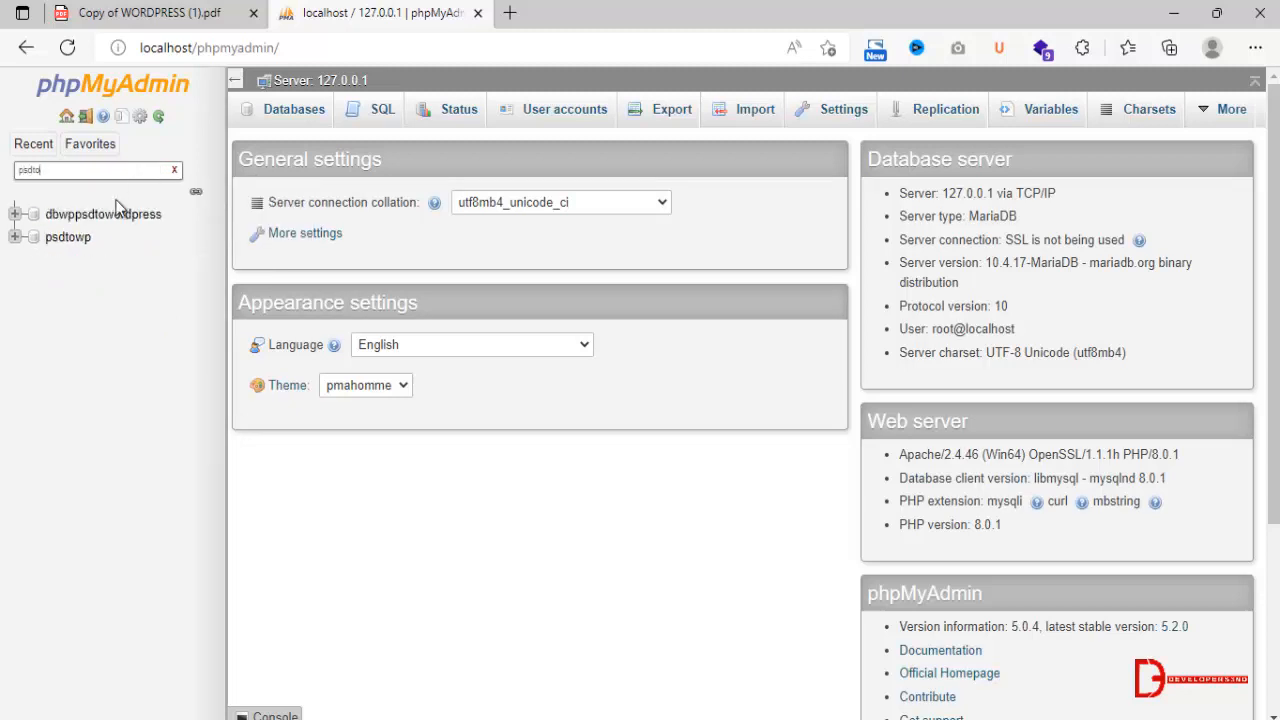
{"action": "left_click", "coordinate": [68, 240]}
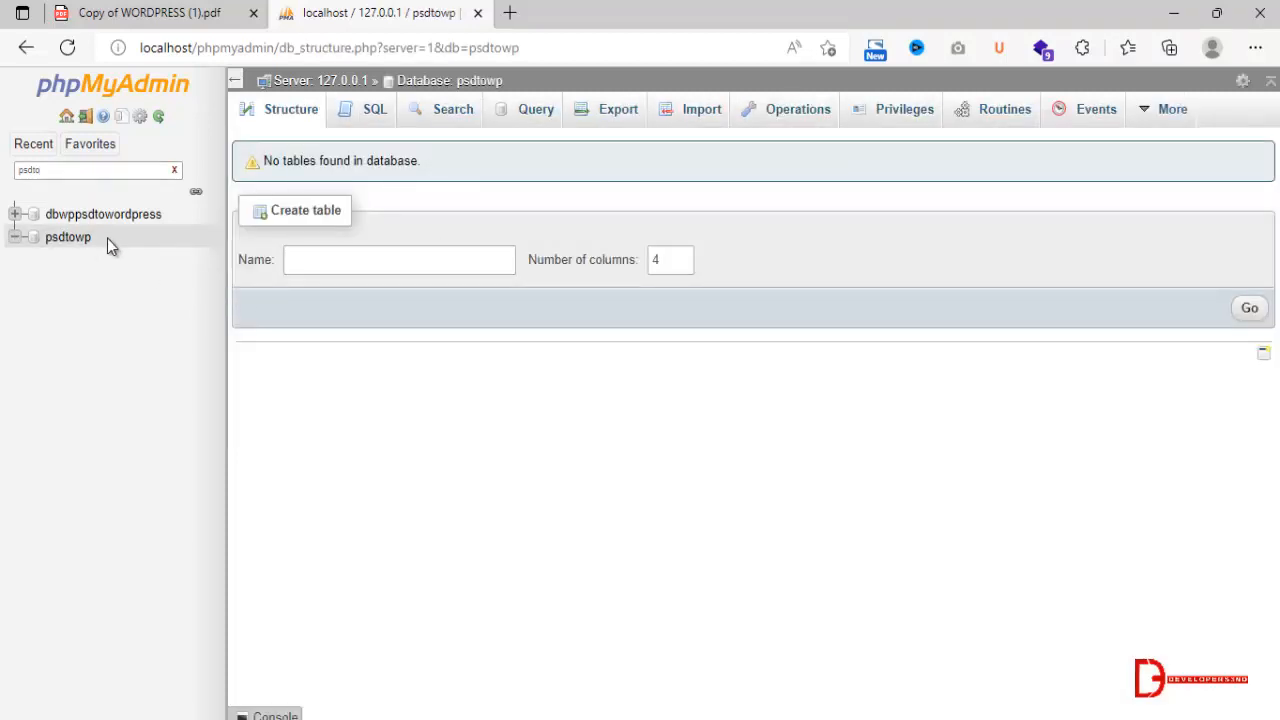
Copy the database name psdtowp into a new Notepad document and return to phpMyAdmin in the browser.
{"action": "left_click_drag", "start_coordinate": [100, 238], "coordinate": [44, 239]}
{"action": "key", "text": "ctrl+c"}
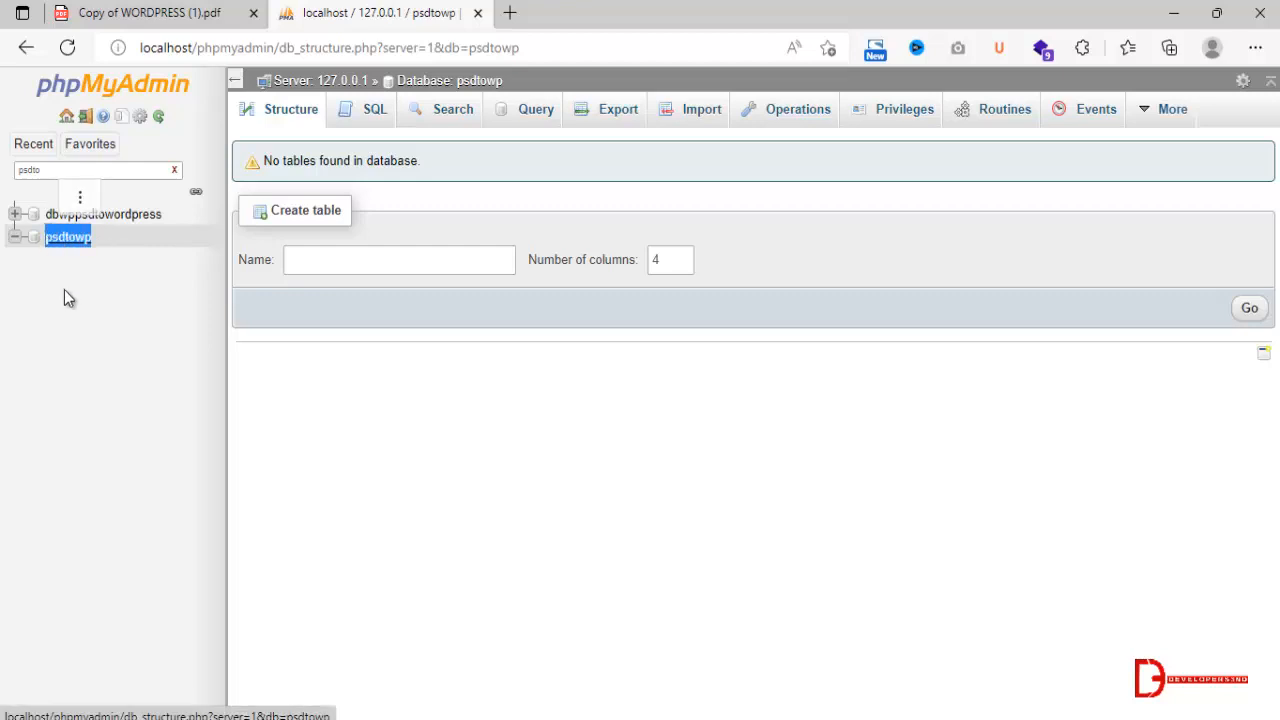
{"action": "key", "text": "super+r"}
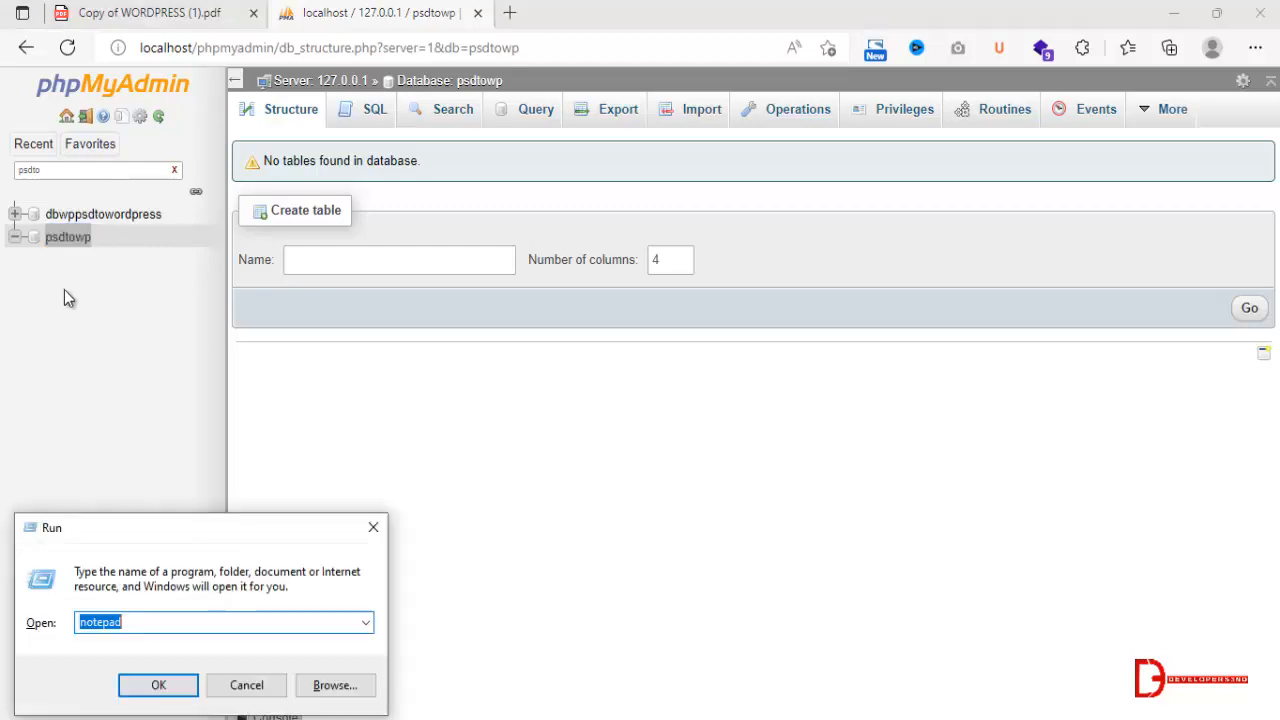
{"action": "key", "text": "Return"}
{"action": "key", "text": "ctrl+v"}
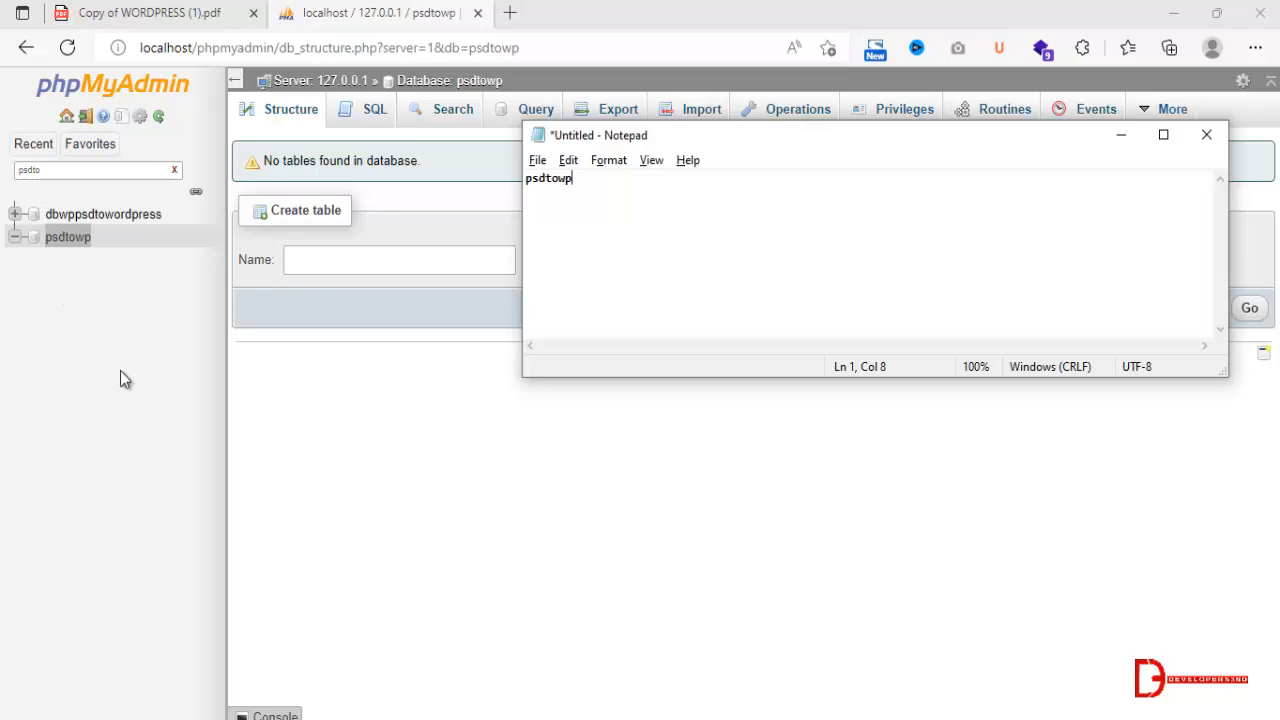
{"action": "left_click", "coordinate": [397, 501]}
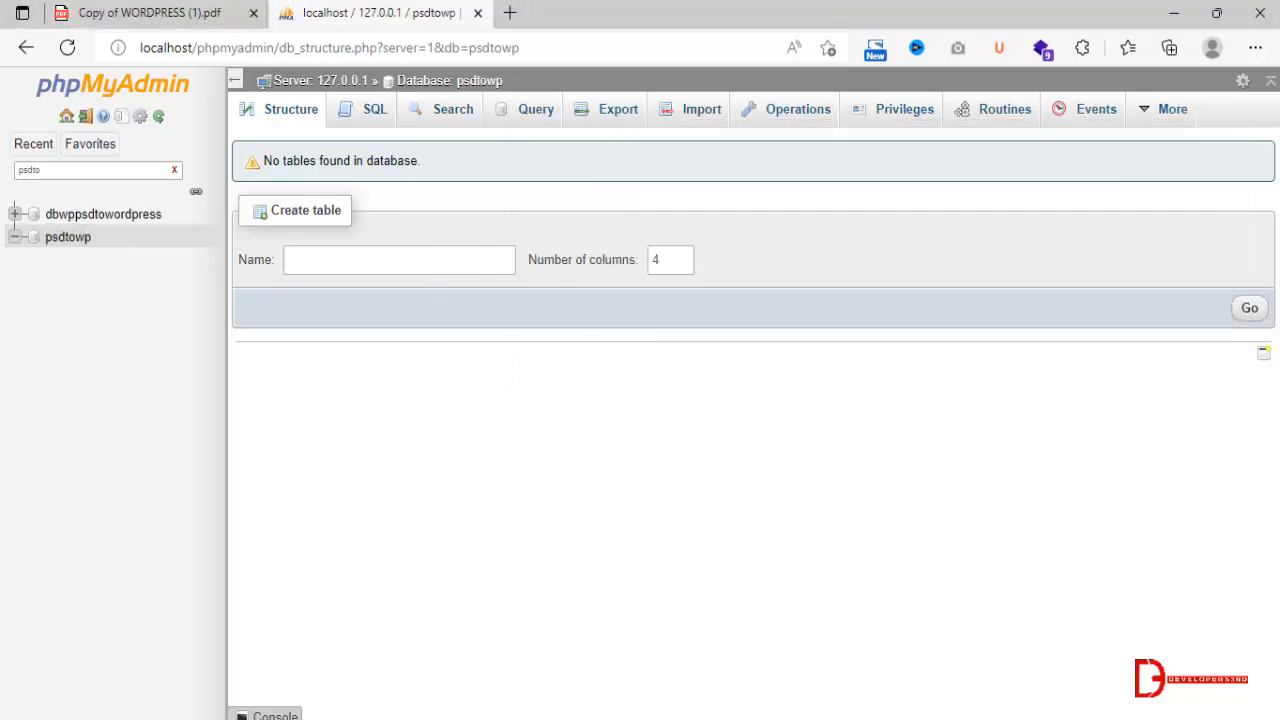
{"action": "left_click", "coordinate": [290, 716]}
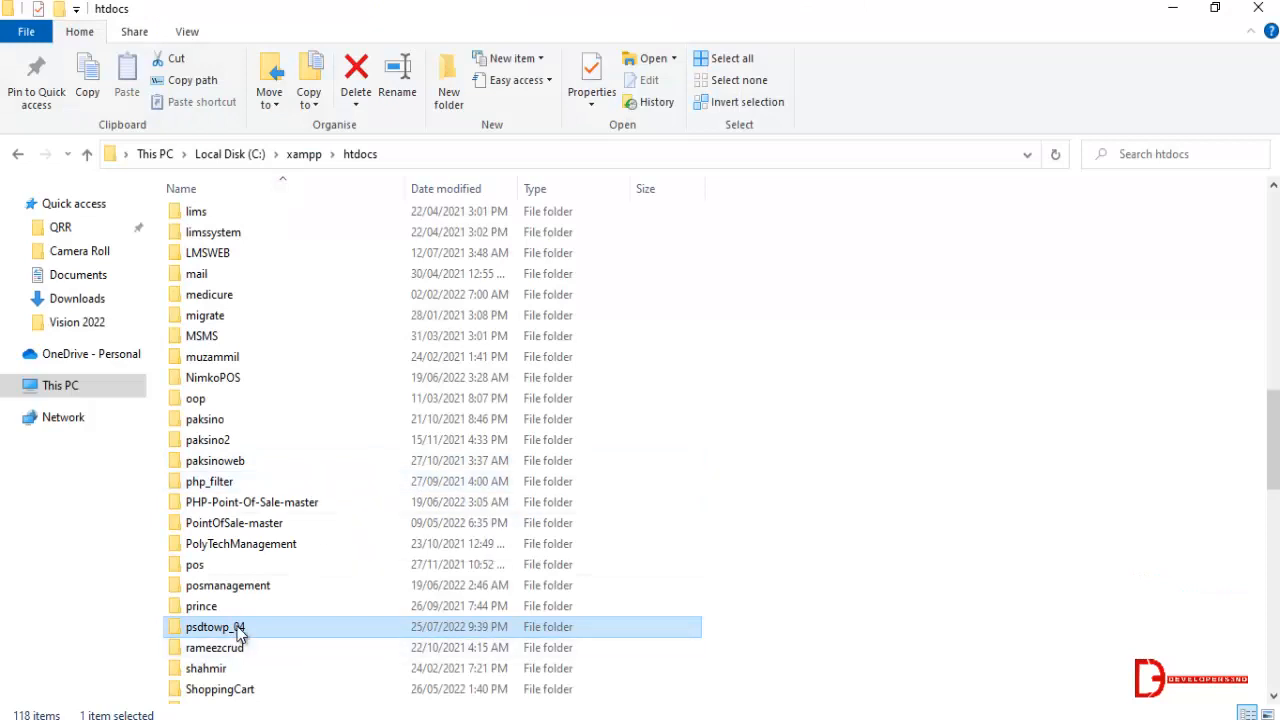
{"action": "key", "text": "F1"}
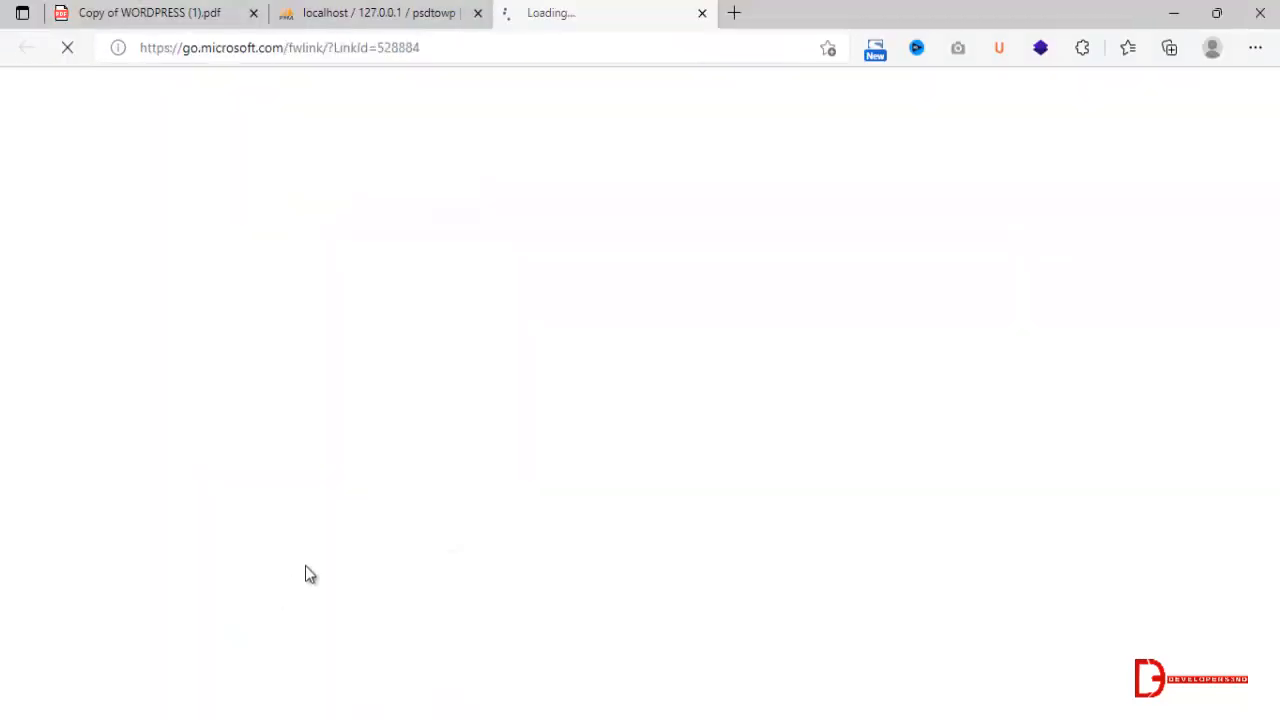
{"action": "left_click", "coordinate": [407, 10]}
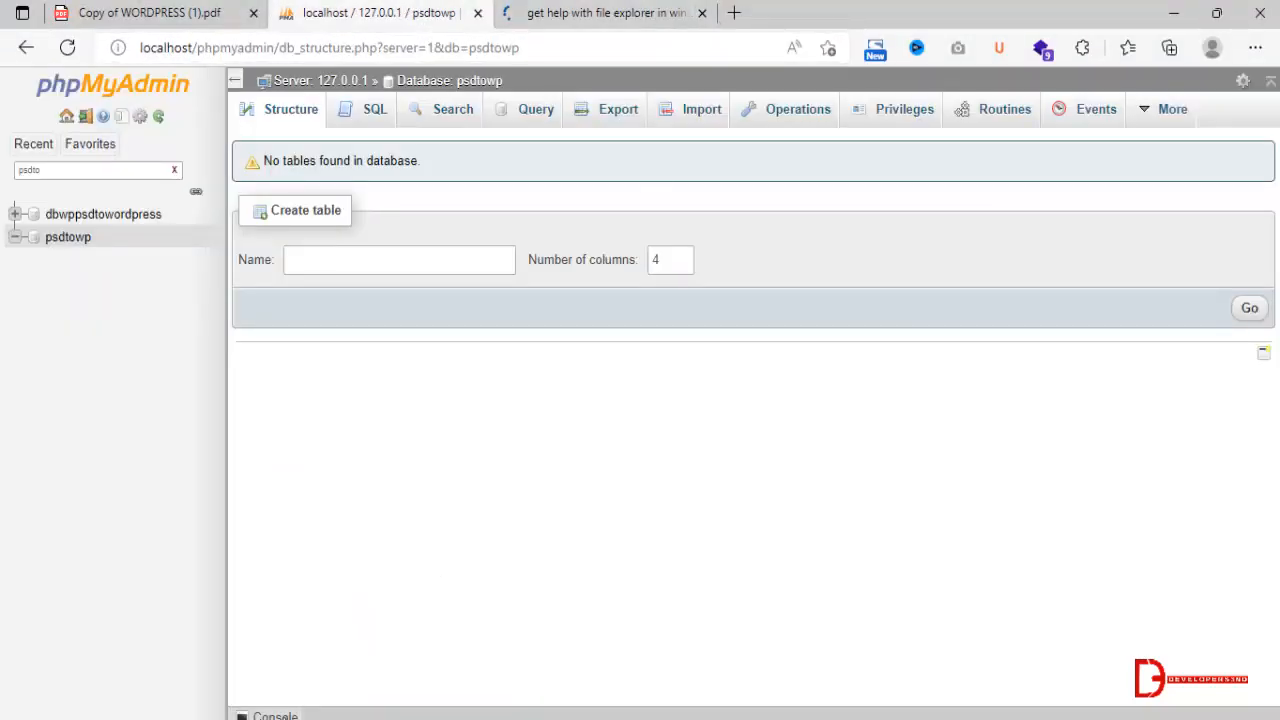
Switch to File Explorer, copy the name of the psdtowp_04 folder in htdocs, and return to the browser.
{"action": "key", "text": "alt+Tab"}
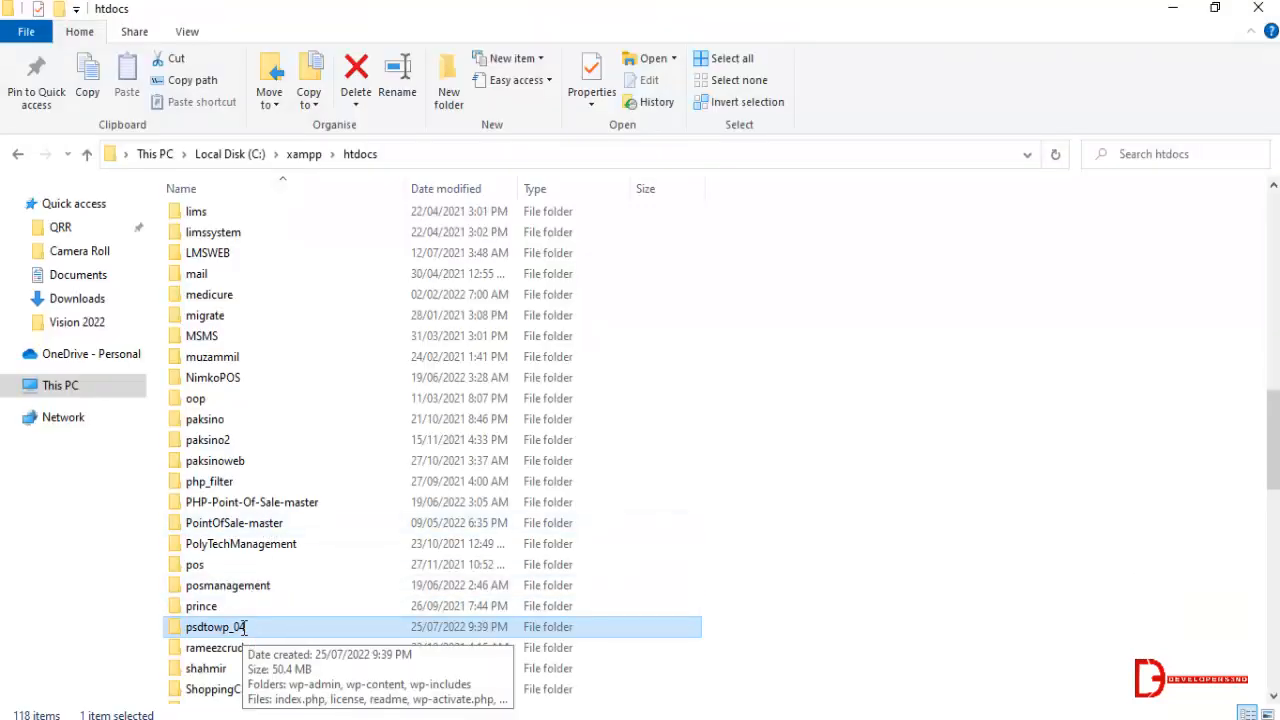
{"action": "key", "text": "F2"}
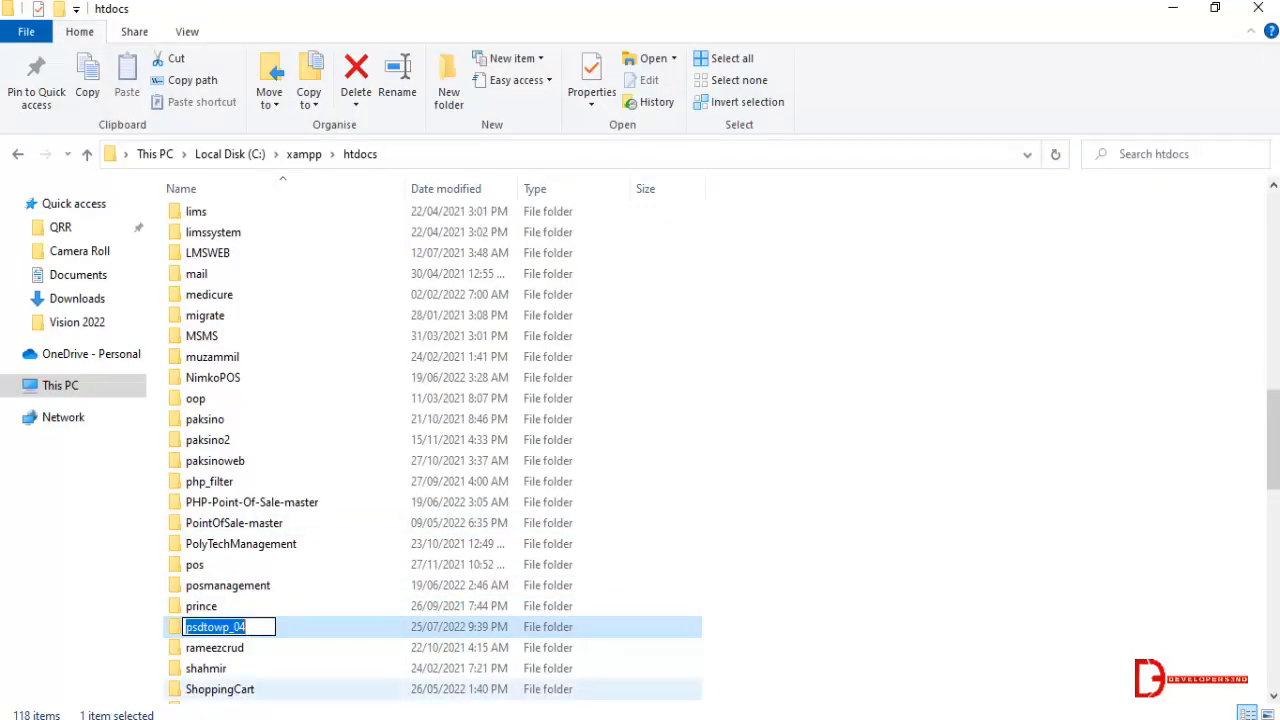
{"action": "key", "text": "alt+Tab"}
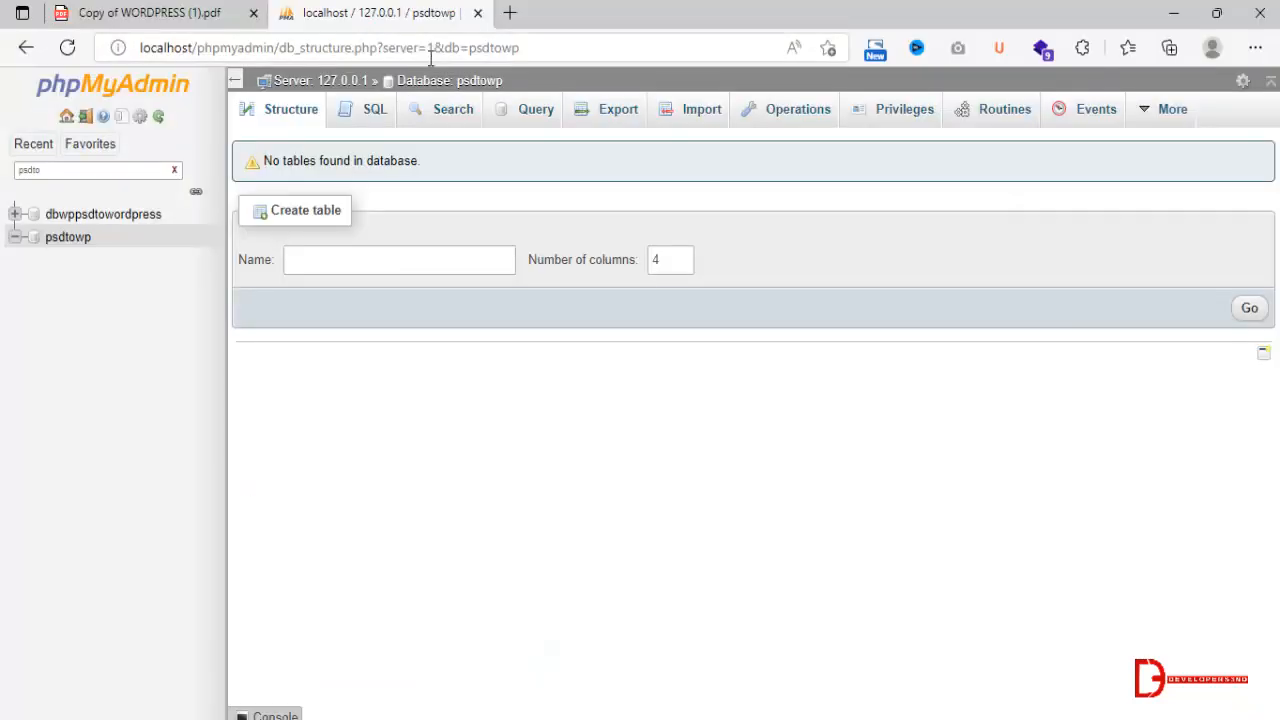
Open localhost/psdtowp_04 in a new browser tab.
{"action": "left_click", "coordinate": [510, 12]}
{"action": "type", "text": "loc"}
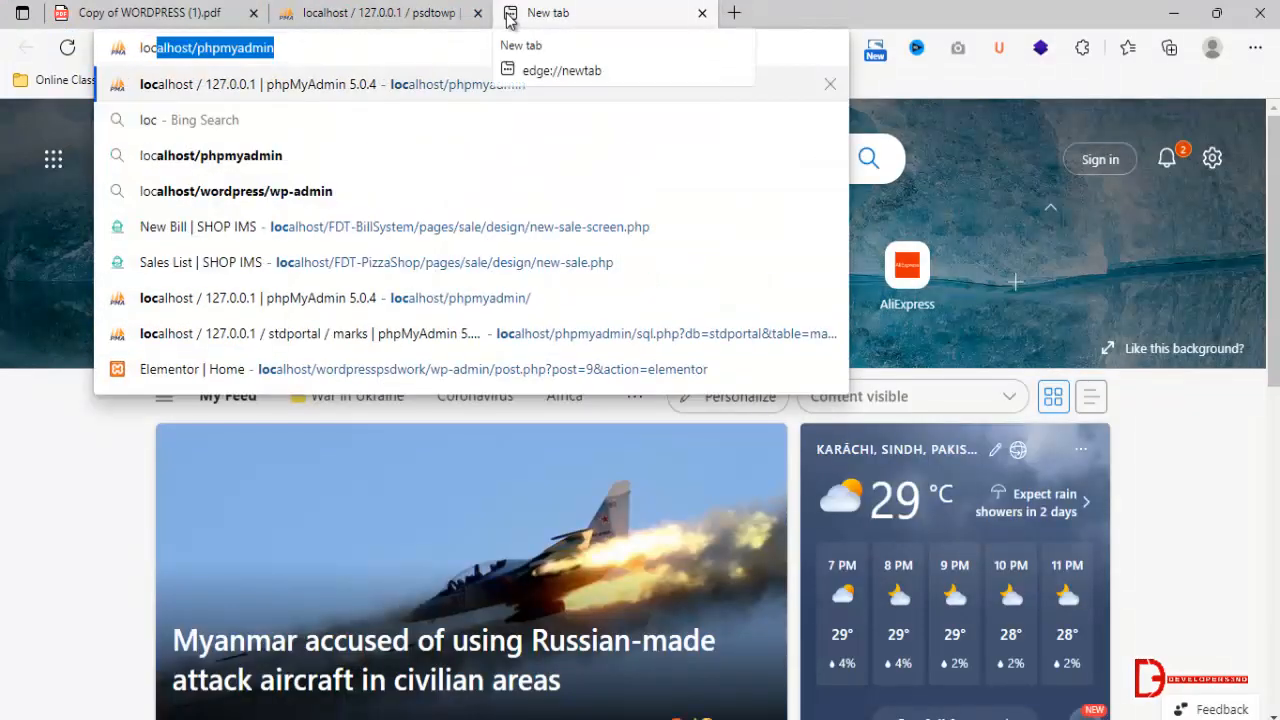
{"action": "type", "text": "alhost/ph"}
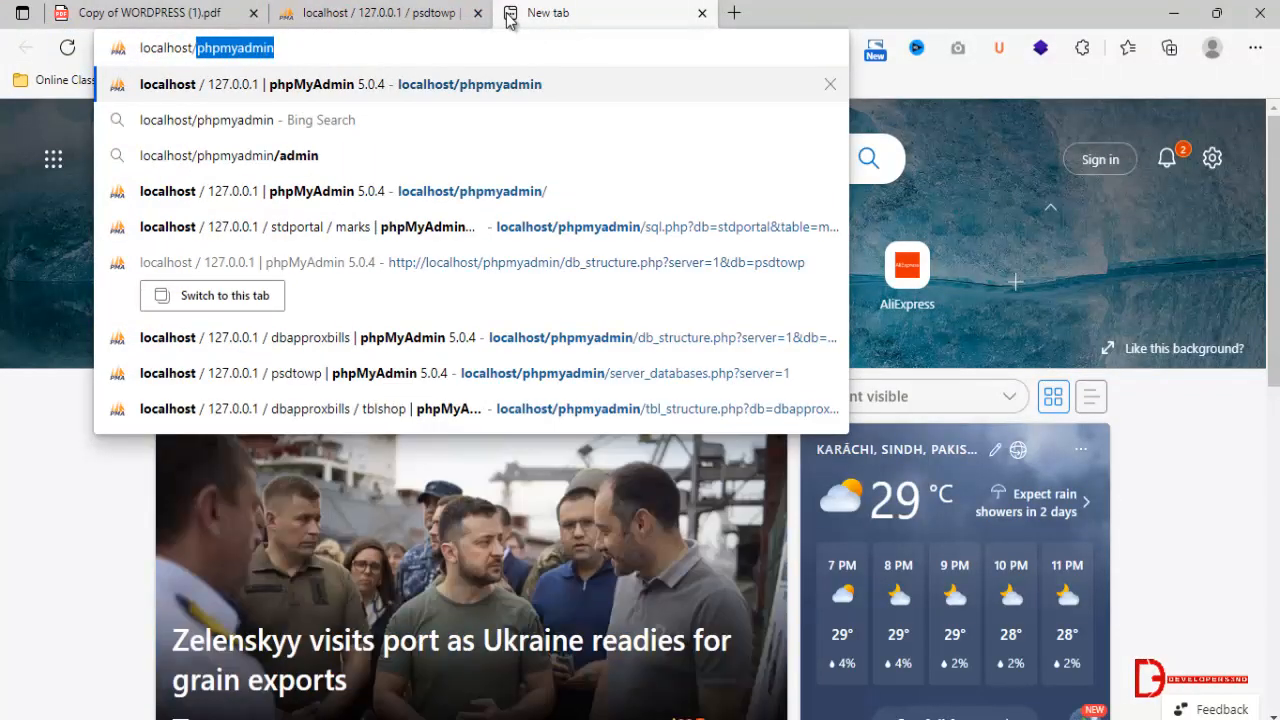
{"action": "key", "text": "BackSpace"}
{"action": "key", "text": "BackSpace"}
{"action": "key", "text": "BackSpace"}
{"action": "type", "text": "psdtowp_04"}
{"action": "key", "text": "Return"}
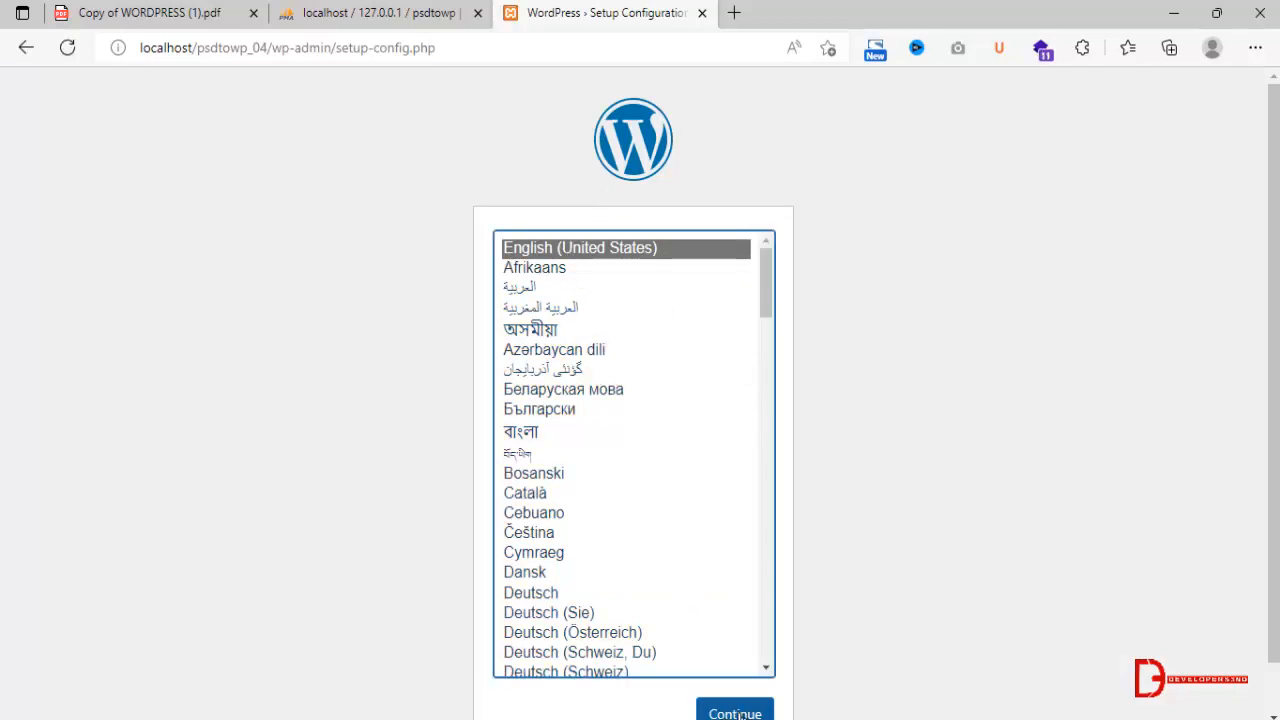
Start the WordPress setup in English (United States) and set the database name to psdtowp, copied from the Notepad document.
{"action": "left_click", "coordinate": [735, 714]}
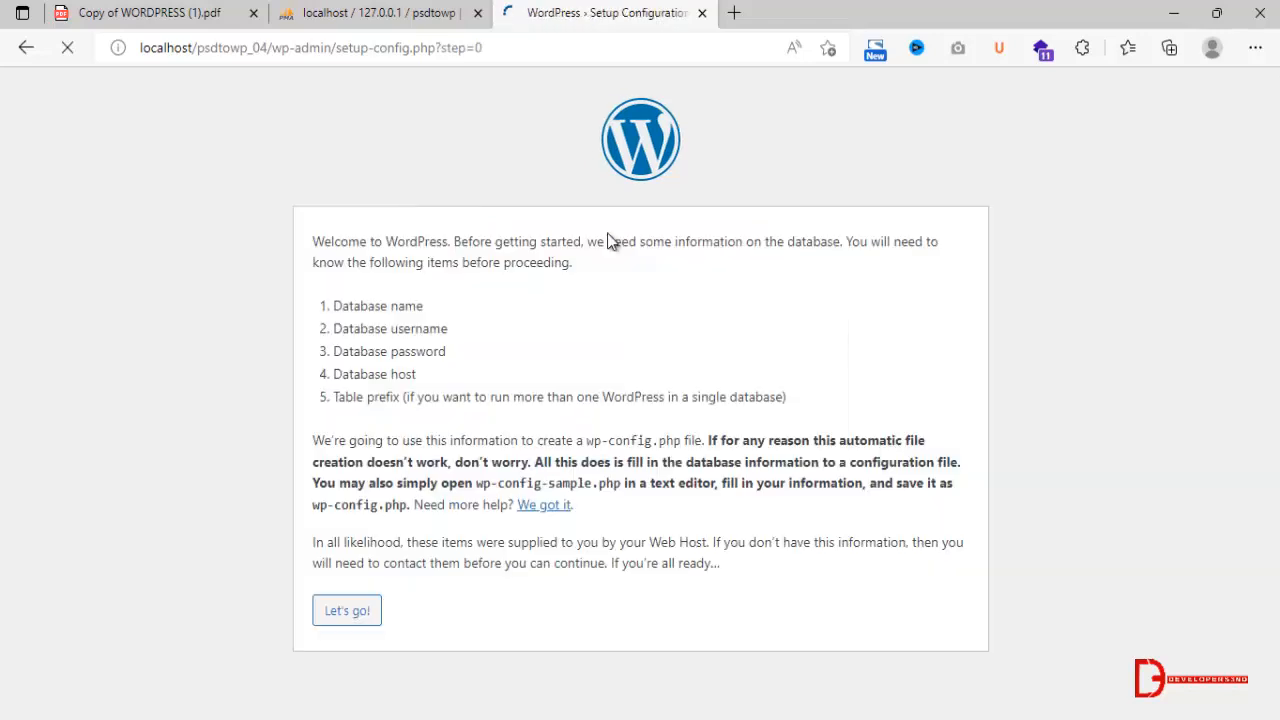
{"action": "left_click", "coordinate": [351, 611]}
{"action": "left_click_drag", "start_coordinate": [547, 293], "coordinate": [155, 262]}
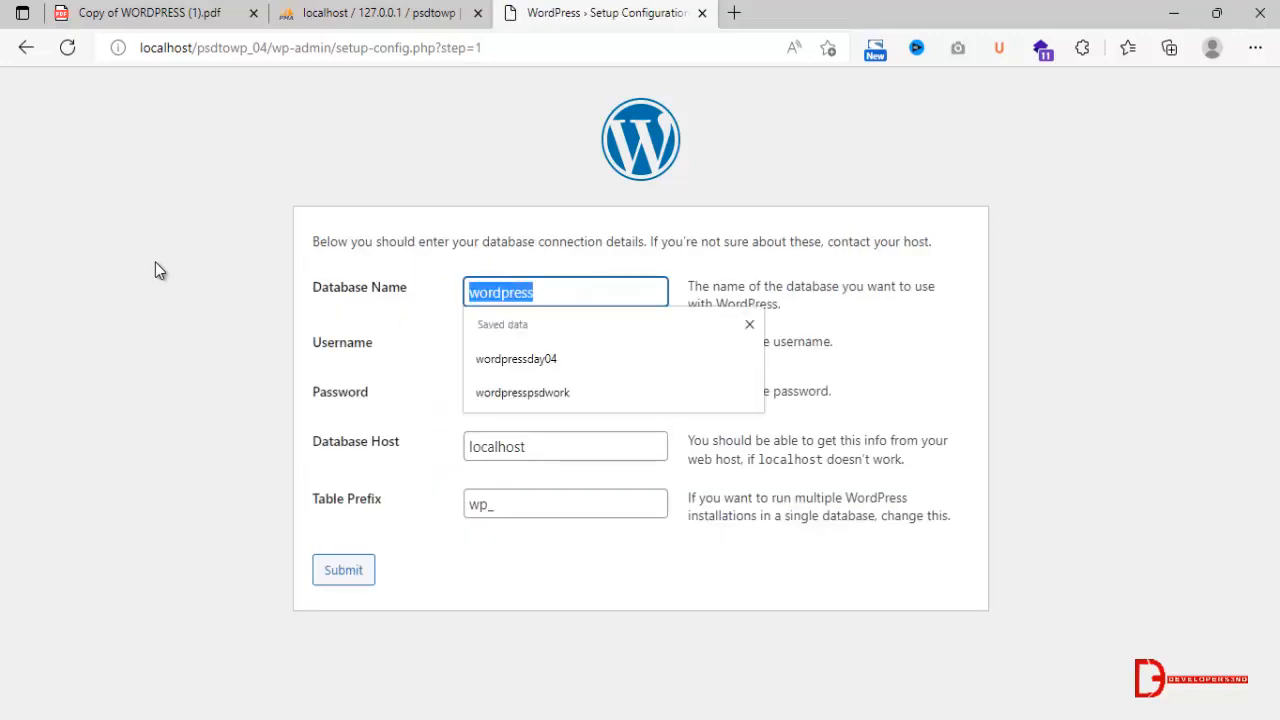
{"action": "key", "text": "alt+Tab"}
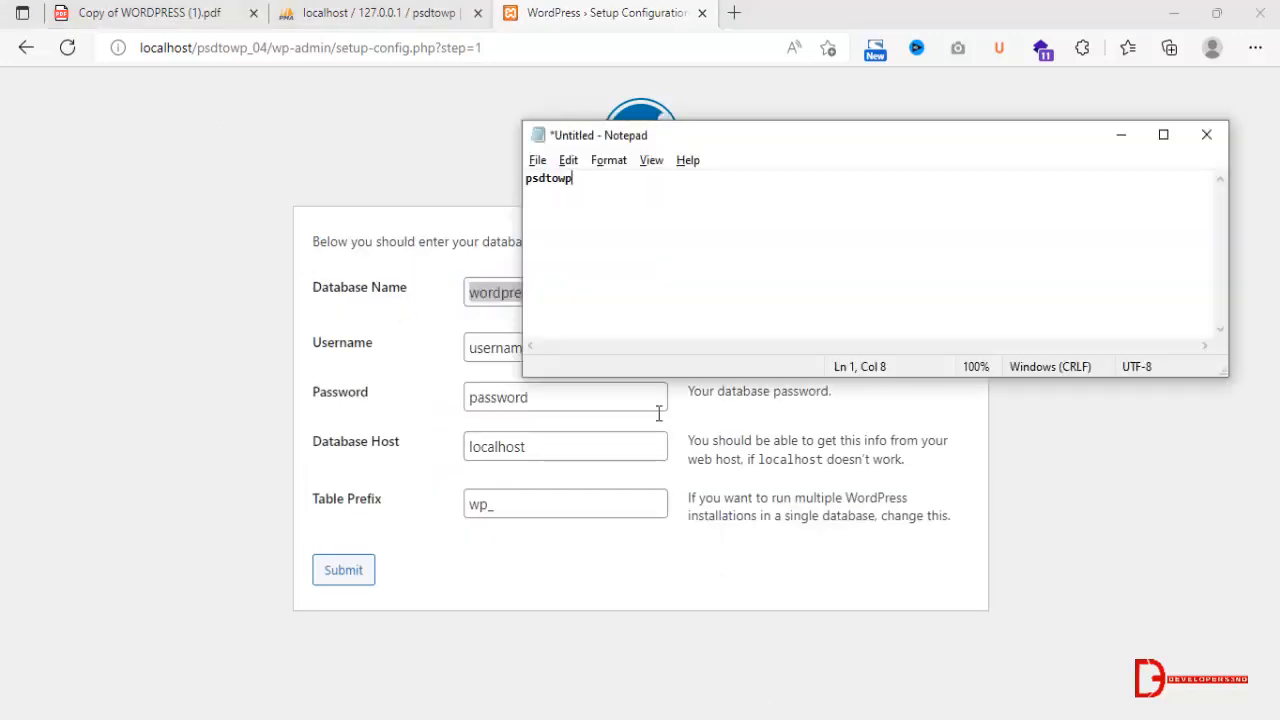
{"action": "left_click_drag", "start_coordinate": [630, 182], "coordinate": [109, 159]}
{"action": "key", "text": "ctrl+c"}
{"action": "key", "text": "alt+Tab"}
{"action": "key", "text": "ctrl+v"}
Set the database username to root with an empty password, submit the connection details and run the installation.
{"action": "double_click", "coordinate": [491, 342]}
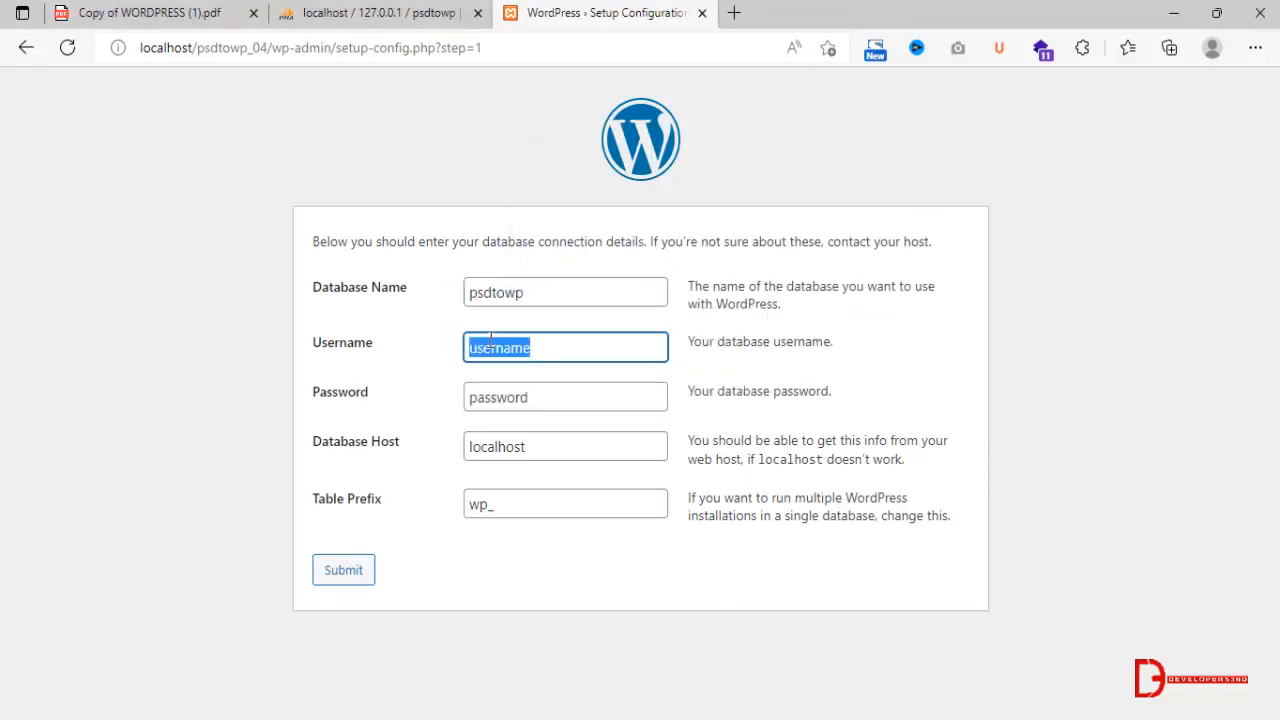
{"action": "type", "text": "root"}
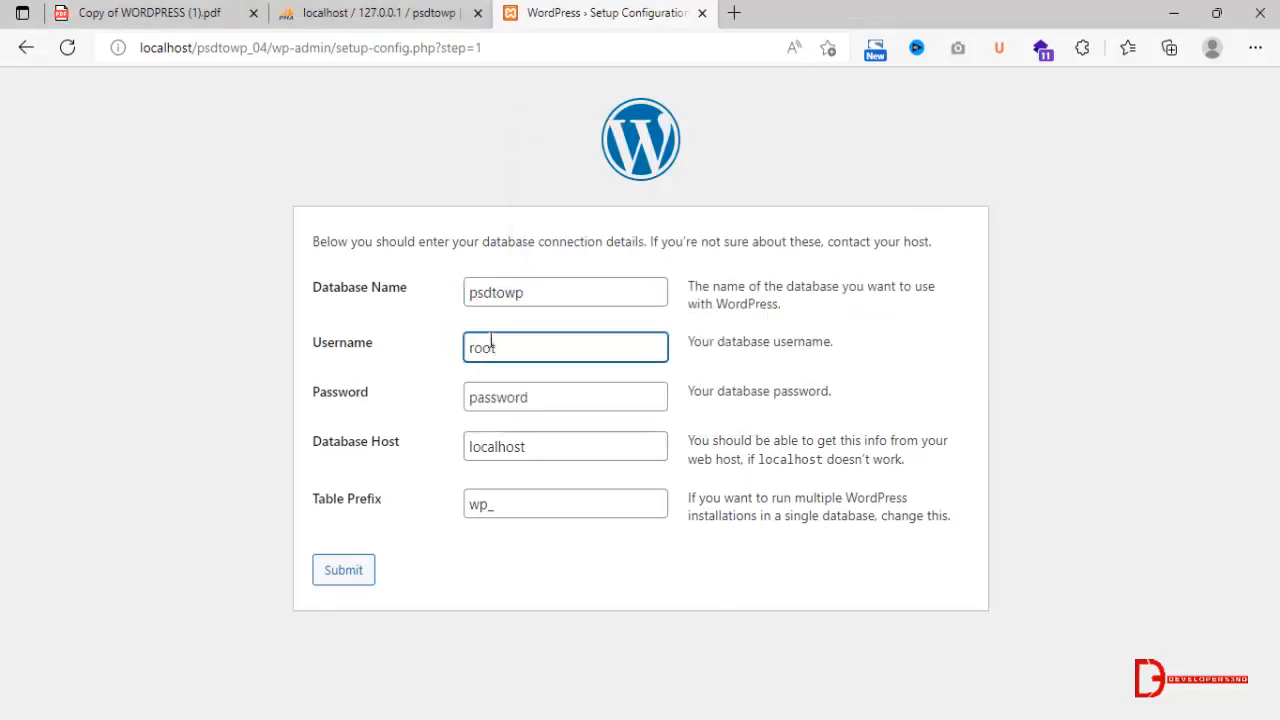
{"action": "key", "text": "Tab"}
{"action": "key", "text": "BackSpace"}
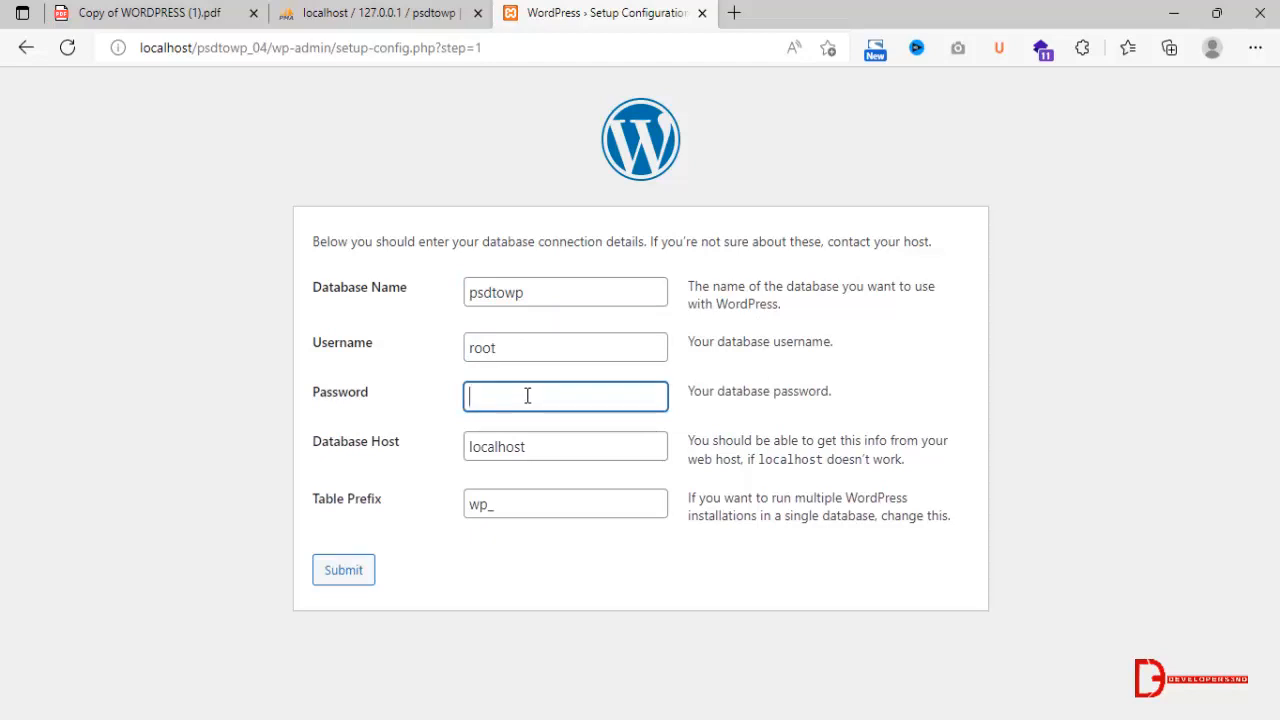
{"action": "left_click", "coordinate": [343, 570]}
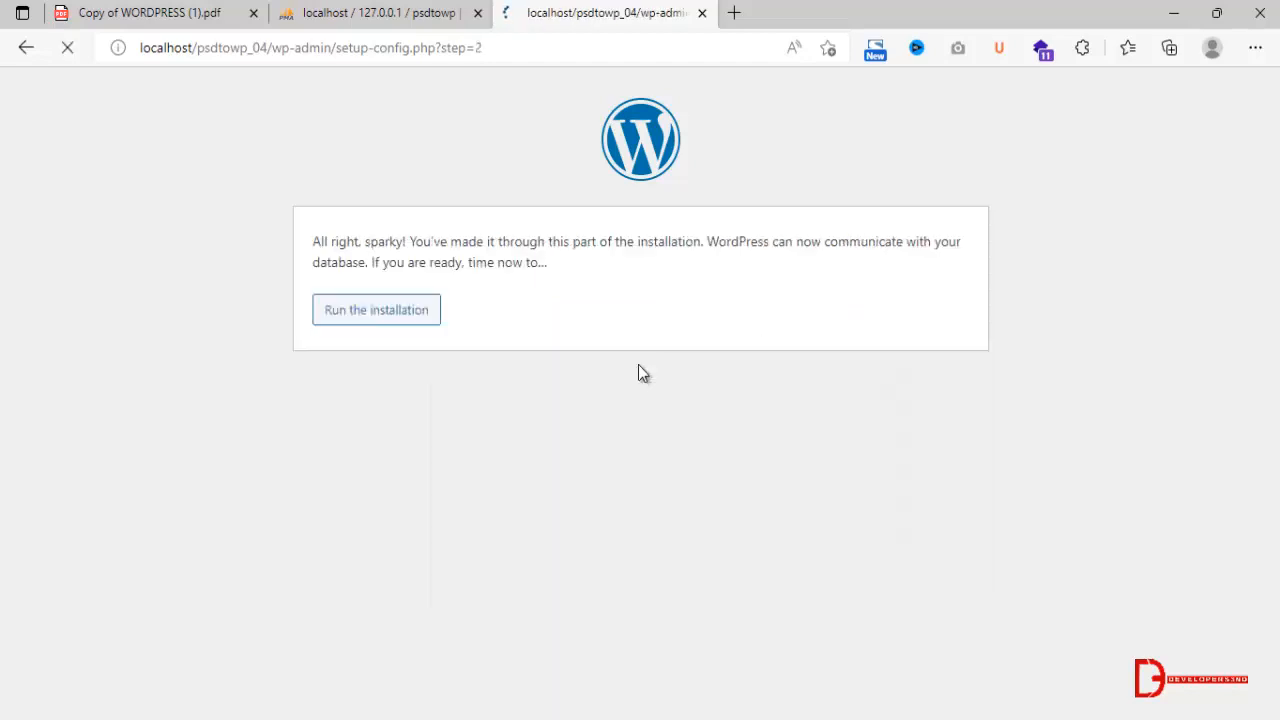
{"action": "left_click", "coordinate": [437, 320]}
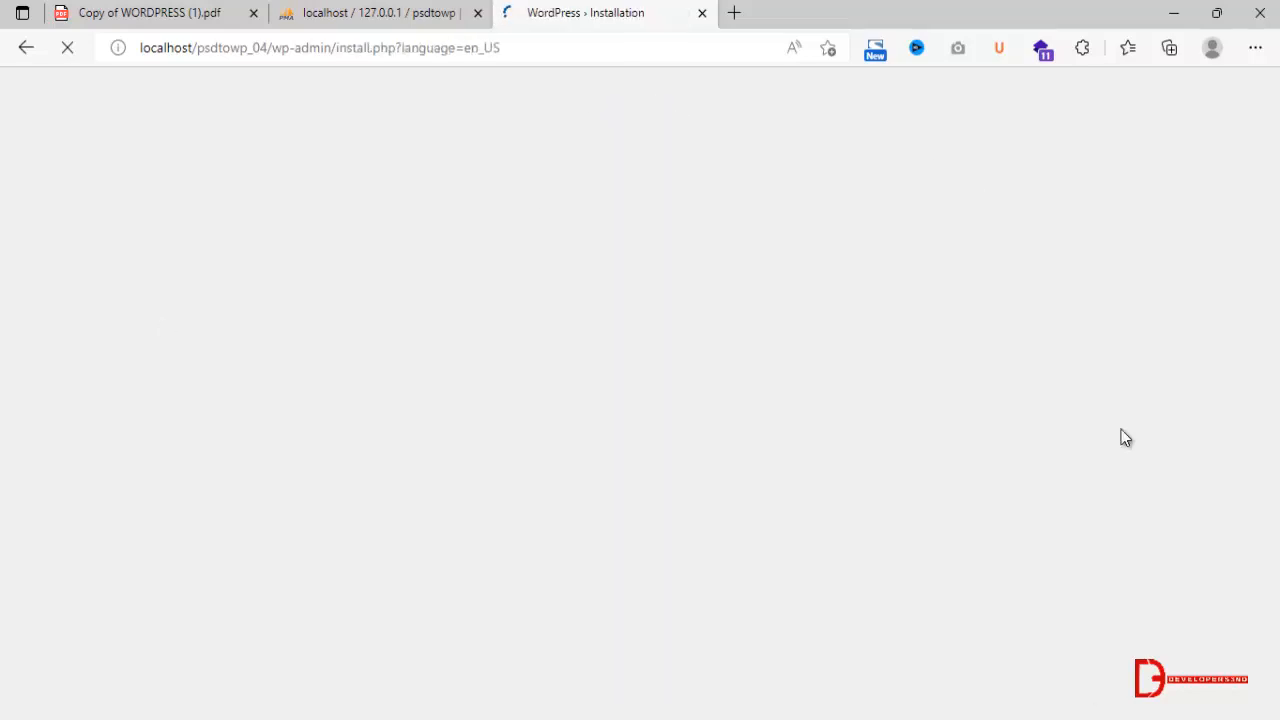
Set the site title to "psd to wordpress" and the WordPress username to admin.
{"action": "type", "text": "psd to wor"}
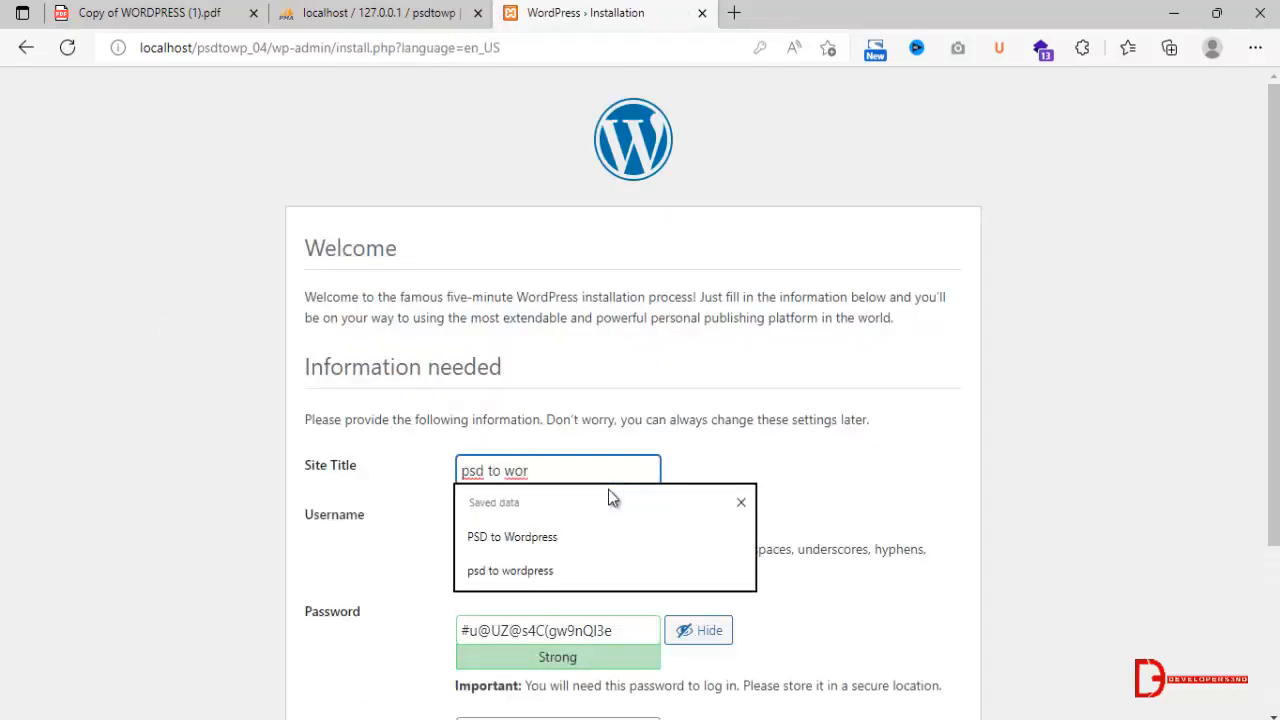
{"action": "type", "text": "dpress"}
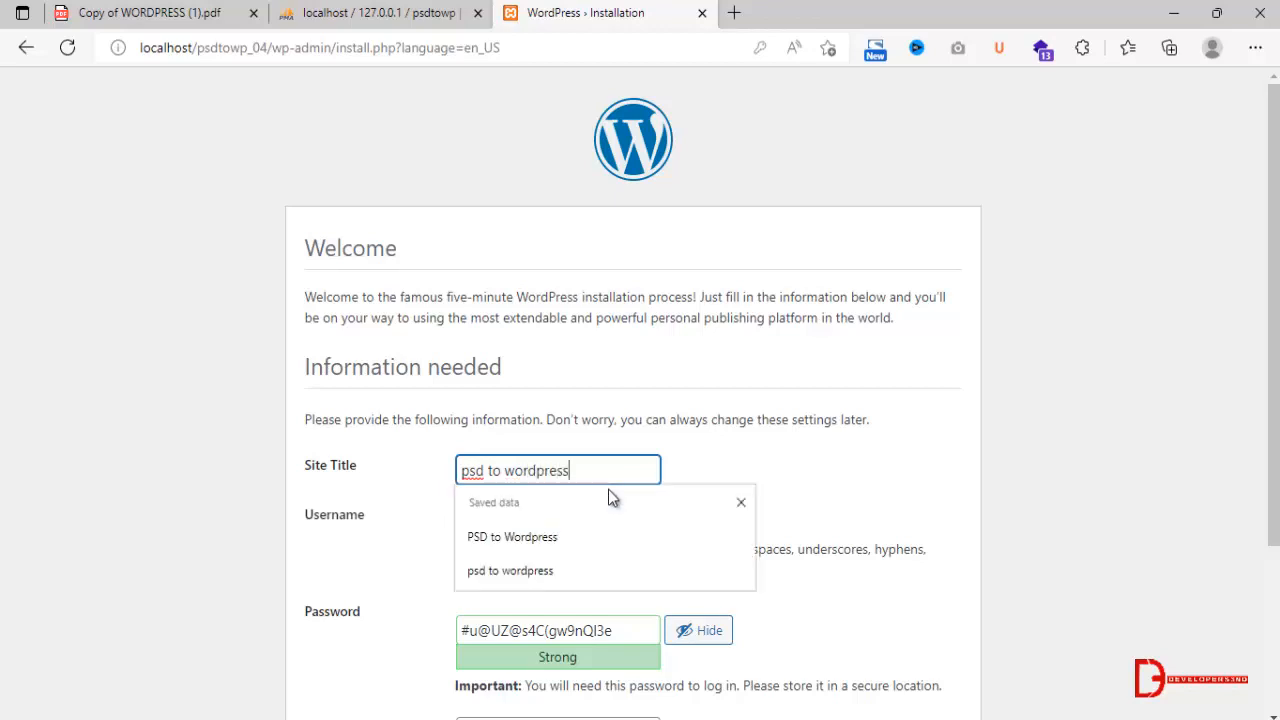
{"action": "key", "text": "Tab"}
{"action": "type", "text": "admin"}
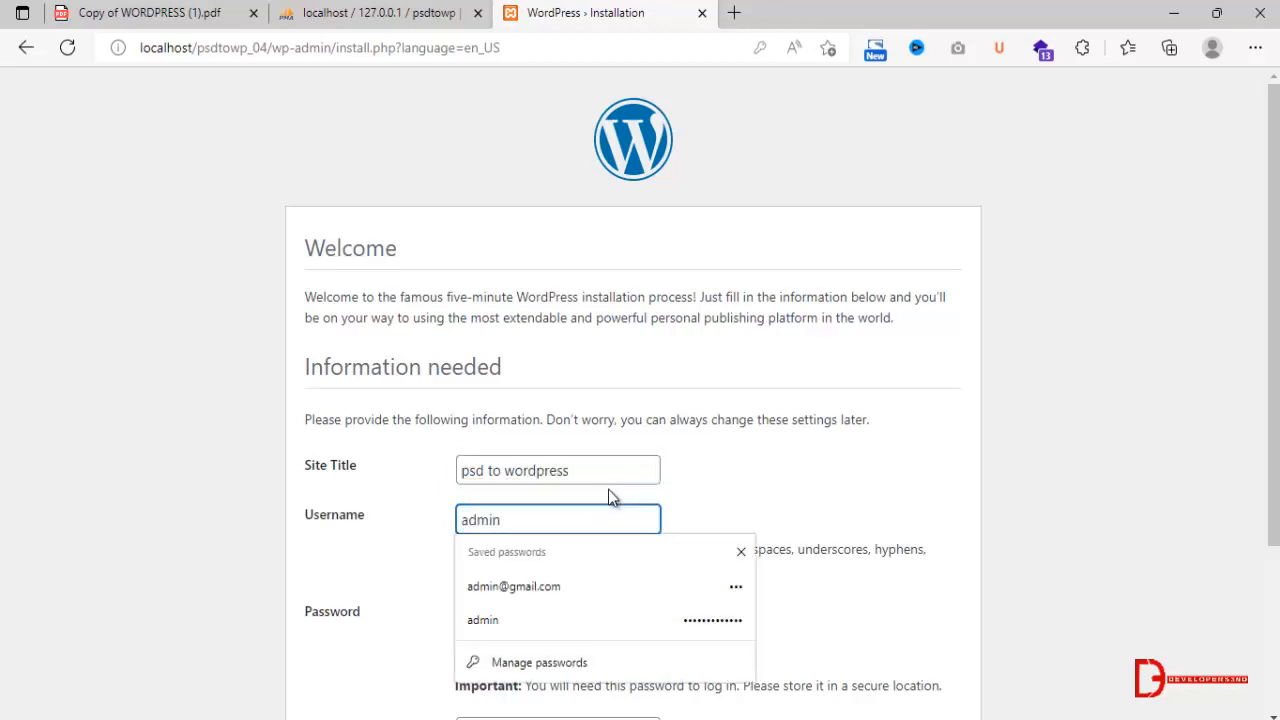
Enter the WordPress account password and confirm the use of a weak password.
{"action": "key", "text": "Tab"}
{"action": "type", "text": "123"}
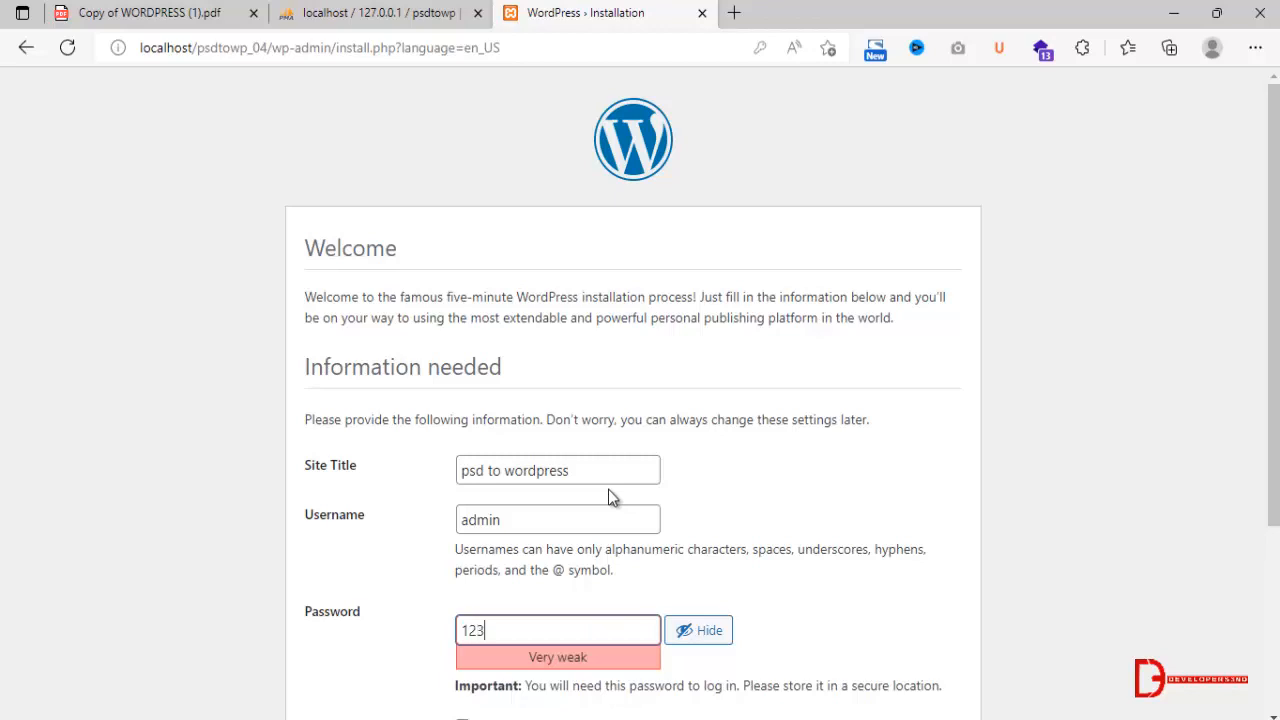
{"action": "scroll", "coordinate": [612, 497], "scroll_direction": "down", "scroll_amount": 3}
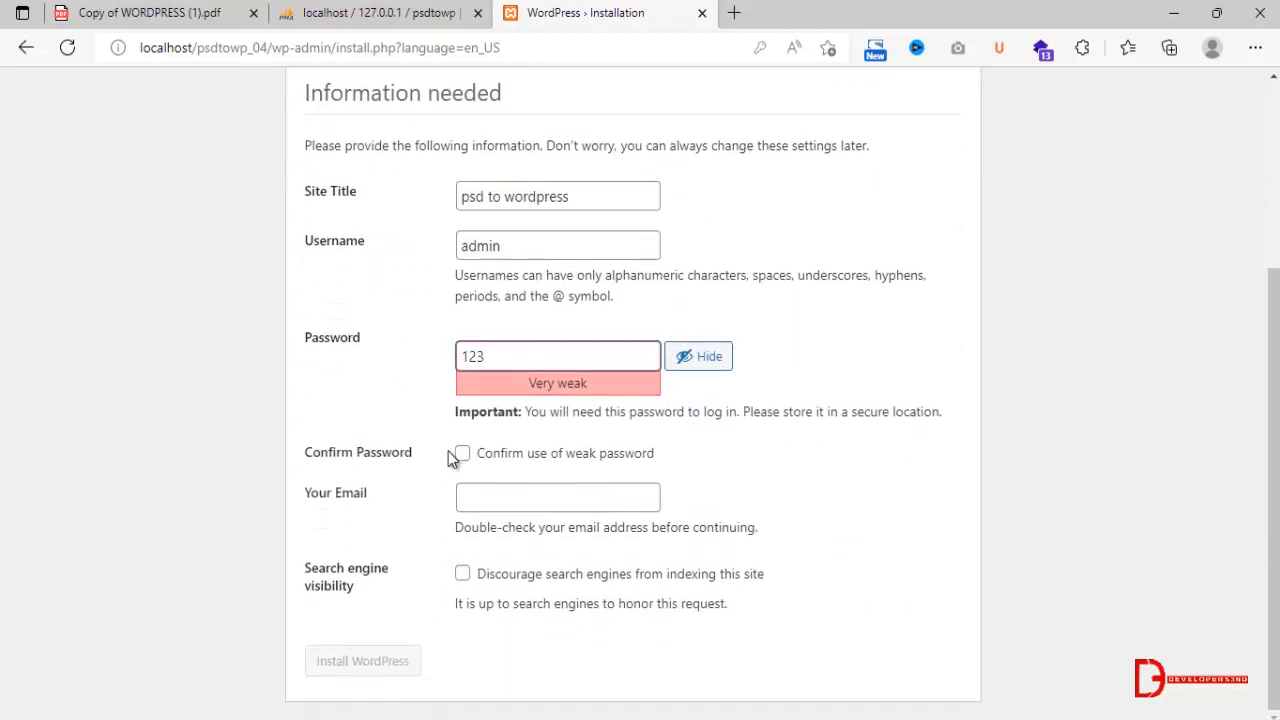
{"action": "left_click", "coordinate": [463, 454]}
Fill in the administrator's e-mail from the saved suggestions, install WordPress and continue to the login page.
{"action": "left_click", "coordinate": [472, 497]}
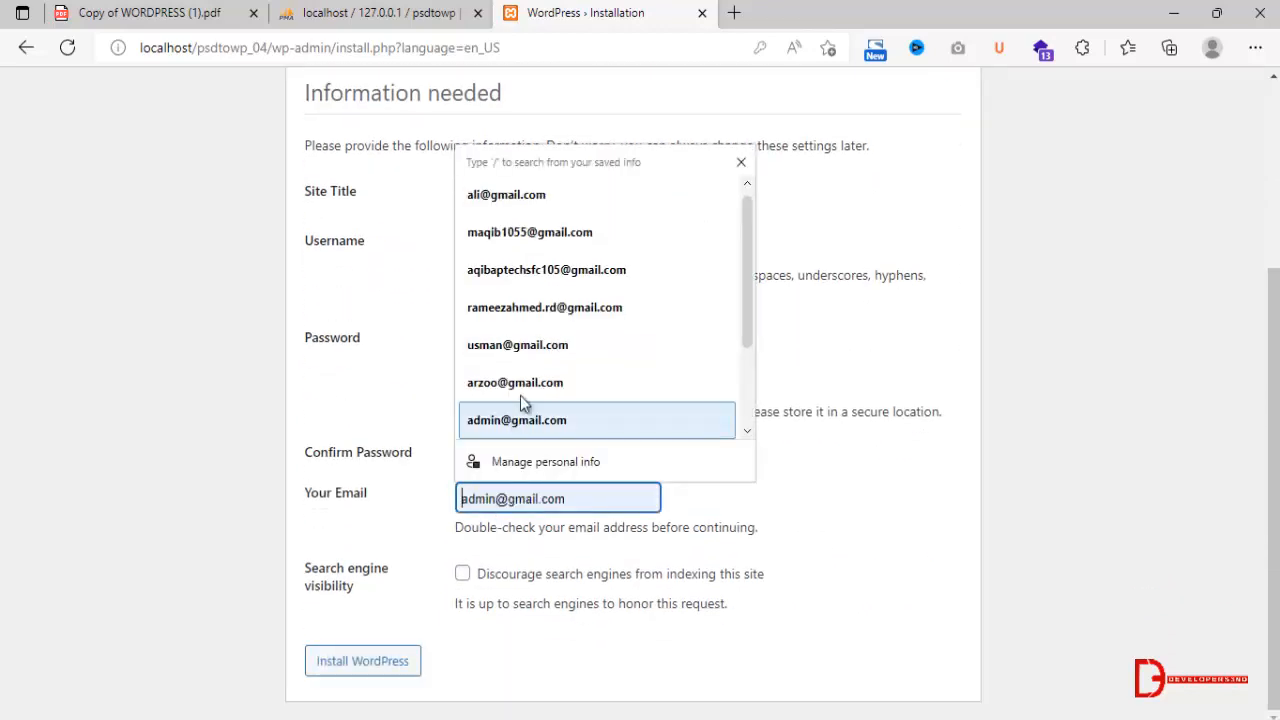
{"action": "left_click", "coordinate": [515, 417]}
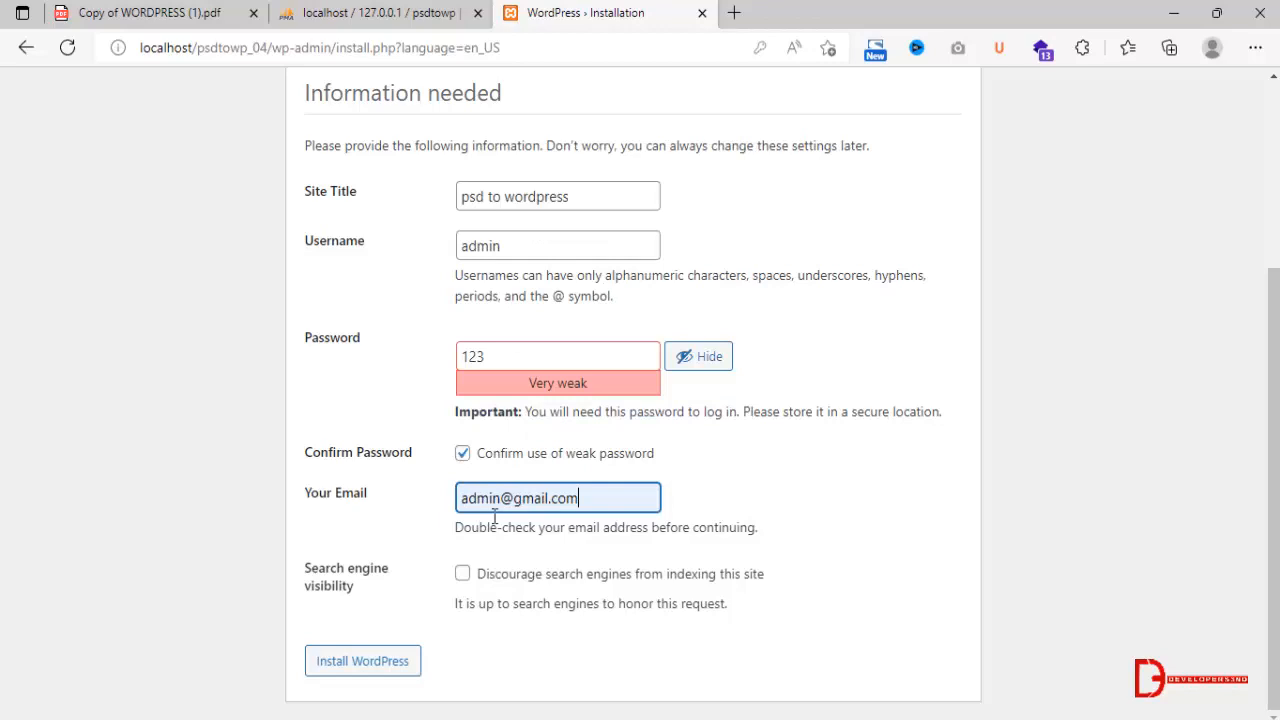
{"action": "left_click", "coordinate": [366, 668]}
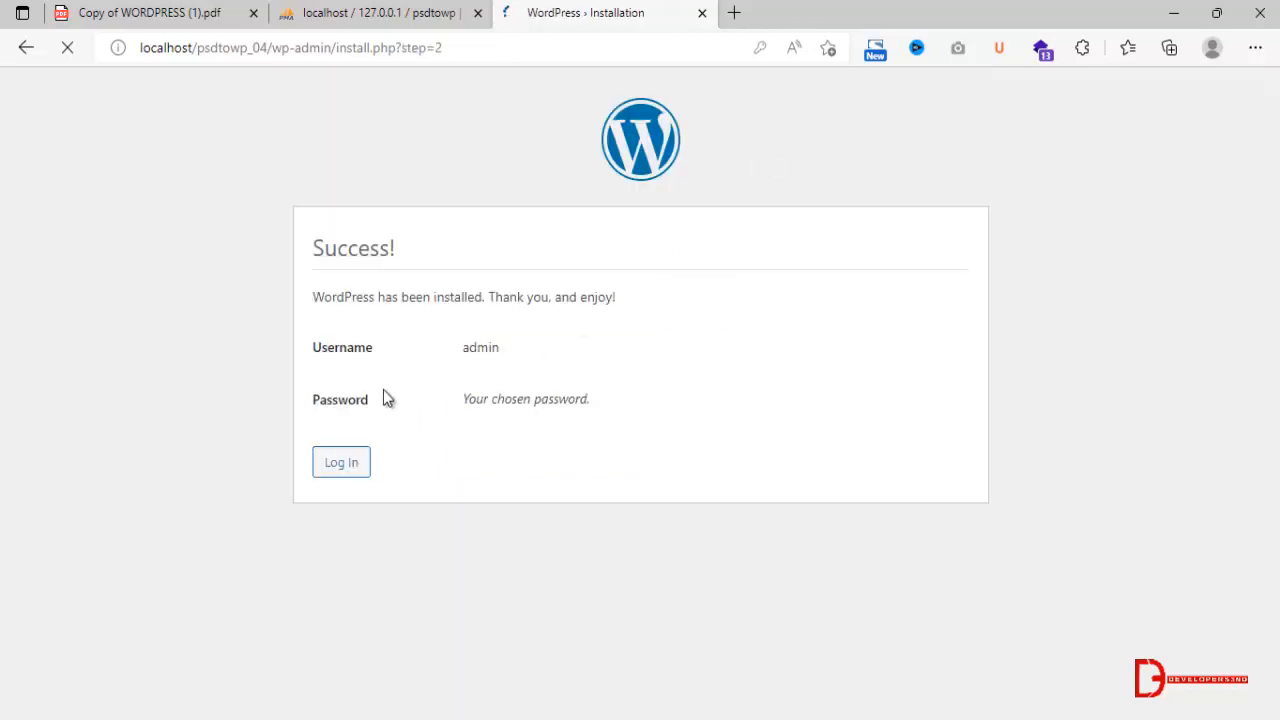
{"action": "left_click", "coordinate": [781, 253]}
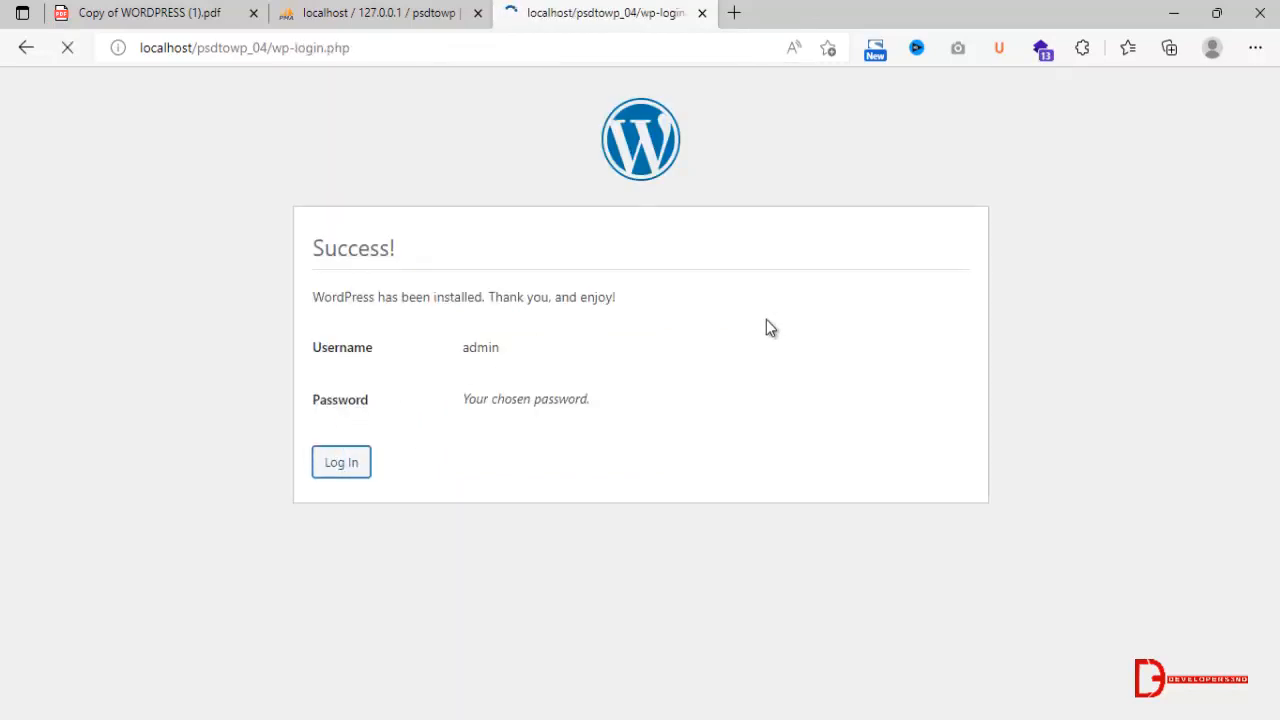
Log in to WordPress with the username admin and the account password, and decline the browser's offer to update the saved password.
{"action": "left_click", "coordinate": [586, 355]}
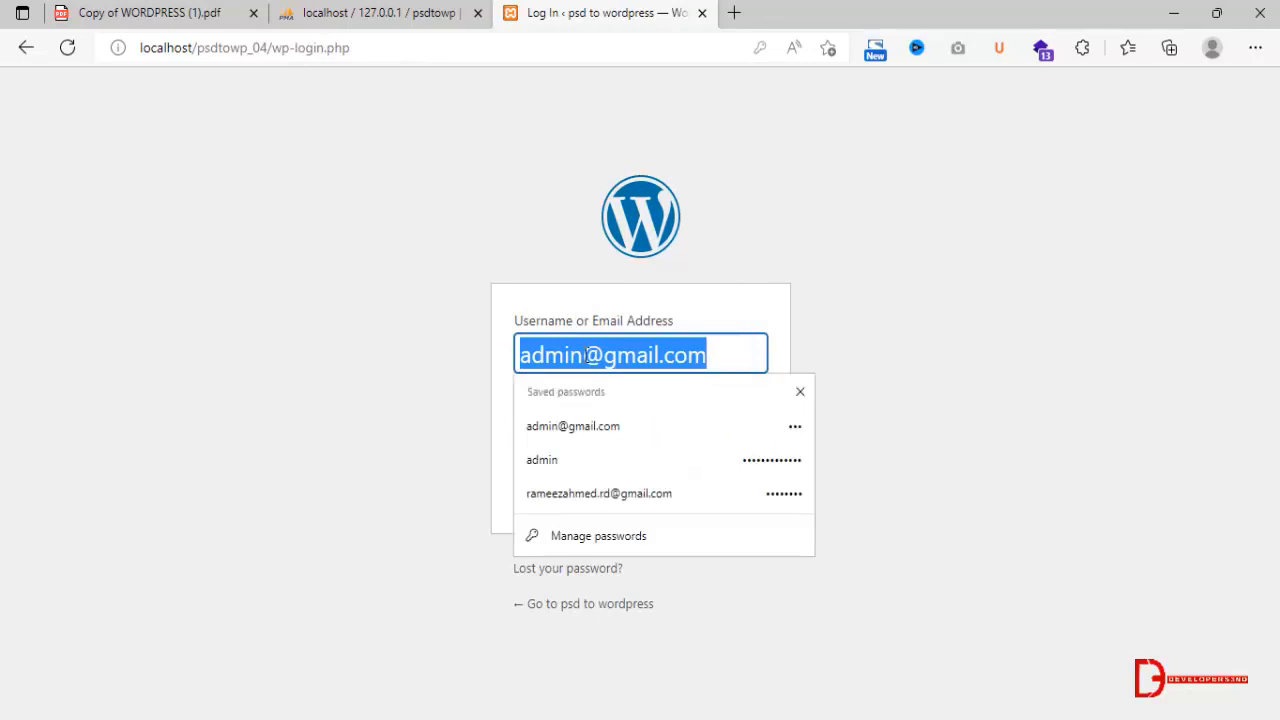
{"action": "key", "text": "ctrl+a"}
{"action": "type", "text": "admi"}
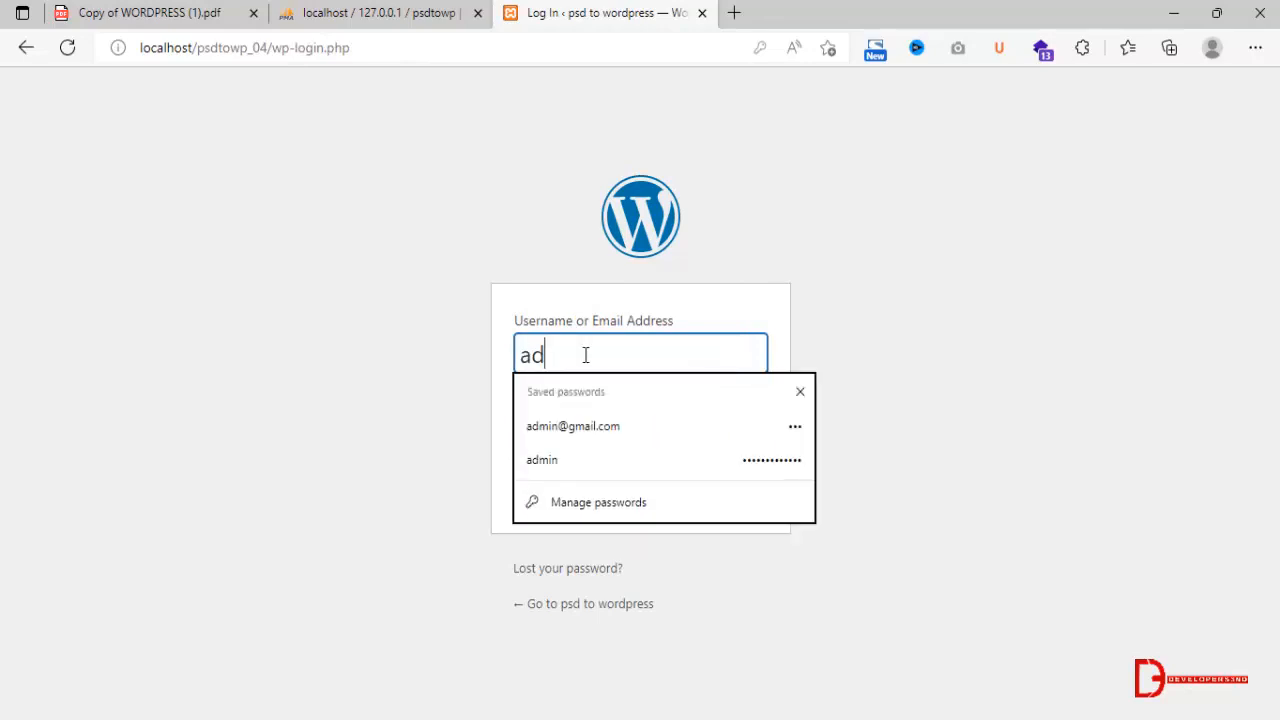
{"action": "key", "text": "Tab"}
{"action": "type", "text": "123"}
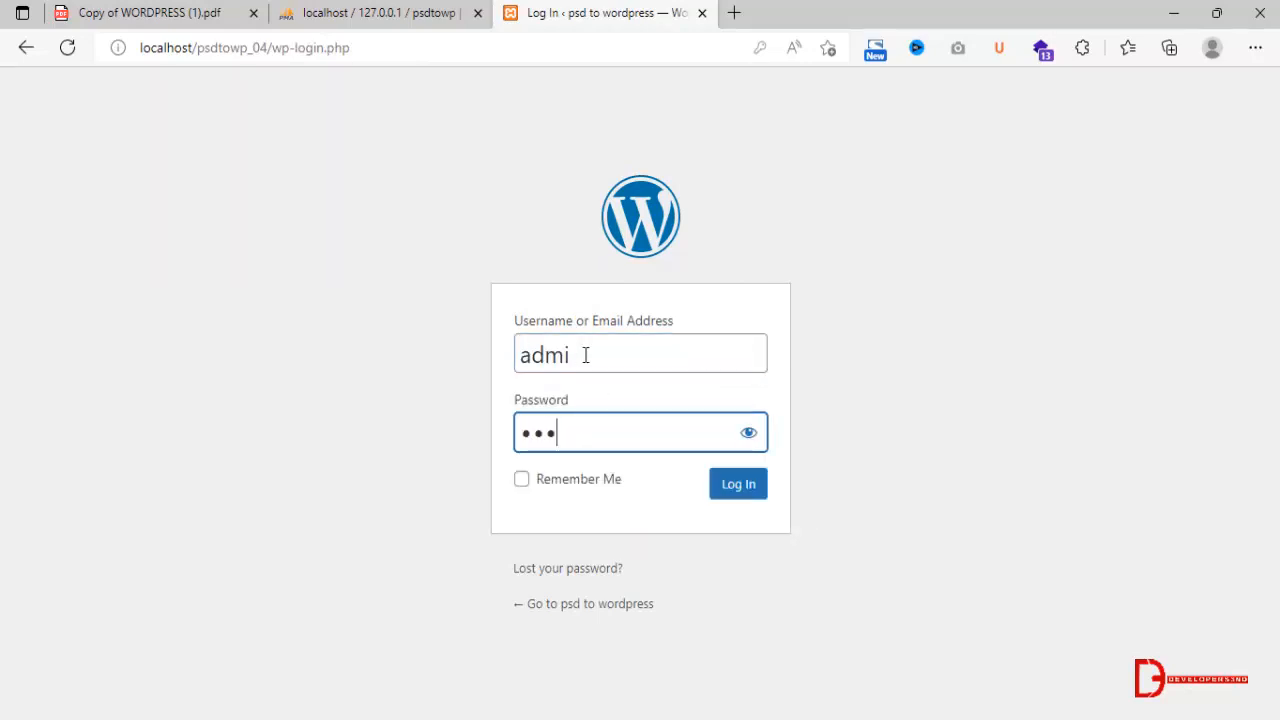
{"action": "left_click", "coordinate": [586, 355]}
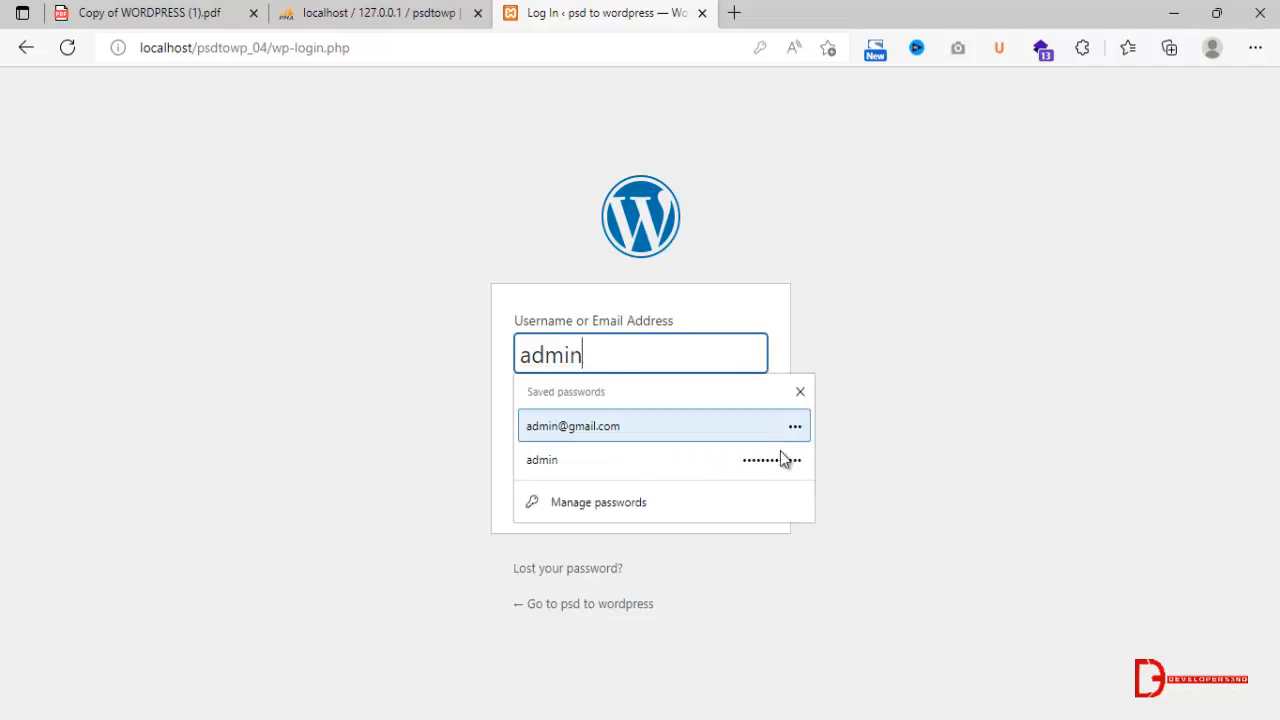
{"action": "left_click", "coordinate": [940, 431]}
{"action": "left_click", "coordinate": [750, 490]}
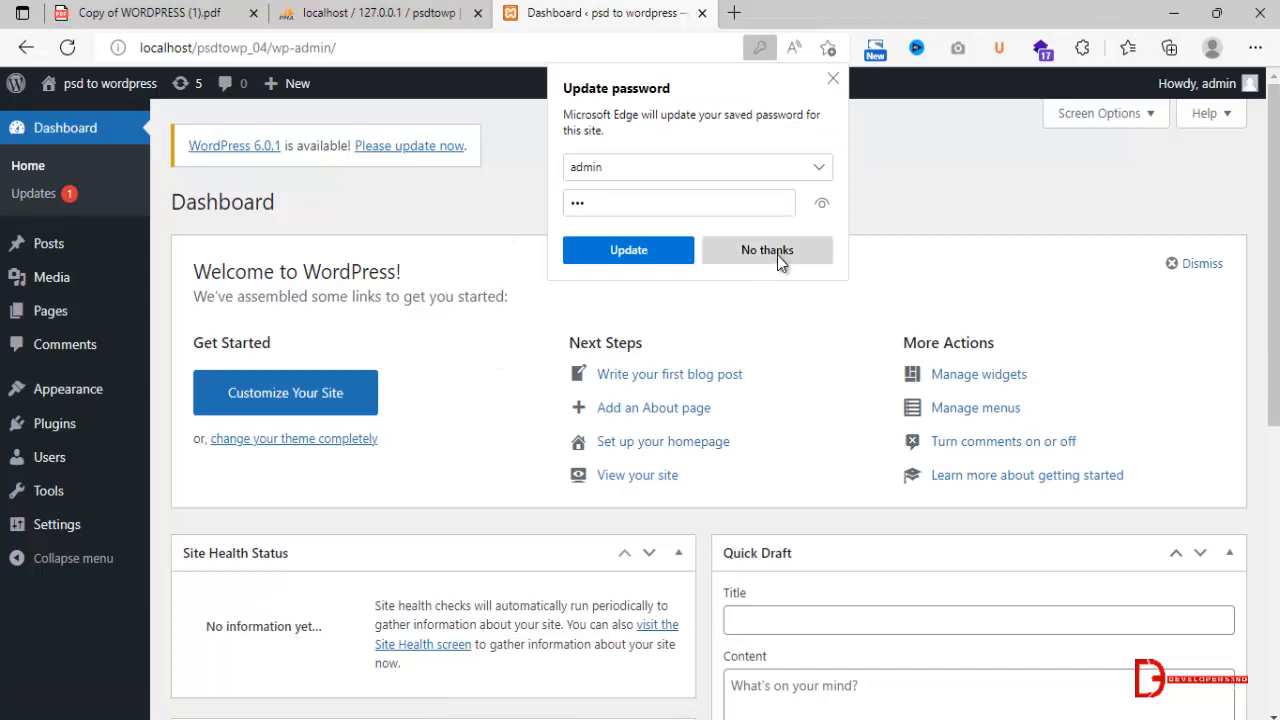
{"action": "left_click", "coordinate": [752, 251]}
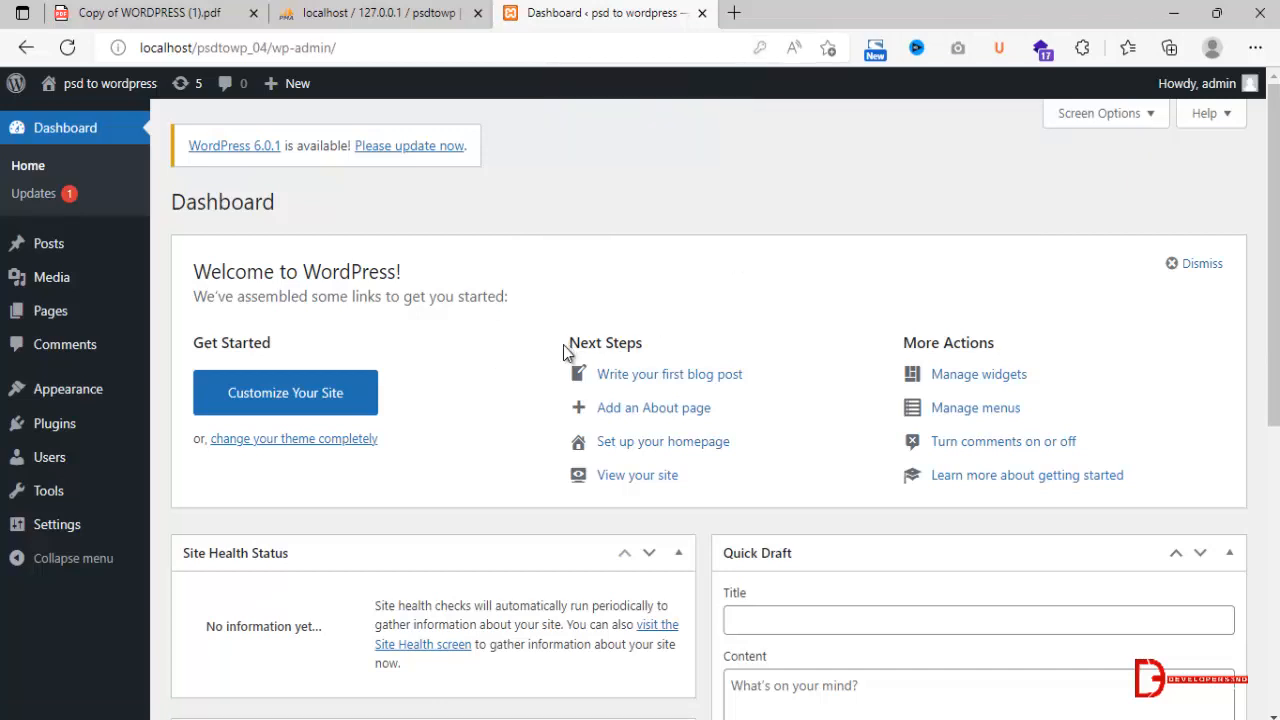
Check the PSD to WordPress page of the course PDF, and open the Desktop Data folder on the Desktop in File Explorer.
{"action": "left_click", "coordinate": [177, 14]}
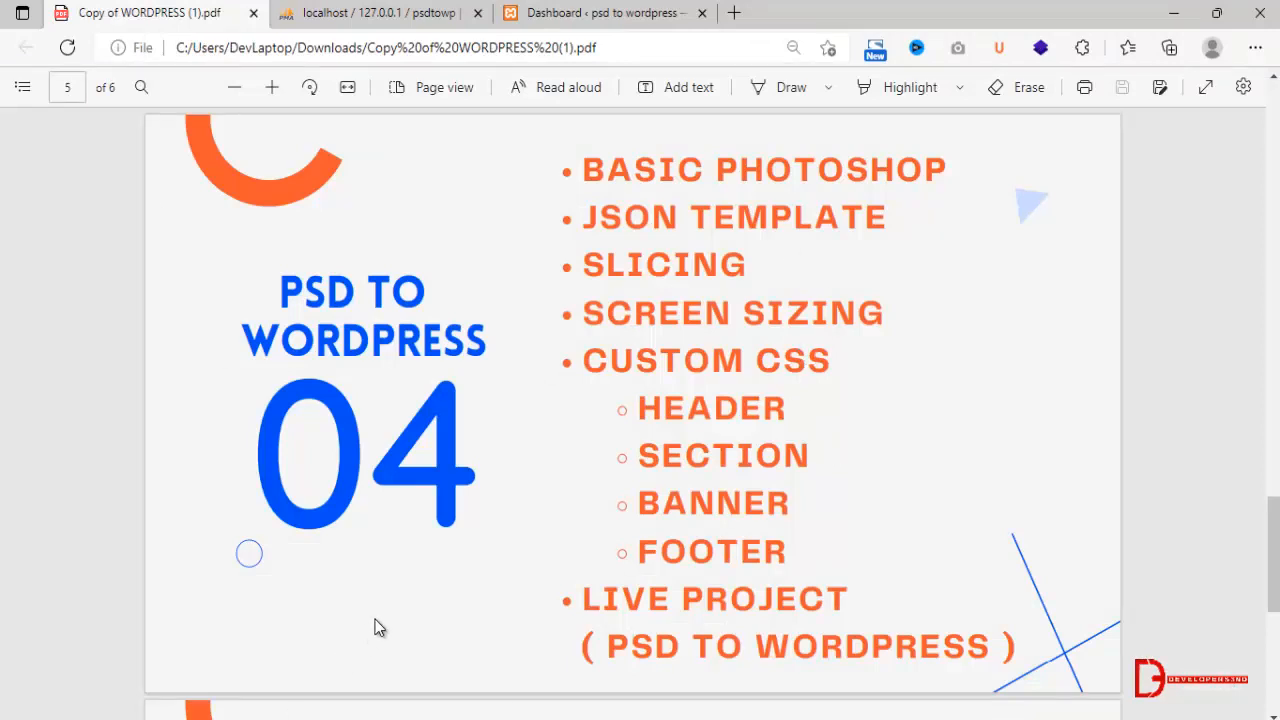
{"action": "left_click", "coordinate": [186, 718]}
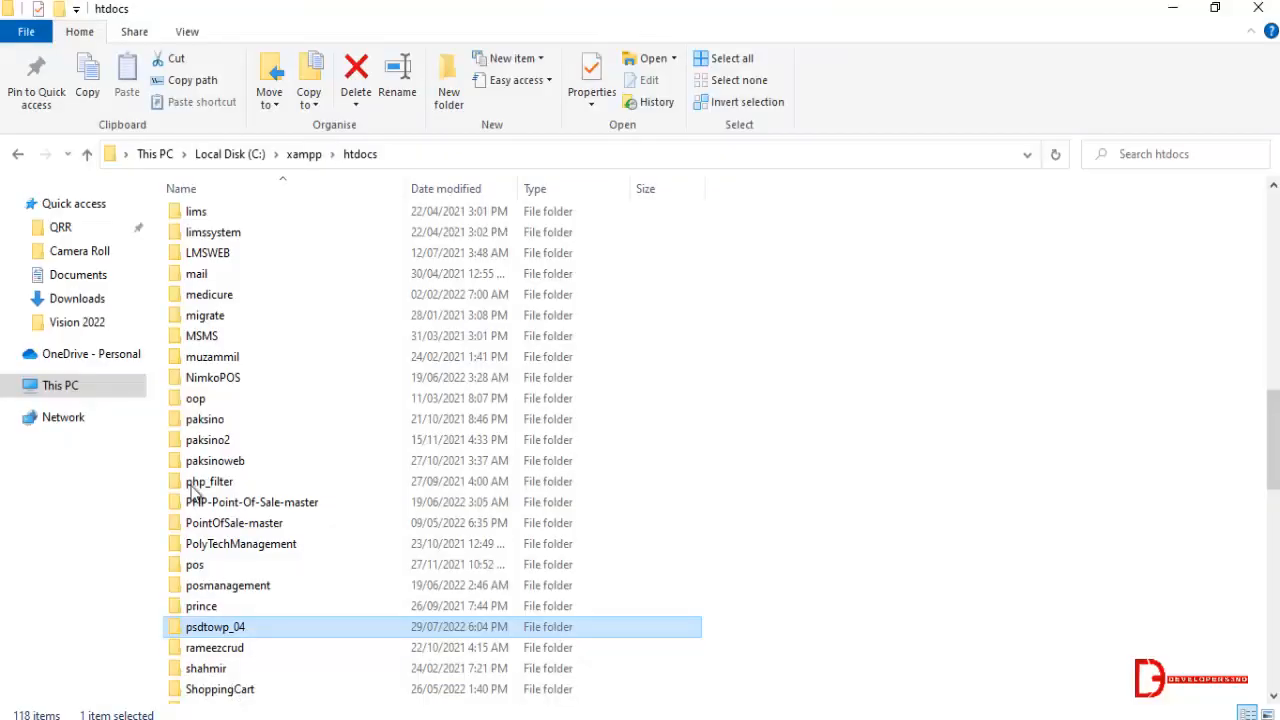
{"action": "left_click", "coordinate": [84, 388]}
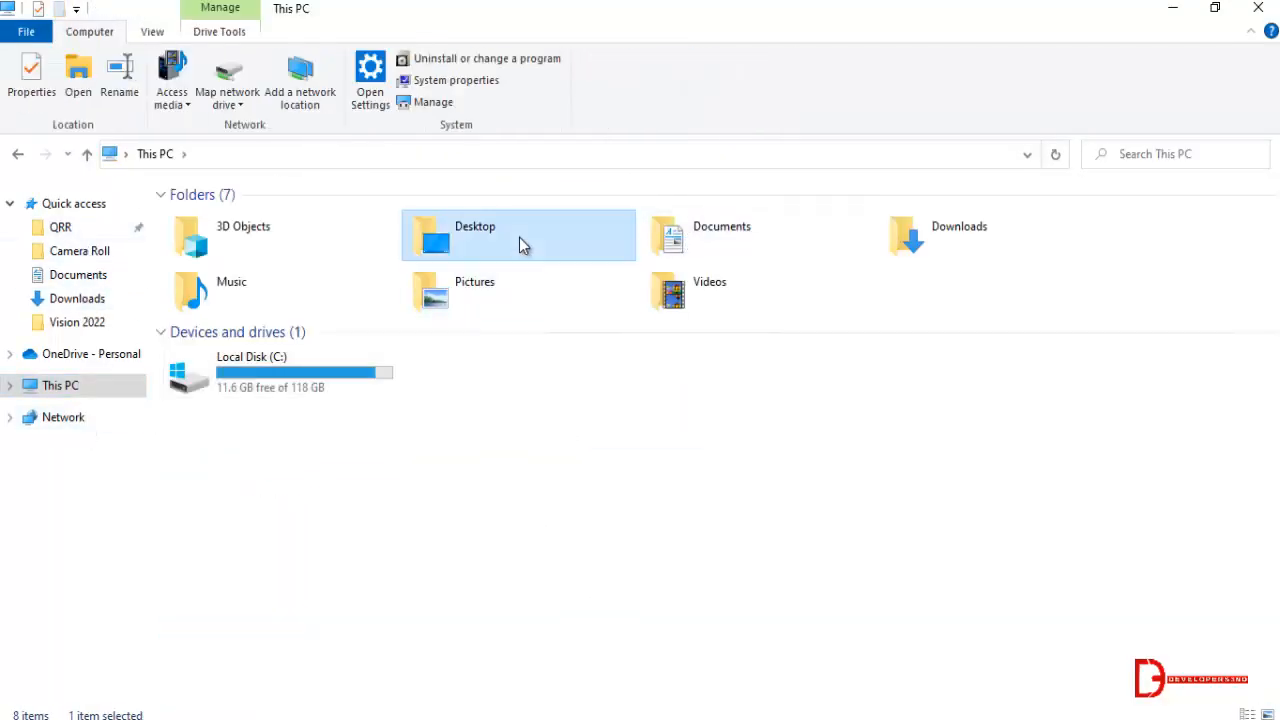
{"action": "double_click", "coordinate": [521, 242]}
{"action": "double_click", "coordinate": [240, 219]}
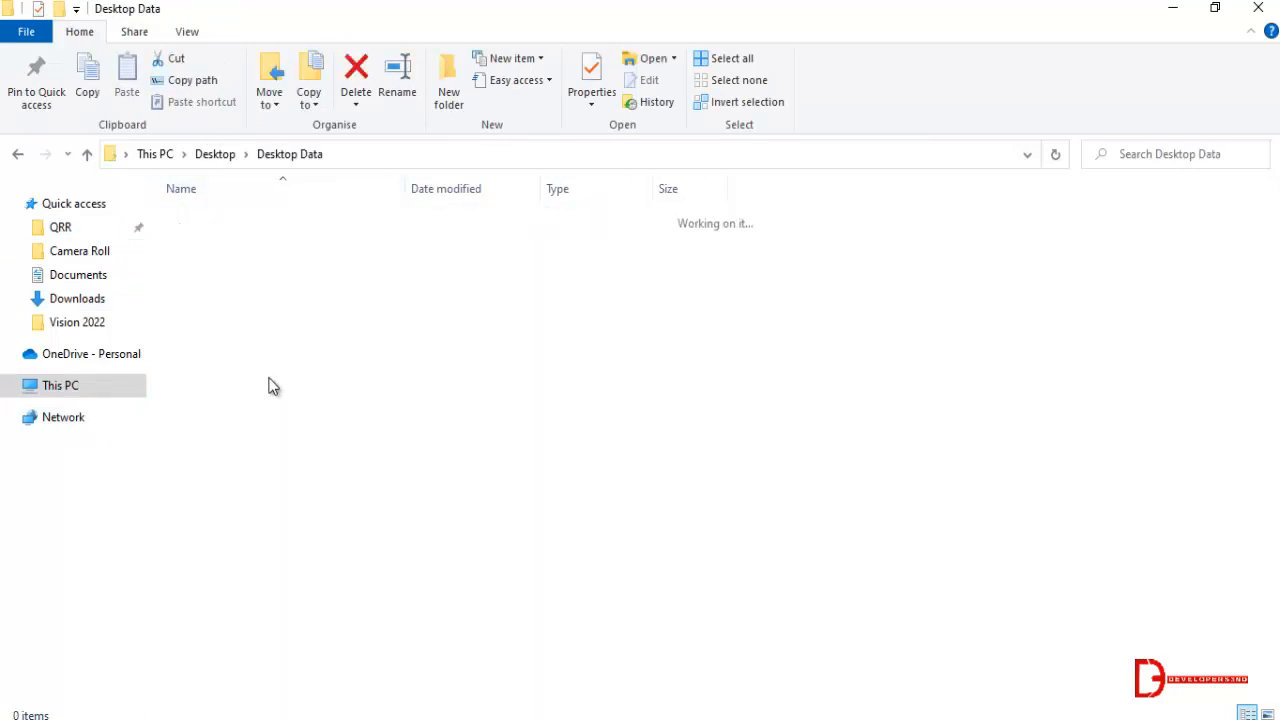
Open the File folder inside Desktop data 2022.
{"action": "scroll", "coordinate": [250, 505], "scroll_direction": "down", "scroll_amount": 3}
{"action": "scroll", "coordinate": [250, 503], "scroll_direction": "down", "scroll_amount": 5}
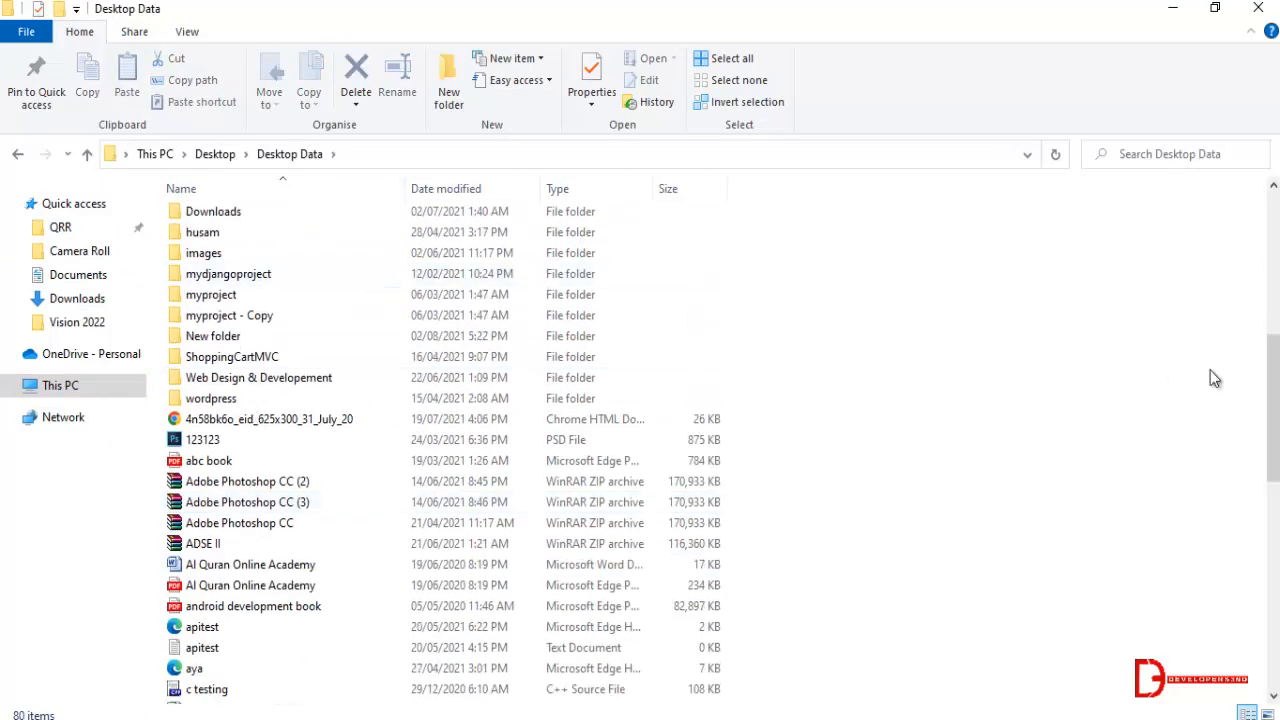
{"action": "left_click_drag", "start_coordinate": [1273, 386], "coordinate": [1273, 311]}
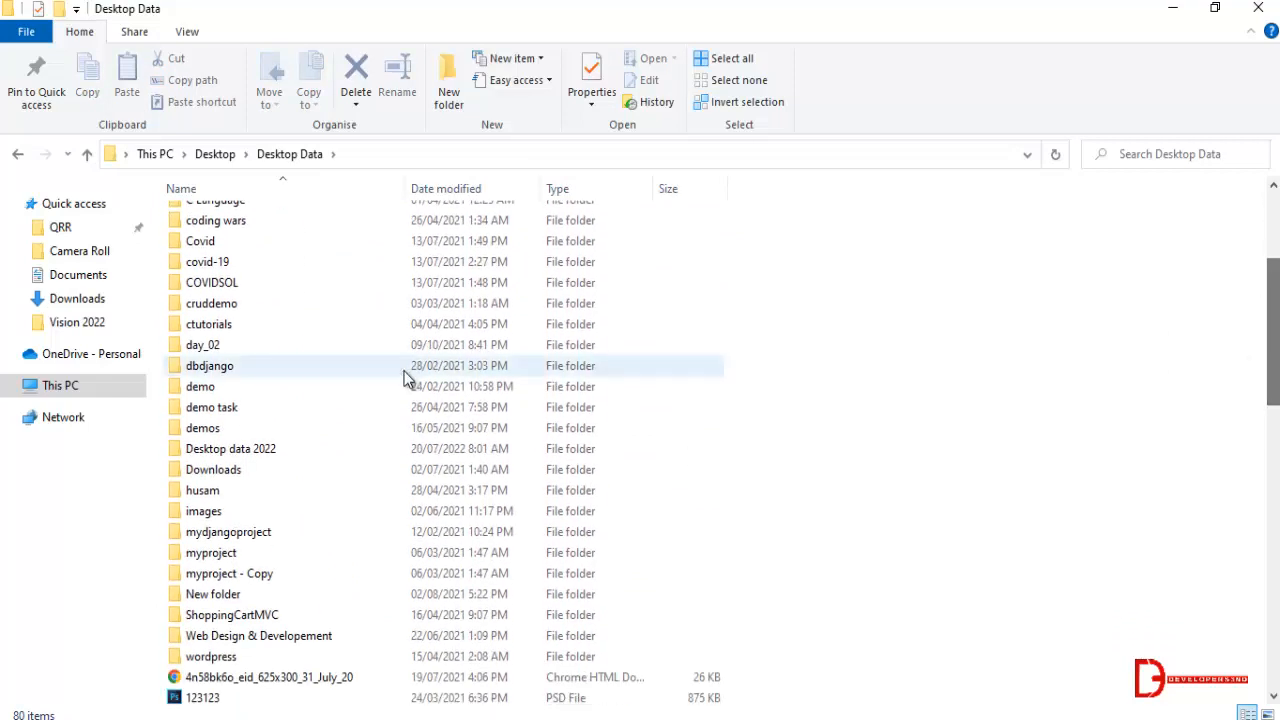
{"action": "double_click", "coordinate": [304, 449]}
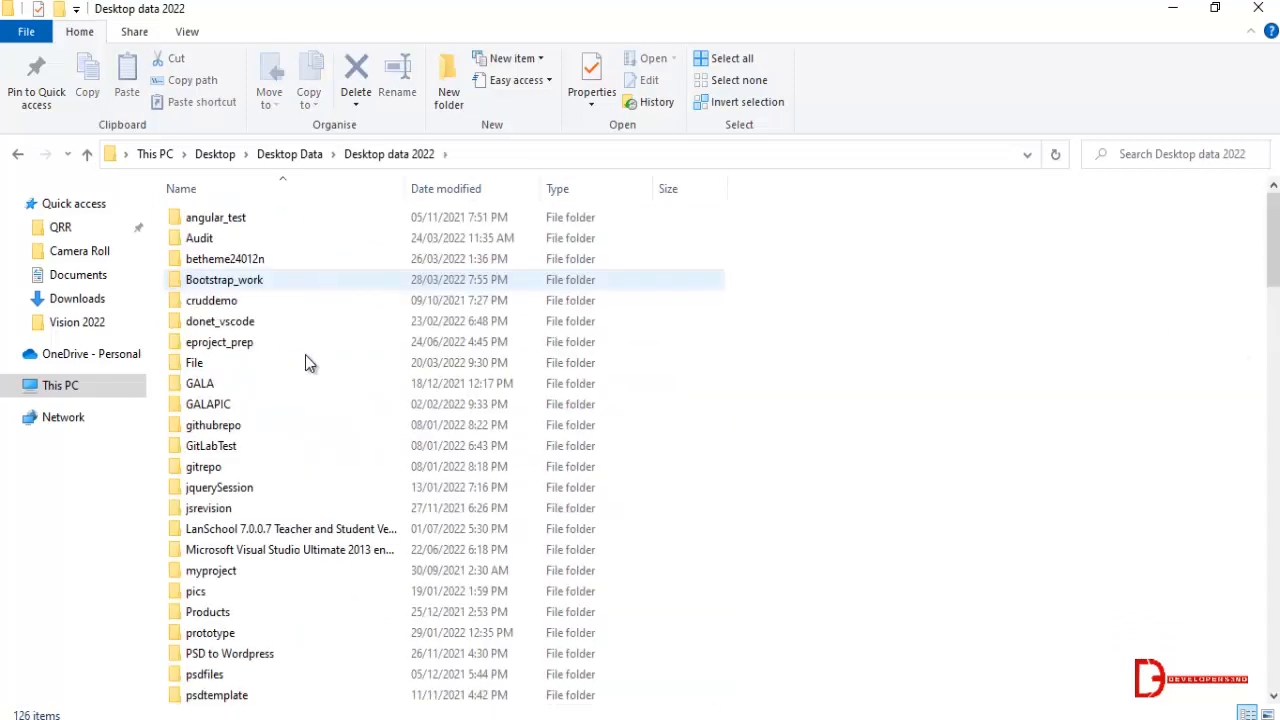
{"action": "double_click", "coordinate": [229, 363]}
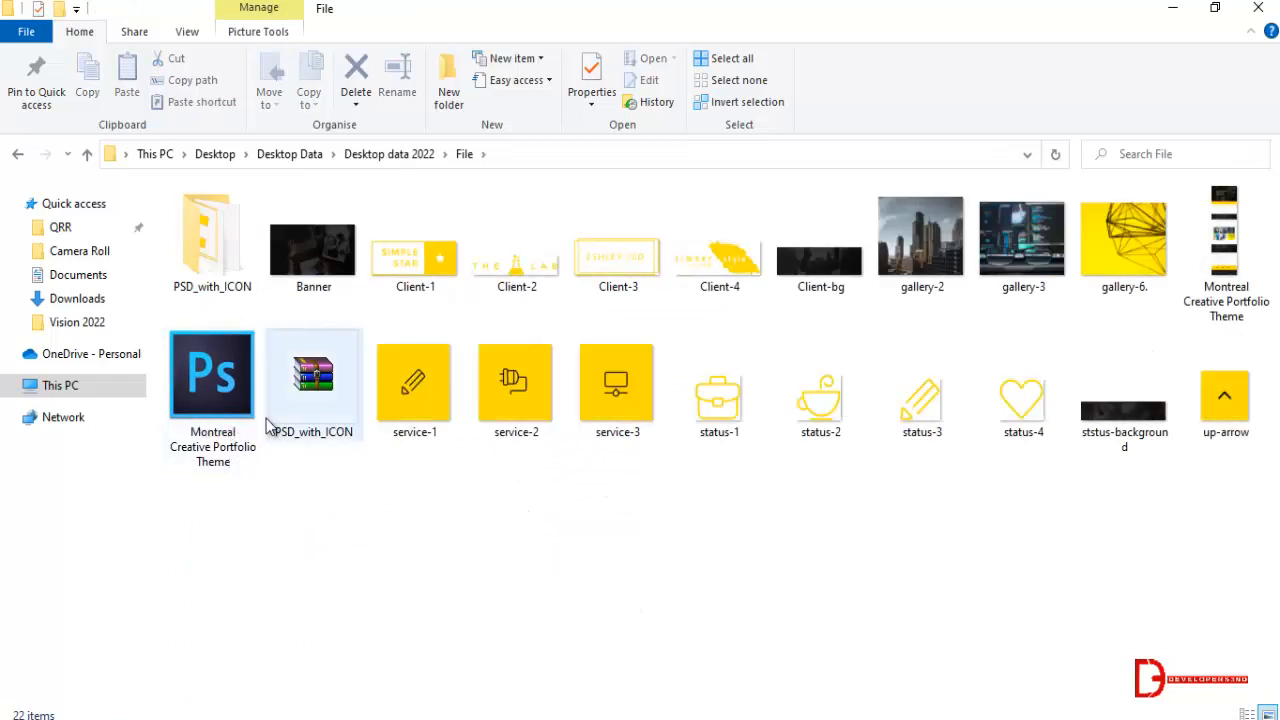
Open the Montreal Creative Portfolio Theme.png image, examine the design's sections from header to footer, and close it.
{"action": "left_click", "coordinate": [1245, 262]}
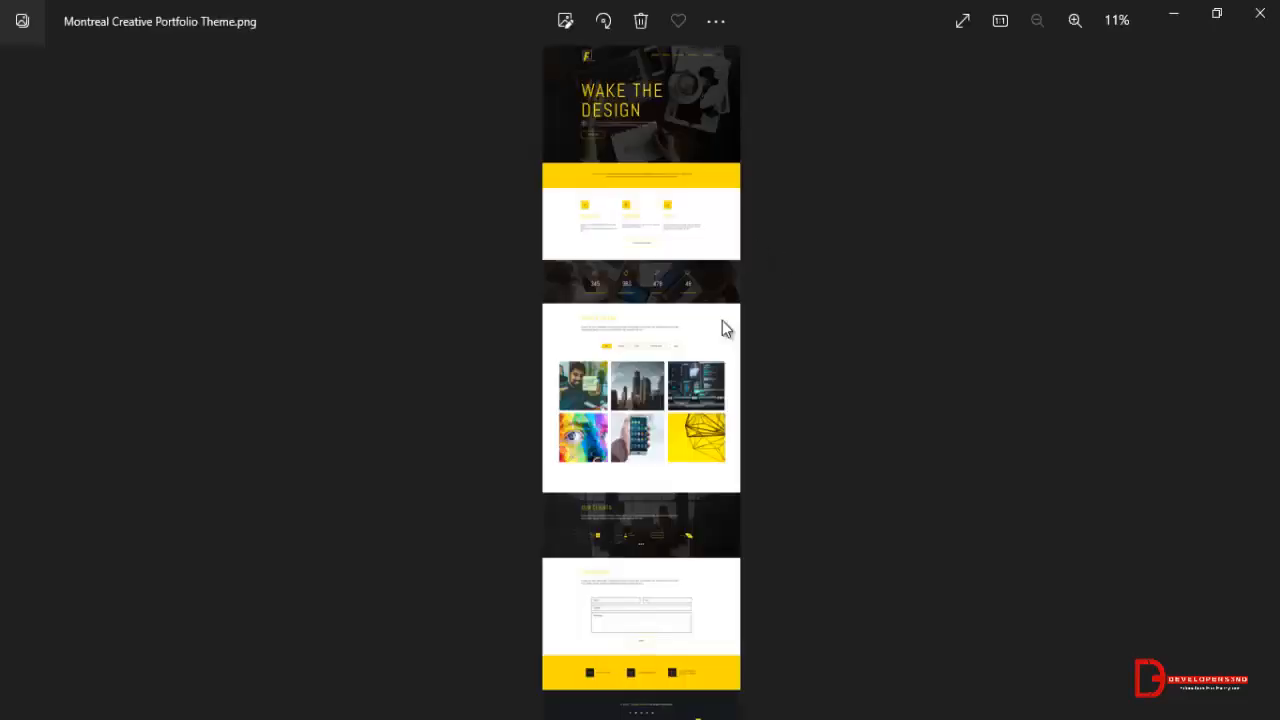
{"action": "scroll", "coordinate": [655, 297], "scroll_direction": "up", "scroll_amount": 3}
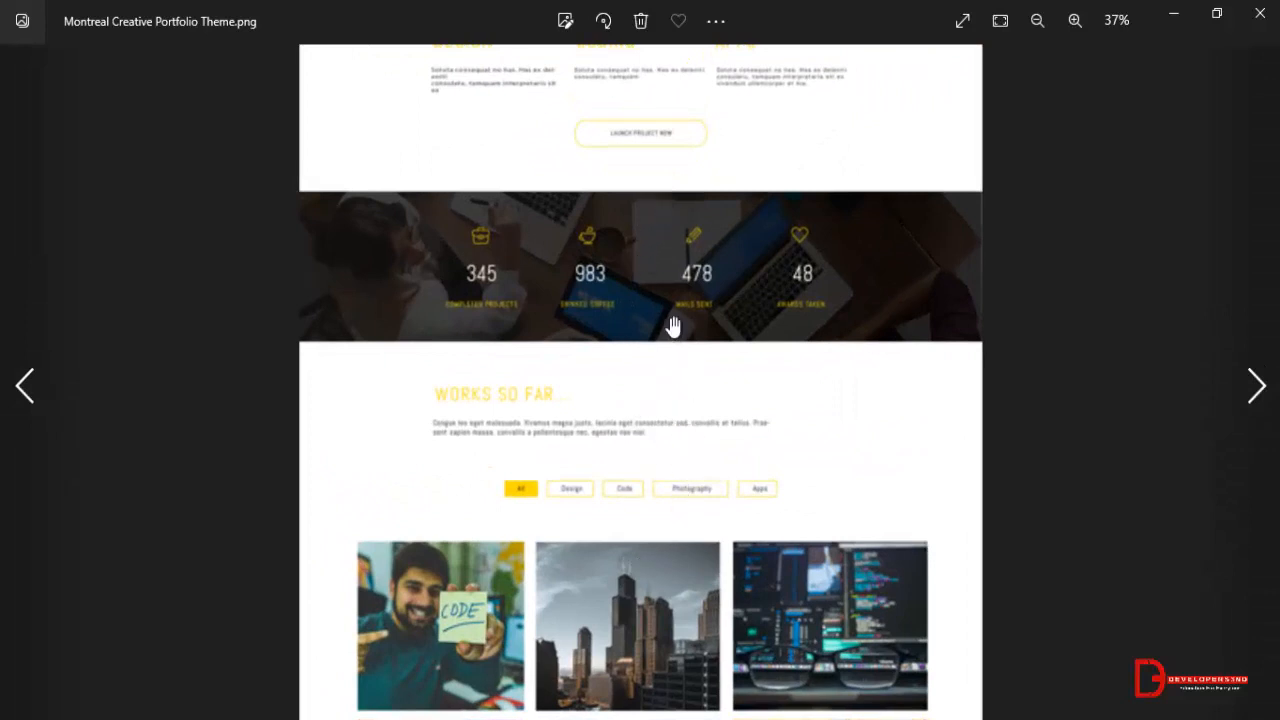
{"action": "scroll", "coordinate": [846, 166], "scroll_direction": "up", "scroll_amount": 3}
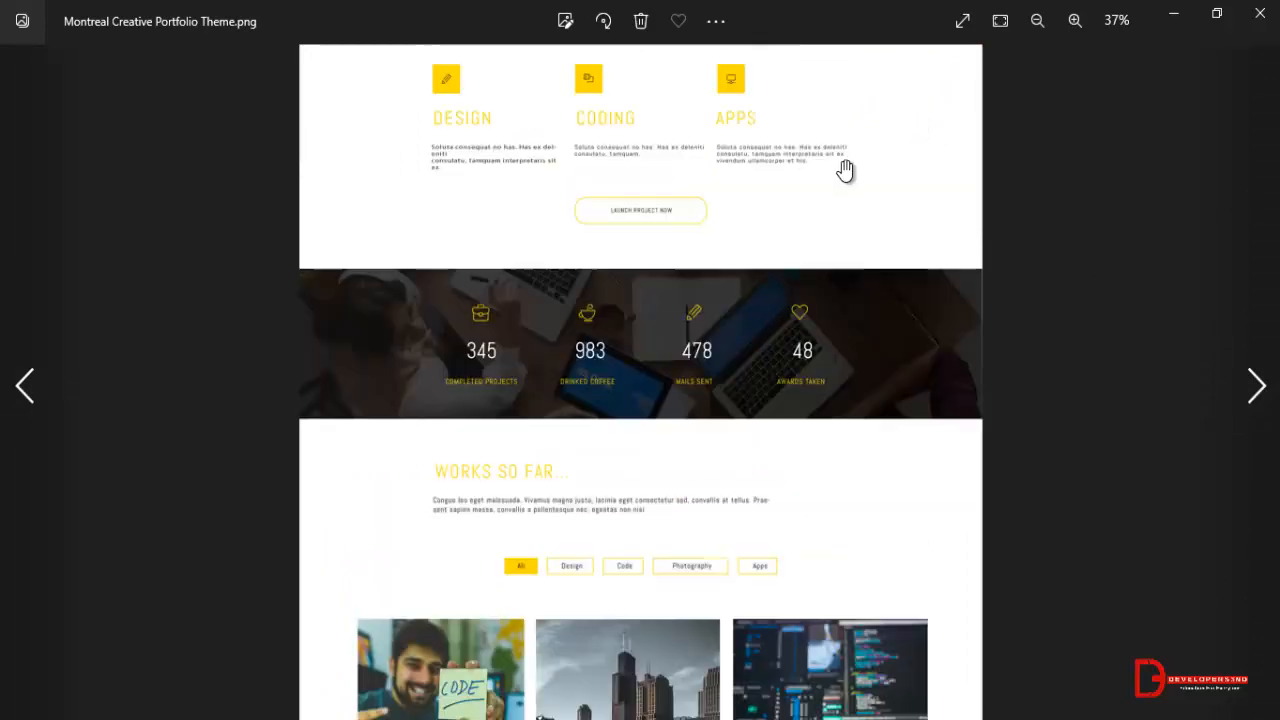
{"action": "scroll", "coordinate": [846, 346], "scroll_direction": "down", "scroll_amount": 1}
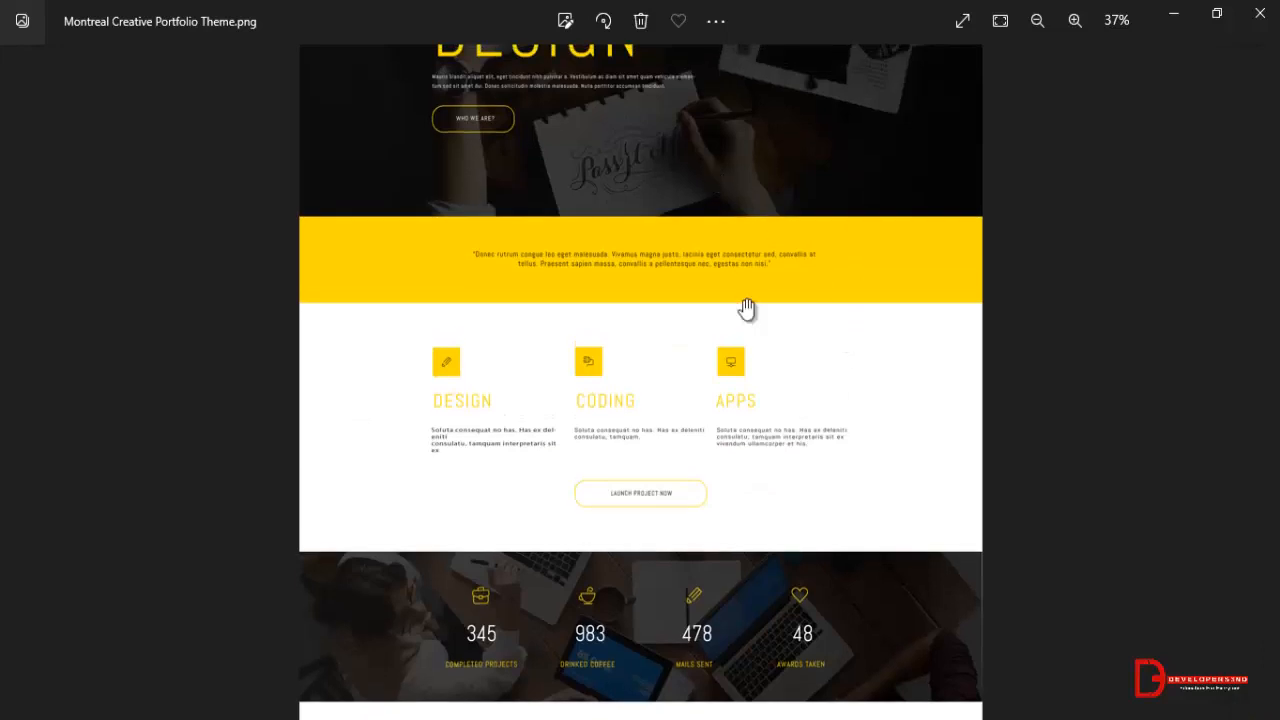
{"action": "scroll", "coordinate": [735, 207], "scroll_direction": "down", "scroll_amount": 2}
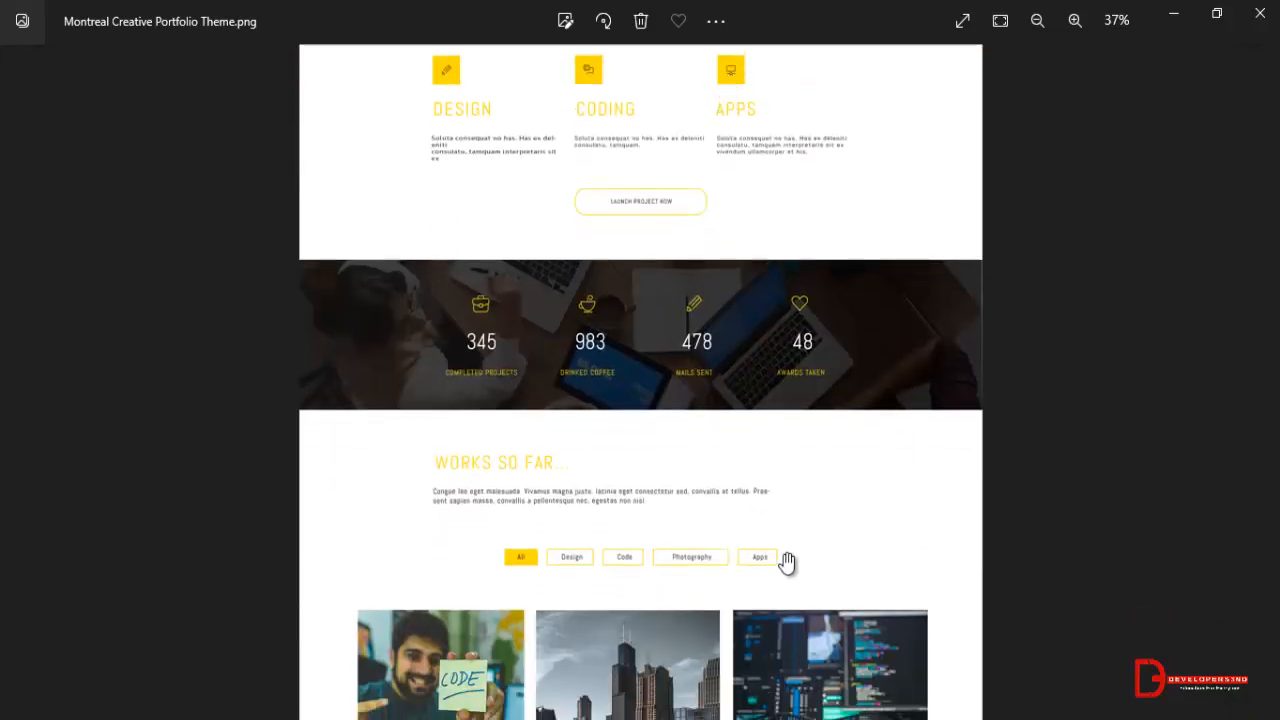
{"action": "scroll", "coordinate": [786, 295], "scroll_direction": "up", "scroll_amount": 4}
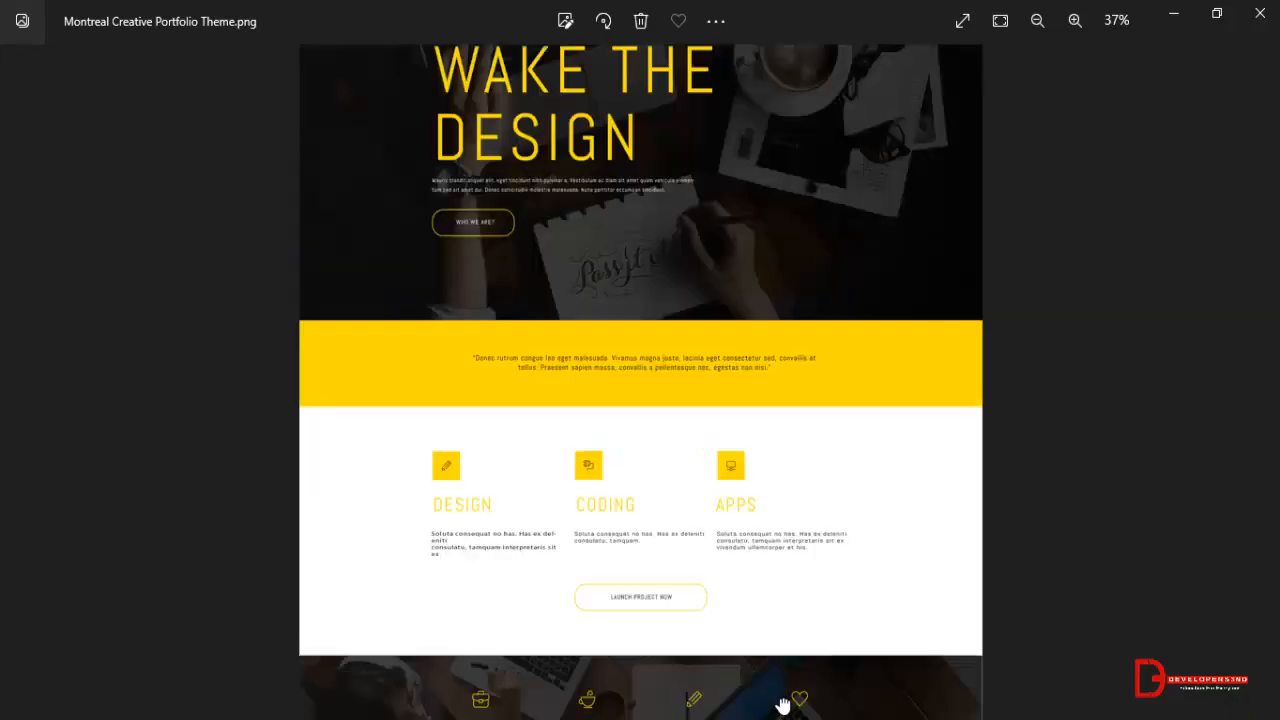
{"action": "scroll", "coordinate": [768, 264], "scroll_direction": "up", "scroll_amount": 1}
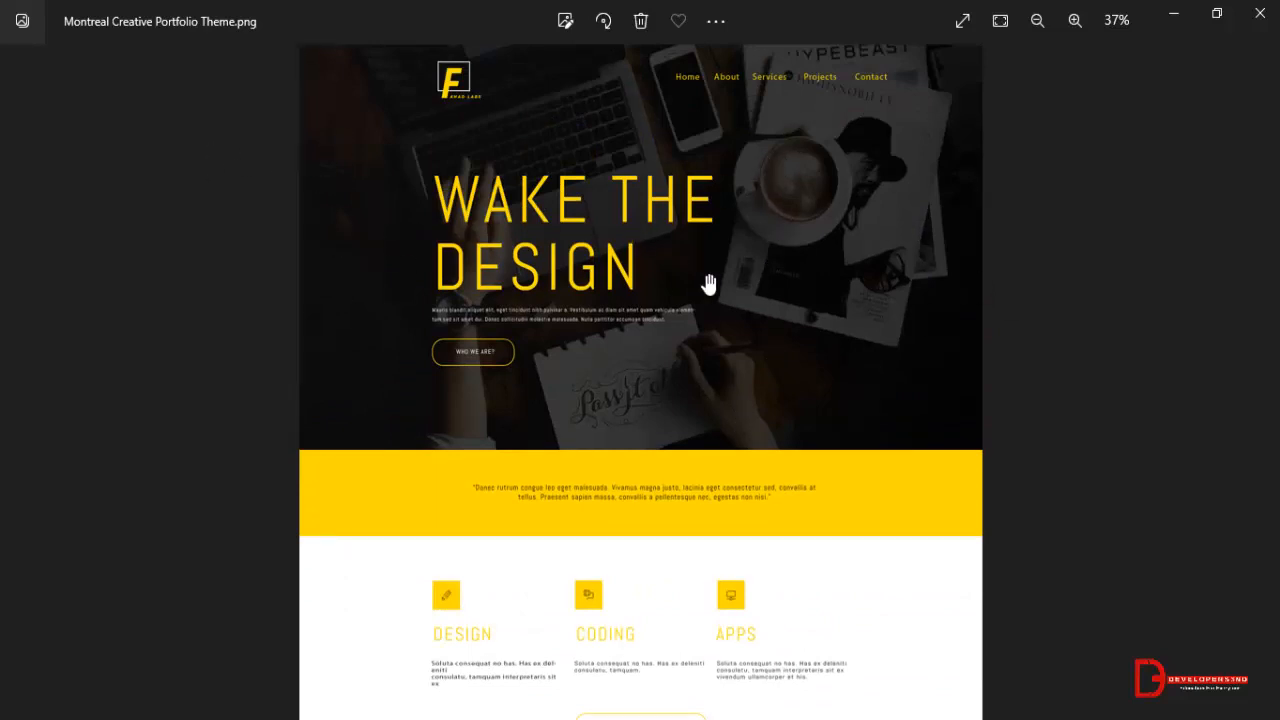
{"action": "scroll", "coordinate": [797, 279], "scroll_direction": "down", "scroll_amount": 1}
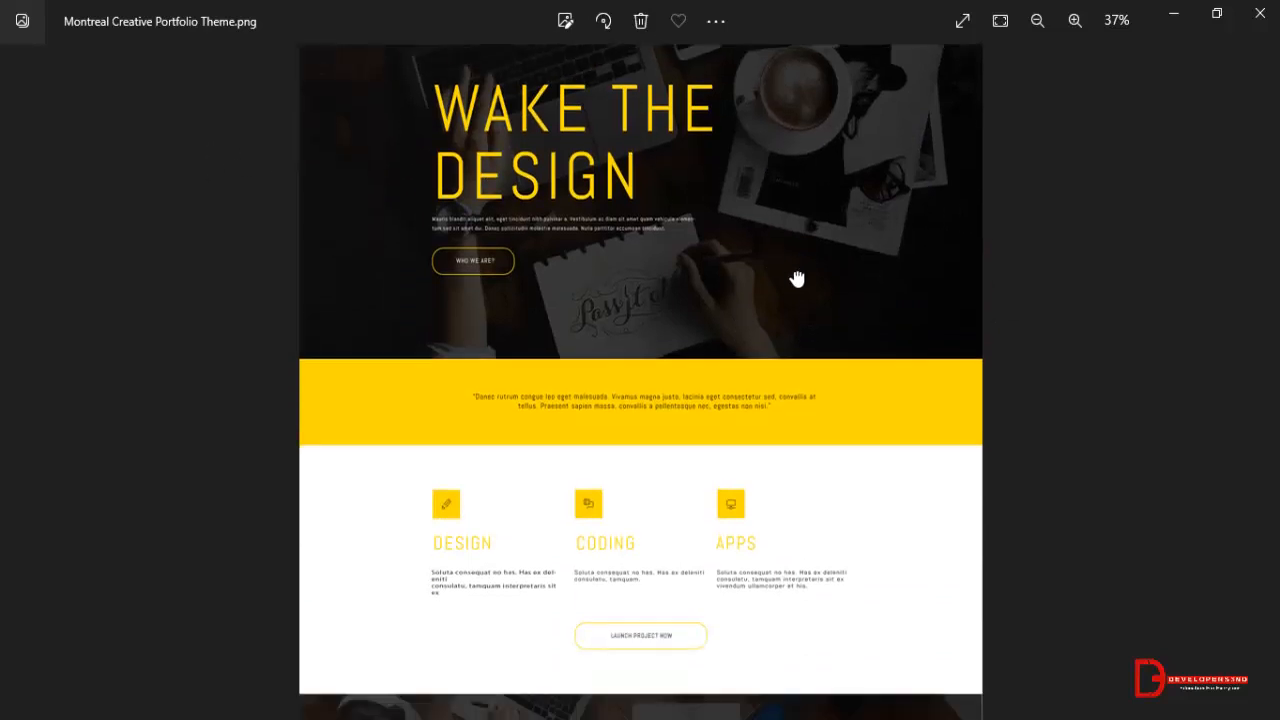
{"action": "scroll", "coordinate": [797, 279], "scroll_direction": "down", "scroll_amount": 1}
{"action": "scroll", "coordinate": [719, 440], "scroll_direction": "down", "scroll_amount": 2}
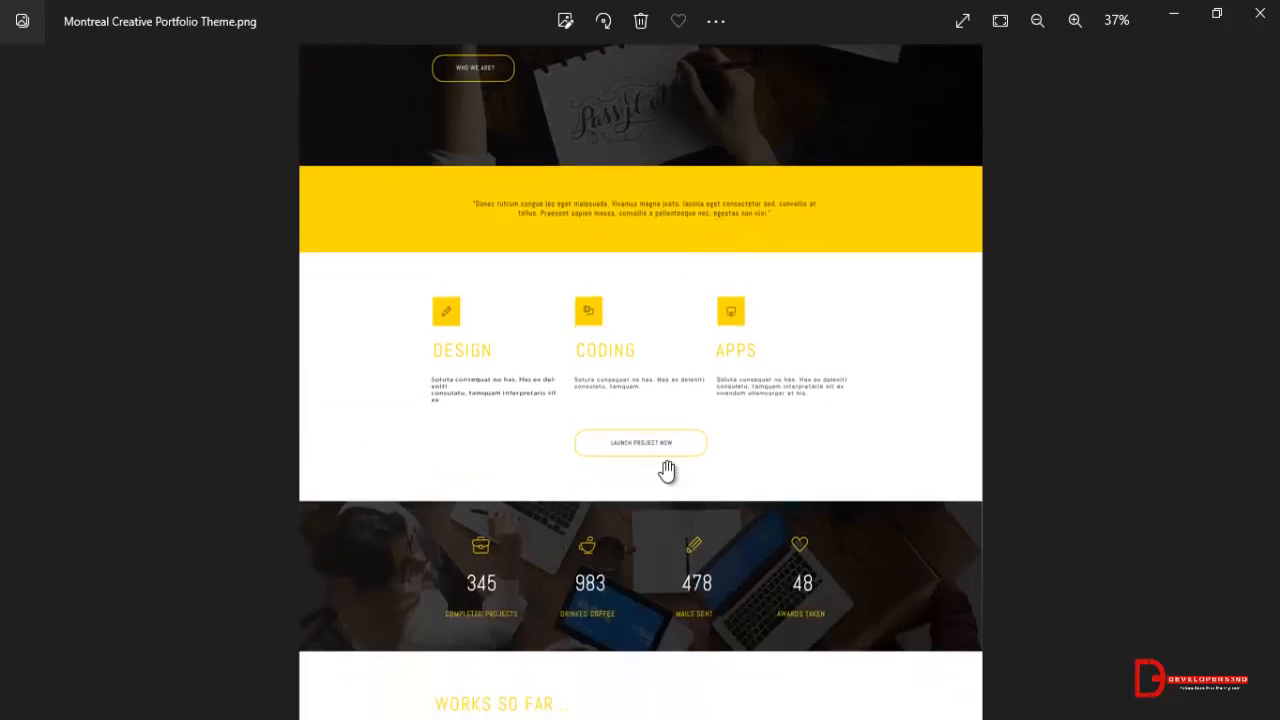
{"action": "scroll", "coordinate": [666, 470], "scroll_direction": "down", "scroll_amount": 5}
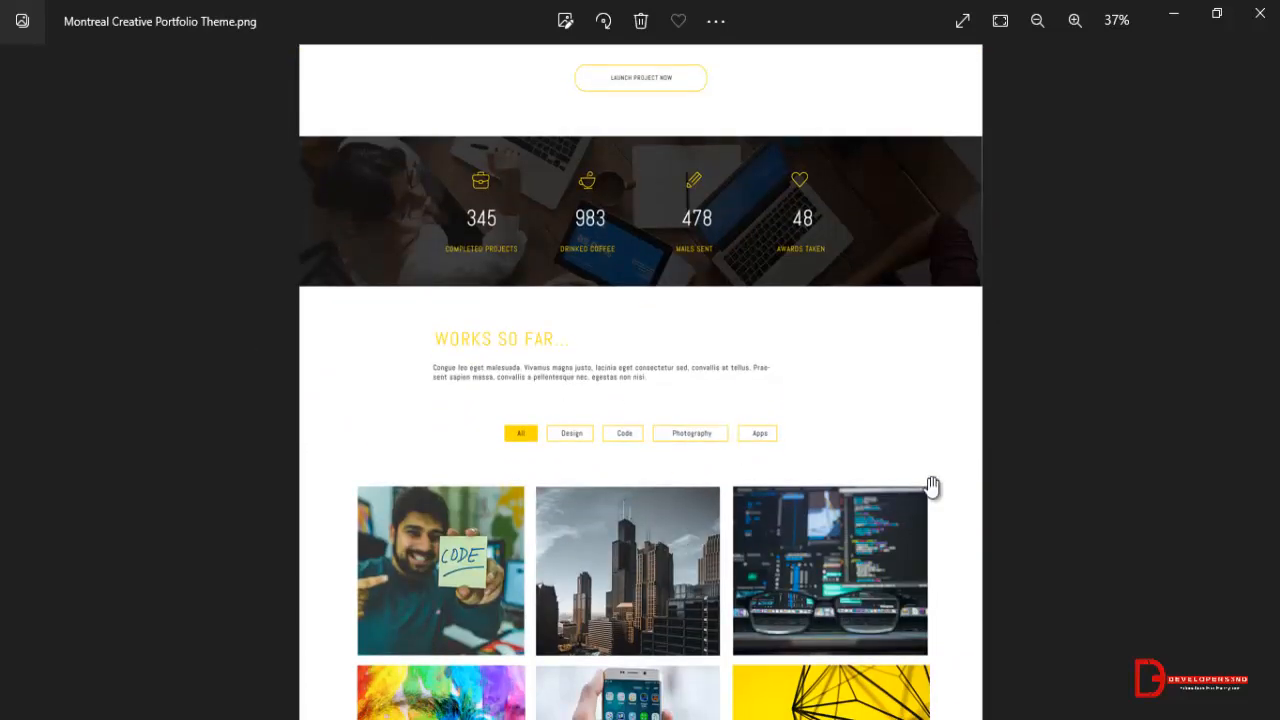
{"action": "scroll", "coordinate": [757, 537], "scroll_direction": "up", "scroll_amount": 1}
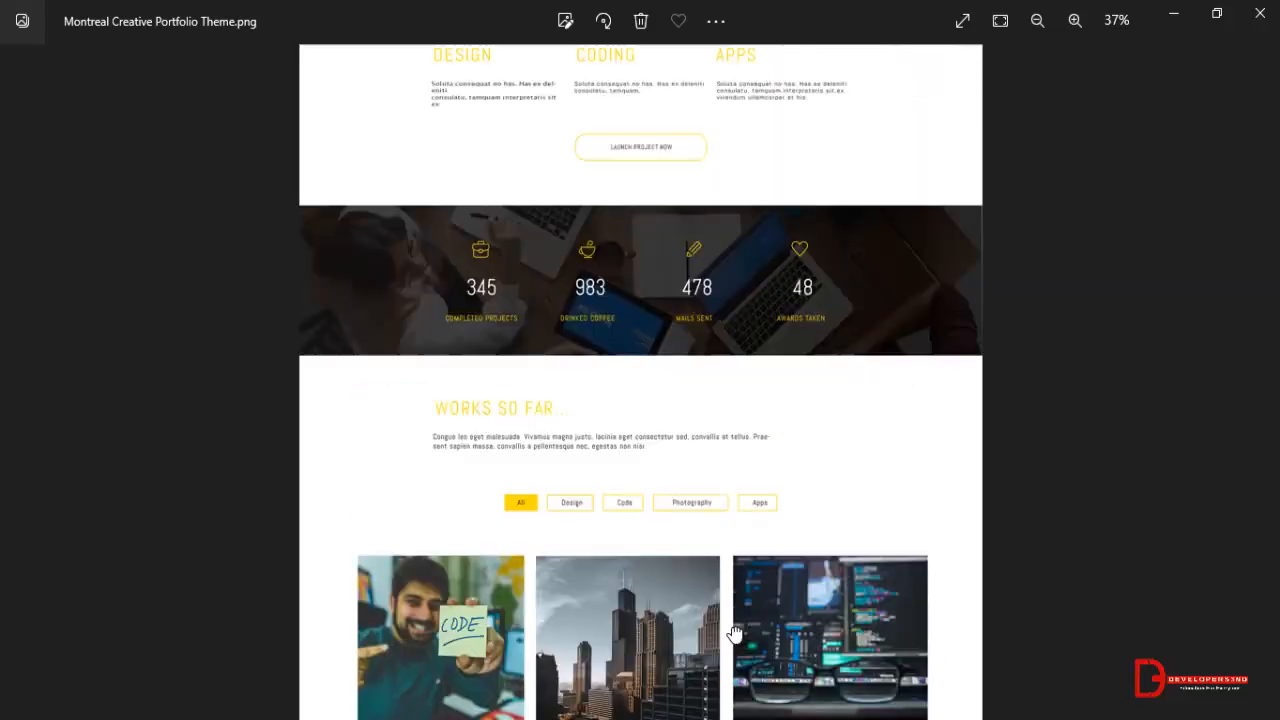
{"action": "scroll", "coordinate": [735, 634], "scroll_direction": "up", "scroll_amount": 2}
{"action": "scroll", "coordinate": [766, 329], "scroll_direction": "up", "scroll_amount": 6}
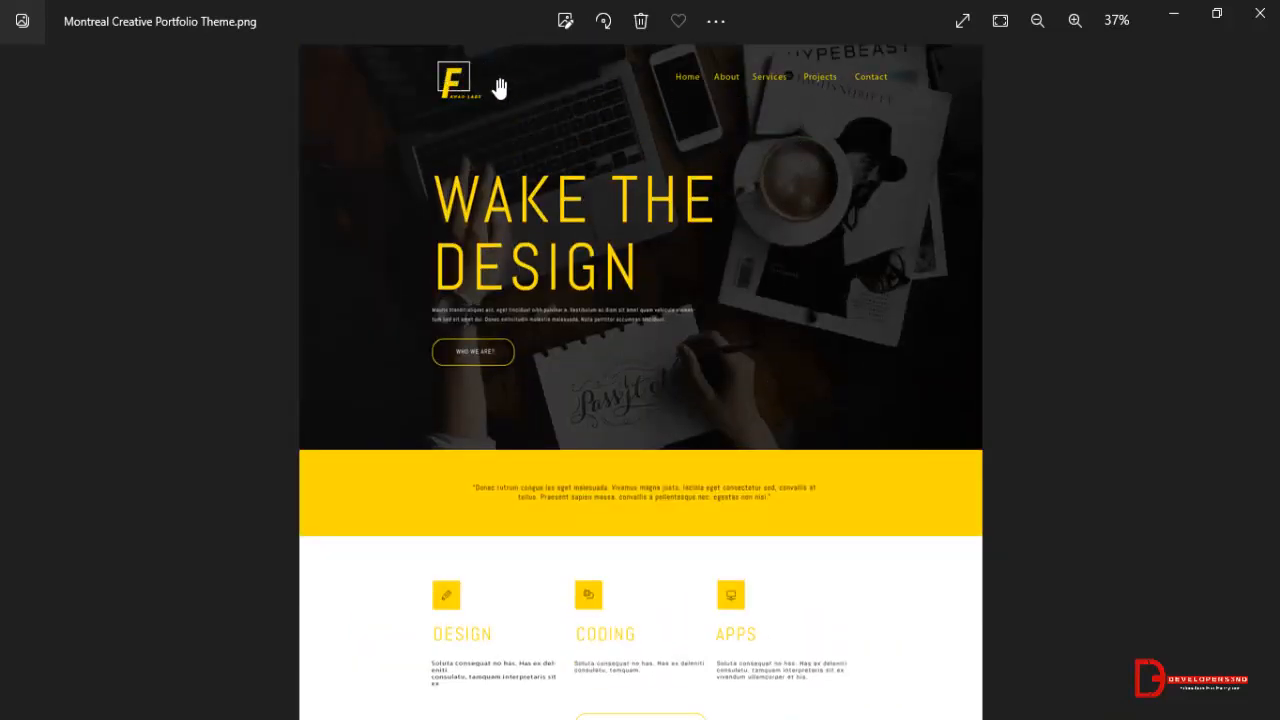
{"action": "scroll", "coordinate": [737, 114], "scroll_direction": "down", "scroll_amount": 10}
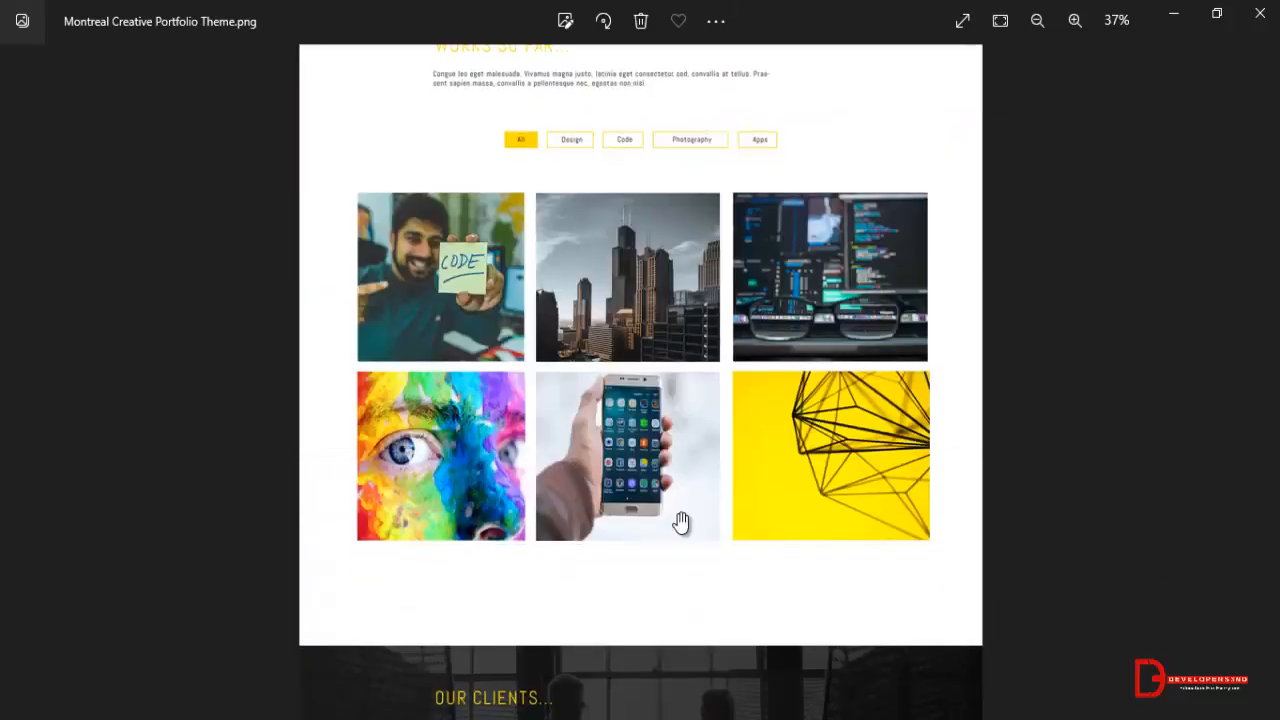
{"action": "scroll", "coordinate": [680, 522], "scroll_direction": "down", "scroll_amount": 7}
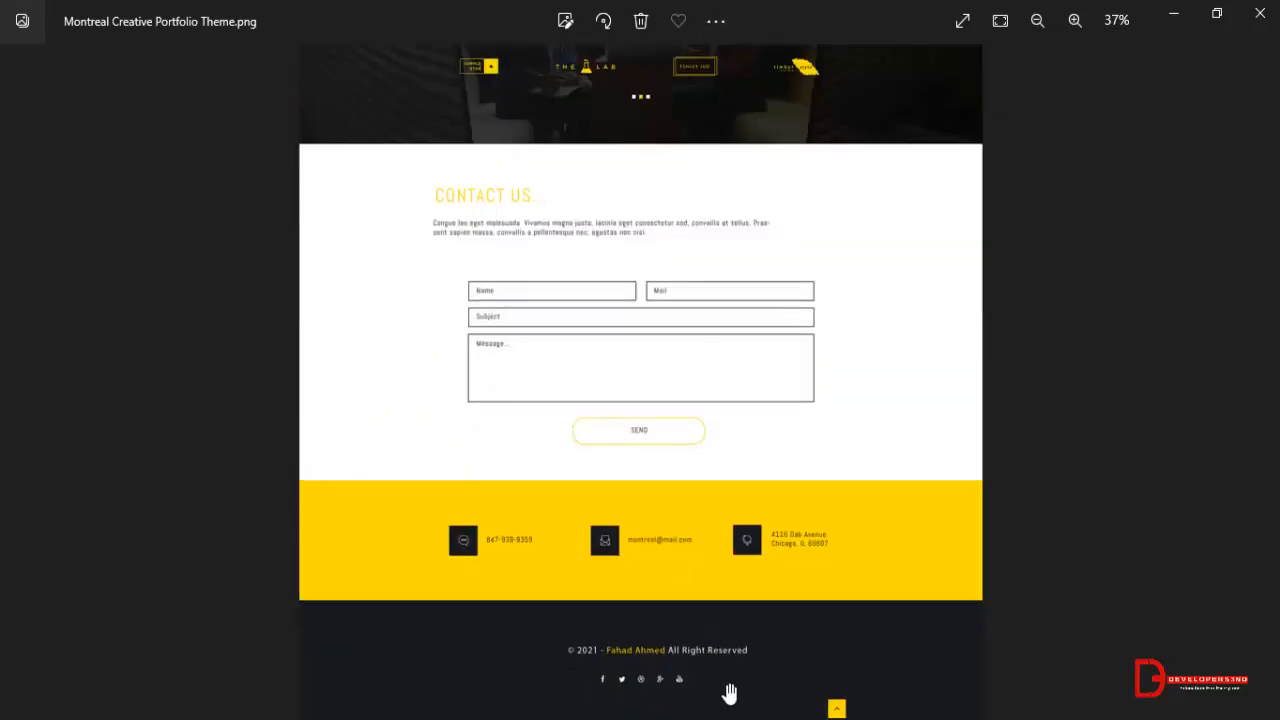
{"action": "scroll", "coordinate": [790, 610], "scroll_direction": "up", "scroll_amount": 2}
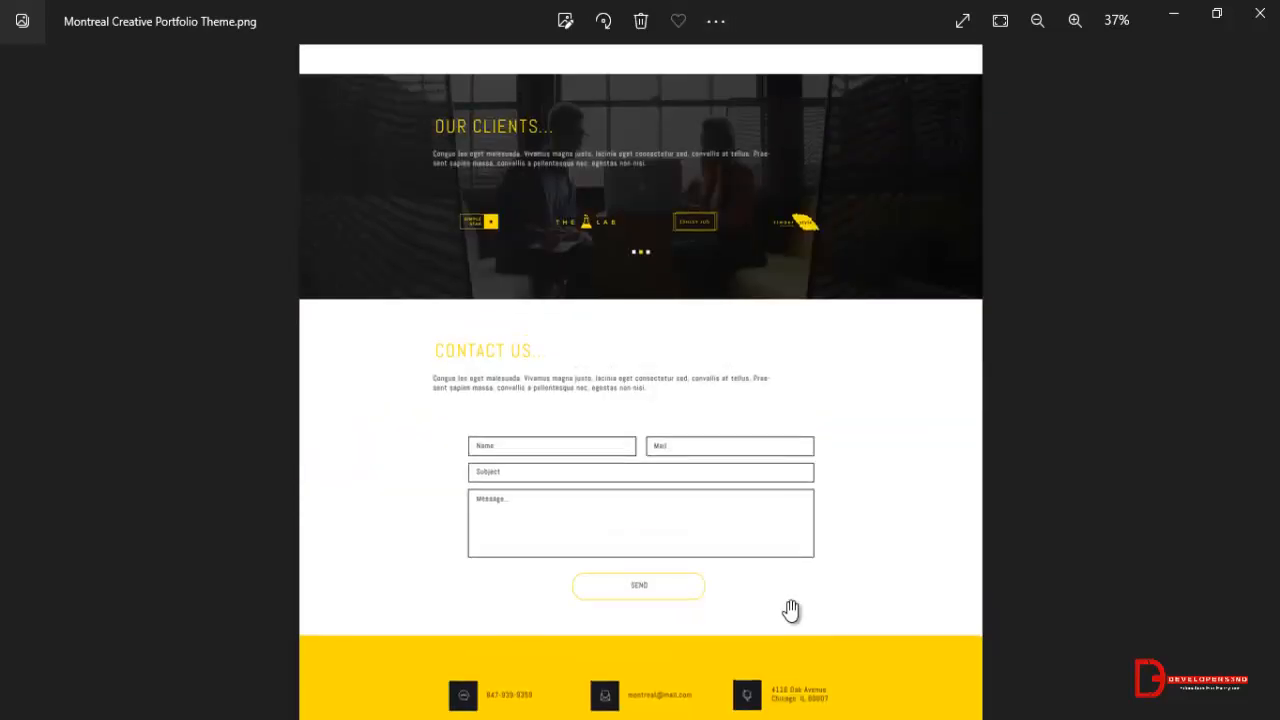
{"action": "scroll", "coordinate": [757, 493], "scroll_direction": "up", "scroll_amount": 4}
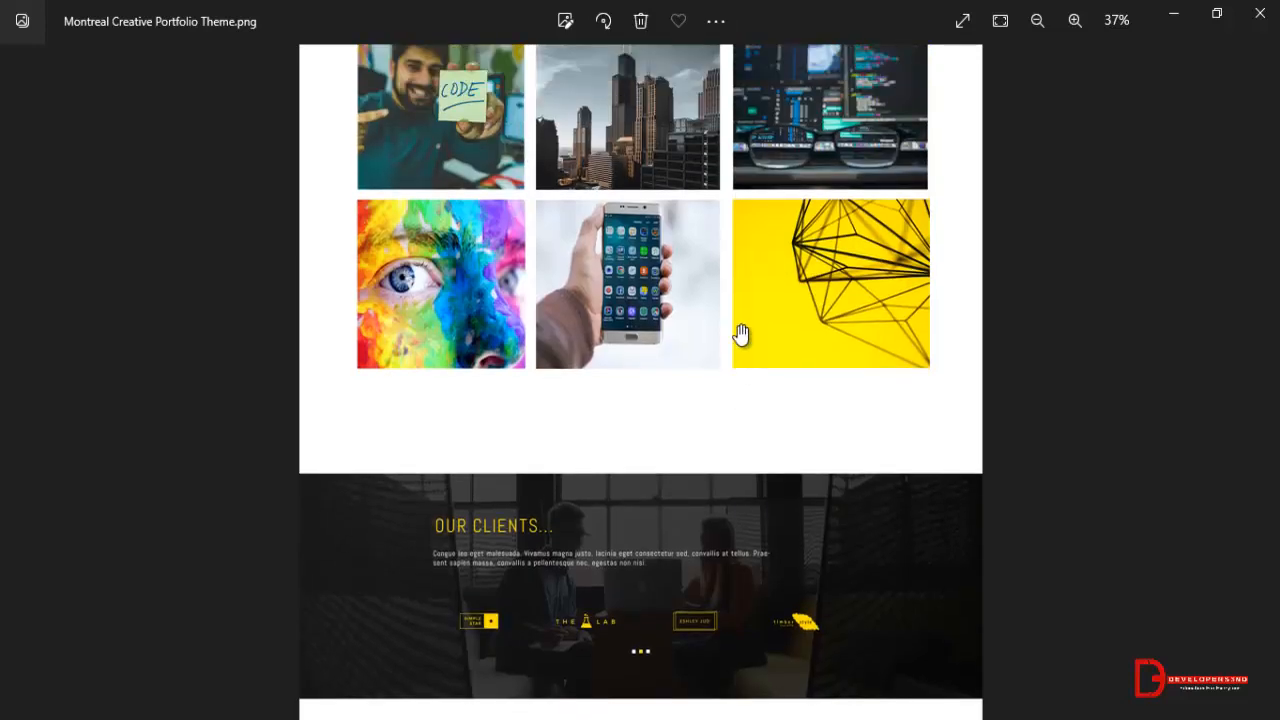
{"action": "scroll", "coordinate": [737, 334], "scroll_direction": "up", "scroll_amount": 3}
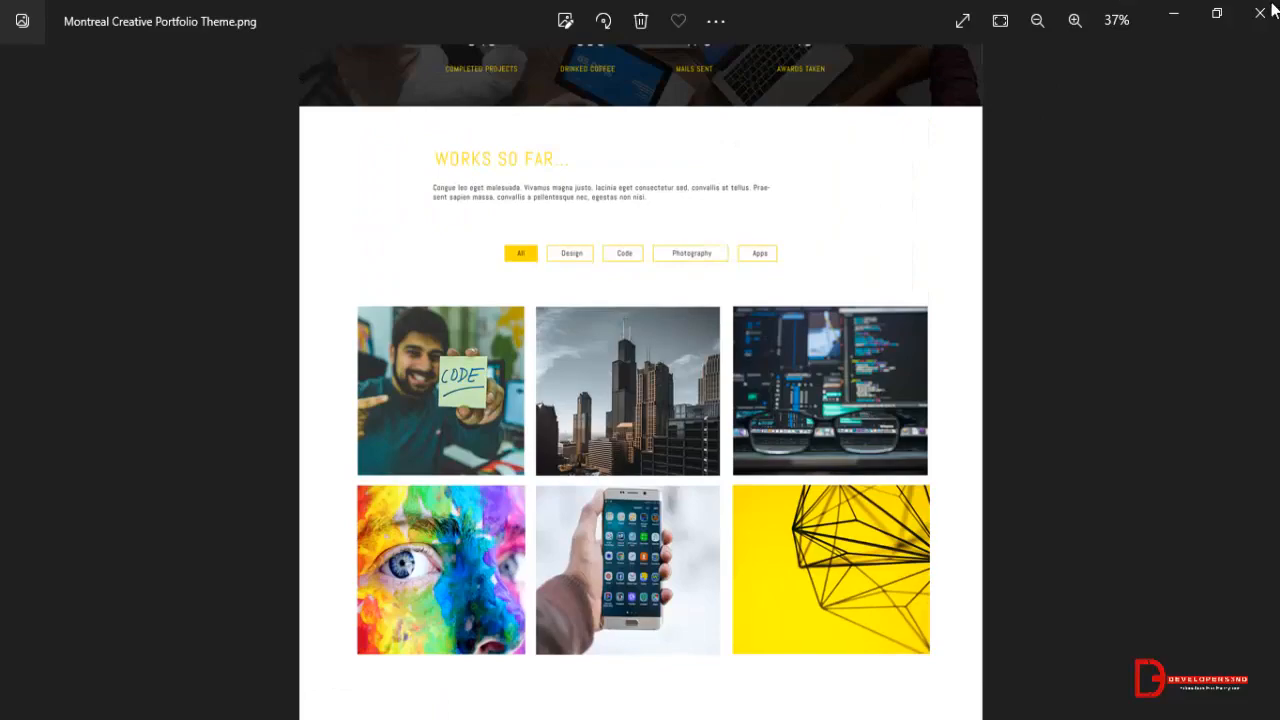
{"action": "left_click", "coordinate": [1268, 12]}
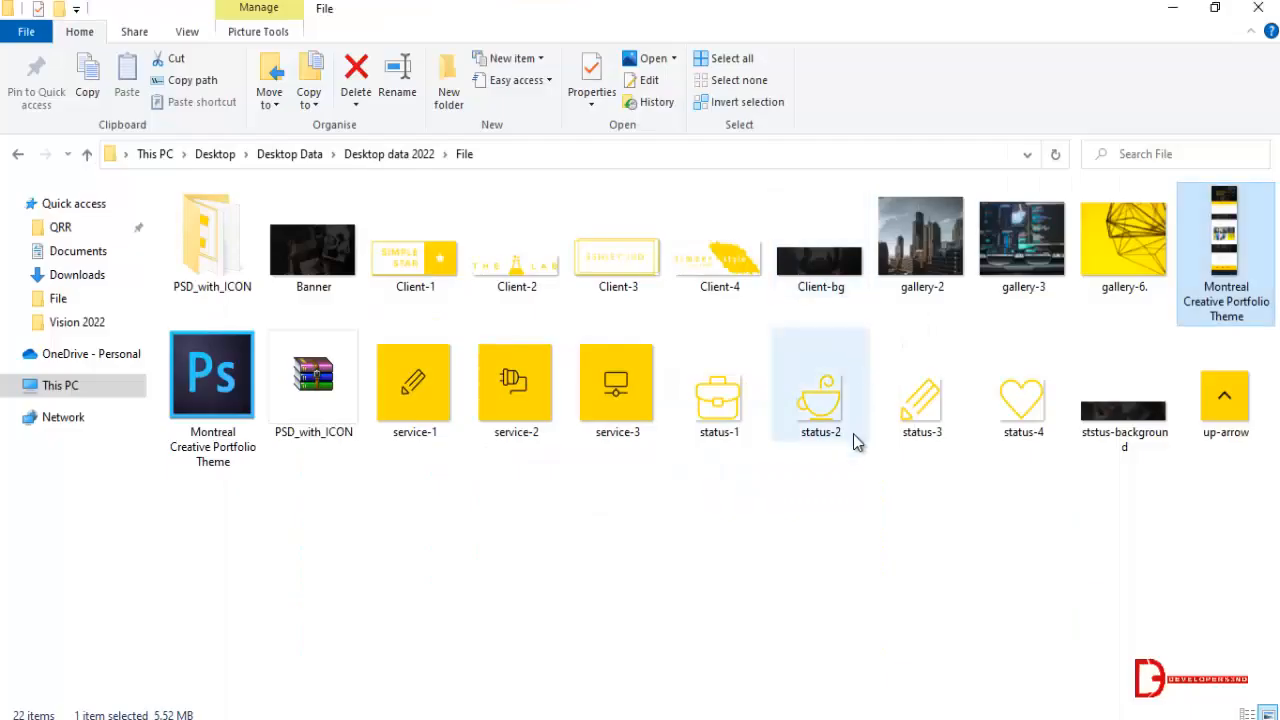
Look over the Client-1 and Client-2 logo images among the sliced design assets.
{"action": "left_click", "coordinate": [446, 266]}
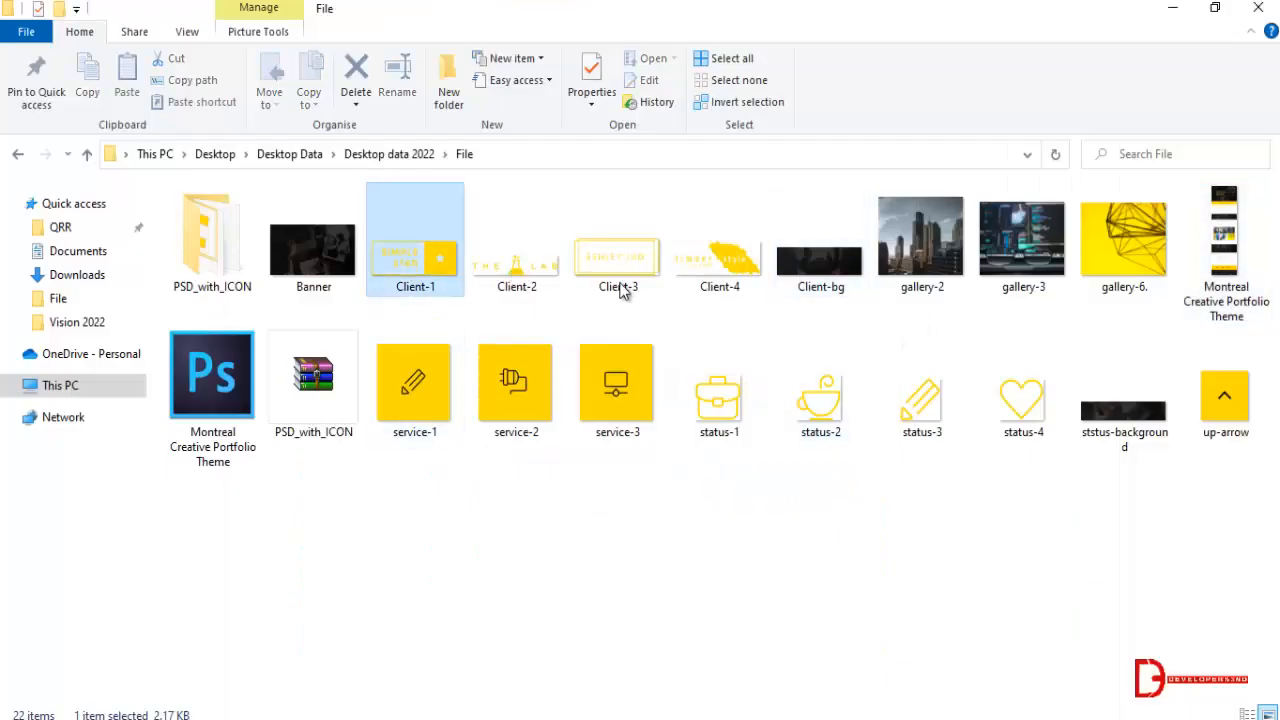
{"action": "key", "text": "Right"}
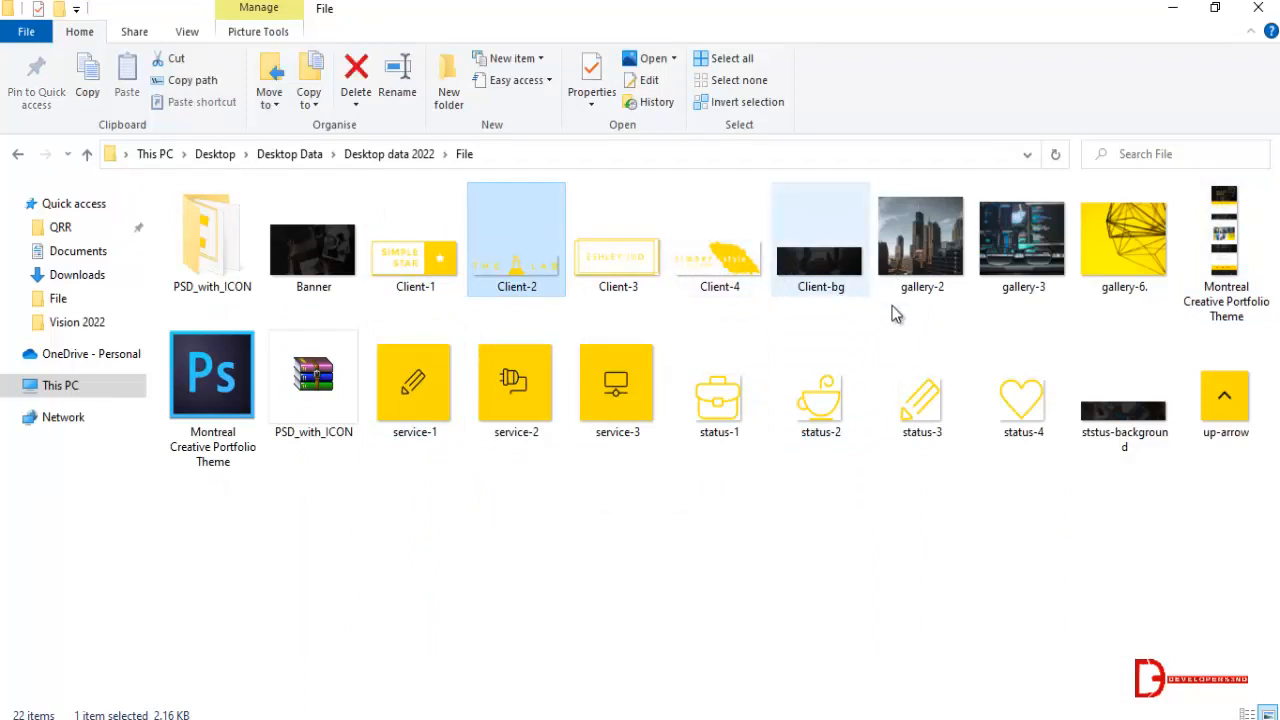
{"action": "left_click", "coordinate": [978, 540]}
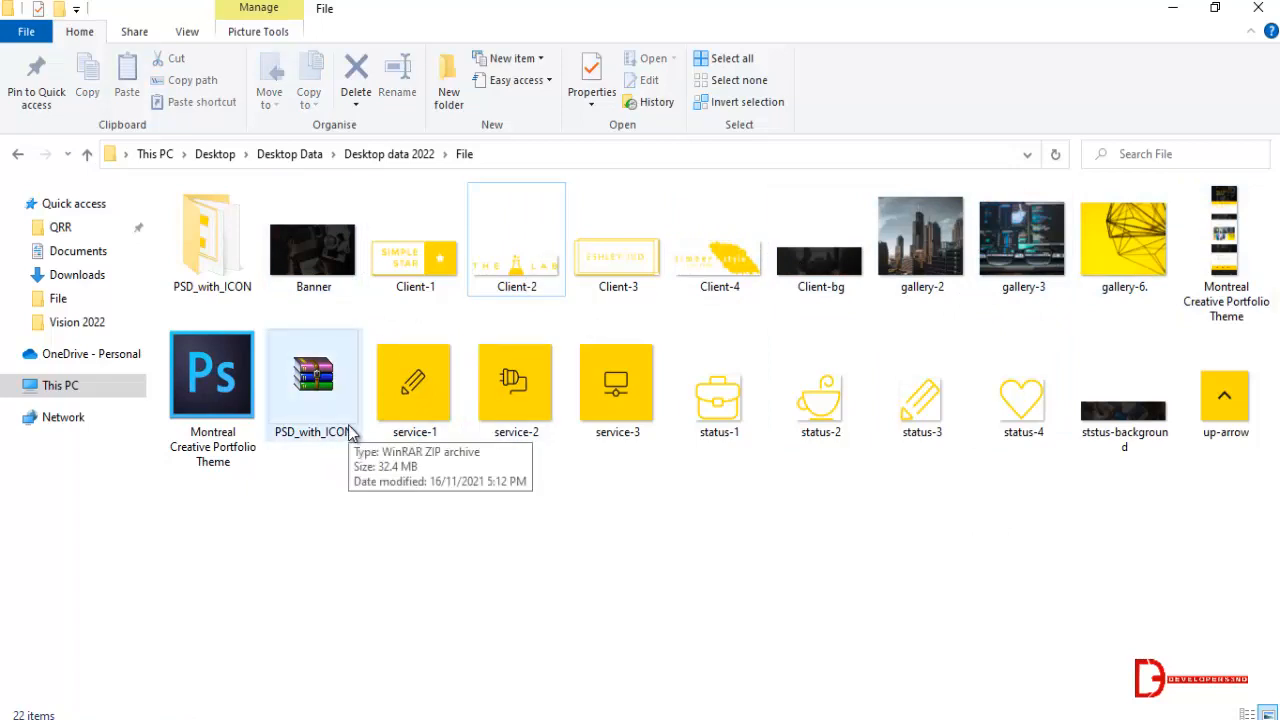
Open the Montreal Creative Portfolio Theme PSD in Photoshop and collapse the Character settings.
{"action": "left_click", "coordinate": [352, 272]}
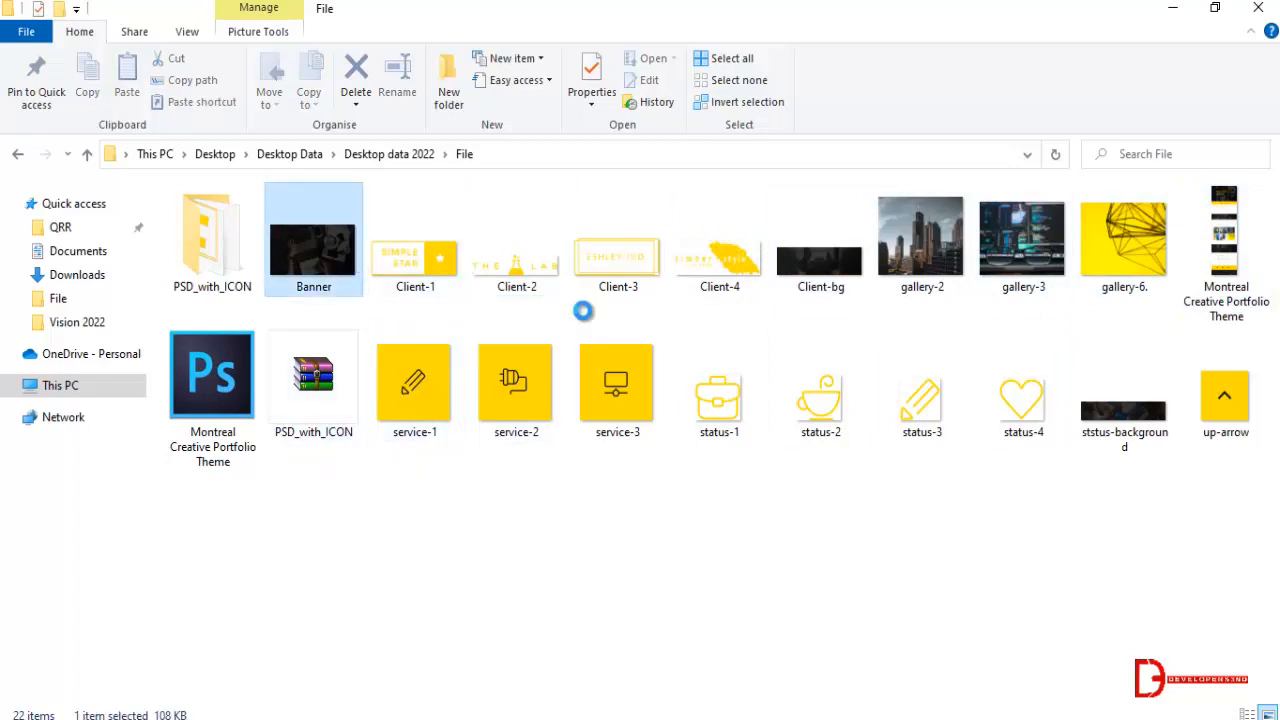
{"action": "double_click", "coordinate": [250, 432]}
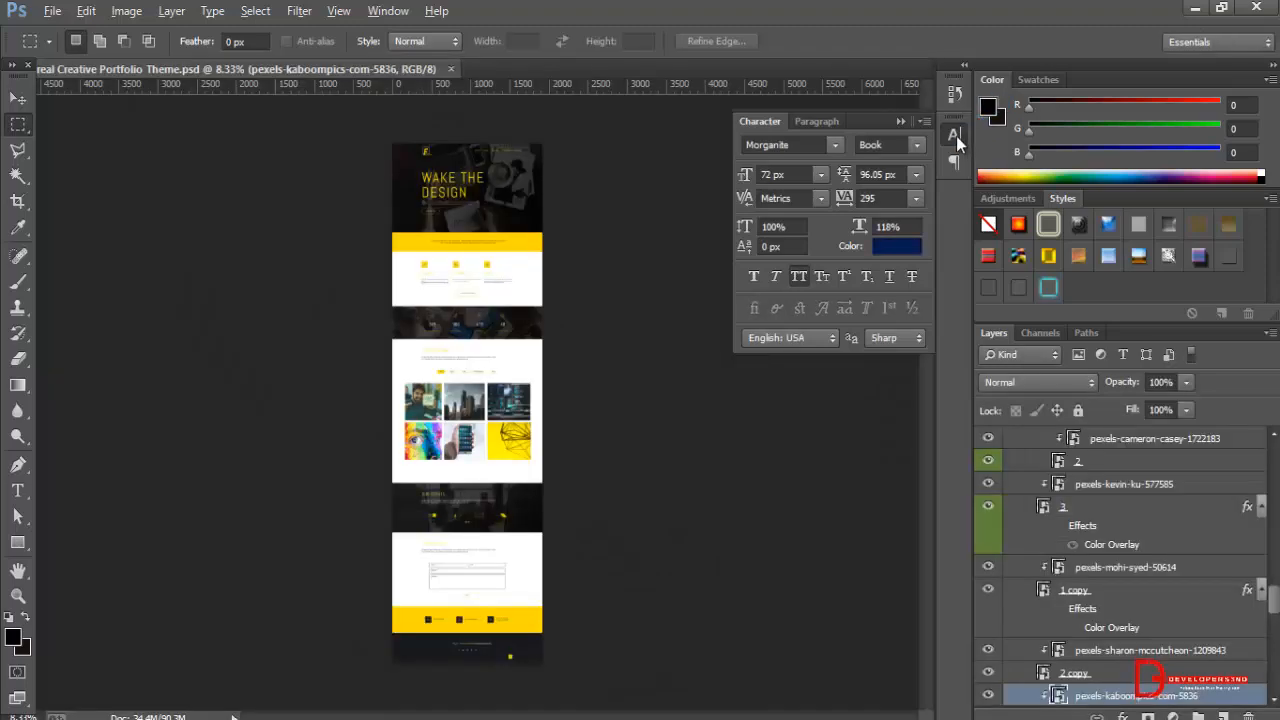
{"action": "left_click", "coordinate": [950, 135]}
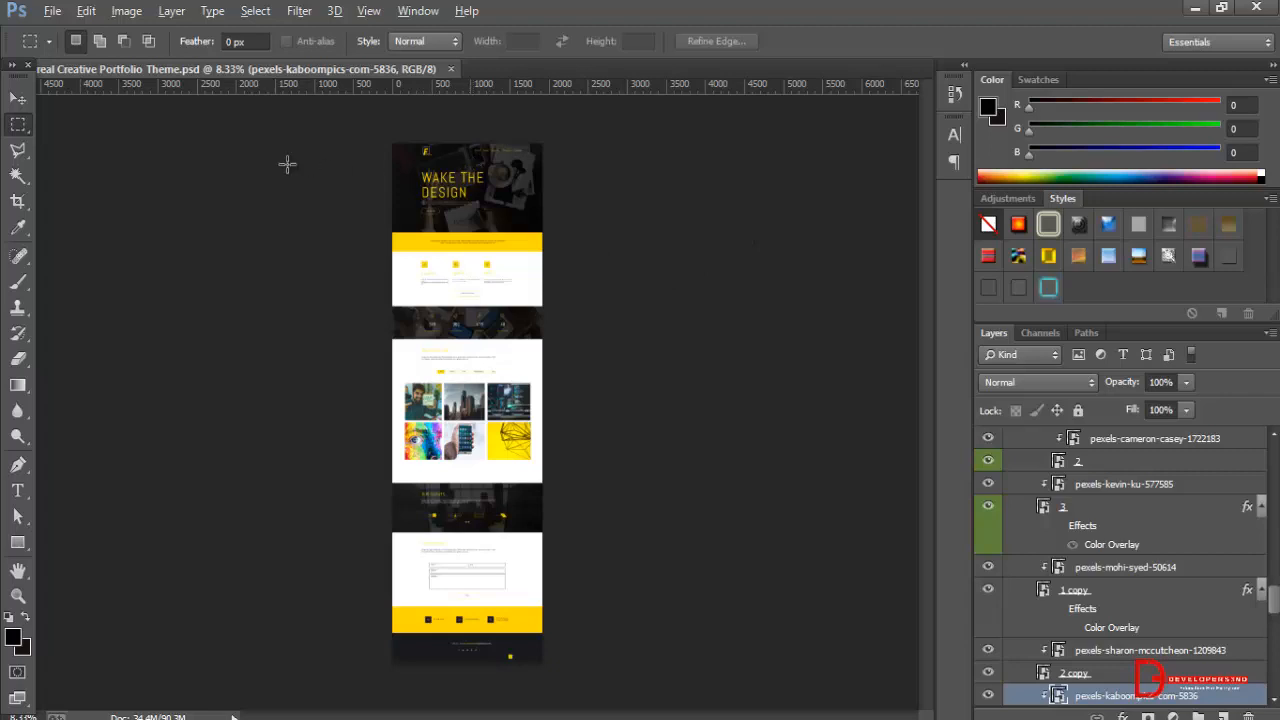
Activate the Move tool, try its Auto-Select option on Group, and set it back to Layer.
{"action": "left_click", "coordinate": [17, 99]}
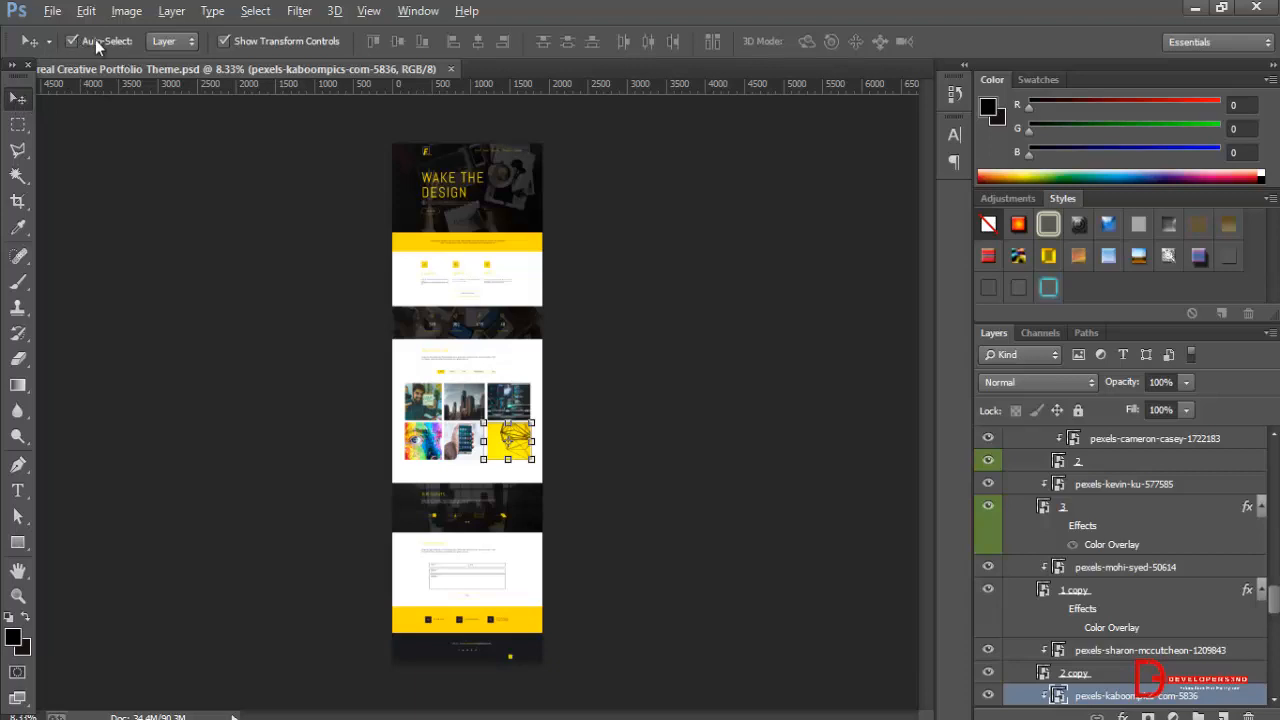
{"action": "left_click", "coordinate": [163, 44]}
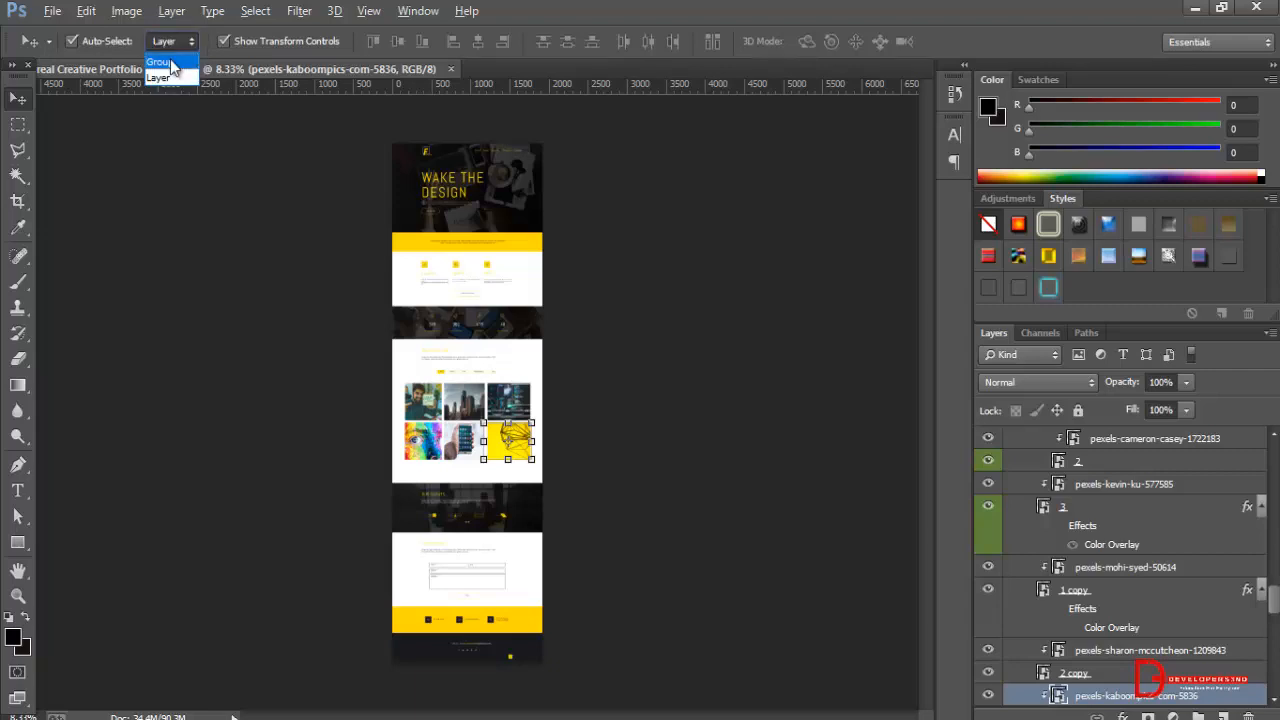
{"action": "left_click", "coordinate": [160, 62]}
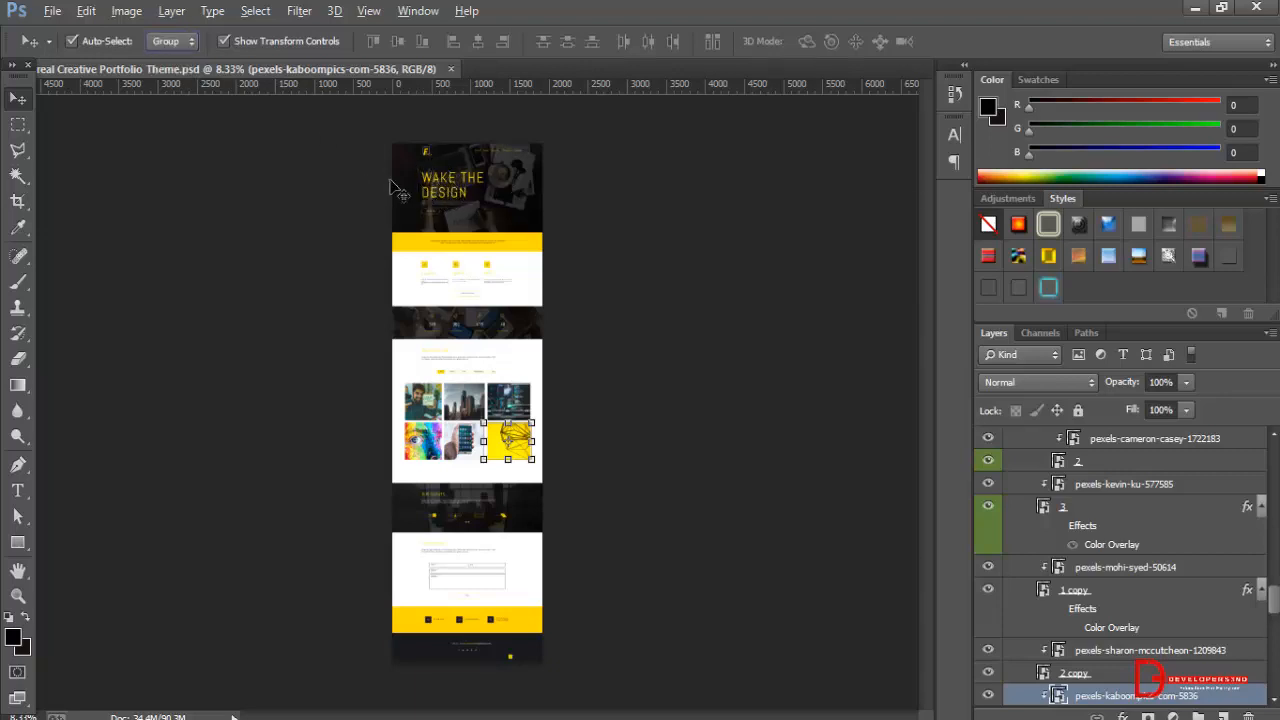
{"action": "left_click", "coordinate": [170, 43]}
{"action": "left_click", "coordinate": [170, 78]}
Copy the hero banner's background photo layer into a new 1920 × 1080 pixel document with a white background.
{"action": "scroll", "coordinate": [1274, 600], "scroll_direction": "down", "scroll_amount": 5}
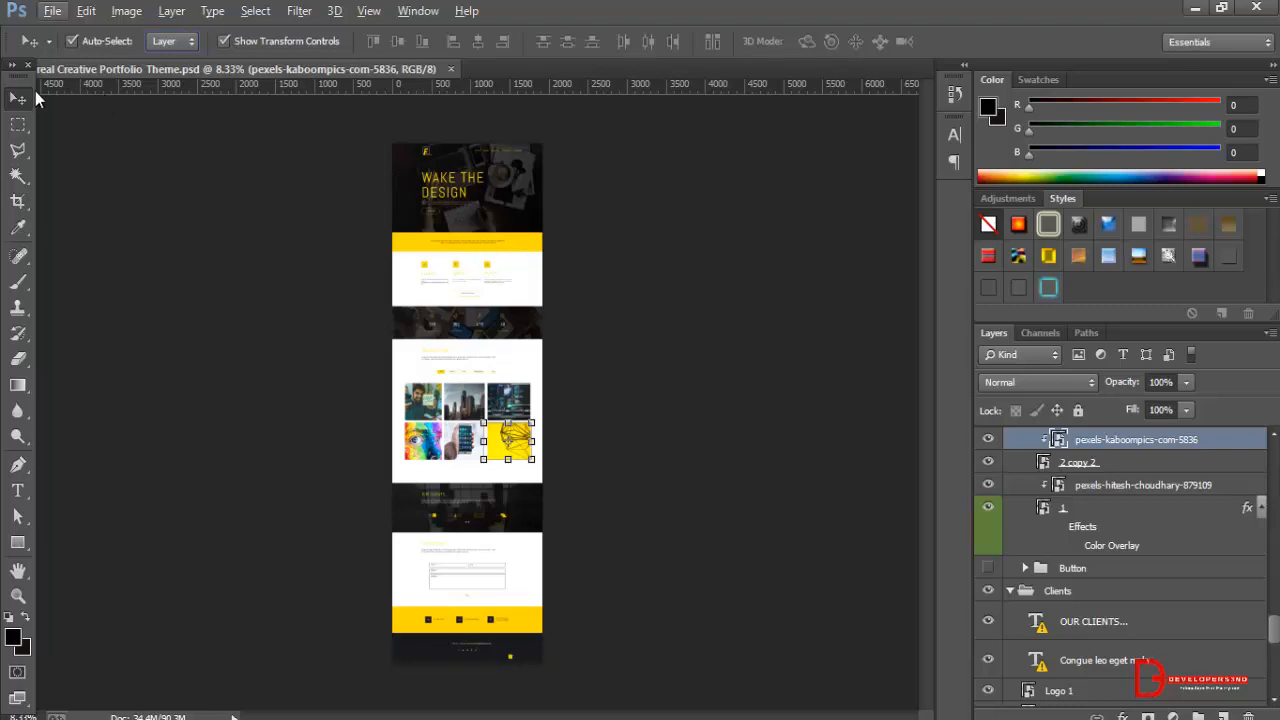
{"action": "left_click", "coordinate": [485, 195]}
{"action": "scroll", "coordinate": [490, 228], "scroll_direction": "up", "scroll_amount": 4}
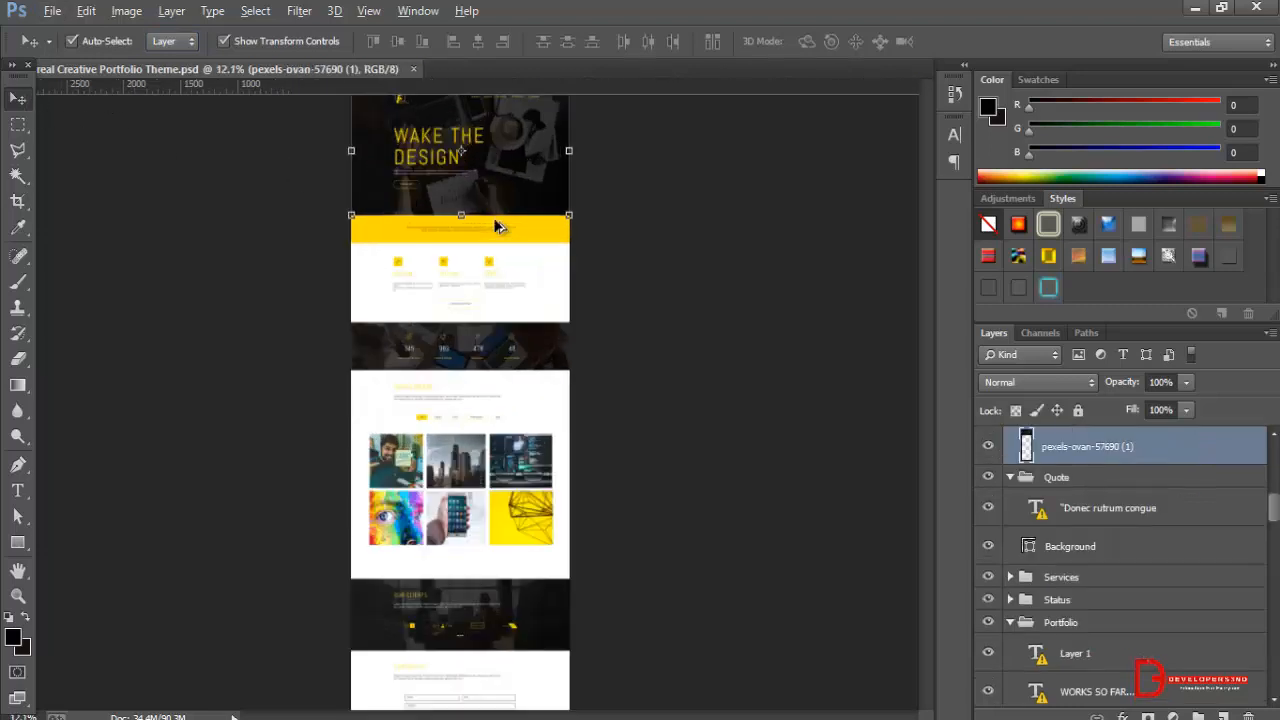
{"action": "scroll", "coordinate": [494, 220], "scroll_direction": "up", "scroll_amount": 1}
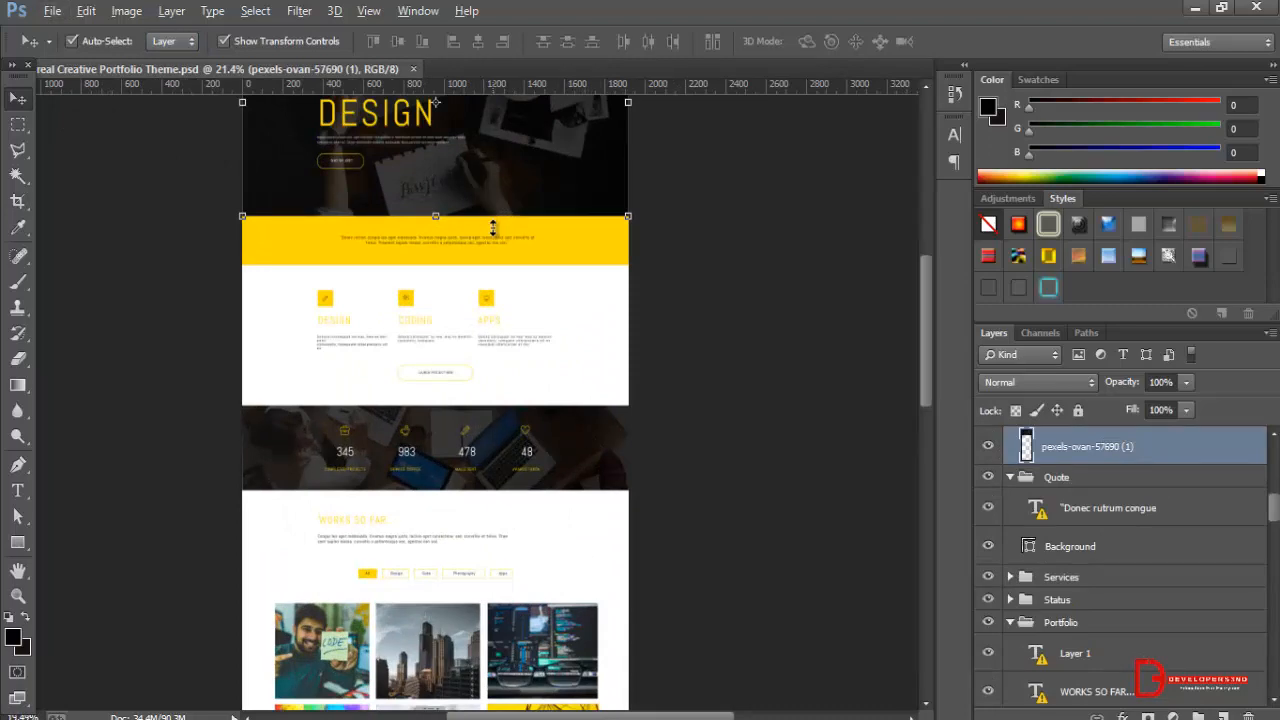
{"action": "scroll", "coordinate": [494, 220], "scroll_direction": "down", "scroll_amount": 1}
{"action": "left_click_drag", "start_coordinate": [927, 315], "coordinate": [924, 248]}
{"action": "scroll", "coordinate": [658, 390], "scroll_direction": "up", "scroll_amount": 4}
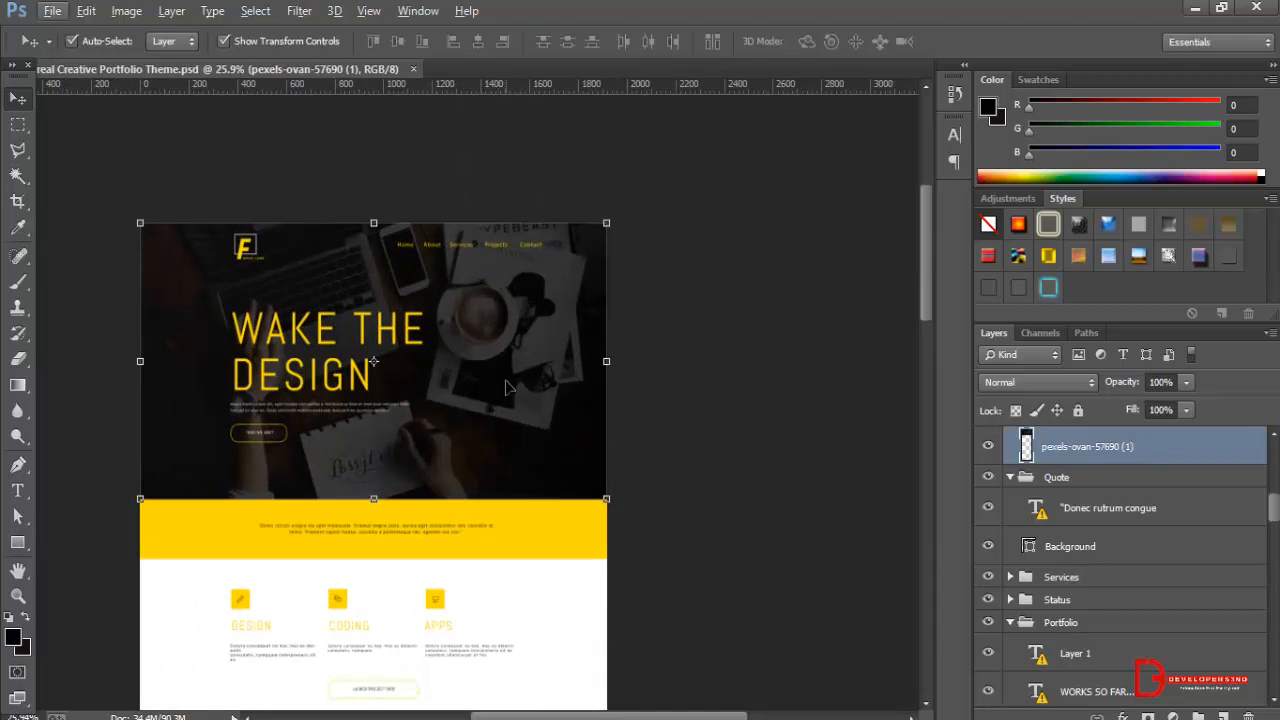
{"action": "key", "text": "ctrl+a"}
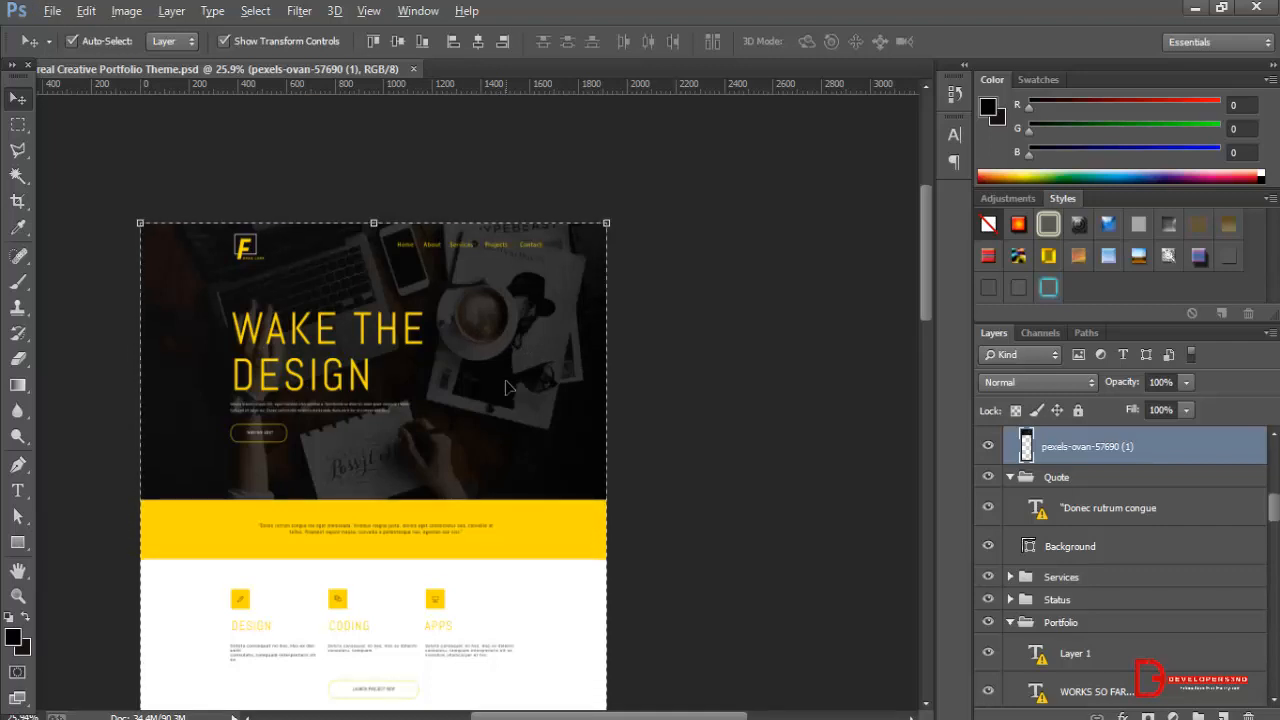
{"action": "key", "text": "ctrl+n"}
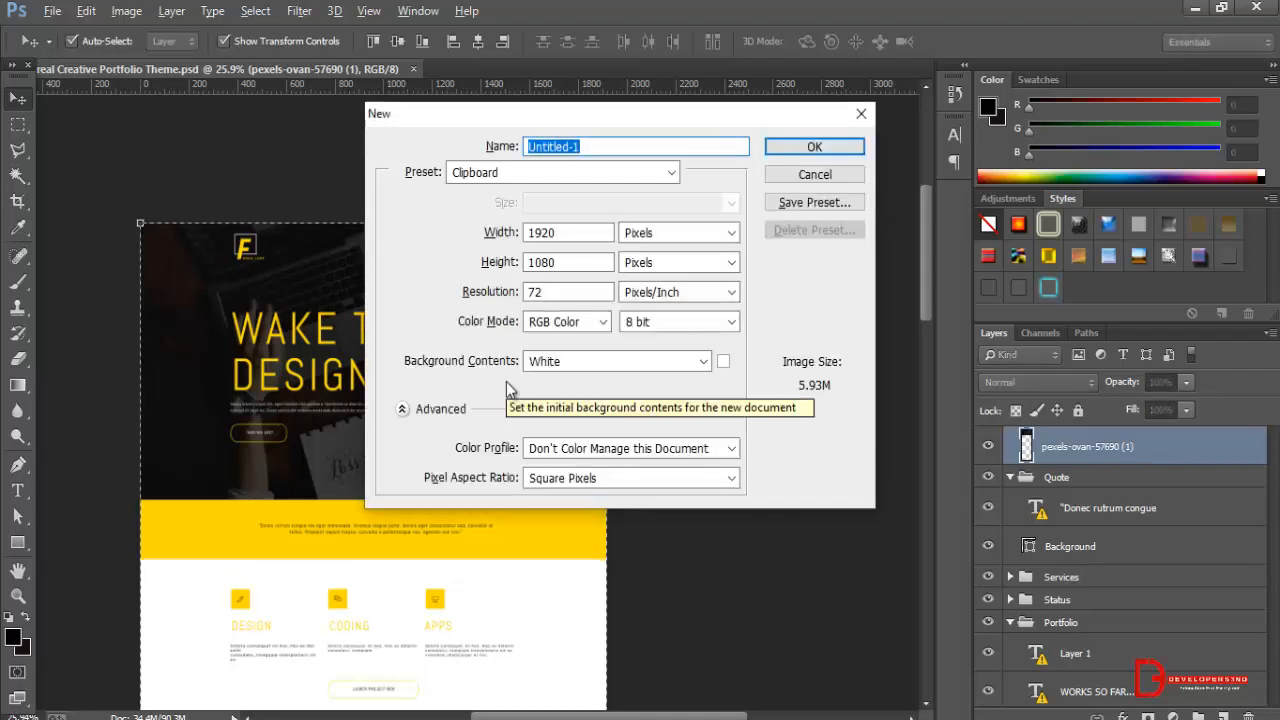
{"action": "left_click", "coordinate": [825, 150]}
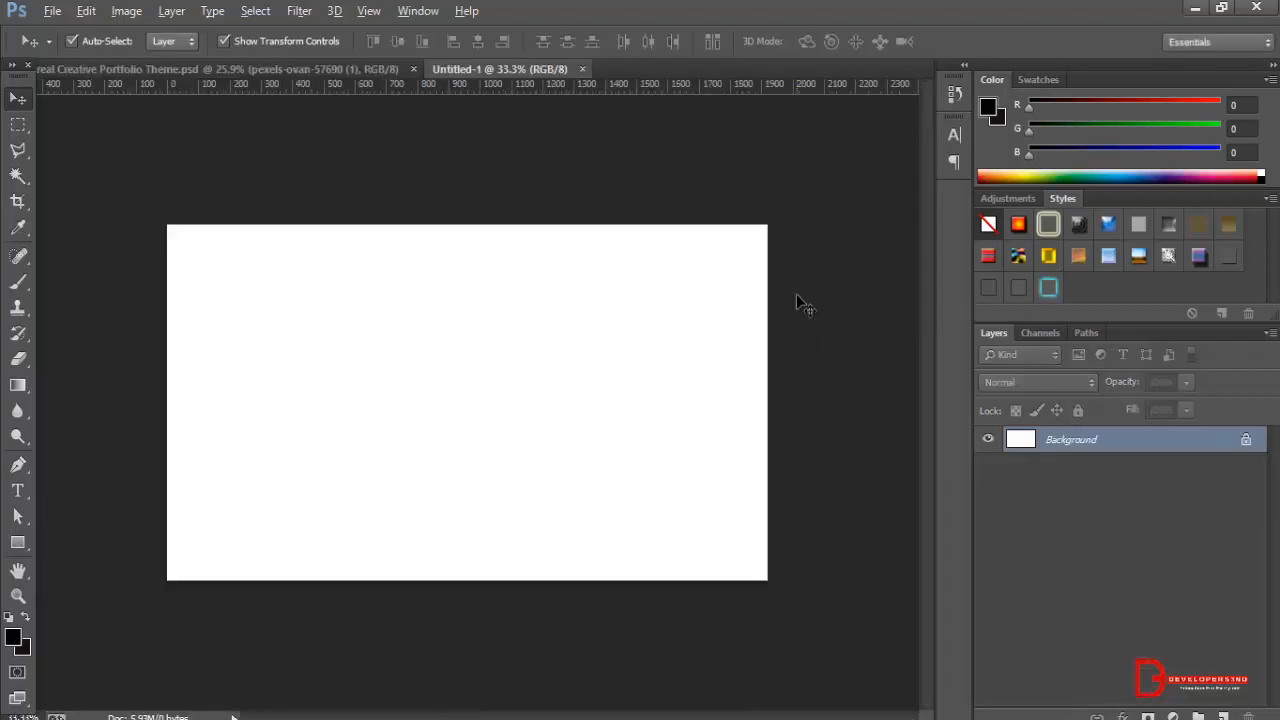
{"action": "key", "text": "ctrl+v"}
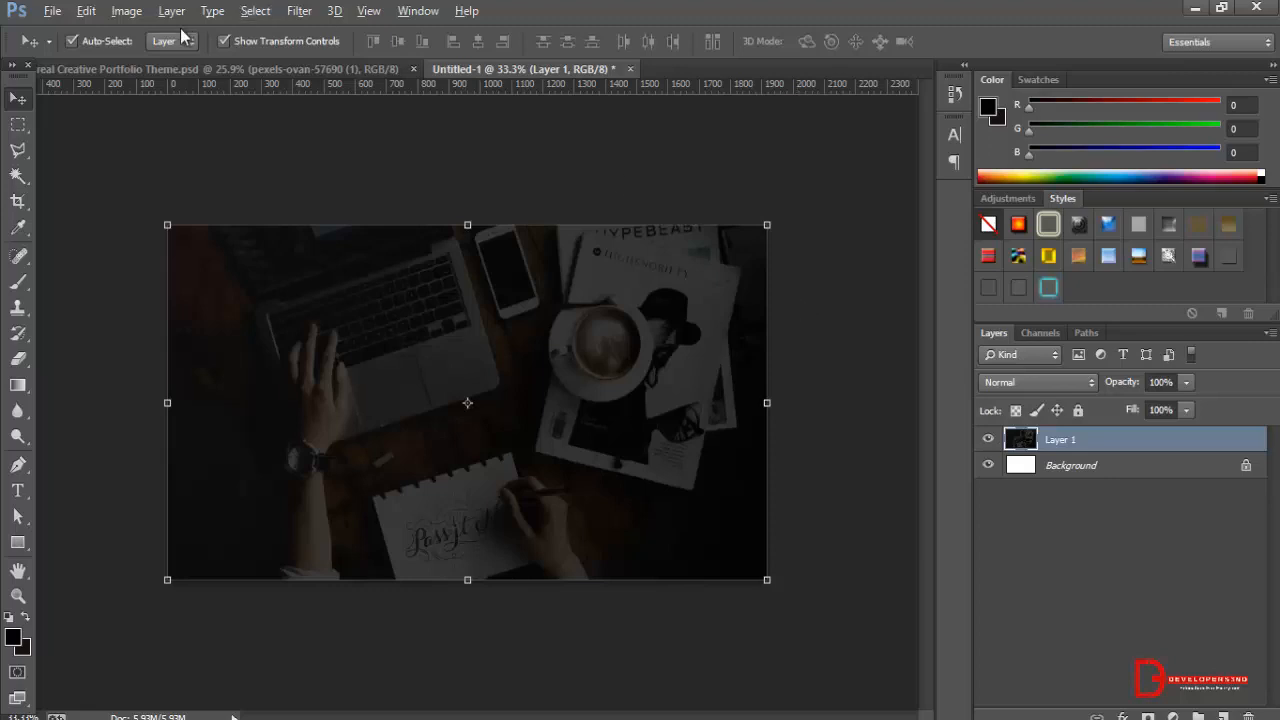
{"action": "key", "text": "ctrl+s"}
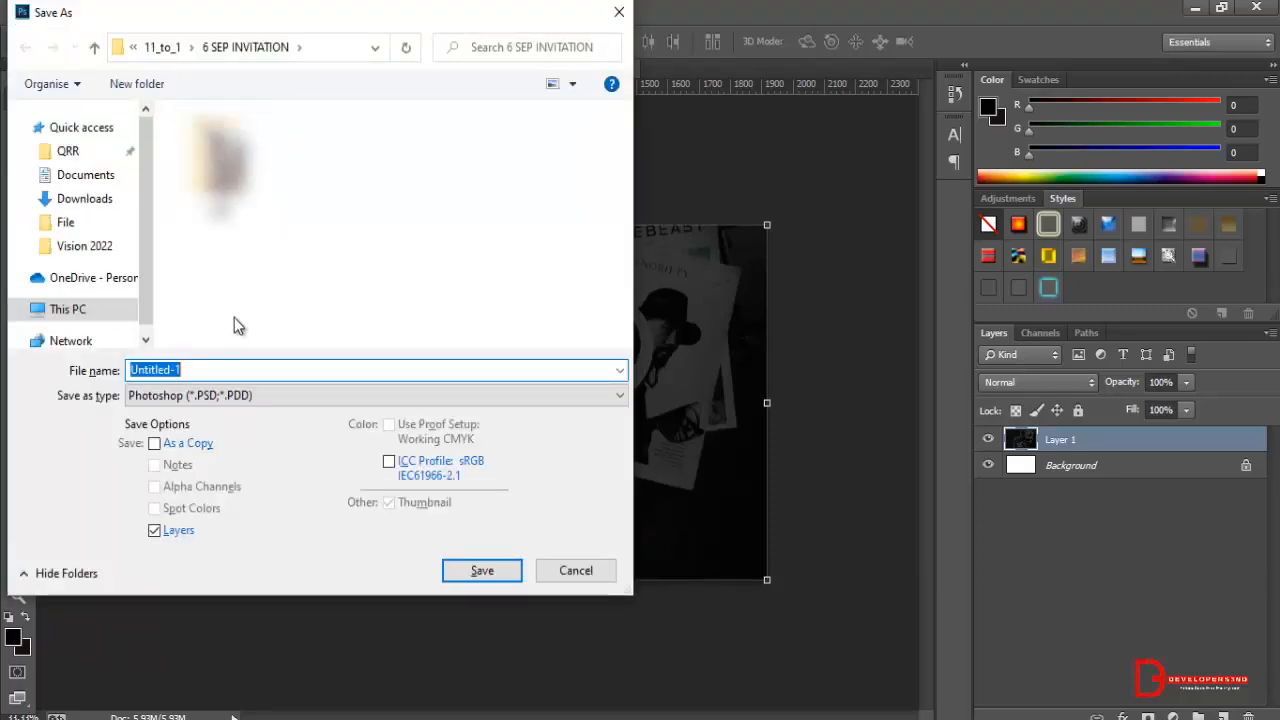
{"action": "left_click", "coordinate": [213, 400]}
{"action": "left_click", "coordinate": [213, 520]}
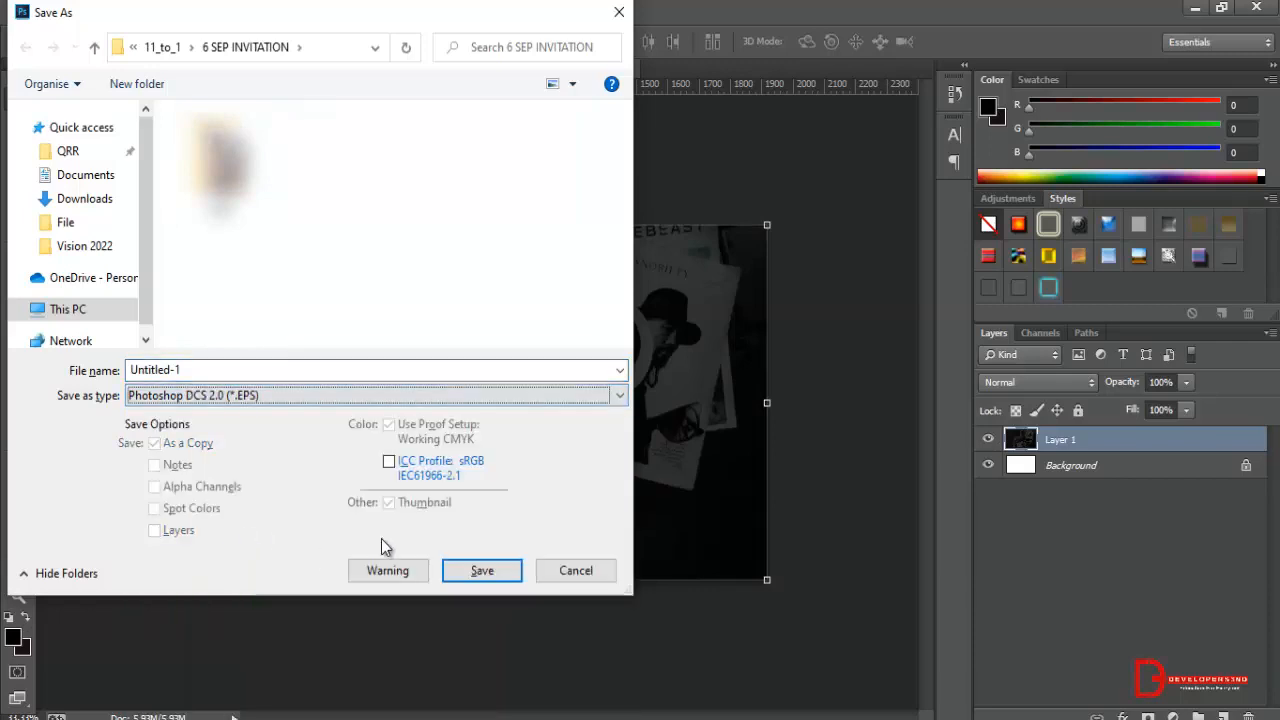
{"action": "left_click", "coordinate": [484, 570]}
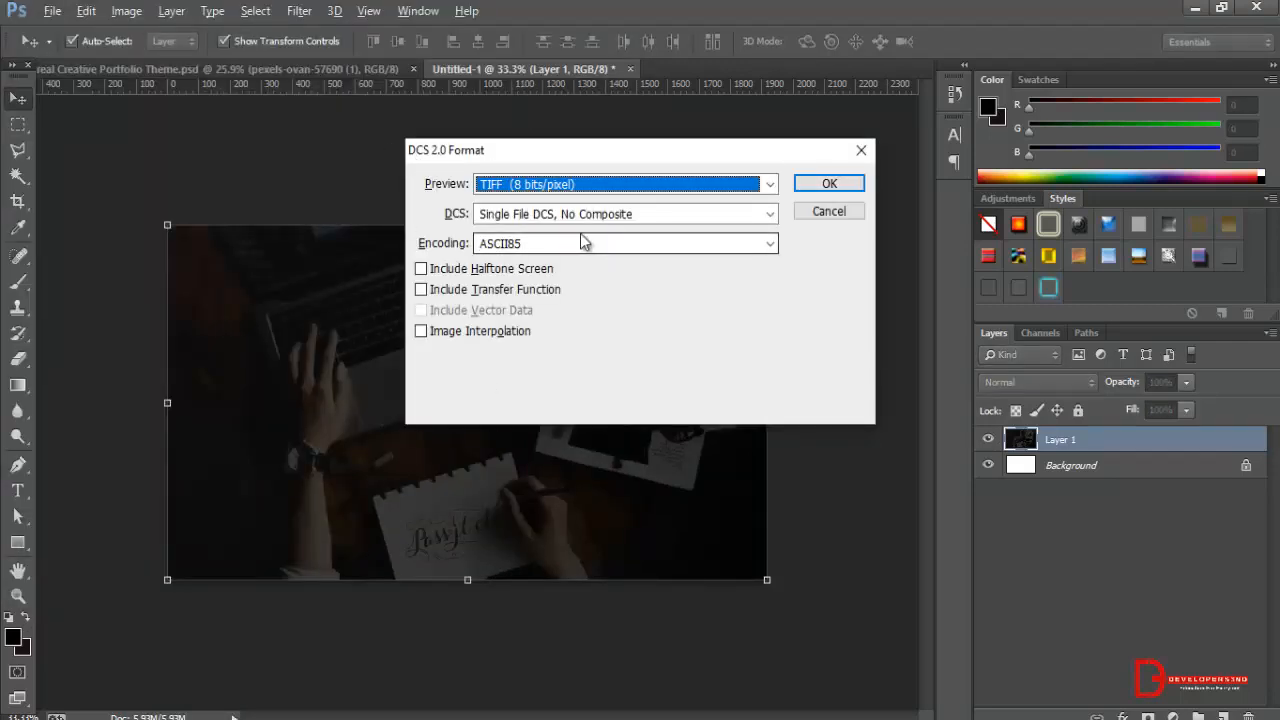
{"action": "left_click", "coordinate": [818, 214]}
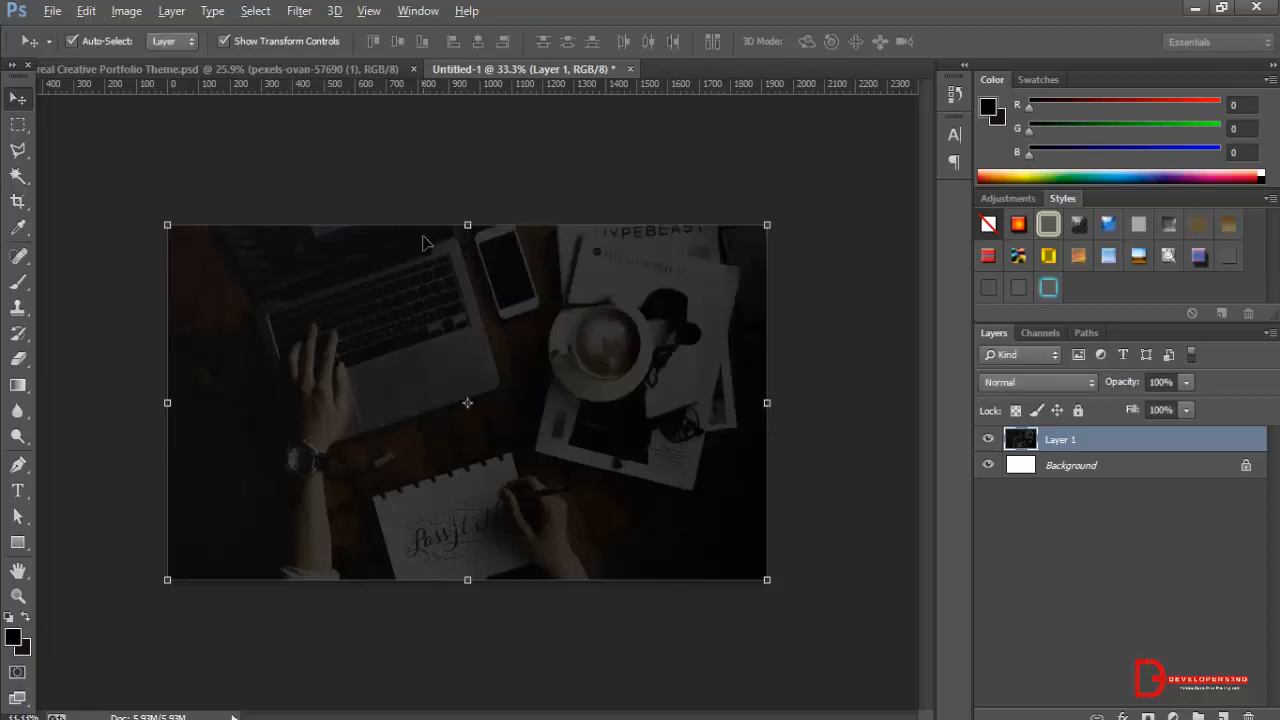
Start saving the banner document under a new name, and create and open a folder named psd on the Desktop.
{"action": "left_click", "coordinate": [56, 15]}
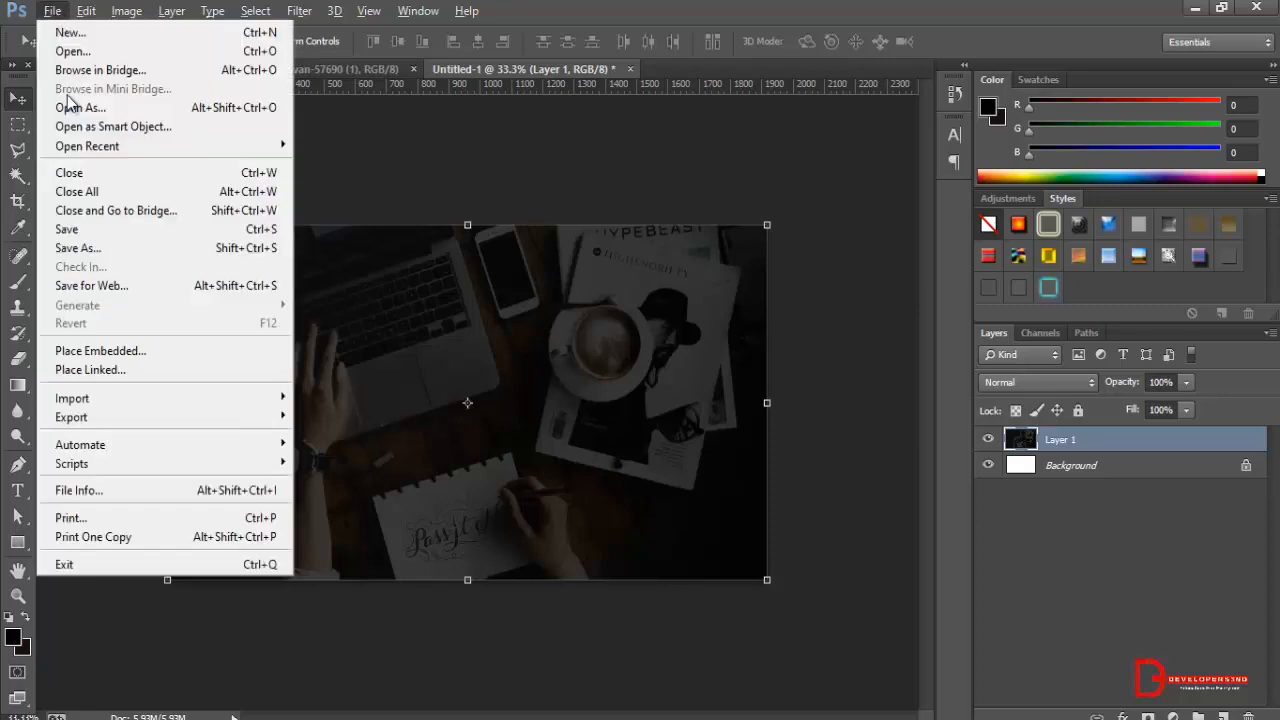
{"action": "left_click", "coordinate": [113, 250]}
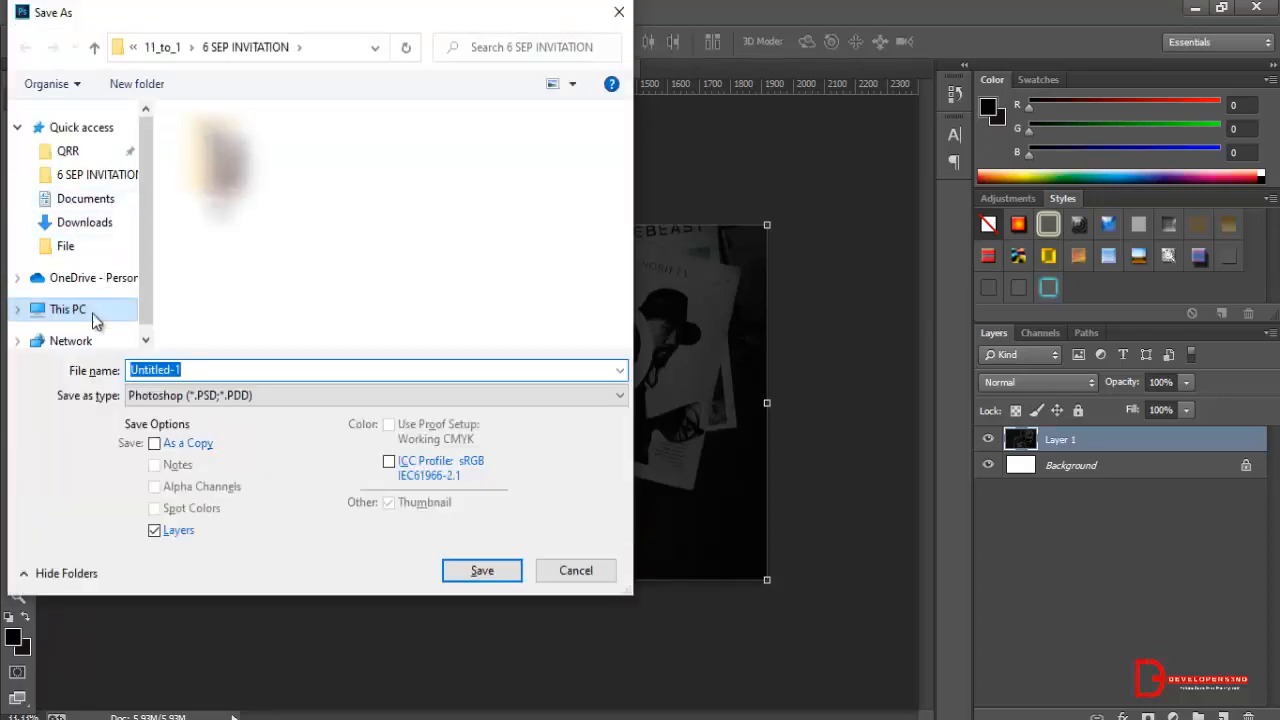
{"action": "left_click", "coordinate": [100, 308]}
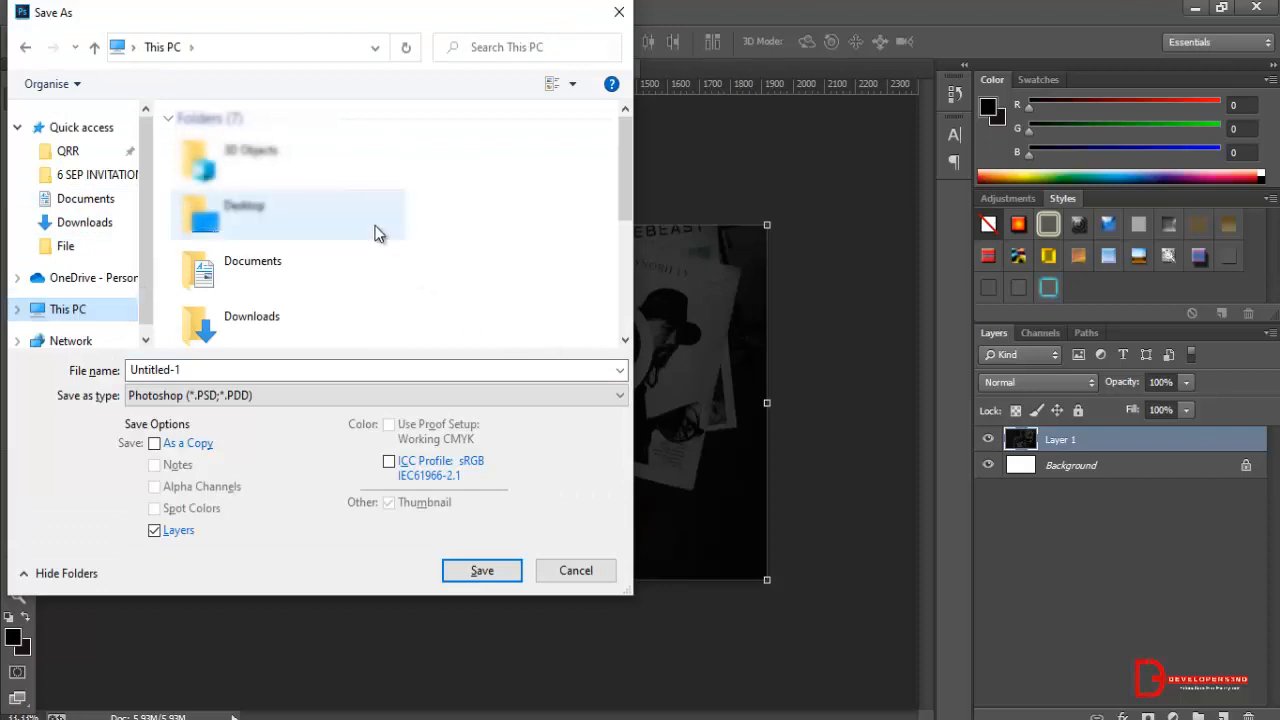
{"action": "left_click", "coordinate": [374, 230]}
{"action": "key", "text": "Return"}
{"action": "left_click", "coordinate": [122, 86]}
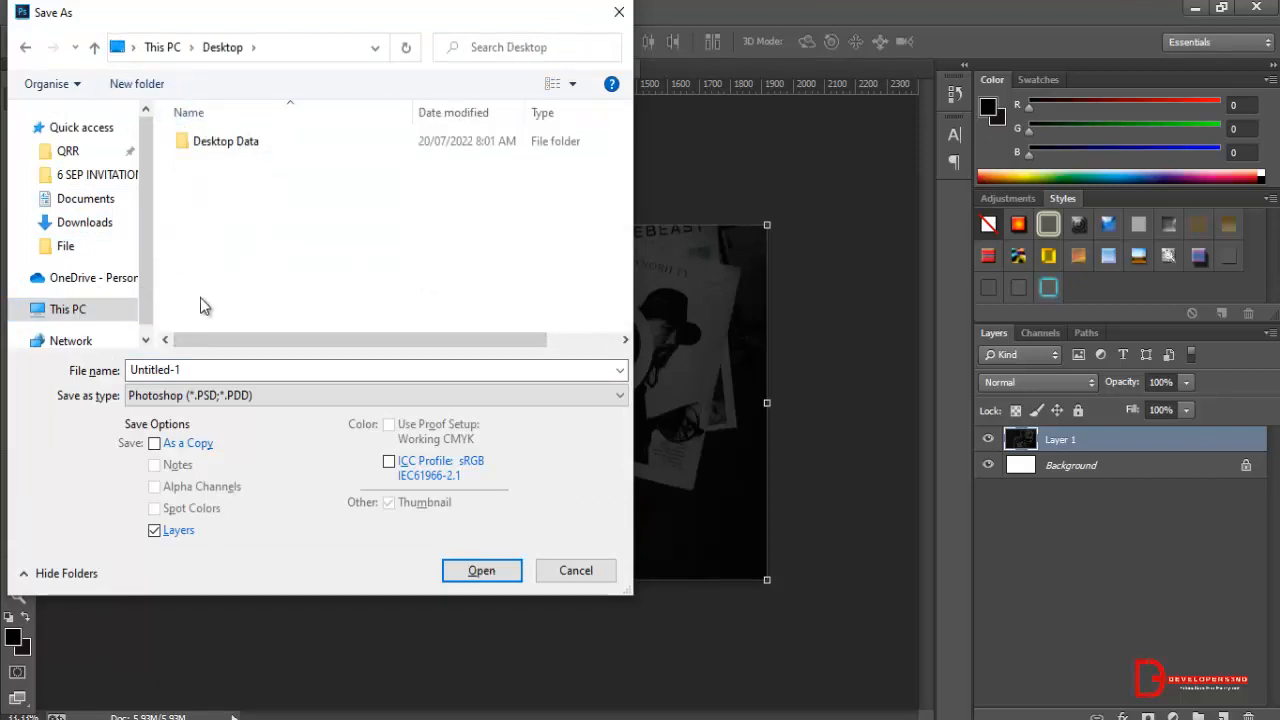
{"action": "type", "text": "sd"}
{"action": "key", "text": "BackSpace"}
{"action": "key", "text": "BackSpace"}
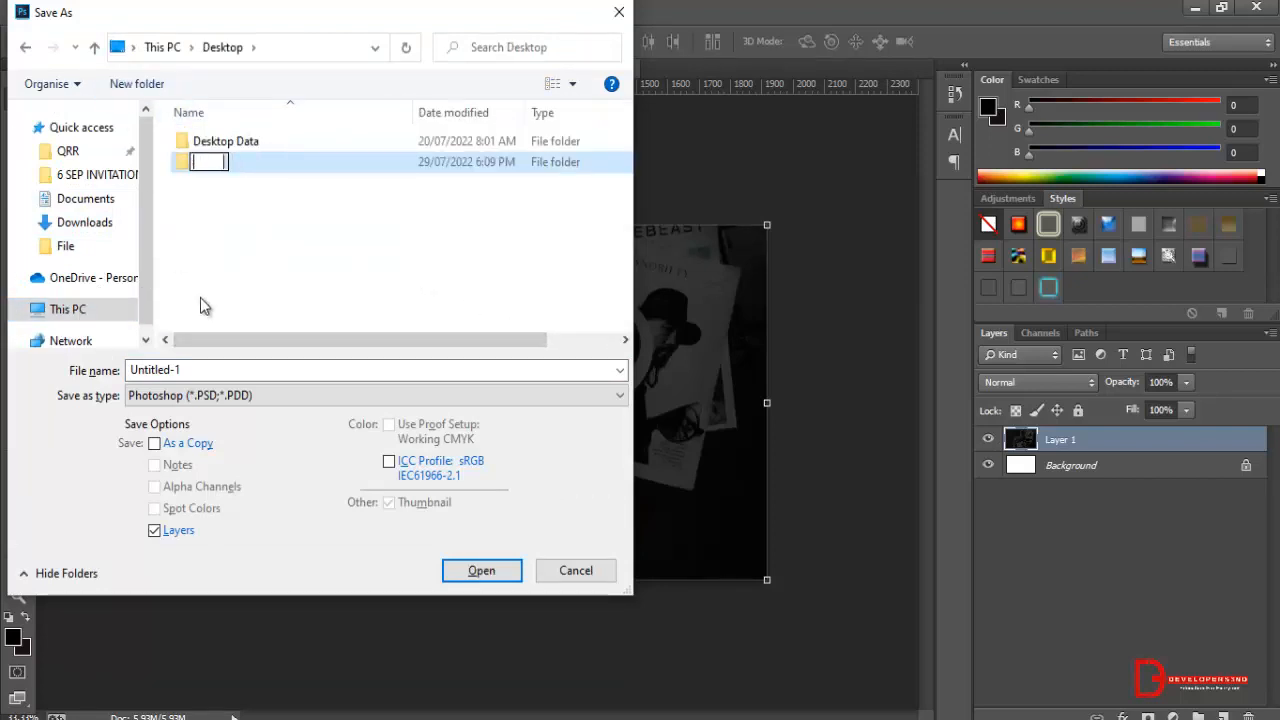
{"action": "type", "text": "psd"}
{"action": "key", "text": "Return"}
{"action": "key", "text": "Return"}
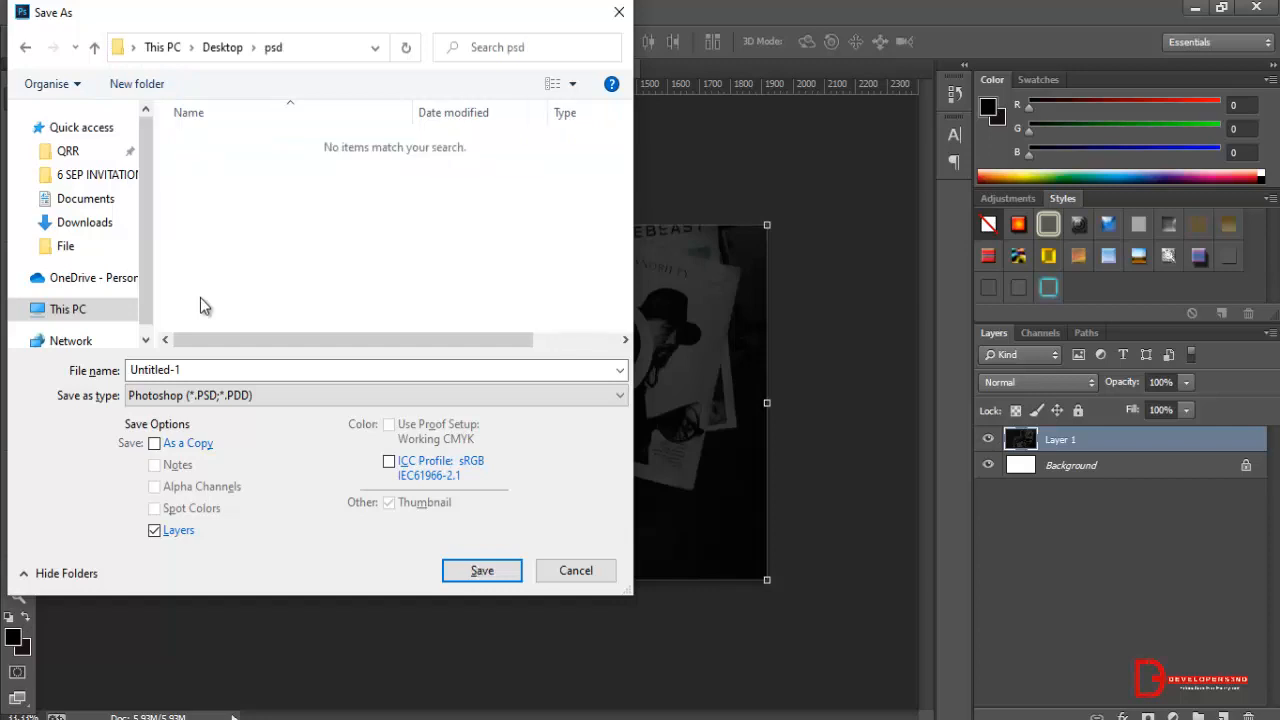
Save the image as a PNG named banner, with smallest compression and no interlacing.
{"action": "left_click", "coordinate": [203, 395]}
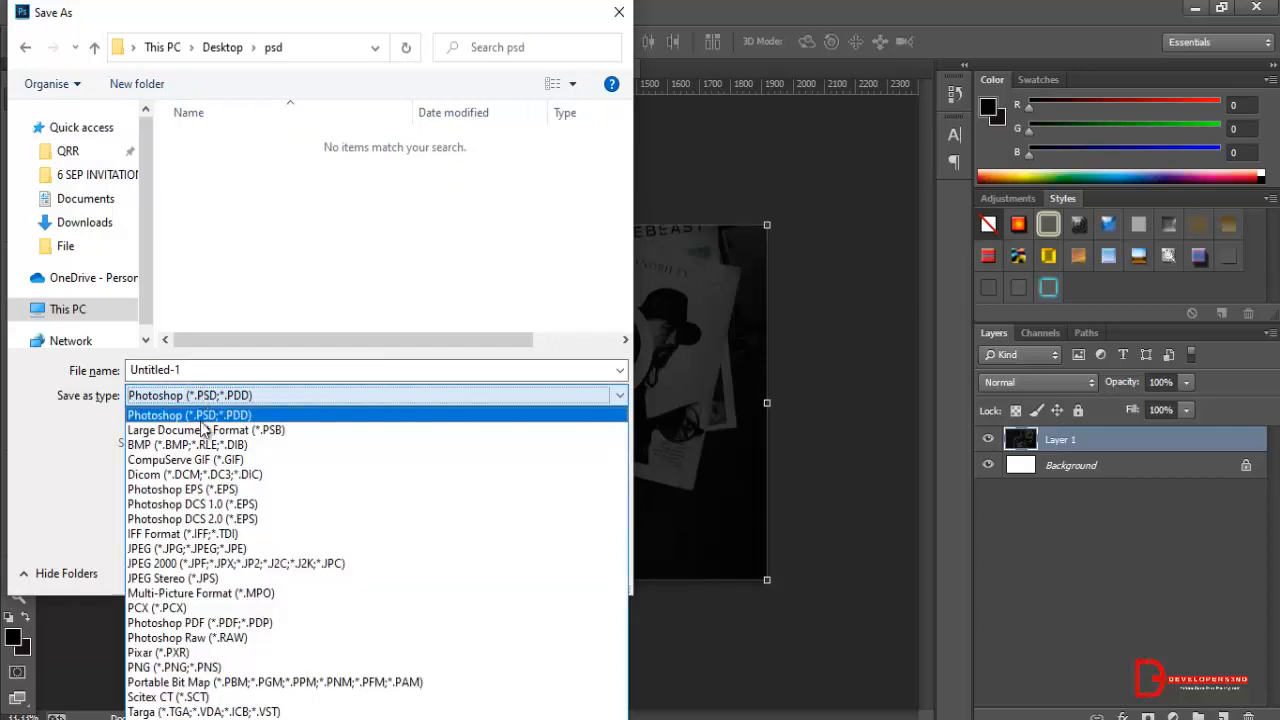
{"action": "left_click", "coordinate": [160, 667]}
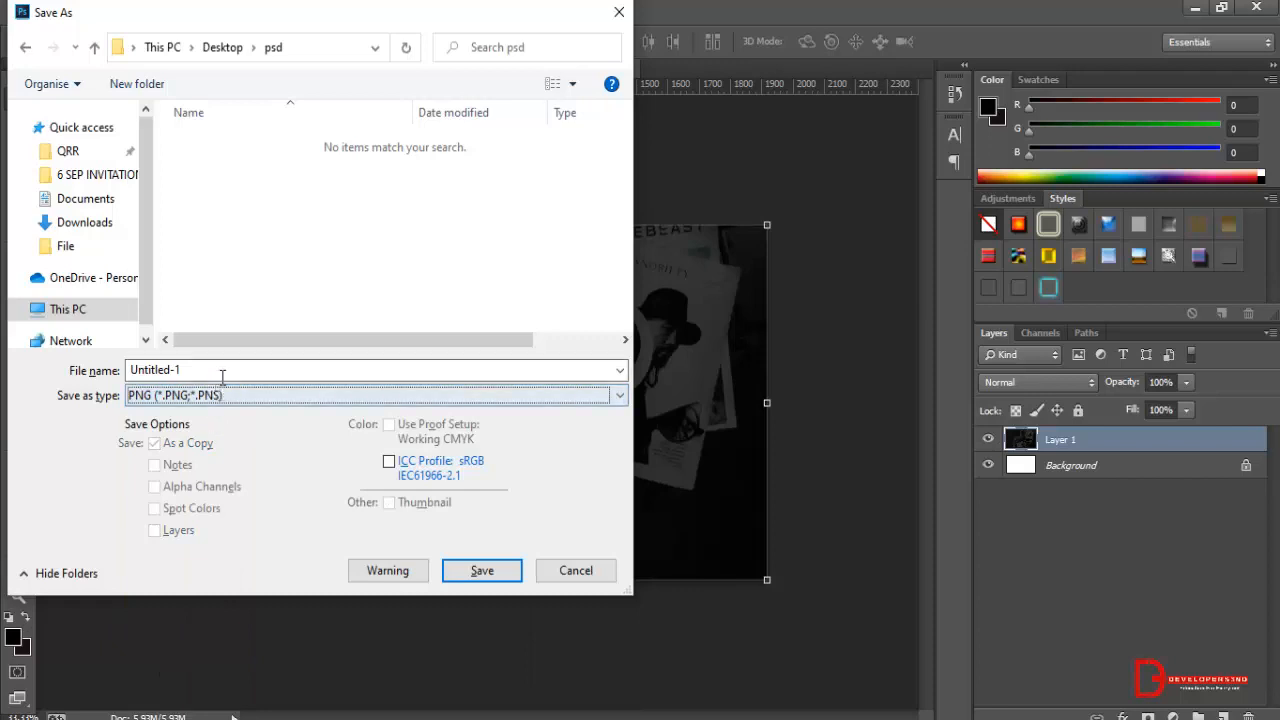
{"action": "double_click", "coordinate": [222, 372]}
{"action": "key", "text": "ctrl+a"}
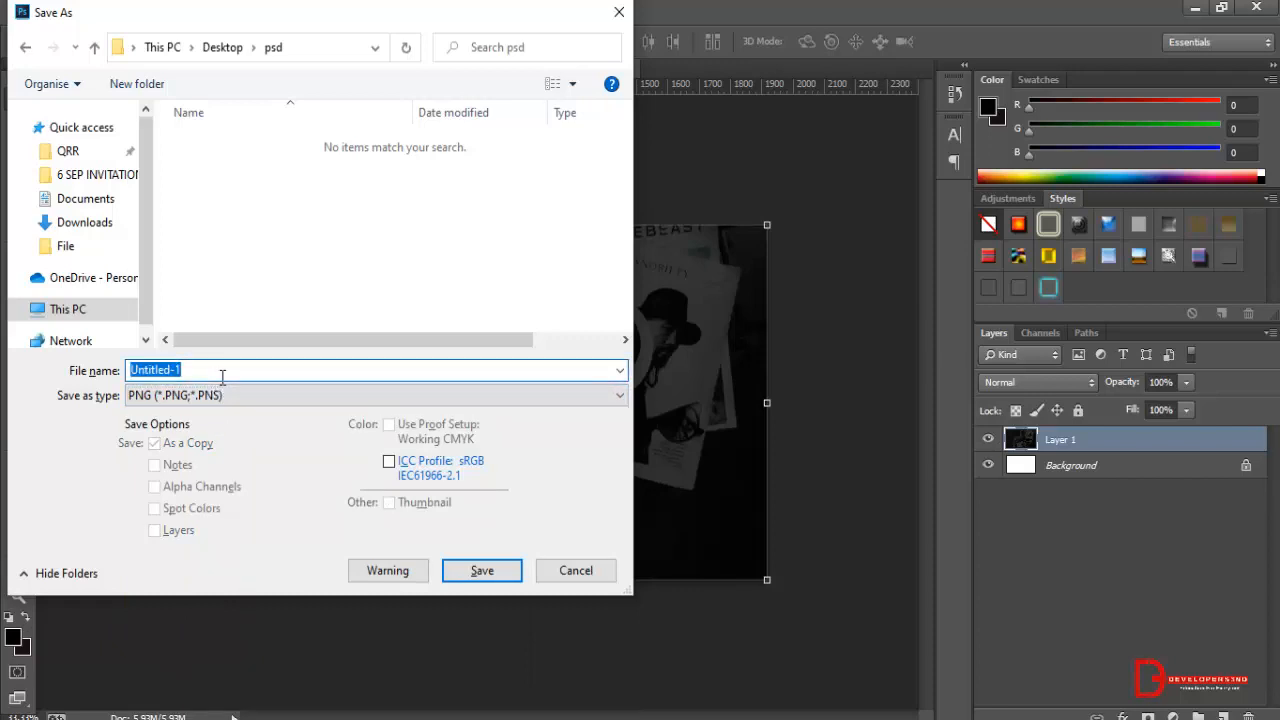
{"action": "type", "text": "banner"}
{"action": "left_click", "coordinate": [474, 569]}
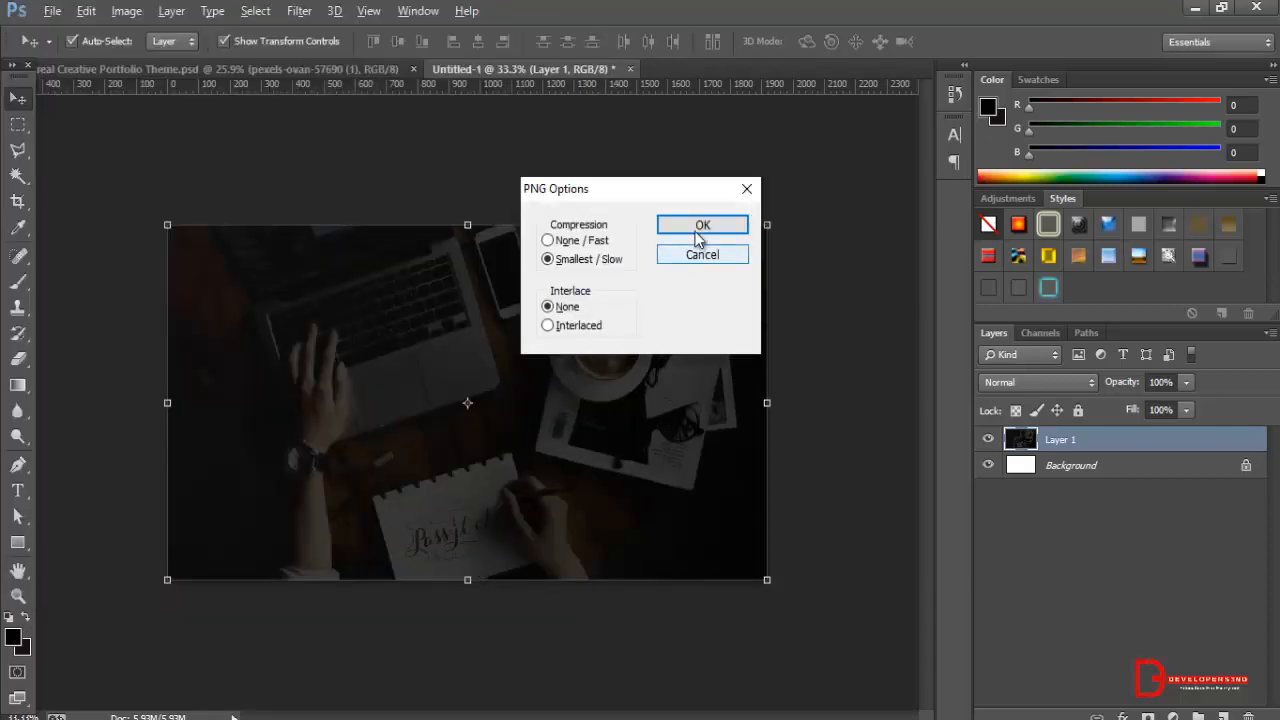
{"action": "left_click", "coordinate": [690, 226]}
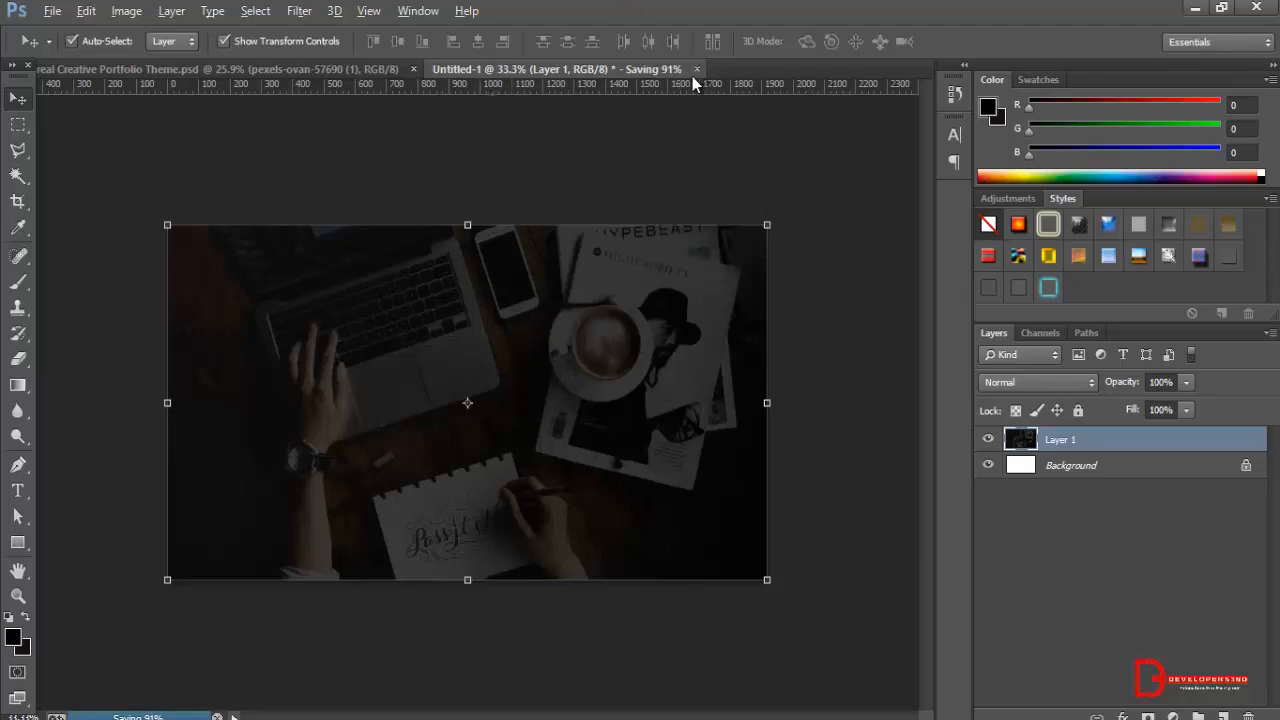
Close the untitled banner document without saving it, and clear the marquee and layer selection in the portfolio PSD.
{"action": "left_click", "coordinate": [286, 69]}
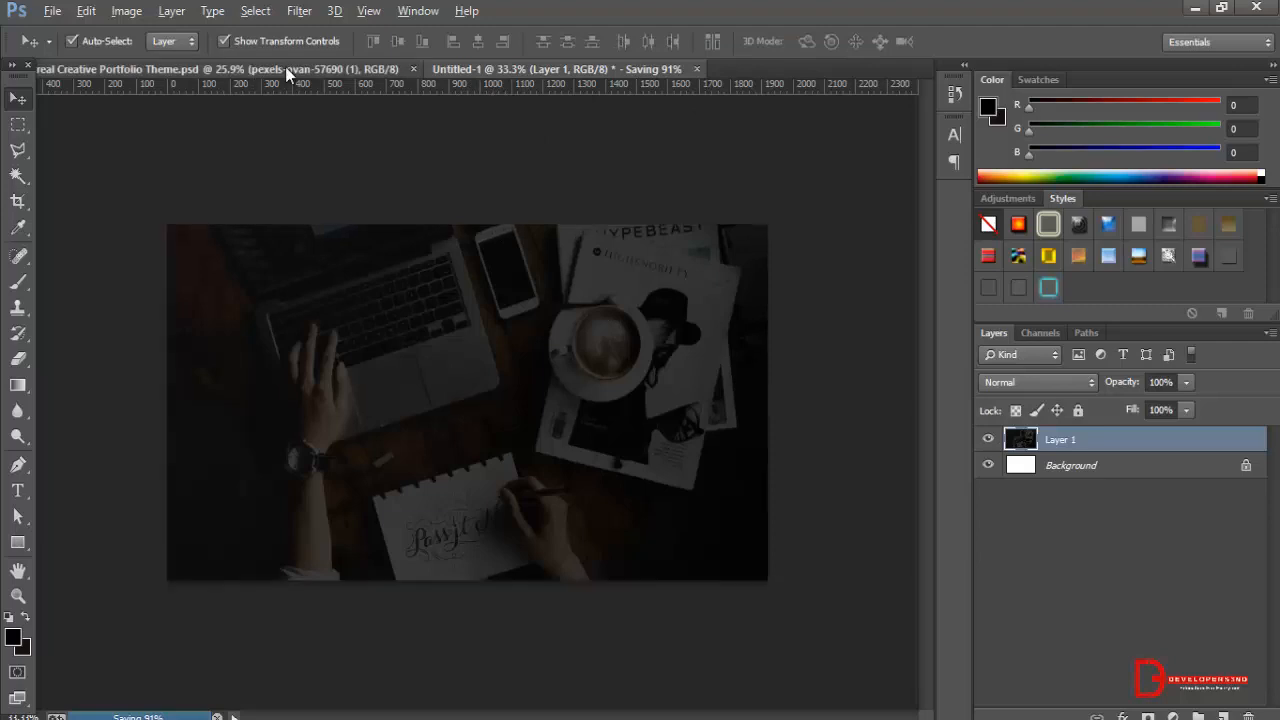
{"action": "left_click", "coordinate": [669, 68]}
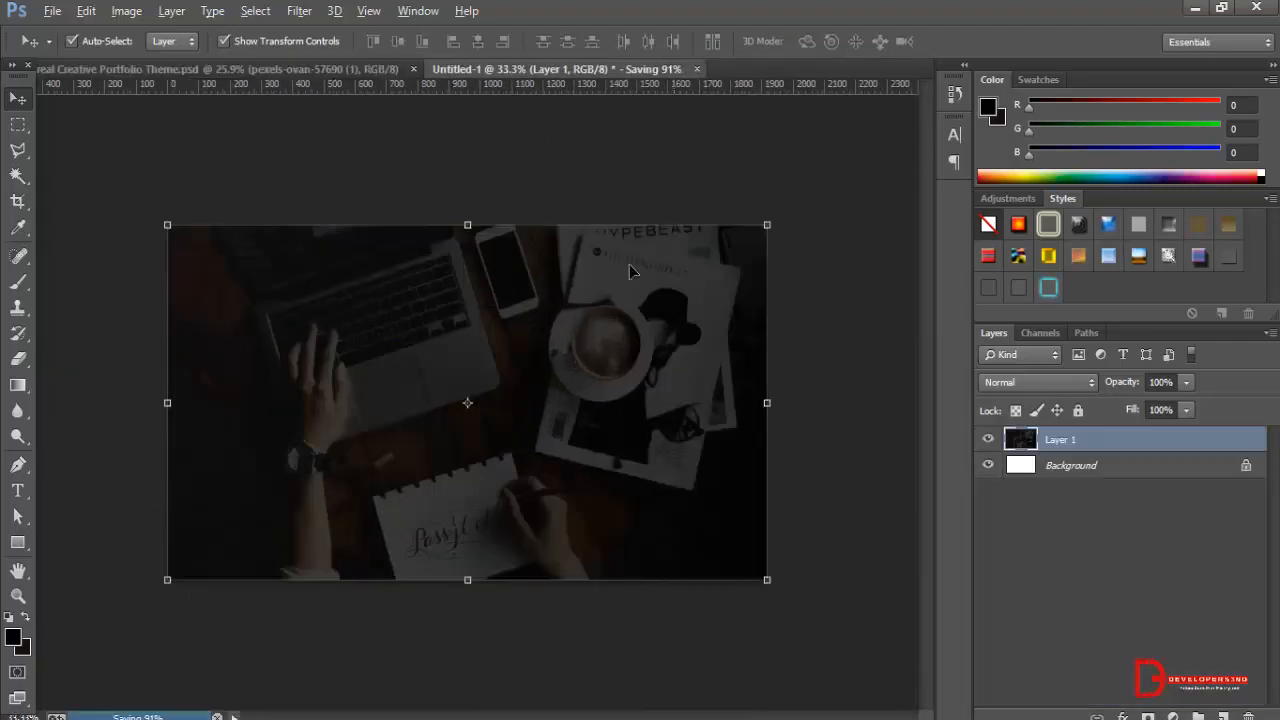
{"action": "left_click", "coordinate": [697, 70]}
{"action": "left_click", "coordinate": [643, 293]}
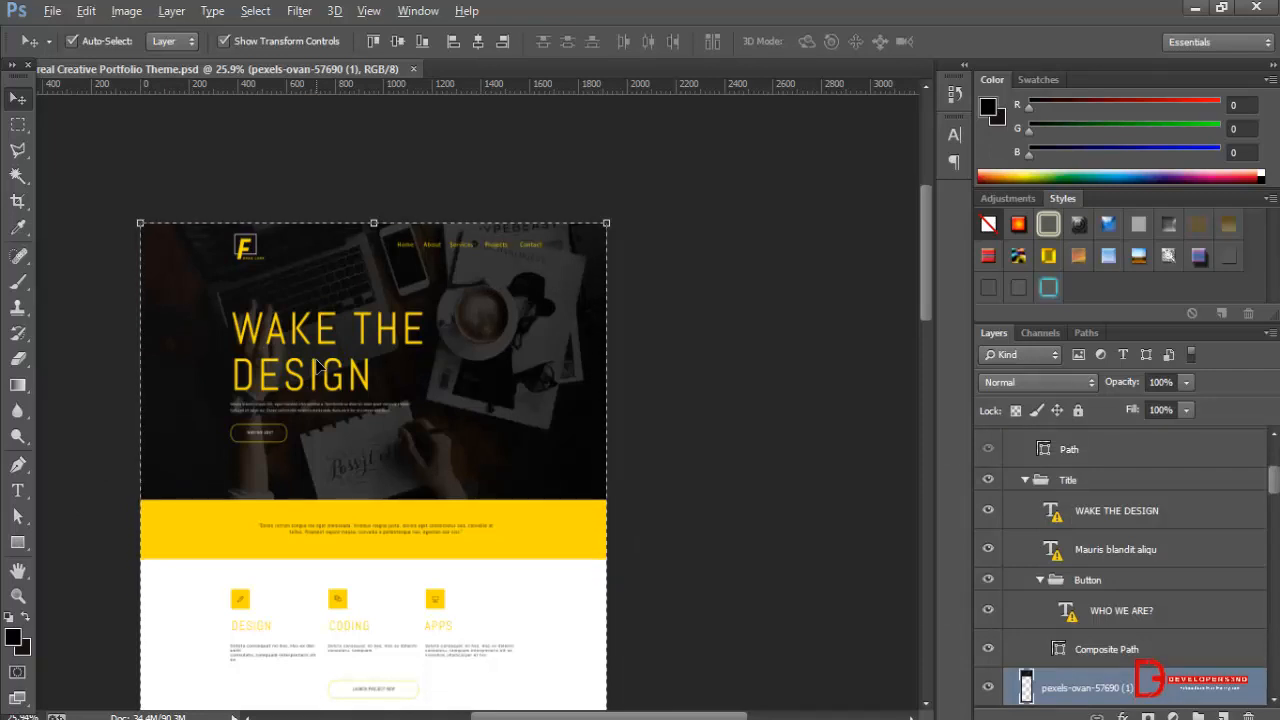
{"action": "key", "text": "ctrl+d"}
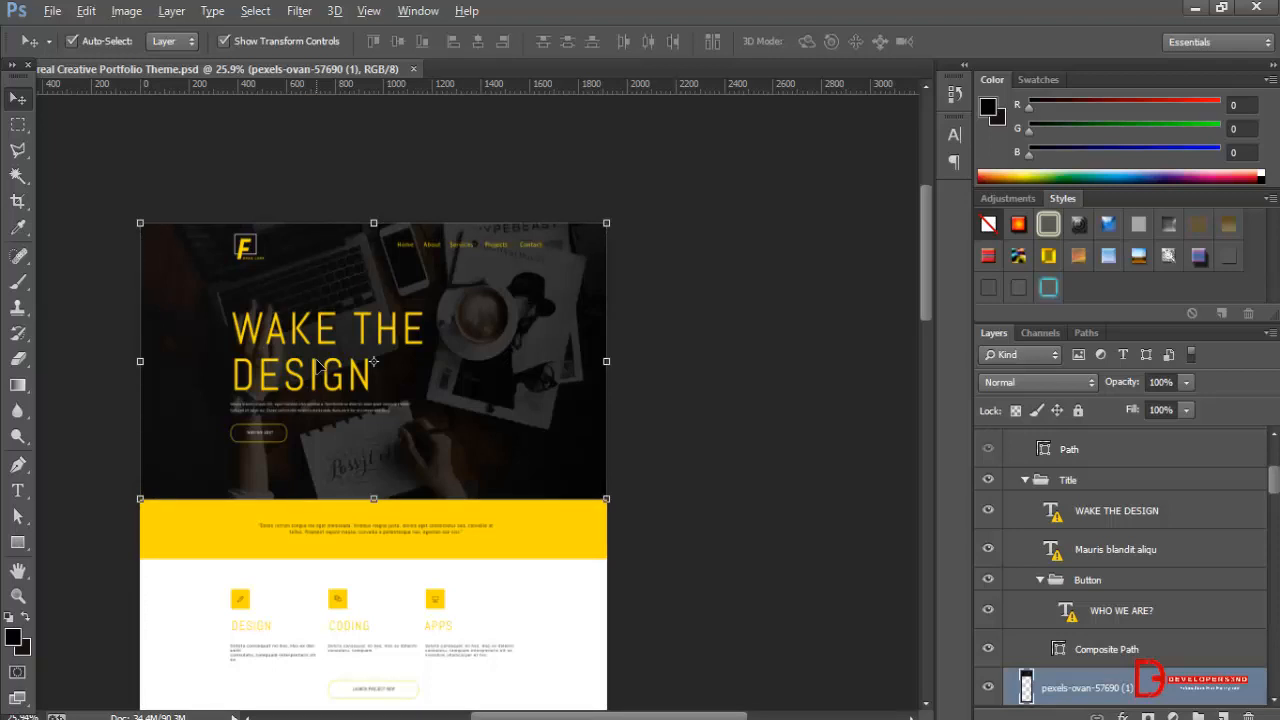
{"action": "left_click", "coordinate": [746, 346]}
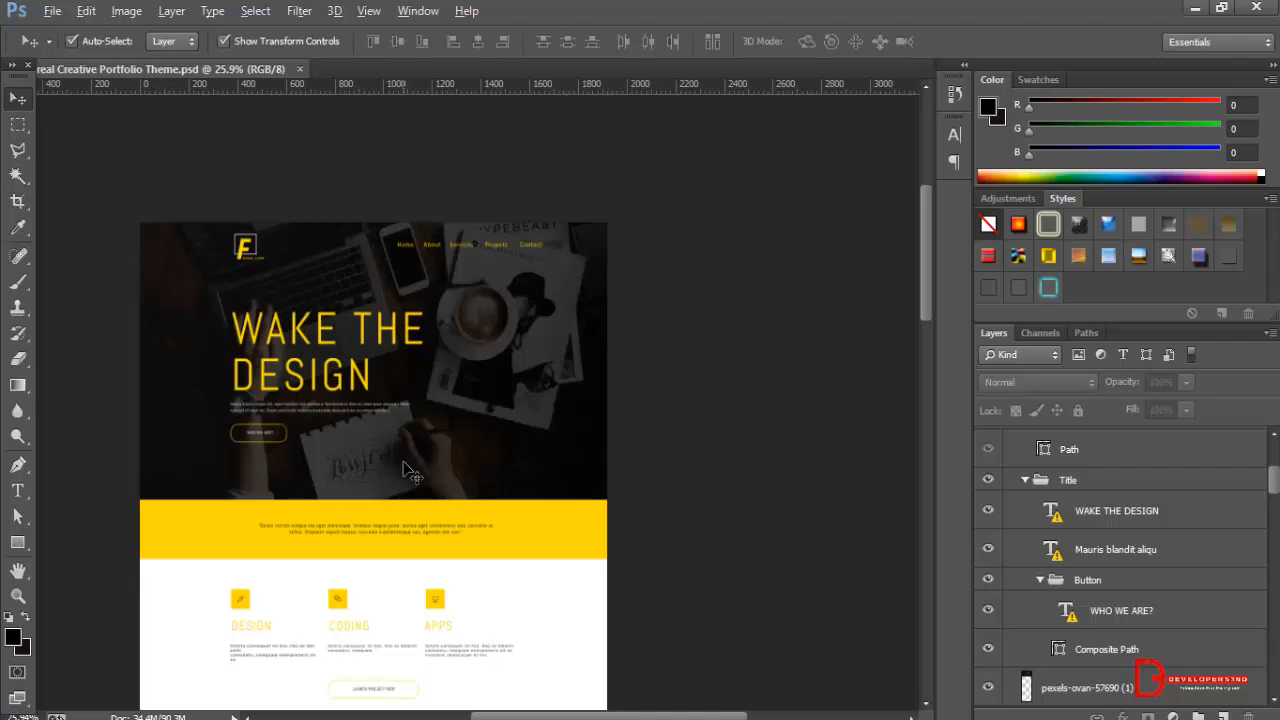
Copy the hex colour code of the yellow Background layer in the Quote section below the hero banner.
{"action": "scroll", "coordinate": [420, 425], "scroll_direction": "down", "scroll_amount": 1}
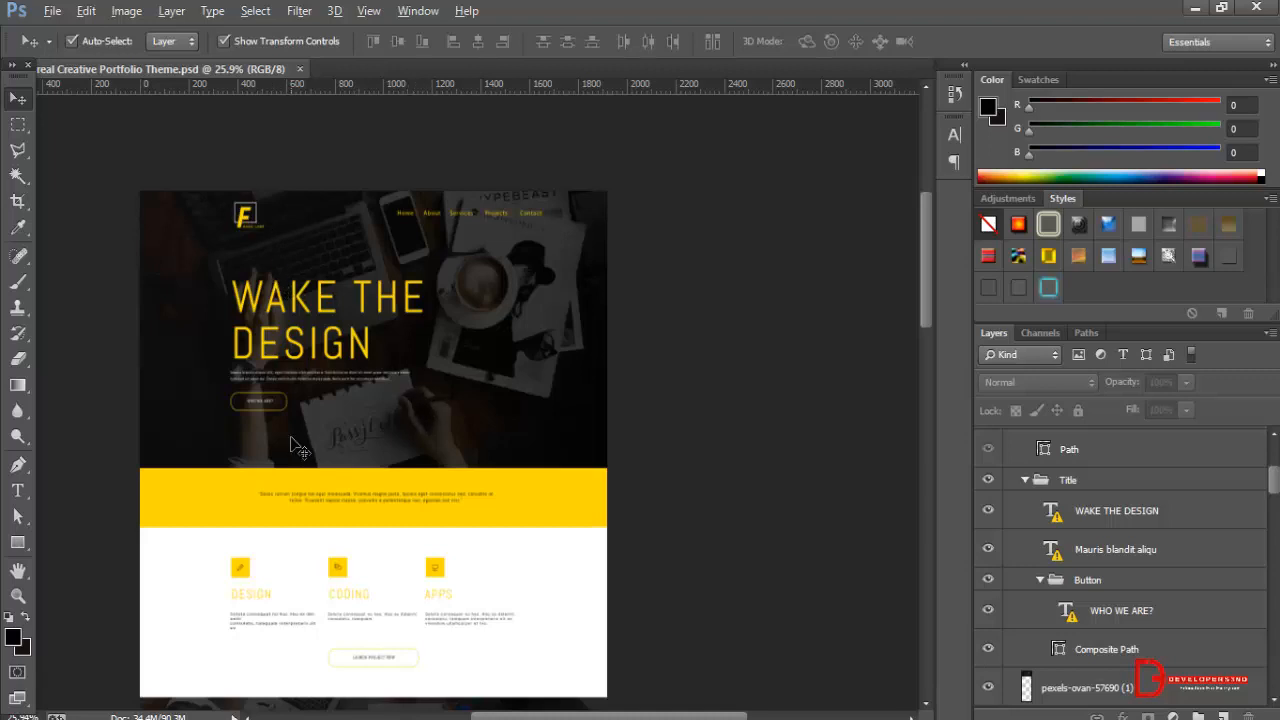
{"action": "scroll", "coordinate": [300, 447], "scroll_direction": "down", "scroll_amount": 2}
{"action": "left_click", "coordinate": [562, 450]}
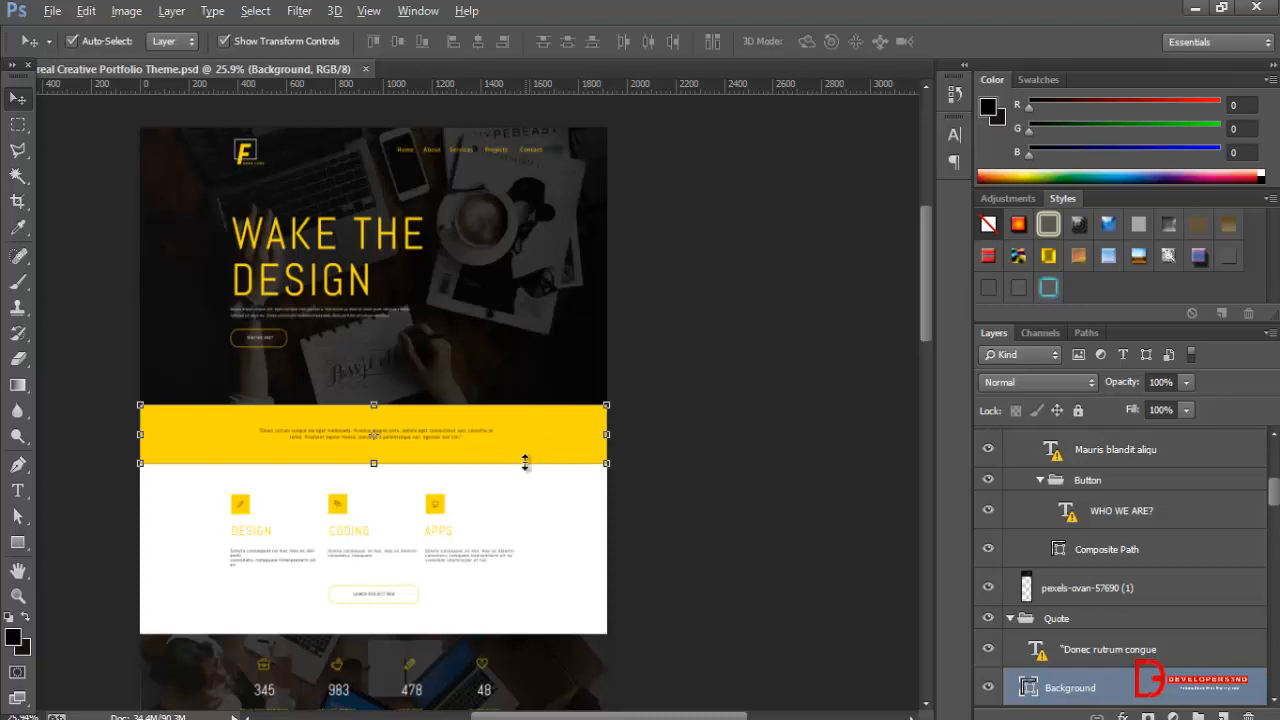
{"action": "double_click", "coordinate": [1027, 688]}
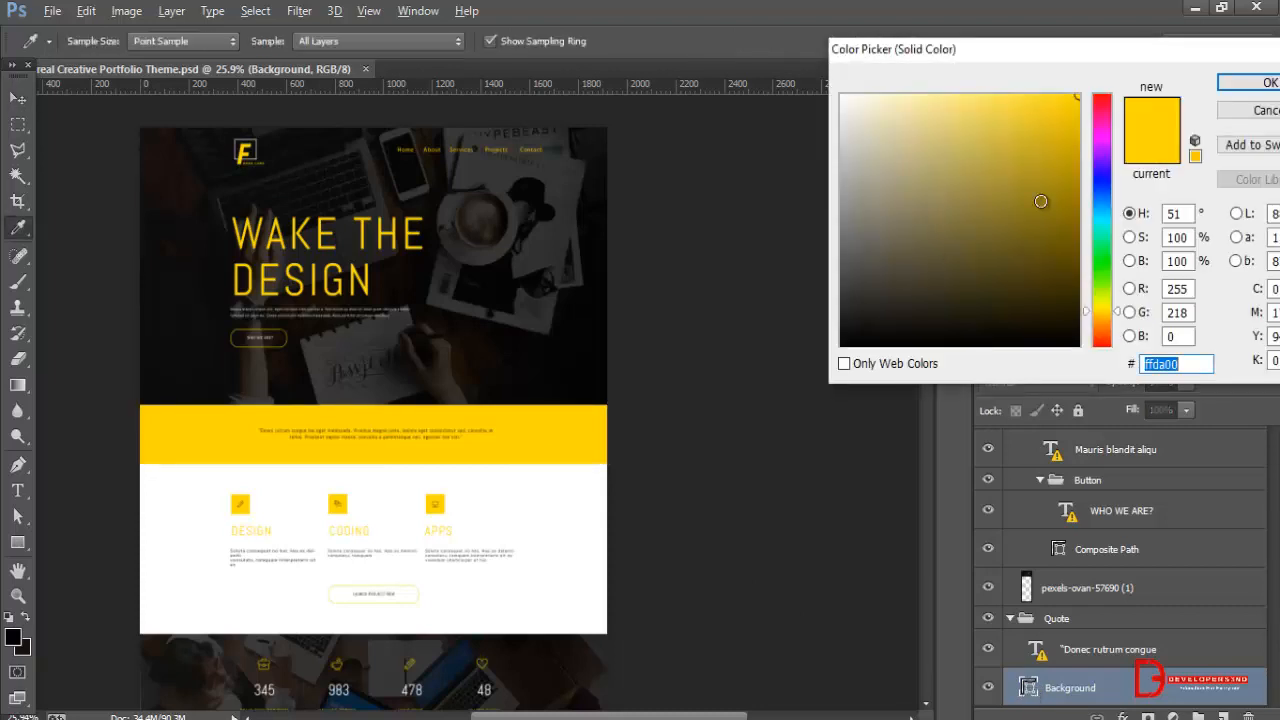
{"action": "left_click", "coordinate": [1184, 364]}
{"action": "left_click_drag", "start_coordinate": [1193, 364], "coordinate": [1137, 366]}
{"action": "key", "text": "ctrl+c"}
Switch to Notepad and record the colour as "ffda00 - yellow" below psdtowp, and close the colour picker without changes.
{"action": "key", "text": "alt+Tab"}
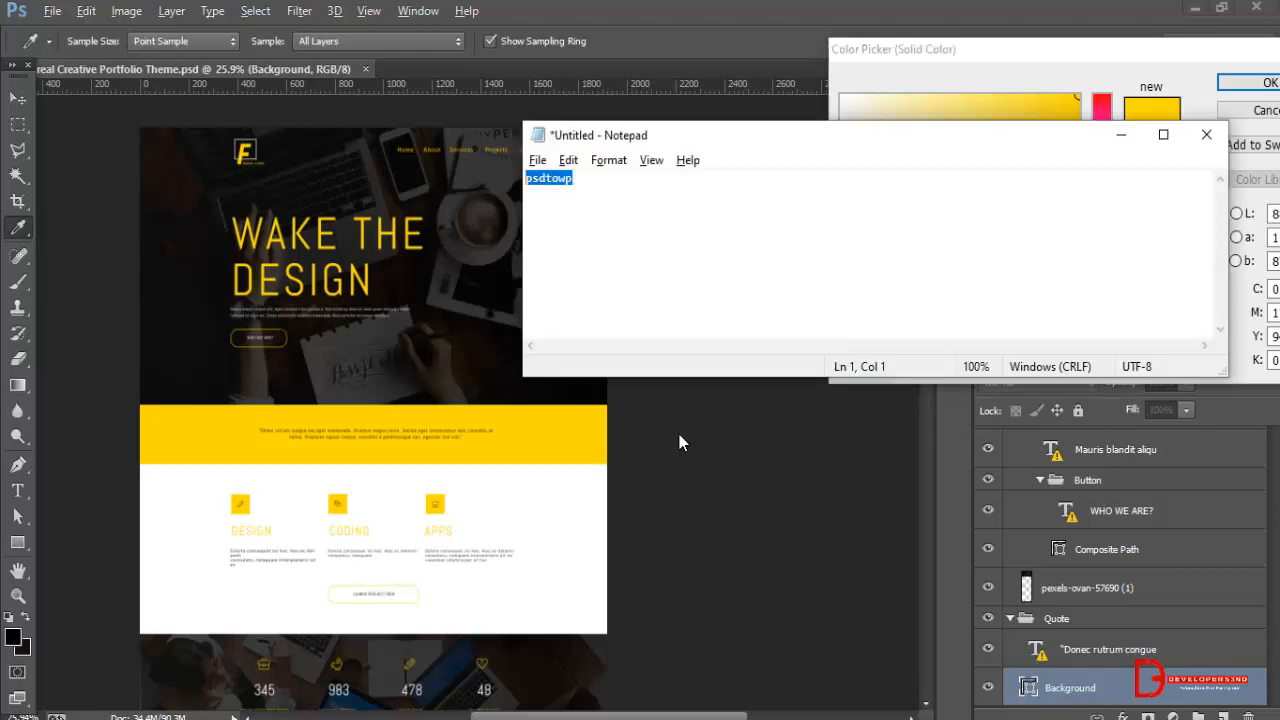
{"action": "left_click", "coordinate": [651, 201]}
{"action": "key", "text": "Return"}
{"action": "key", "text": "ctrl+v"}
{"action": "type", "text": "- yello"}
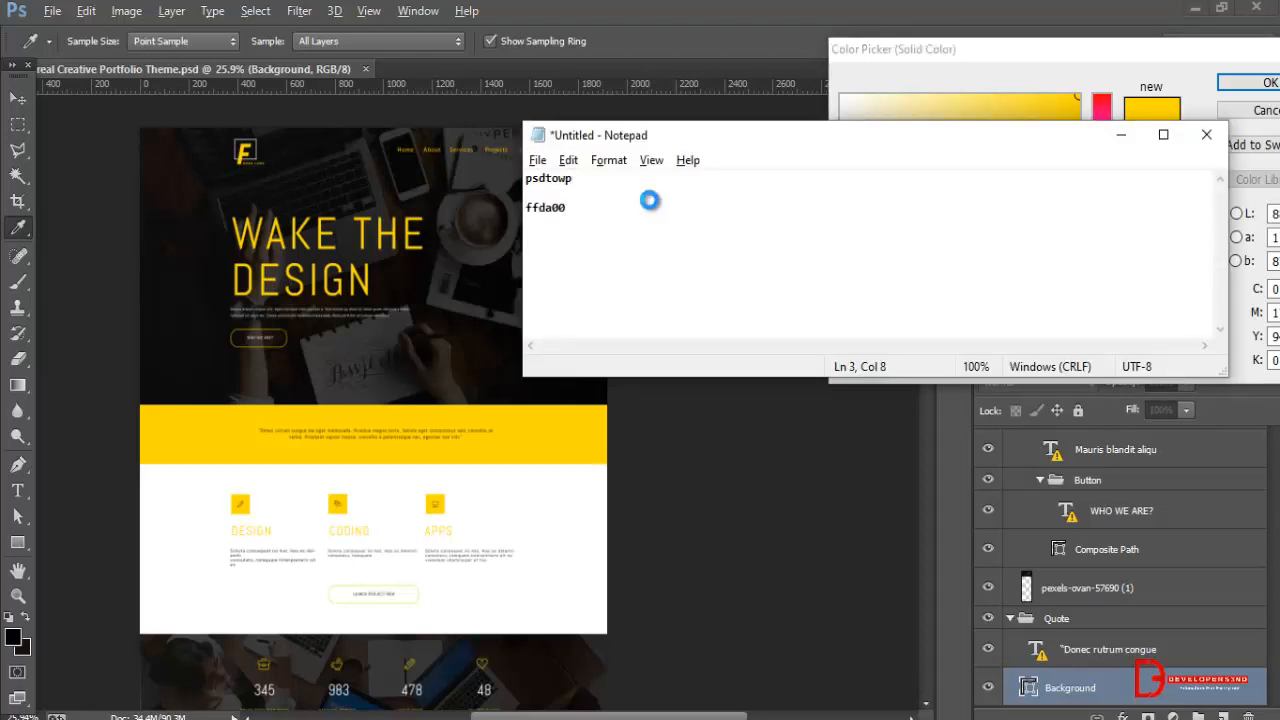
{"action": "type", "text": "w"}
{"action": "key", "text": "Return"}
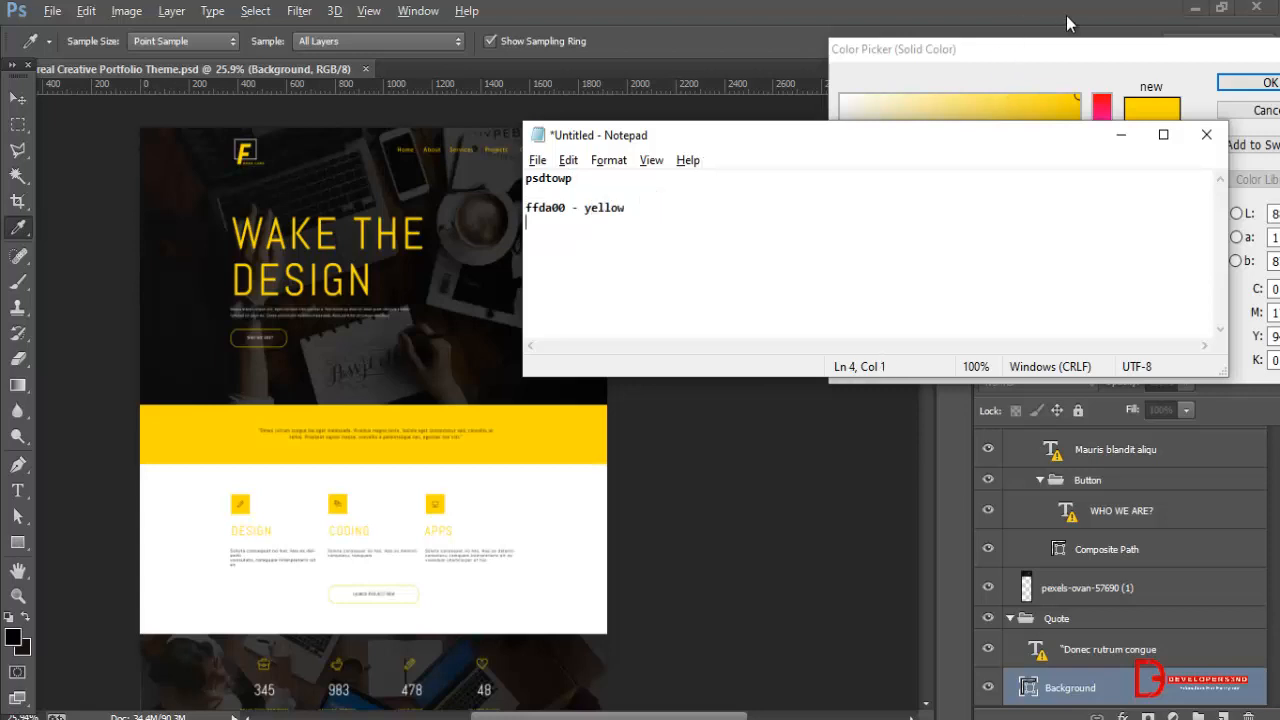
{"action": "left_click", "coordinate": [1119, 134]}
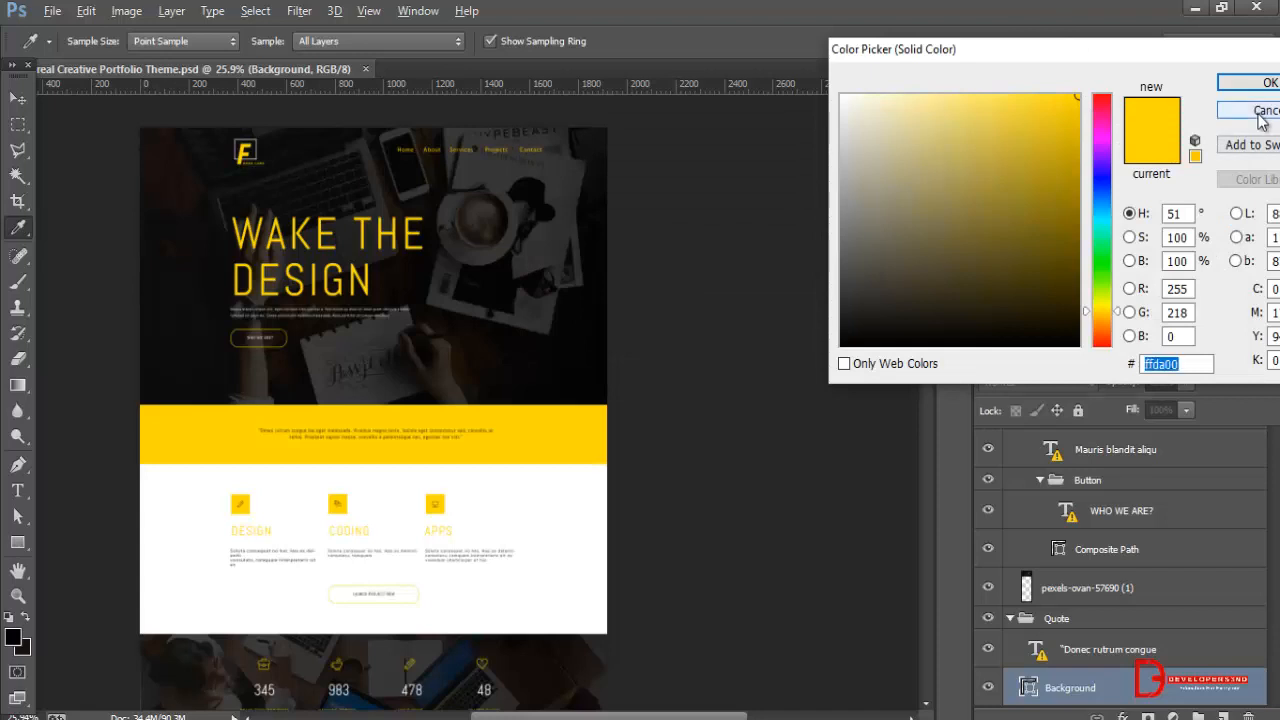
{"action": "left_click", "coordinate": [1260, 114]}
Select the yellow pencil icon above the DESIGN heading in the Services section and add a new layer above it.
{"action": "scroll", "coordinate": [623, 477], "scroll_direction": "down", "scroll_amount": 2}
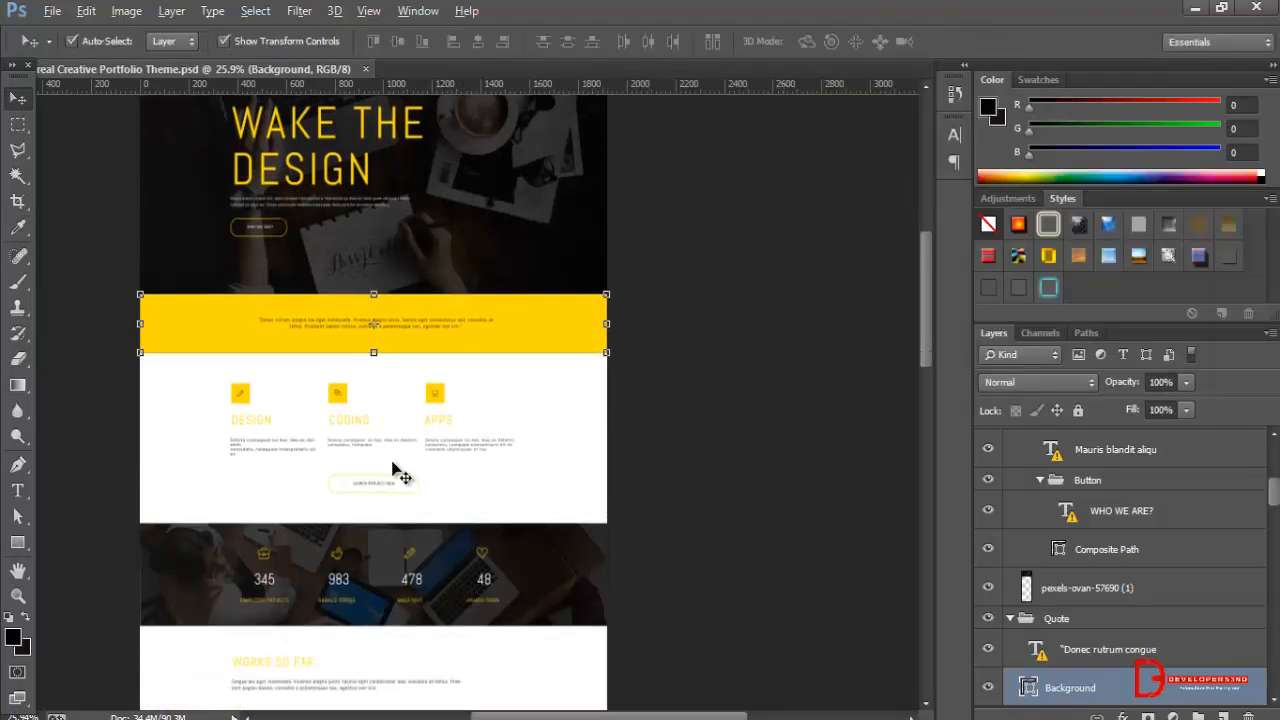
{"action": "left_click", "coordinate": [239, 397]}
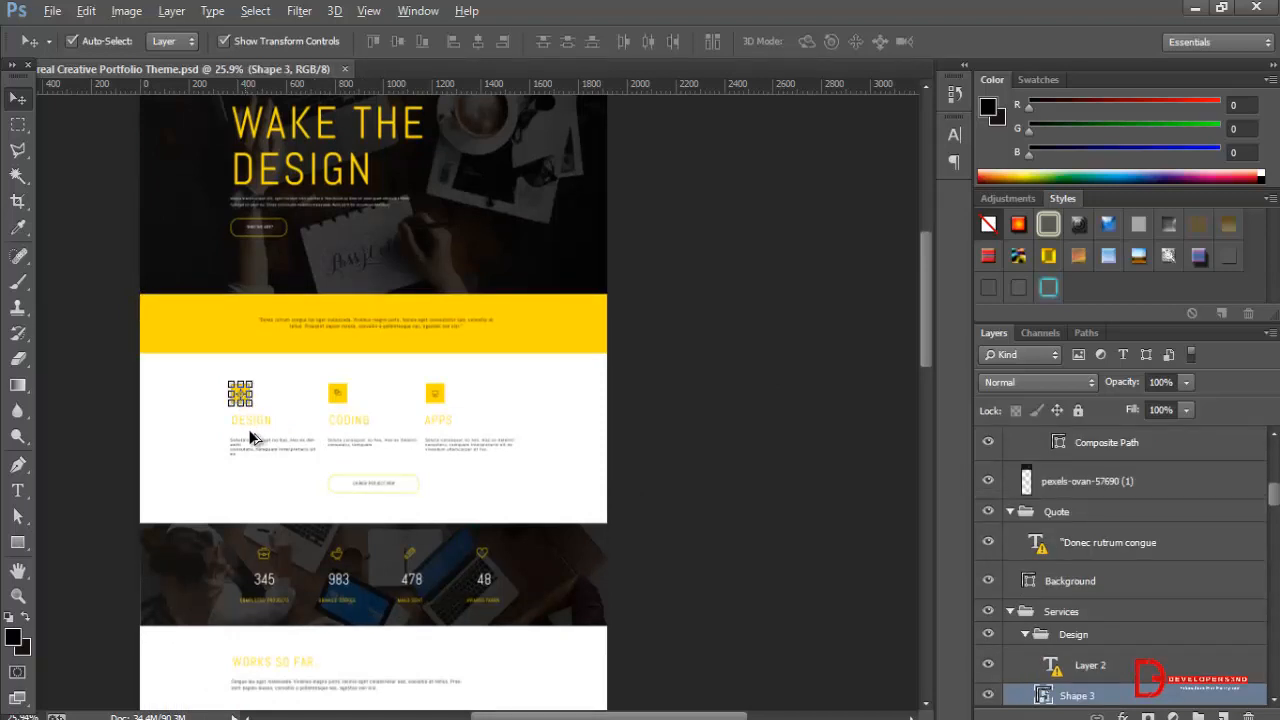
{"action": "scroll", "coordinate": [254, 434], "scroll_direction": "up", "scroll_amount": 8}
{"action": "left_click", "coordinate": [360, 313]}
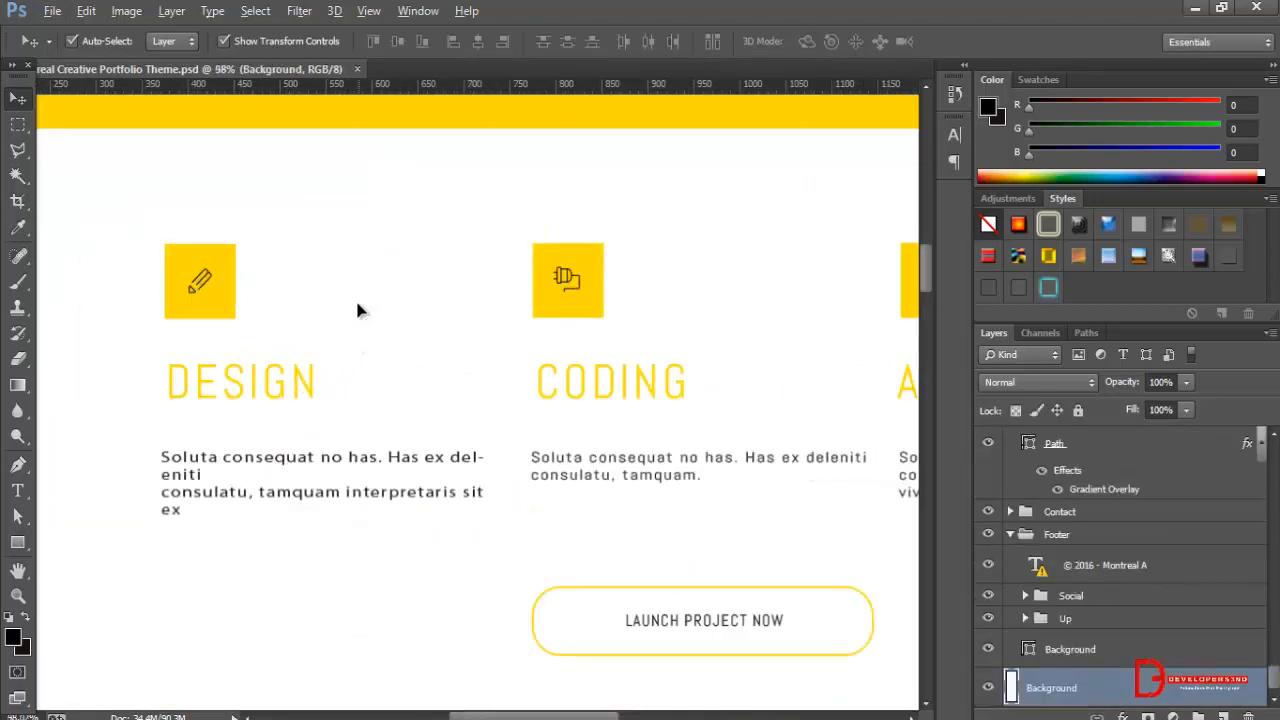
{"action": "left_click", "coordinate": [203, 276]}
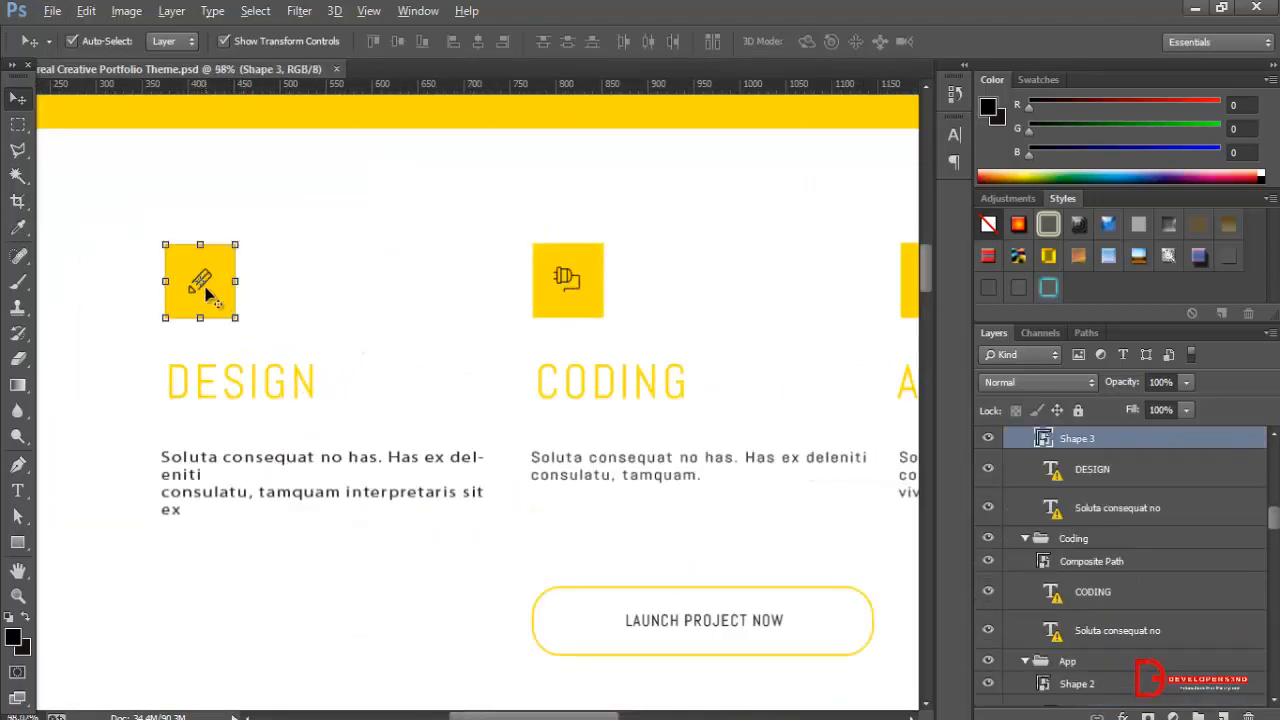
{"action": "left_click", "coordinate": [323, 285]}
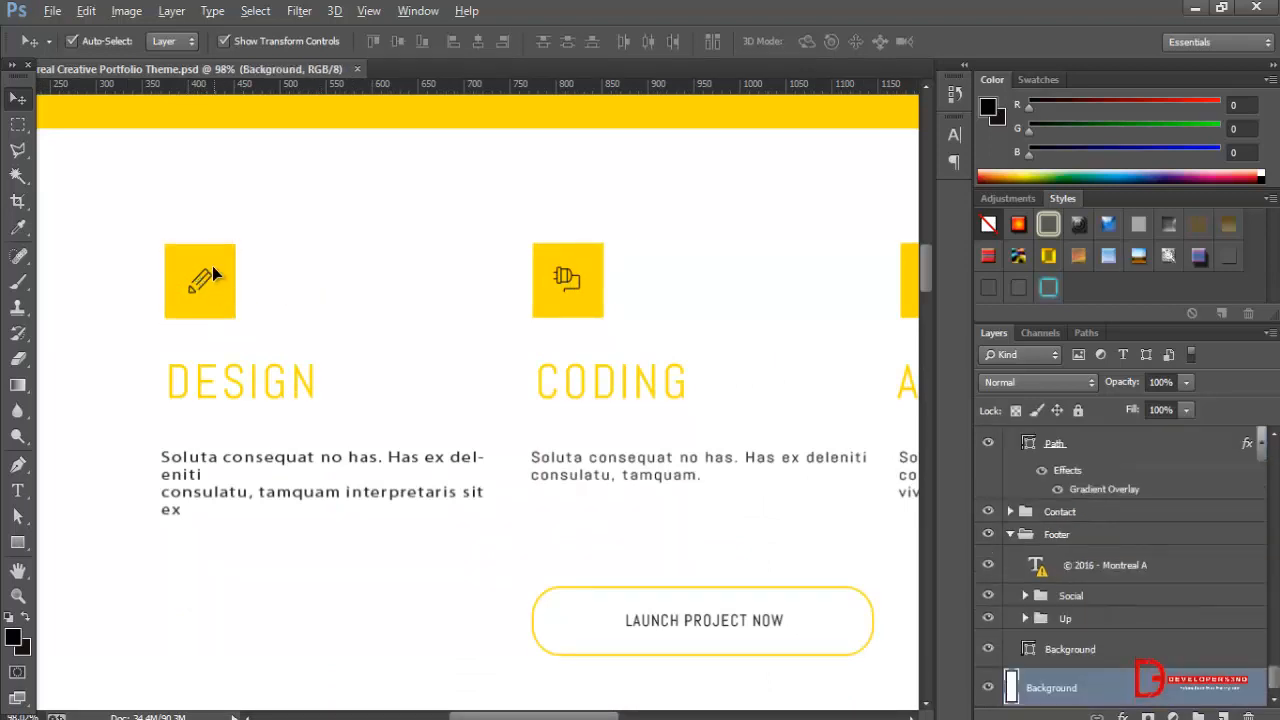
{"action": "left_click", "coordinate": [200, 285]}
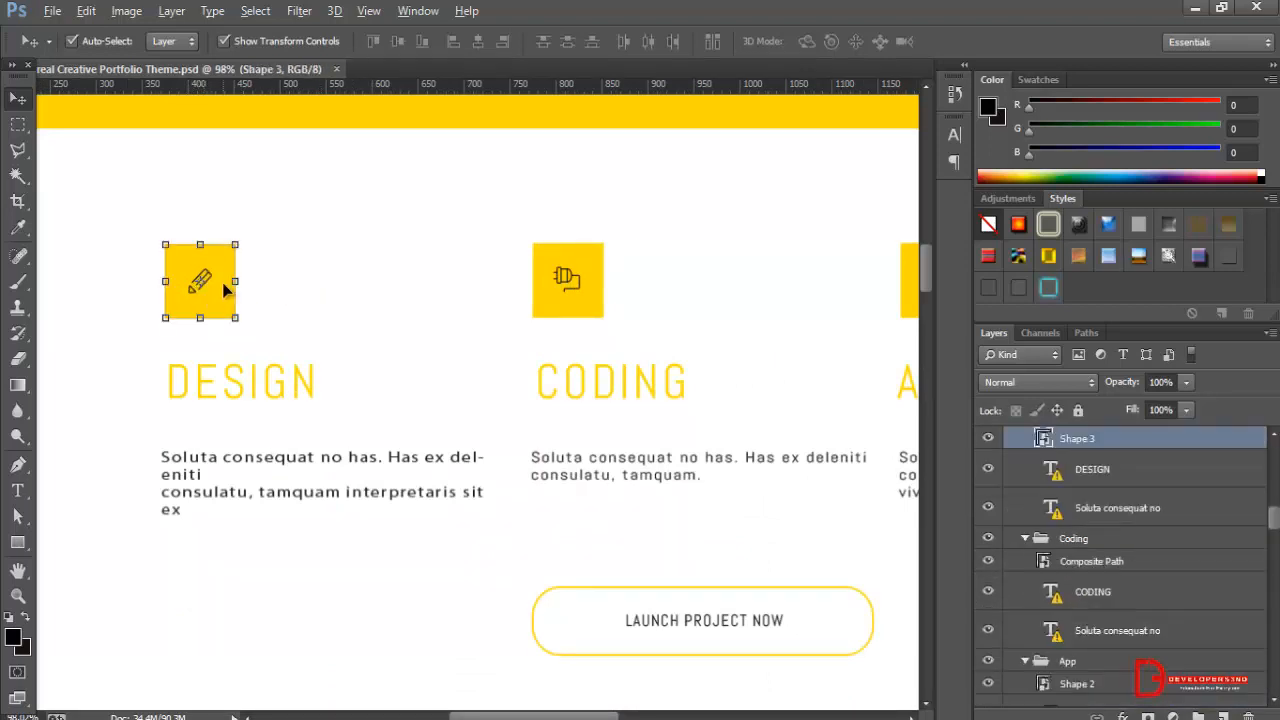
{"action": "key", "text": "ctrl+a"}
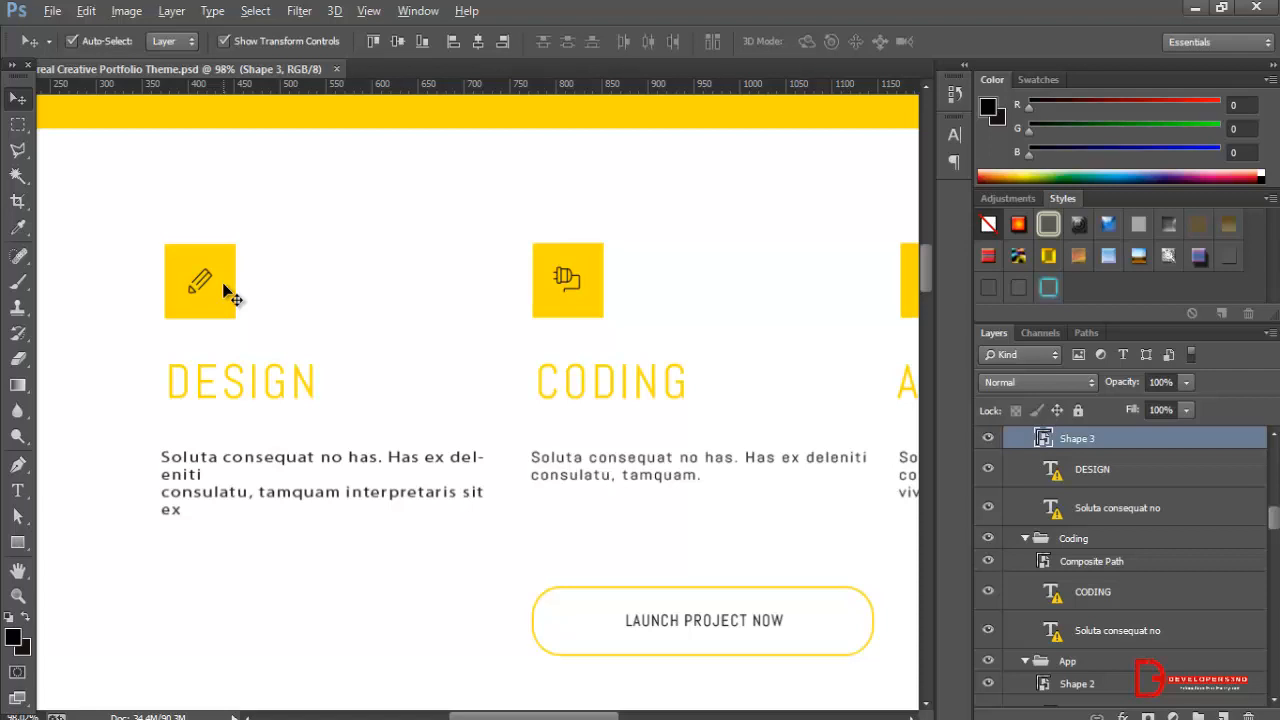
{"action": "key", "text": "ctrl+shift+alt+n"}
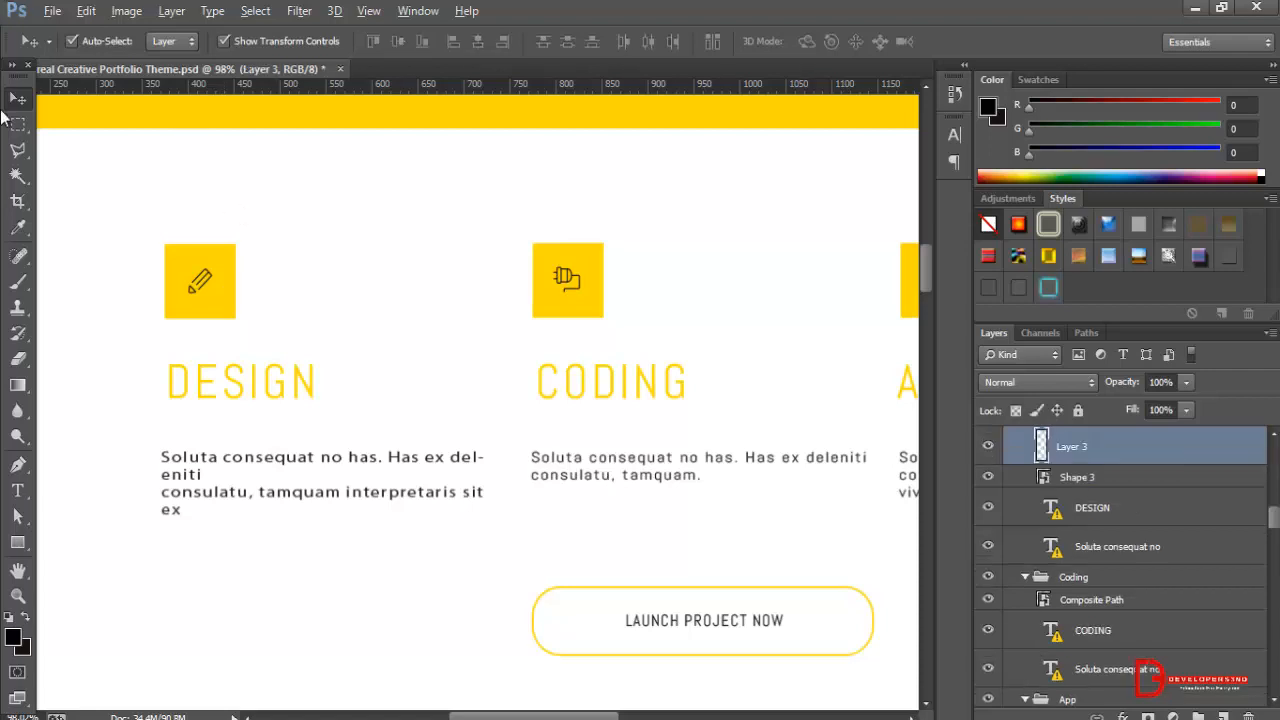
Copy the yellow pencil icon layer into a new 77 × 77 pixel document with a white background.
{"action": "left_click", "coordinate": [176, 274]}
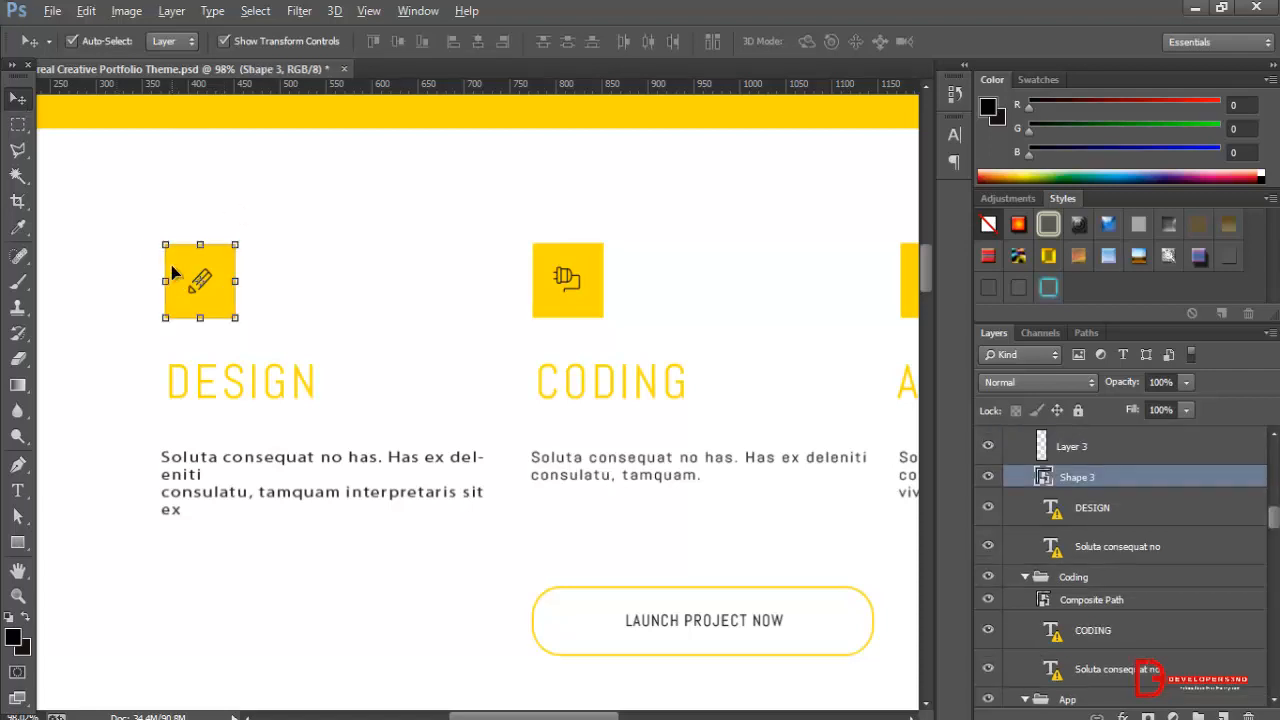
{"action": "key", "text": "ctrl+a"}
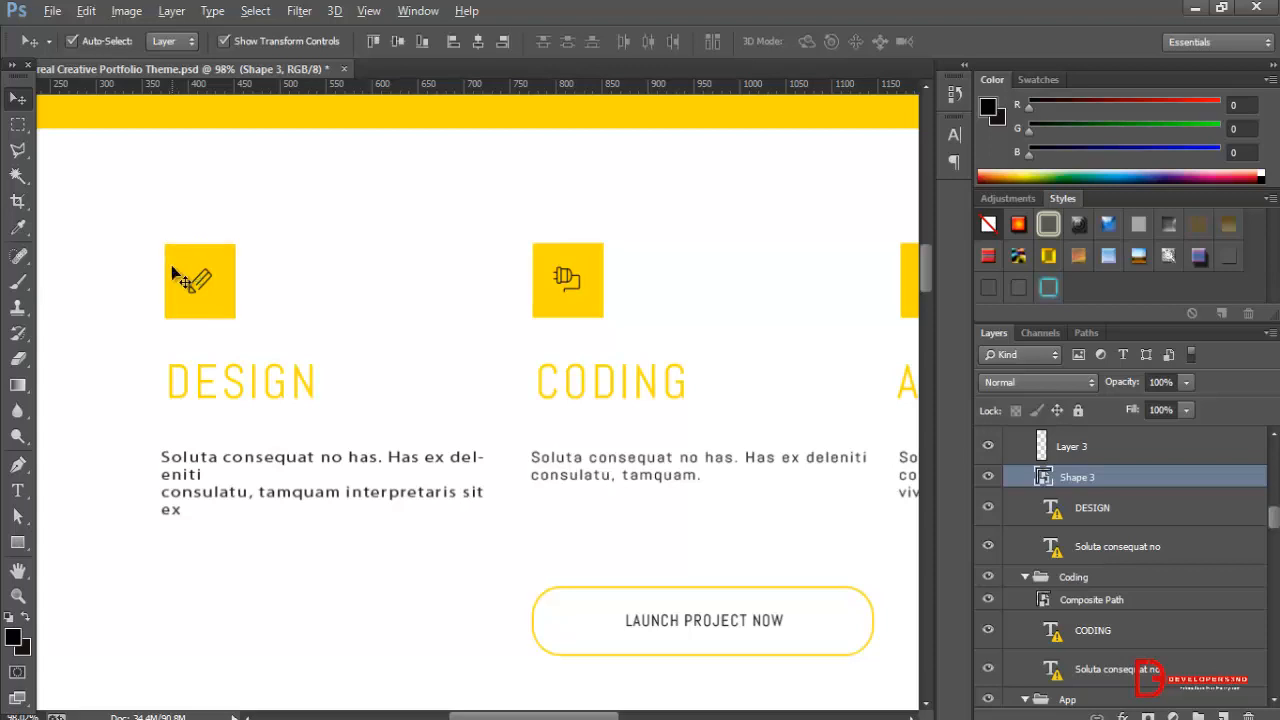
{"action": "key", "text": "ctrl+n"}
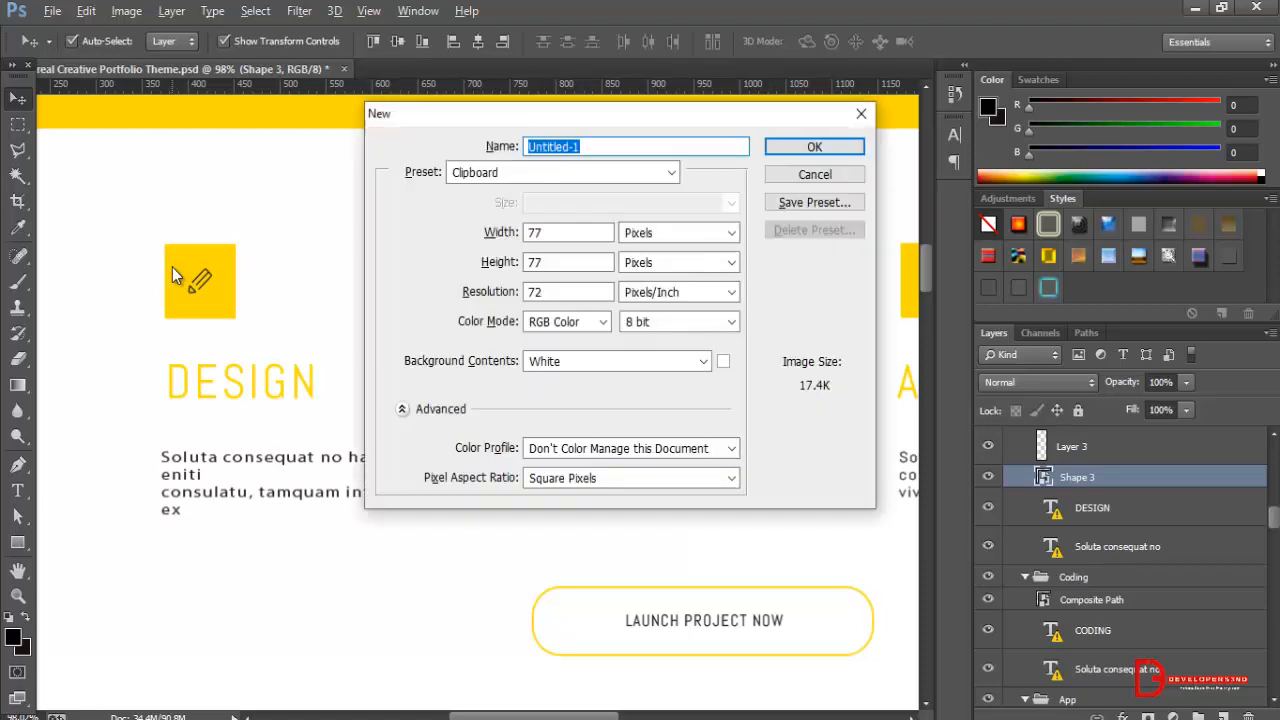
{"action": "key", "text": "Return"}
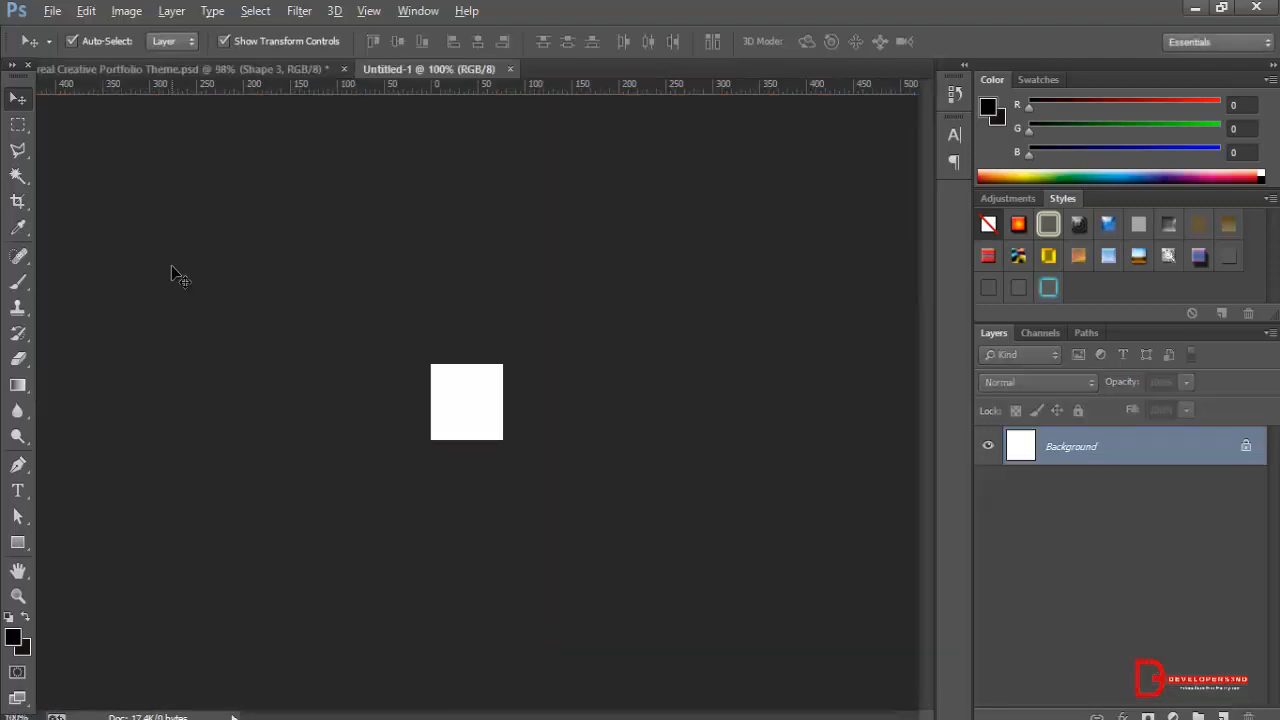
{"action": "key", "text": "ctrl+v"}
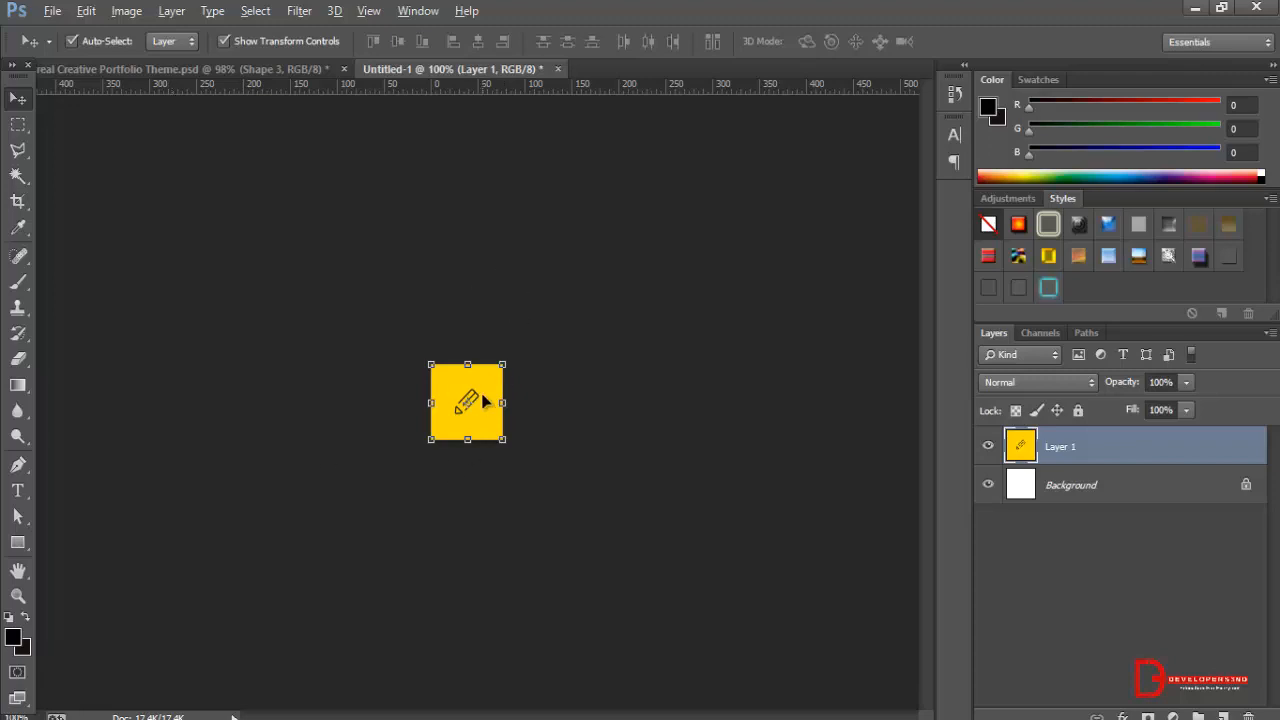
Save the pencil icon document as a PNG named info in the Desktop's psd folder.
{"action": "key", "text": "ctrl+s"}
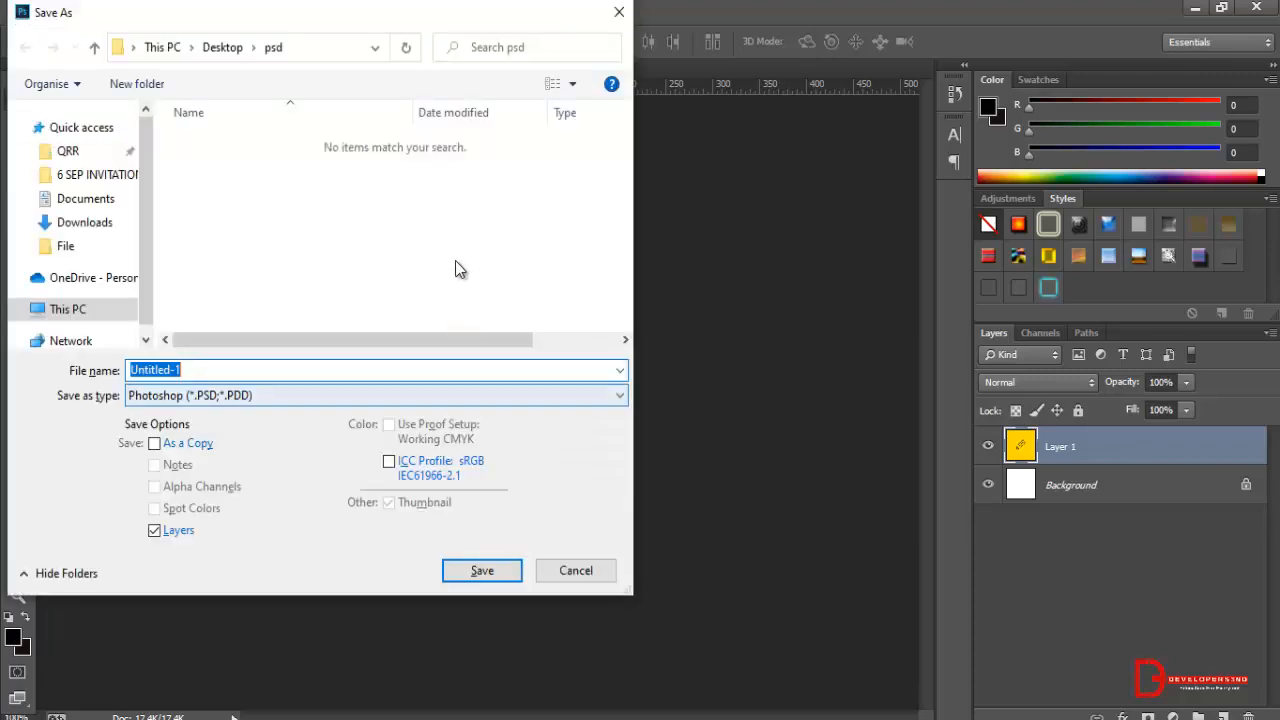
{"action": "left_click", "coordinate": [297, 398]}
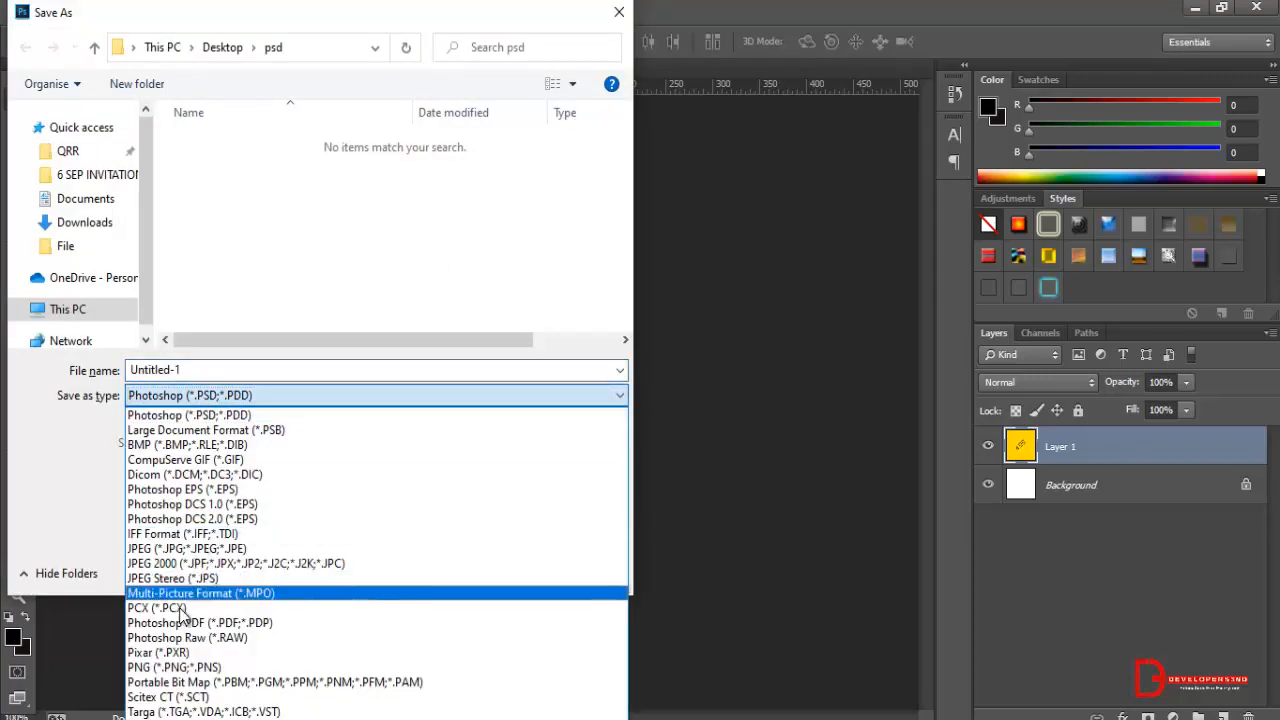
{"action": "left_click", "coordinate": [176, 666]}
{"action": "left_click", "coordinate": [303, 366]}
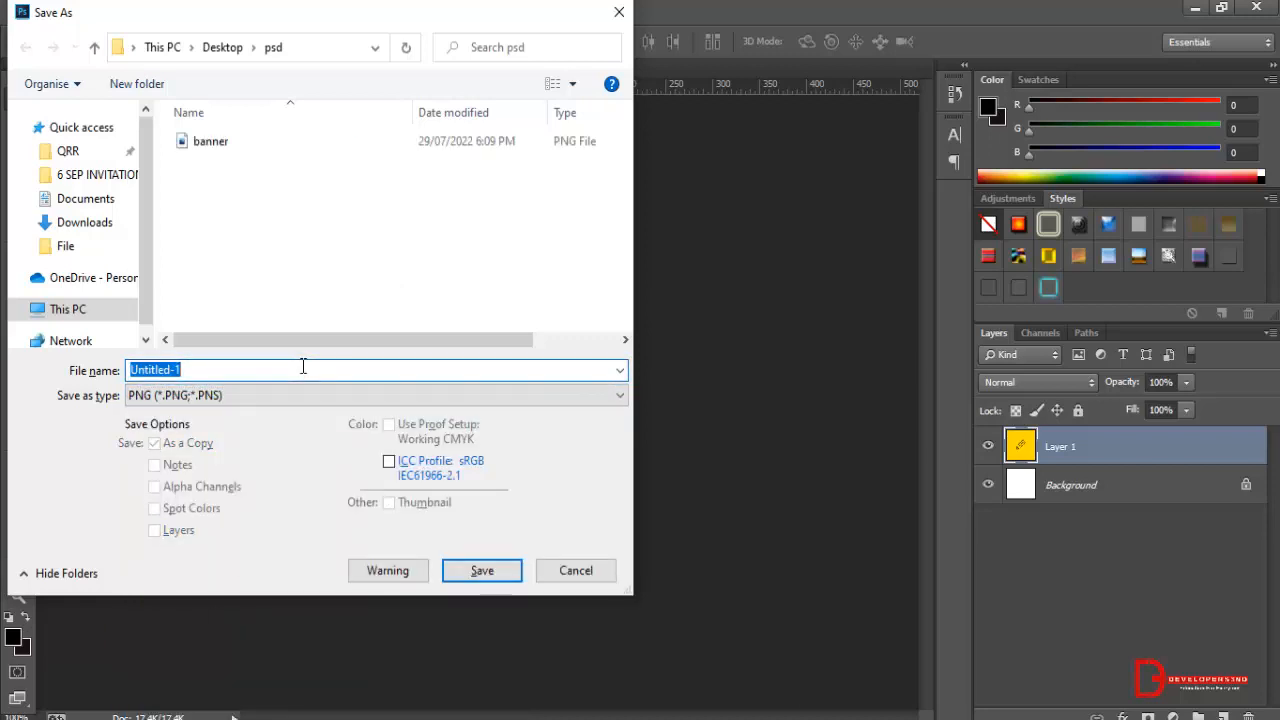
{"action": "type", "text": "info"}
{"action": "key", "text": "Return"}
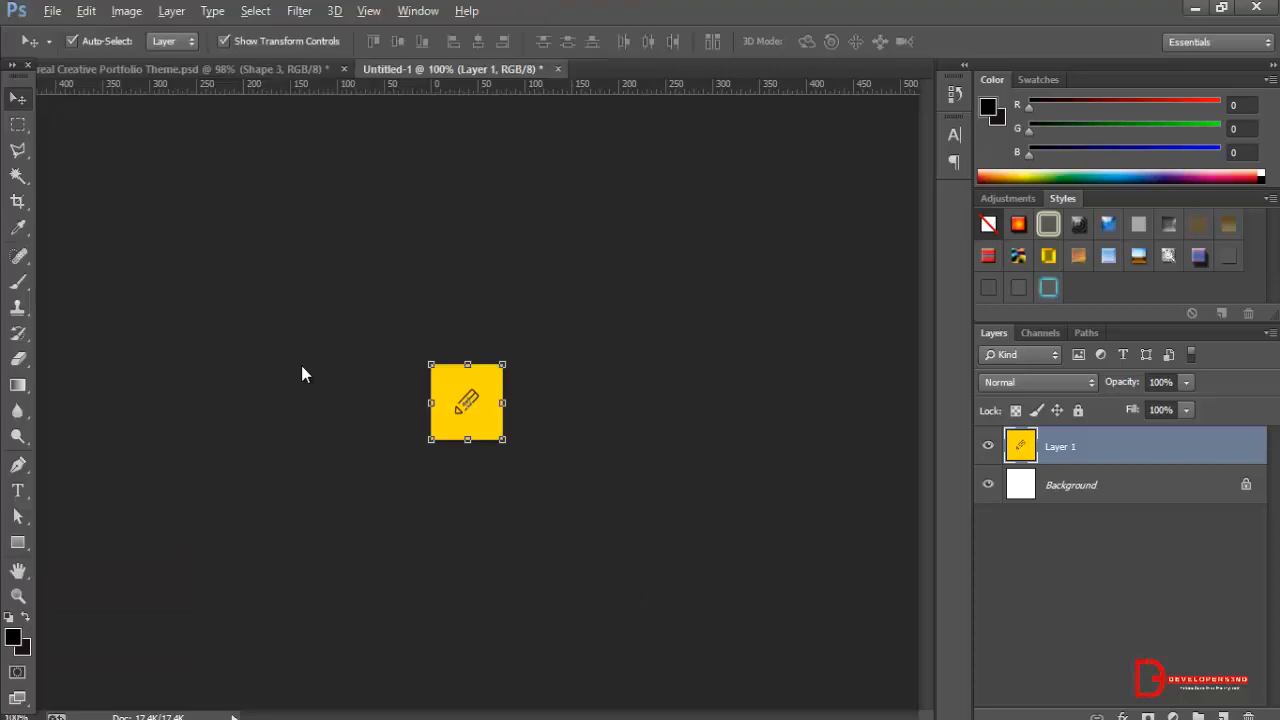
{"action": "left_click", "coordinate": [672, 228]}
Open the psd folder on the Desktop, check the exported banner and info images, and close the folder.
{"action": "key", "text": "super+d"}
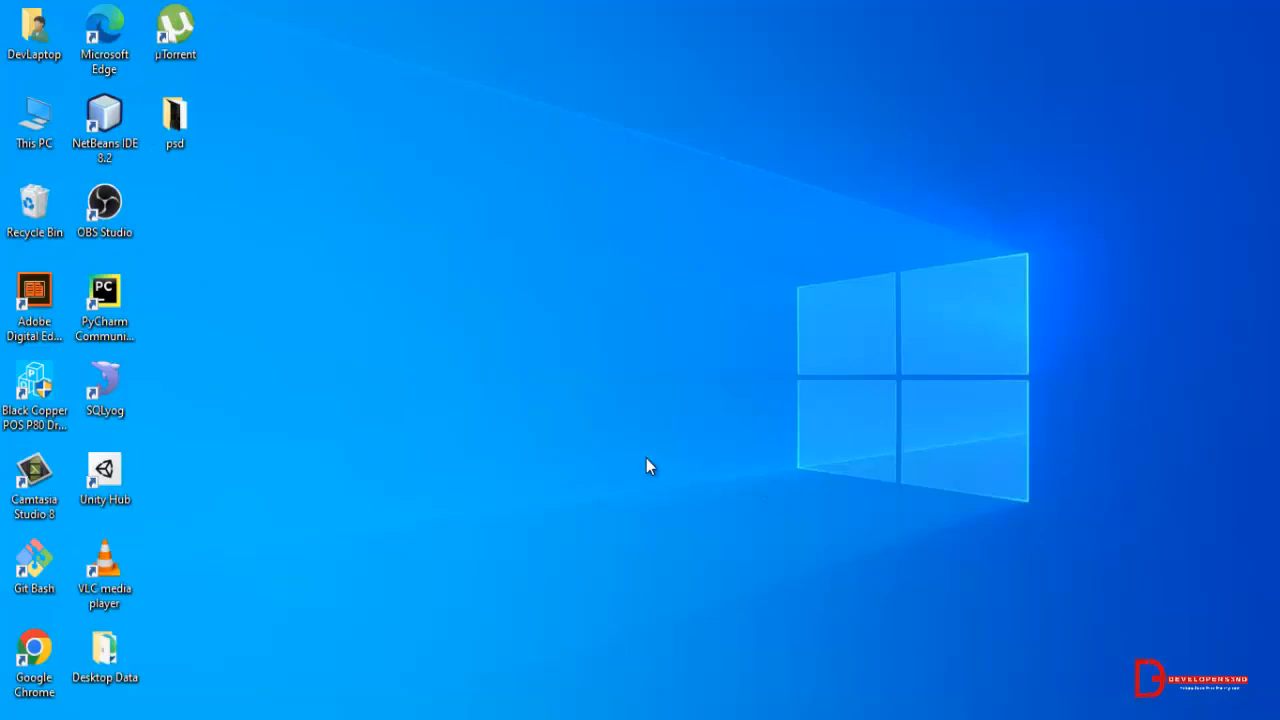
{"action": "double_click", "coordinate": [204, 138]}
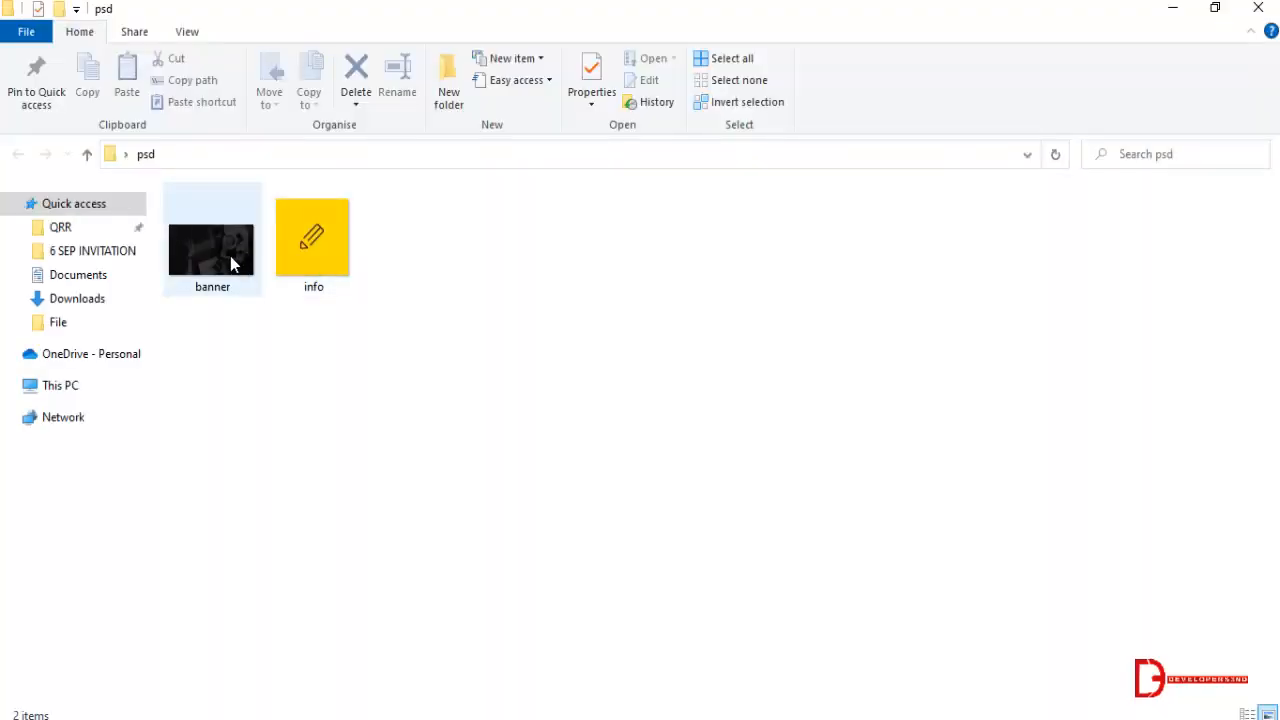
{"action": "double_click", "coordinate": [232, 263]}
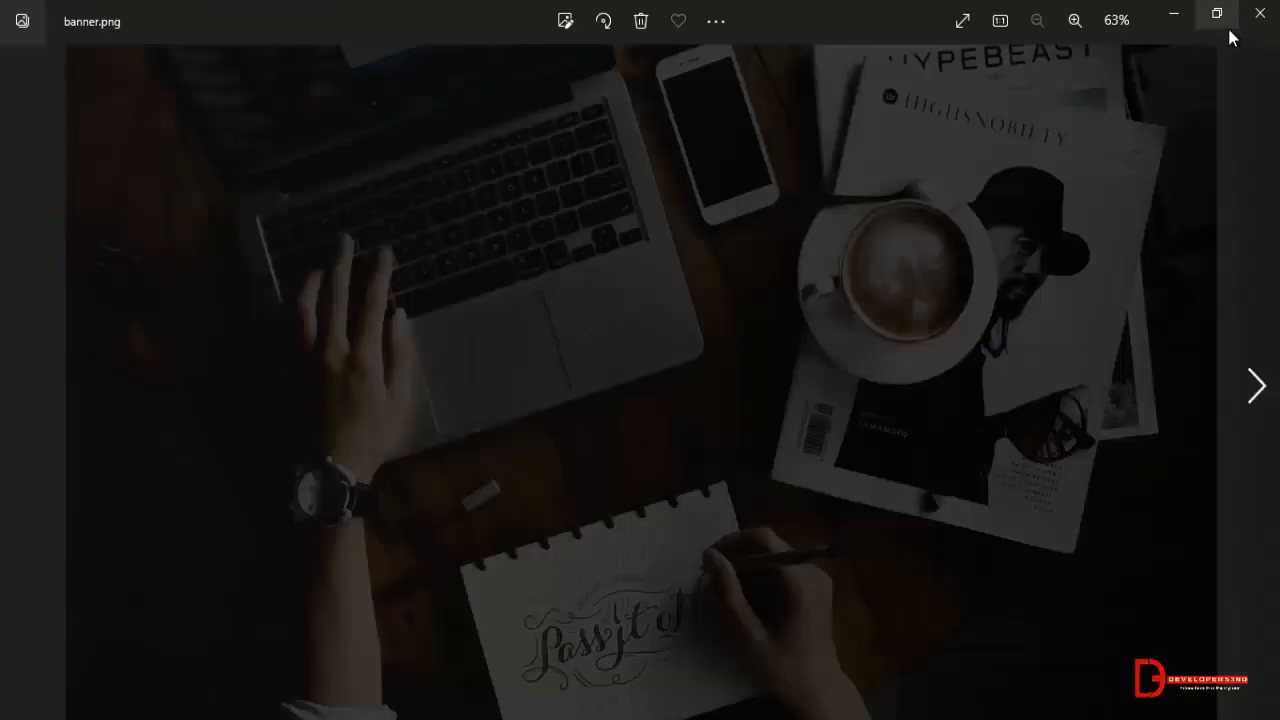
{"action": "left_click", "coordinate": [1260, 13]}
{"action": "left_click", "coordinate": [300, 260]}
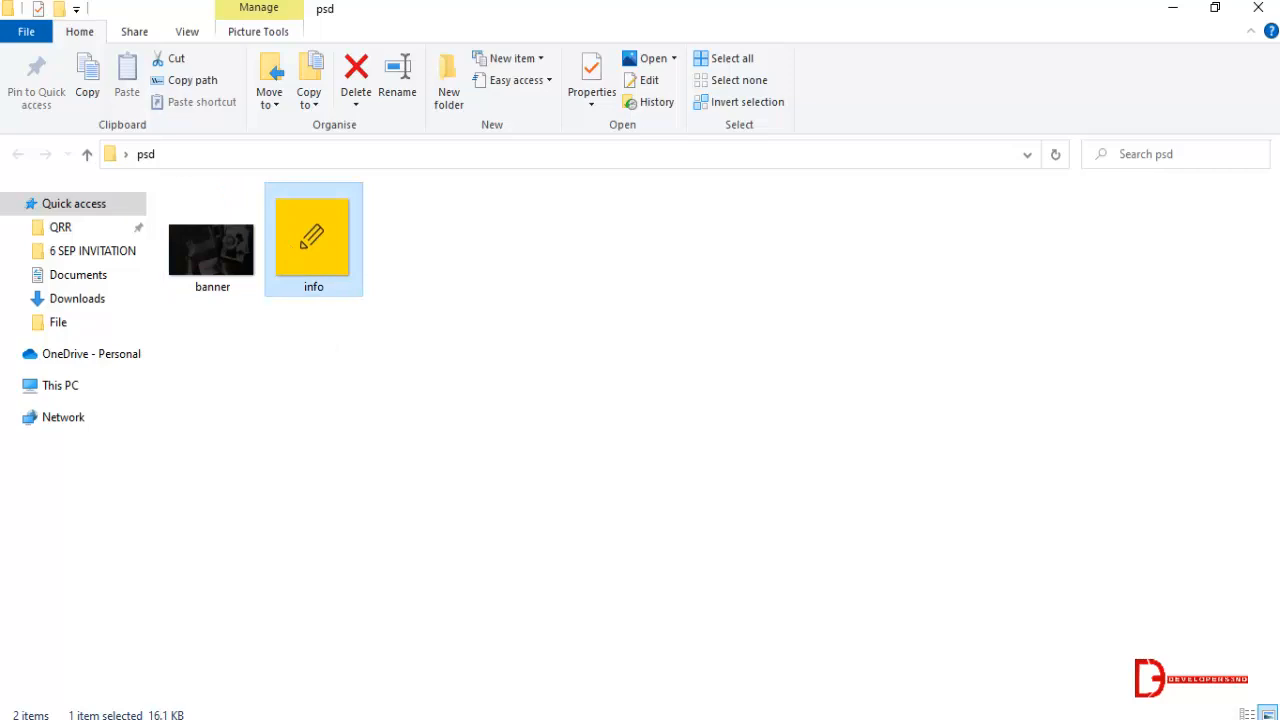
{"action": "left_click", "coordinate": [1259, 8]}
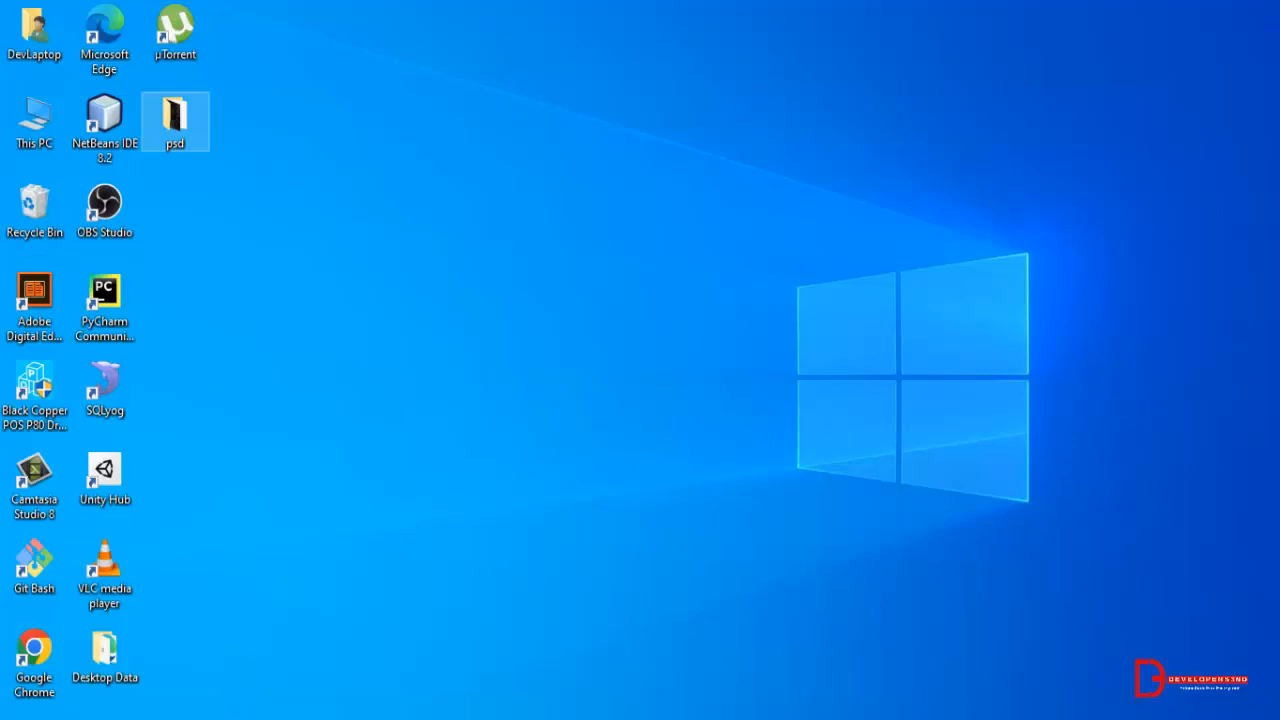
Switch to Microsoft Edge and open the Themes directory of wordpress.org in a new tab.
{"action": "left_click", "coordinate": [191, 718]}
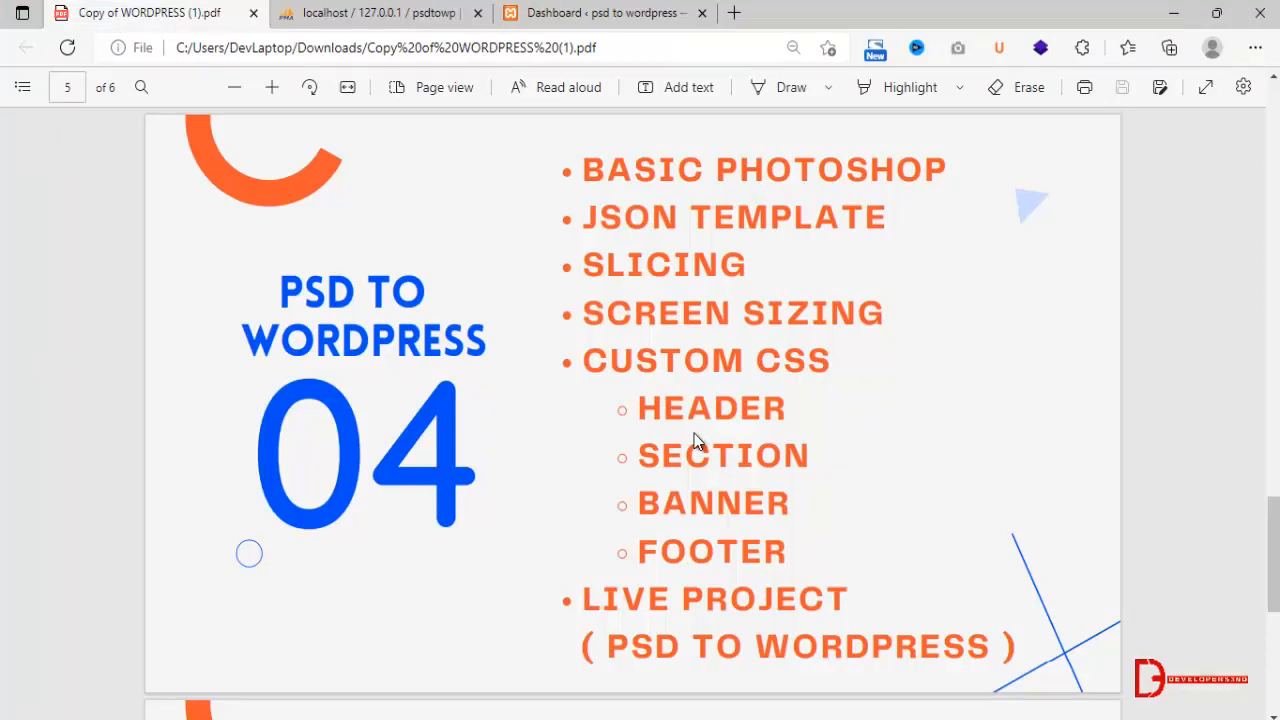
{"action": "left_click", "coordinate": [636, 7]}
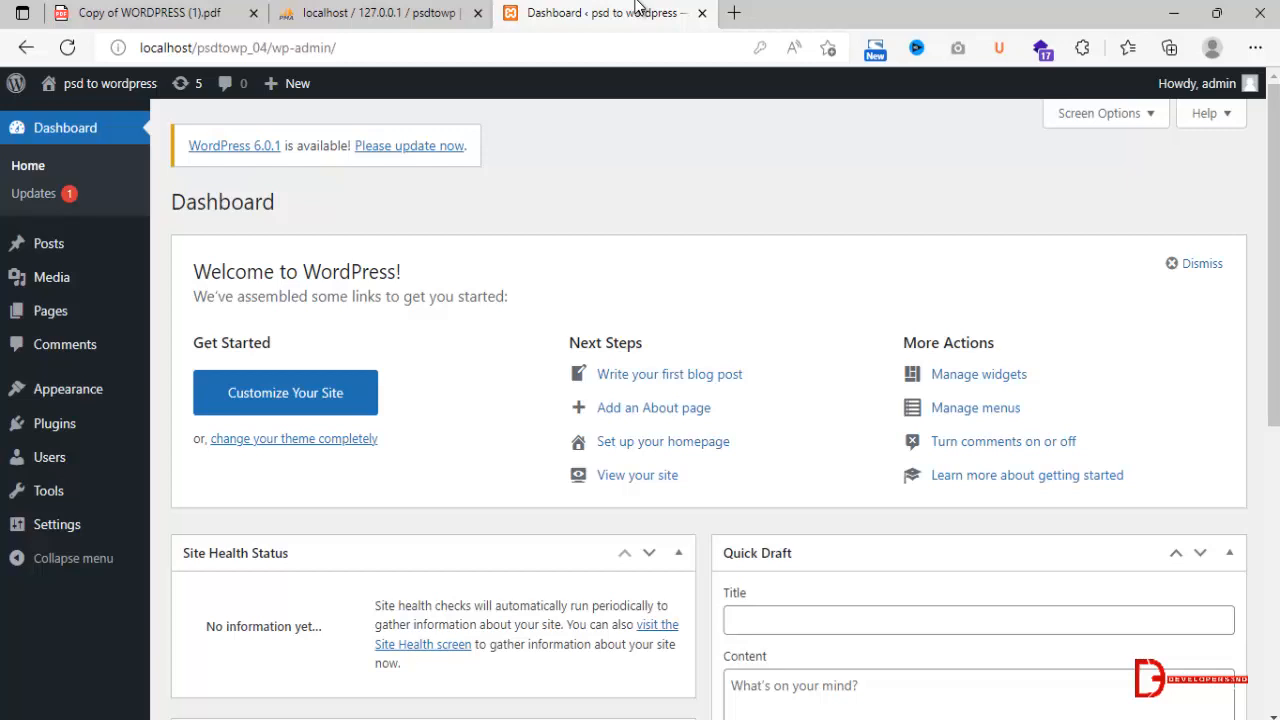
{"action": "left_click", "coordinate": [736, 13]}
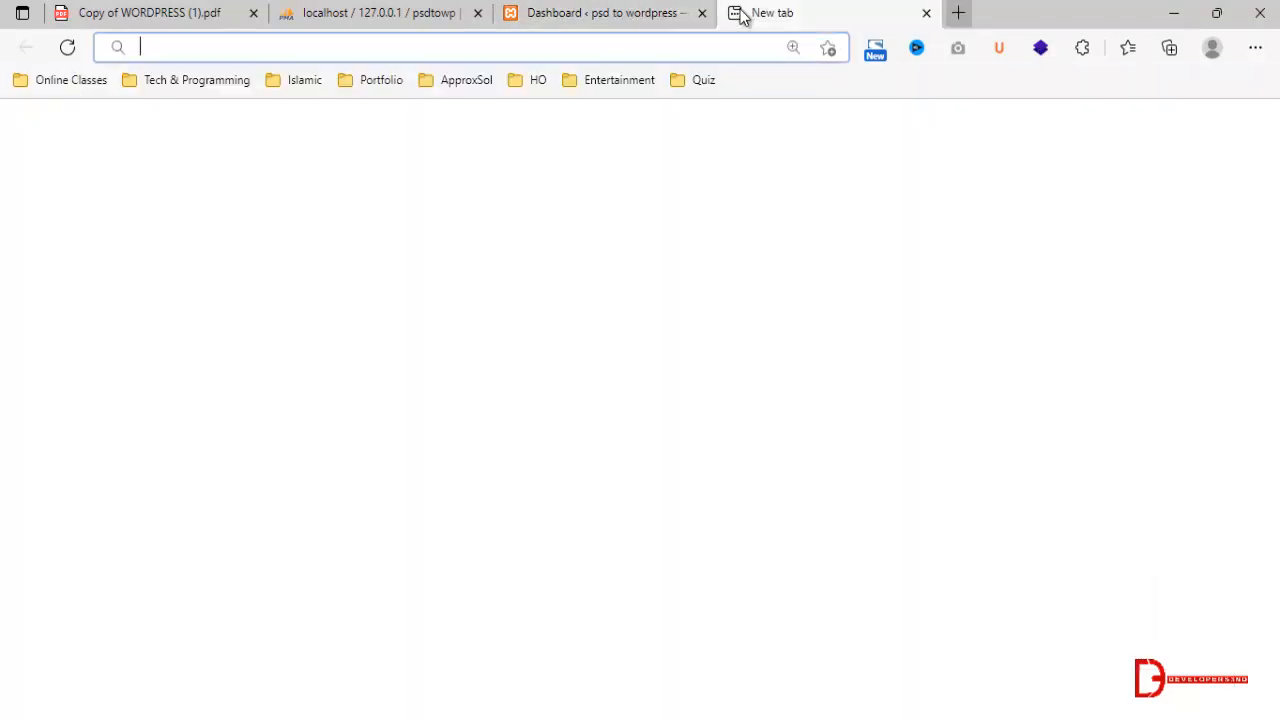
{"action": "type", "text": "wordpress.org"}
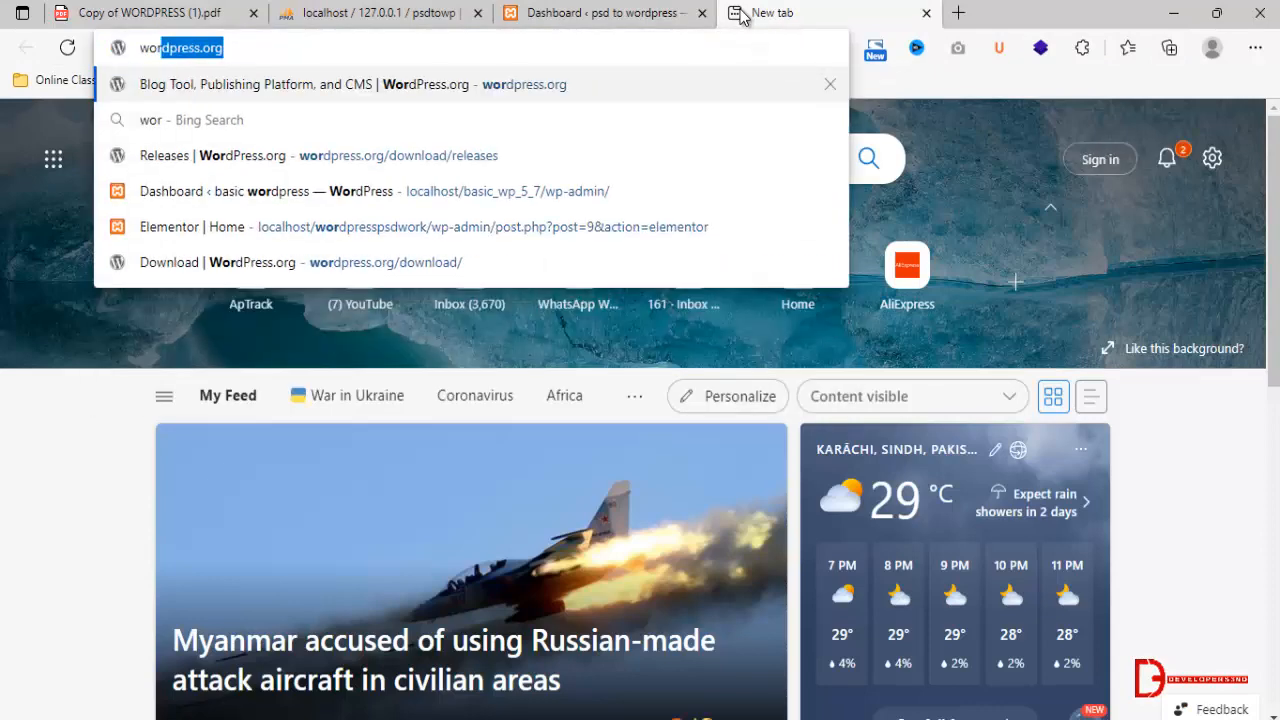
{"action": "key", "text": "Return"}
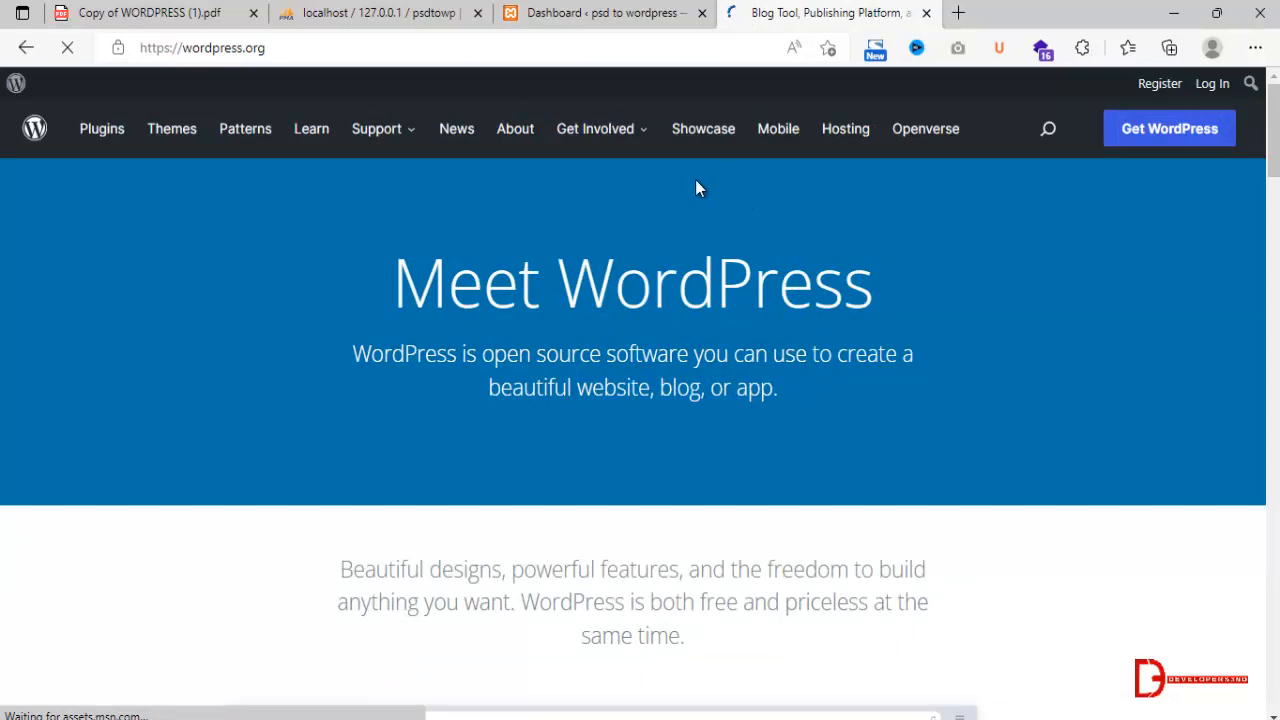
{"action": "left_click", "coordinate": [188, 160]}
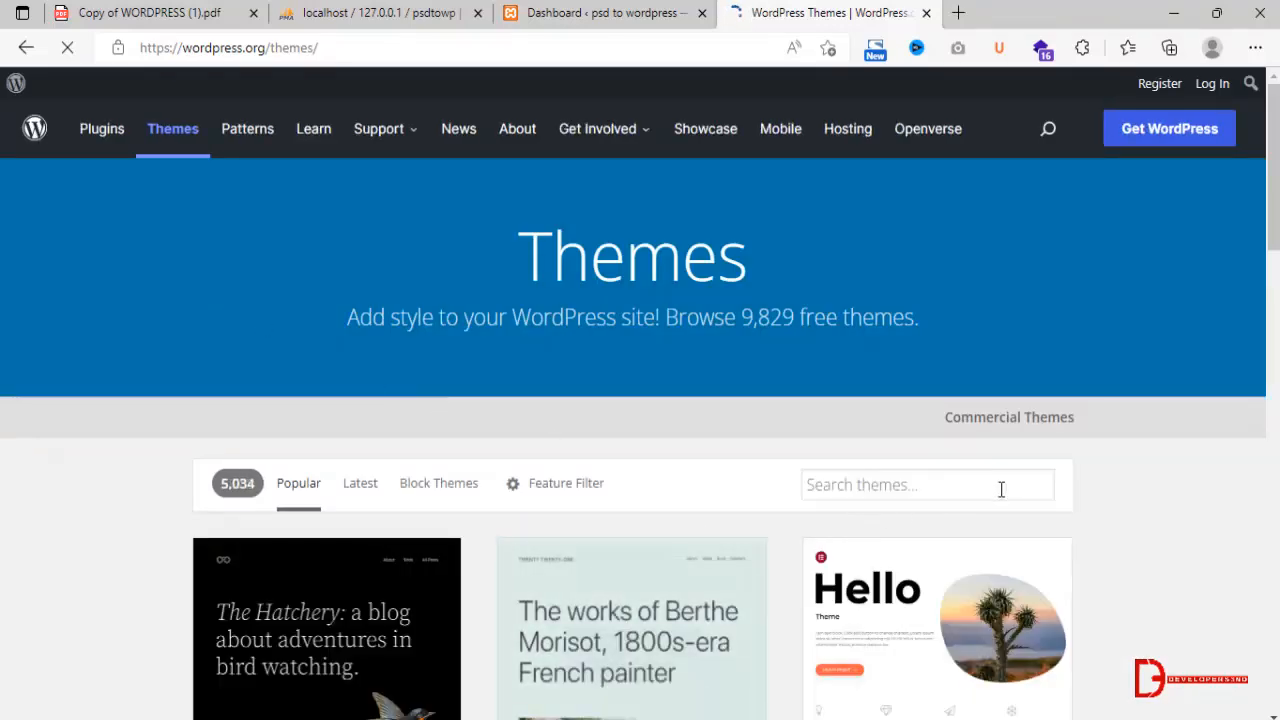
Browse the popular themes in the WordPress theme directory and locate the Hello Elementor theme.
{"action": "left_click", "coordinate": [998, 489]}
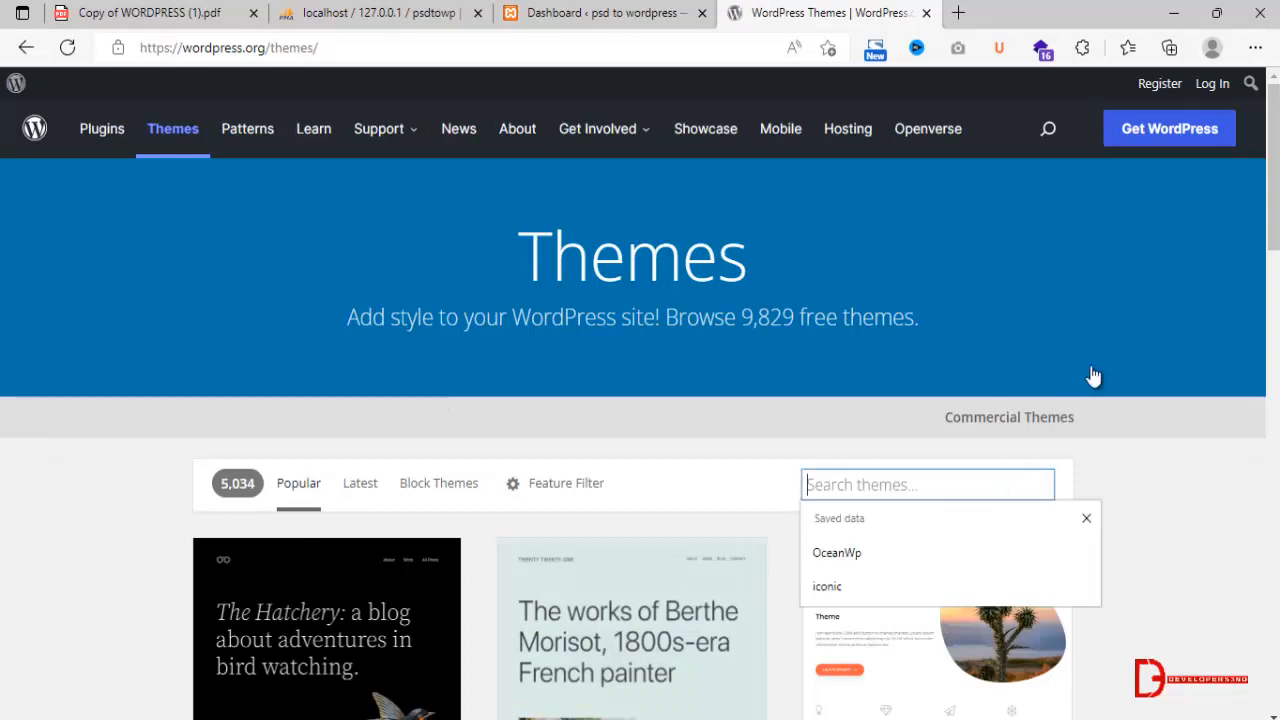
{"action": "left_click", "coordinate": [1132, 497]}
{"action": "scroll", "coordinate": [1260, 280], "scroll_direction": "down", "scroll_amount": 3}
{"action": "scroll", "coordinate": [997, 277], "scroll_direction": "down", "scroll_amount": 1}
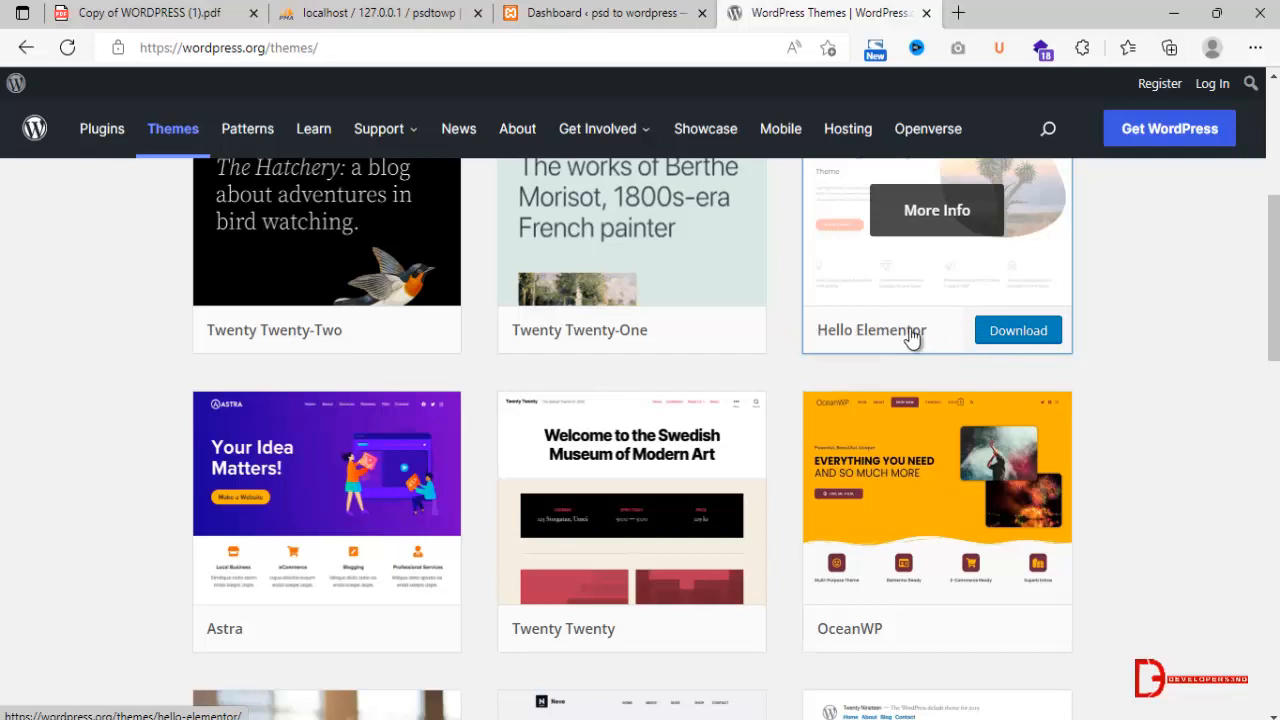
{"action": "scroll", "coordinate": [1100, 283], "scroll_direction": "up", "scroll_amount": 1}
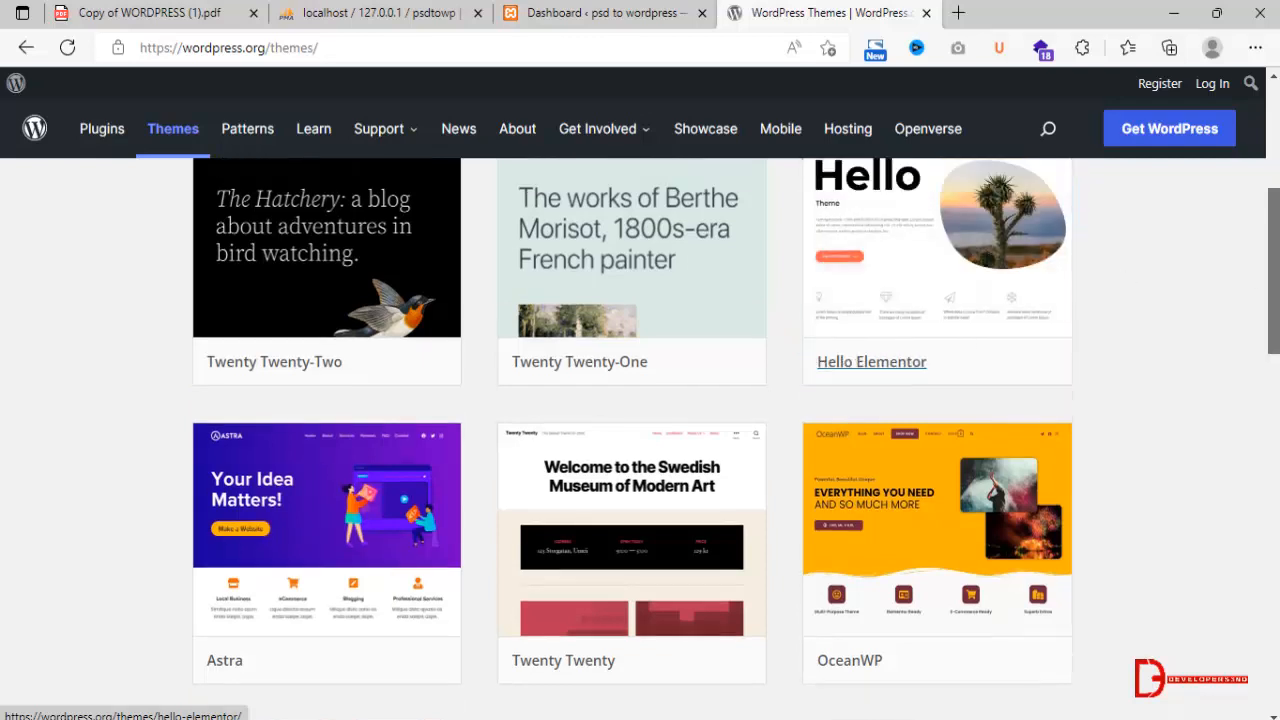
{"action": "scroll", "coordinate": [848, 280], "scroll_direction": "up", "scroll_amount": 3}
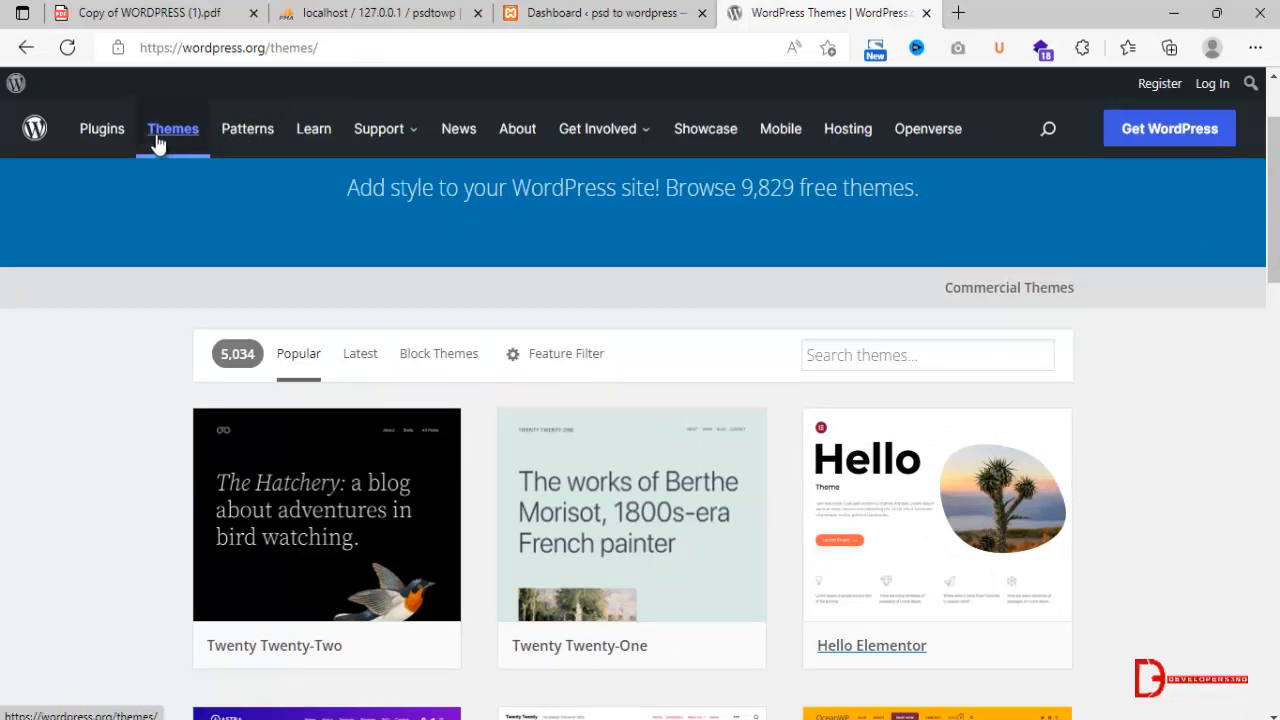
Search the WordPress plugin directory for elementor and review Elementor Website Builder and its addon plugins.
{"action": "left_click", "coordinate": [118, 138]}
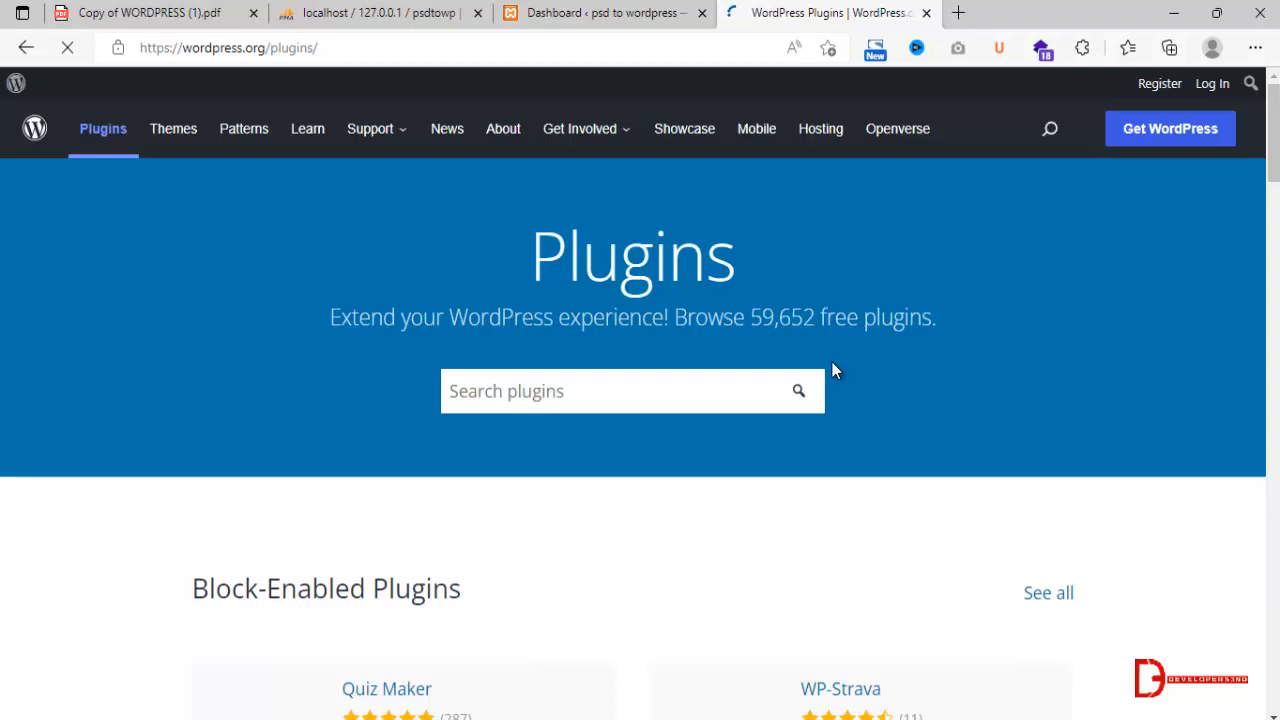
{"action": "left_click", "coordinate": [722, 387]}
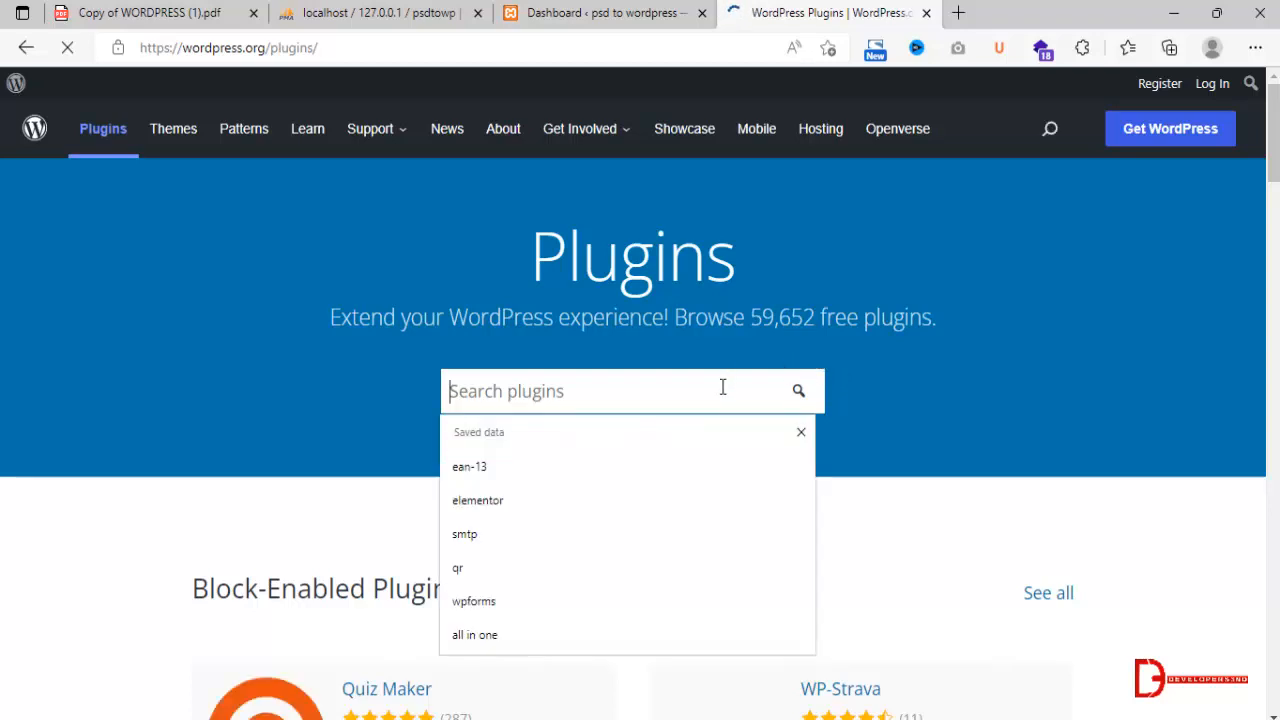
{"action": "type", "text": "elemento"}
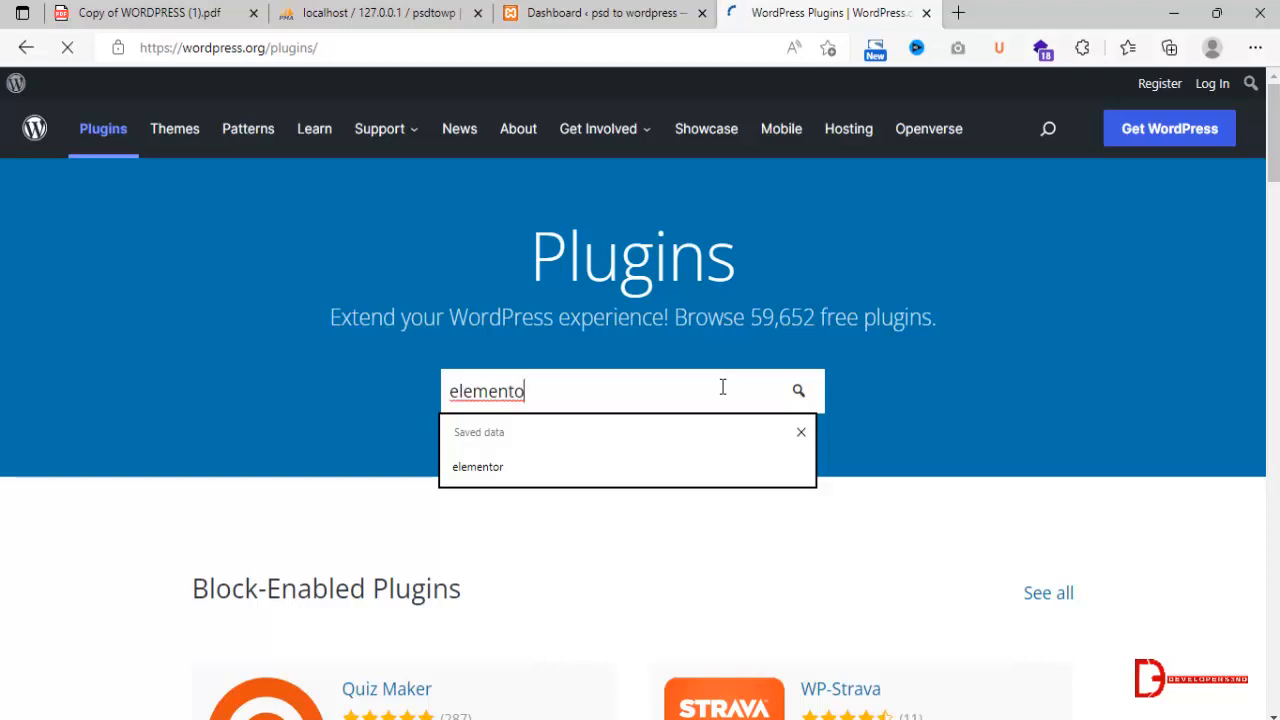
{"action": "type", "text": "r"}
{"action": "left_click", "coordinate": [799, 399]}
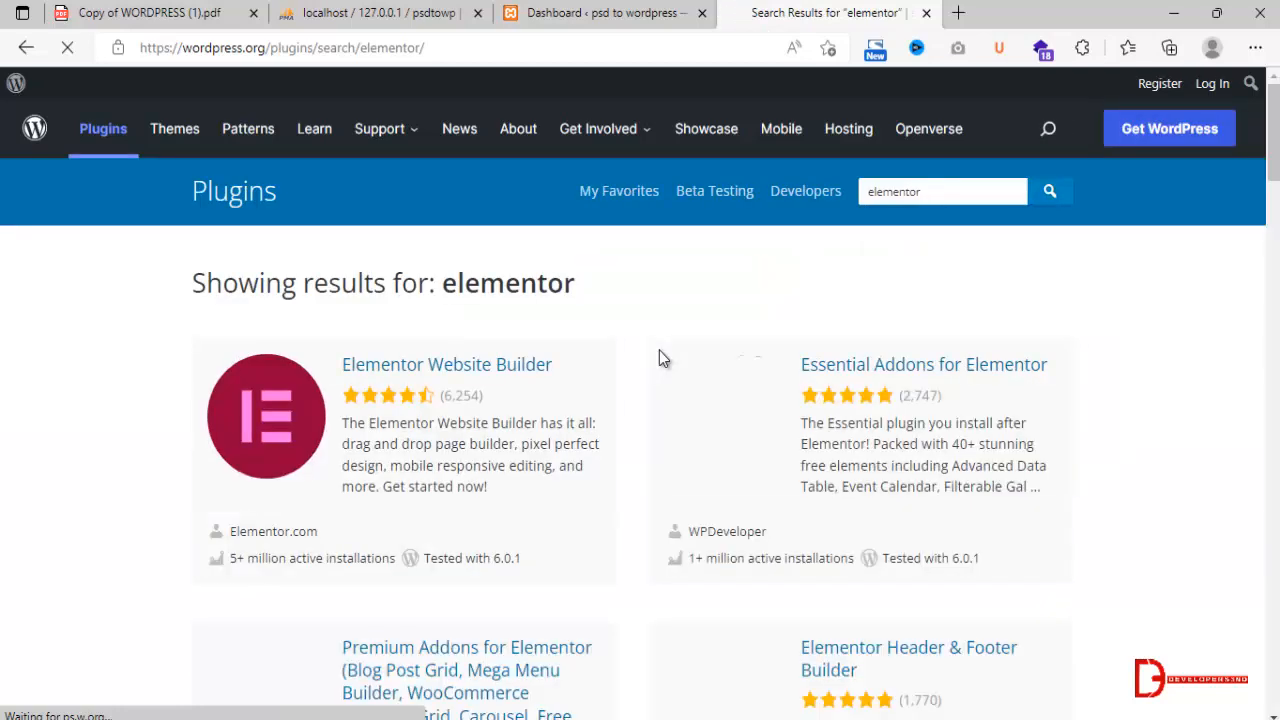
{"action": "triple_click", "coordinate": [377, 362]}
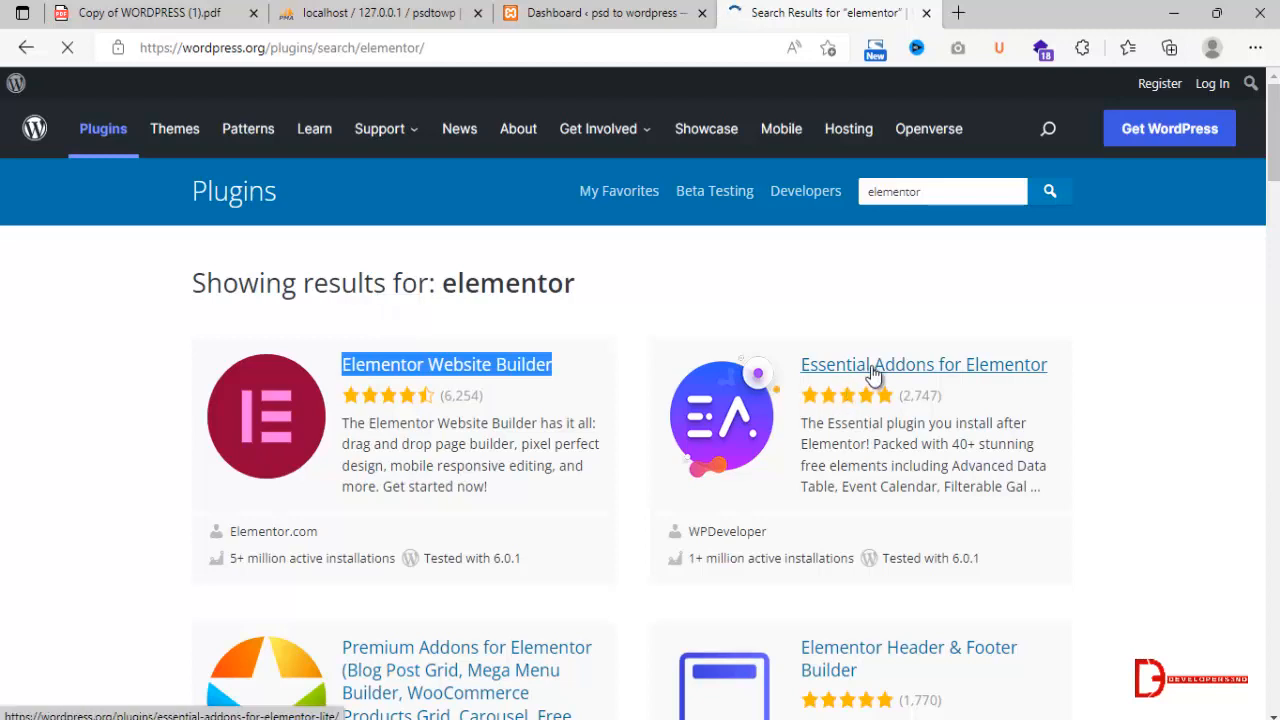
{"action": "scroll", "coordinate": [465, 347], "scroll_direction": "down", "scroll_amount": 3}
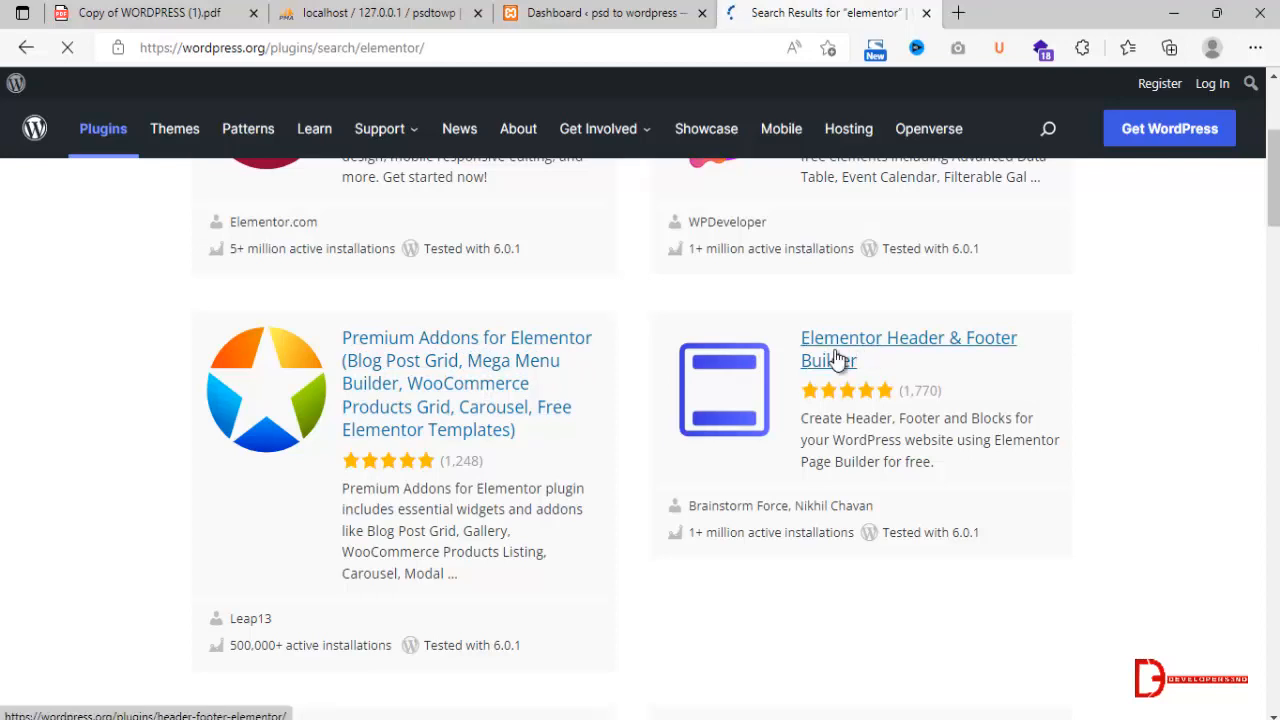
{"action": "scroll", "coordinate": [554, 200], "scroll_direction": "up", "scroll_amount": 3}
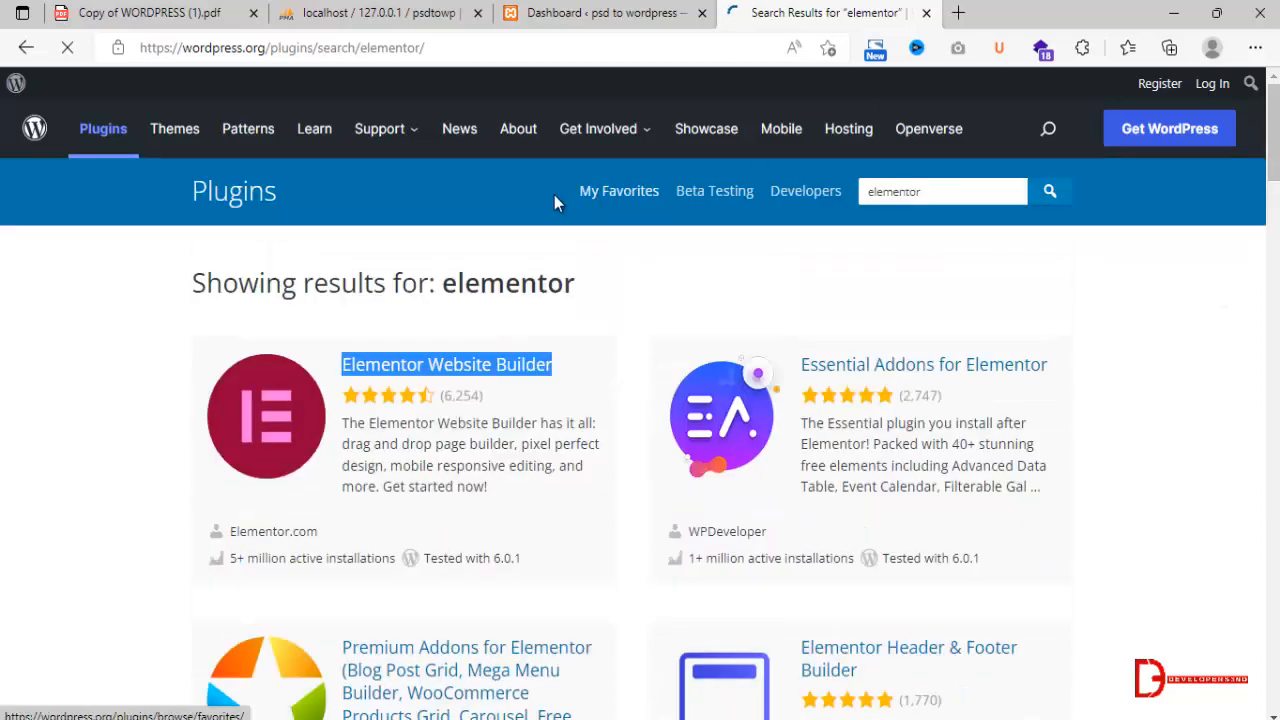
Search the plugin directory for wpforms and examine the WPForms contact form and WP Mail SMTP entries.
{"action": "double_click", "coordinate": [936, 187]}
{"action": "type", "text": "wp"}
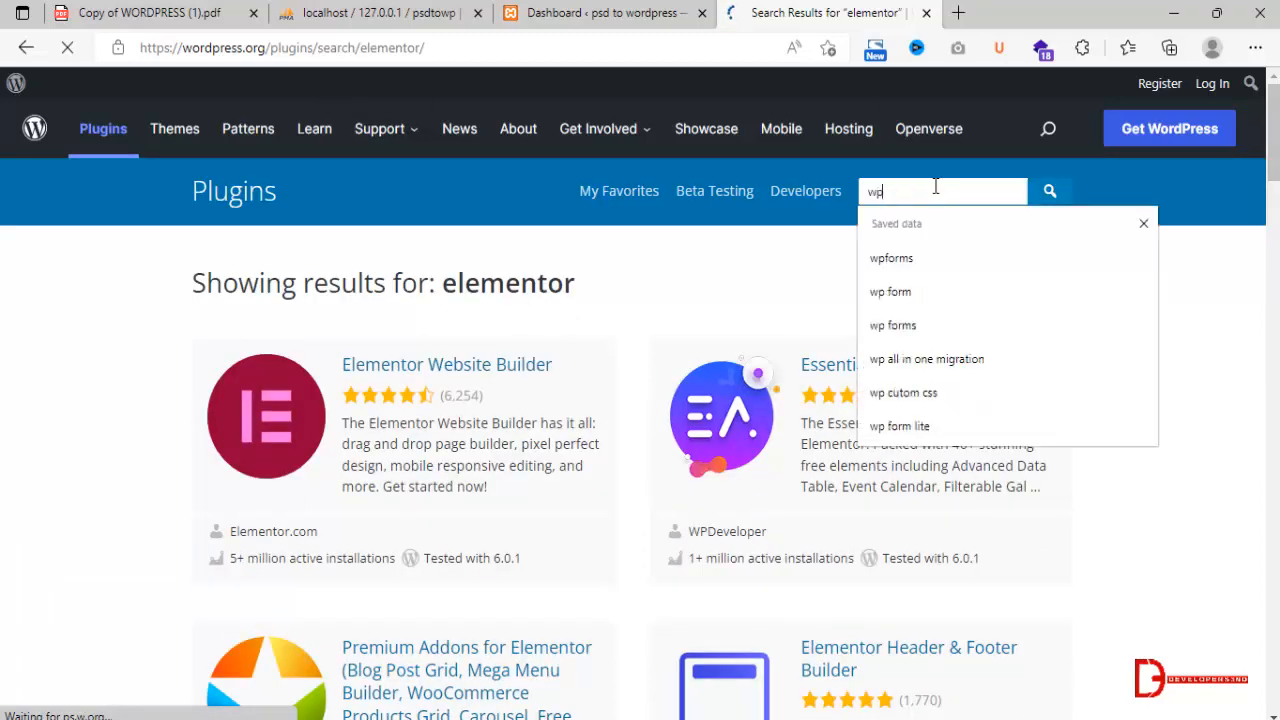
{"action": "type", "text": "forms"}
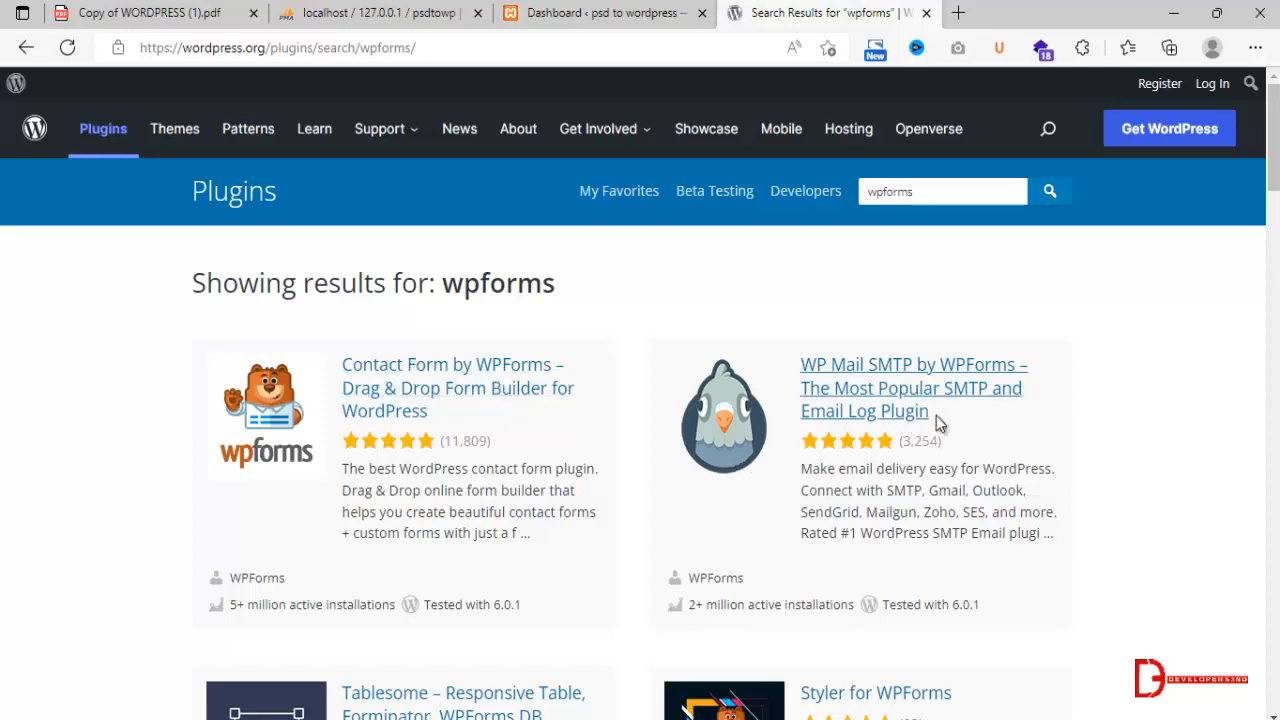
{"action": "left_click_drag", "start_coordinate": [941, 415], "coordinate": [803, 365]}
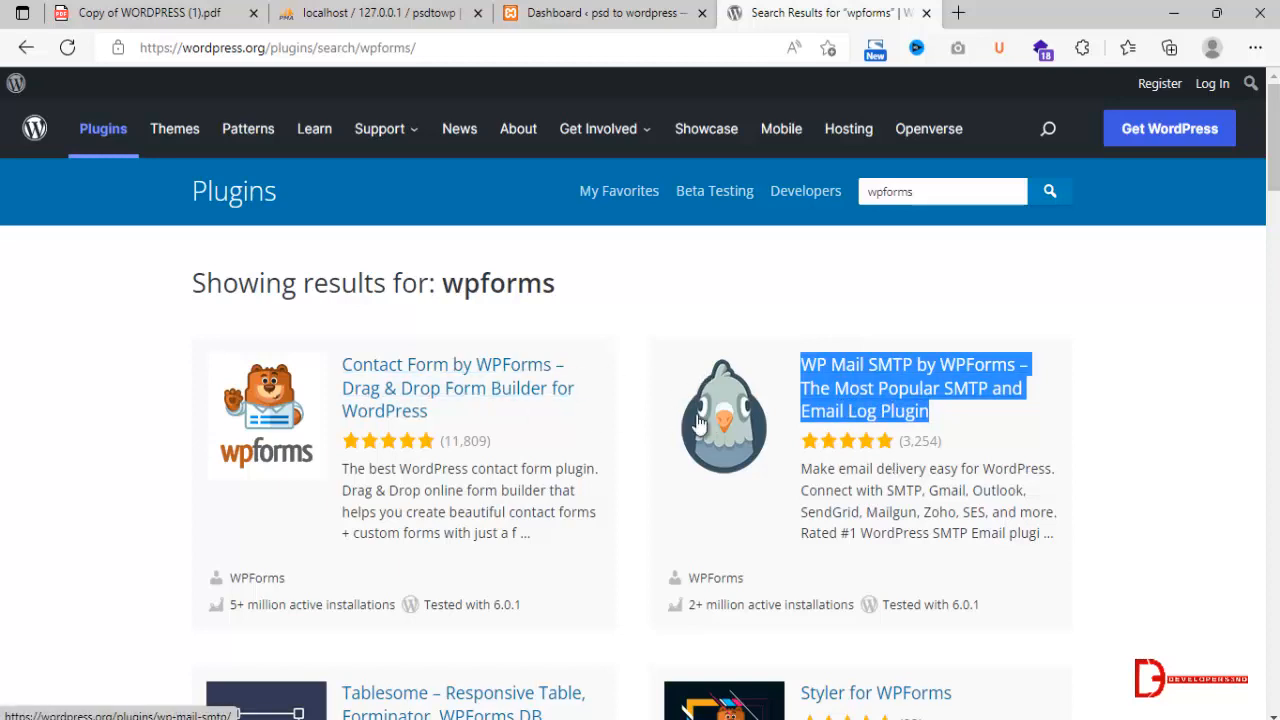
{"action": "left_click", "coordinate": [686, 274]}
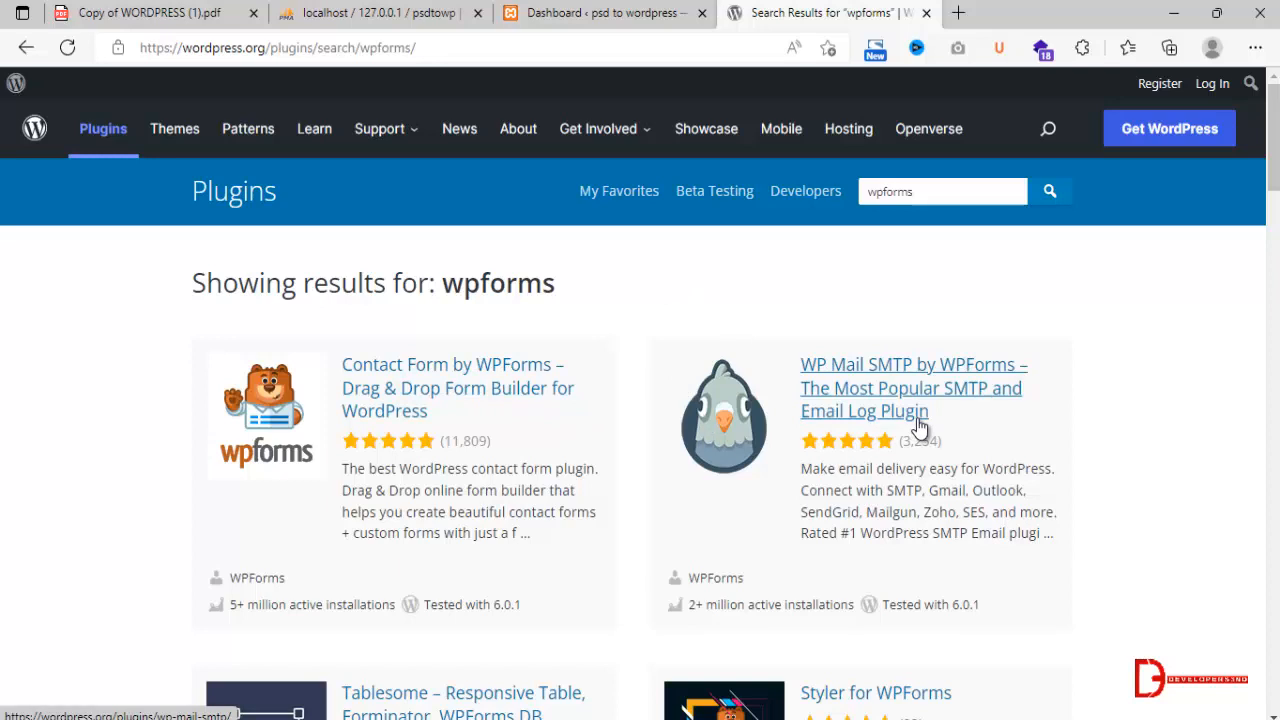
Search the plugin directory for meta slider and look through the slider plugins listed.
{"action": "double_click", "coordinate": [952, 187]}
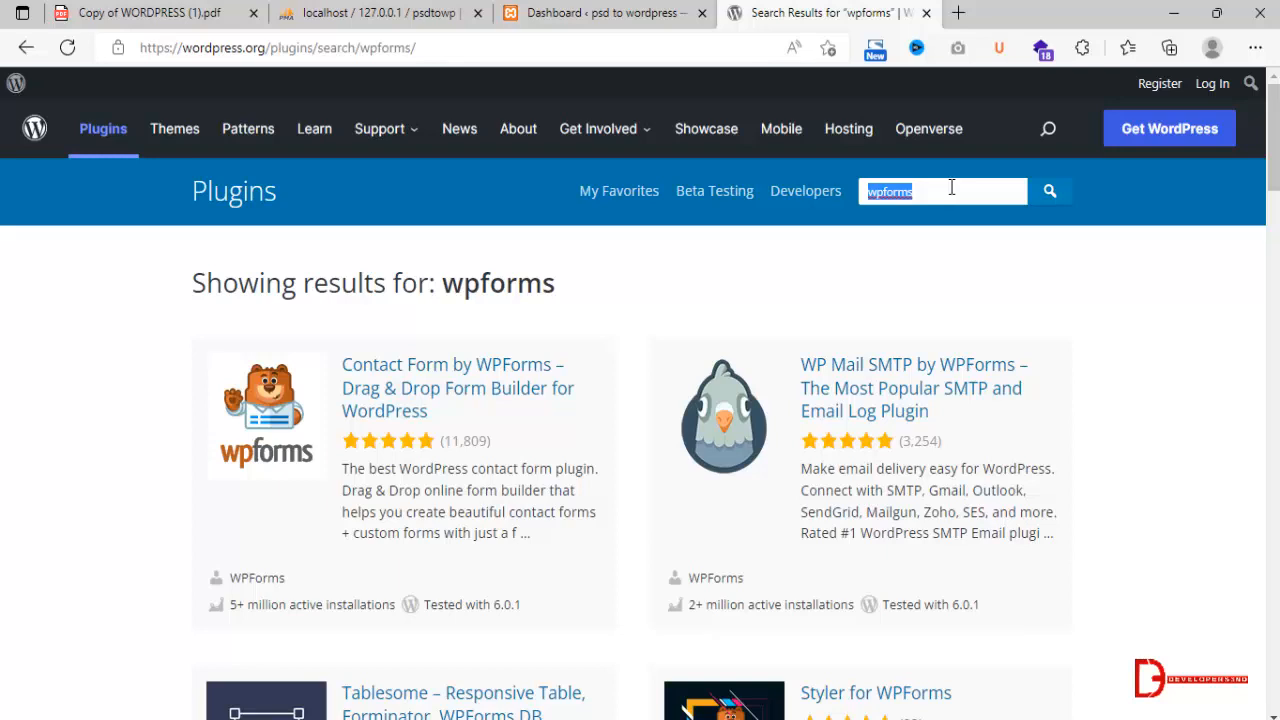
{"action": "type", "text": "meta"}
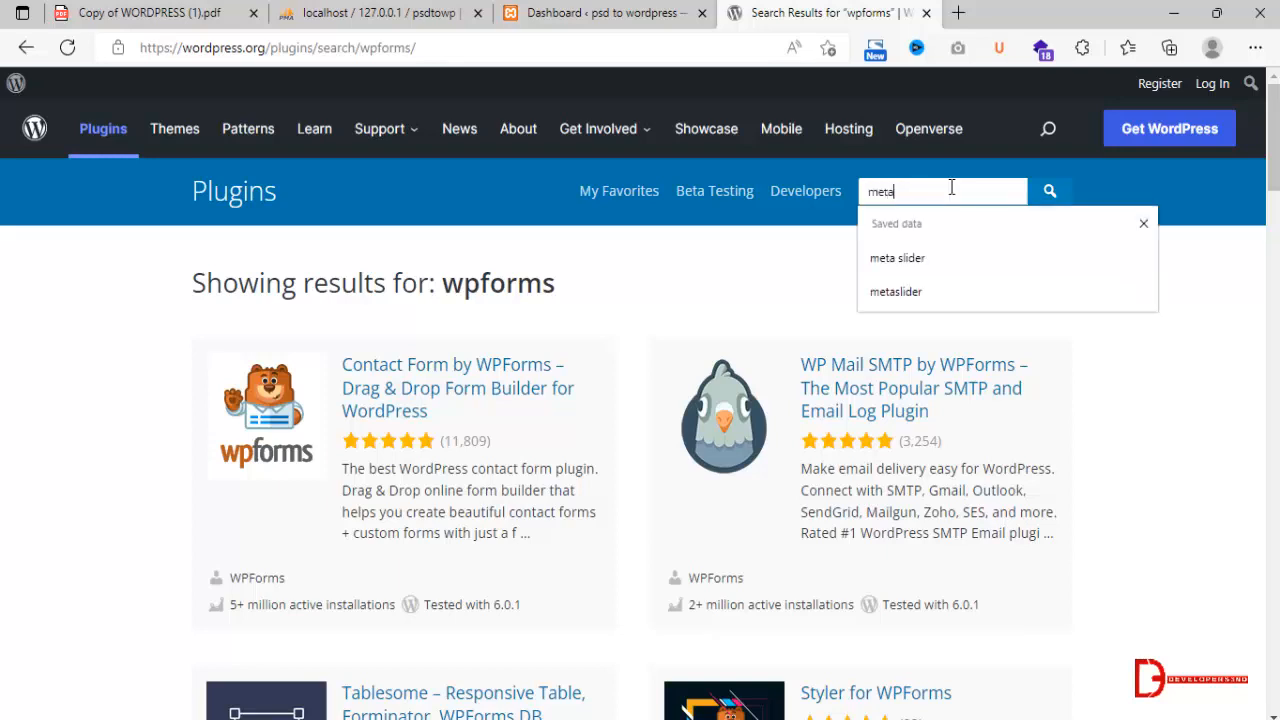
{"action": "key", "text": "Down"}
{"action": "key", "text": "Return"}
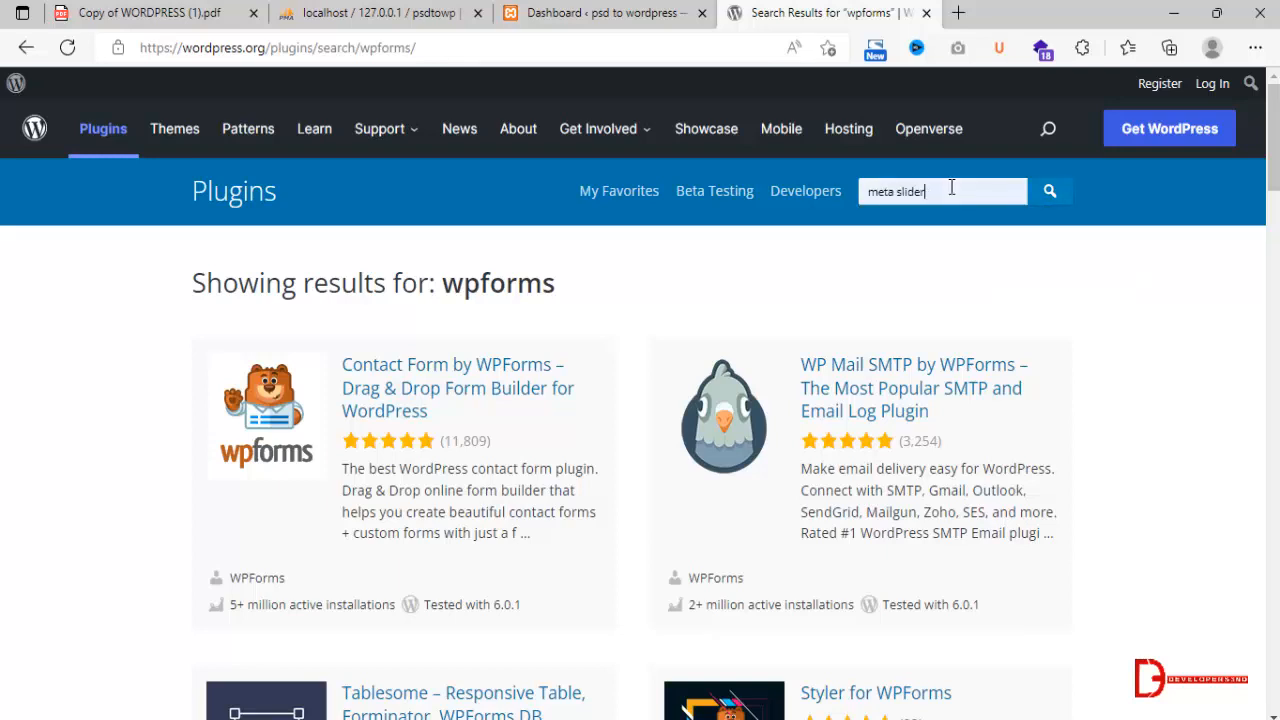
{"action": "left_click", "coordinate": [1052, 194]}
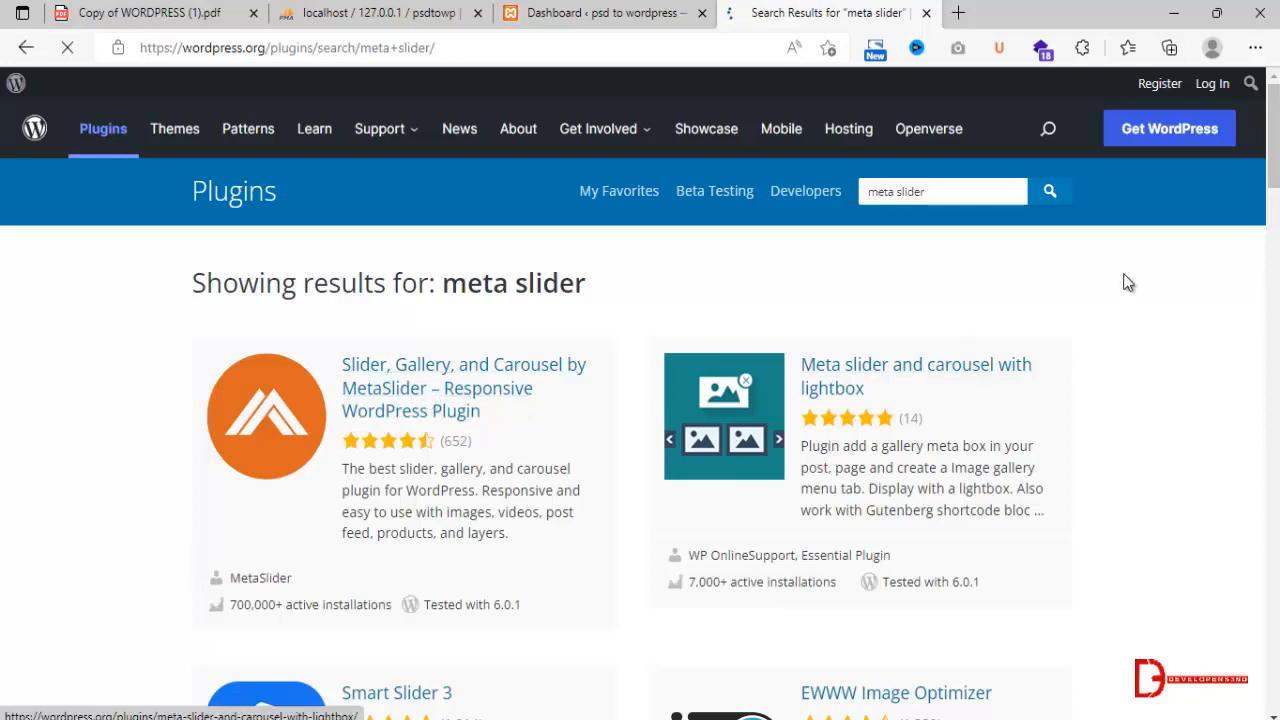
{"action": "scroll", "coordinate": [575, 543], "scroll_direction": "down", "scroll_amount": 2}
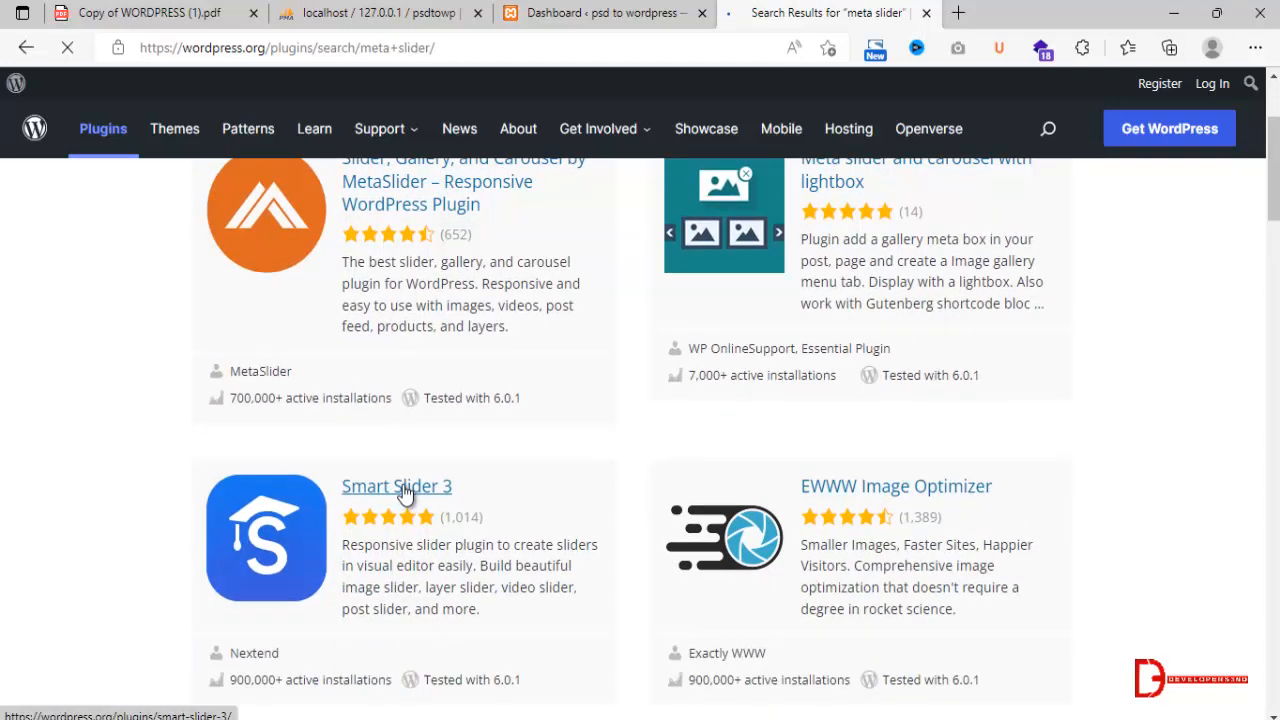
{"action": "scroll", "coordinate": [475, 449], "scroll_direction": "up", "scroll_amount": 2}
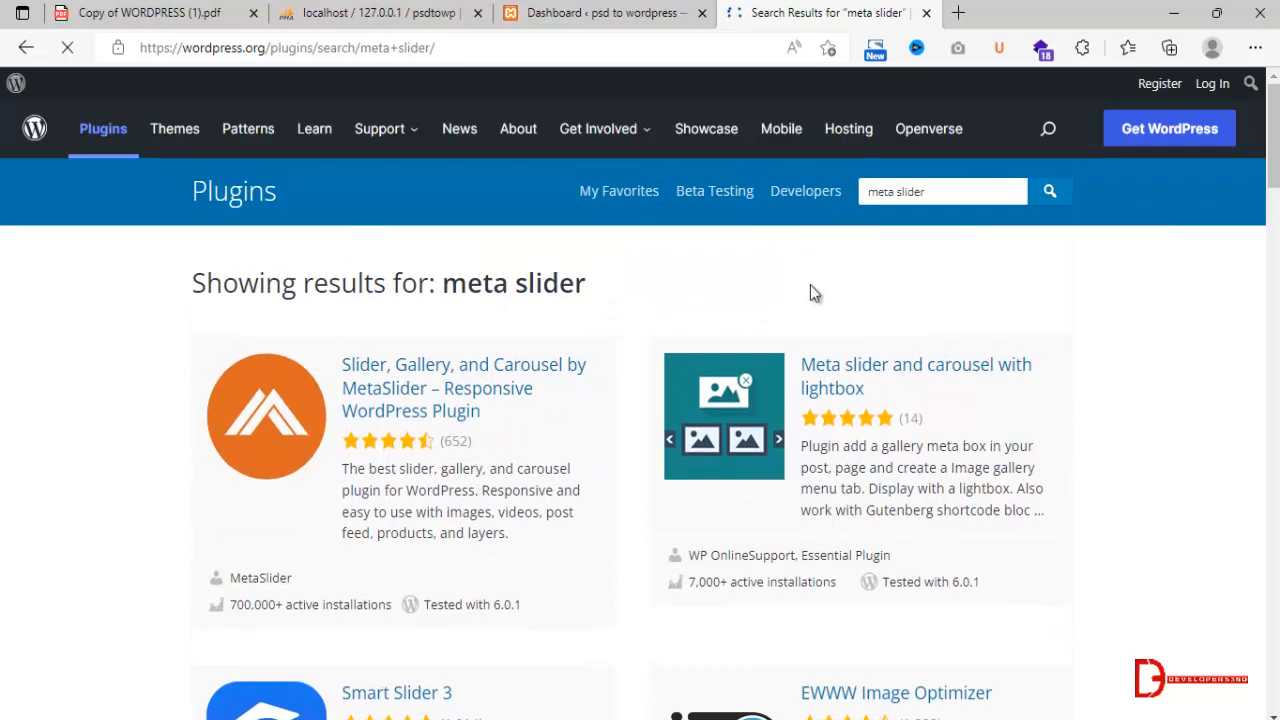
{"action": "double_click", "coordinate": [928, 192]}
In the local psd to wordpress site's dashboard, move the Hello world! post to the trash.
{"action": "left_click", "coordinate": [600, 12]}
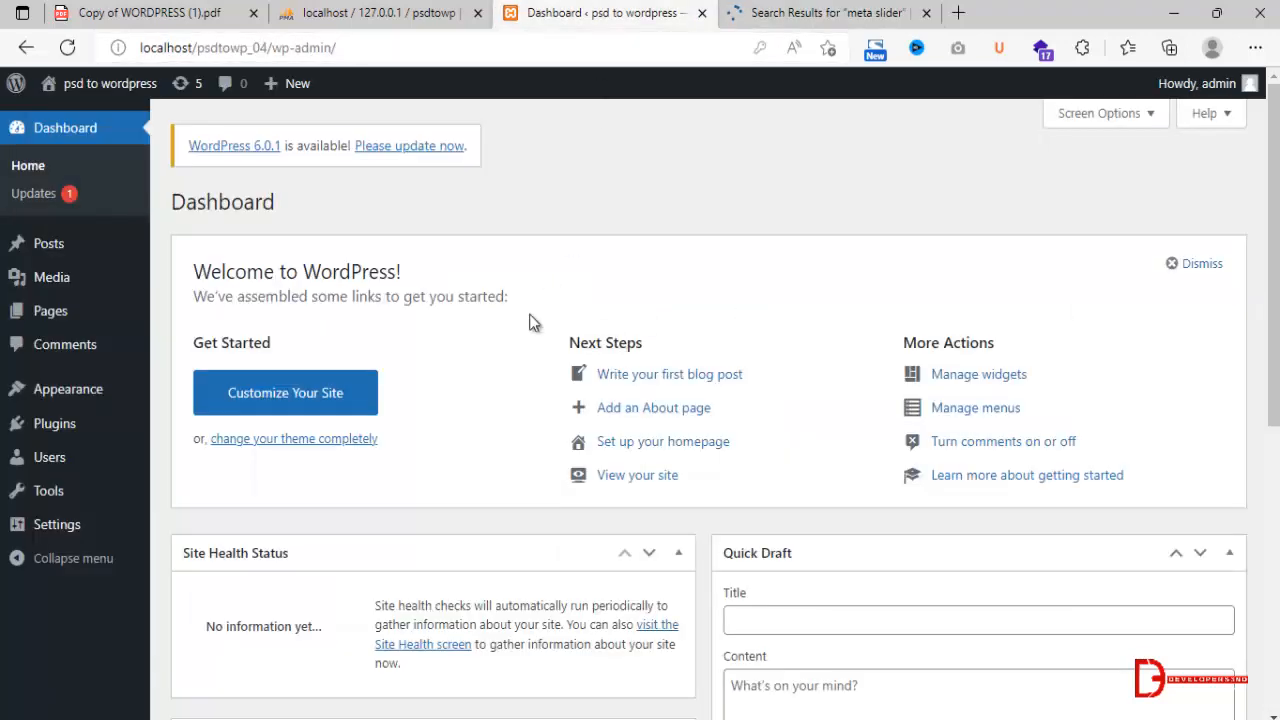
{"action": "mouse_move", "coordinate": [60, 403]}
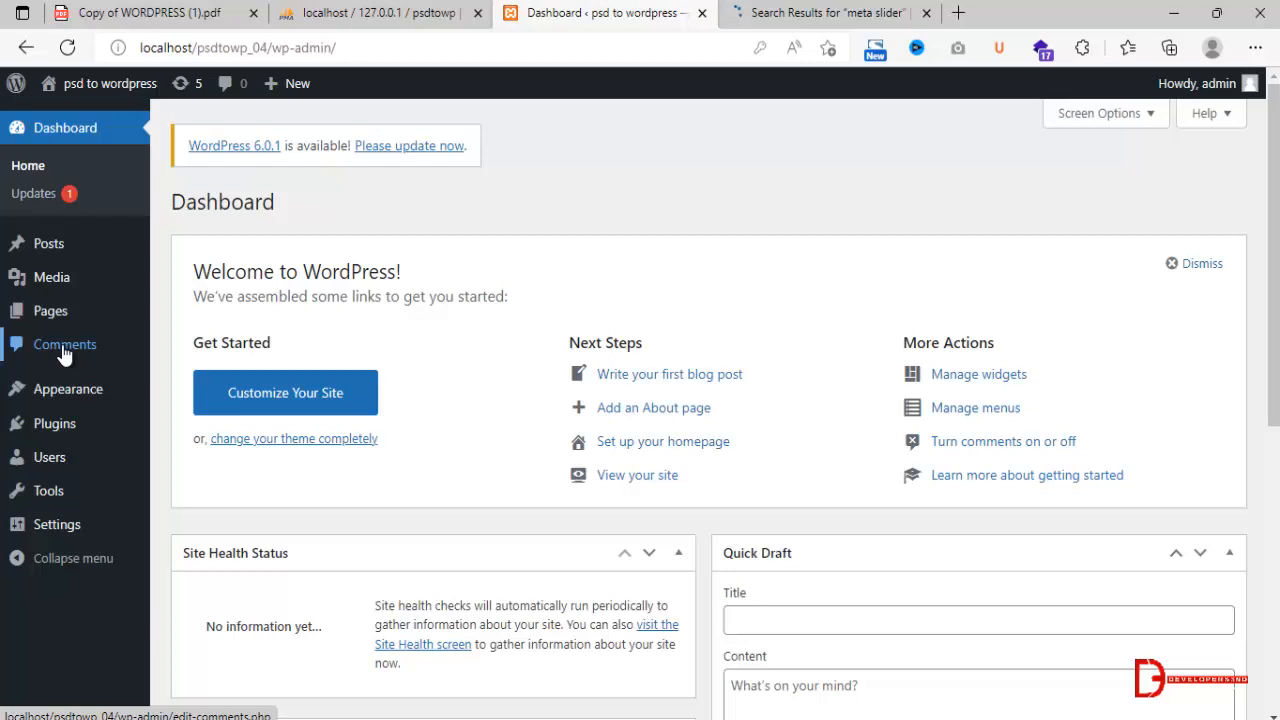
{"action": "left_click", "coordinate": [52, 246]}
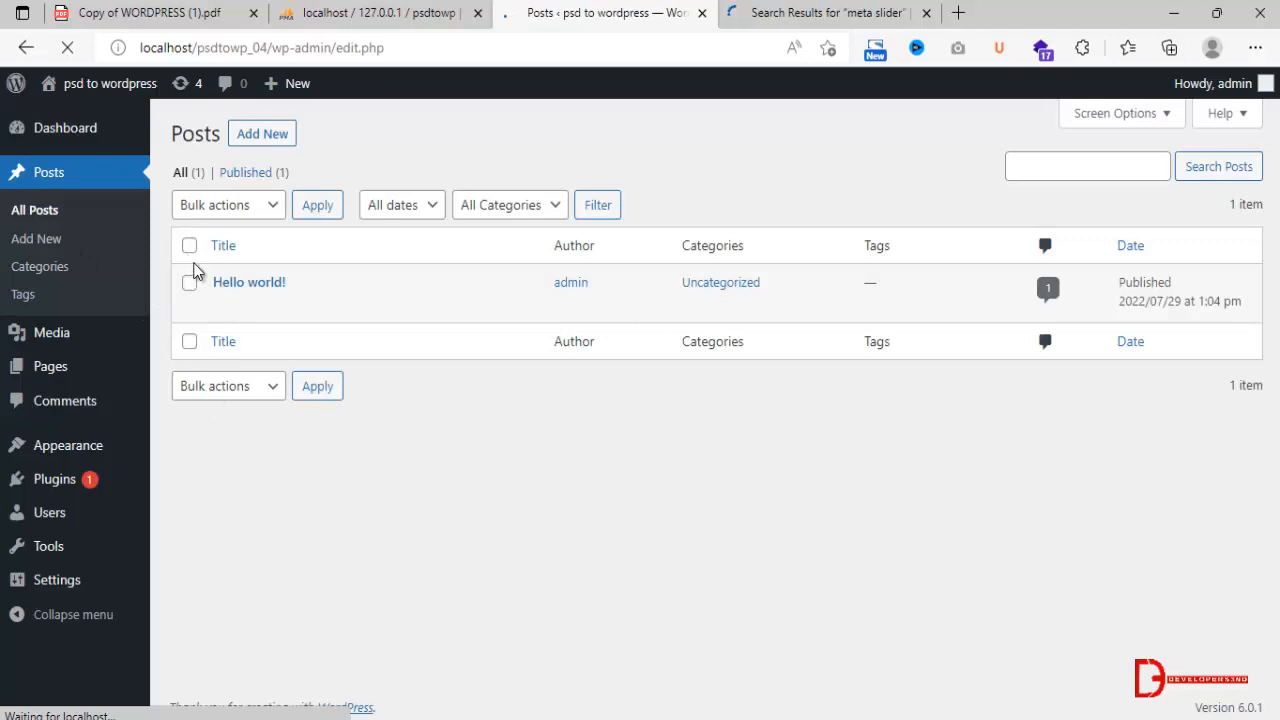
{"action": "left_click", "coordinate": [190, 248]}
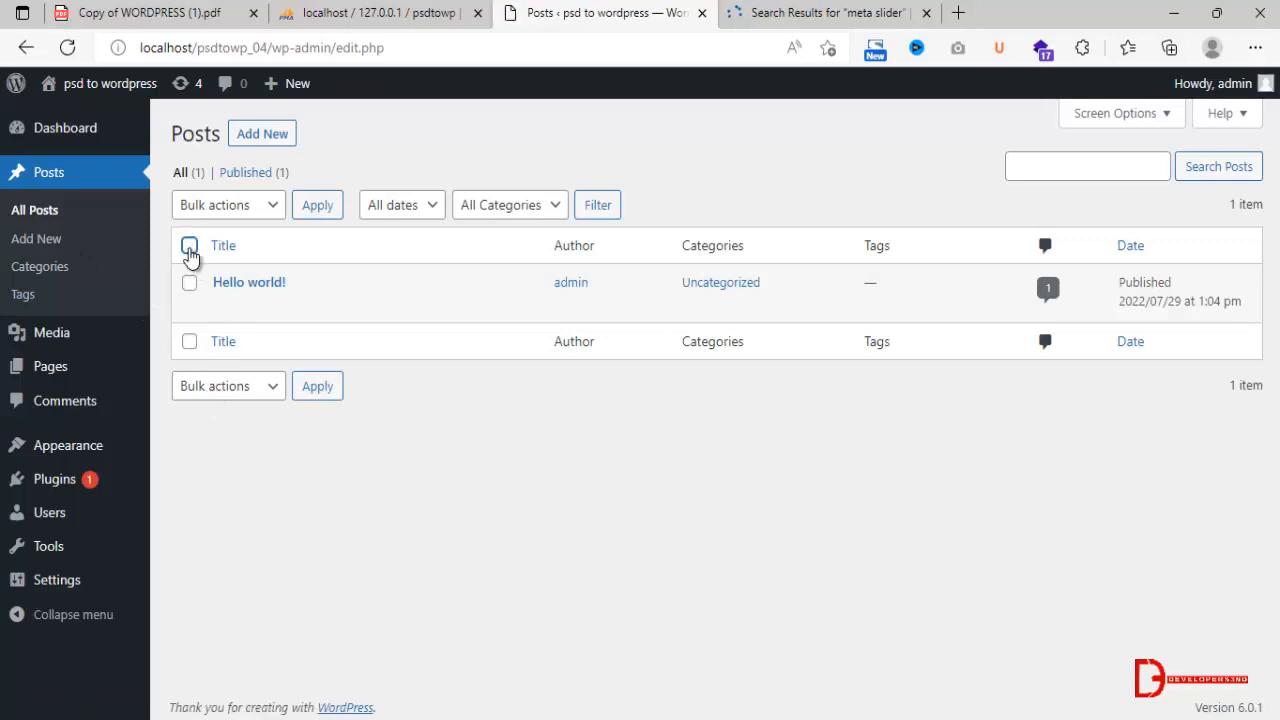
{"action": "left_click", "coordinate": [225, 388]}
{"action": "left_click", "coordinate": [228, 455]}
{"action": "left_click", "coordinate": [320, 392]}
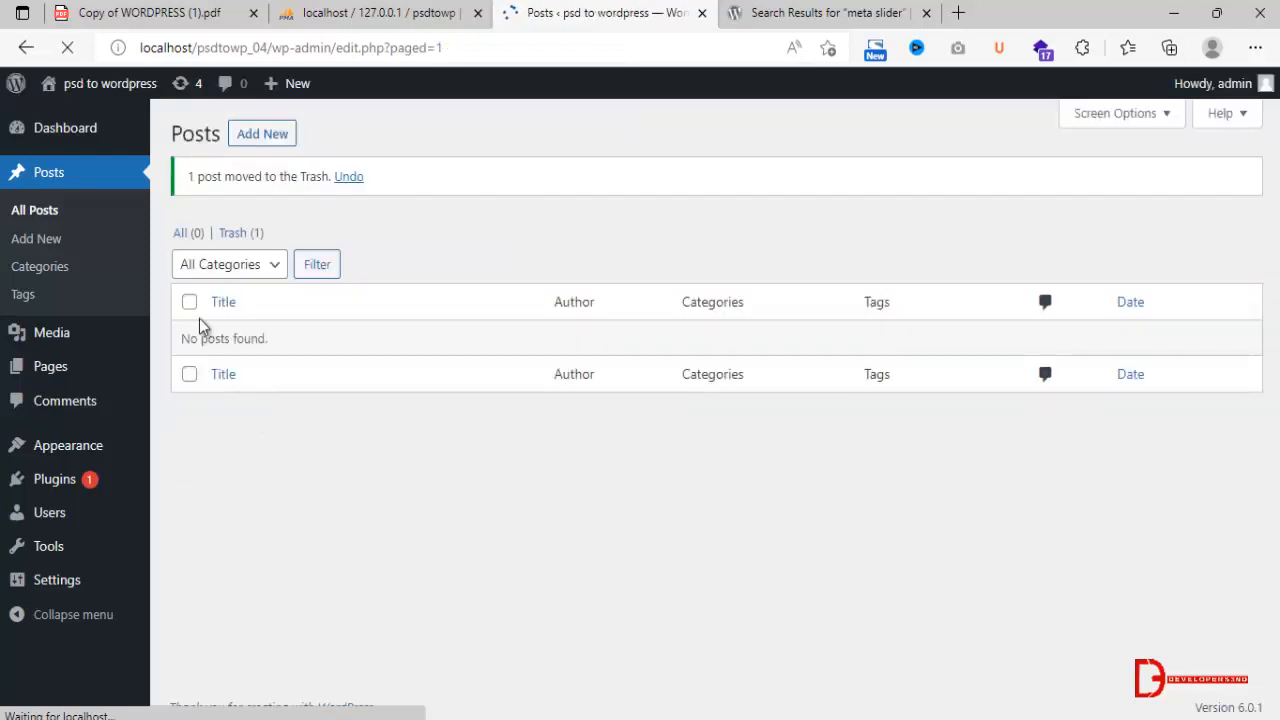
Move the Privacy Policy and Sample Page pages to the trash with a bulk action.
{"action": "left_click", "coordinate": [30, 366]}
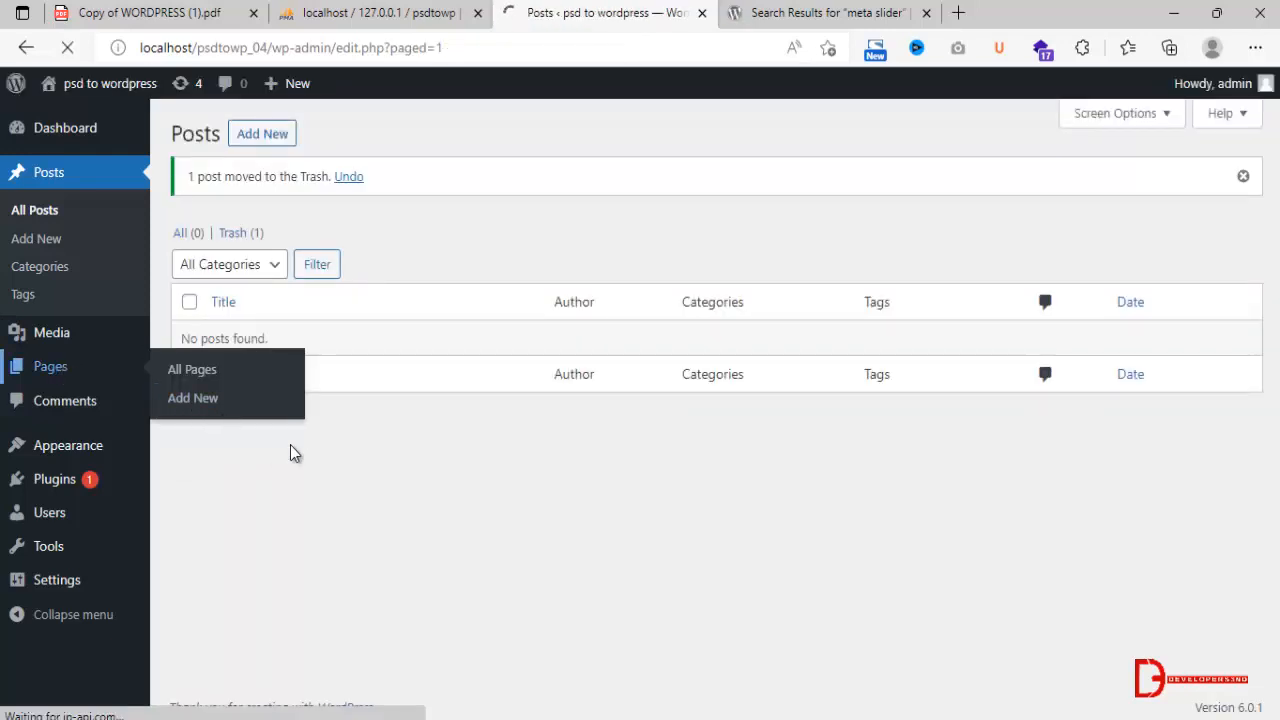
{"action": "left_click", "coordinate": [189, 245]}
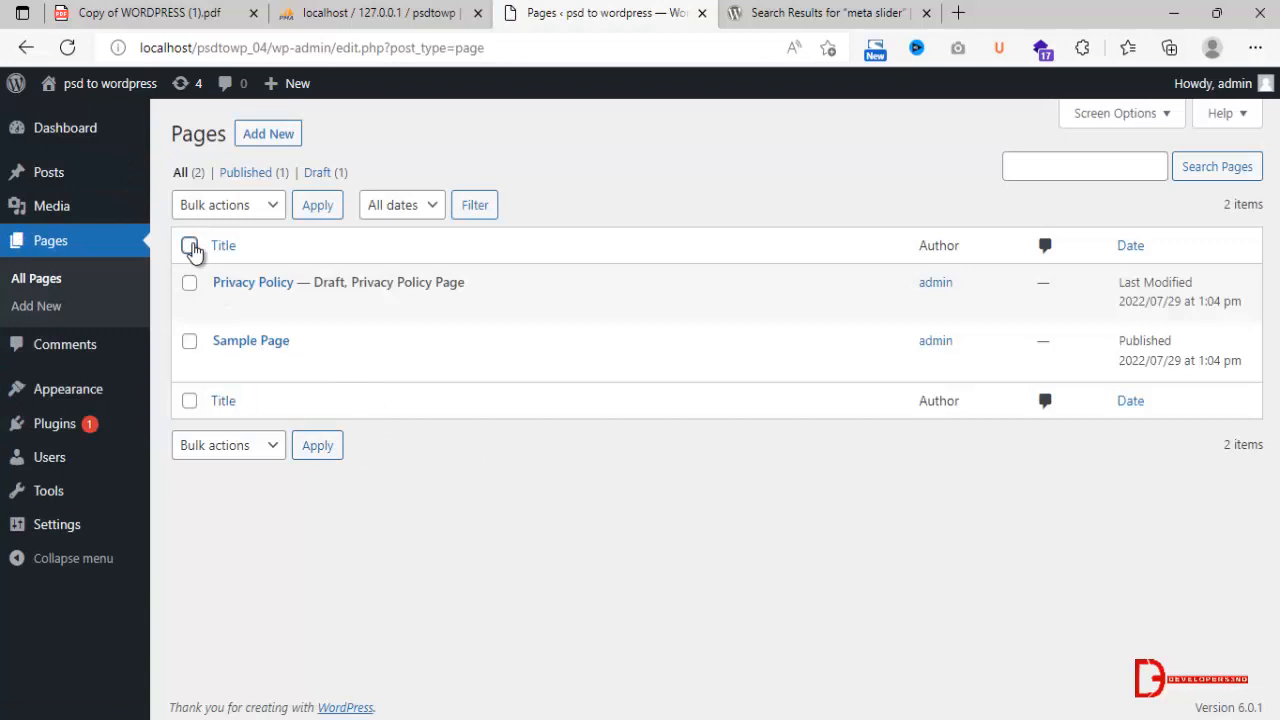
{"action": "left_click", "coordinate": [237, 448]}
{"action": "left_click", "coordinate": [239, 514]}
{"action": "left_click", "coordinate": [317, 445]}
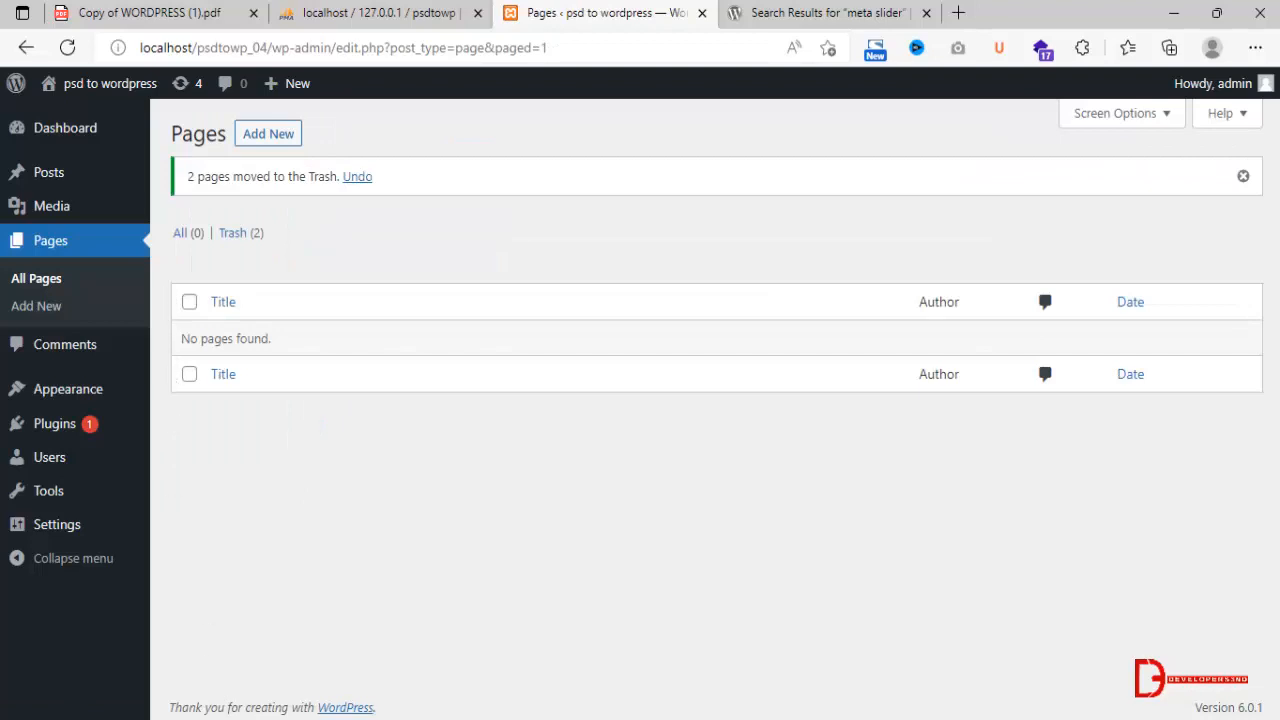
In File Explorer, check the theme and plugin ZIP archives in Desktop data 2022's PSD to Wordpress folder, and return to Microsoft Edge.
{"action": "left_click", "coordinate": [257, 694]}
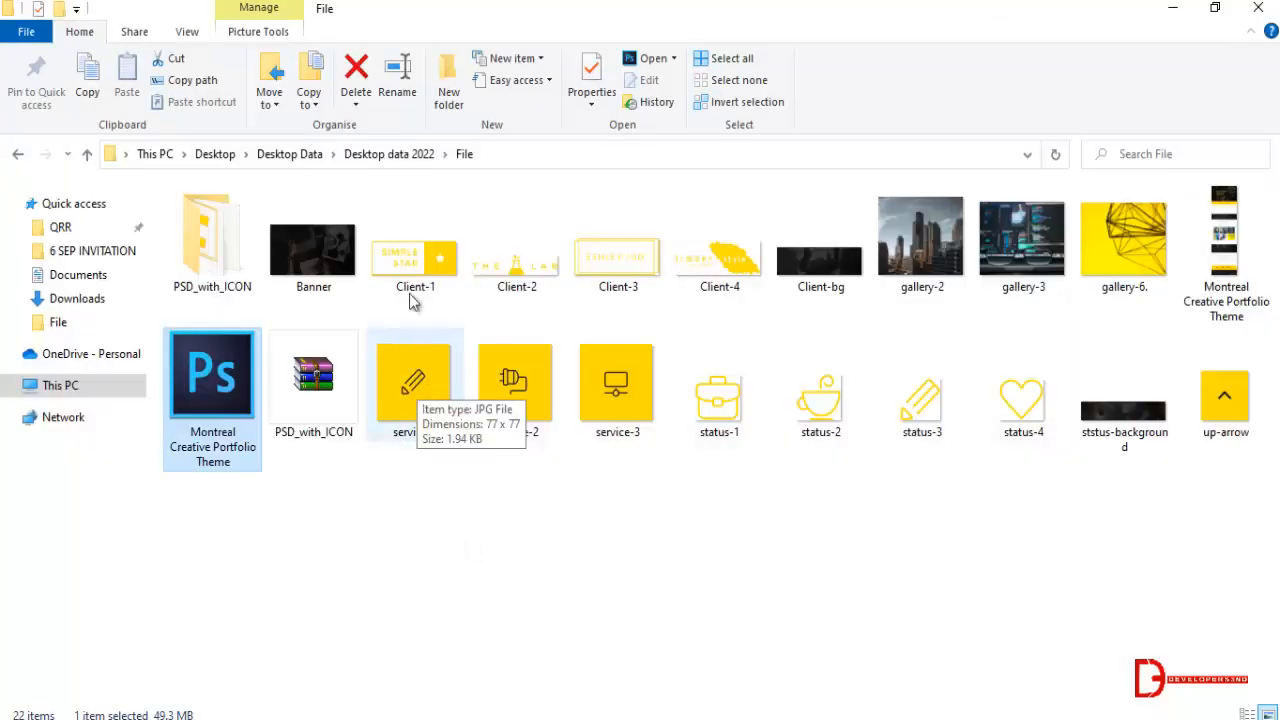
{"action": "left_click", "coordinate": [398, 154]}
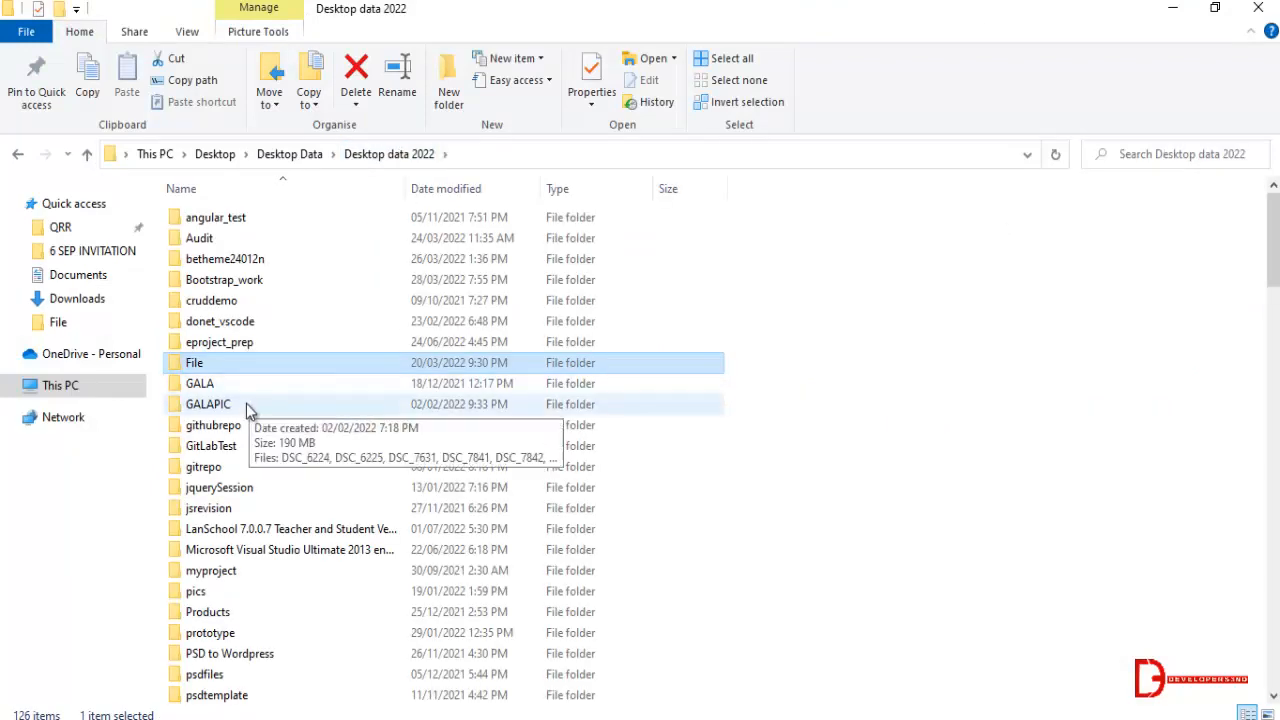
{"action": "double_click", "coordinate": [215, 658]}
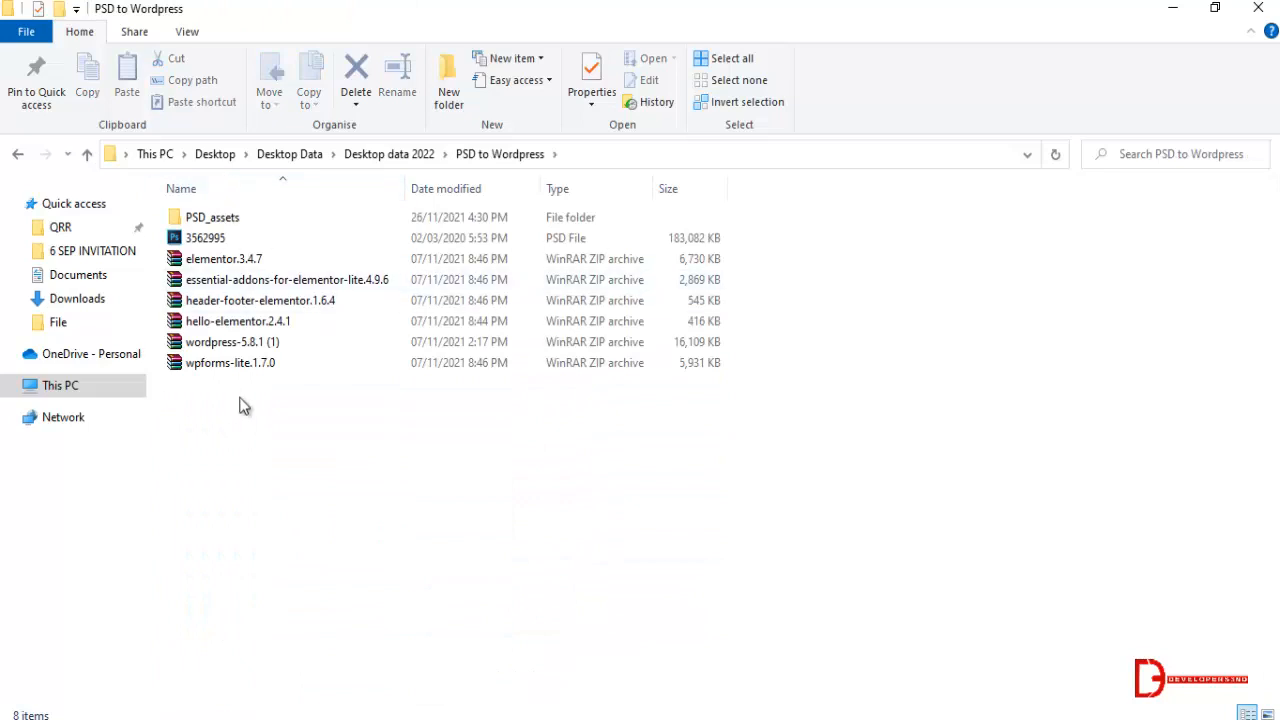
{"action": "left_click_drag", "start_coordinate": [264, 456], "coordinate": [205, 252]}
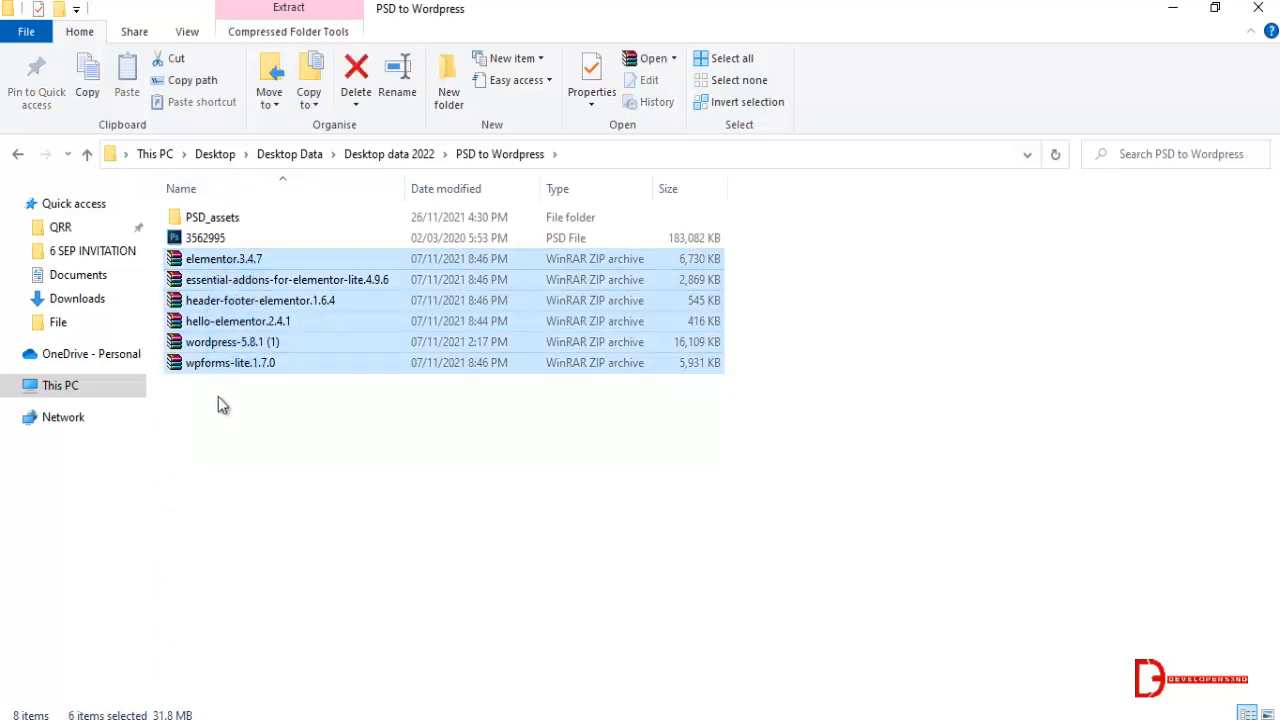
{"action": "left_click", "coordinate": [236, 422]}
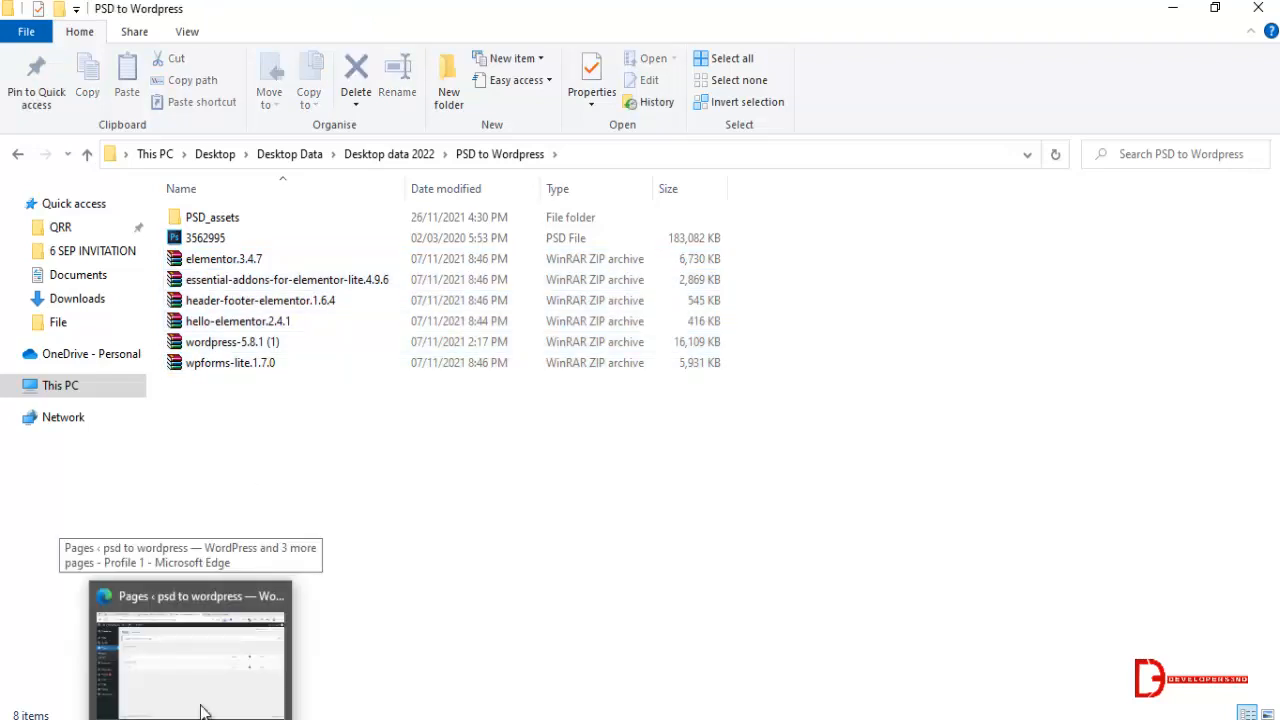
{"action": "left_click", "coordinate": [190, 650]}
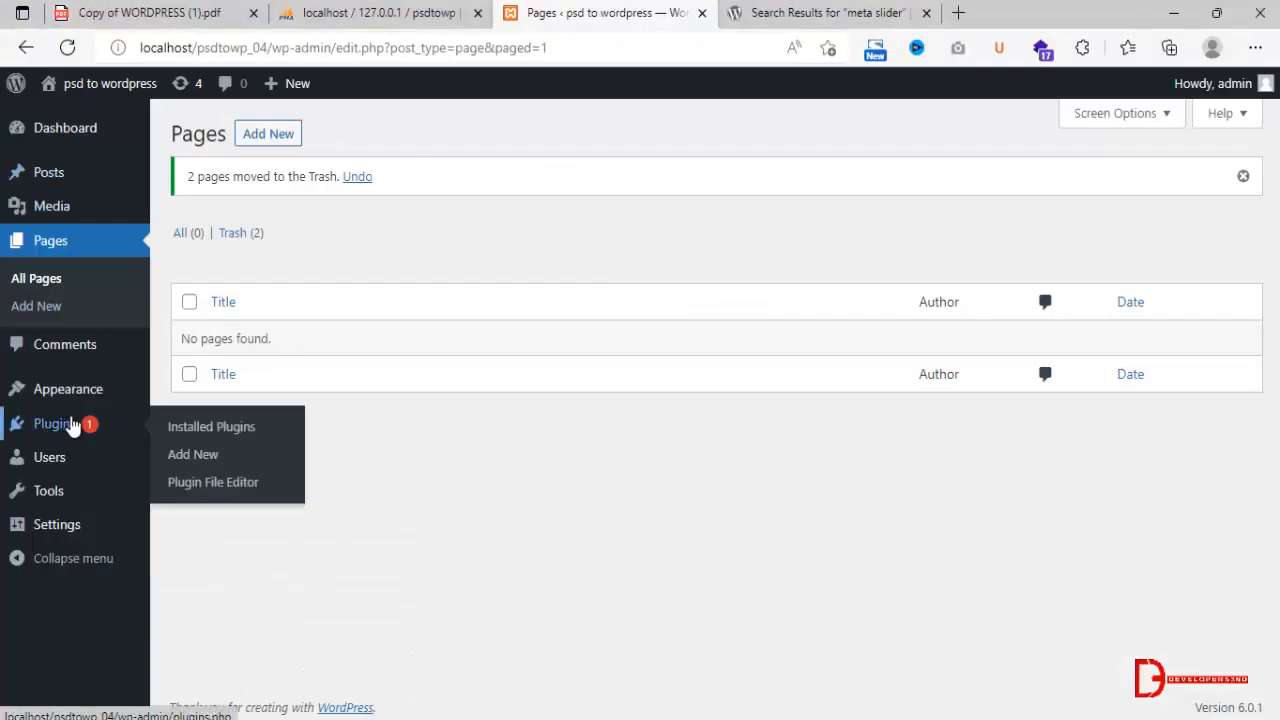
Open the plugin upload form on the Add Plugins page and start choosing a plugin ZIP file.
{"action": "left_click", "coordinate": [193, 454]}
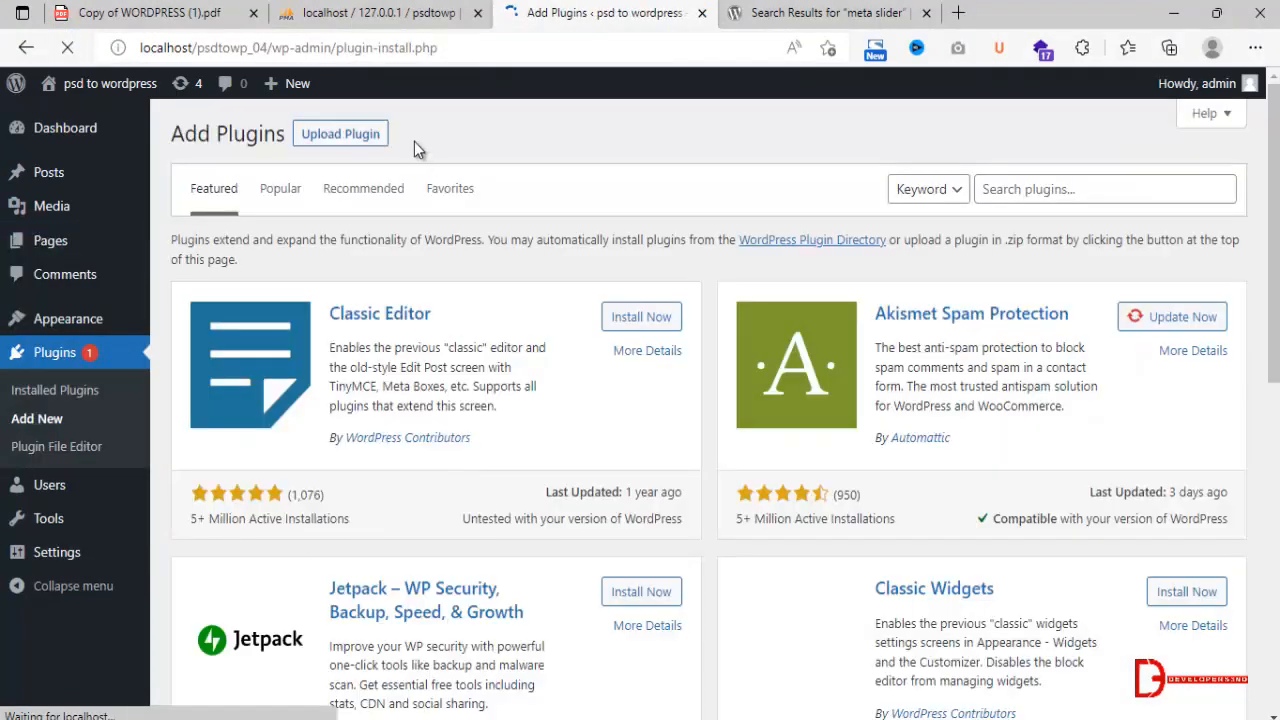
{"action": "left_click", "coordinate": [367, 150]}
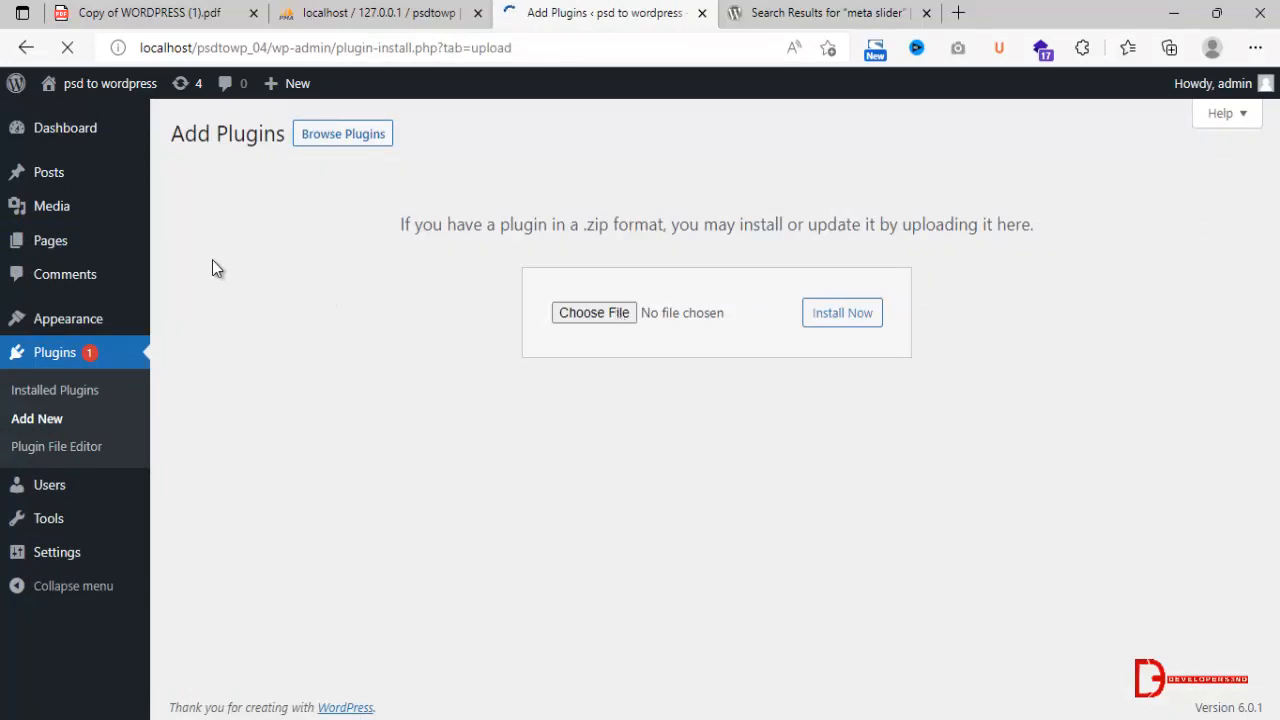
{"action": "left_click", "coordinate": [594, 312]}
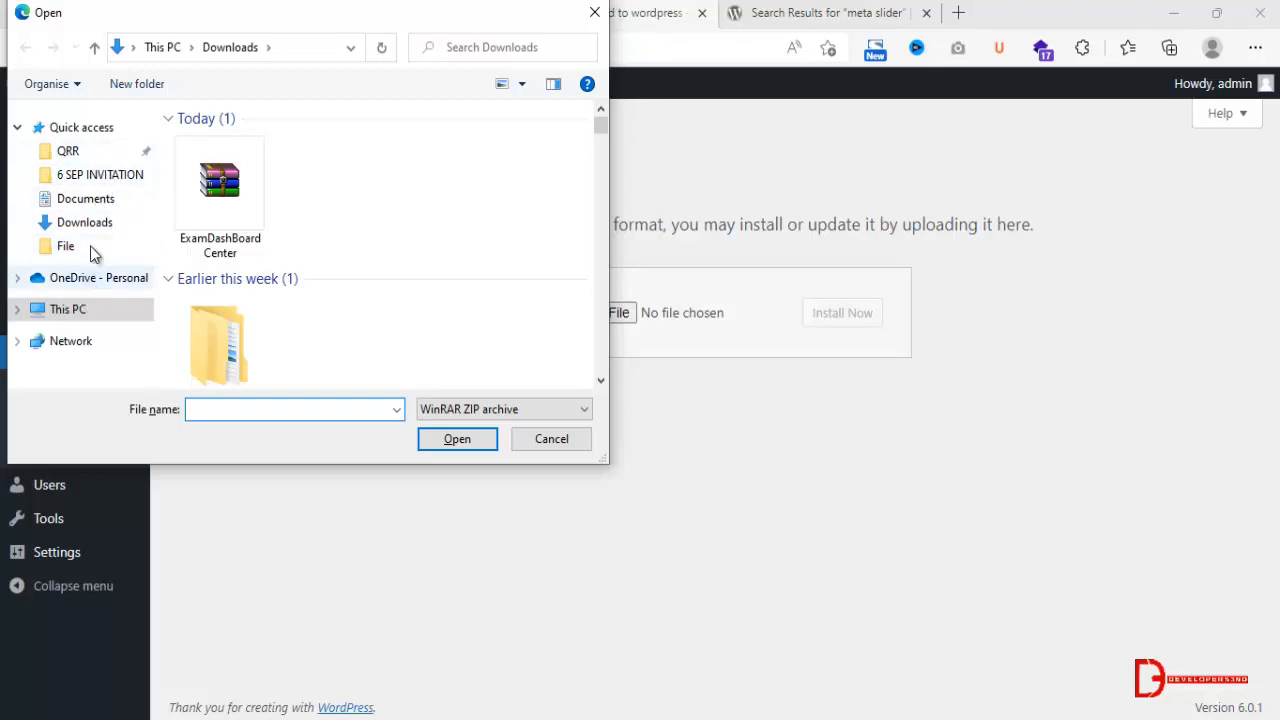
Browse to Desktop Data, Desktop data 2022, PSD to Wordpress on the Desktop and select the elementor.3.4.7 archive for upload.
{"action": "left_click", "coordinate": [81, 316]}
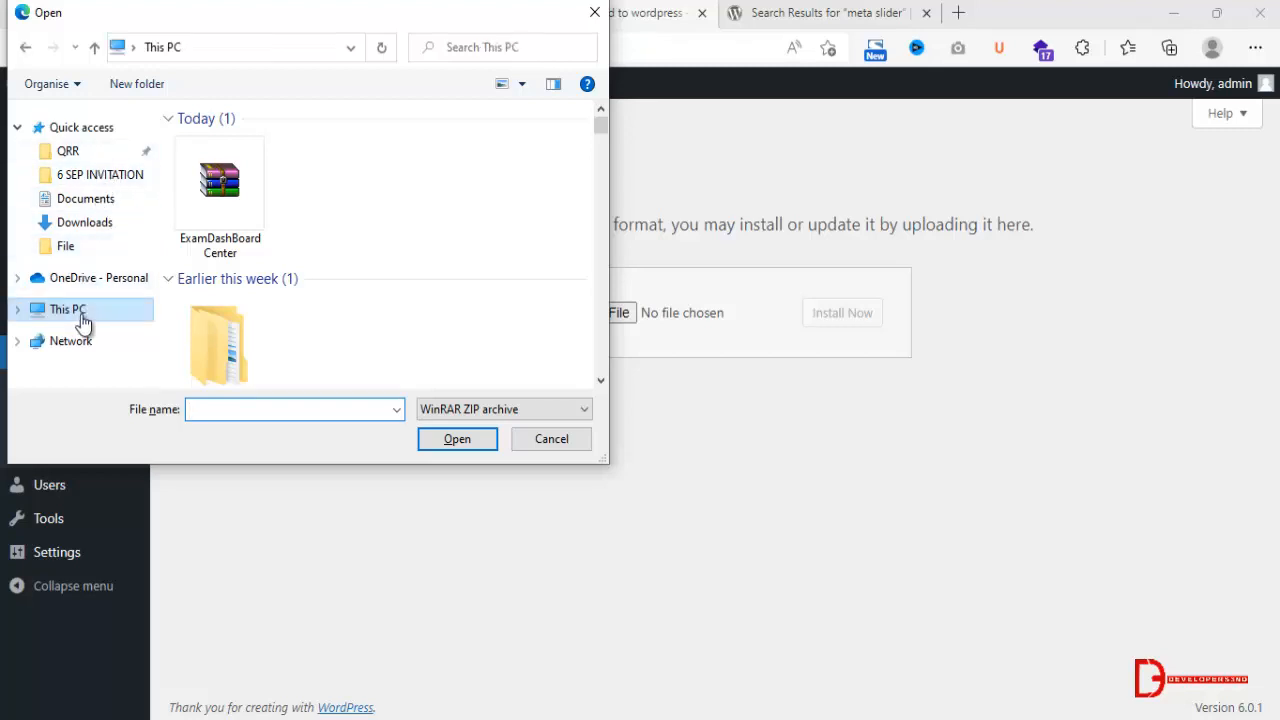
{"action": "double_click", "coordinate": [261, 207]}
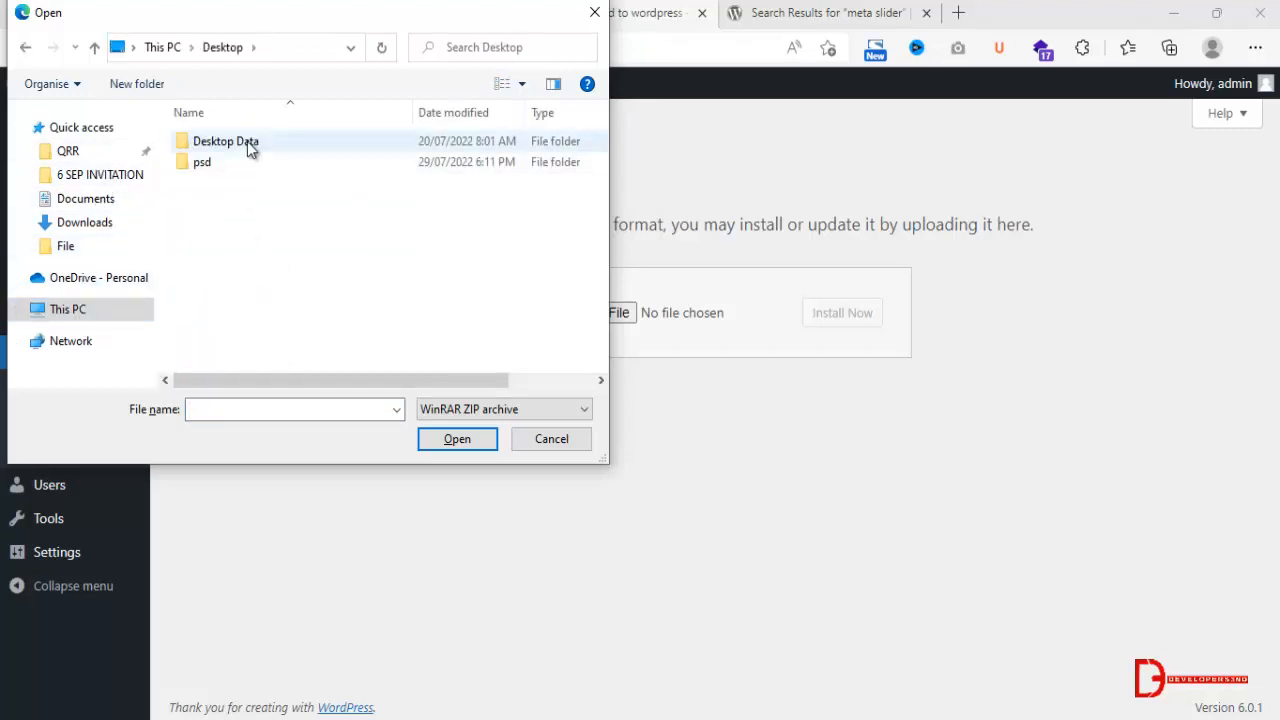
{"action": "double_click", "coordinate": [247, 141]}
{"action": "scroll", "coordinate": [270, 274], "scroll_direction": "down", "scroll_amount": 8}
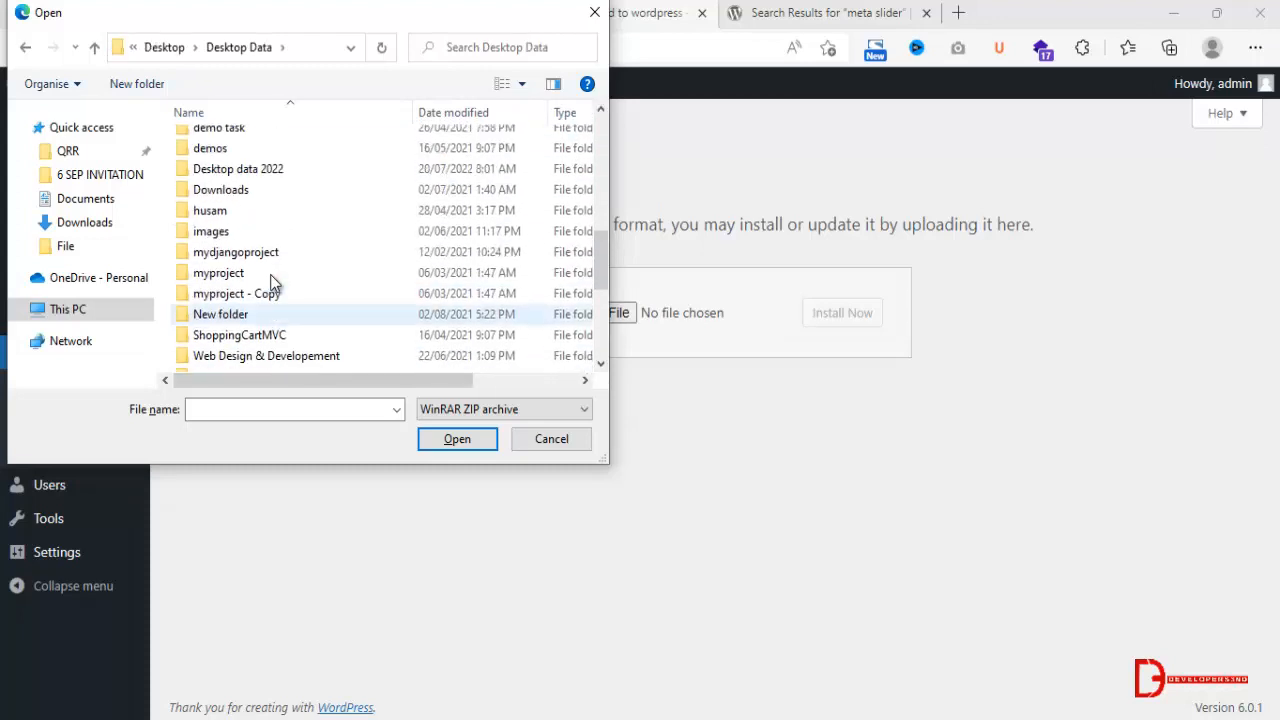
{"action": "scroll", "coordinate": [266, 250], "scroll_direction": "up", "scroll_amount": 3}
{"action": "scroll", "coordinate": [261, 233], "scroll_direction": "down", "scroll_amount": 4}
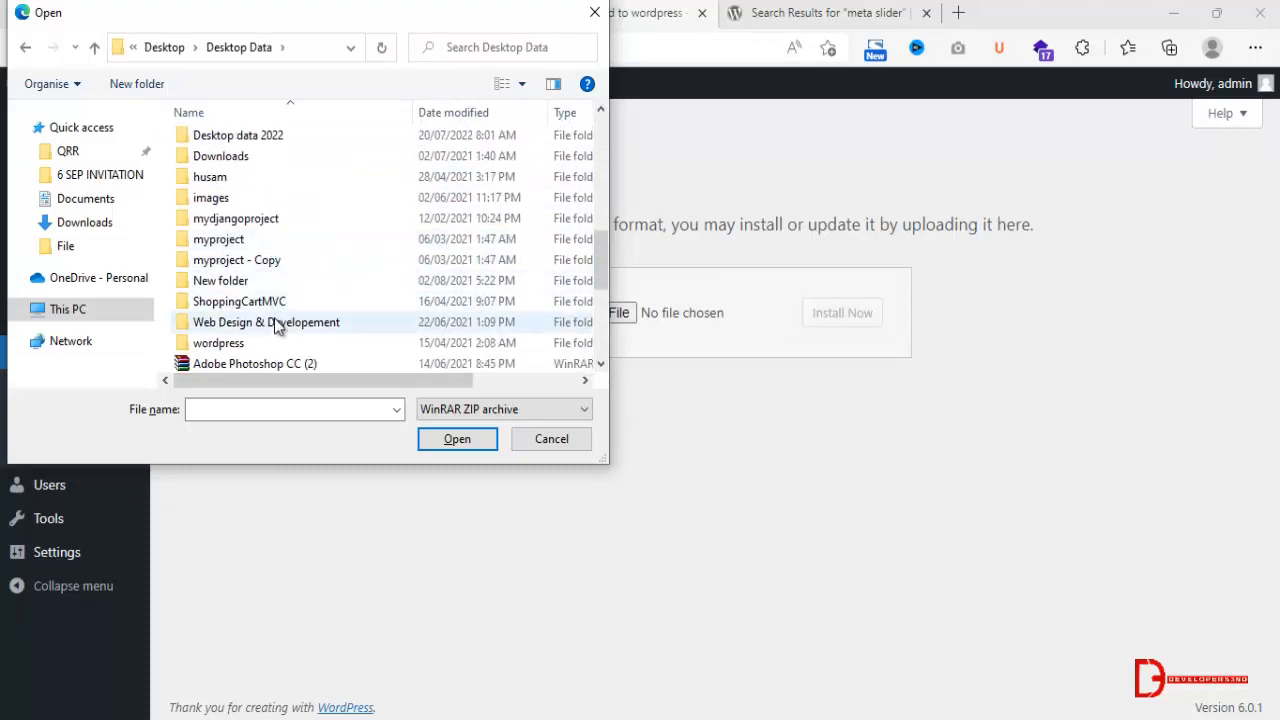
{"action": "scroll", "coordinate": [275, 300], "scroll_direction": "up", "scroll_amount": 4}
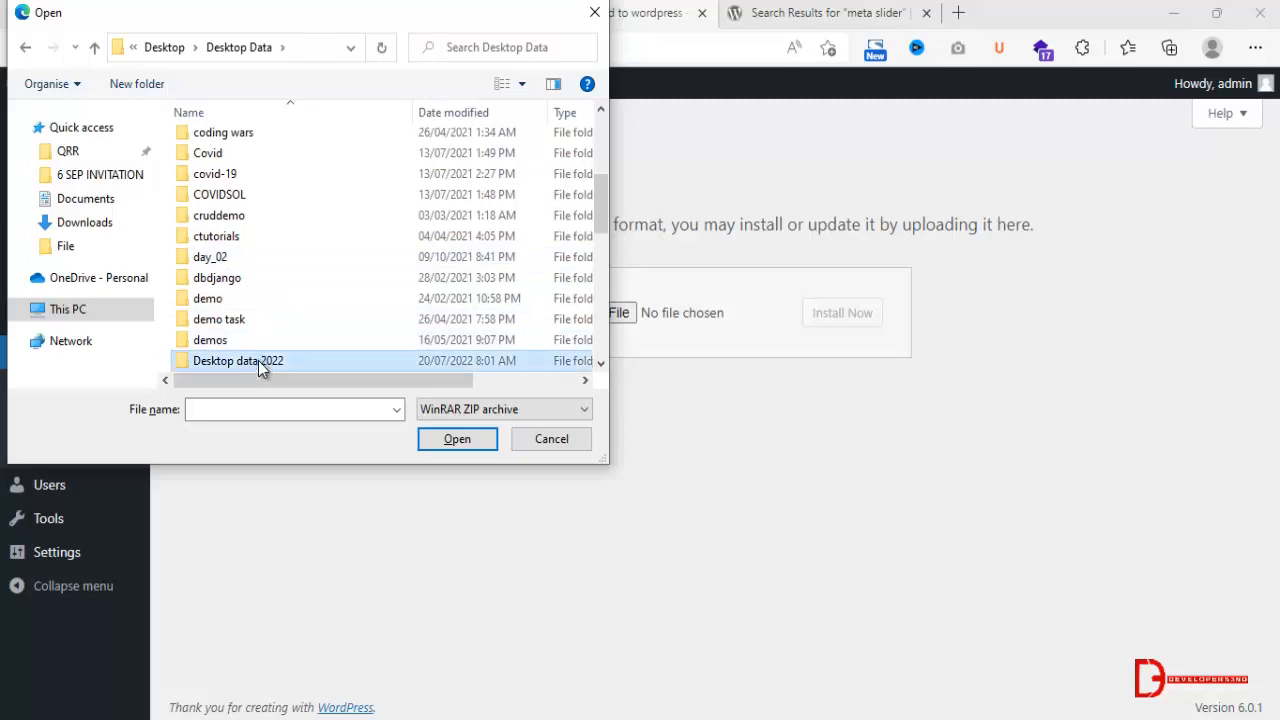
{"action": "double_click", "coordinate": [258, 360]}
{"action": "scroll", "coordinate": [257, 235], "scroll_direction": "down", "scroll_amount": 4}
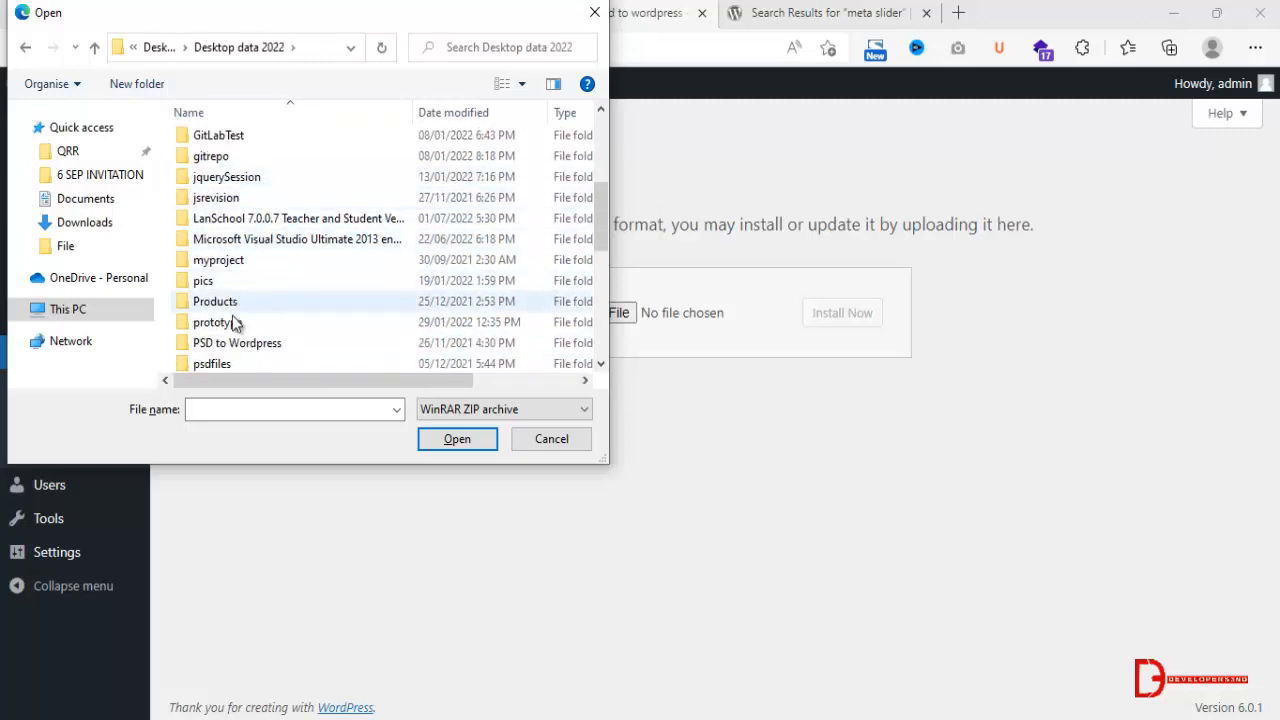
{"action": "double_click", "coordinate": [250, 342]}
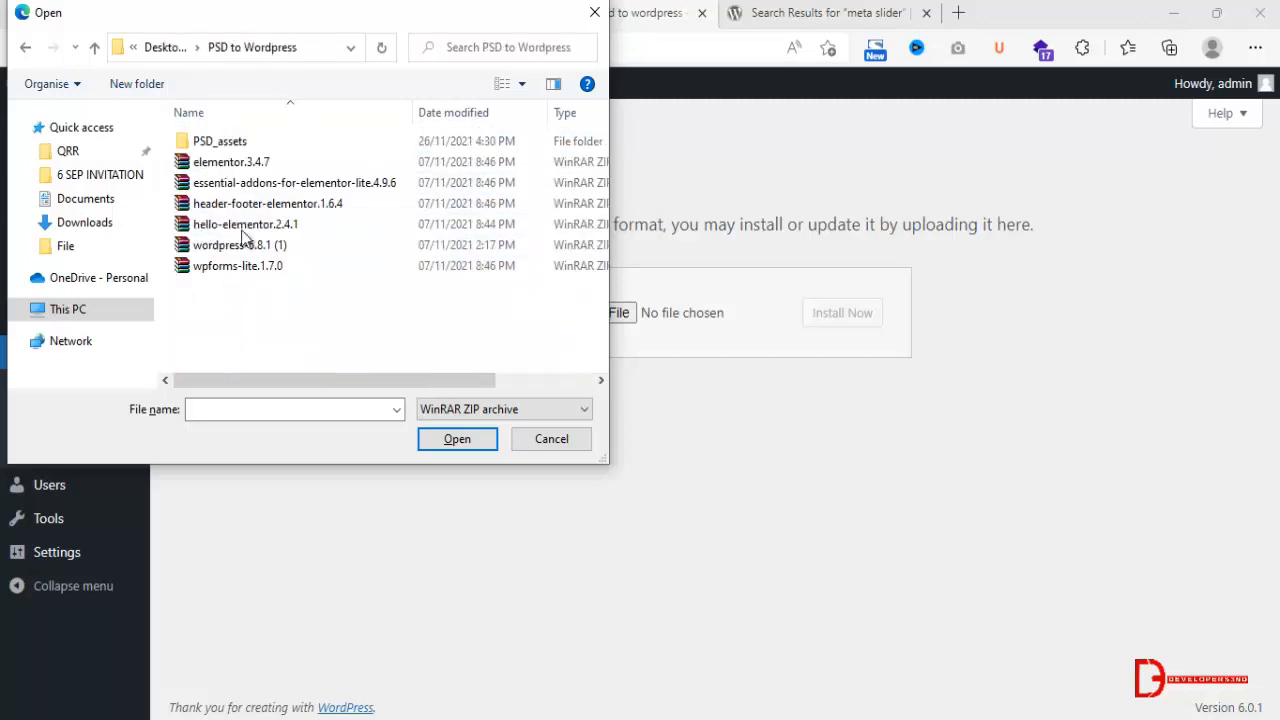
{"action": "left_click", "coordinate": [268, 166]}
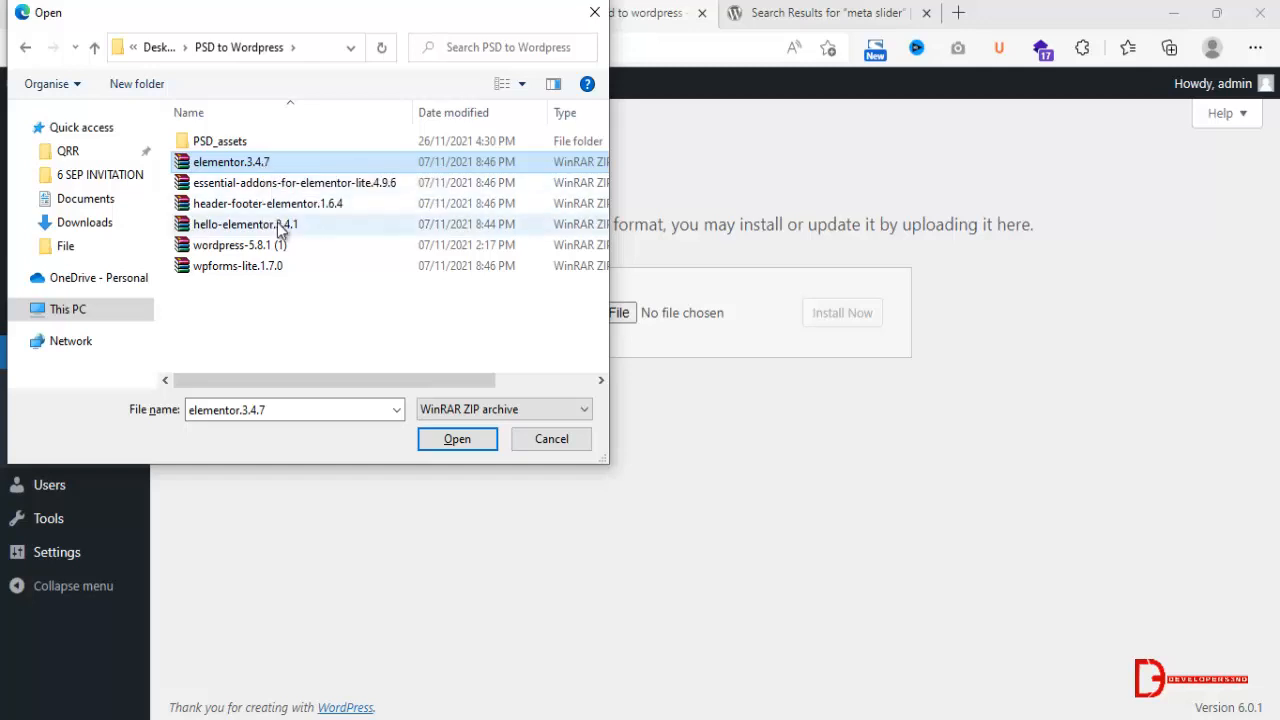
{"action": "left_click", "coordinate": [292, 281]}
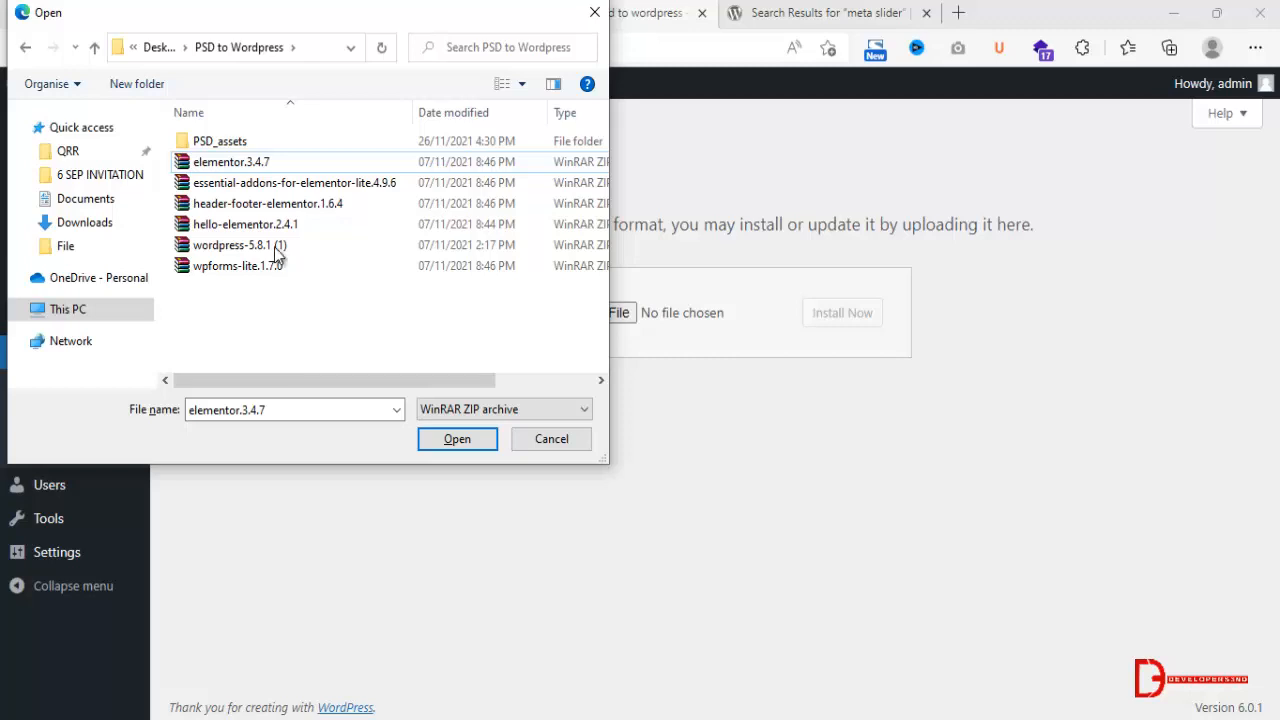
Install the elementor.3.4.7 plugin from its ZIP archive and activate it.
{"action": "left_click", "coordinate": [255, 163]}
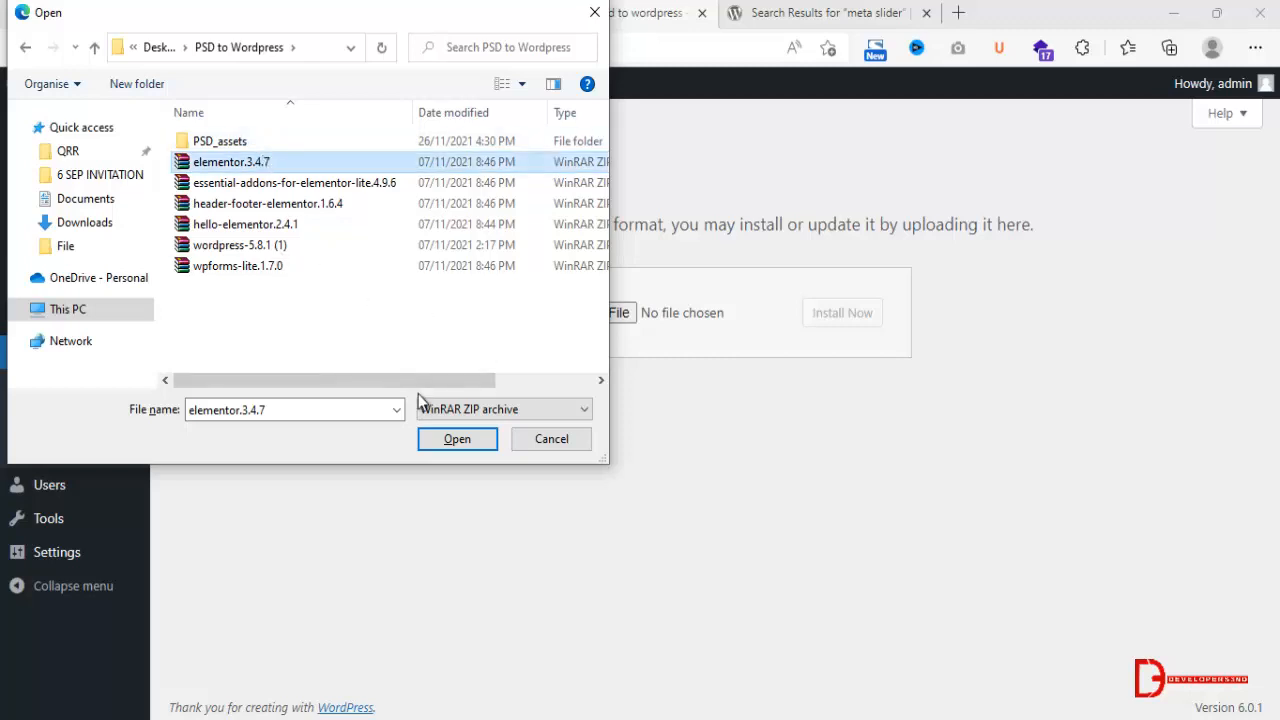
{"action": "left_click", "coordinate": [459, 441]}
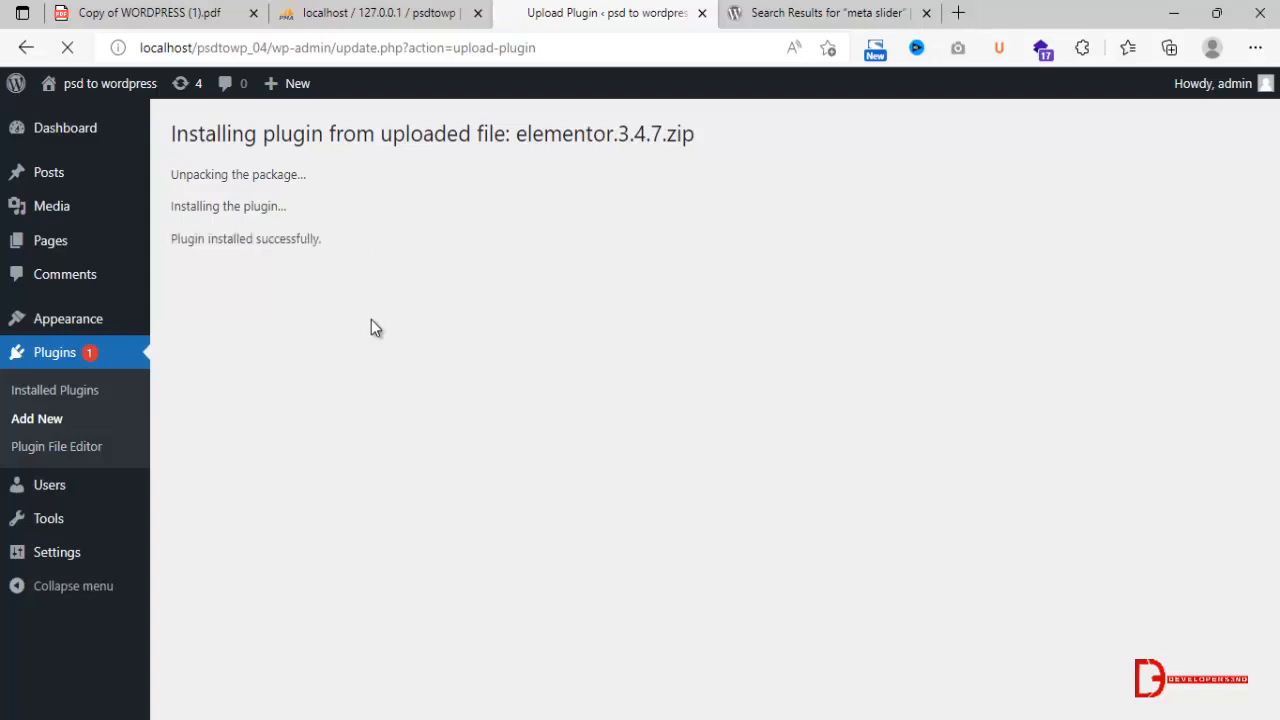
{"action": "left_click", "coordinate": [265, 280]}
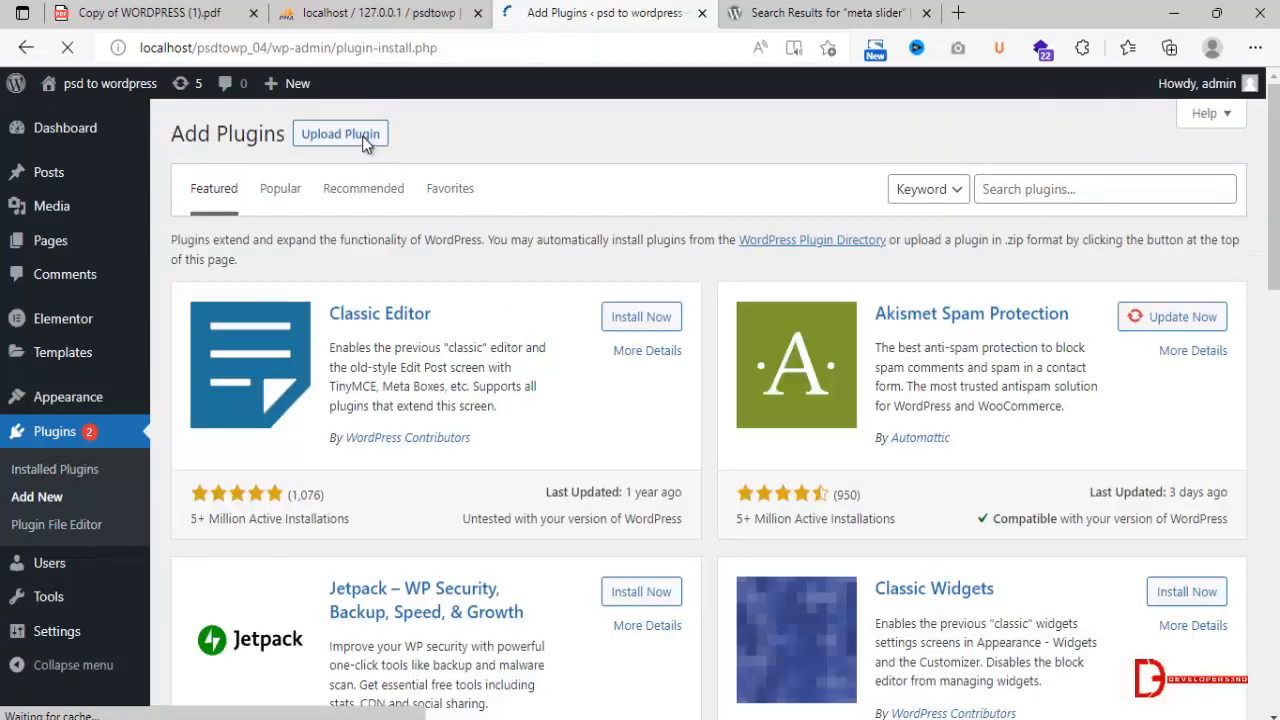
Upload the essential-addons-for-elementor-lite.4.9.6 archive as a new plugin, install it and activate it.
{"action": "left_click", "coordinate": [362, 138]}
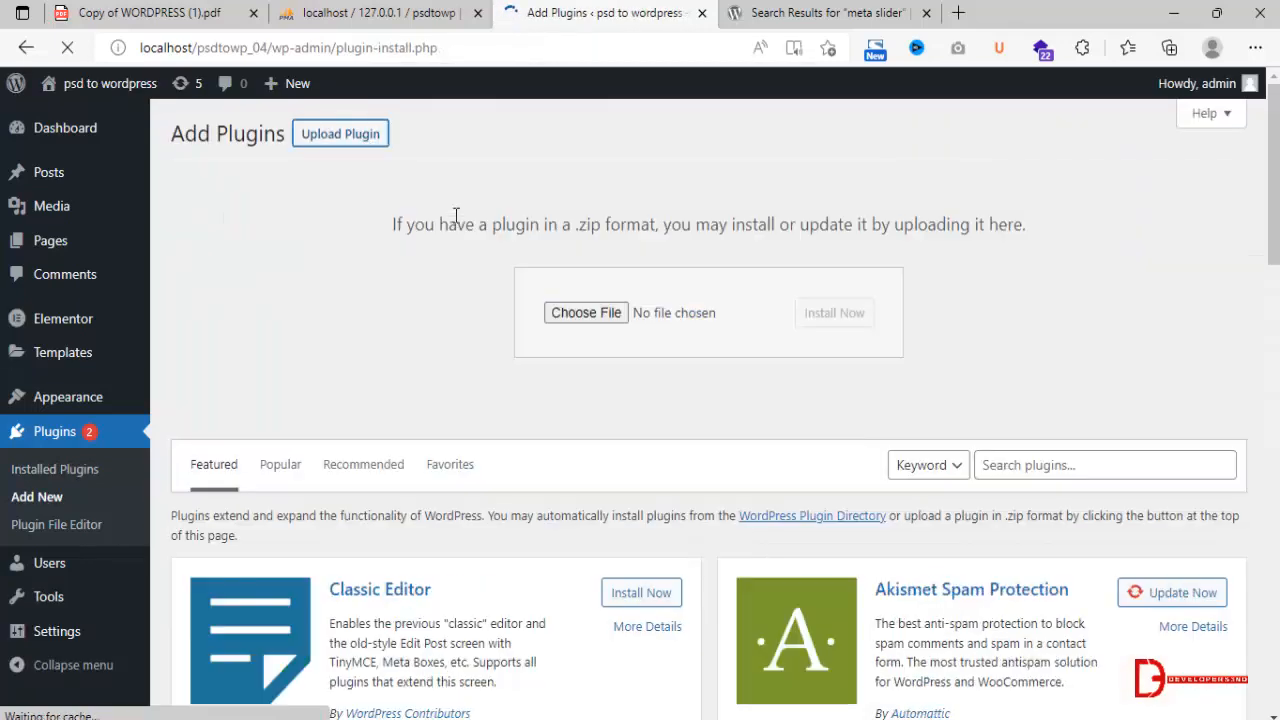
{"action": "left_click", "coordinate": [547, 310]}
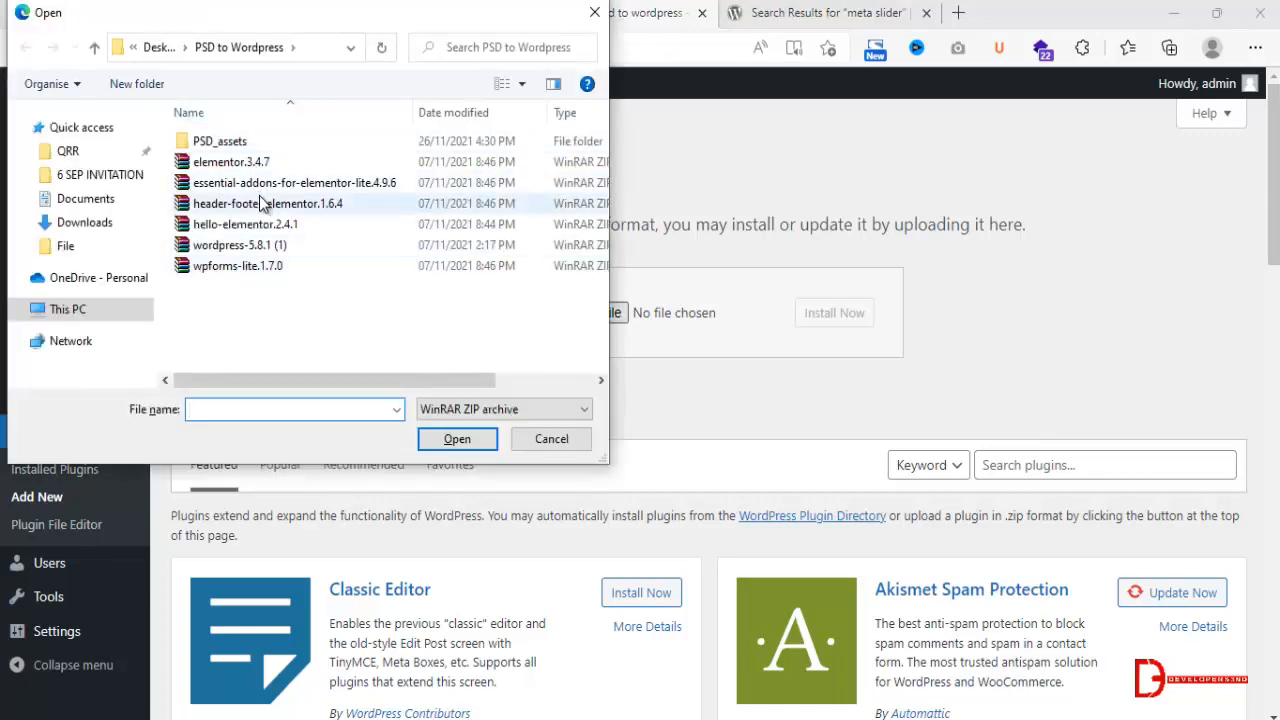
{"action": "left_click", "coordinate": [290, 183]}
{"action": "left_click", "coordinate": [447, 438]}
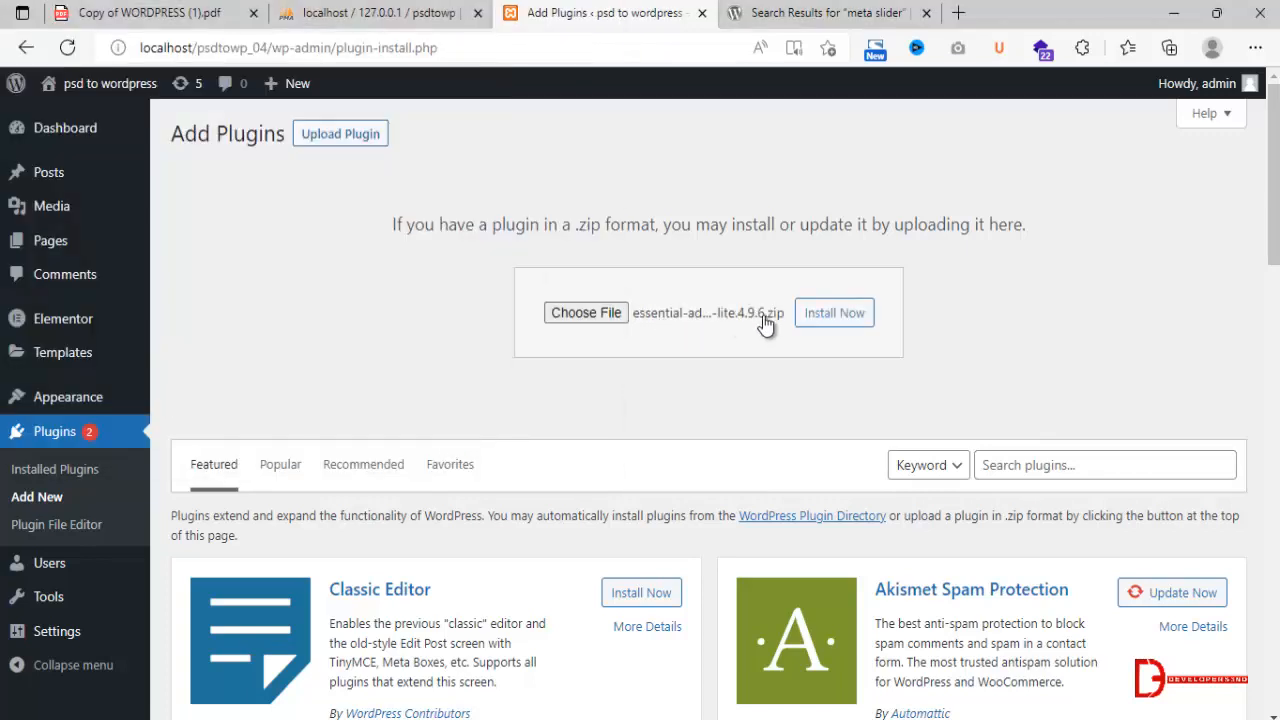
{"action": "left_click", "coordinate": [826, 313]}
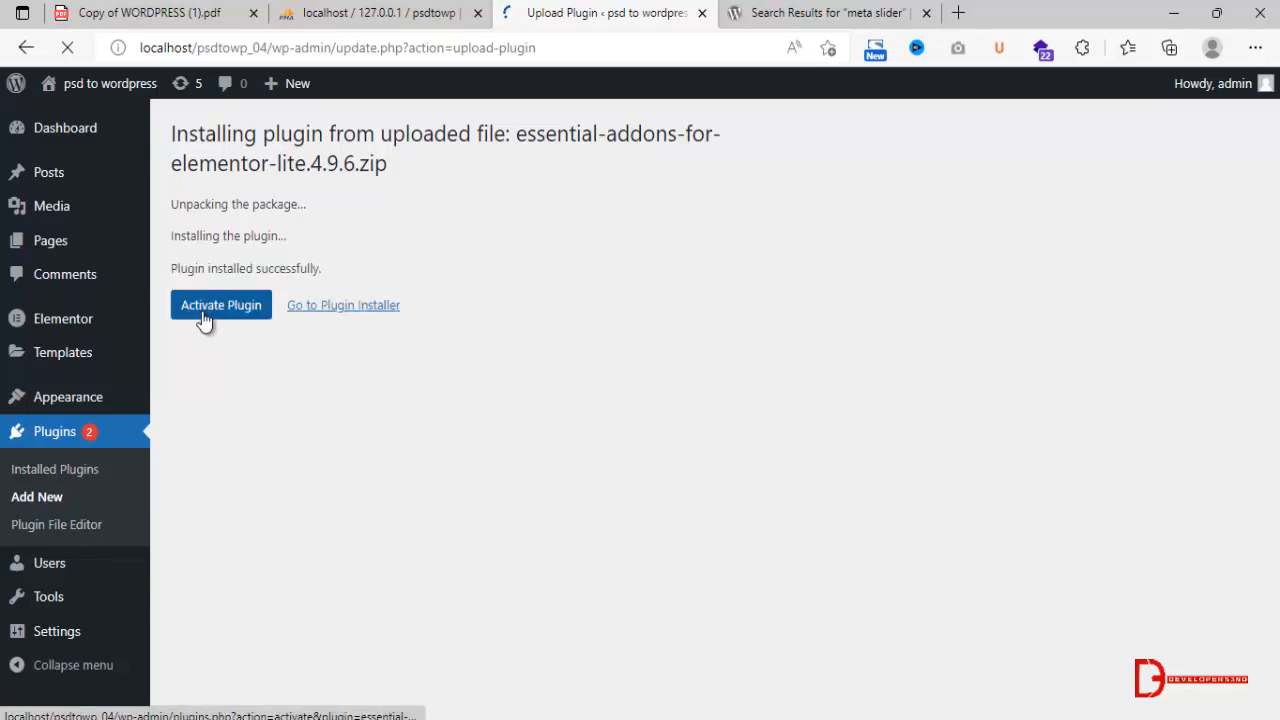
{"action": "left_click", "coordinate": [202, 311]}
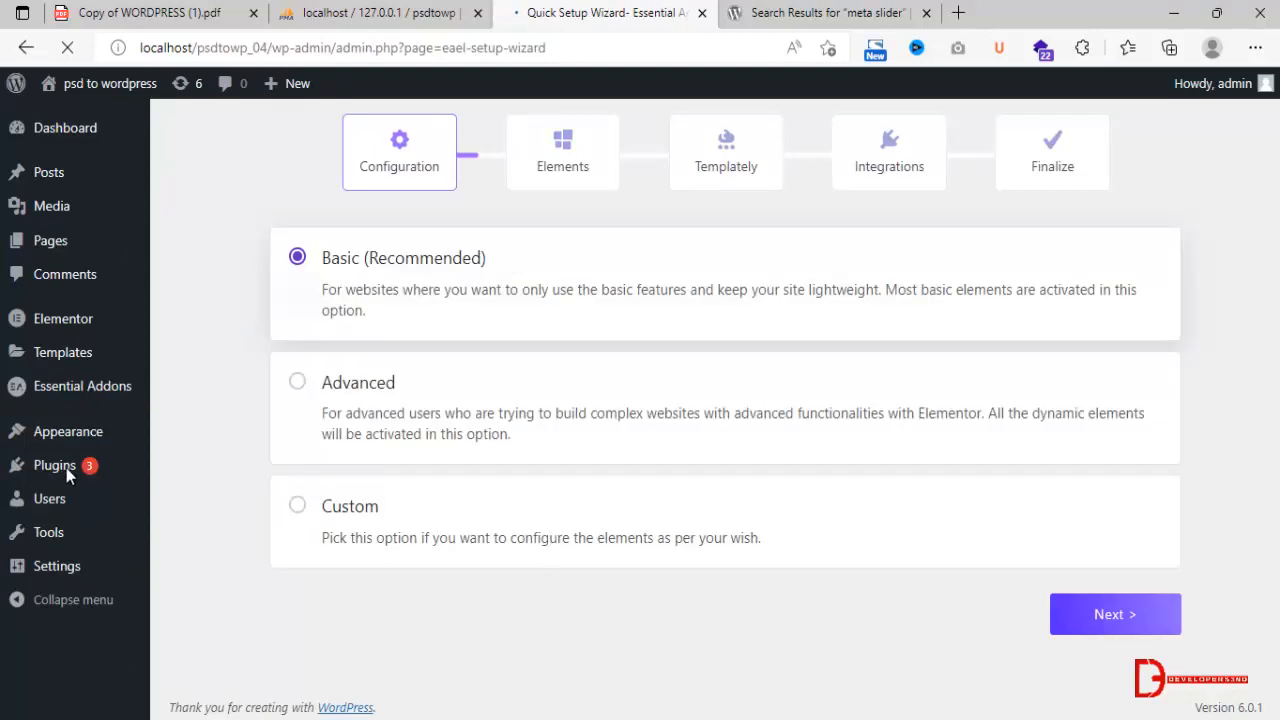
Upload the header-footer-elementor.1.6.4 archive on the Add Plugins page, install it and activate the plugin.
{"action": "mouse_move", "coordinate": [63, 468]}
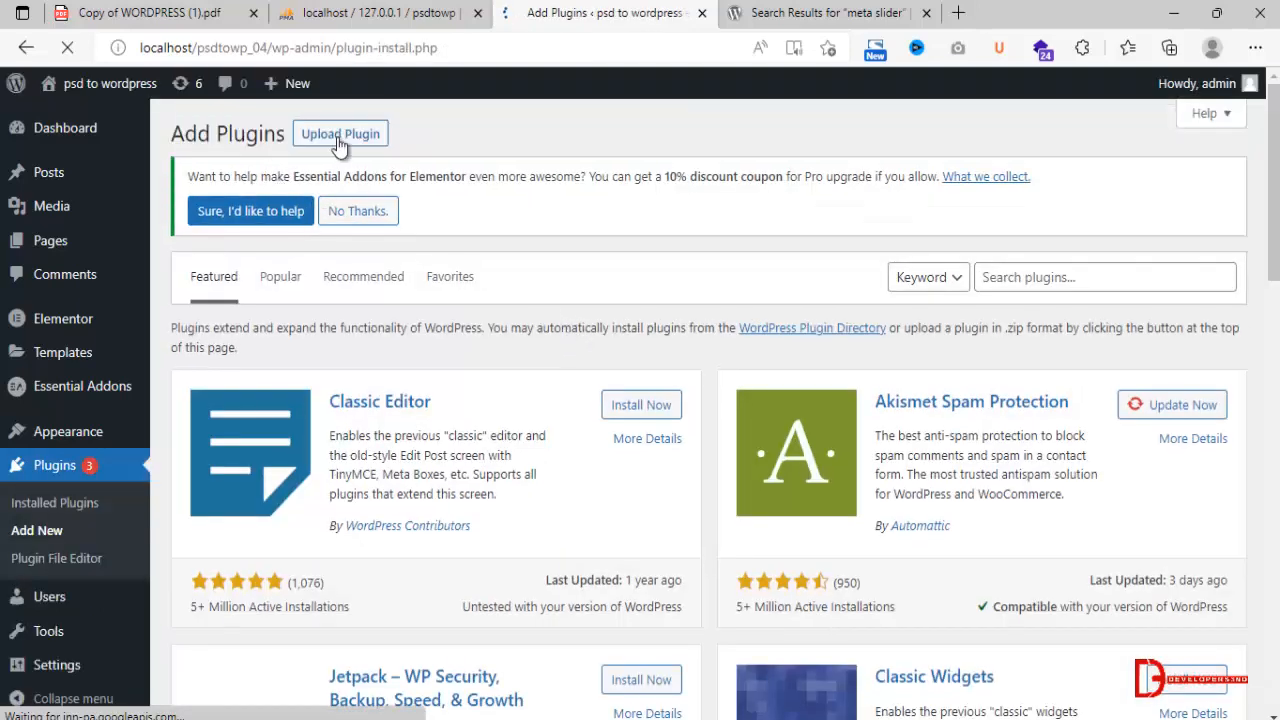
{"action": "left_click", "coordinate": [339, 140]}
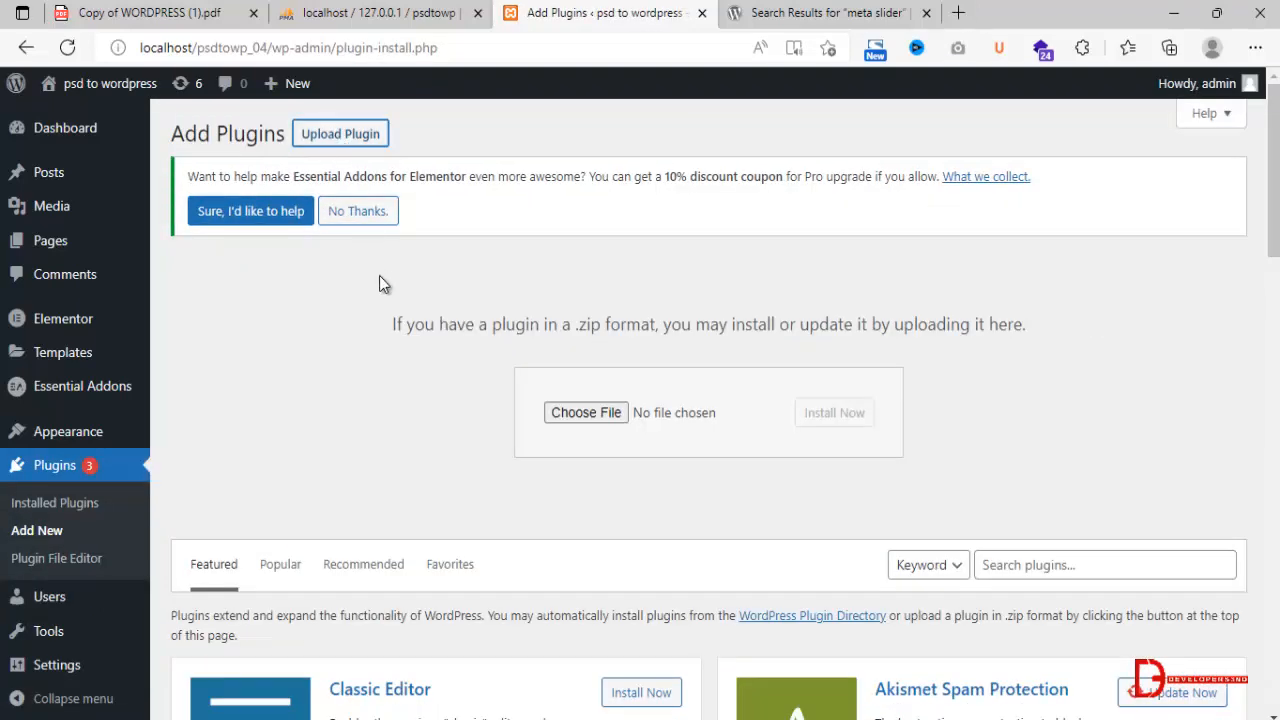
{"action": "left_click", "coordinate": [556, 411]}
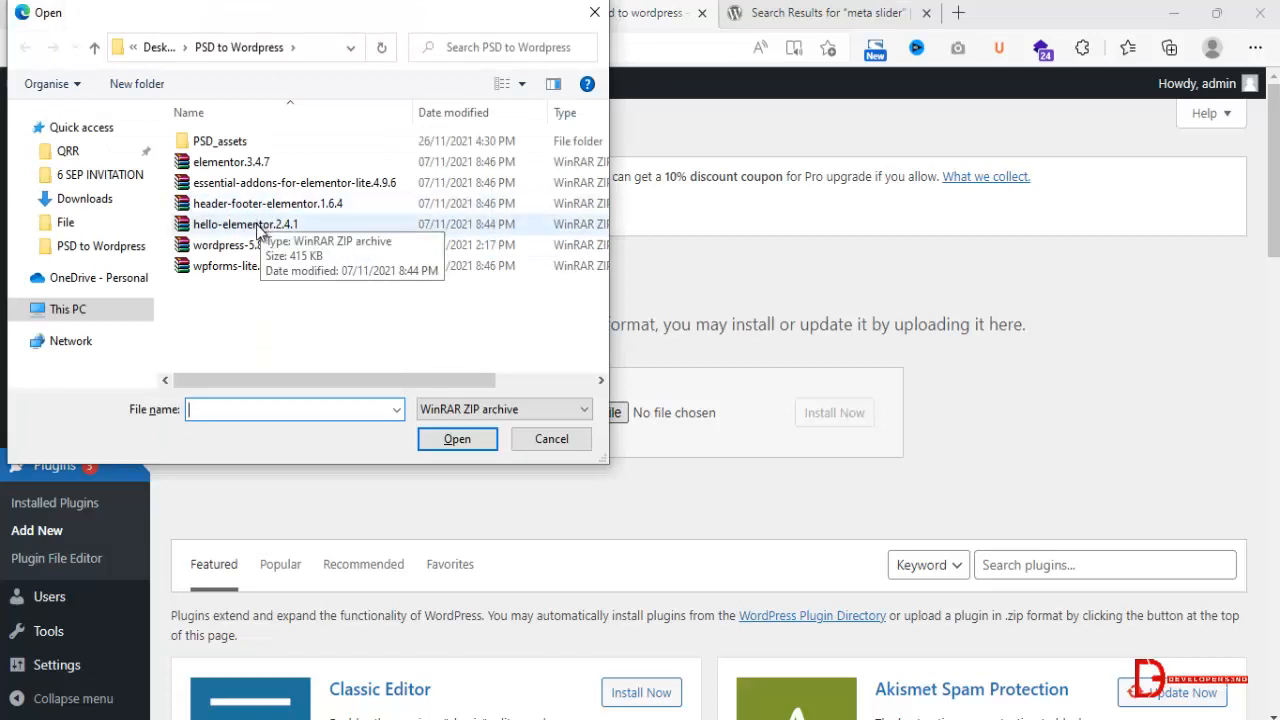
{"action": "left_click", "coordinate": [243, 272]}
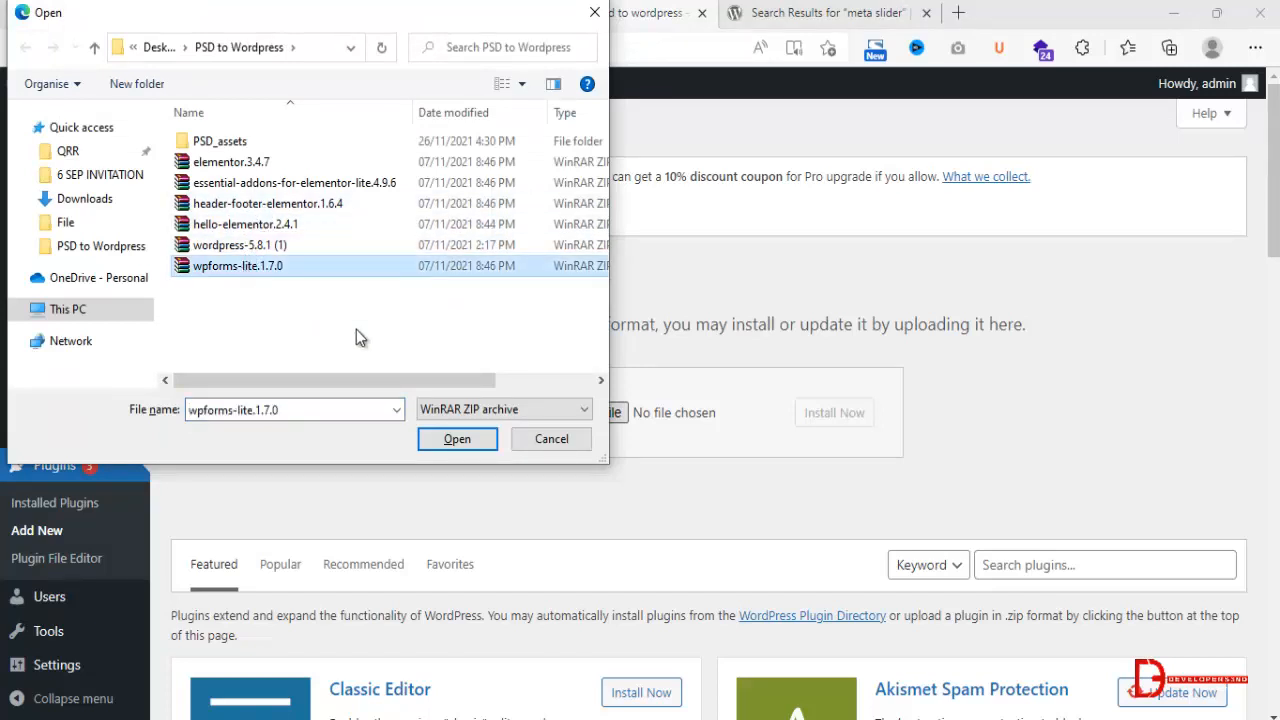
{"action": "left_click", "coordinate": [298, 205]}
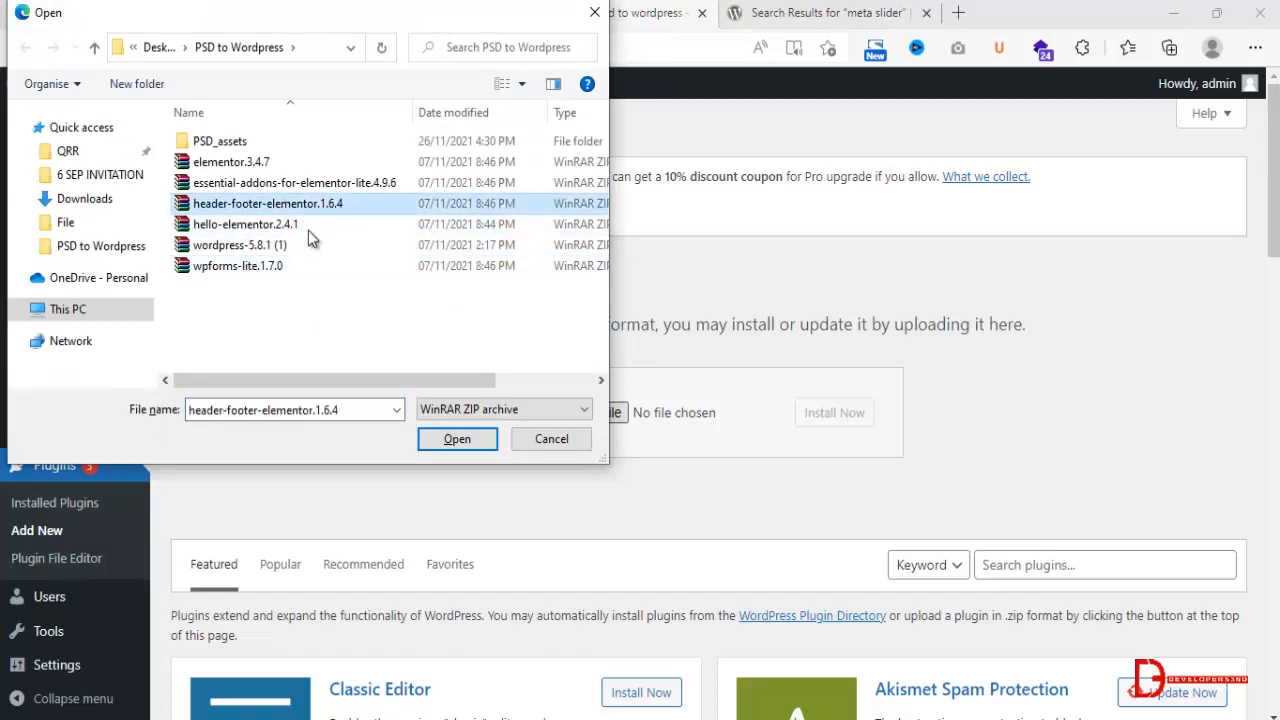
{"action": "left_click", "coordinate": [432, 442]}
{"action": "left_click", "coordinate": [838, 418]}
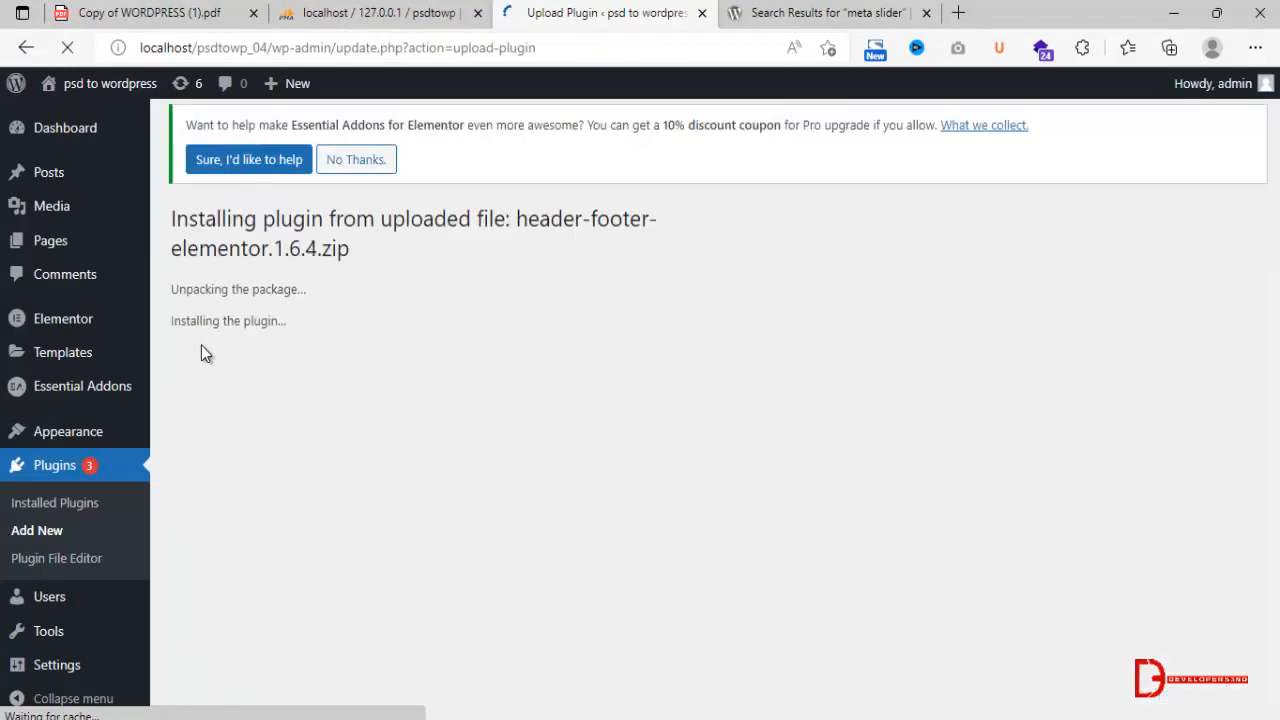
{"action": "left_click", "coordinate": [220, 390]}
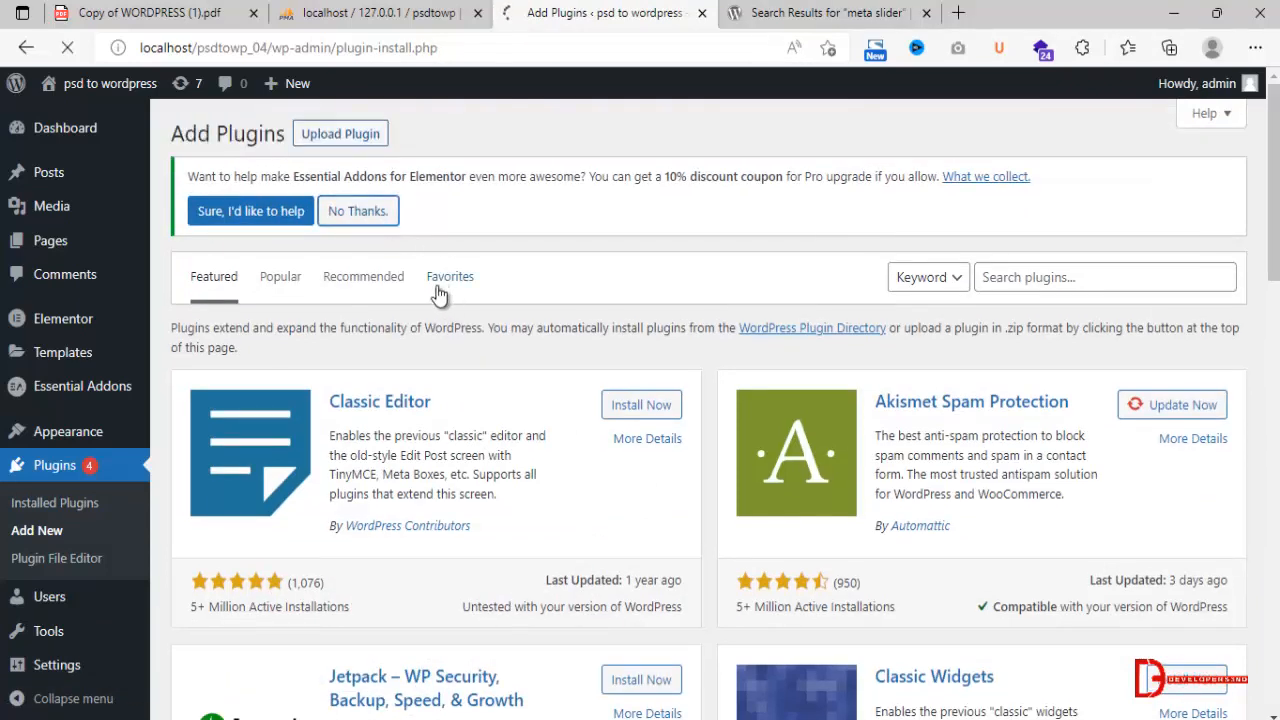
Try to choose the wpforms-lite.1.7.0 archive for upload while the Add Plugins page is still loading.
{"action": "left_click", "coordinate": [355, 134]}
{"action": "left_click", "coordinate": [586, 412]}
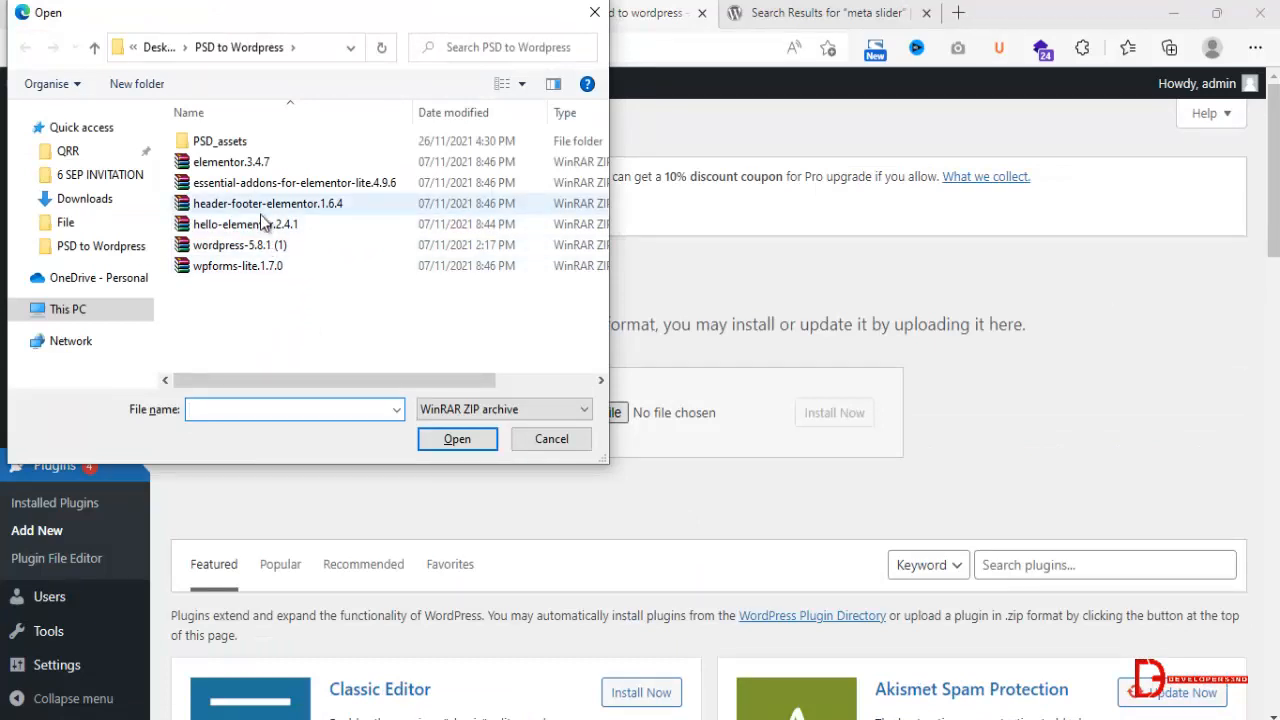
{"action": "left_click", "coordinate": [262, 224]}
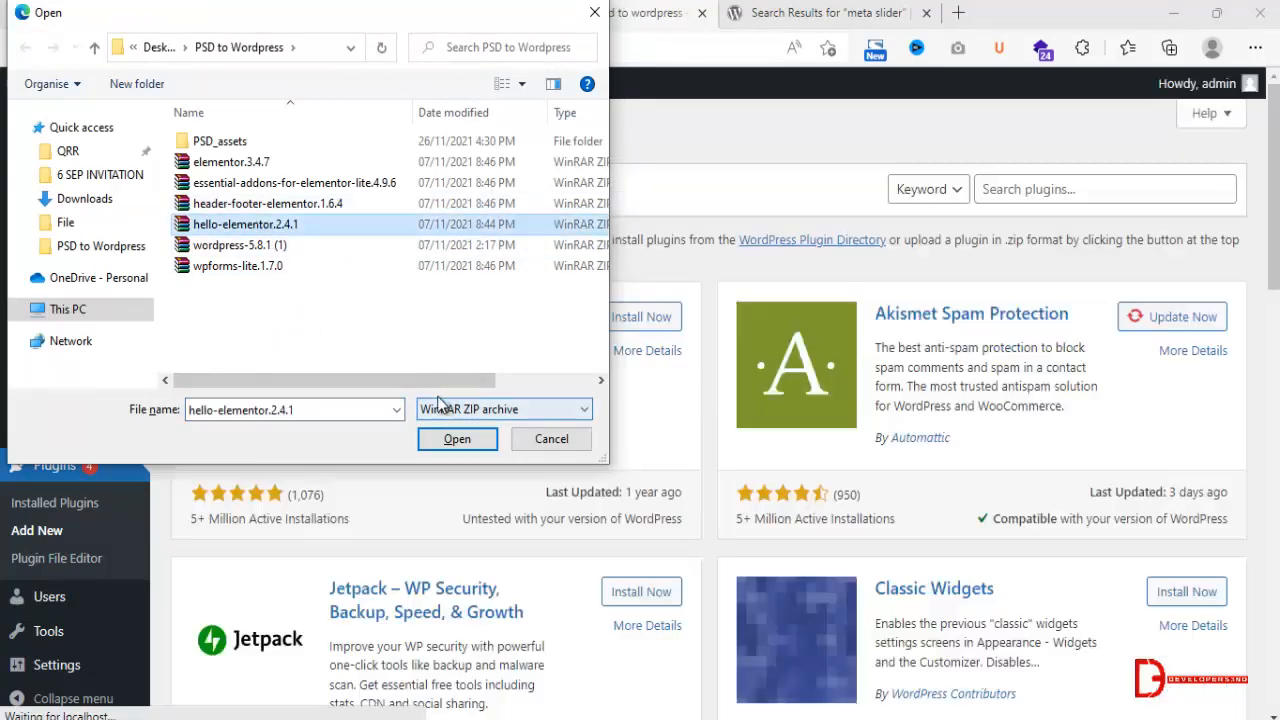
{"action": "left_click", "coordinate": [262, 268]}
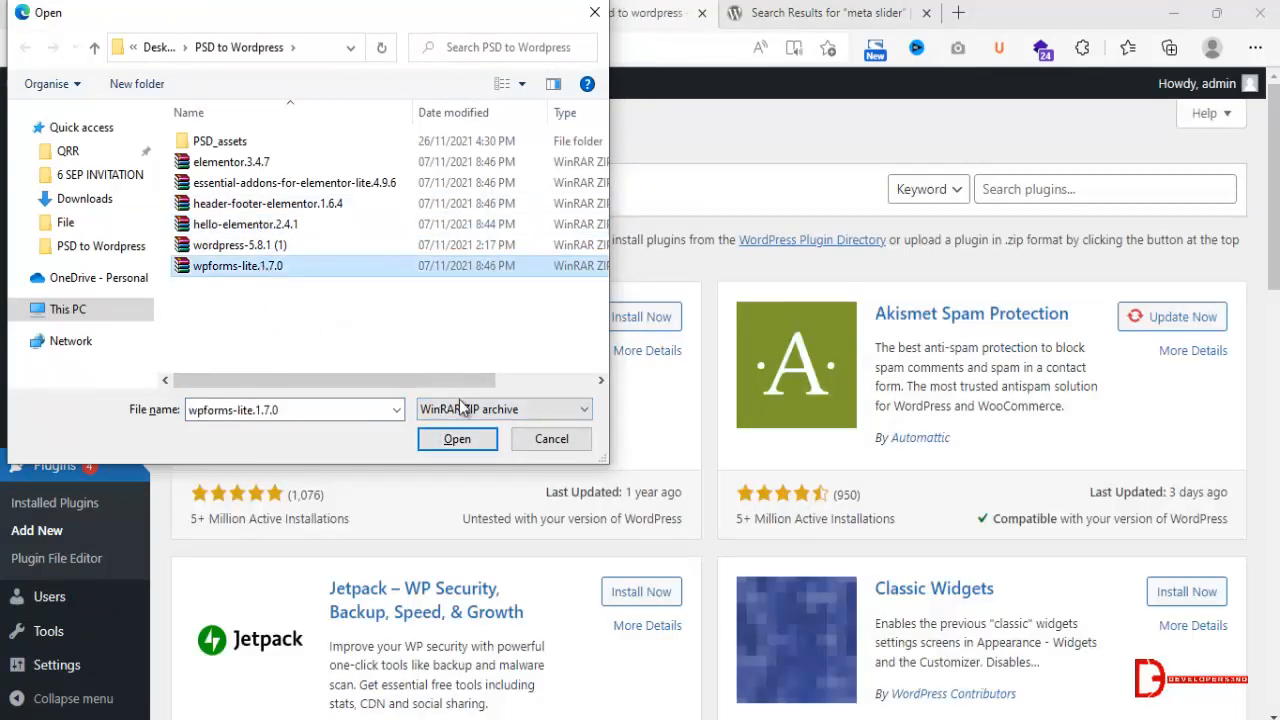
{"action": "left_click", "coordinate": [452, 436]}
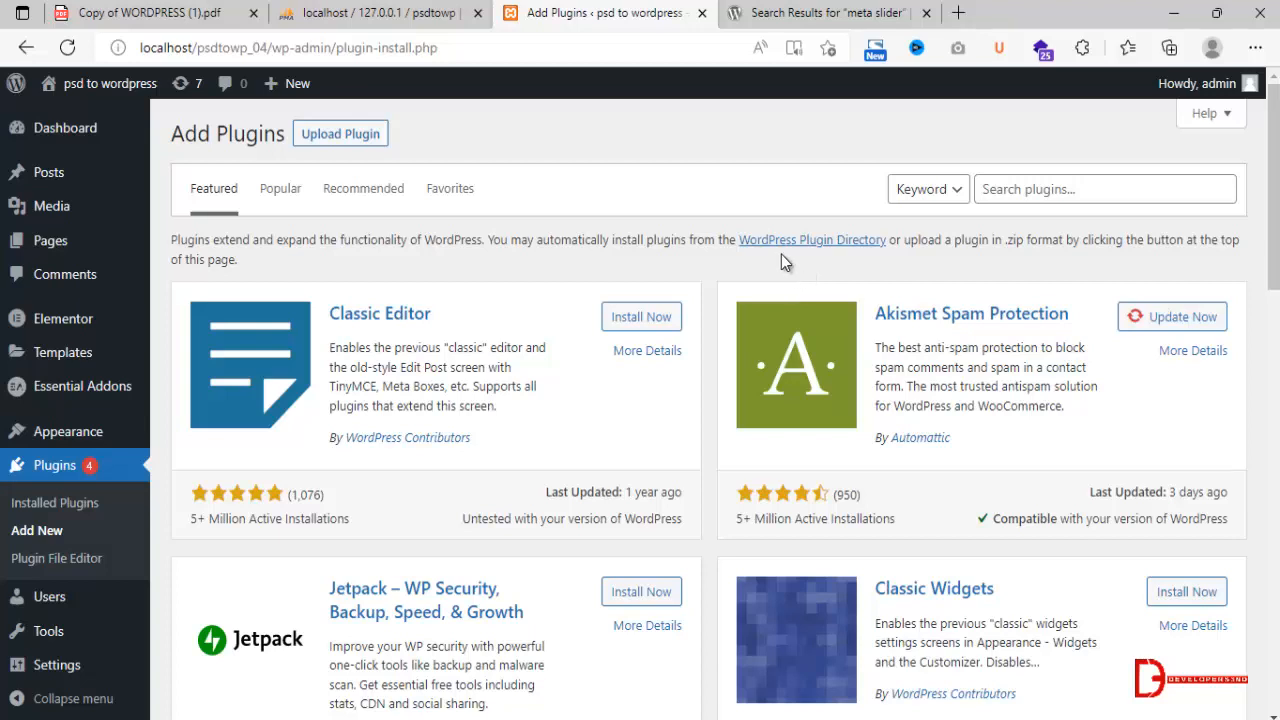
Upload the wpforms-lite.1.7.0 archive as a new plugin, install it and activate it.
{"action": "left_click", "coordinate": [345, 140]}
{"action": "left_click", "coordinate": [580, 313]}
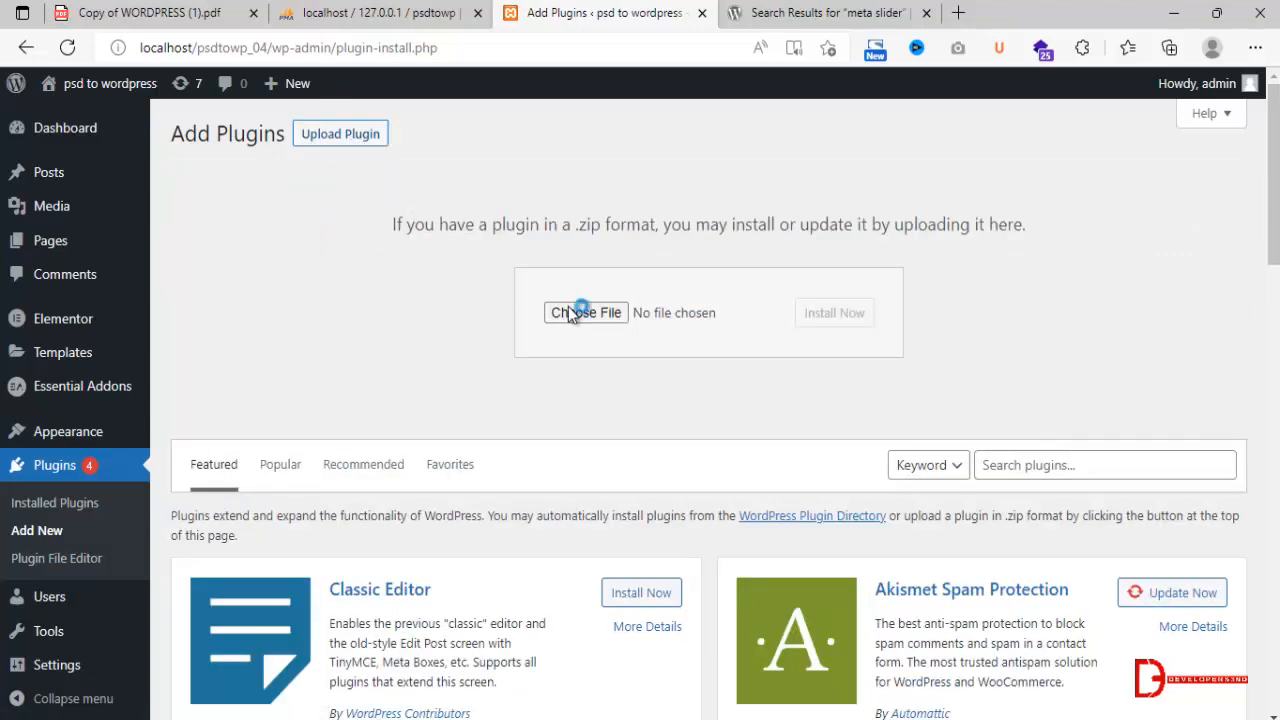
{"action": "left_click", "coordinate": [297, 265]}
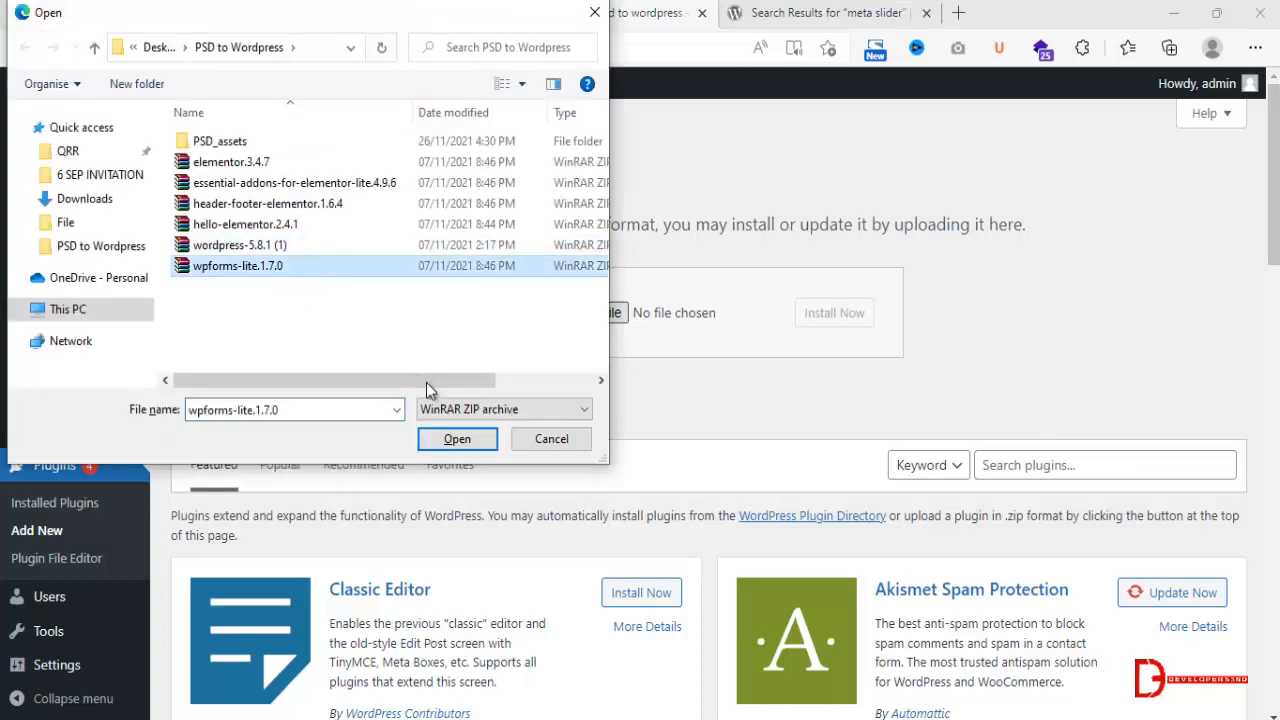
{"action": "left_click", "coordinate": [457, 438]}
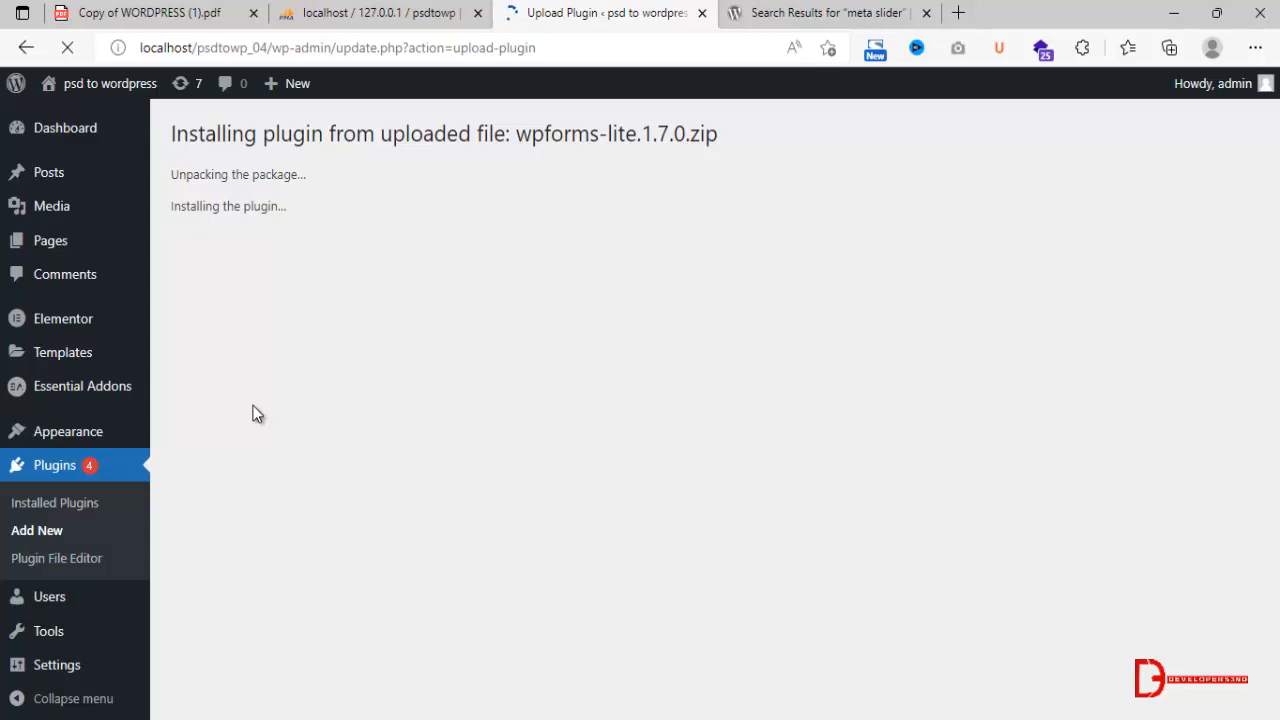
{"action": "left_click", "coordinate": [238, 286]}
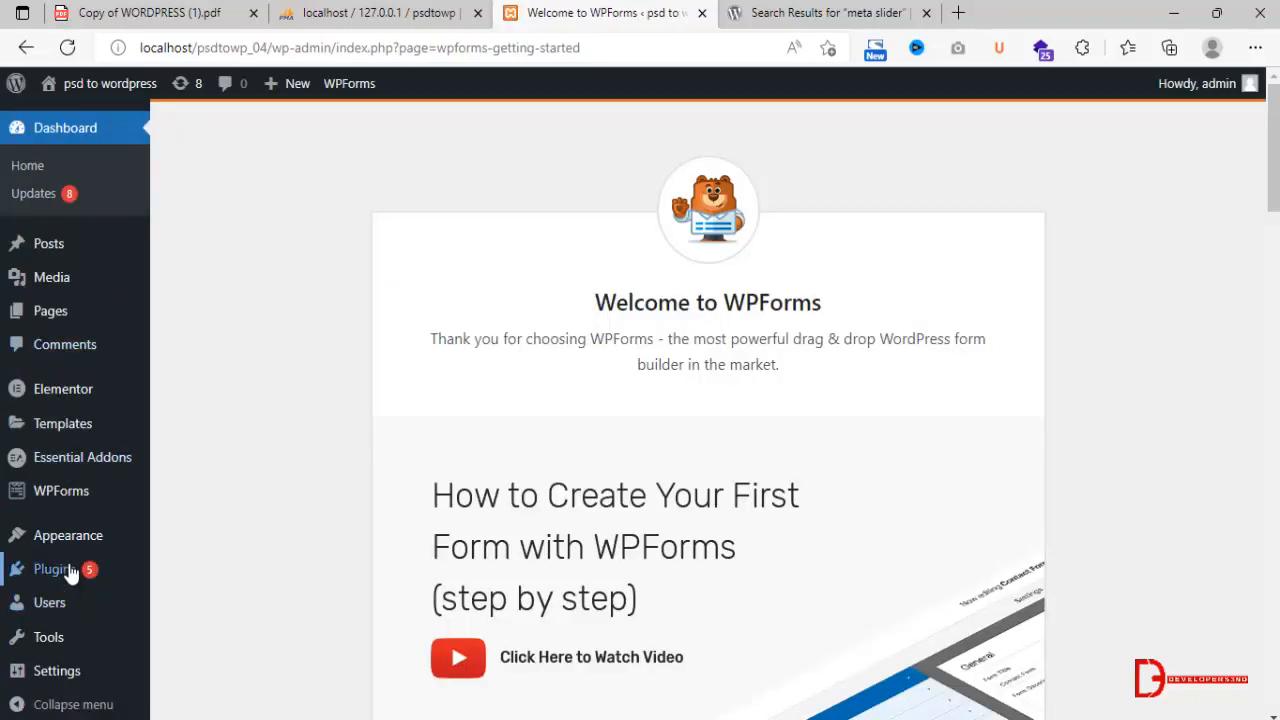
Add a new theme by uploading the hello-elementor.2.4.1 archive, install it and activate Hello Elementor.
{"action": "mouse_move", "coordinate": [70, 541]}
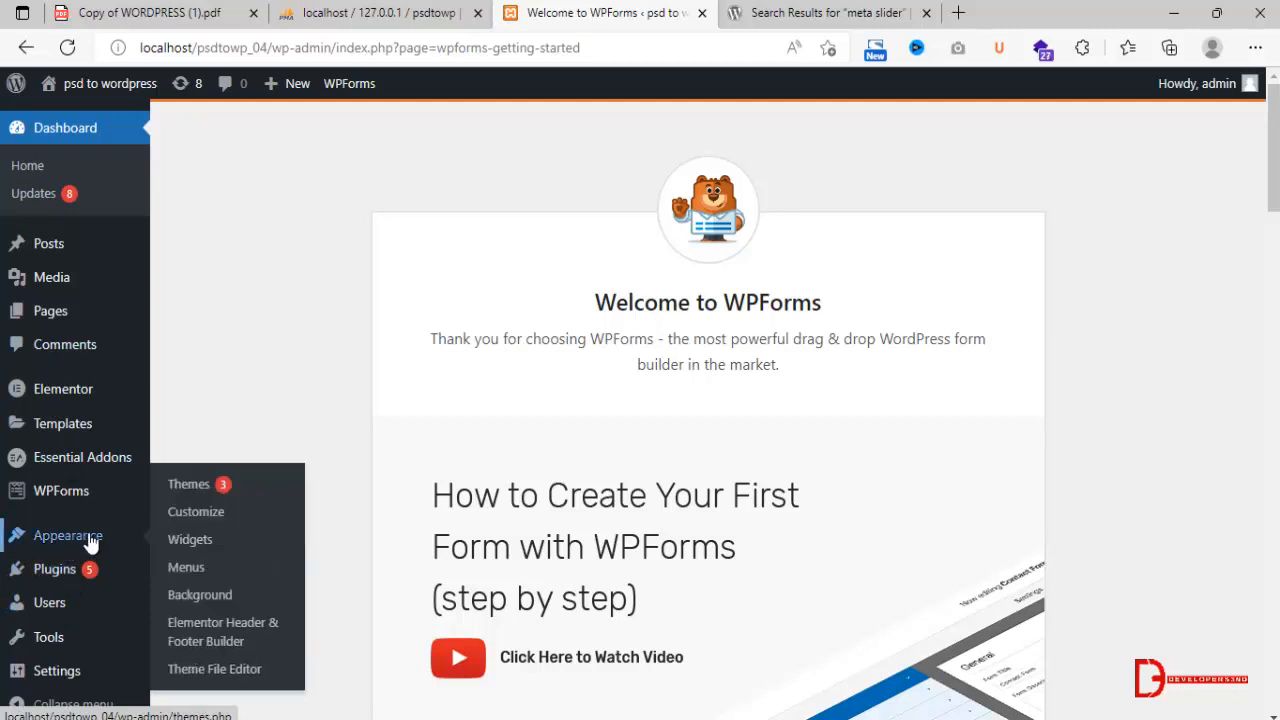
{"action": "left_click", "coordinate": [209, 486]}
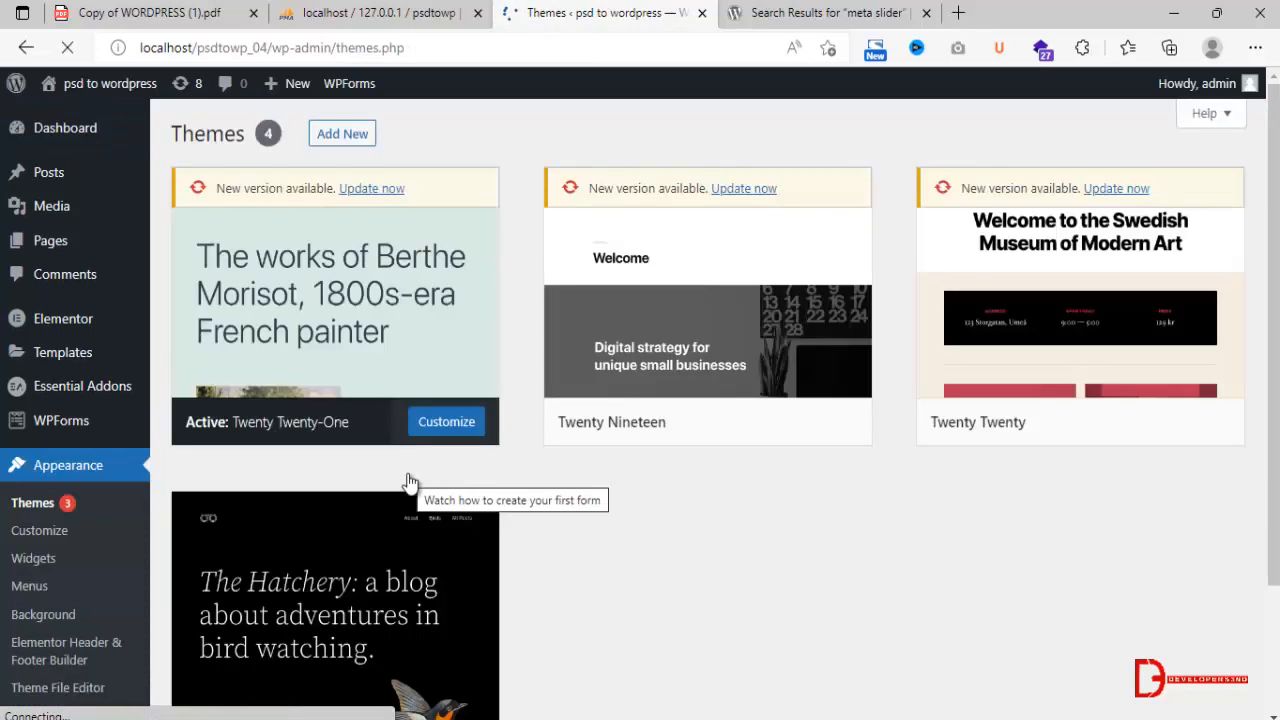
{"action": "left_click", "coordinate": [345, 134]}
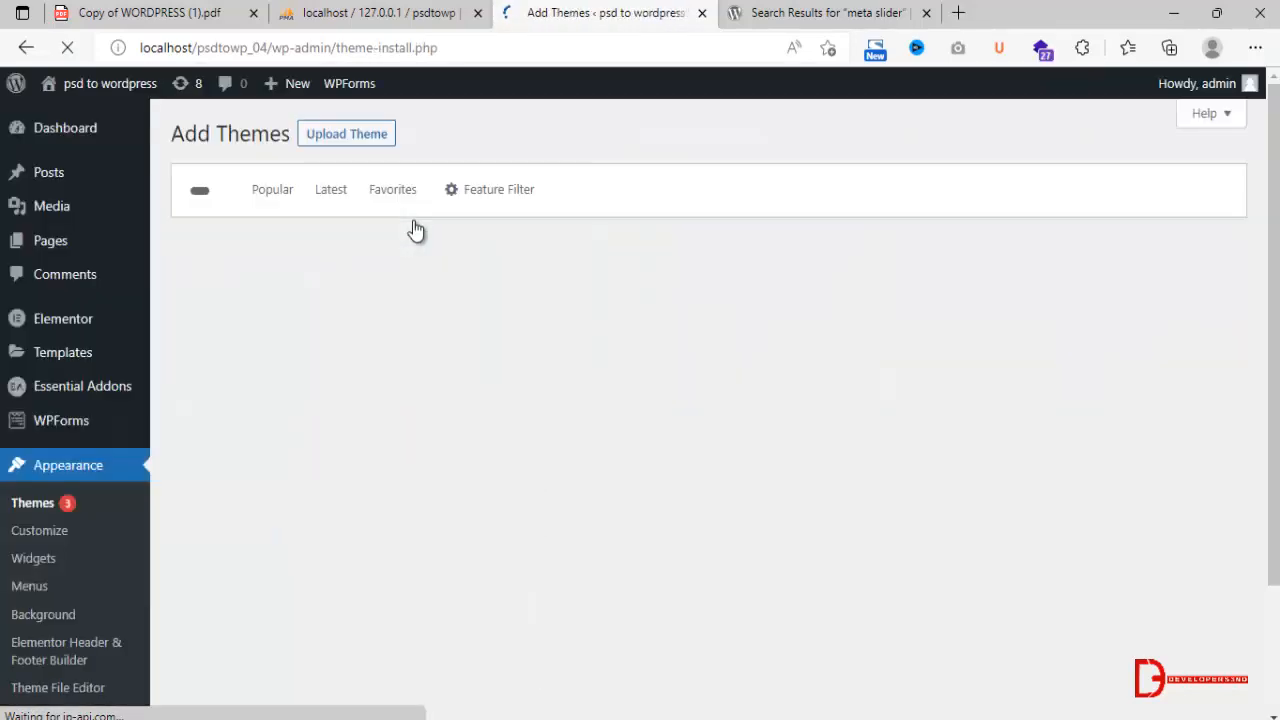
{"action": "left_click", "coordinate": [371, 144]}
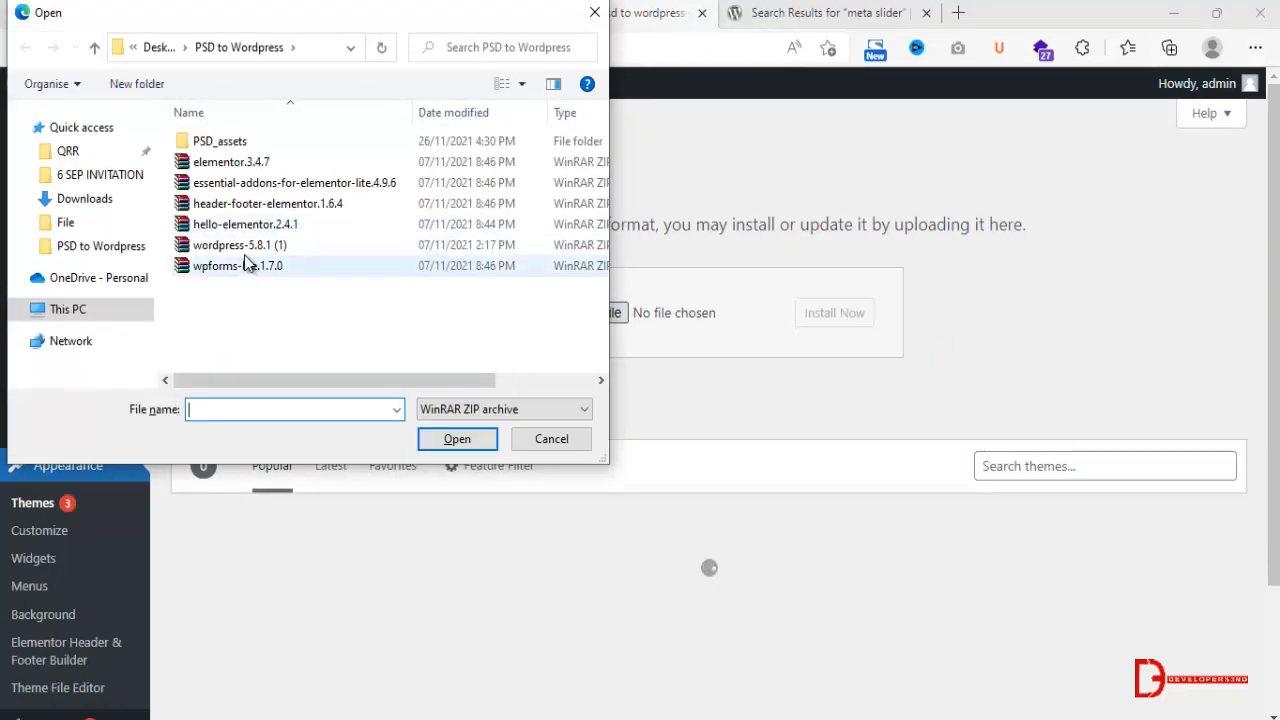
{"action": "left_click", "coordinate": [272, 226]}
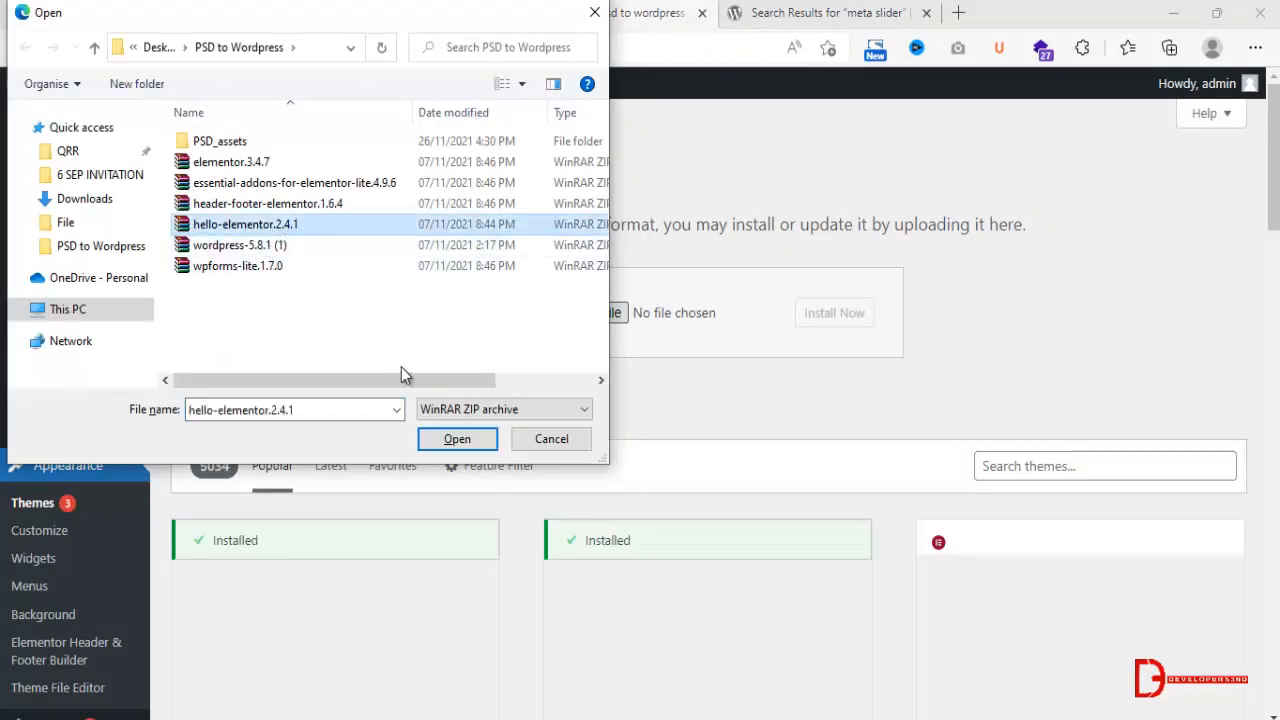
{"action": "left_click", "coordinate": [455, 438]}
{"action": "left_click", "coordinate": [830, 313]}
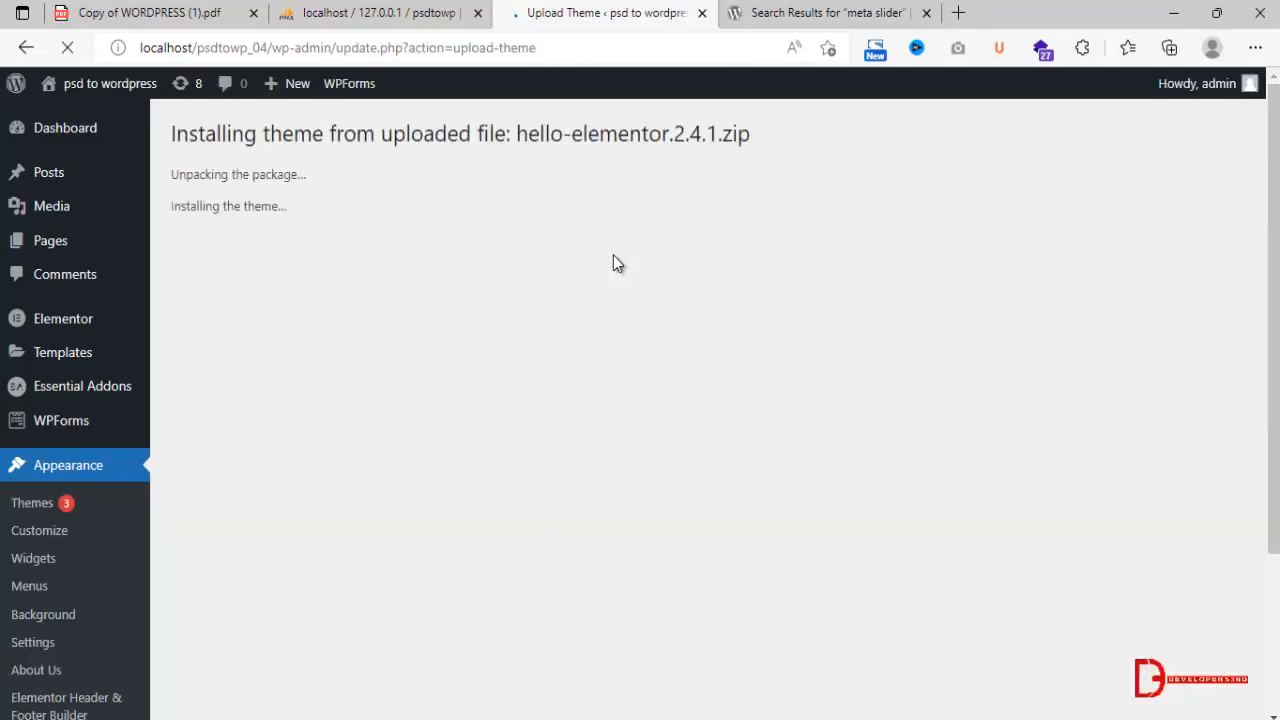
{"action": "left_click", "coordinate": [276, 278]}
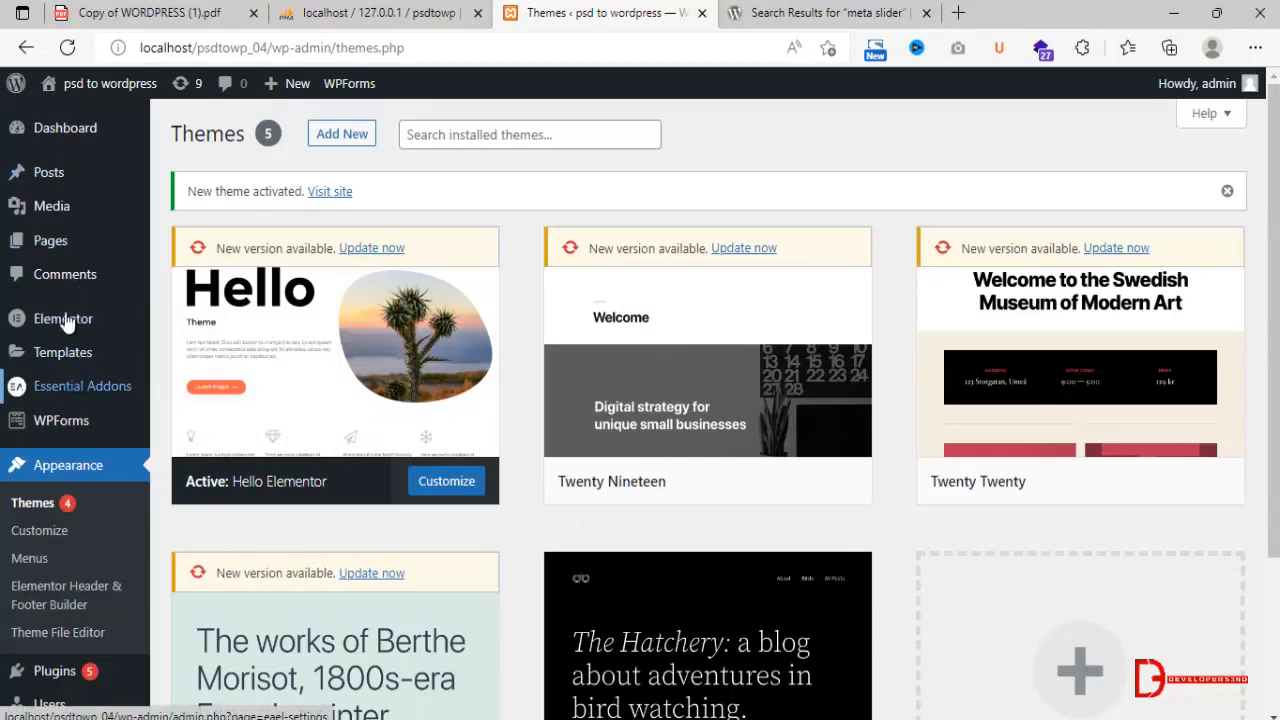
Add a new page from the All Pages list and title it Home.
{"action": "mouse_move", "coordinate": [88, 248]}
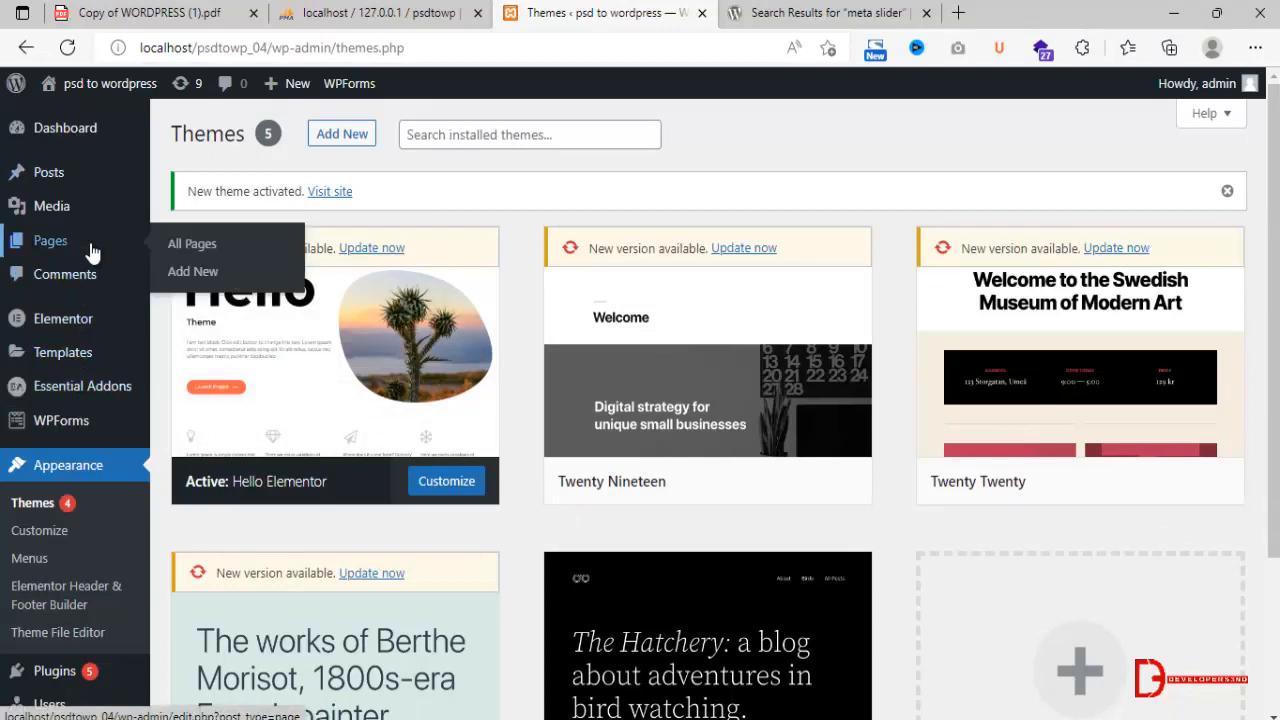
{"action": "left_click", "coordinate": [189, 248]}
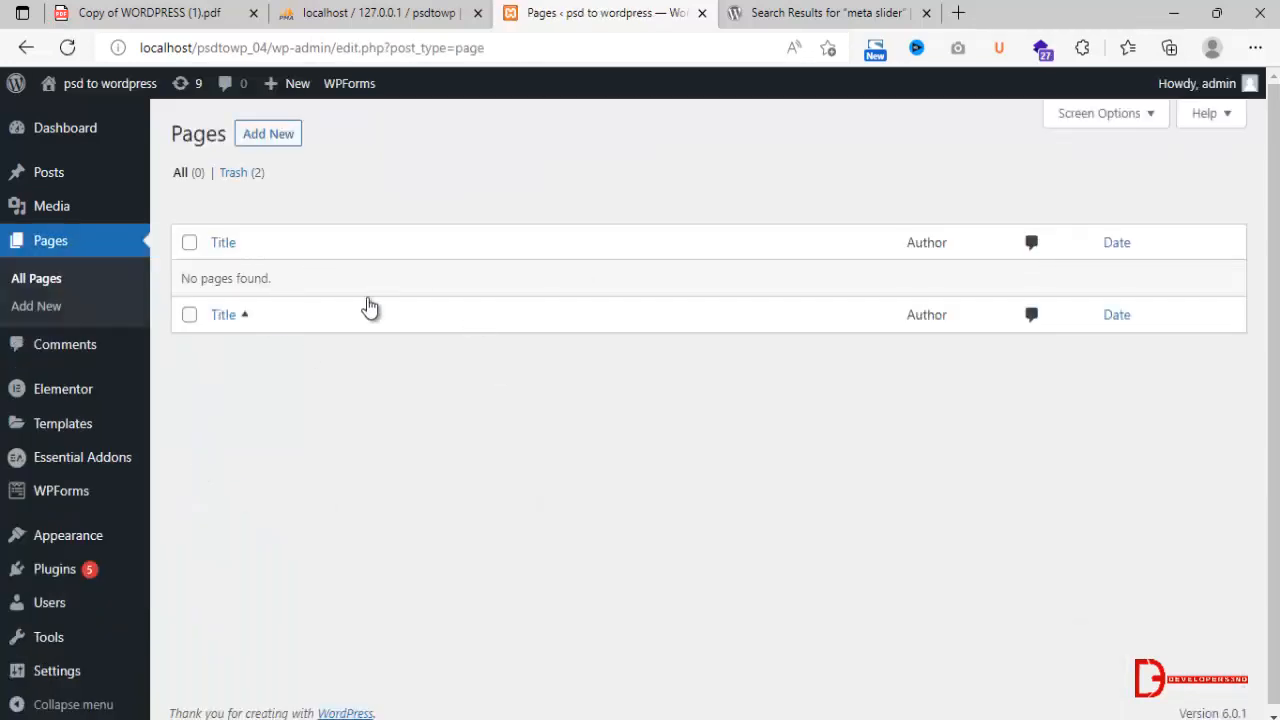
{"action": "left_click", "coordinate": [285, 138]}
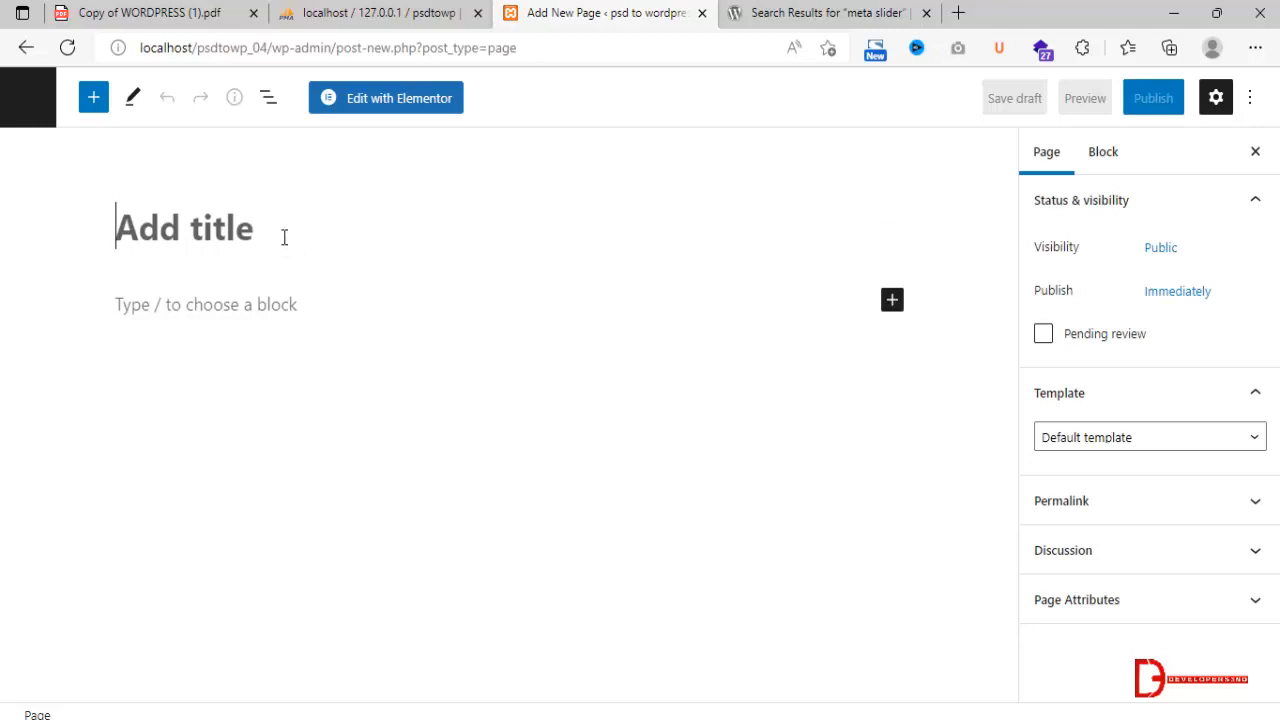
{"action": "type", "text": "Home"}
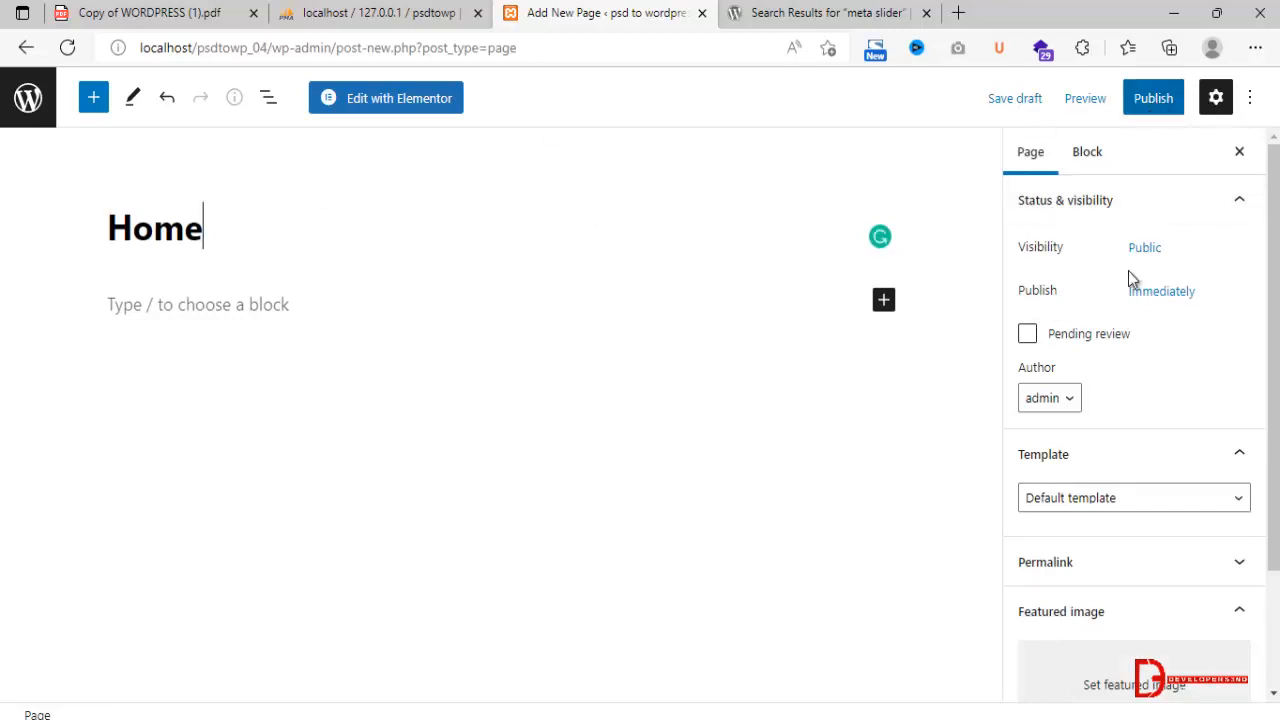
Set the Home page's template to Elementor Full Width, publish the page and return to the pages list.
{"action": "left_click", "coordinate": [1094, 502]}
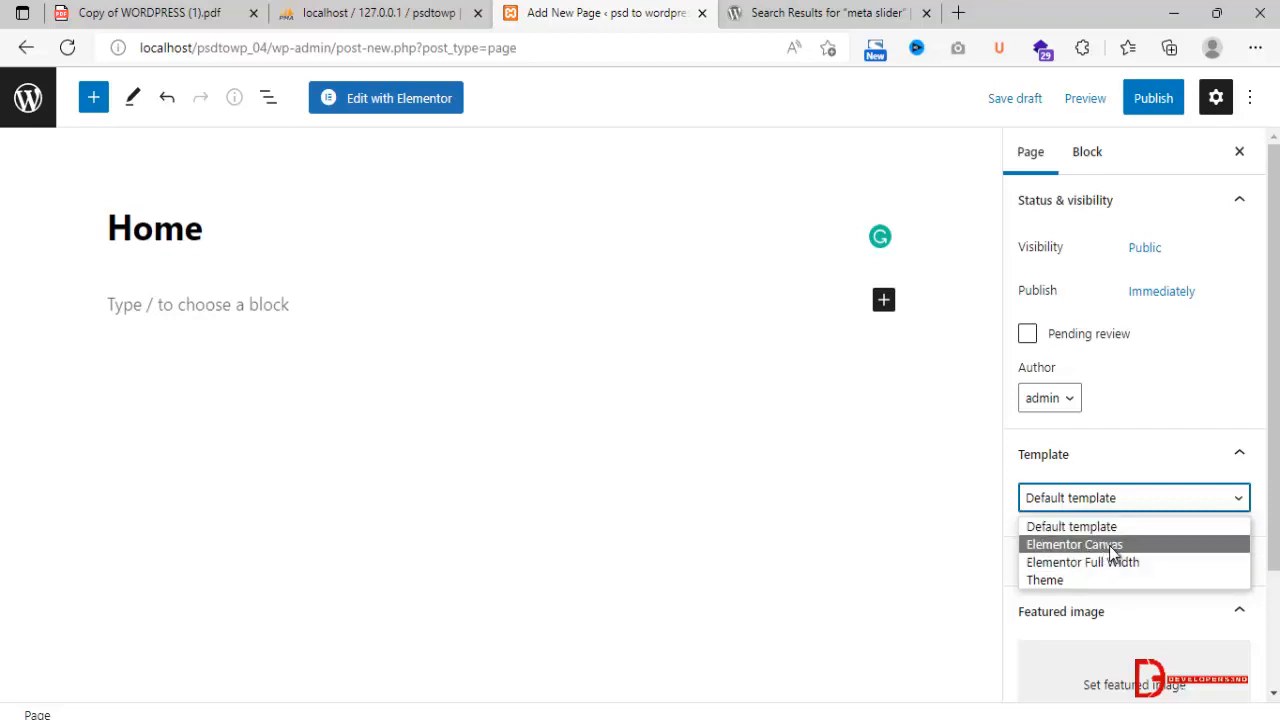
{"action": "left_click", "coordinate": [1107, 548]}
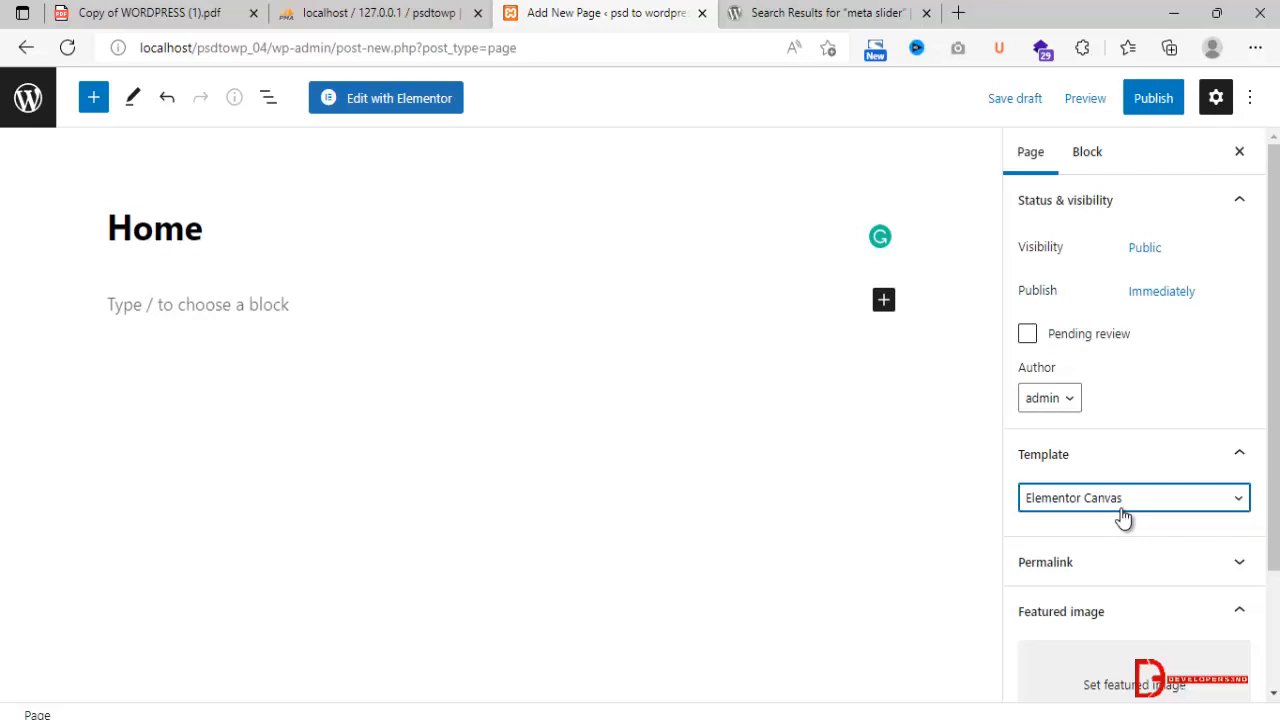
{"action": "left_click", "coordinate": [1123, 516]}
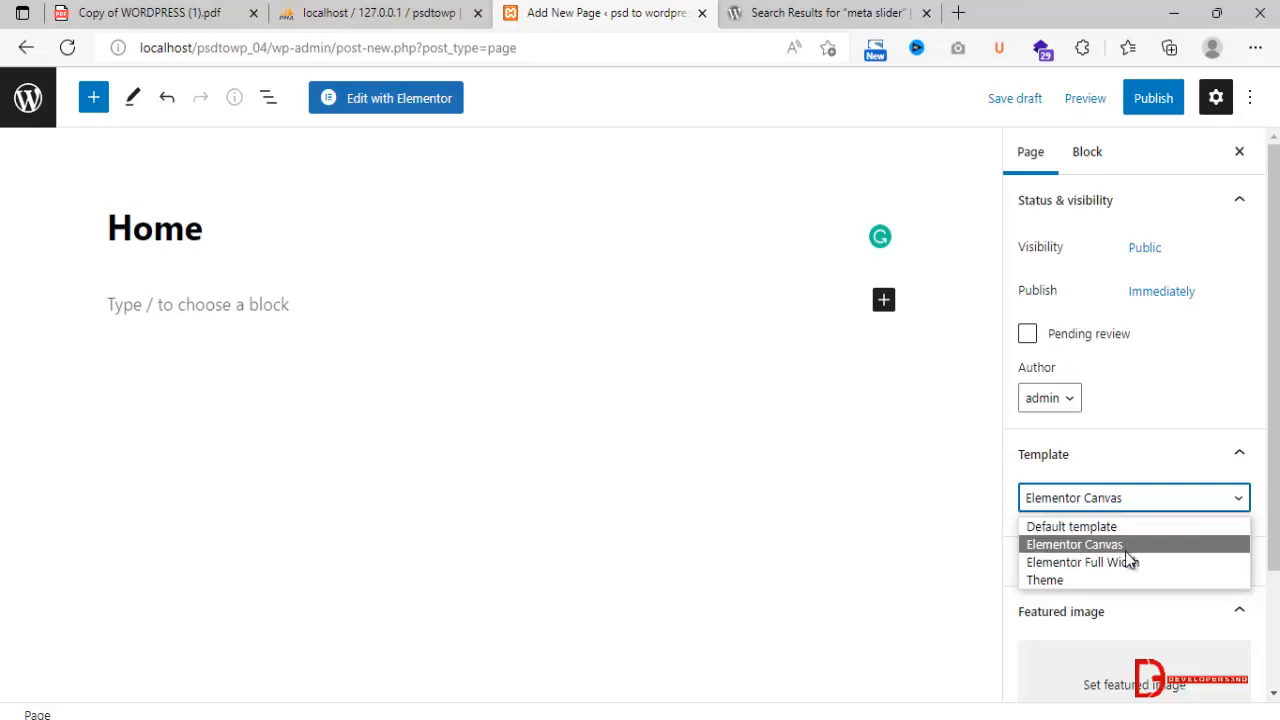
{"action": "left_click", "coordinate": [1128, 558]}
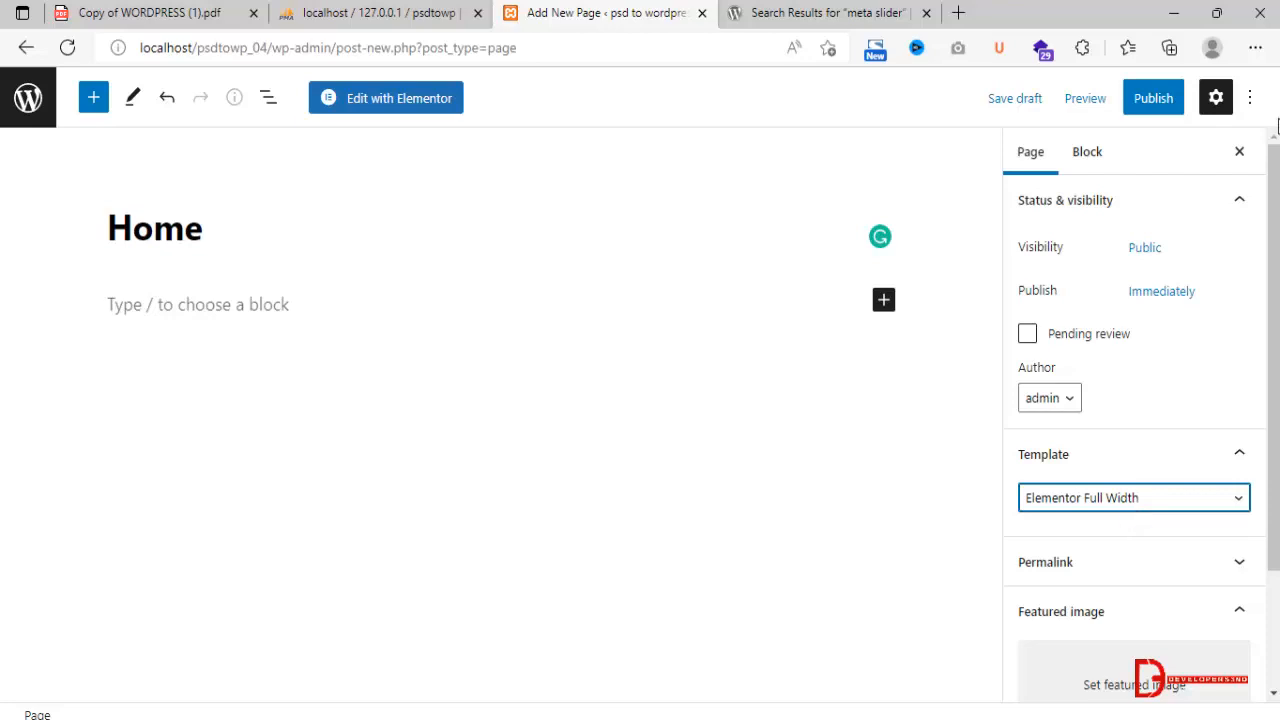
{"action": "left_click", "coordinate": [1150, 98]}
{"action": "left_click", "coordinate": [1083, 106]}
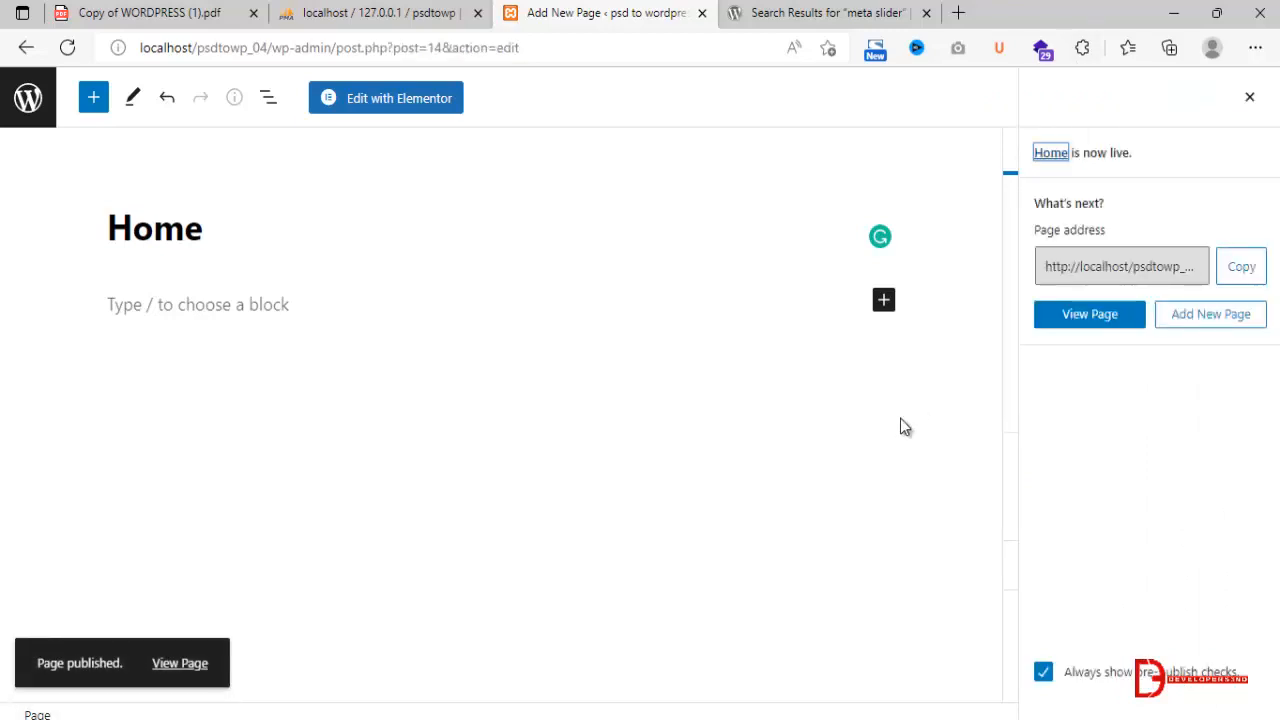
{"action": "left_click", "coordinate": [28, 98]}
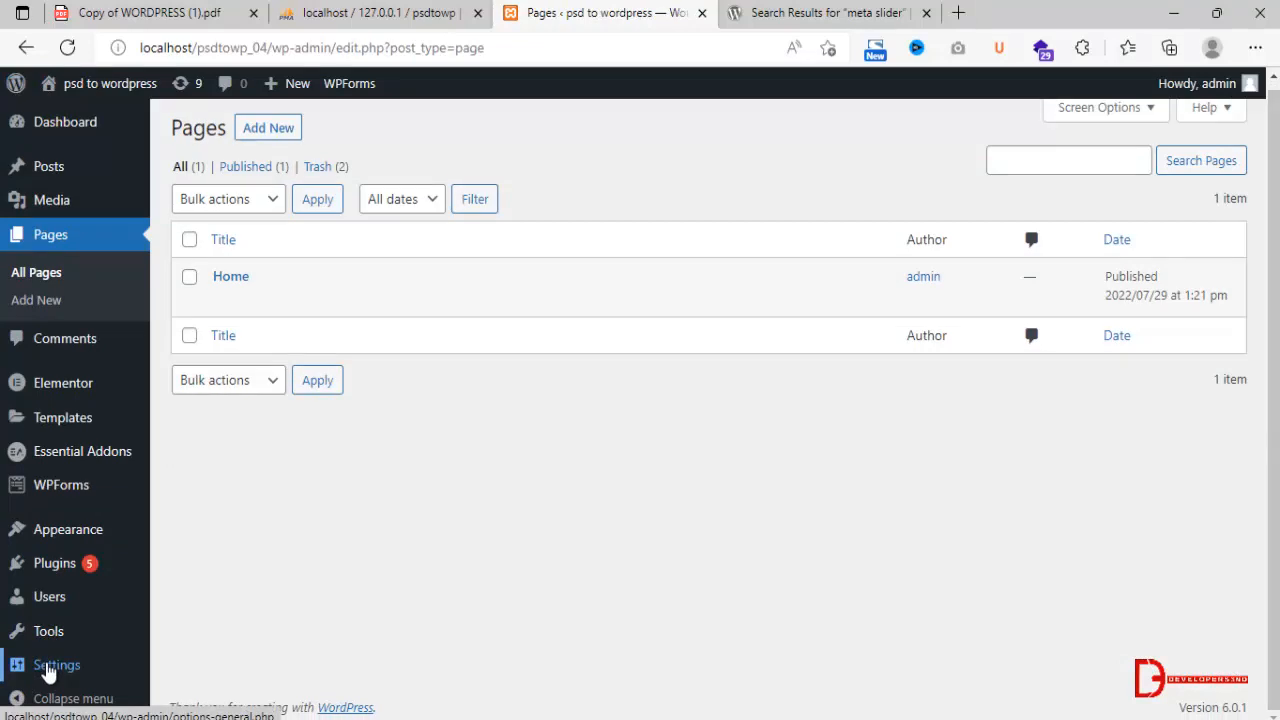
In the Reading settings, make the homepage display the static page Home and save the changes.
{"action": "mouse_move", "coordinate": [47, 668]}
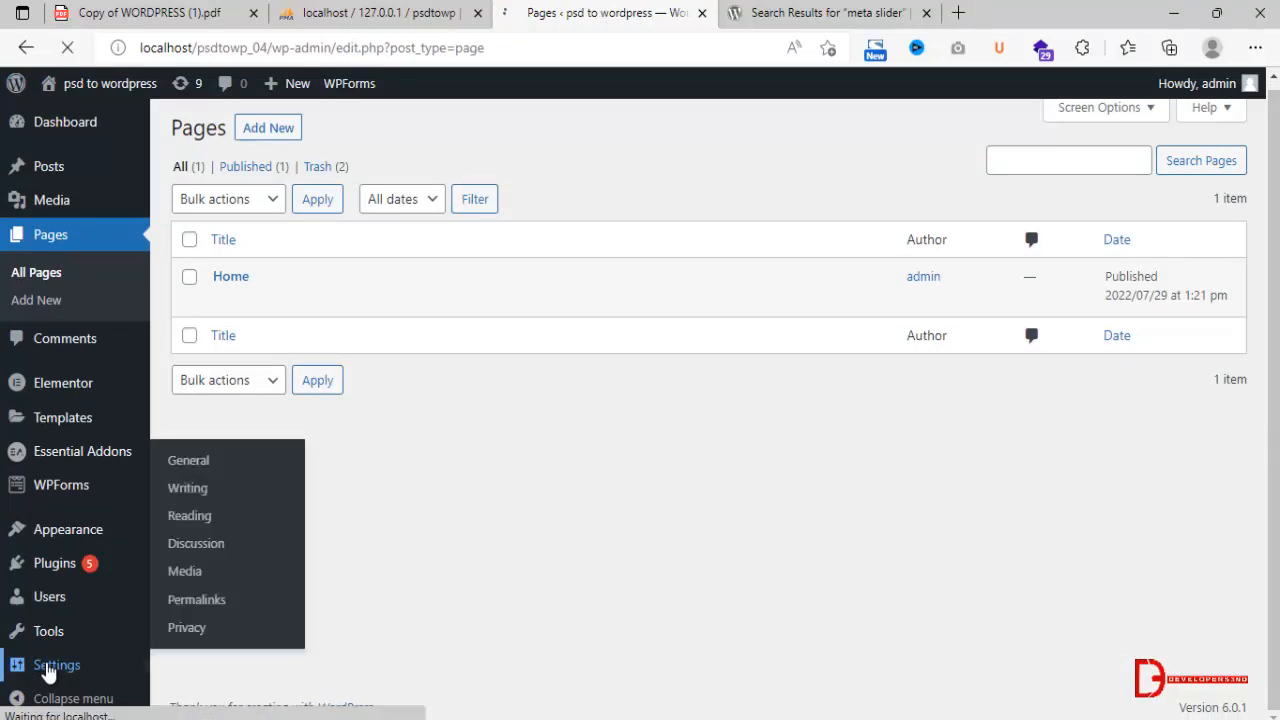
{"action": "left_click", "coordinate": [201, 523]}
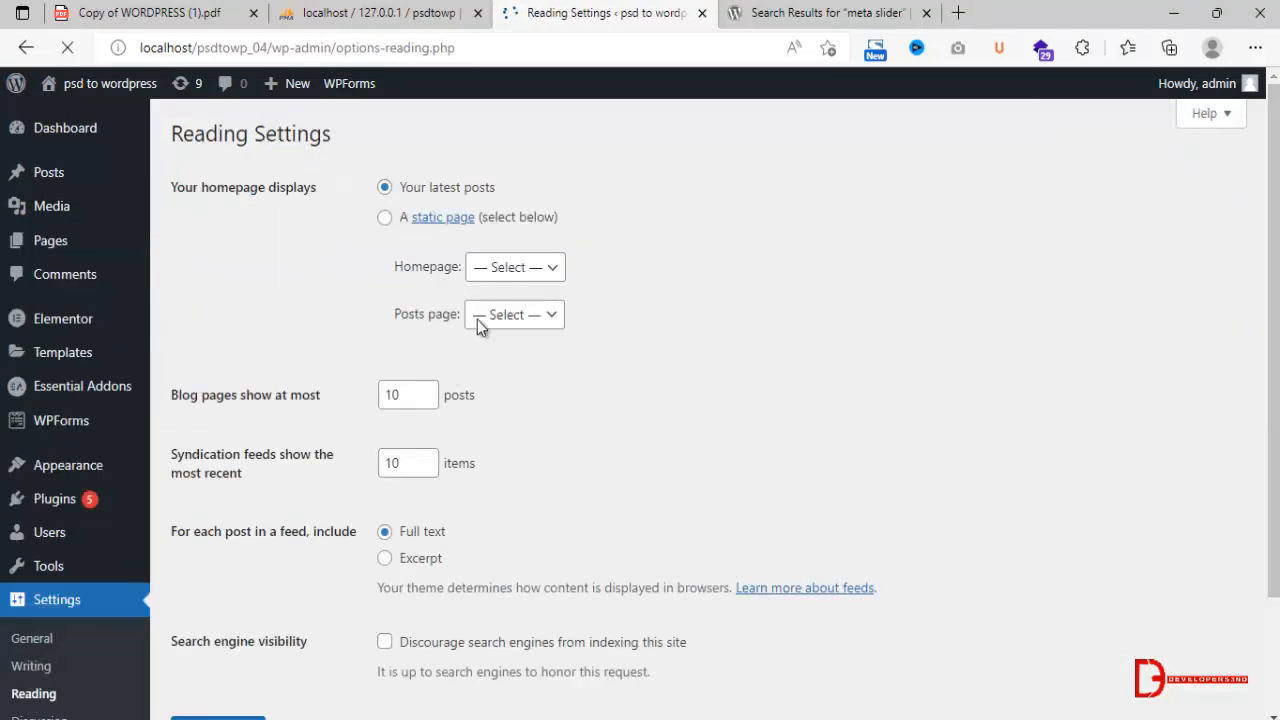
{"action": "left_click", "coordinate": [387, 219]}
{"action": "left_click", "coordinate": [505, 268]}
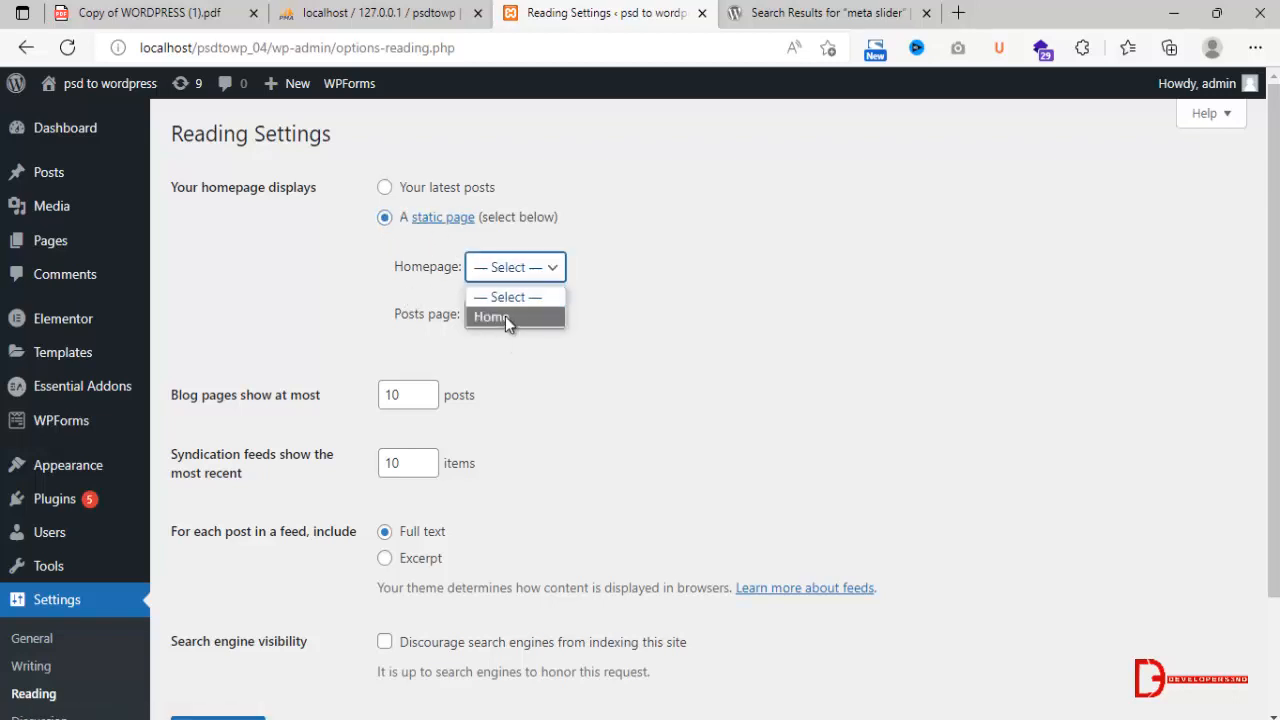
{"action": "left_click", "coordinate": [505, 316]}
{"action": "scroll", "coordinate": [381, 523], "scroll_direction": "down", "scroll_amount": 2}
{"action": "left_click", "coordinate": [218, 586]}
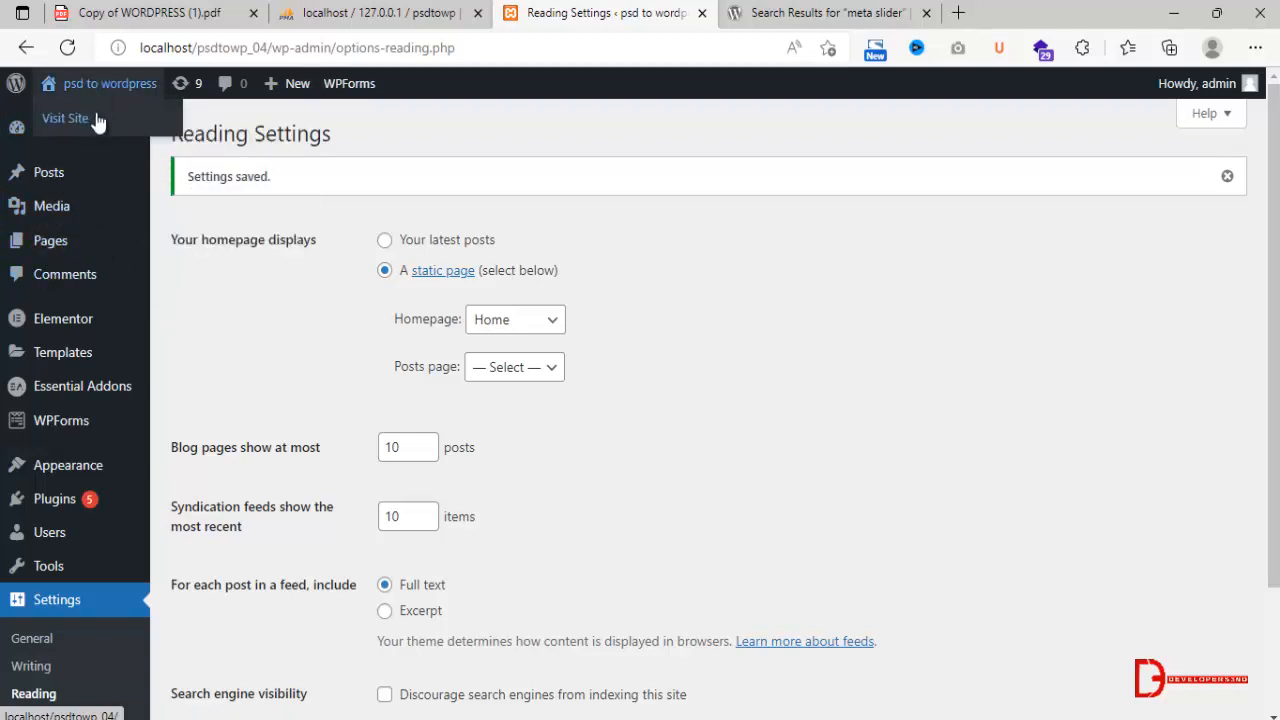
Visit the site in a separate browser tab and open its Home page for editing with Elementor.
{"action": "left_click", "coordinate": [94, 118]}
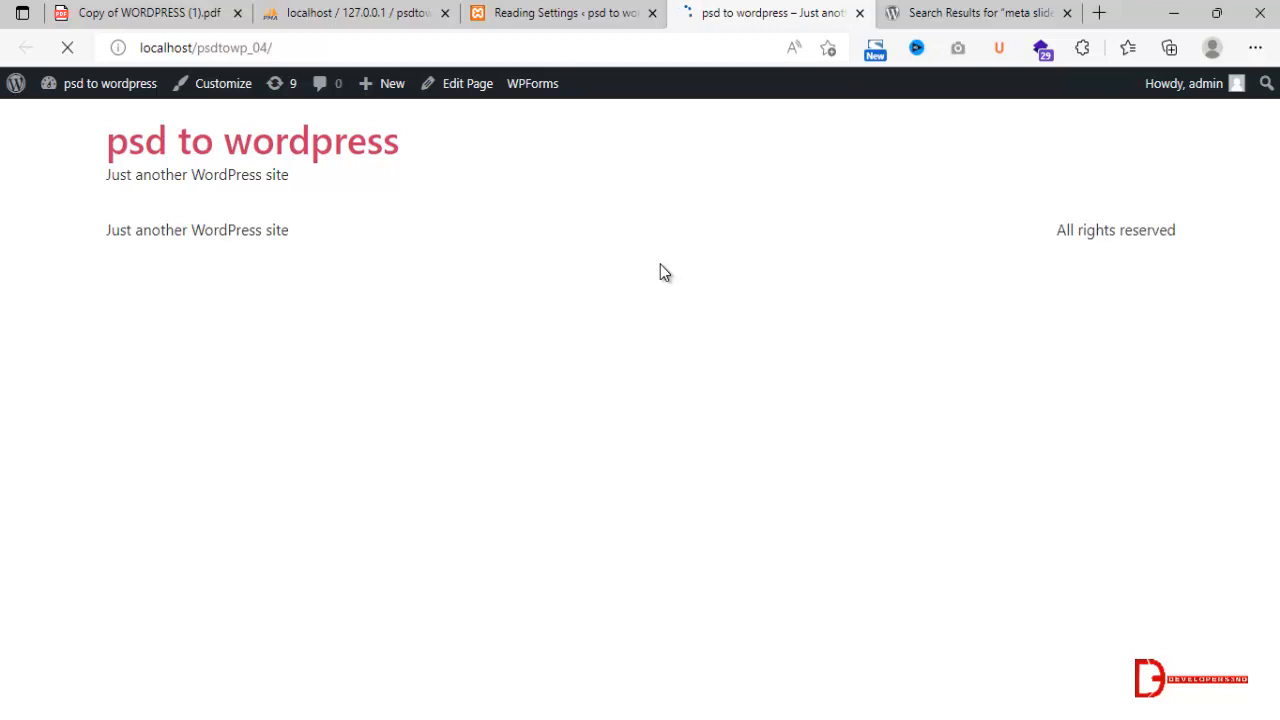
{"action": "left_click", "coordinate": [590, 18]}
{"action": "left_click", "coordinate": [704, 9]}
{"action": "left_click", "coordinate": [466, 88]}
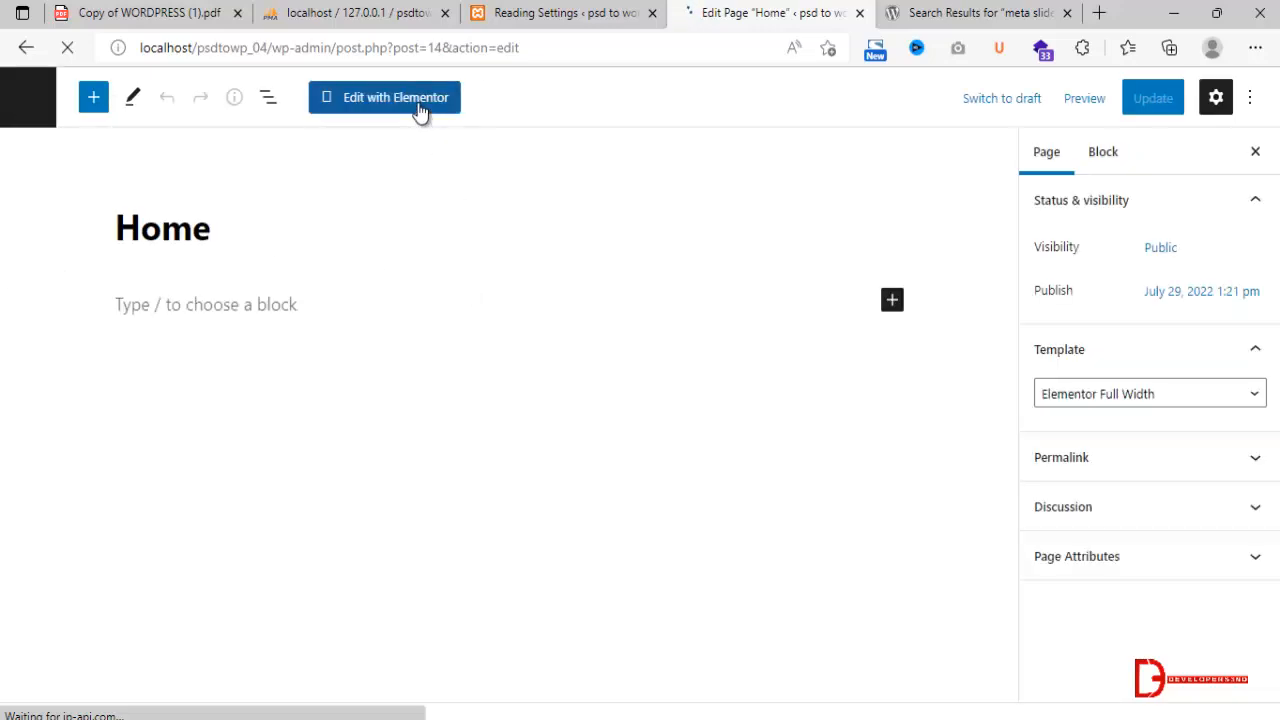
{"action": "left_click", "coordinate": [420, 108]}
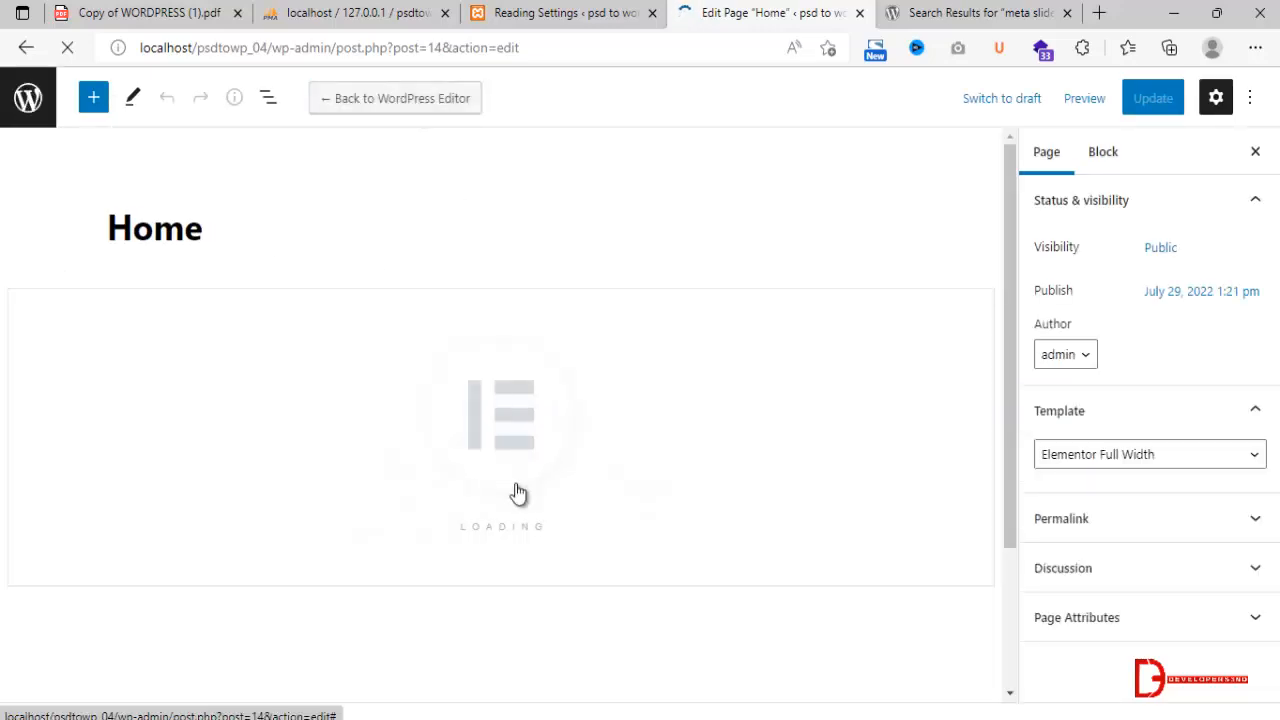
Open the live site in another browser tab from the Reading Settings page and close the meta slider search results tab.
{"action": "left_click", "coordinate": [600, 12]}
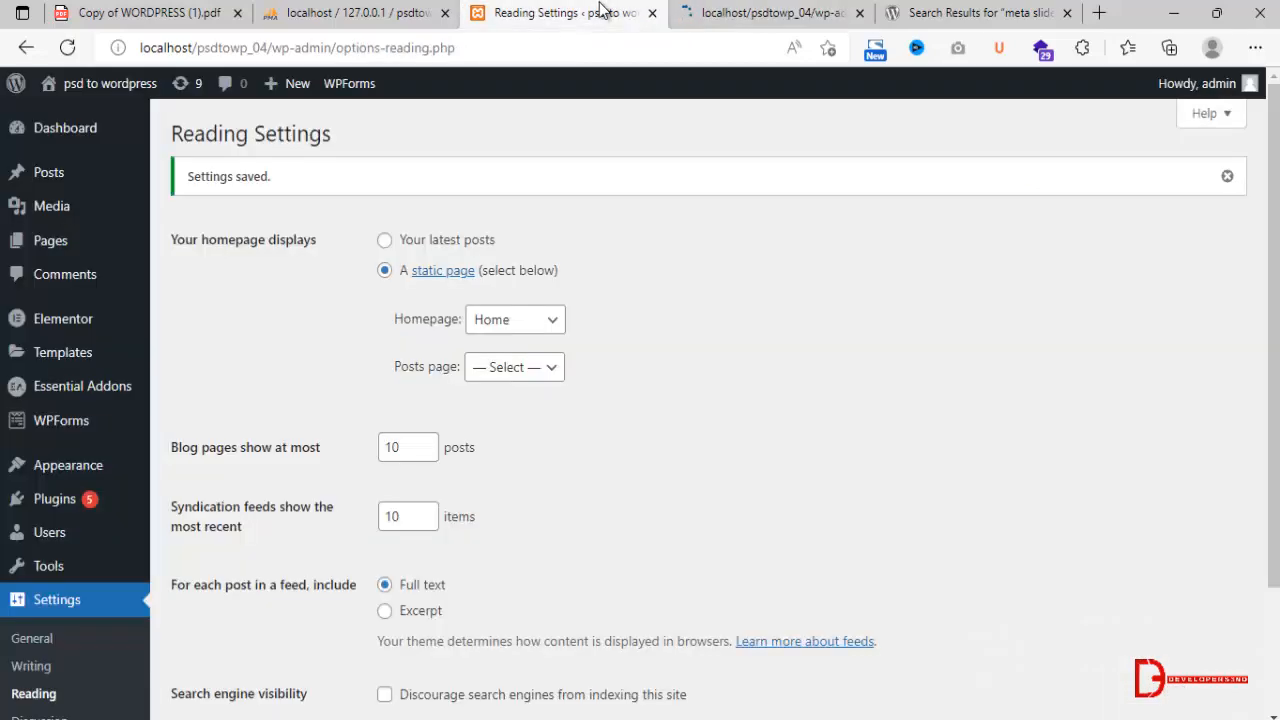
{"action": "mouse_move", "coordinate": [58, 86]}
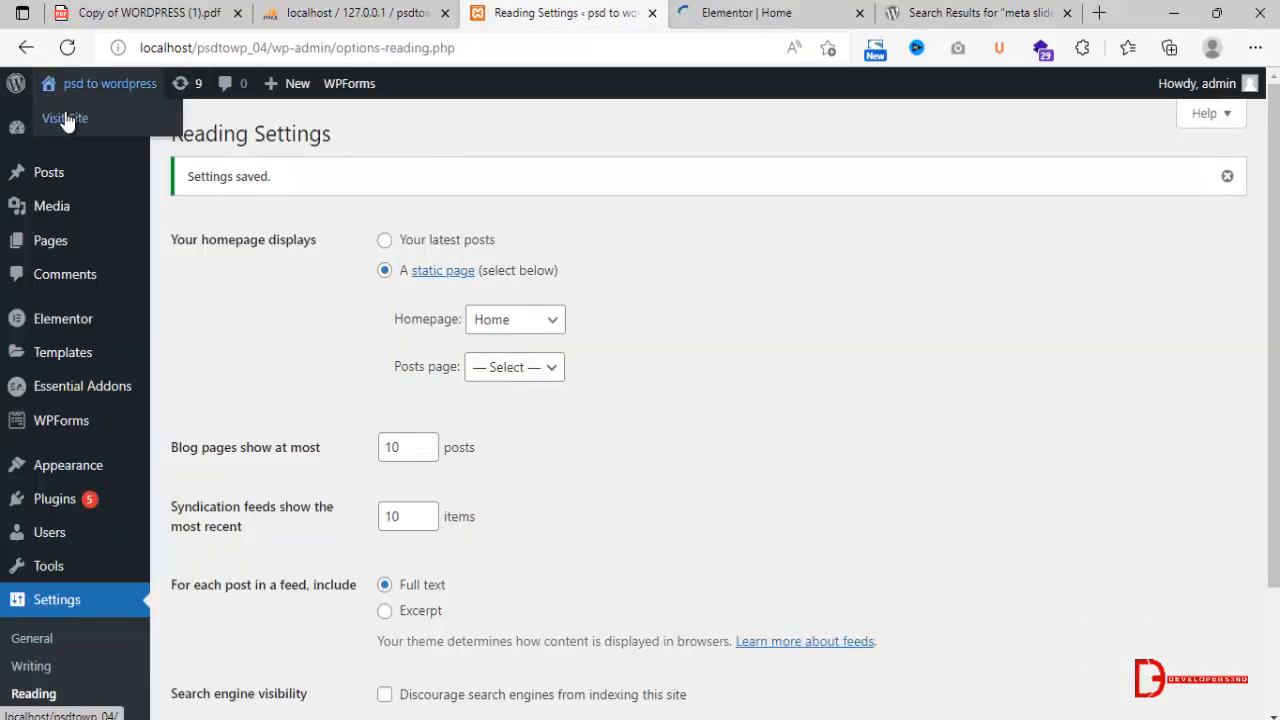
{"action": "middle_click", "coordinate": [65, 120]}
{"action": "left_click", "coordinate": [628, 12]}
{"action": "left_click", "coordinate": [805, 12]}
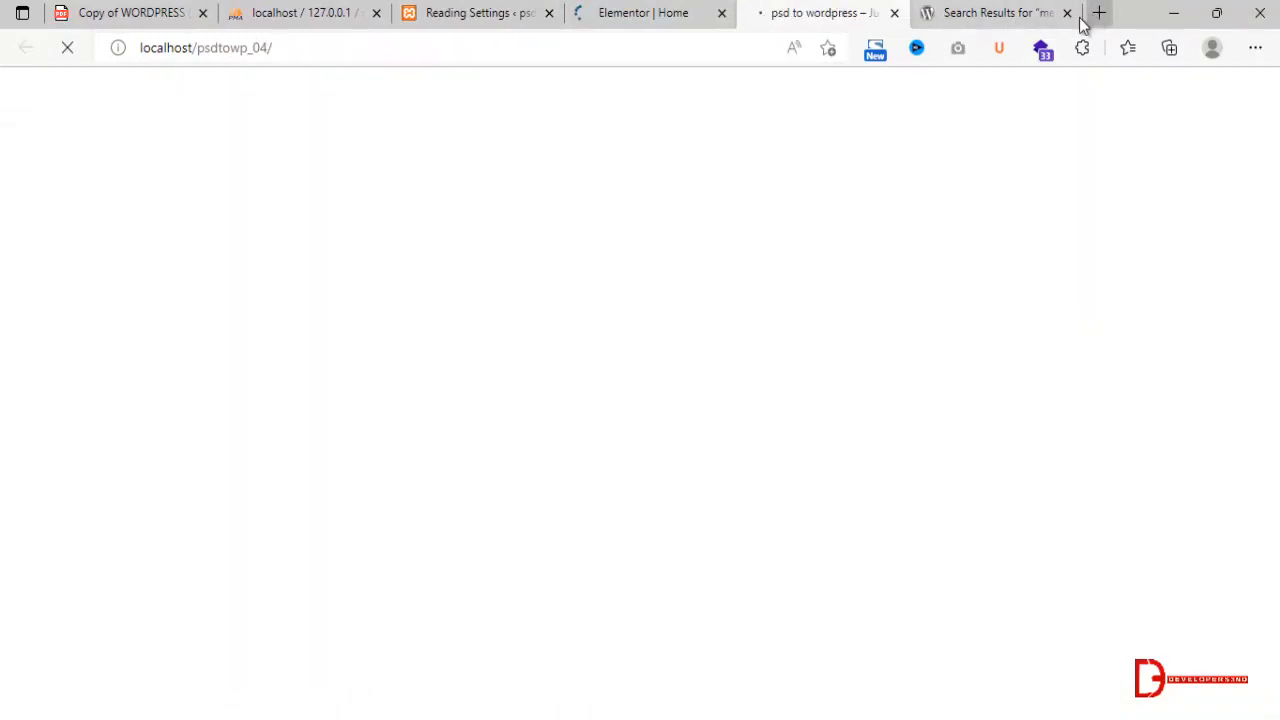
{"action": "middle_click", "coordinate": [956, 22]}
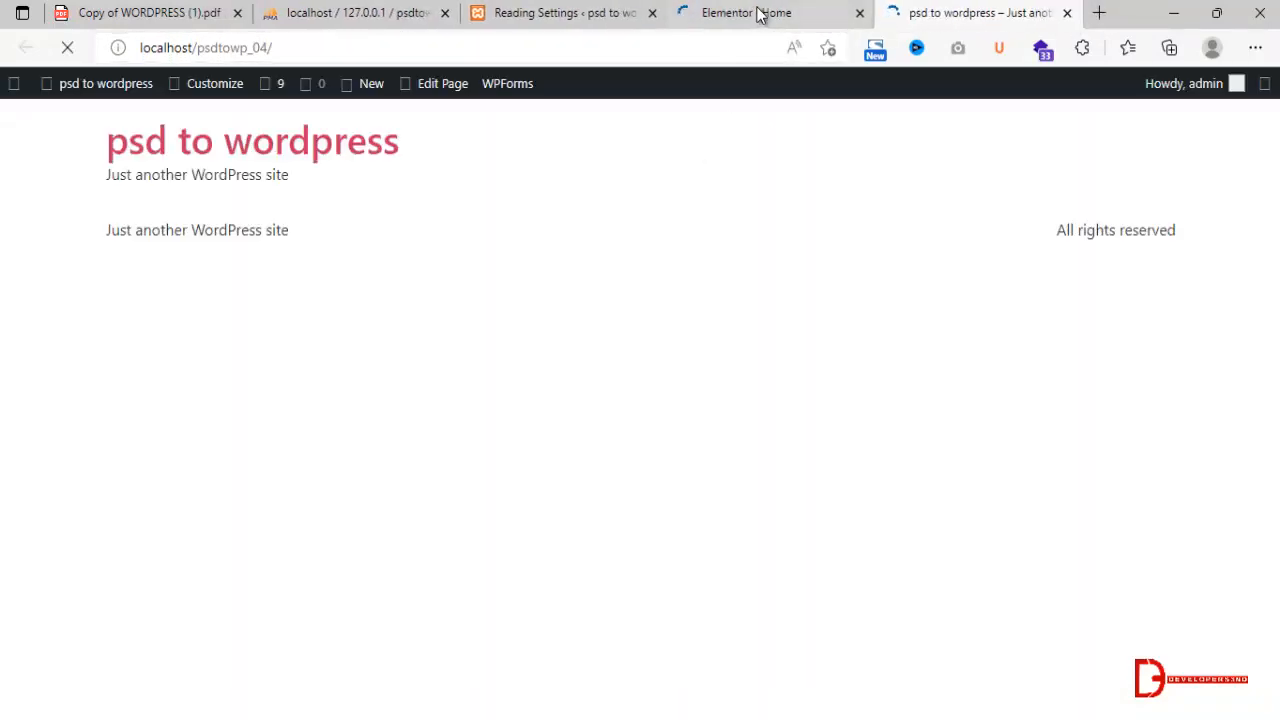
Change the Home page's layout to Elementor Canvas in the Elementor page settings.
{"action": "left_click", "coordinate": [757, 12]}
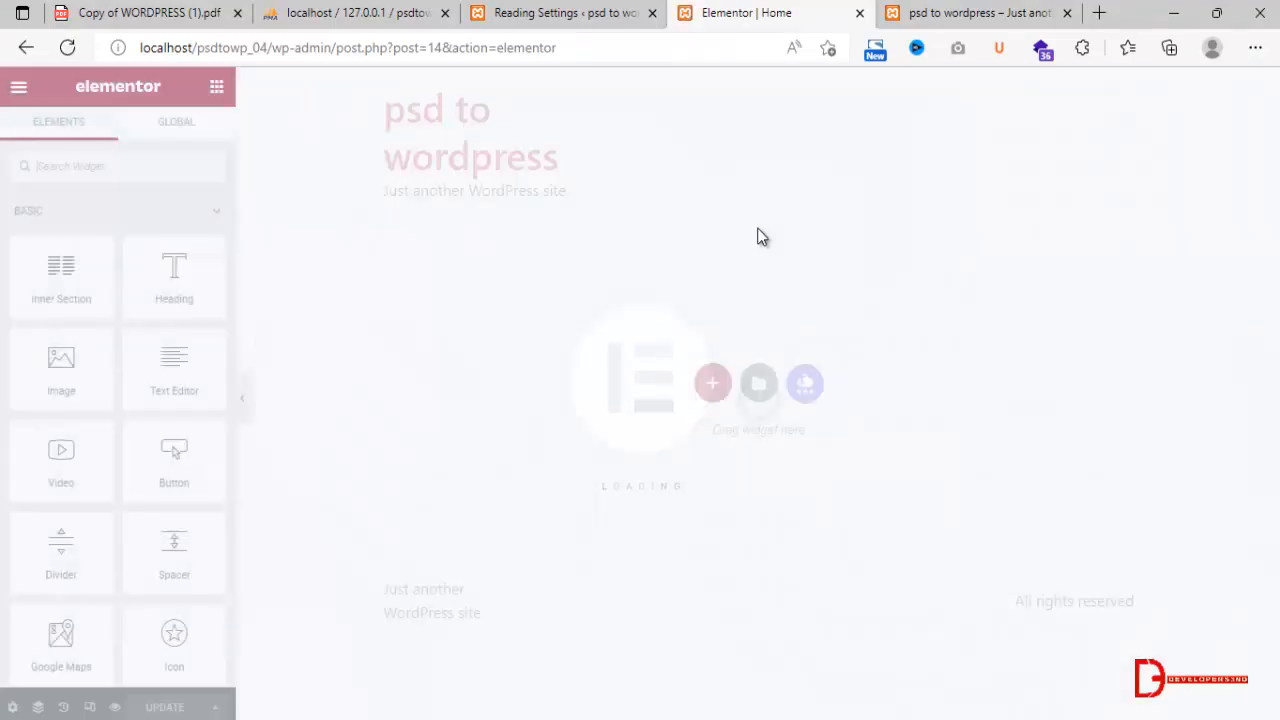
{"action": "left_click", "coordinate": [13, 707]}
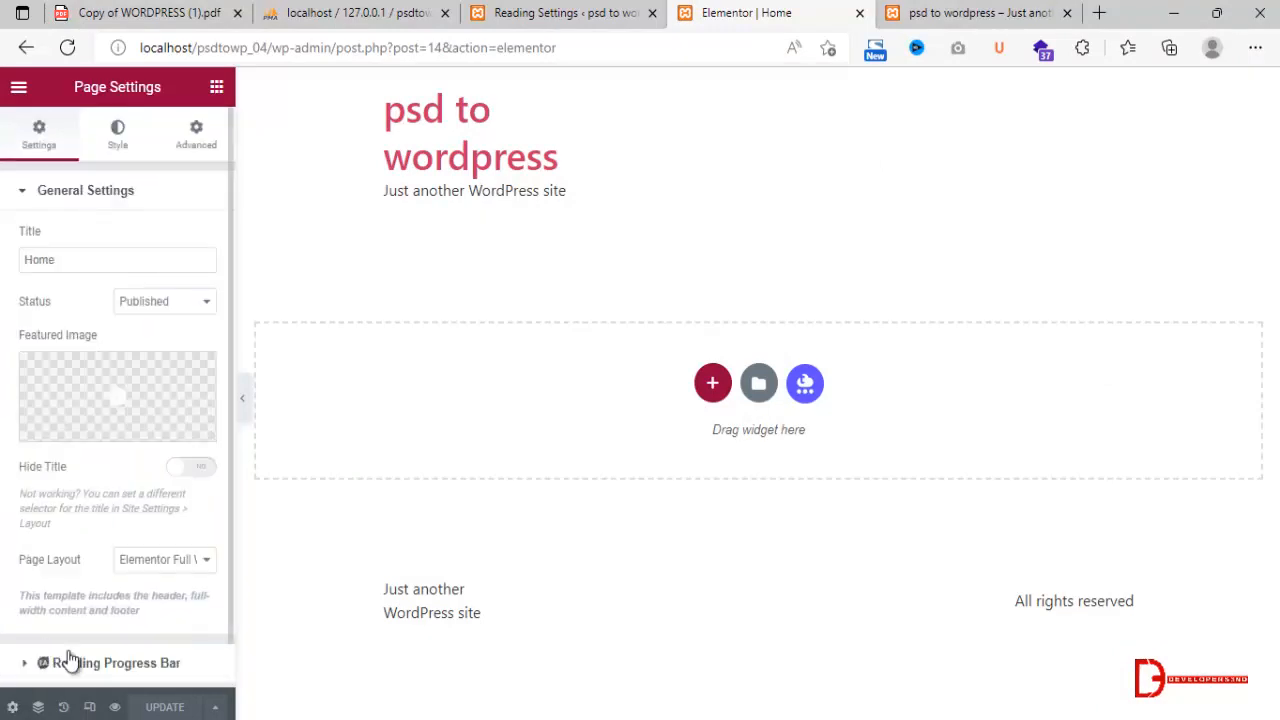
{"action": "left_click", "coordinate": [150, 562]}
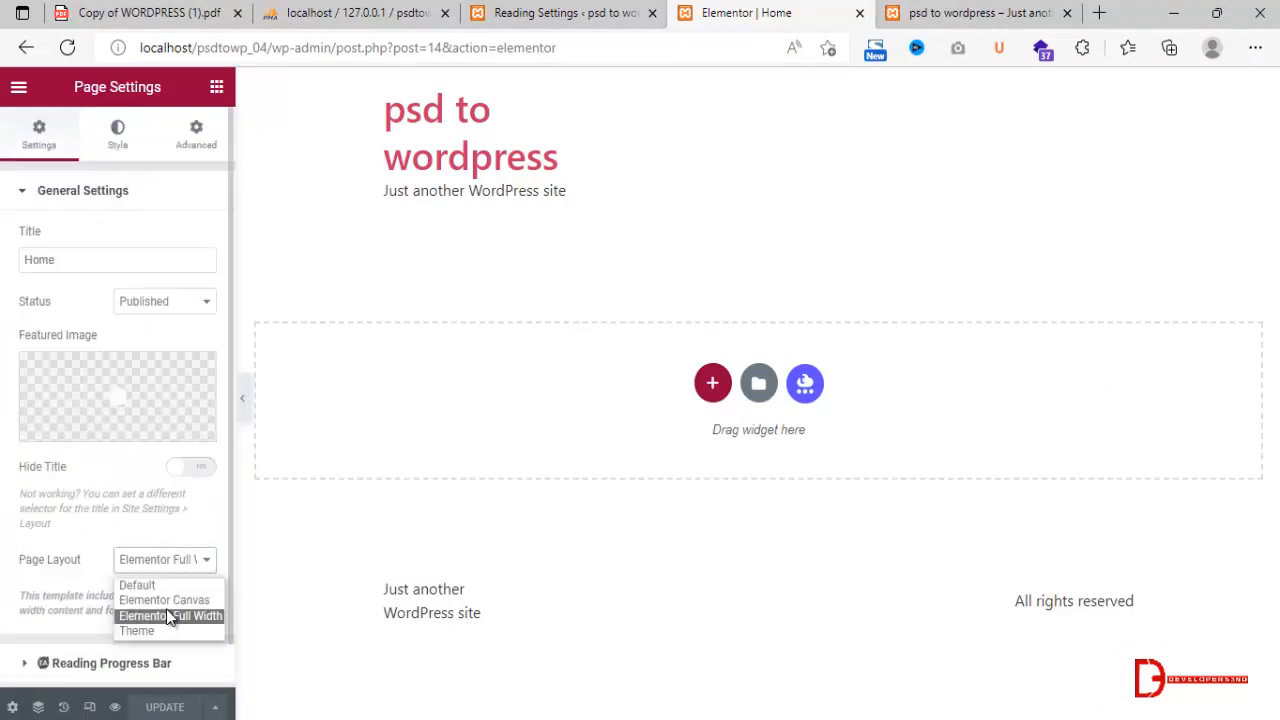
{"action": "left_click", "coordinate": [174, 600]}
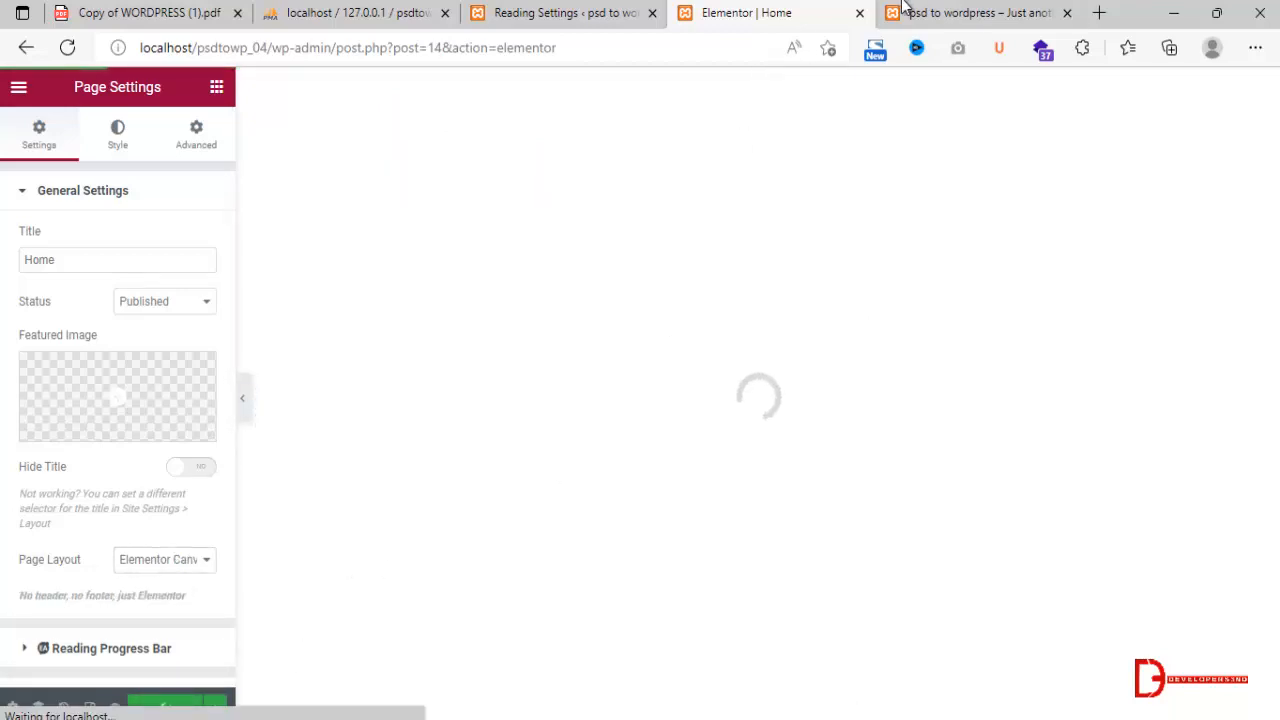
Reload the live site at localhost/psdtowp_04/ to check the front page with the changed layout.
{"action": "left_click", "coordinate": [905, 13]}
{"action": "left_click", "coordinate": [718, 43]}
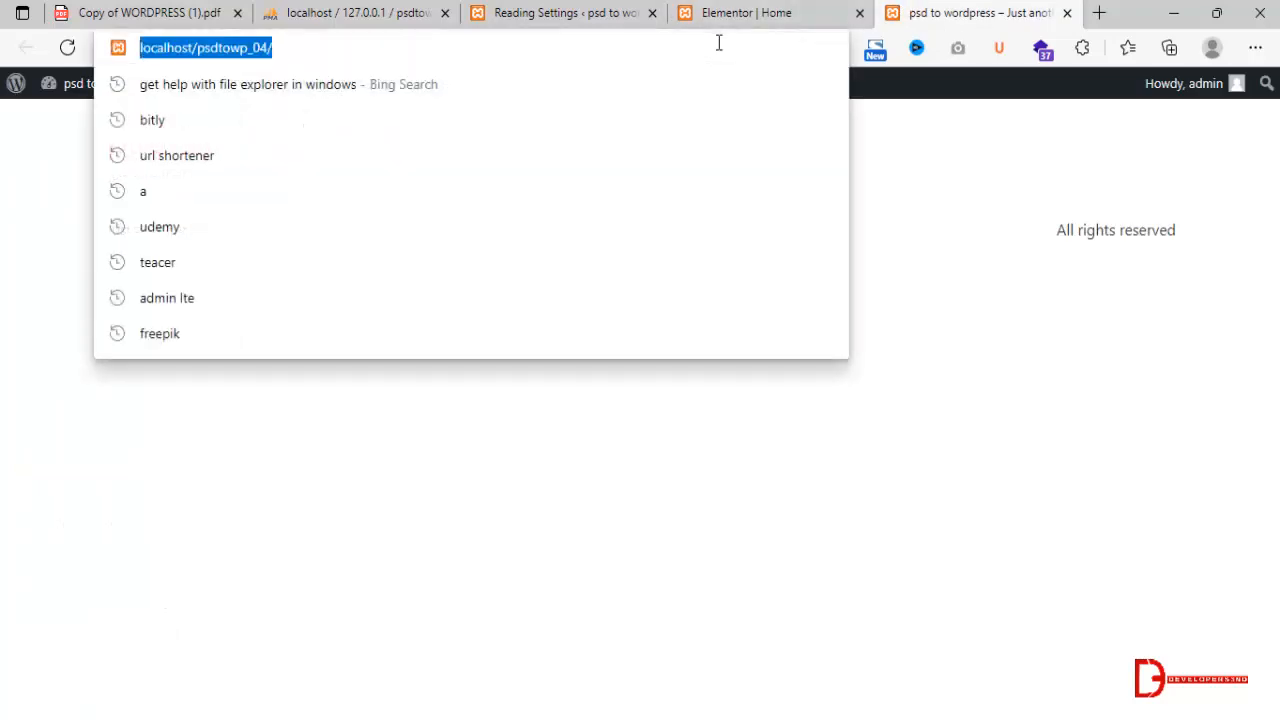
{"action": "key", "text": "Return"}
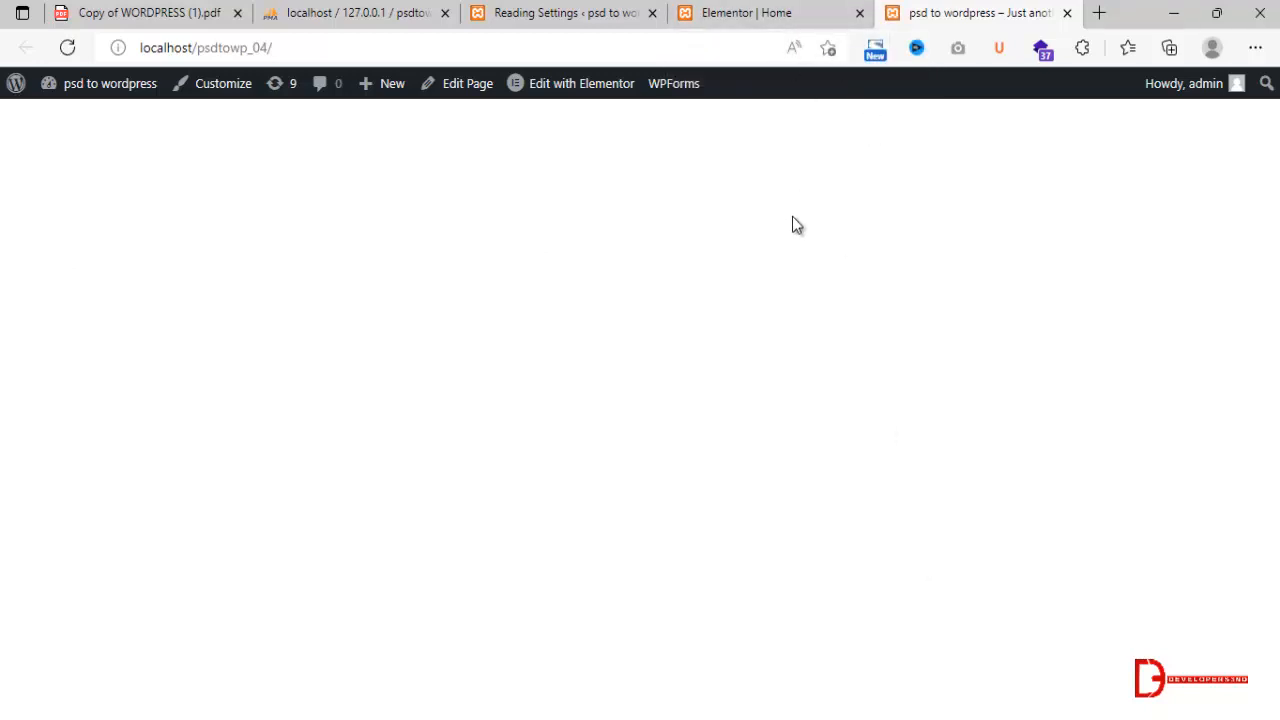
Add a new single-column section to the Home page in the Elementor editor.
{"action": "left_click", "coordinate": [745, 10]}
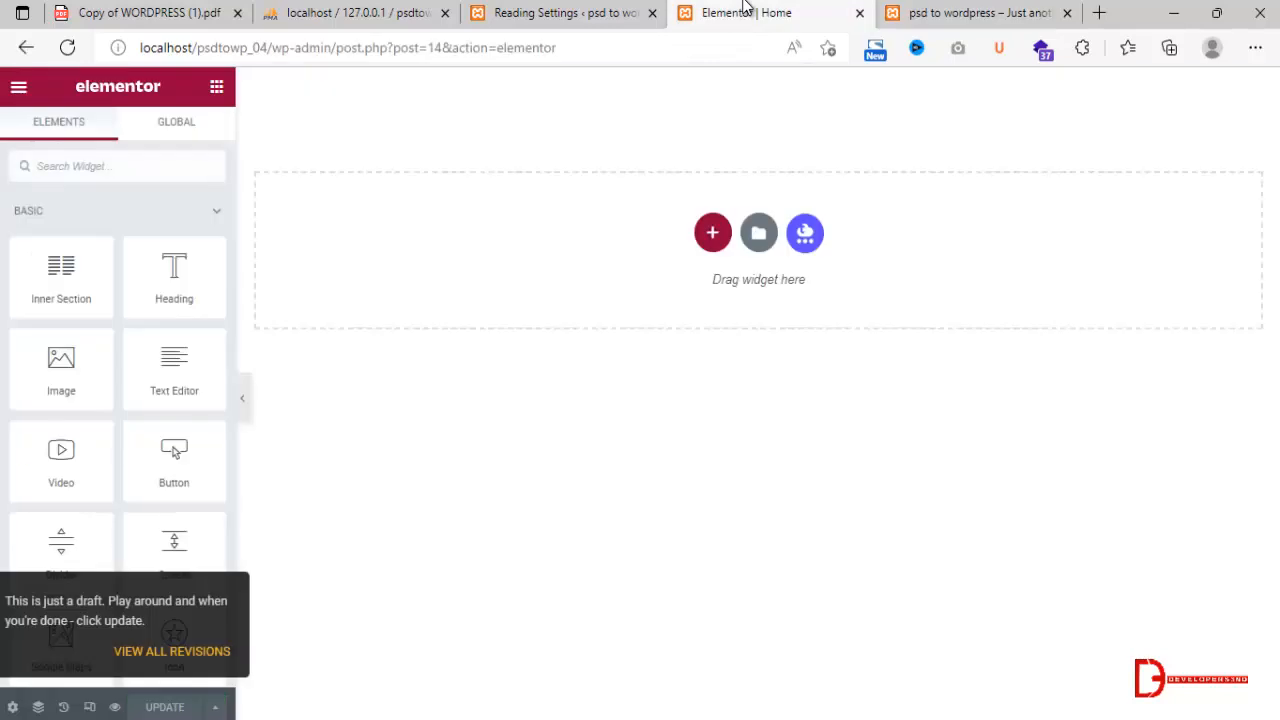
{"action": "left_click", "coordinate": [713, 235]}
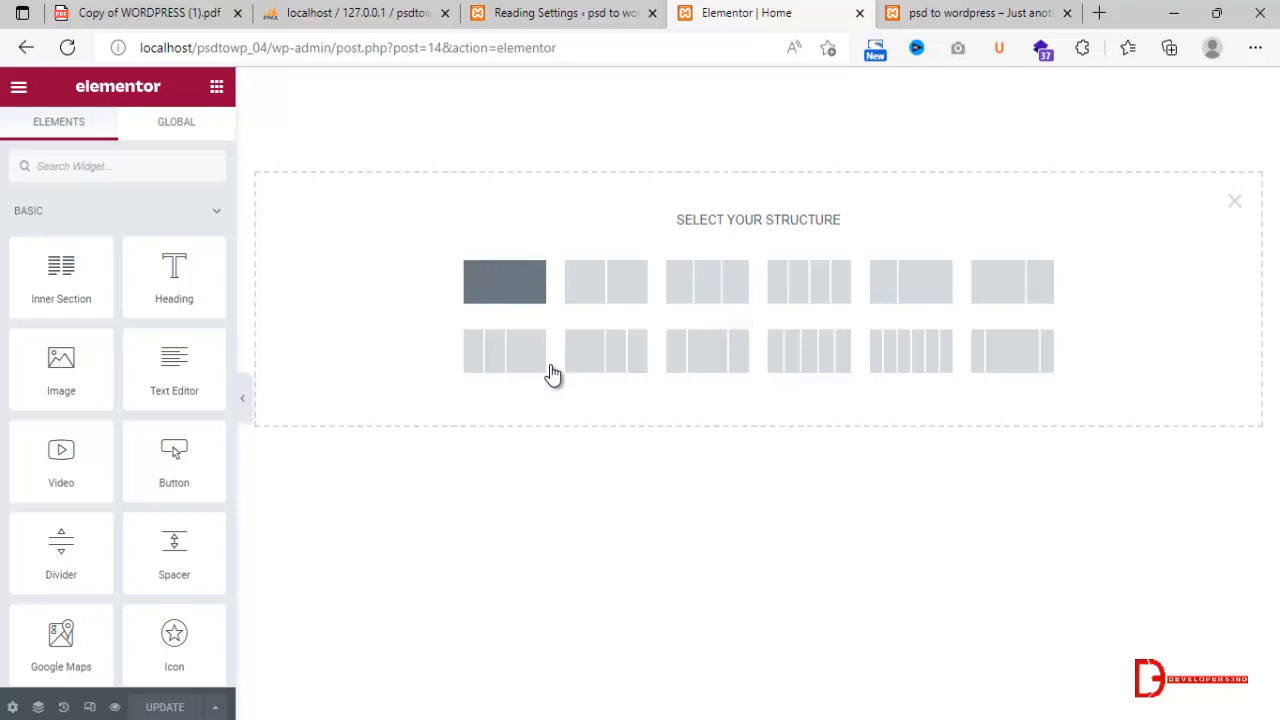
{"action": "left_click", "coordinate": [520, 295]}
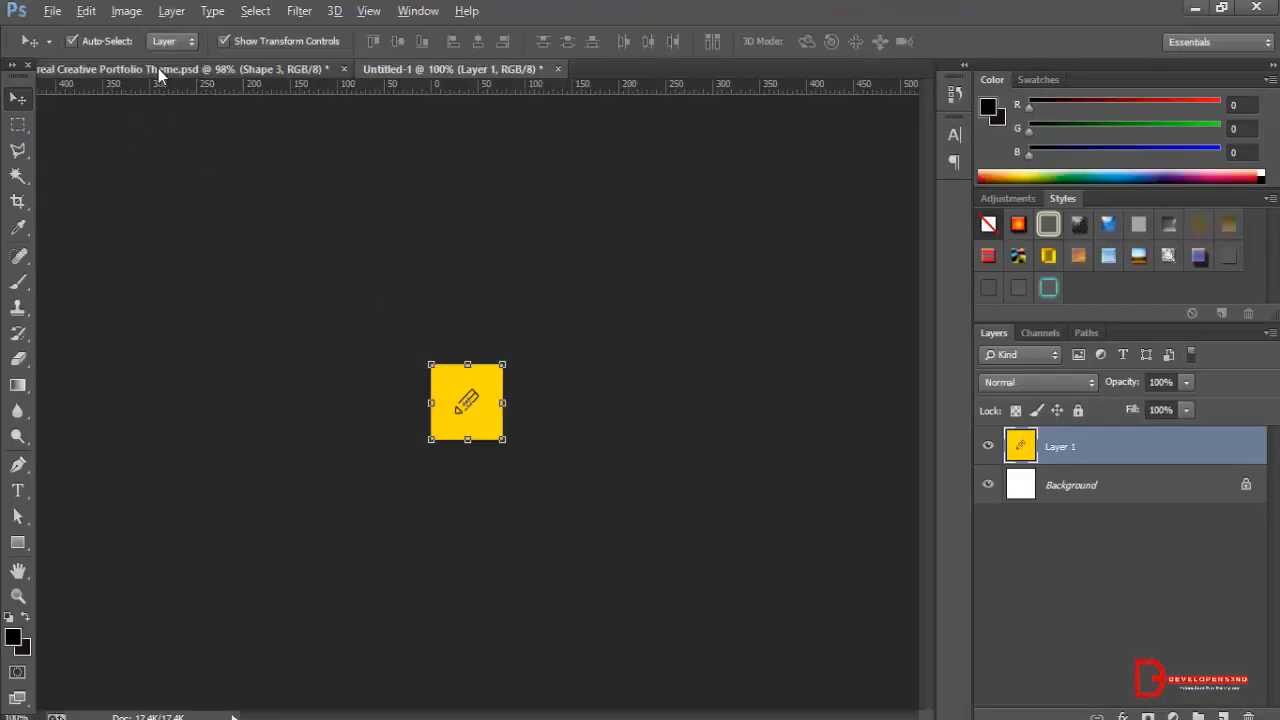
Switch to Photoshop, close the Untitled-1 document without saving and show the header area of the Creative Portfolio Theme PSD.
{"action": "left_click", "coordinate": [160, 75]}
{"action": "left_click", "coordinate": [557, 68]}
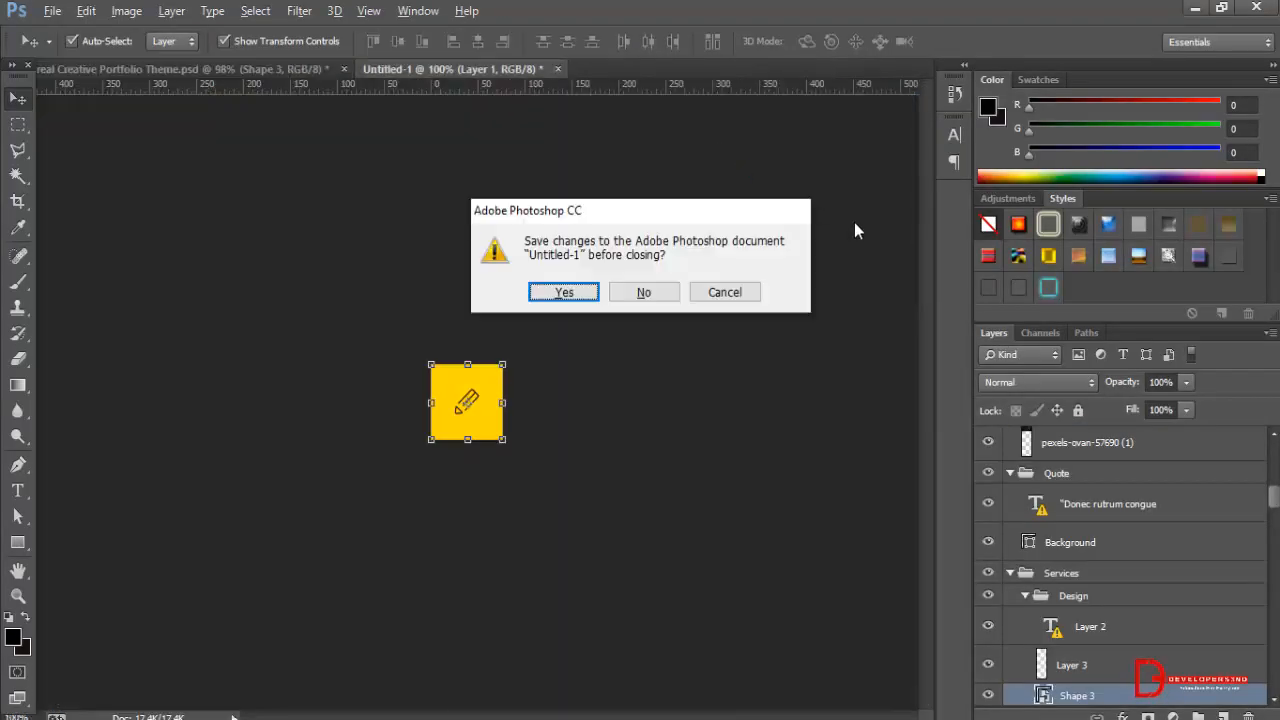
{"action": "left_click", "coordinate": [662, 296]}
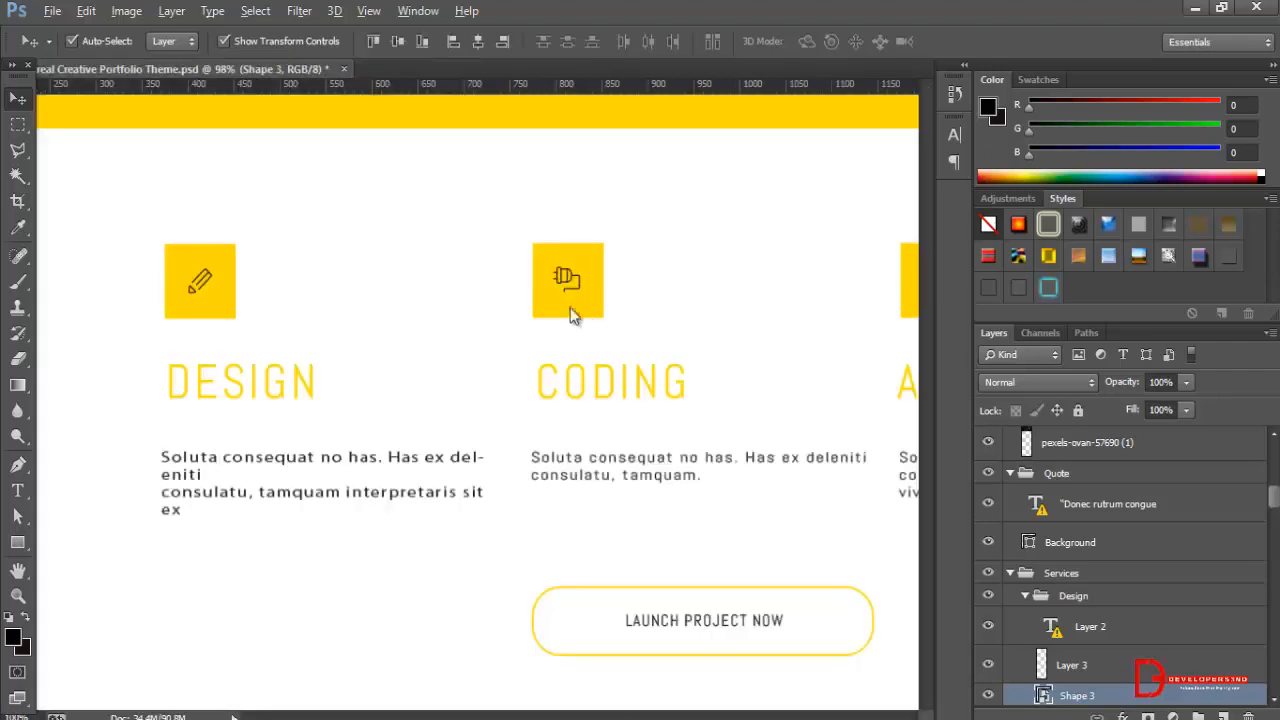
{"action": "scroll", "coordinate": [552, 287], "scroll_direction": "down", "scroll_amount": 3}
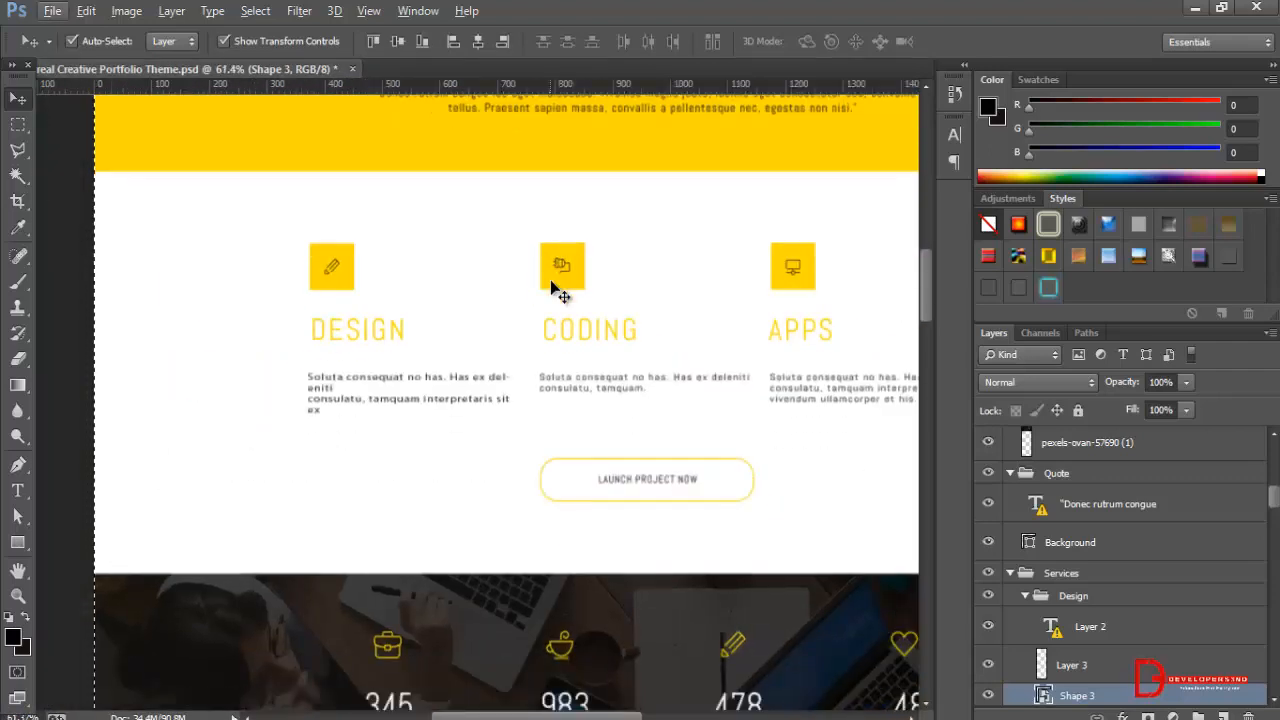
{"action": "left_click_drag", "start_coordinate": [923, 272], "coordinate": [931, 178]}
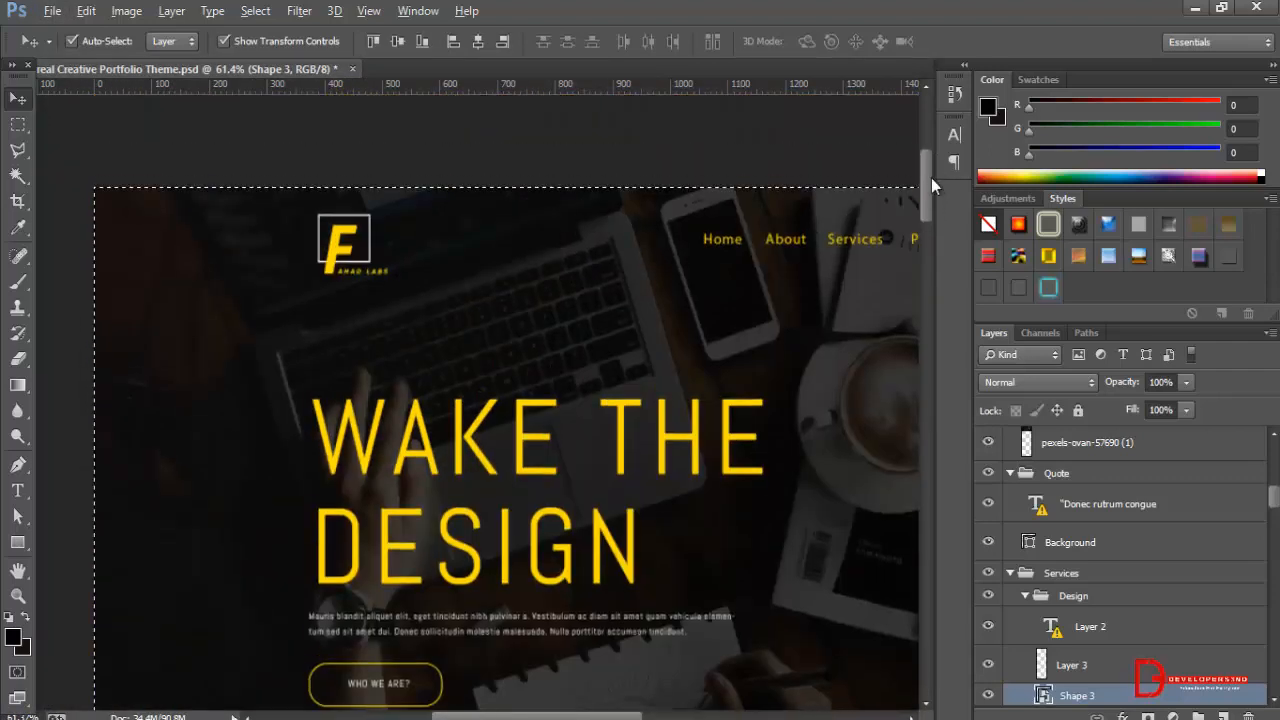
Switch back to the Elementor editor and set the section's padding to 250 px top and bottom, with unlinked sides.
{"action": "scroll", "coordinate": [790, 288], "scroll_direction": "down", "scroll_amount": 2}
{"action": "scroll", "coordinate": [790, 288], "scroll_direction": "down", "scroll_amount": 1}
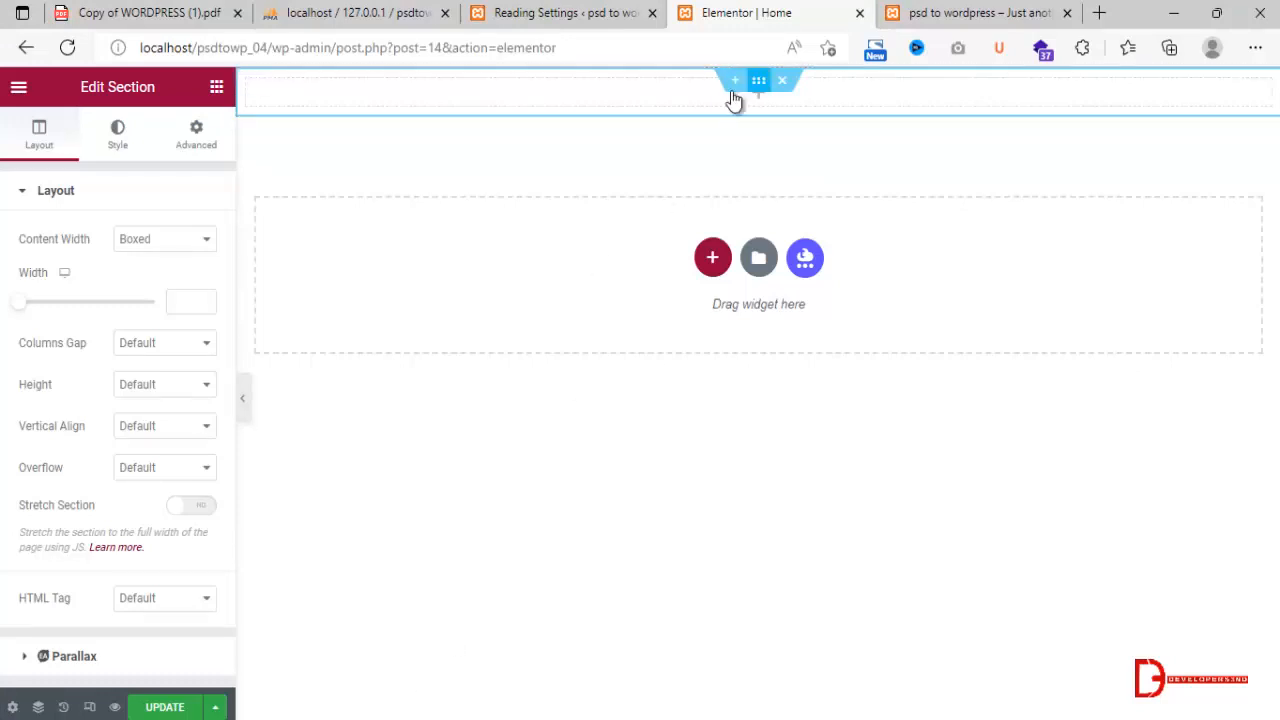
{"action": "left_click", "coordinate": [197, 130]}
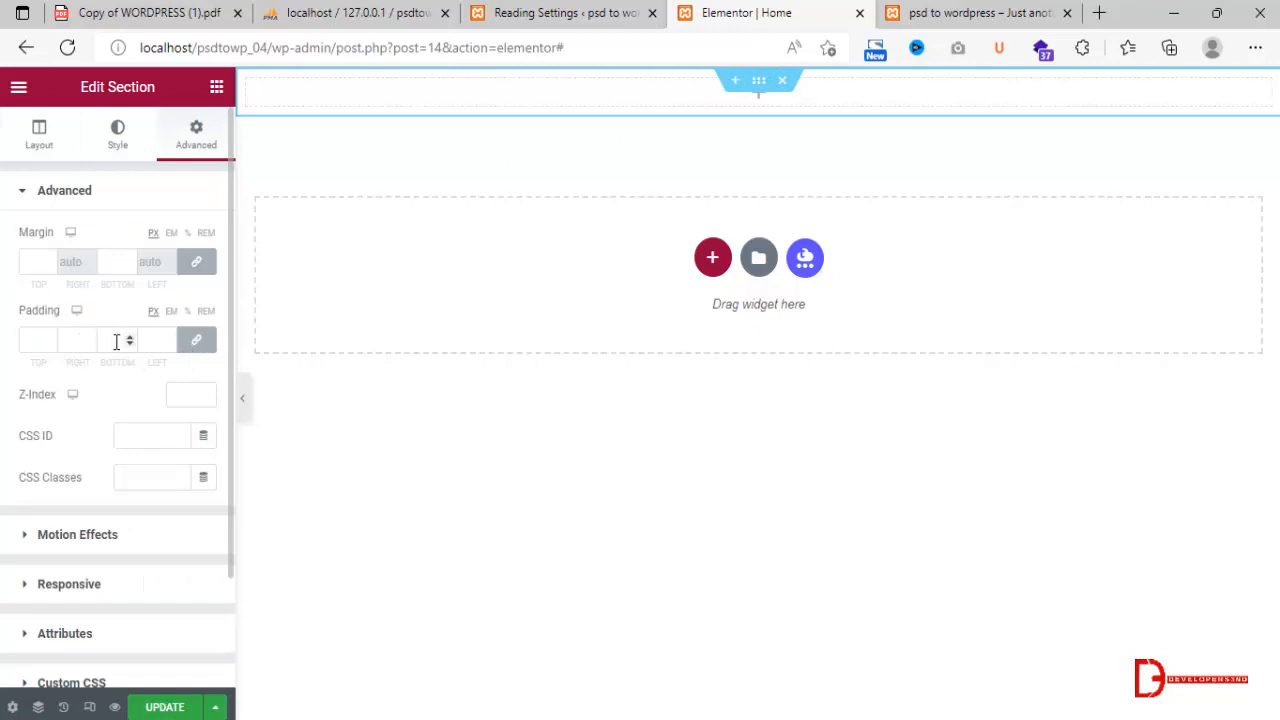
{"action": "left_click", "coordinate": [196, 340]}
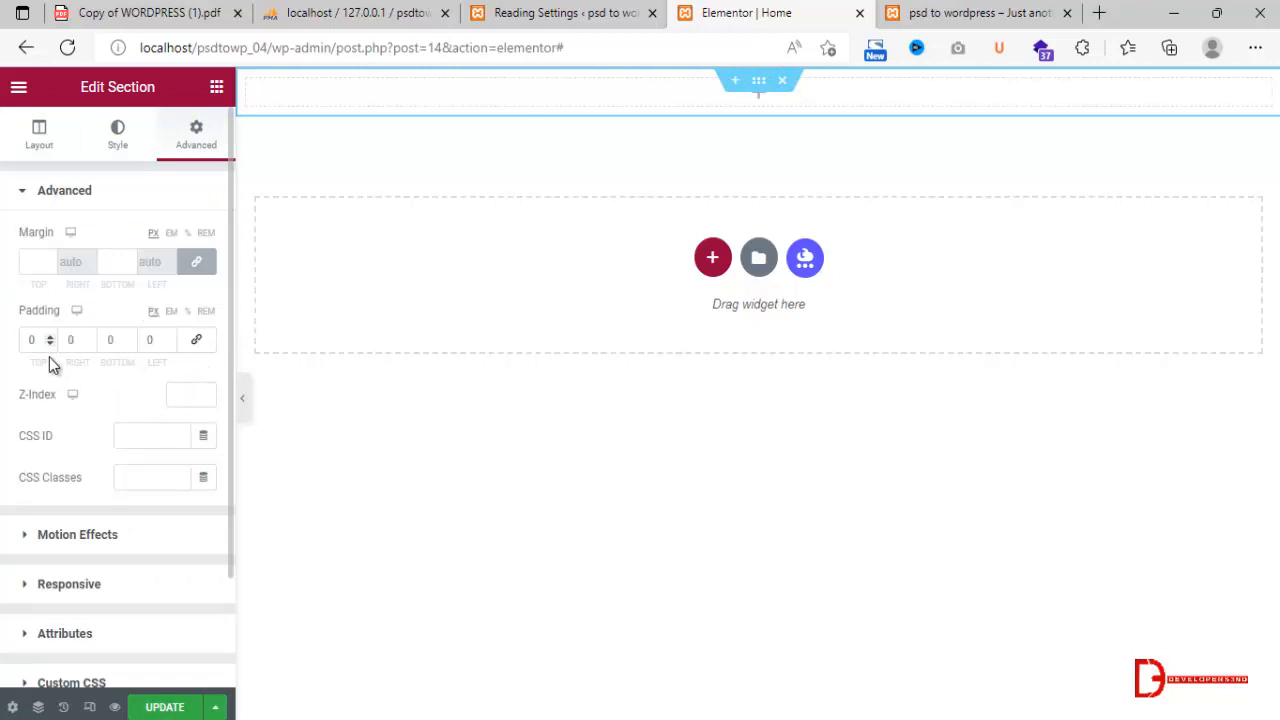
{"action": "left_click_drag", "start_coordinate": [40, 339], "coordinate": [22, 343]}
{"action": "type", "text": "150"}
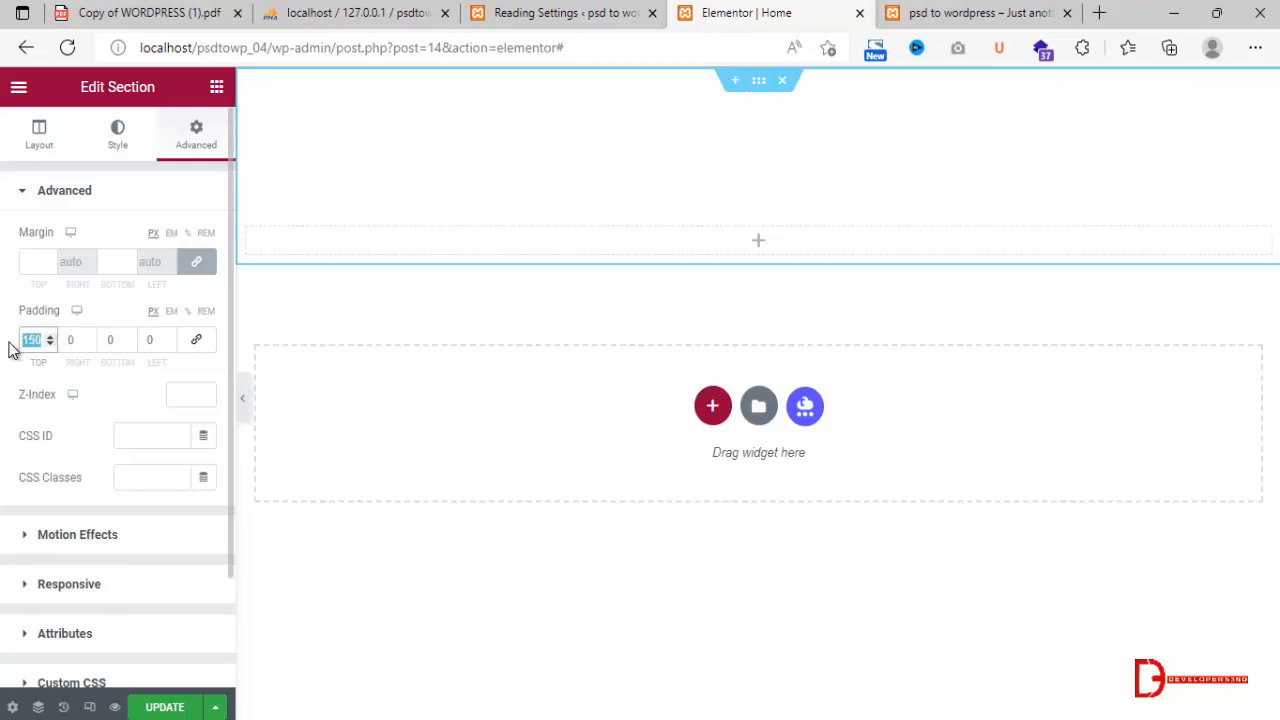
{"action": "type", "text": "250"}
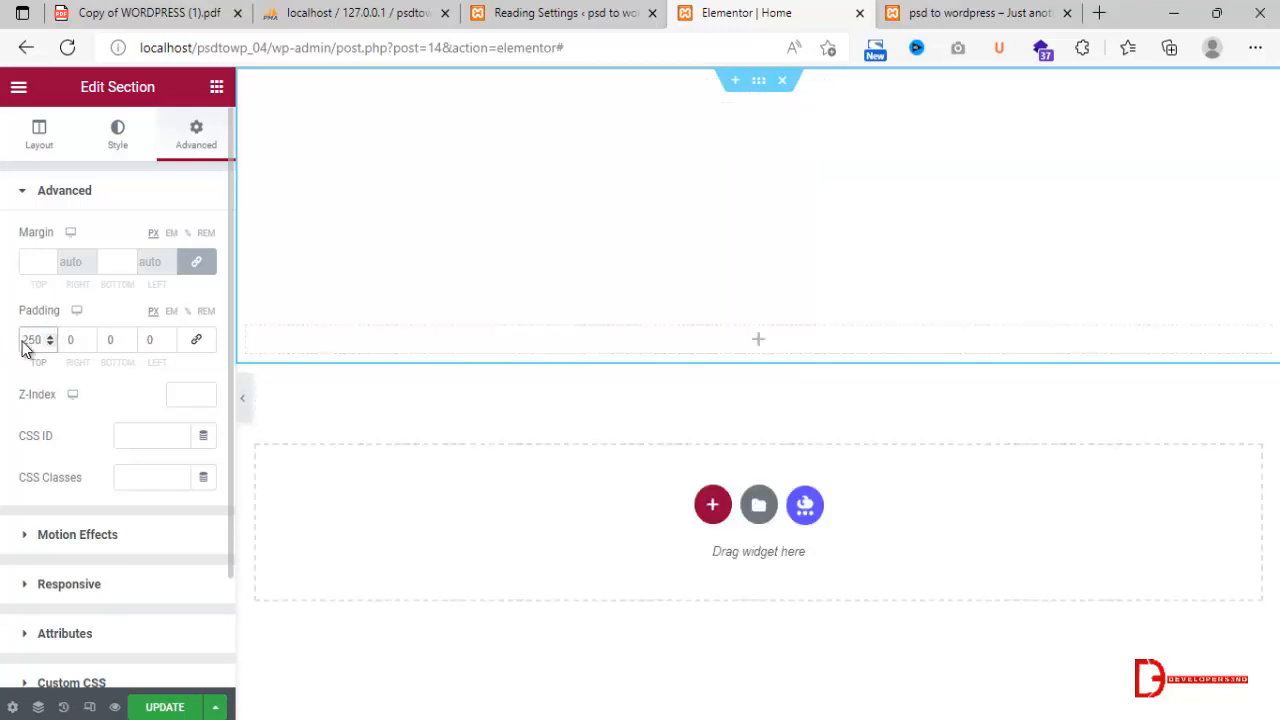
{"action": "left_click", "coordinate": [107, 339]}
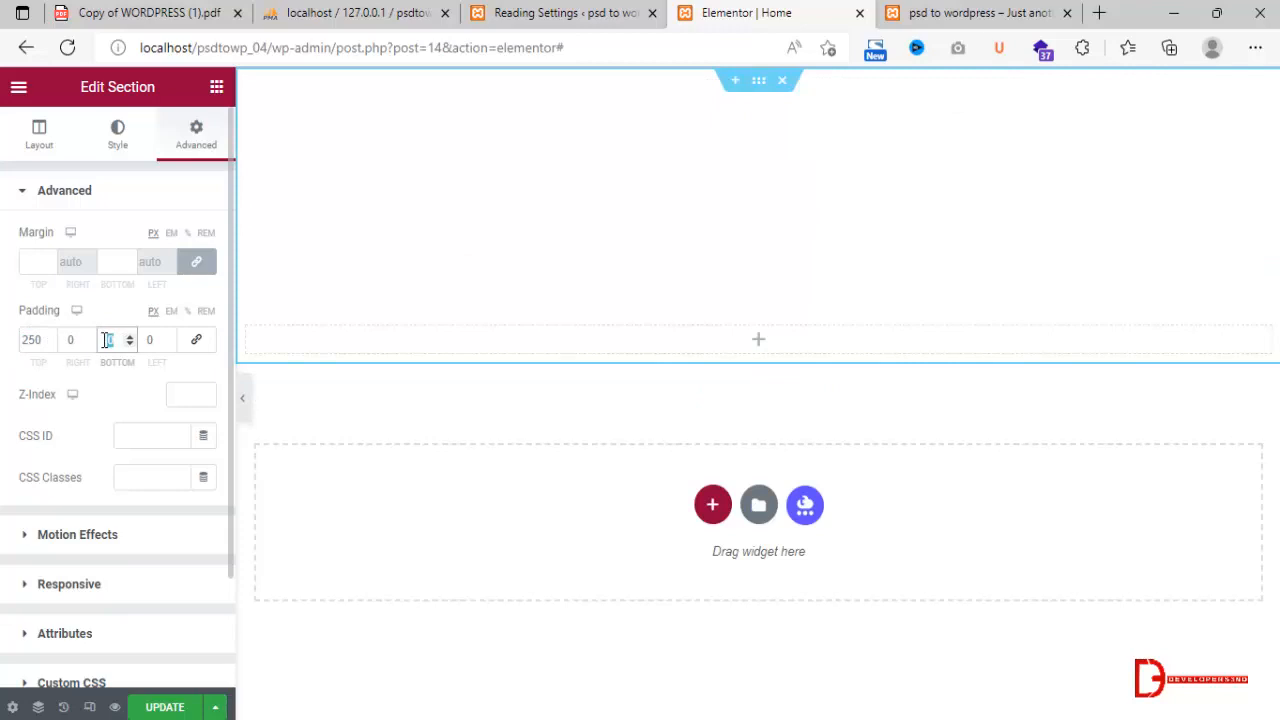
{"action": "type", "text": "250"}
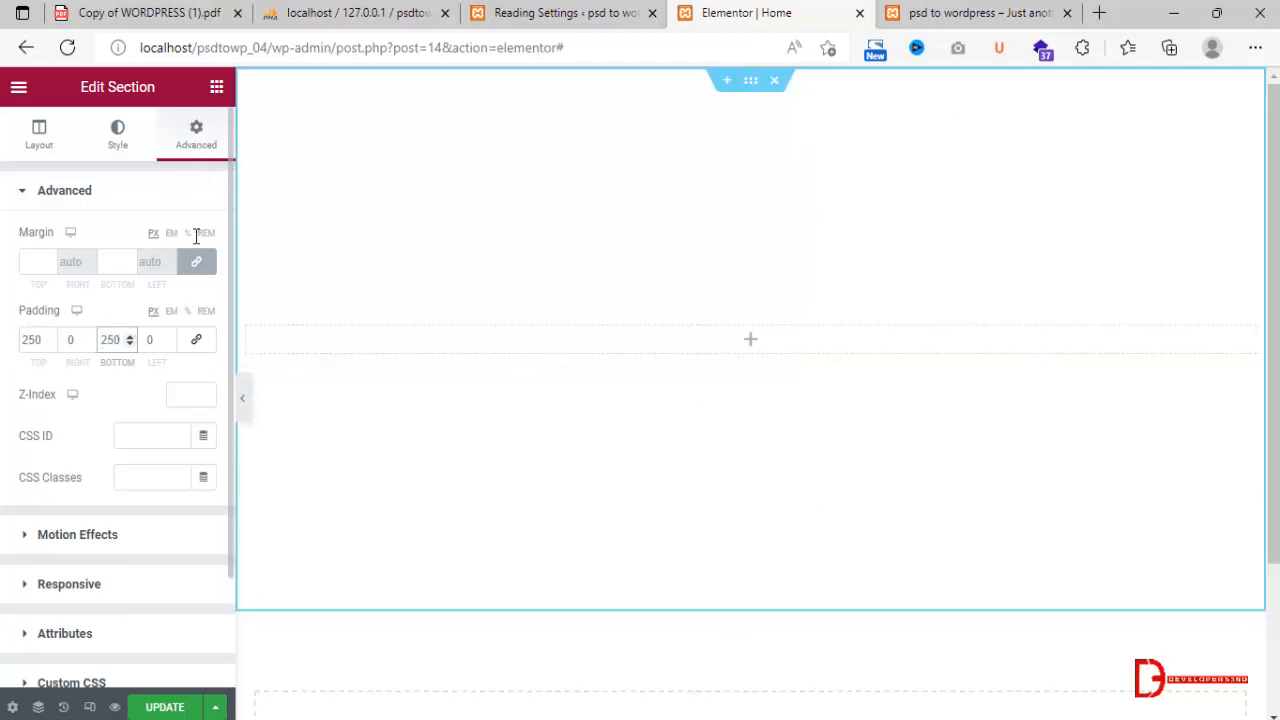
{"action": "left_click", "coordinate": [131, 196]}
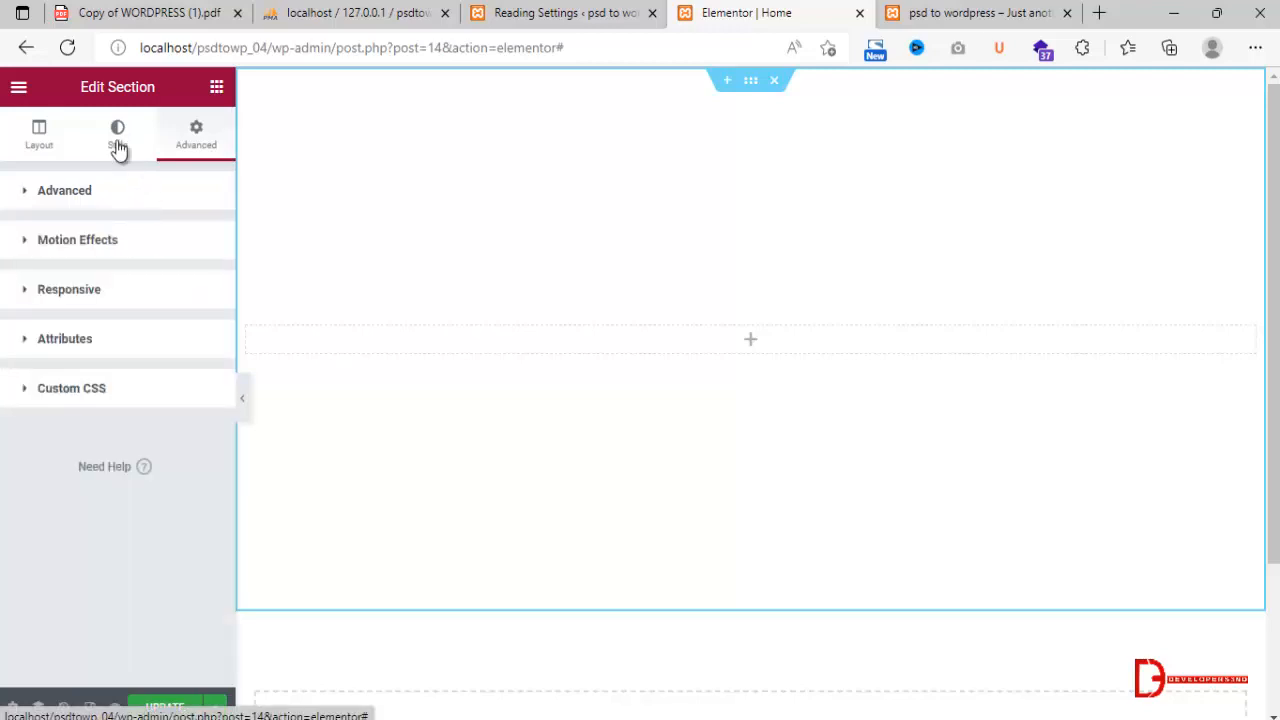
Give the section a Classic background with the Banner image uploaded from the File folder.
{"action": "left_click", "coordinate": [118, 140]}
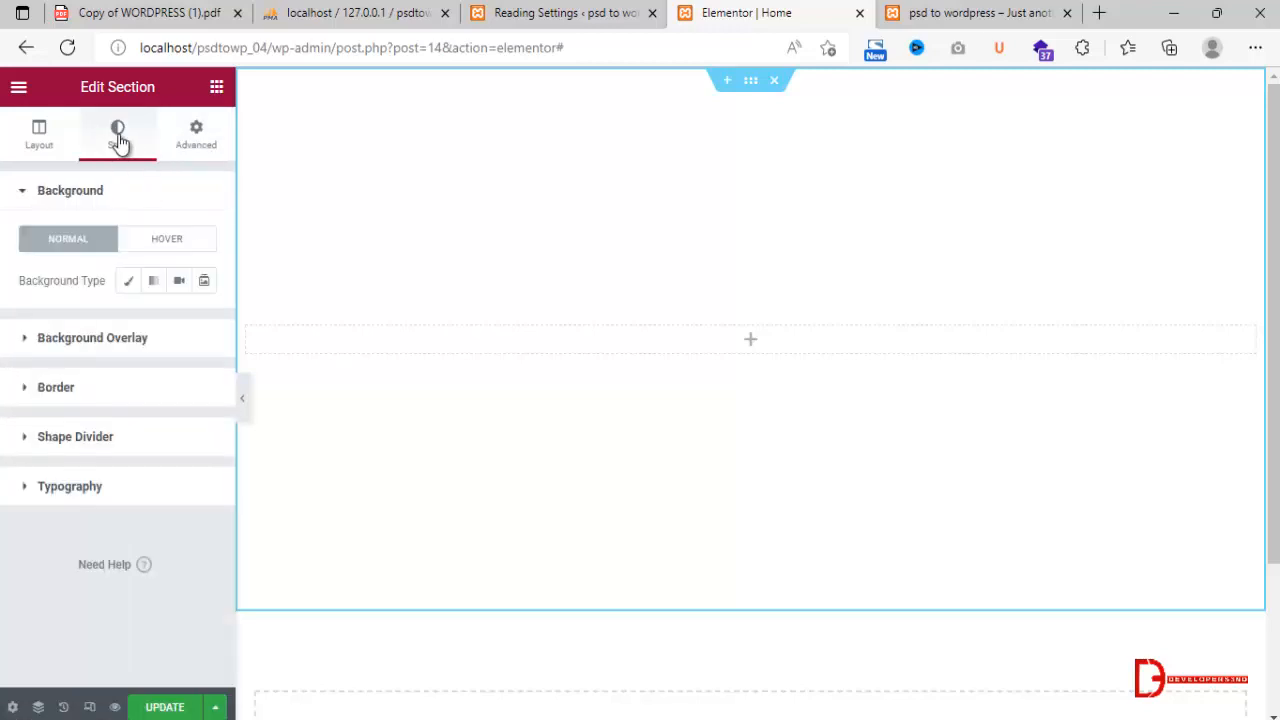
{"action": "left_click", "coordinate": [127, 284]}
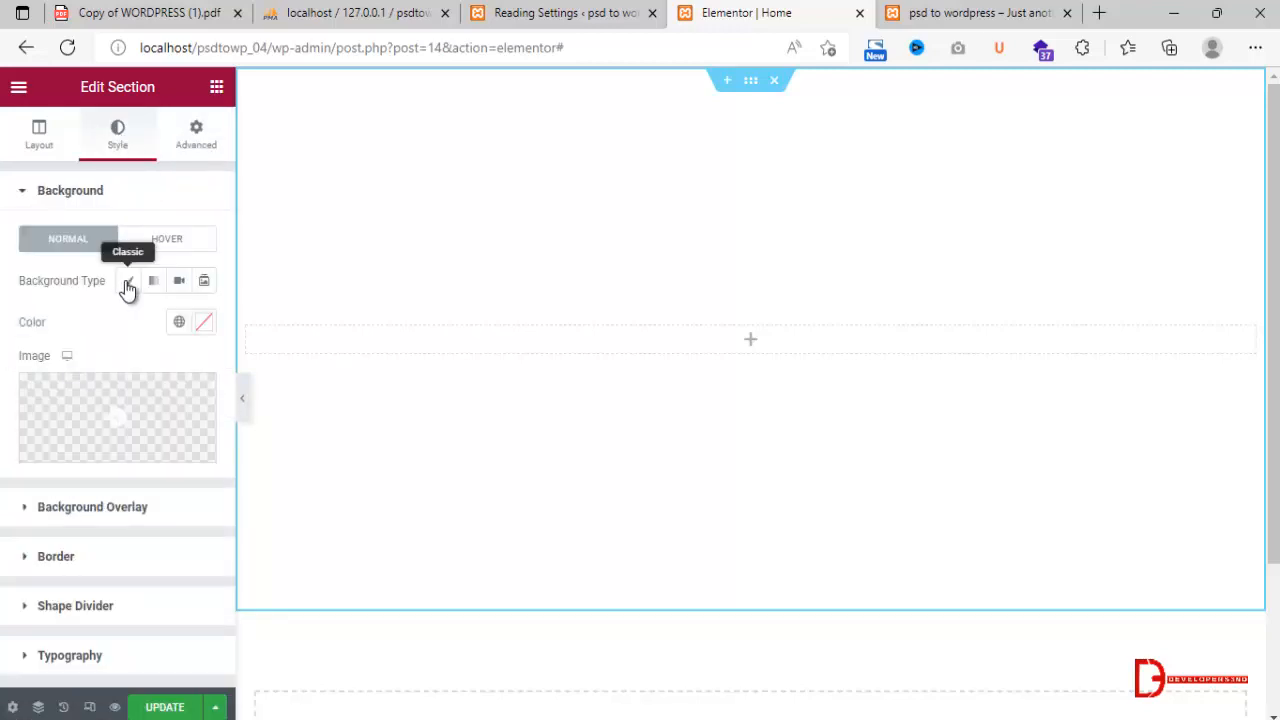
{"action": "left_click", "coordinate": [90, 450]}
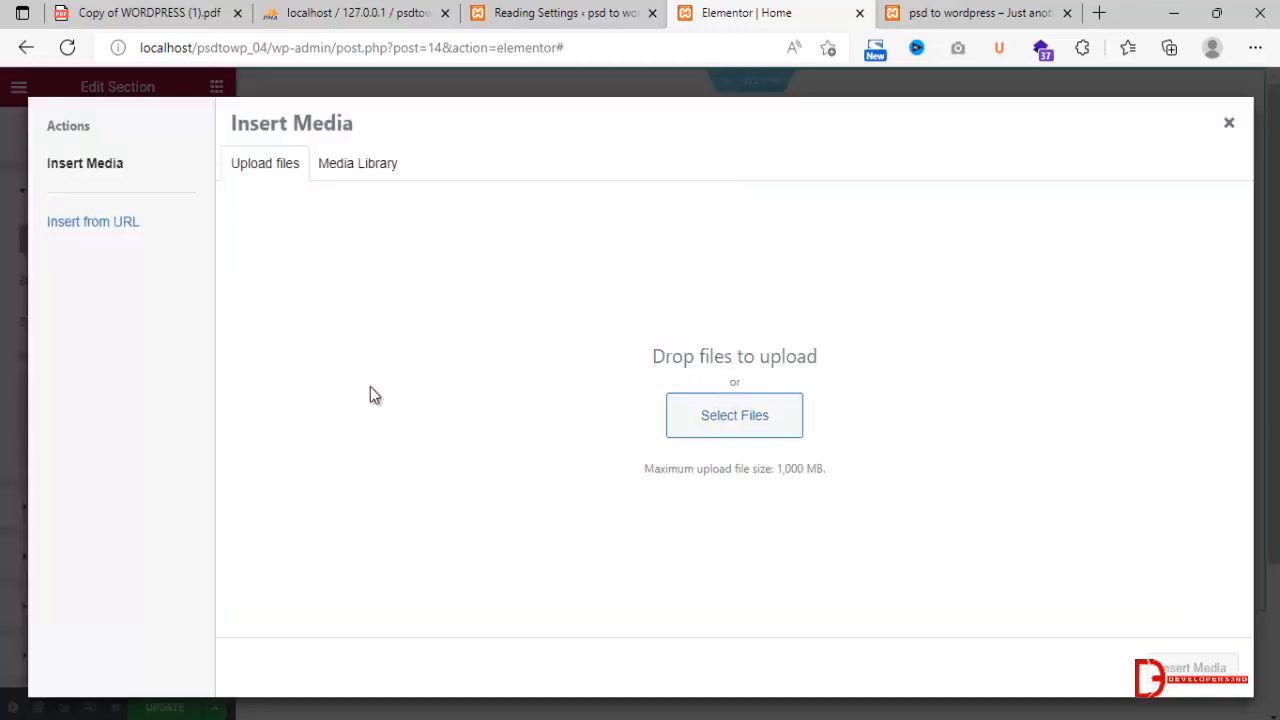
{"action": "left_click", "coordinate": [686, 414]}
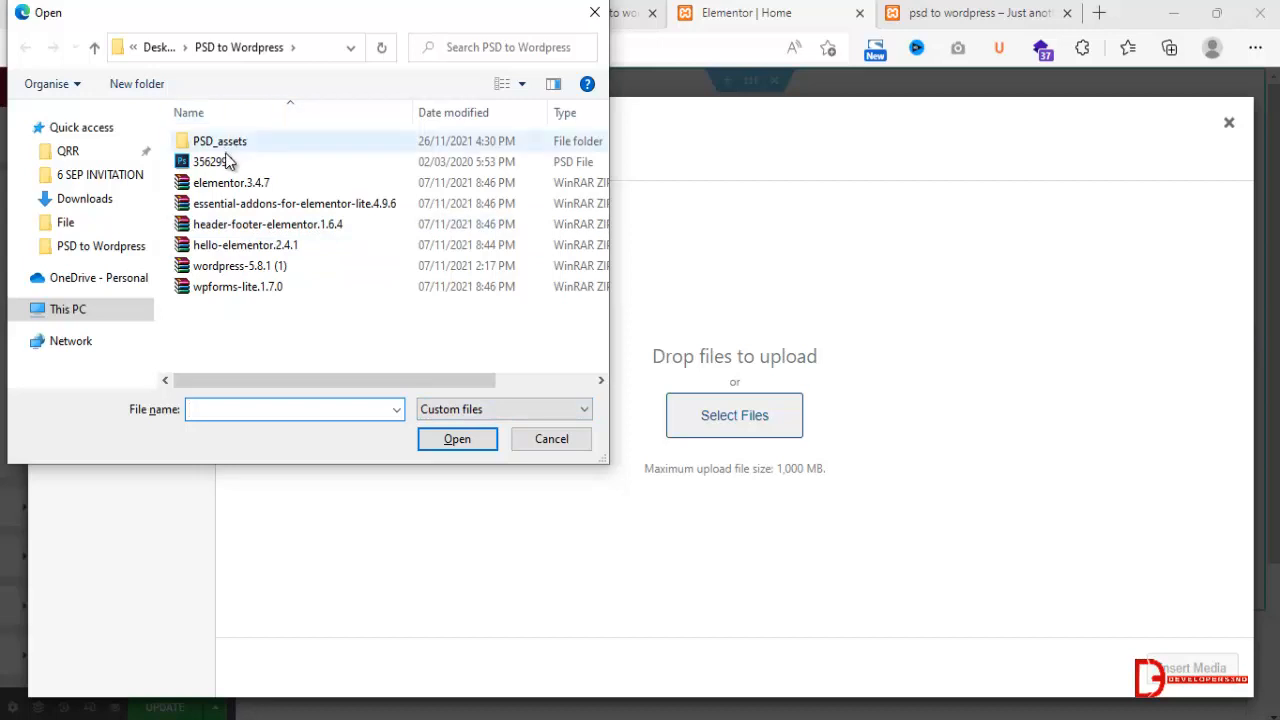
{"action": "left_click", "coordinate": [167, 53]}
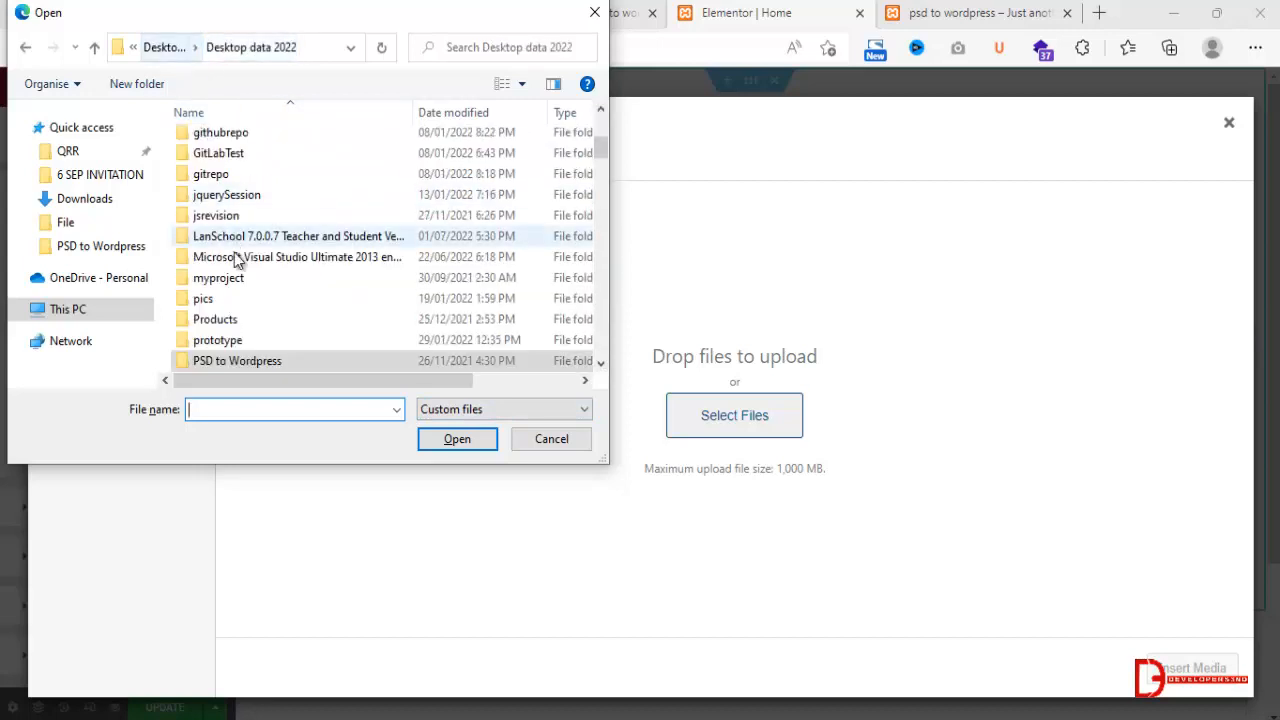
{"action": "scroll", "coordinate": [225, 270], "scroll_direction": "down", "scroll_amount": 5}
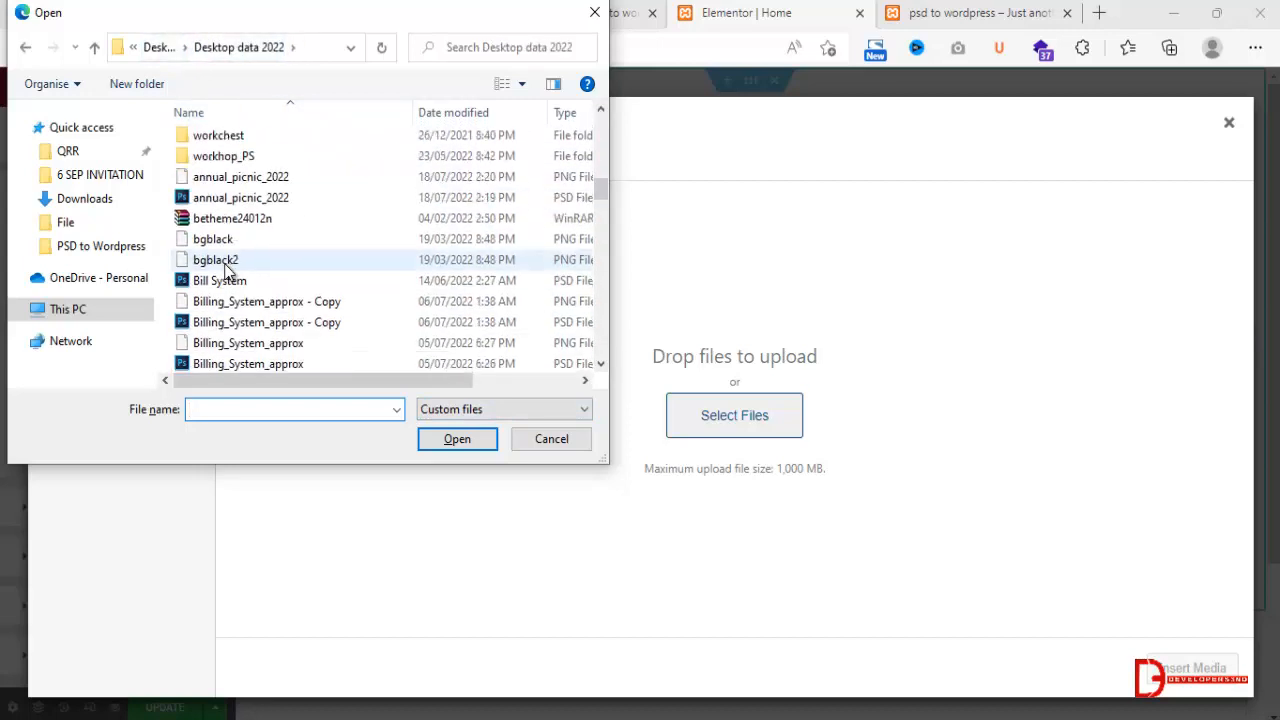
{"action": "left_click", "coordinate": [70, 223]}
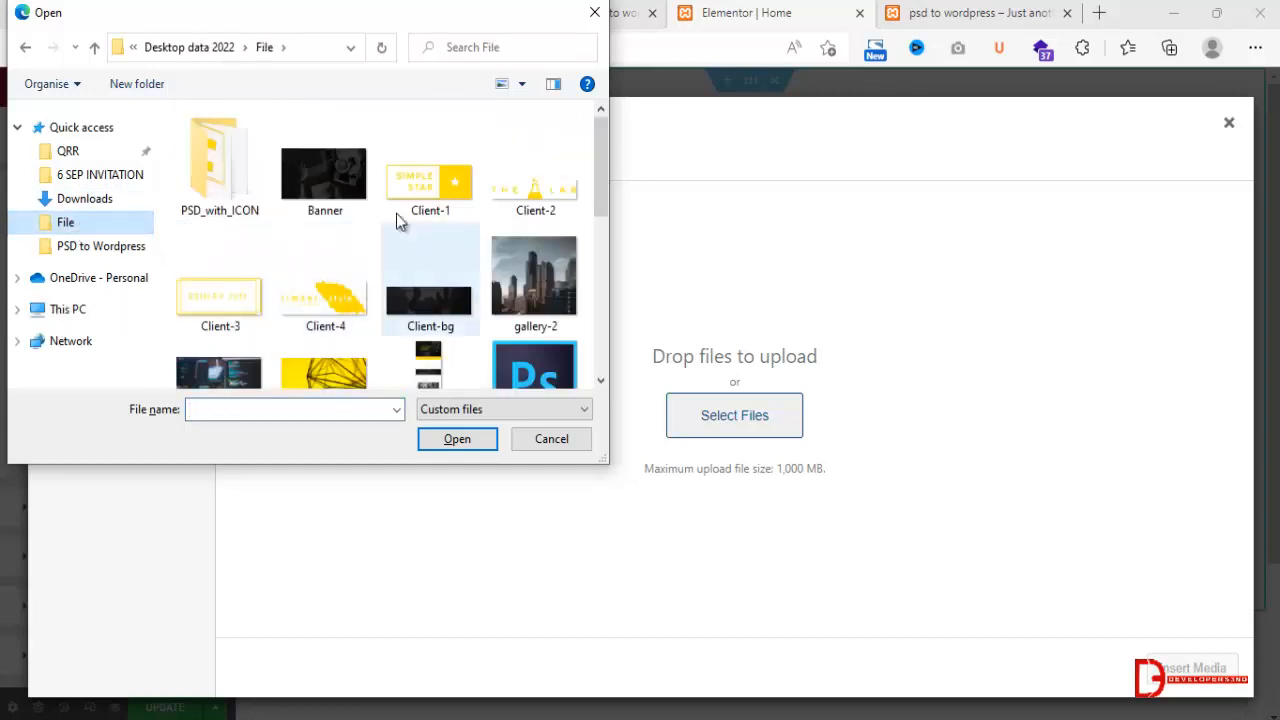
{"action": "left_click", "coordinate": [330, 176]}
{"action": "left_click", "coordinate": [440, 441]}
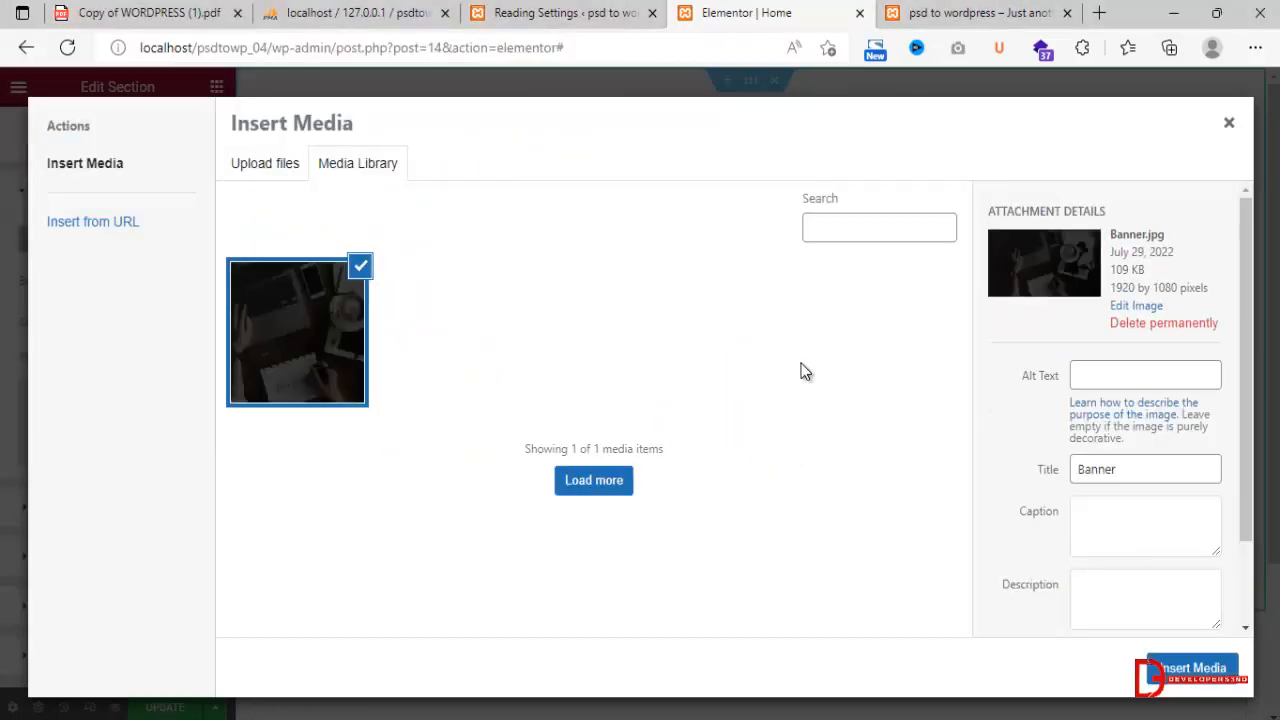
{"action": "left_click", "coordinate": [1195, 667]}
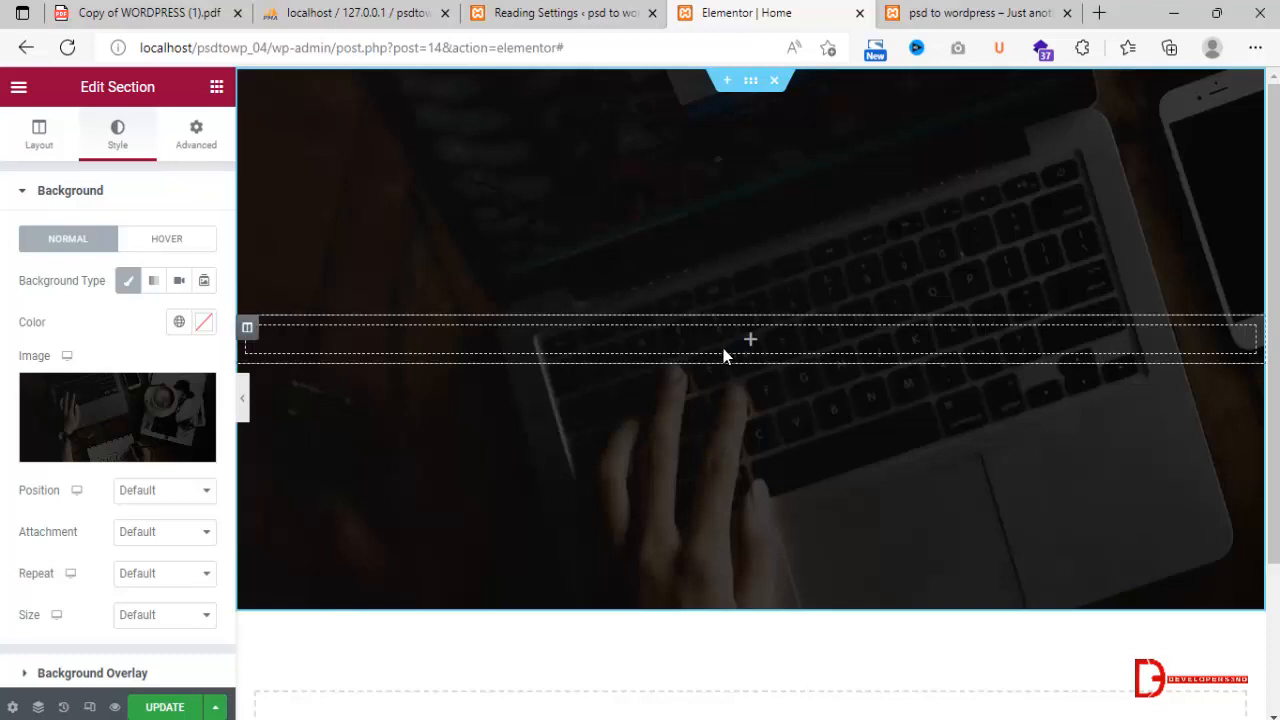
Check the PSD's hero layout in Photoshop and add a Heading widget to the banner section in Elementor.
{"action": "left_click", "coordinate": [216, 90]}
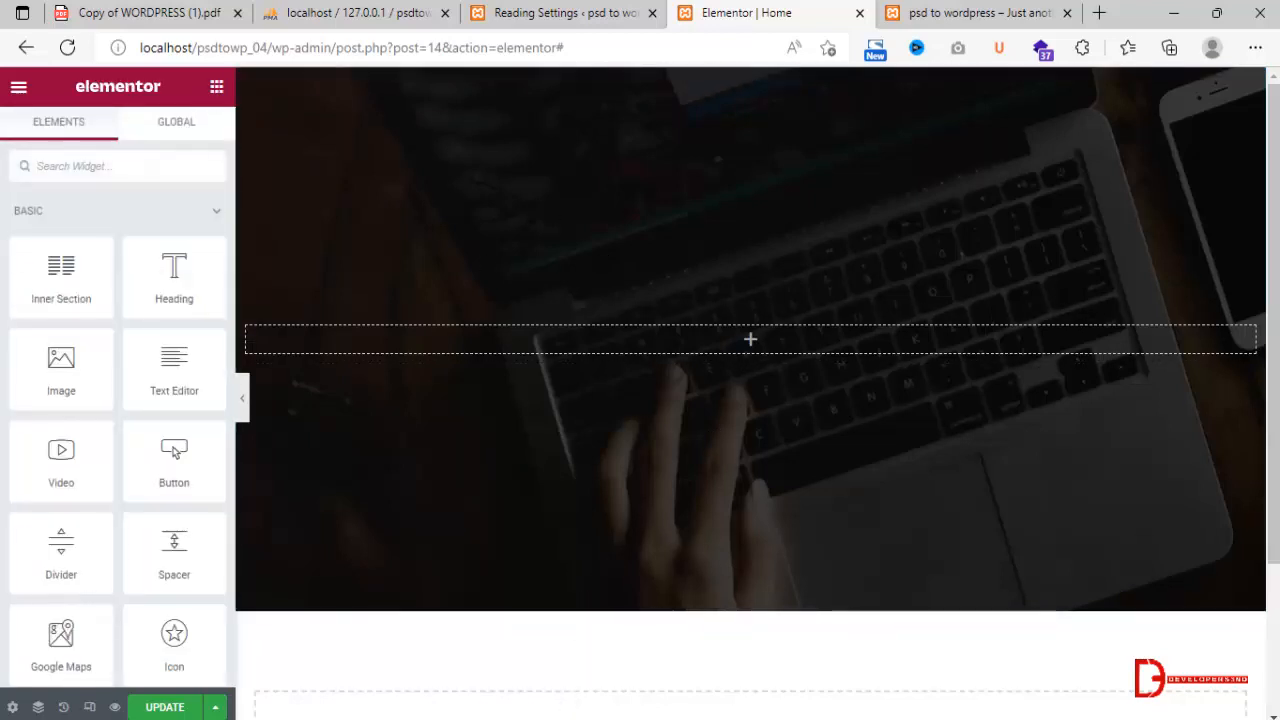
{"action": "key", "text": "alt+Tab"}
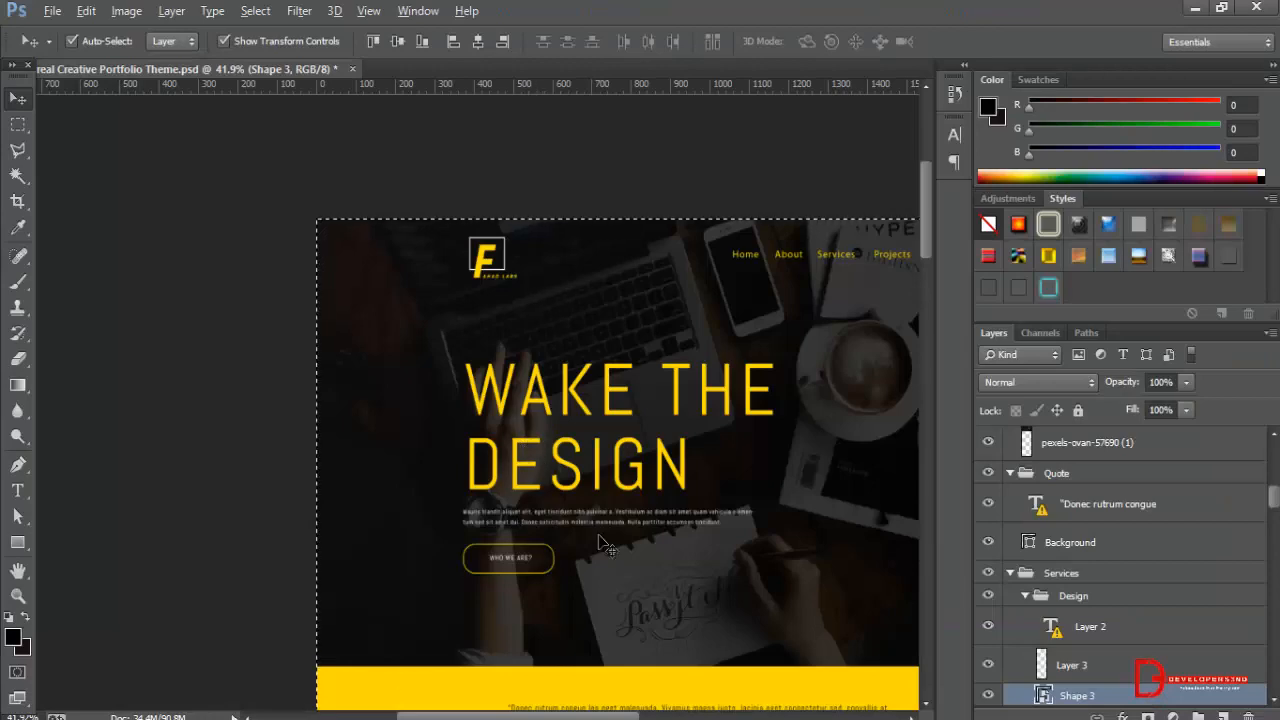
{"action": "key", "text": "alt+Tab"}
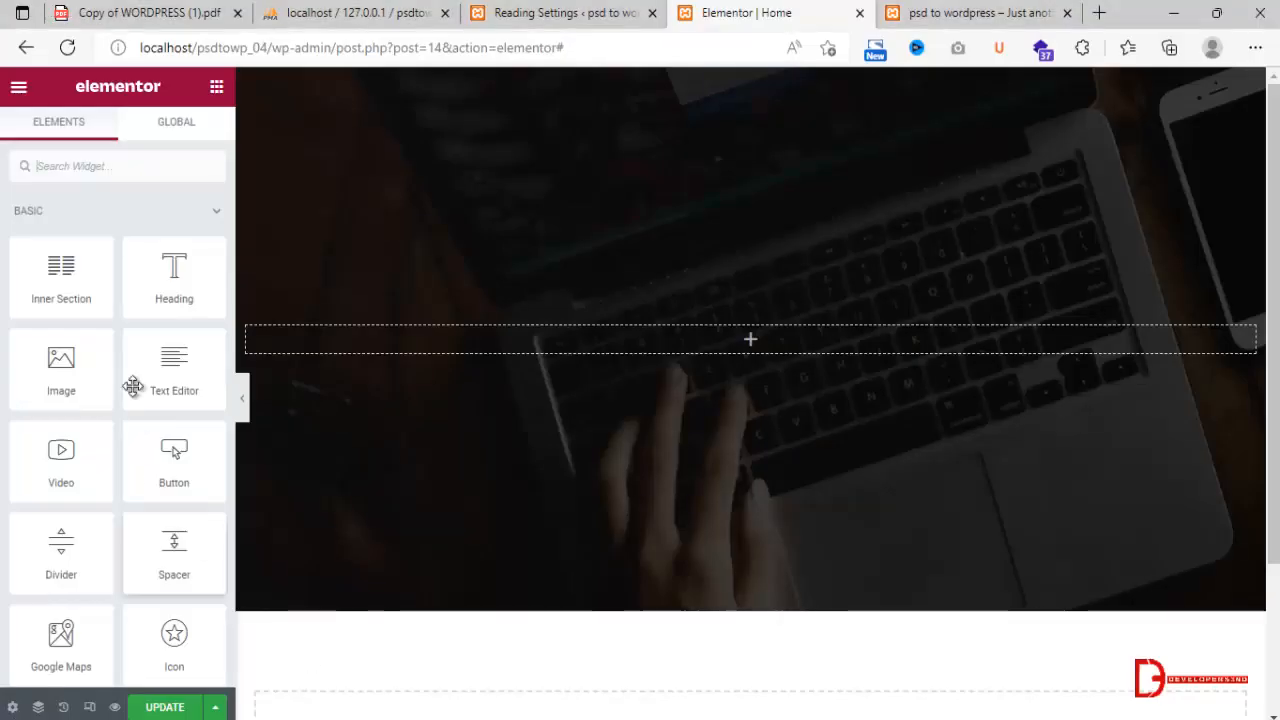
{"action": "left_click_drag", "start_coordinate": [169, 280], "coordinate": [419, 335]}
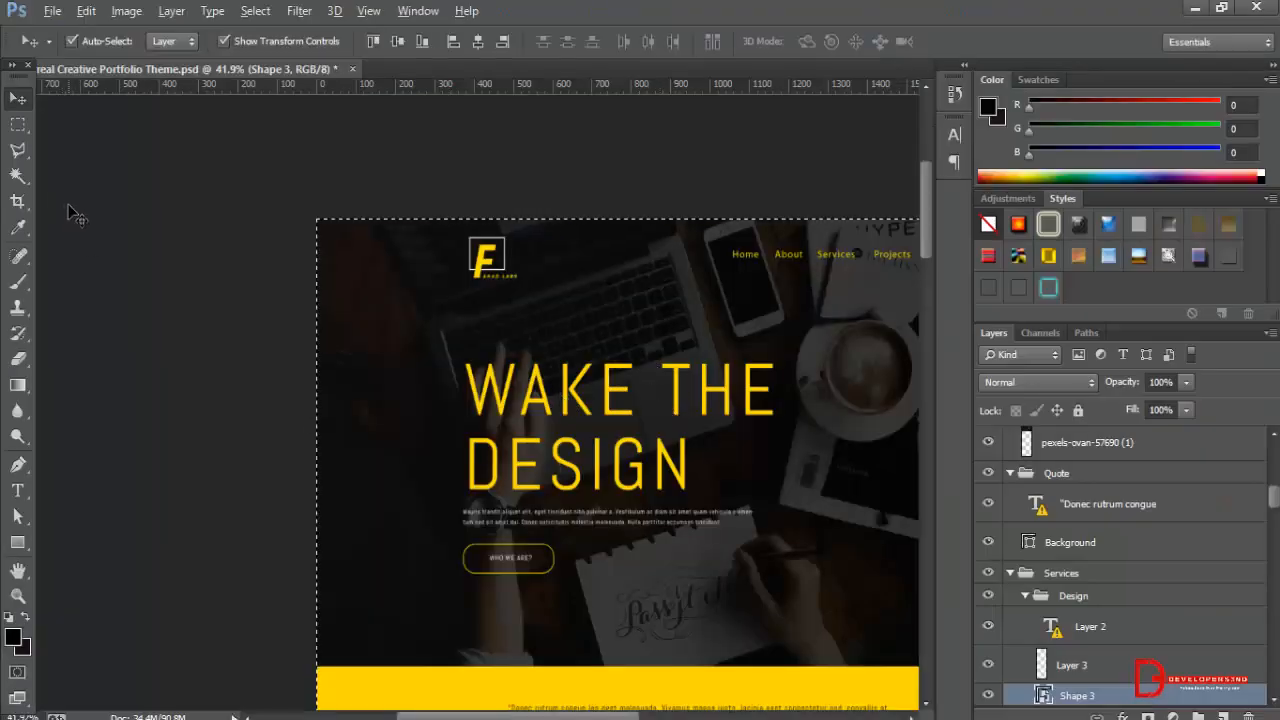
Switch to Photoshop and copy the "WAKE THE DESIGN" headline text from the PSD, accepting the font substitution.
{"action": "left_click", "coordinate": [595, 422]}
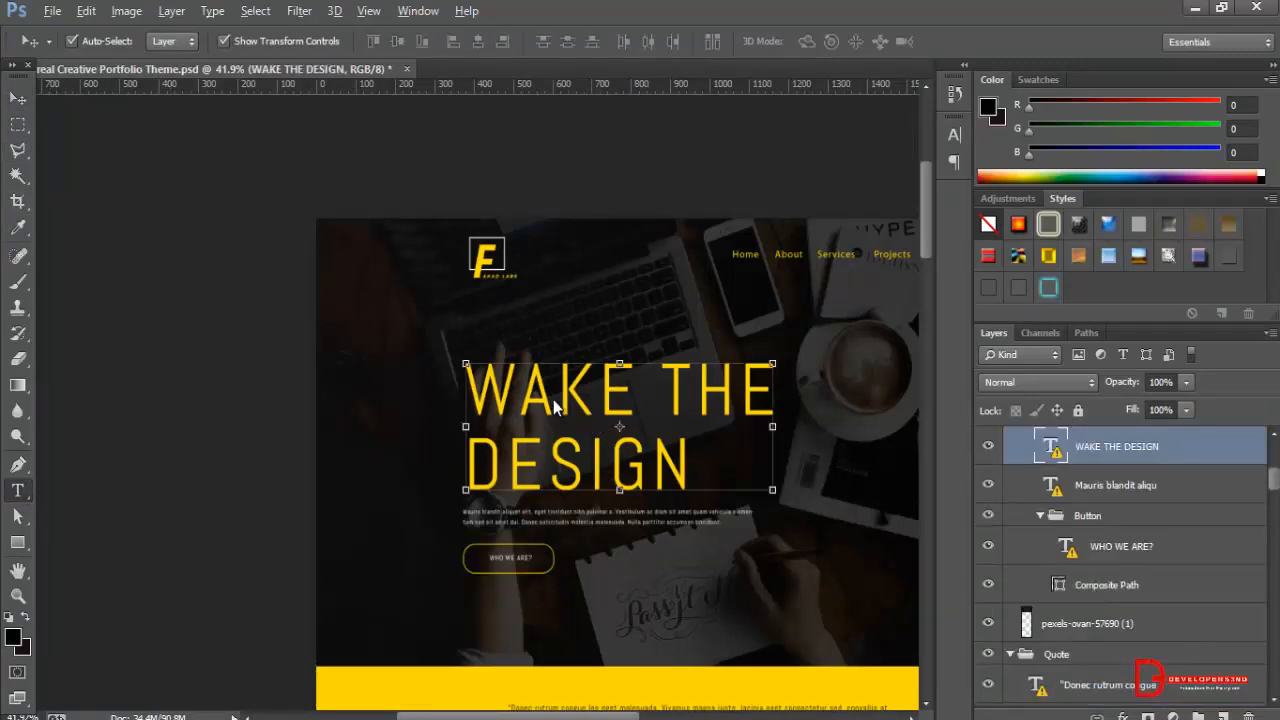
{"action": "left_click", "coordinate": [582, 405]}
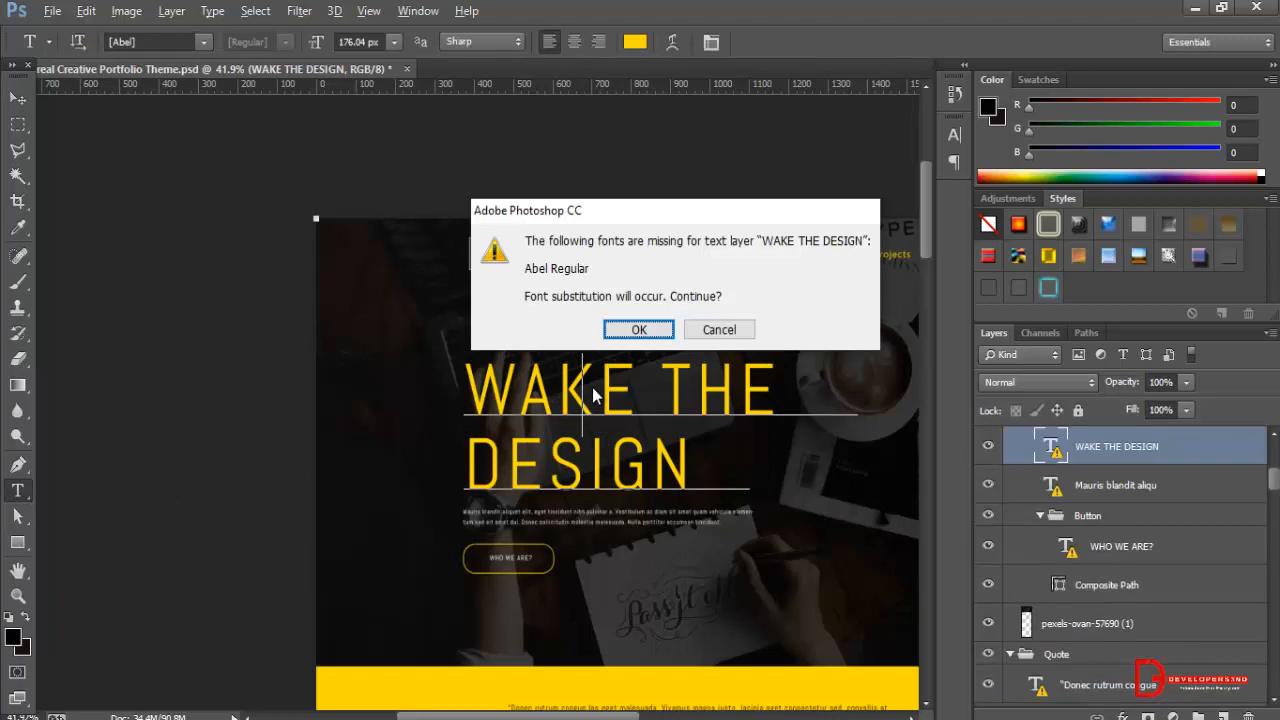
{"action": "left_click", "coordinate": [624, 337]}
{"action": "key", "text": "ctrl+a"}
{"action": "key", "text": "ctrl+c"}
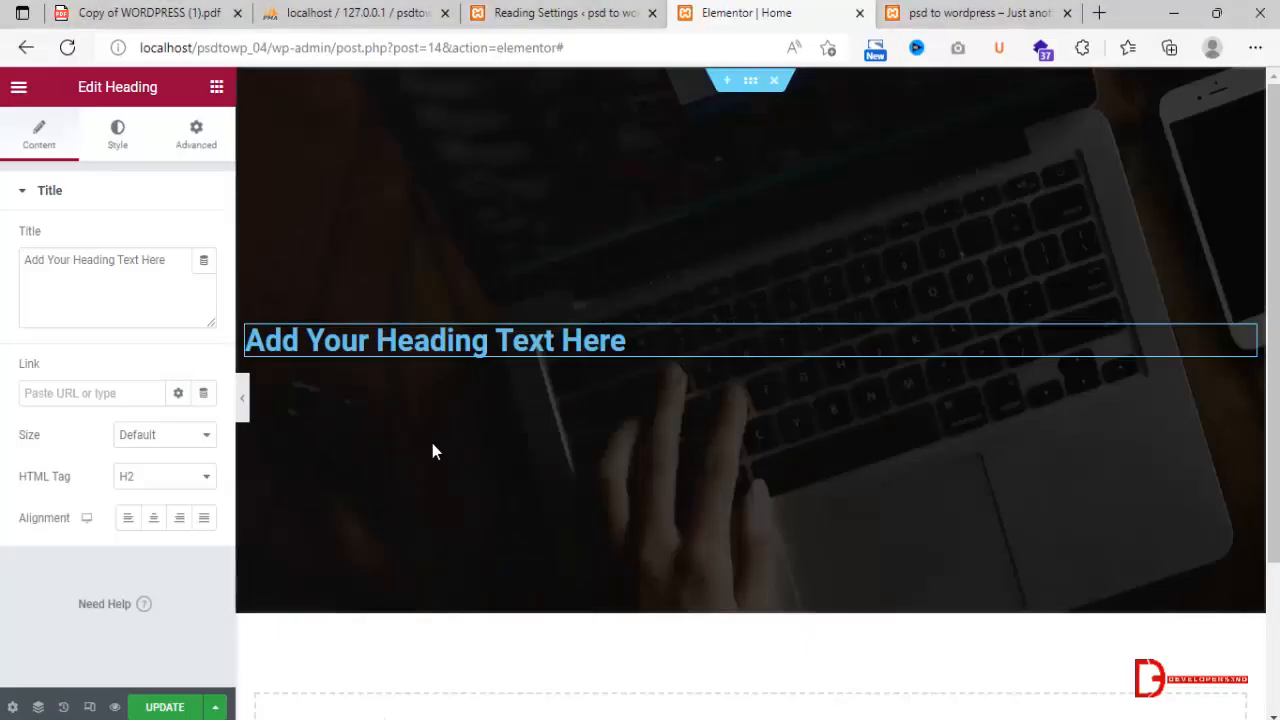
Switch back to the Elementor editor and replace the heading's placeholder title with the copied "WAKE THE DESIGN" text.
{"action": "type", "text": "a"}
{"action": "key", "text": "ctrl+a"}
{"action": "key", "text": "ctrl+v"}
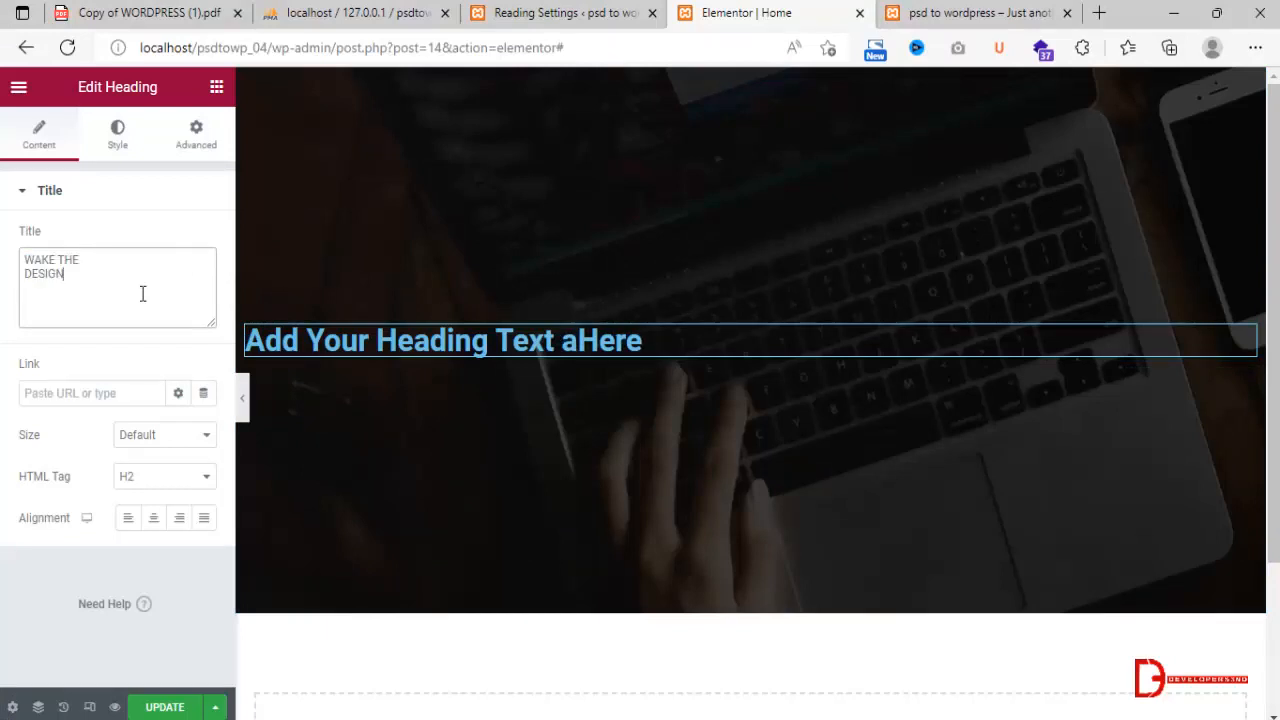
Copy the yellow code ffda00 from the Notepad note and set it as the heading's text color.
{"action": "left_click", "coordinate": [124, 149]}
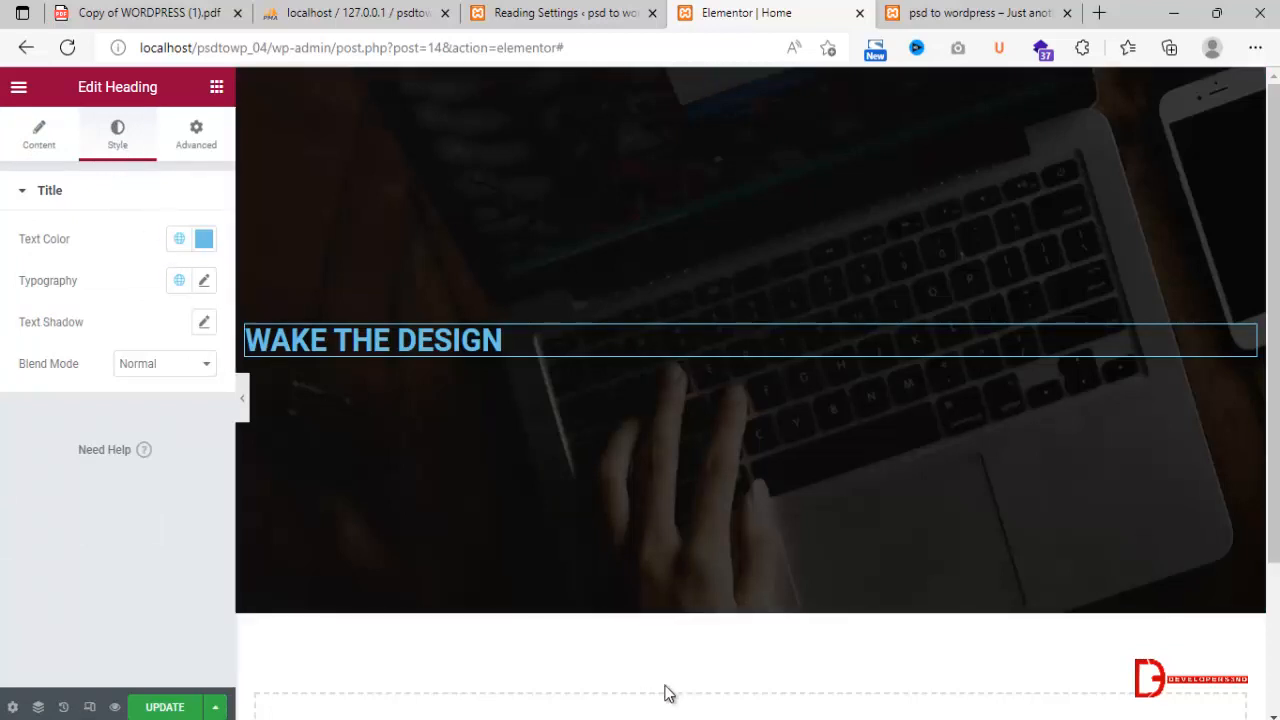
{"action": "left_click", "coordinate": [742, 718]}
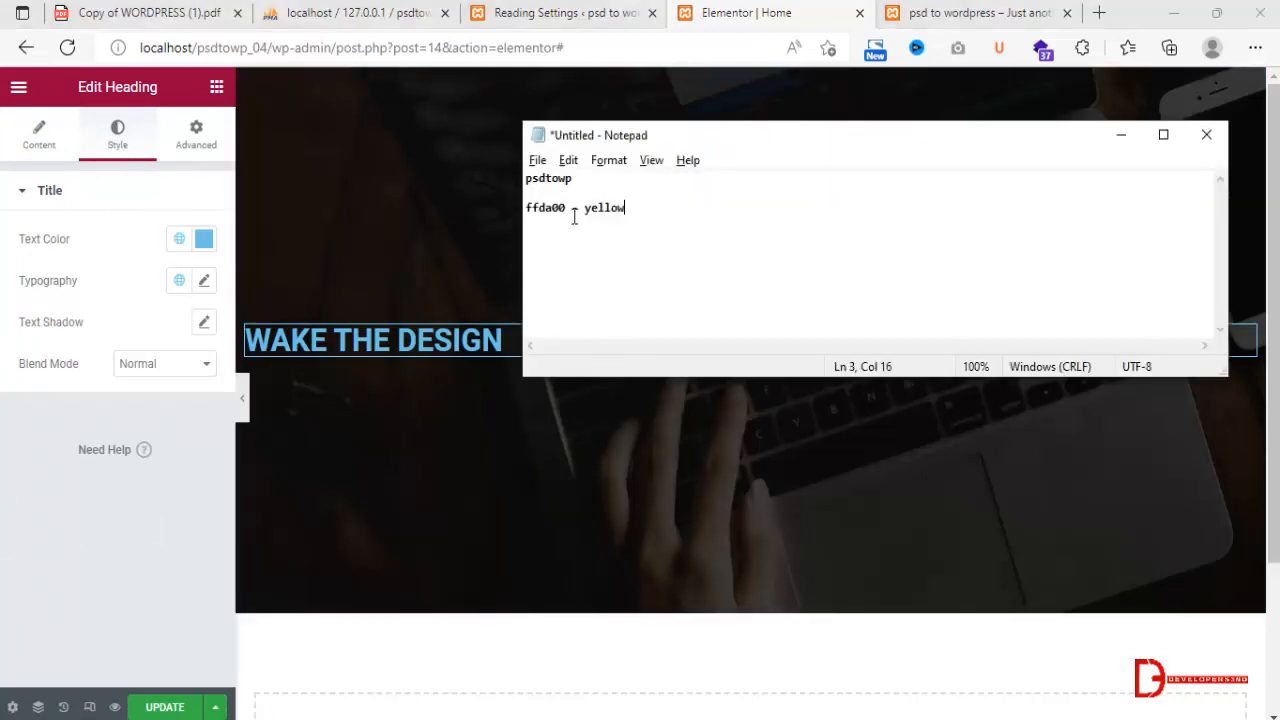
{"action": "left_click_drag", "start_coordinate": [564, 208], "coordinate": [522, 209]}
{"action": "key", "text": "ctrl+c"}
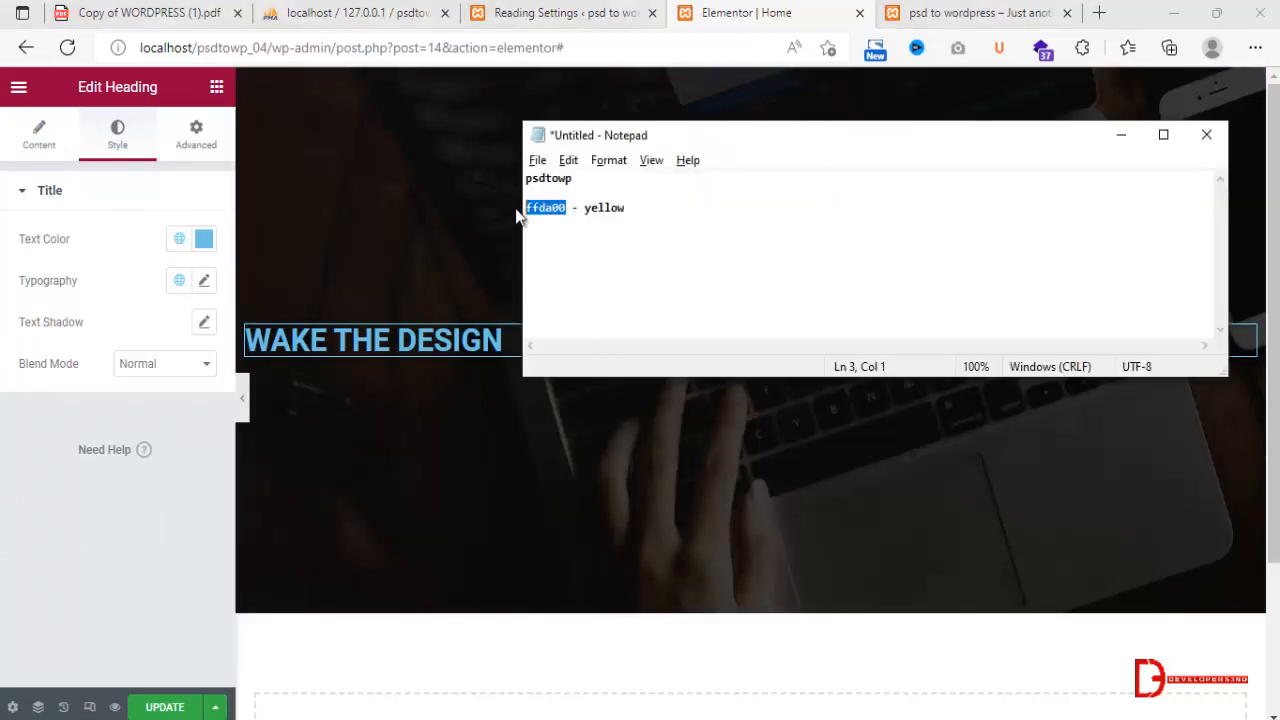
{"action": "left_click", "coordinate": [203, 240]}
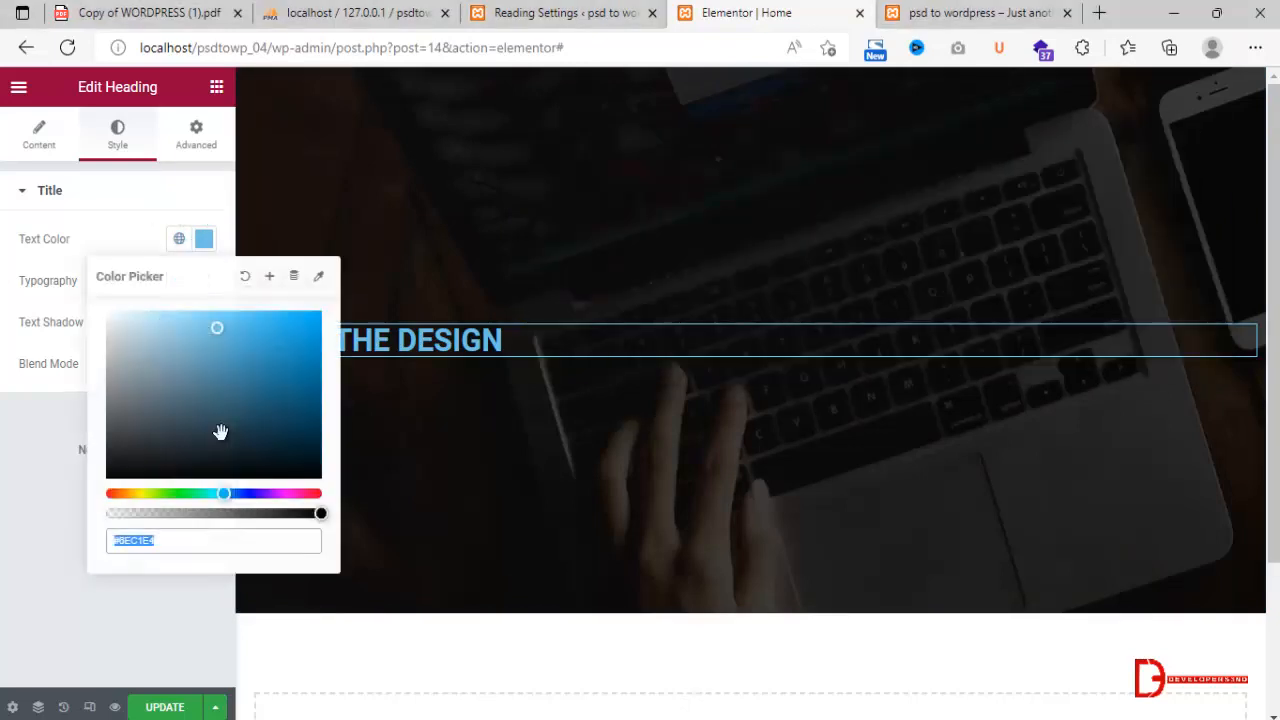
{"action": "left_click_drag", "start_coordinate": [206, 540], "coordinate": [74, 540]}
{"action": "key", "text": "ctrl+v"}
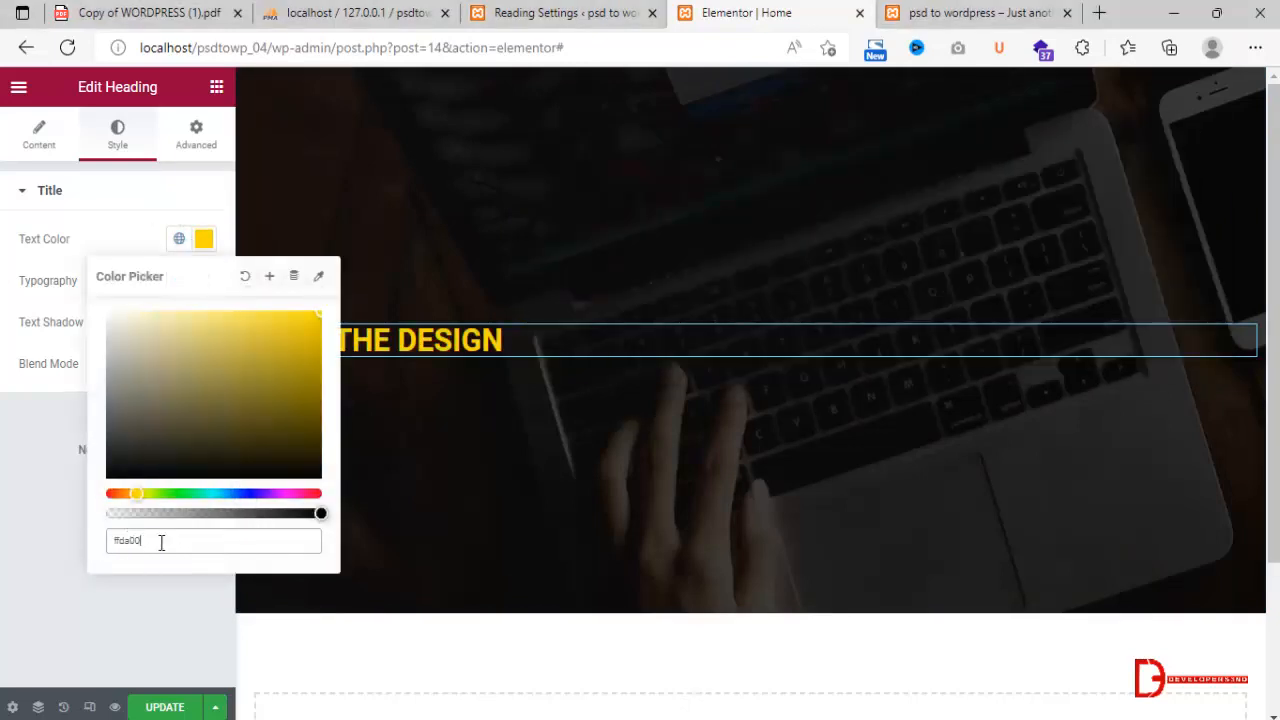
Save the heading's yellow as a new global color named YellowTheme and return to the heading's content settings.
{"action": "left_click", "coordinate": [268, 280]}
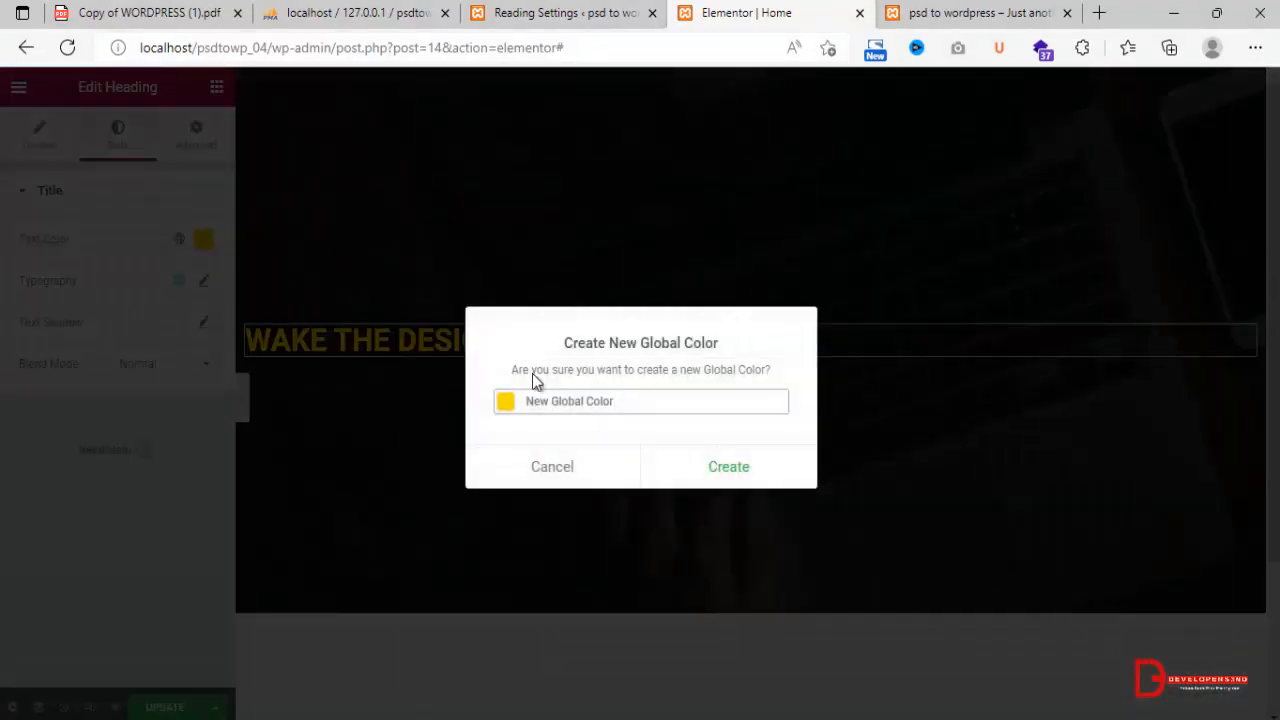
{"action": "left_click_drag", "start_coordinate": [620, 404], "coordinate": [538, 404]}
{"action": "type", "text": "Yello"}
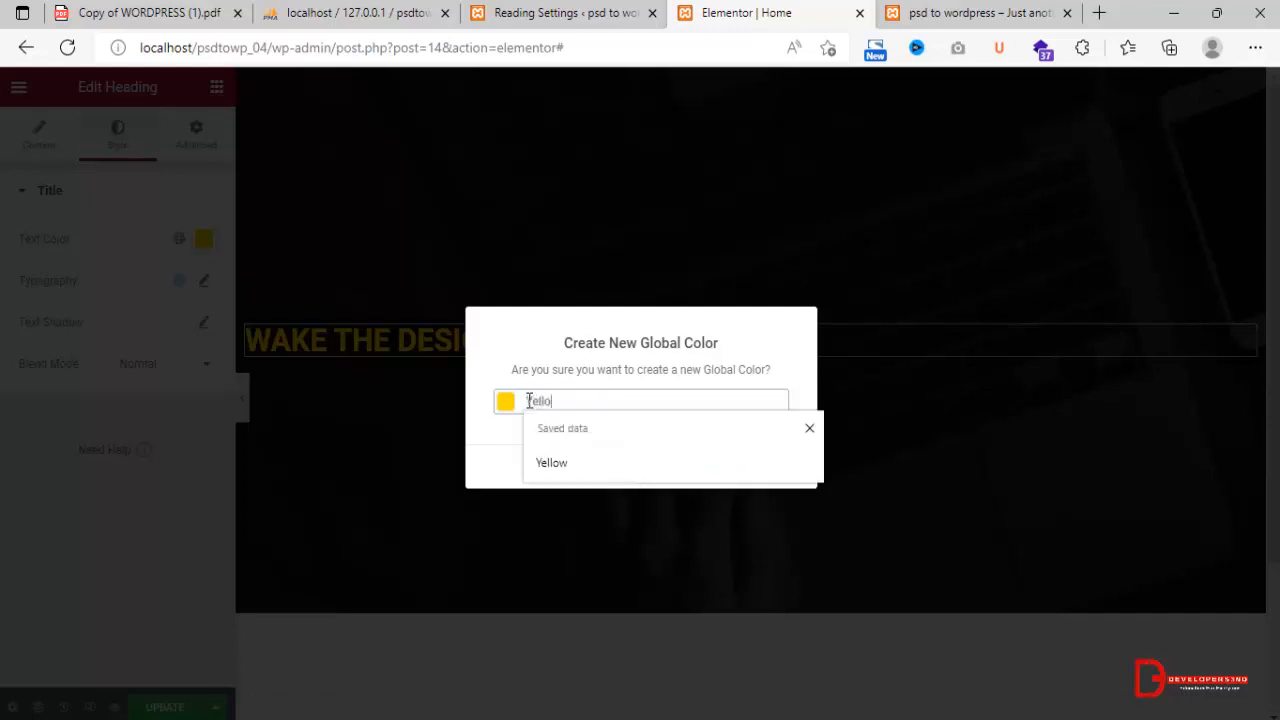
{"action": "type", "text": "wTheme"}
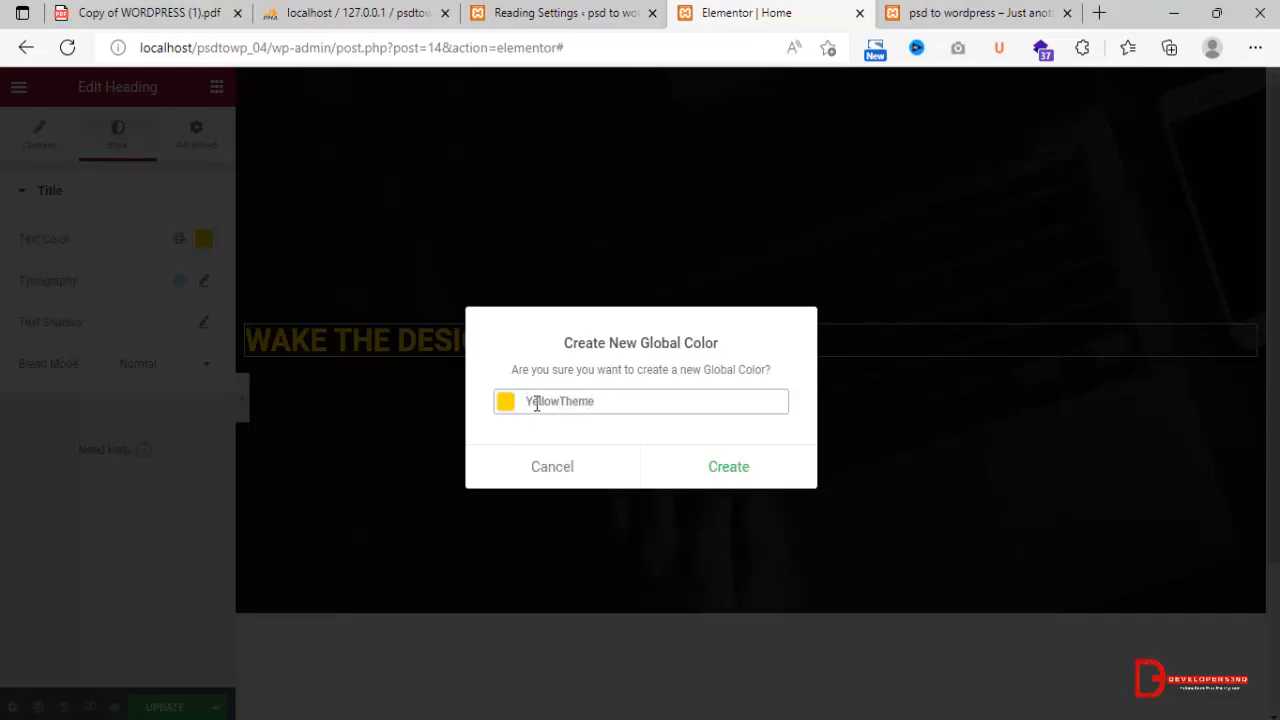
{"action": "left_click", "coordinate": [698, 468]}
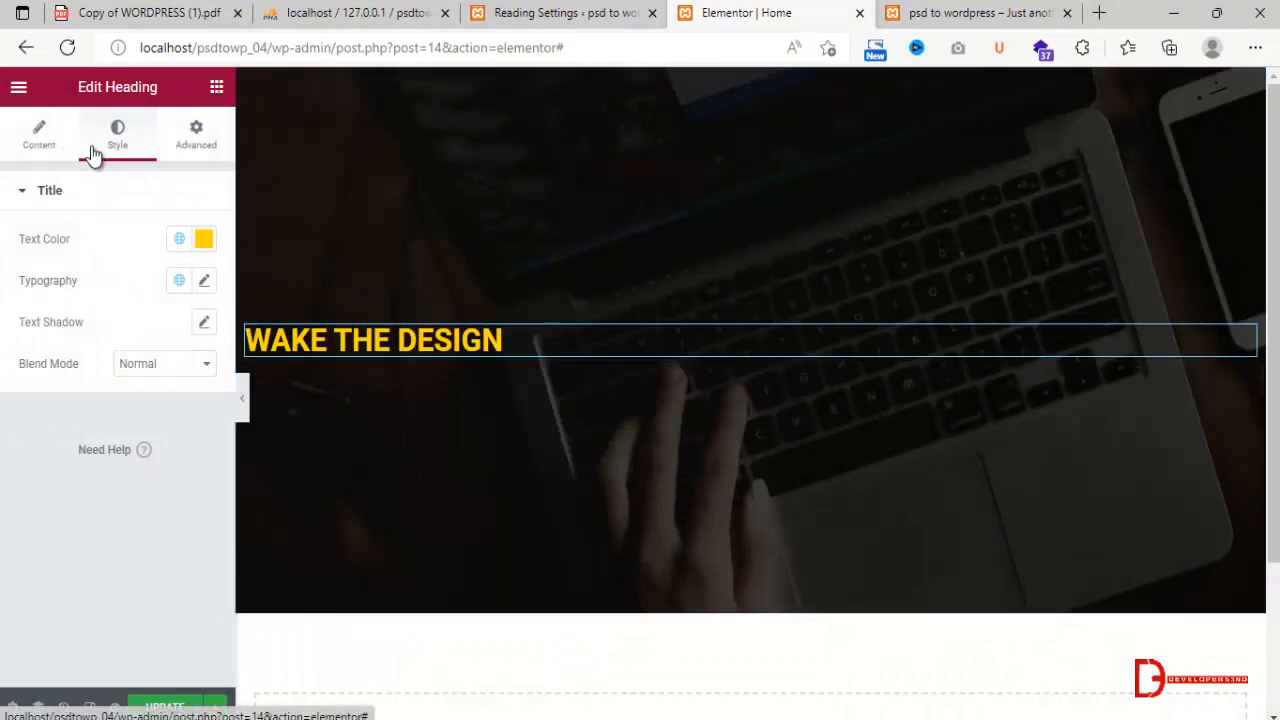
{"action": "left_click", "coordinate": [40, 134]}
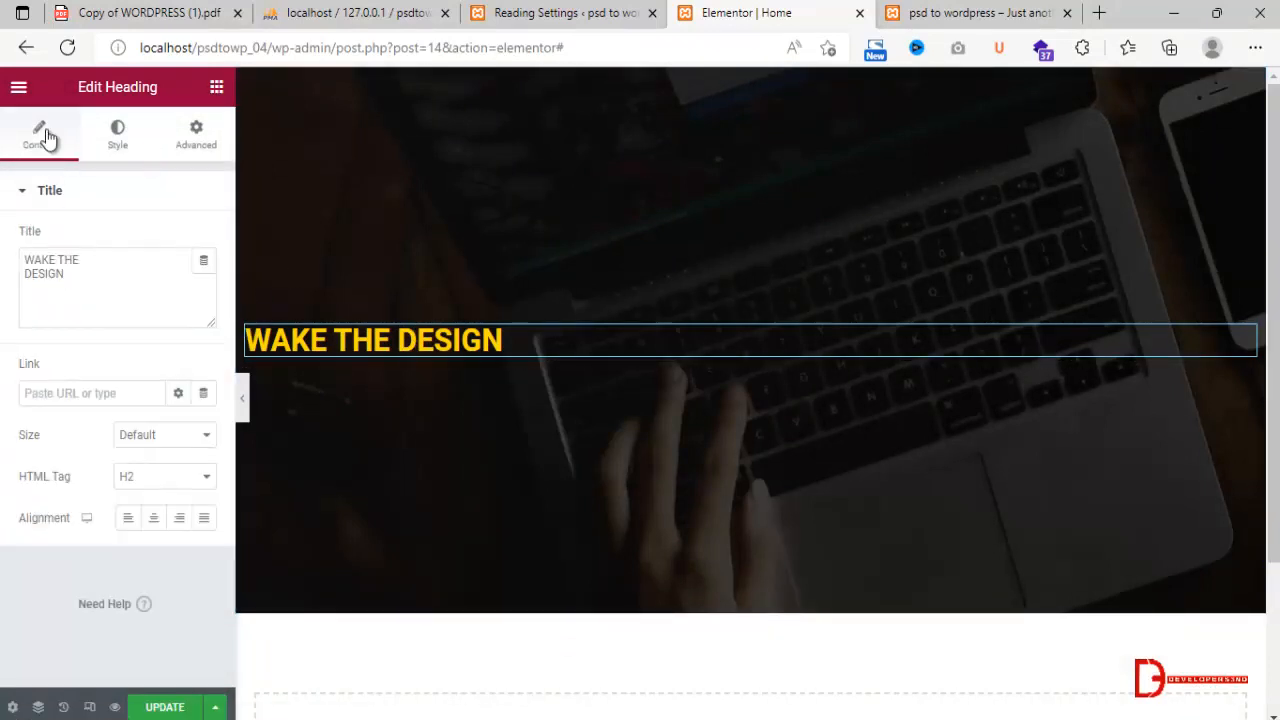
Set the heading's font family to Roboto Condensed with a weight of 400.
{"action": "left_click", "coordinate": [110, 142]}
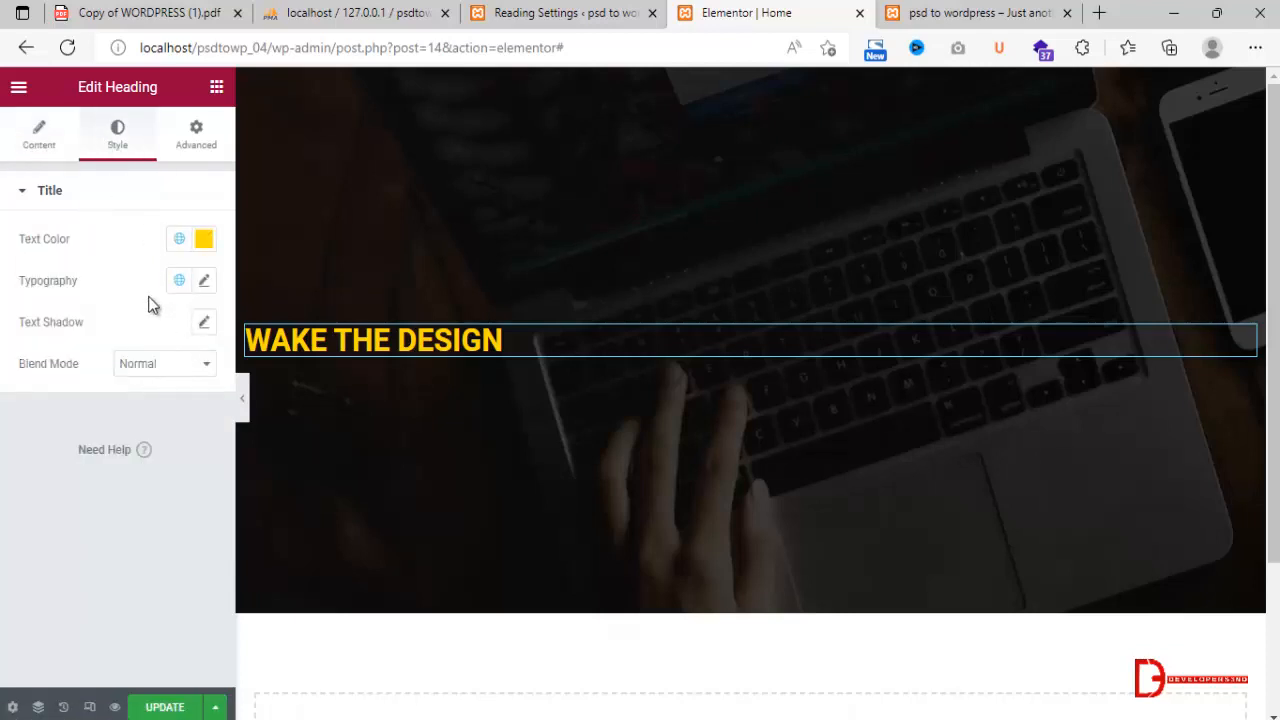
{"action": "left_click", "coordinate": [204, 281]}
{"action": "left_click", "coordinate": [181, 378]}
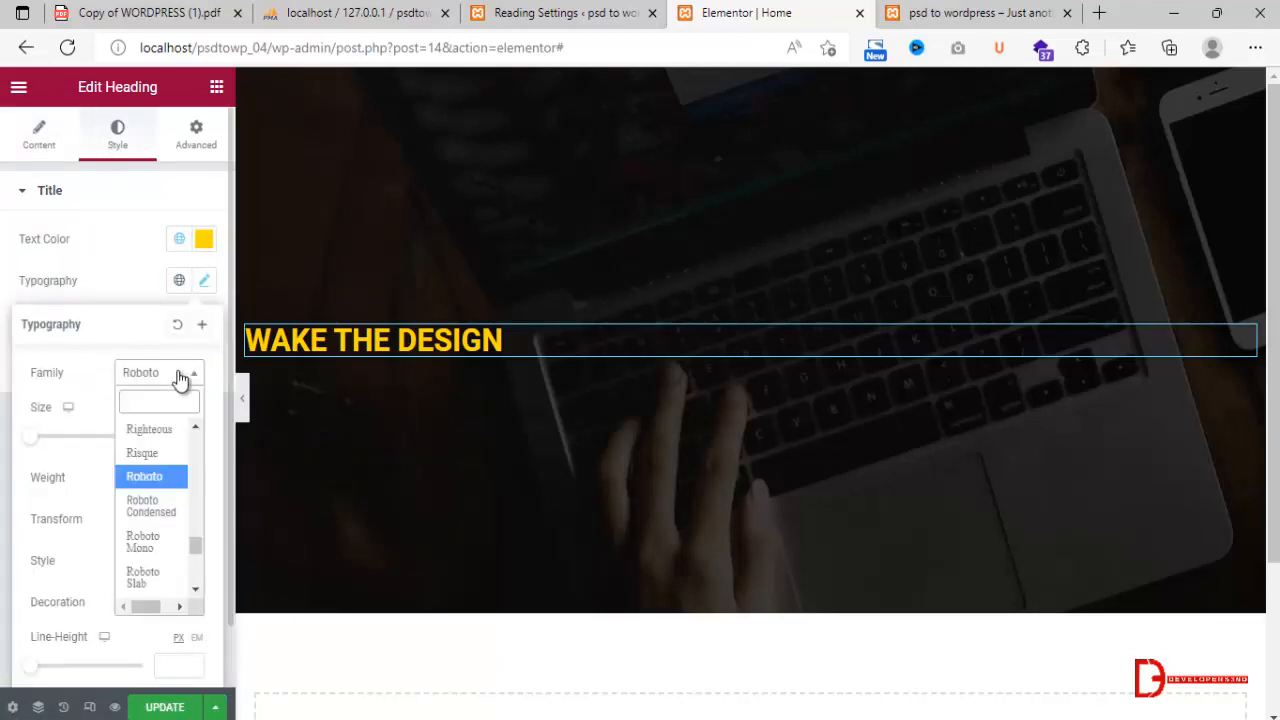
{"action": "left_click", "coordinate": [161, 502]}
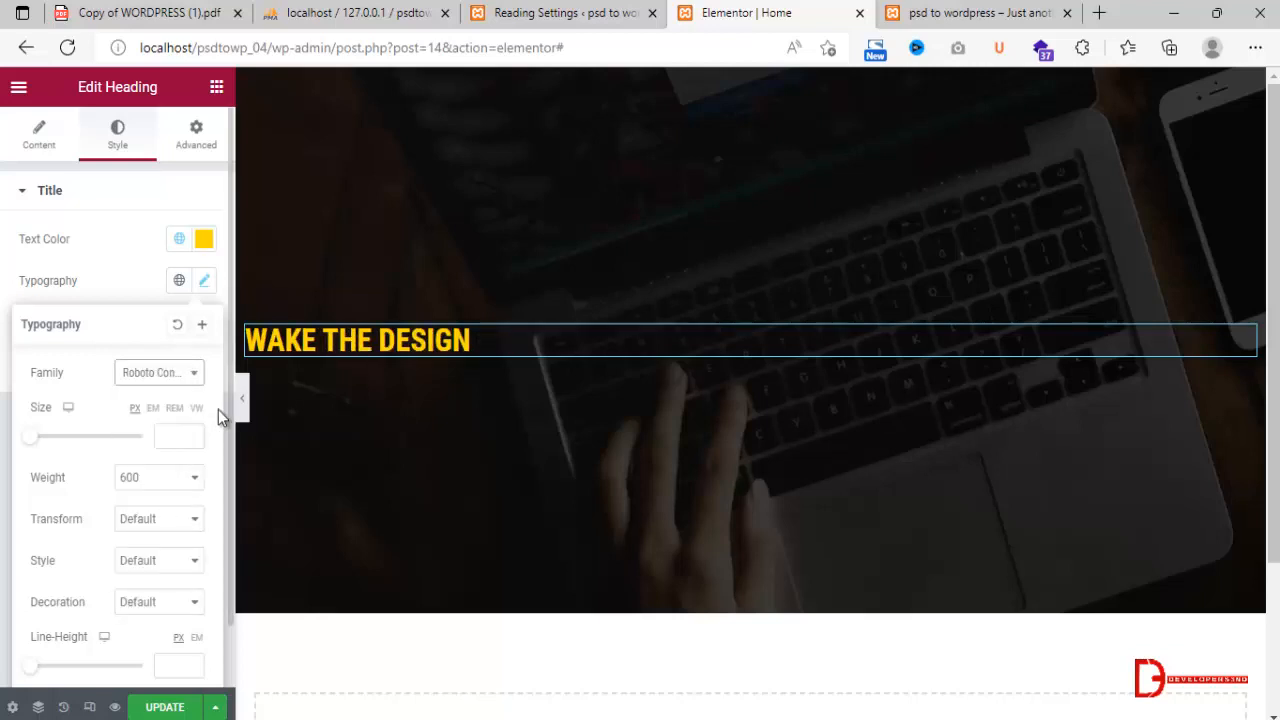
{"action": "left_click", "coordinate": [162, 478]}
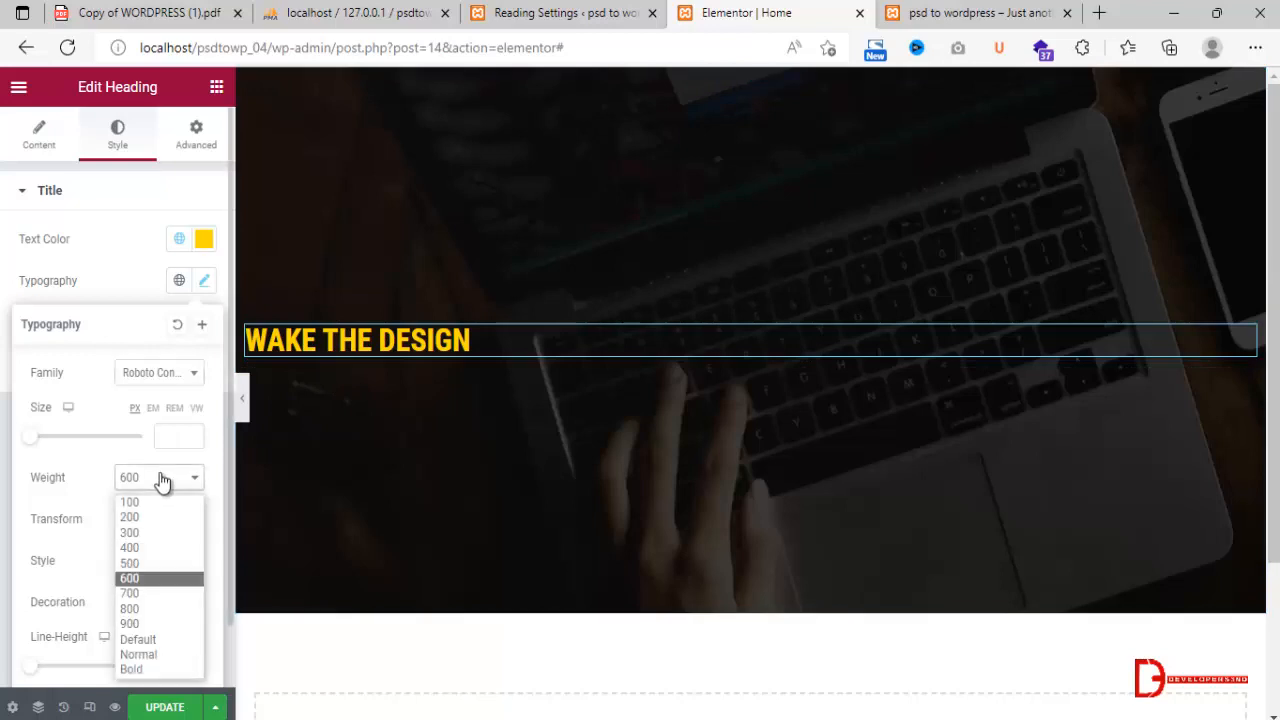
{"action": "left_click", "coordinate": [160, 548]}
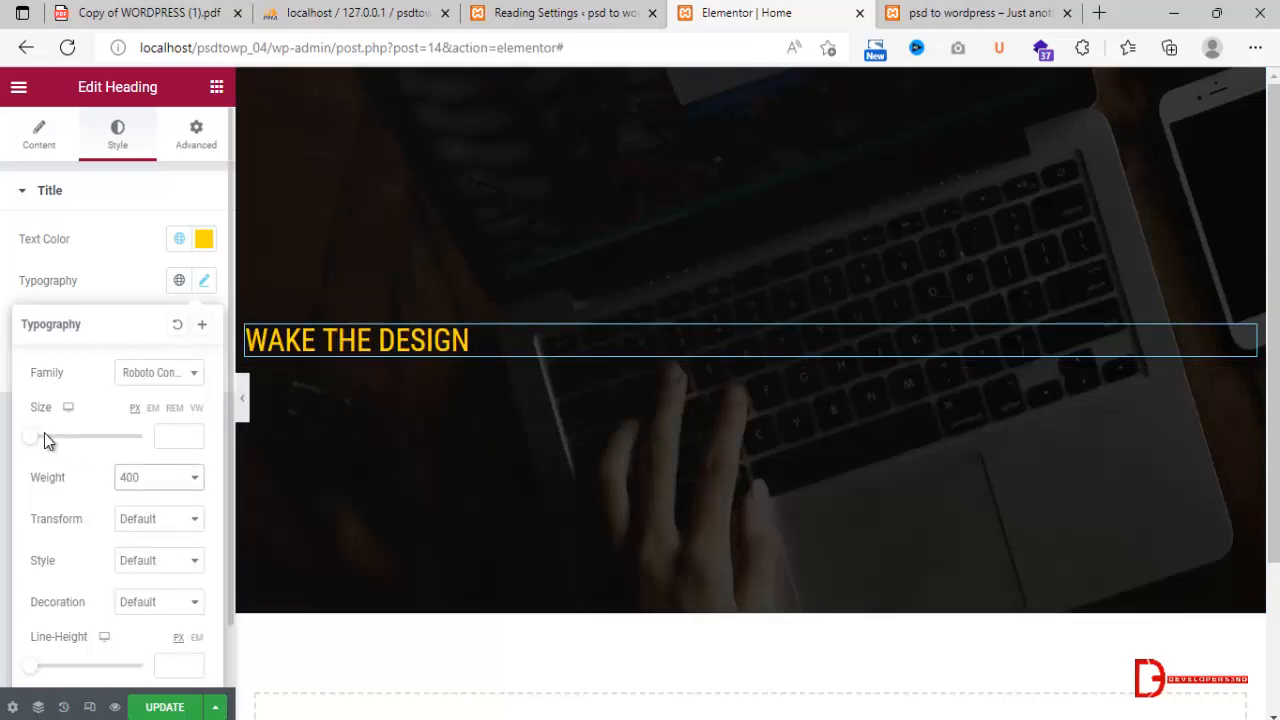
Increase the heading's font size to 93 px, comparing it with the headline in the Photoshop design.
{"action": "left_click_drag", "start_coordinate": [35, 439], "coordinate": [80, 455]}
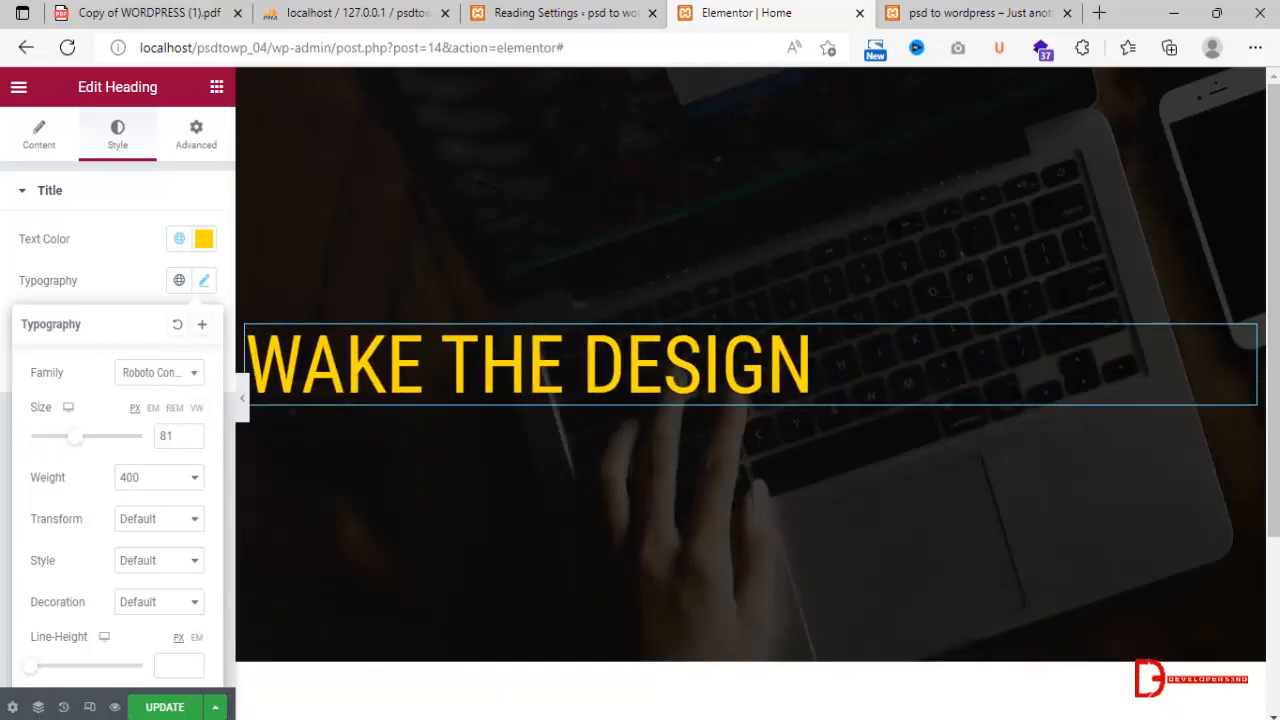
{"action": "left_click", "coordinate": [534, 718]}
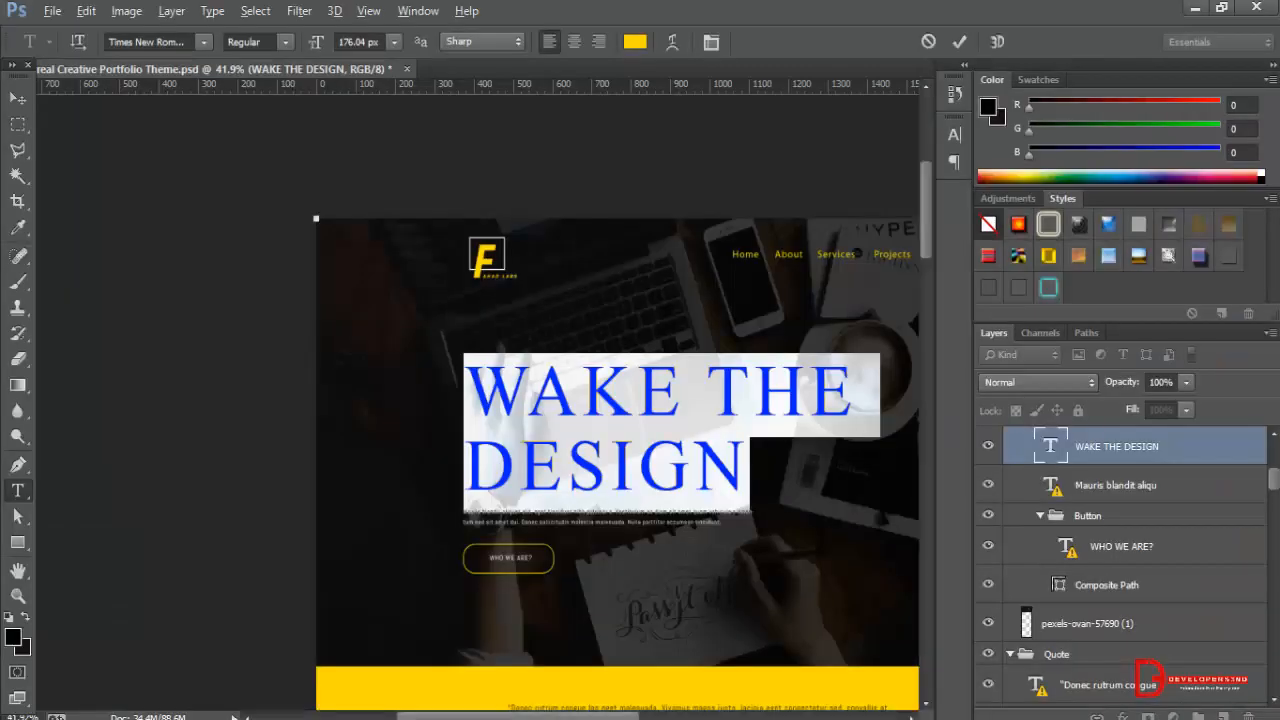
{"action": "key", "text": "alt+Tab"}
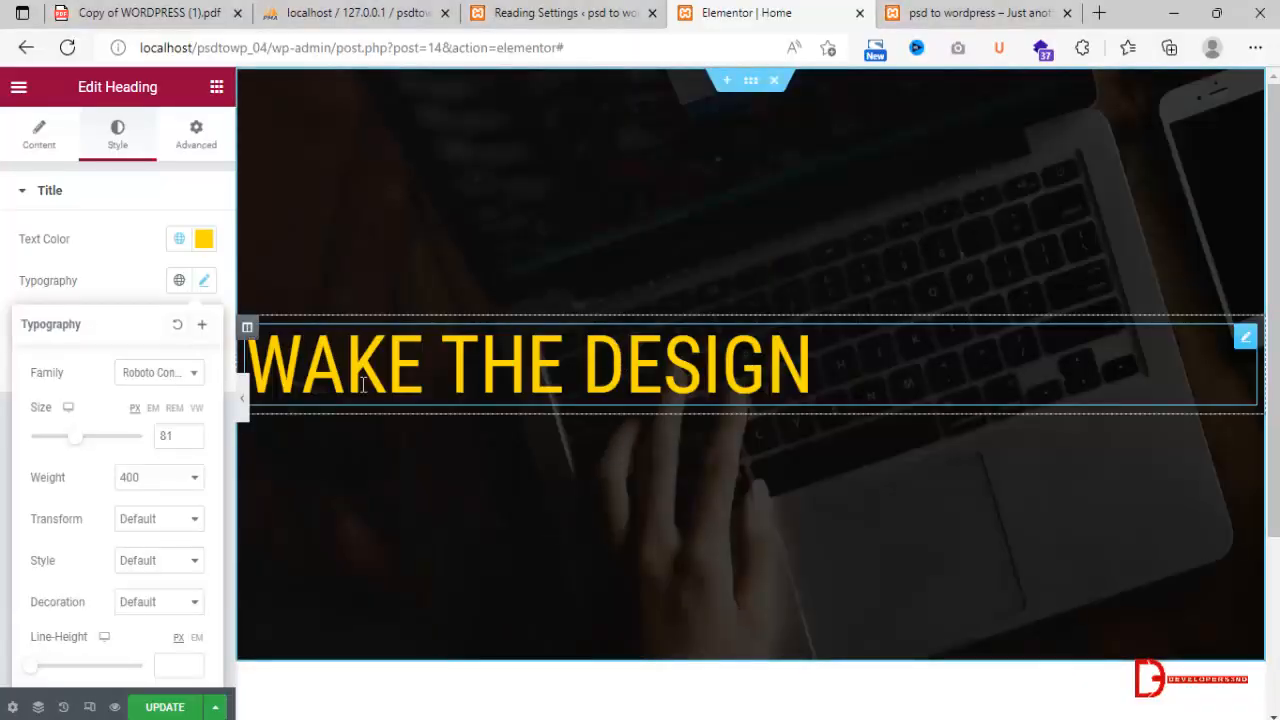
{"action": "left_click_drag", "start_coordinate": [80, 443], "coordinate": [87, 445]}
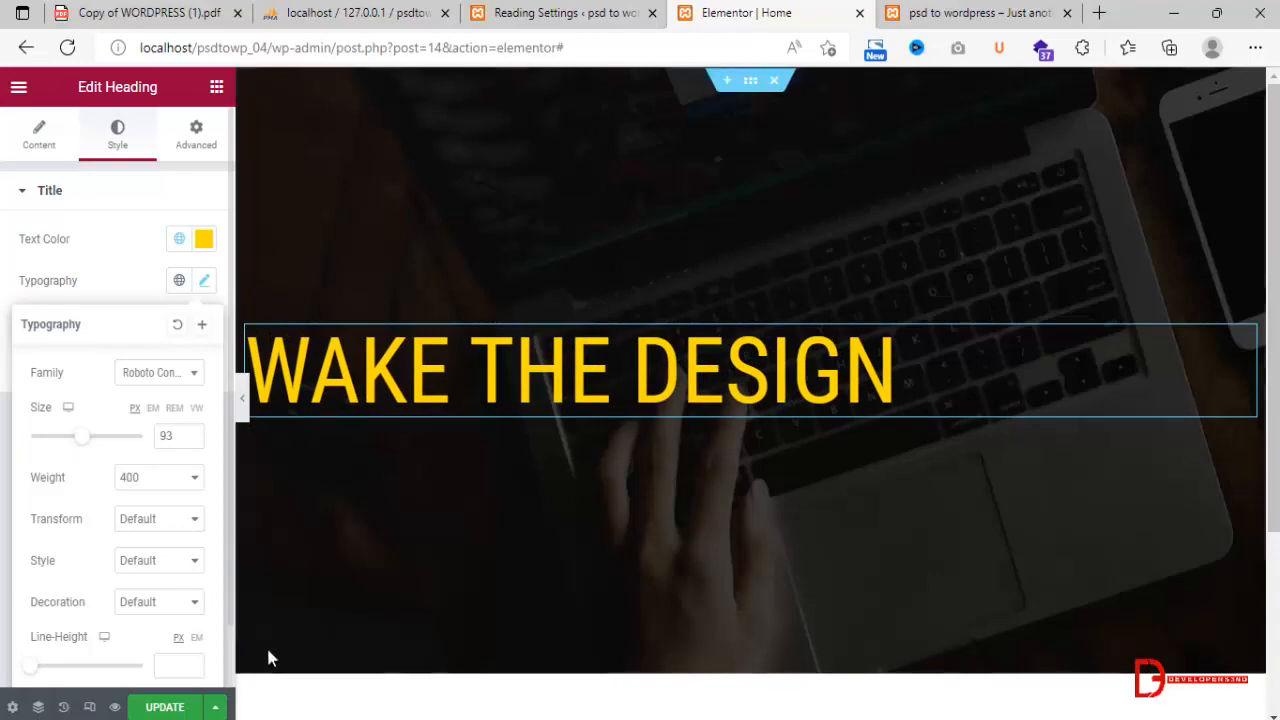
Switch to Photoshop, leave the headline's text editing and select the banner's background image layer.
{"action": "key", "text": "alt+Tab"}
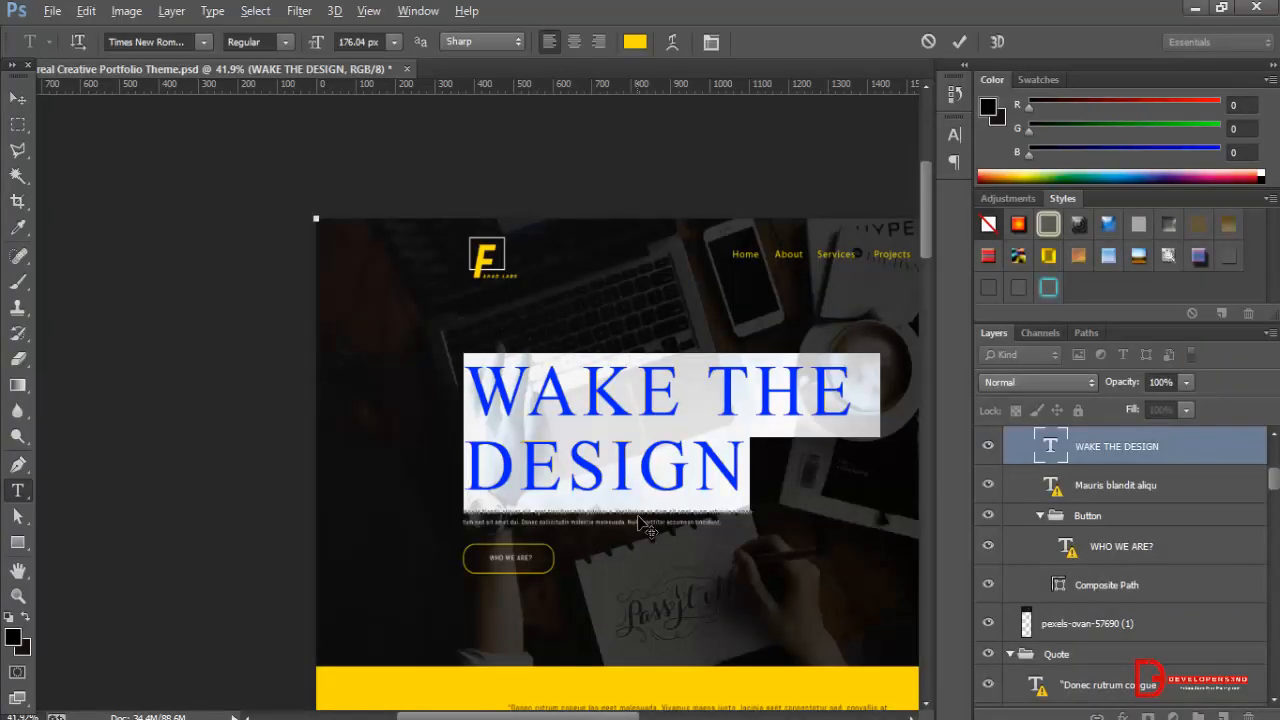
{"action": "left_click", "coordinate": [18, 97]}
{"action": "left_click", "coordinate": [710, 603]}
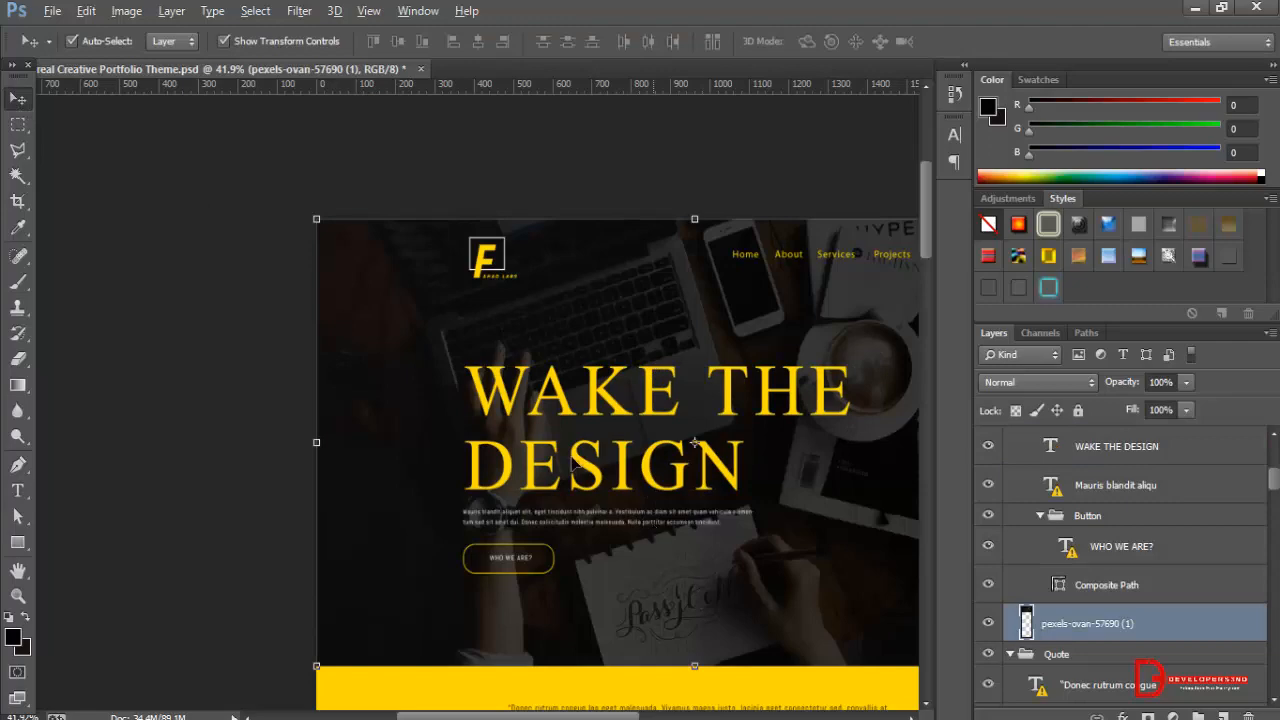
Switch to File Explorer and view the Montreal Creative Portfolio Theme preview image in the File folder.
{"action": "left_click", "coordinate": [236, 718]}
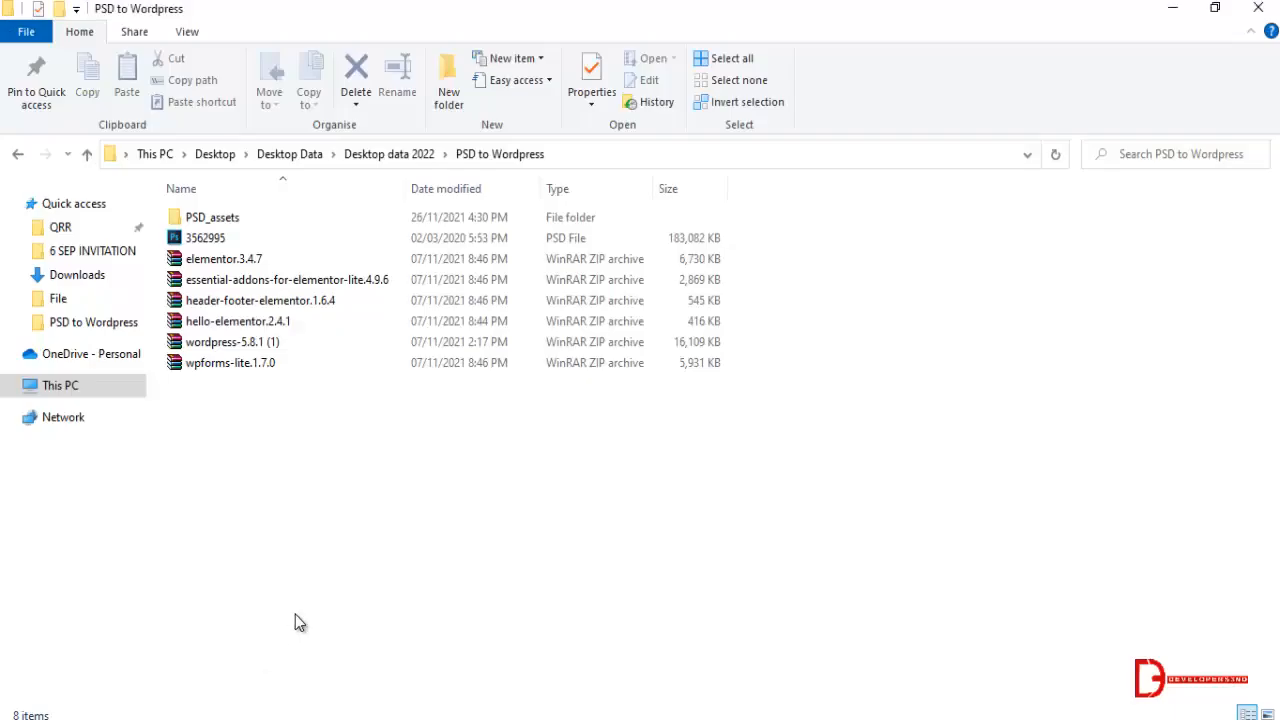
{"action": "key", "text": "BackSpace"}
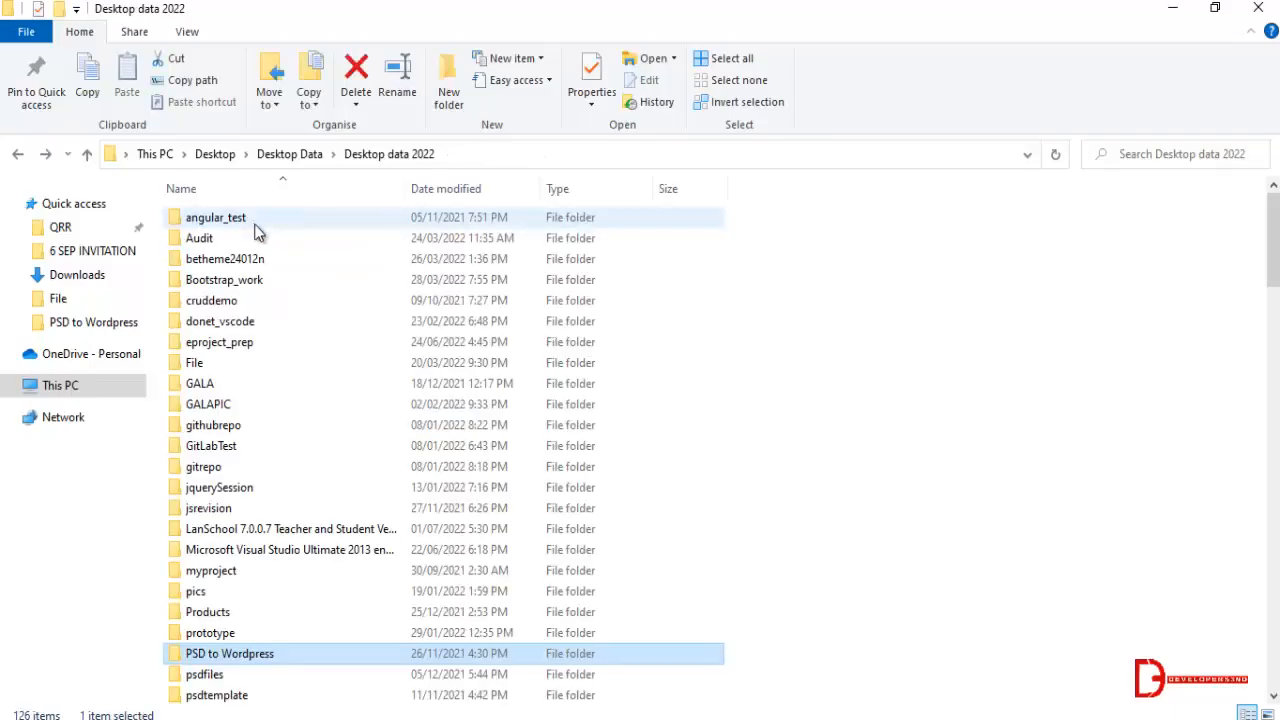
{"action": "left_click", "coordinate": [97, 298]}
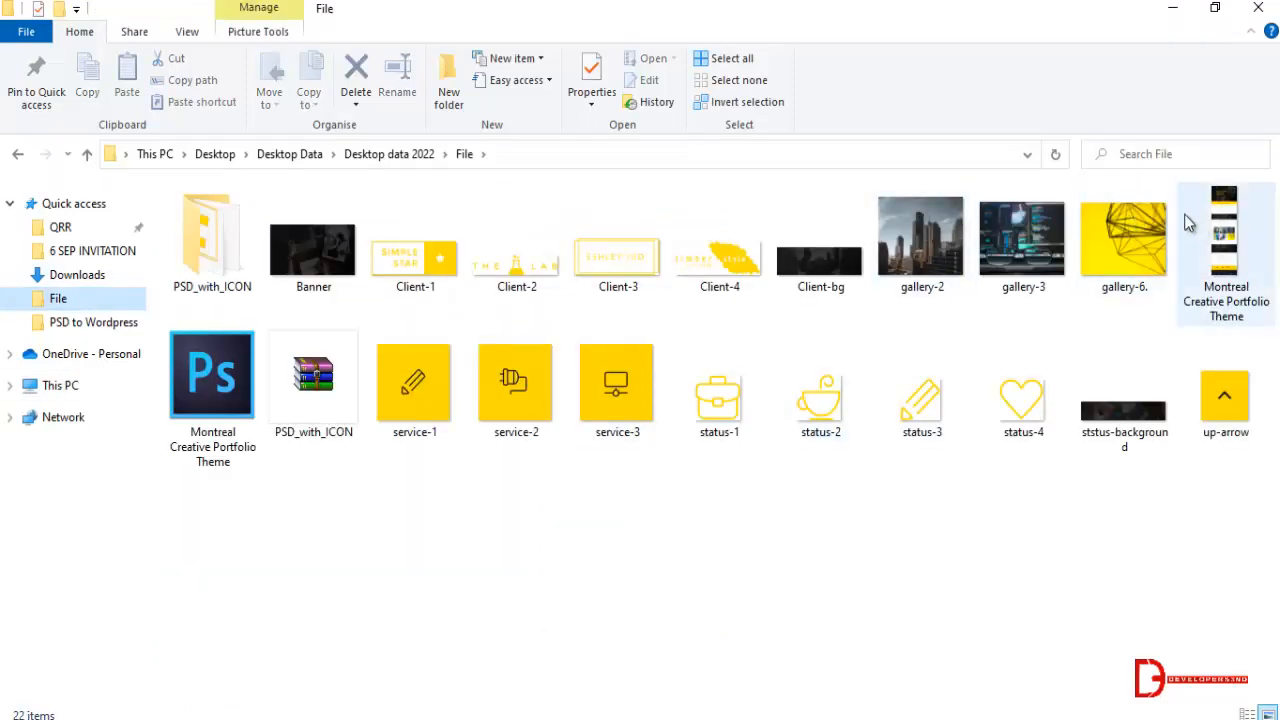
{"action": "double_click", "coordinate": [1205, 230]}
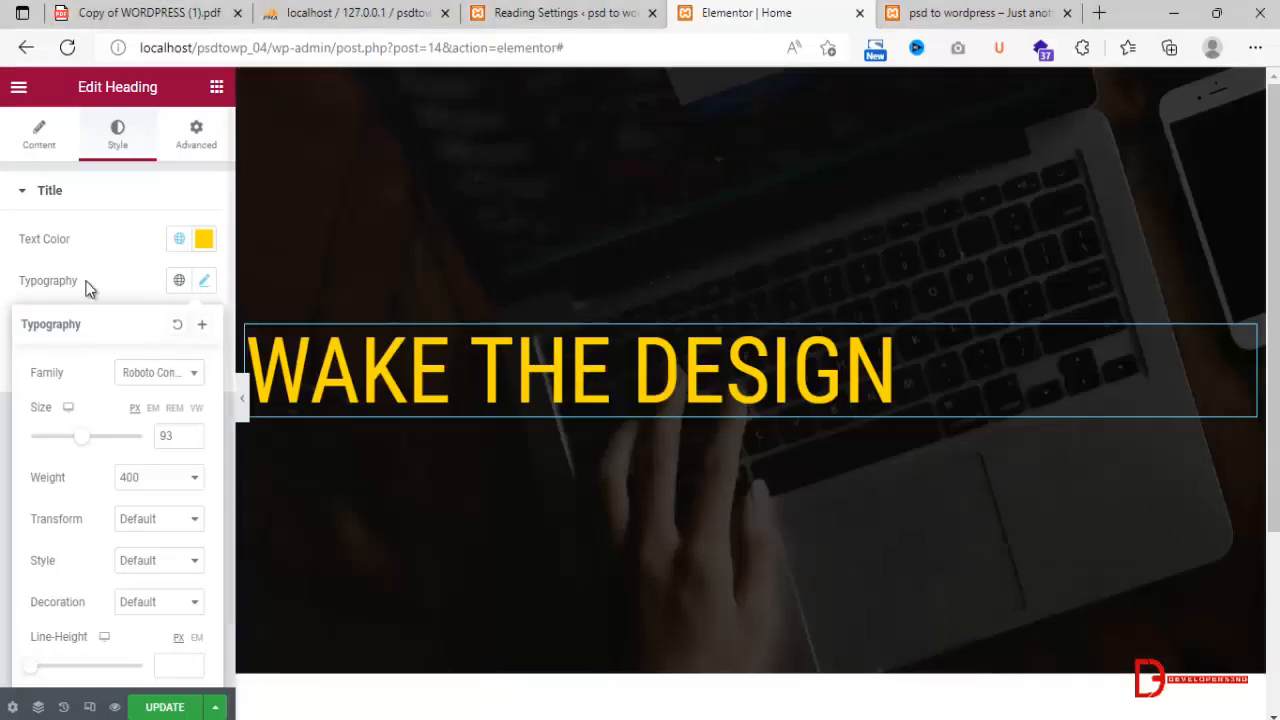
Insert a <br> tag after "WAKE THE" in the Elementor heading's title to break it into two lines.
{"action": "left_click", "coordinate": [39, 135]}
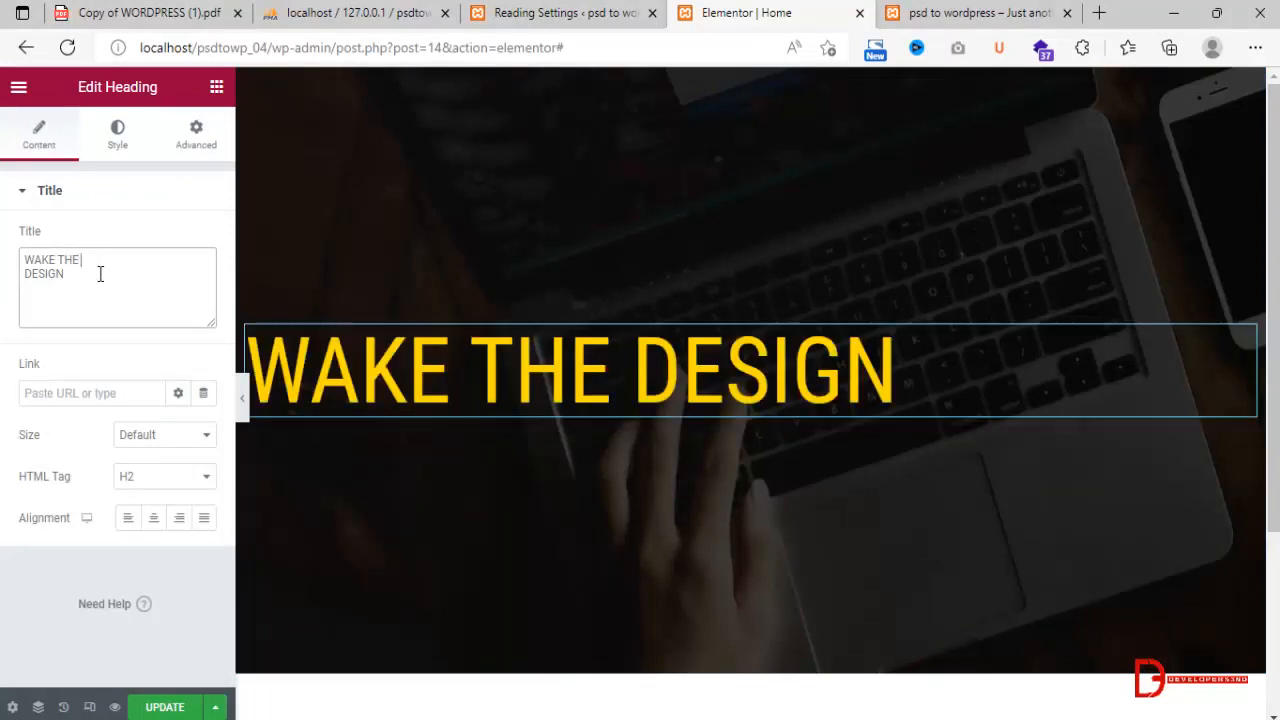
{"action": "type", "text": "<br"}
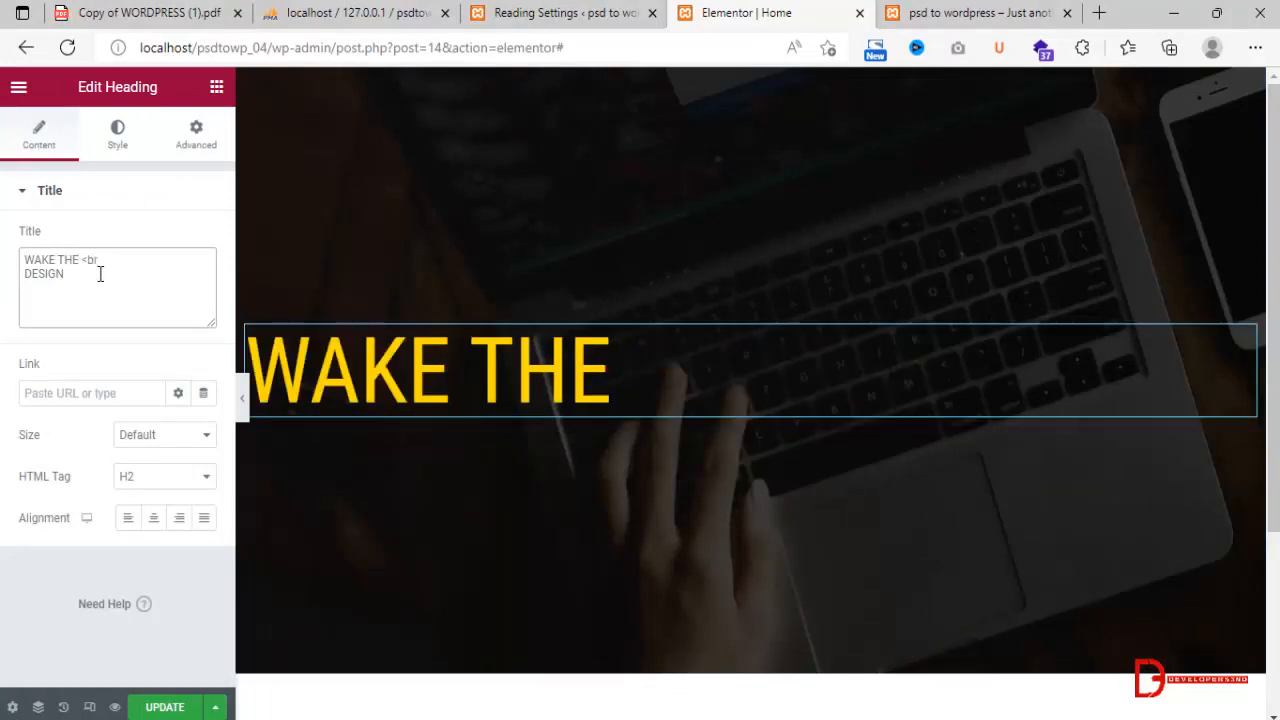
{"action": "type", "text": ">"}
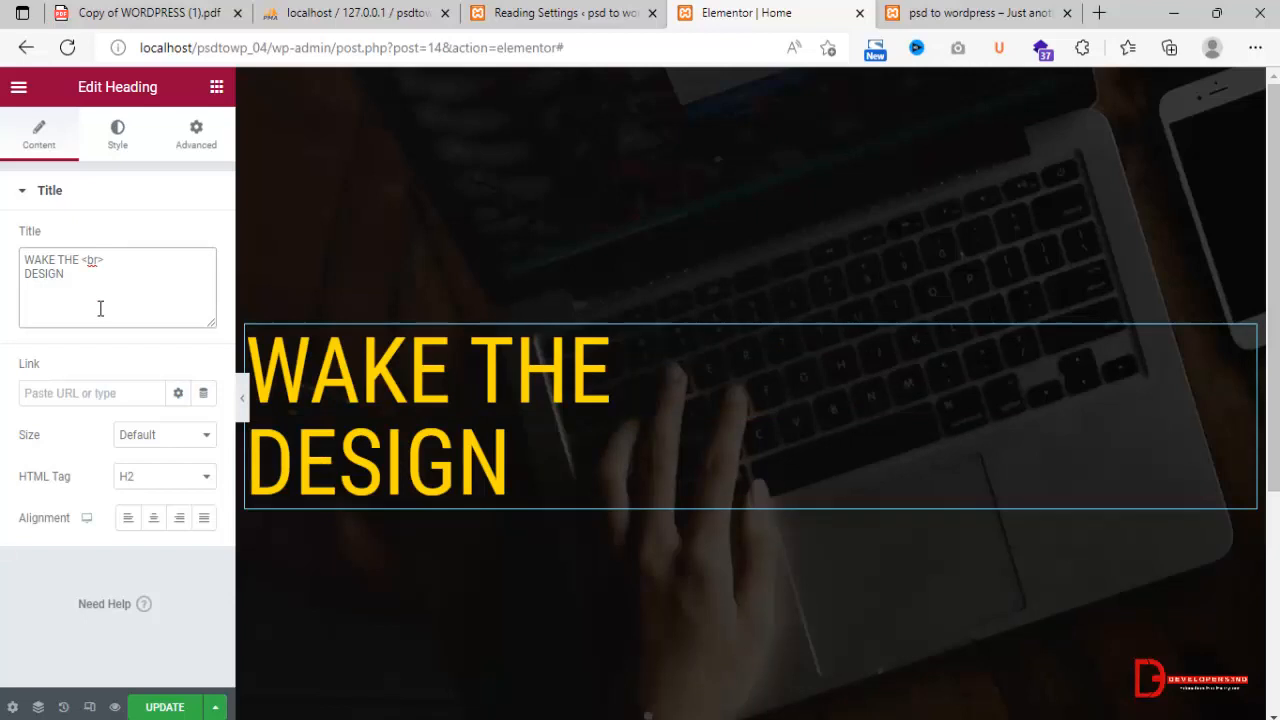
Set the two-line heading's font size to 103 px in its typography settings.
{"action": "left_click", "coordinate": [122, 130]}
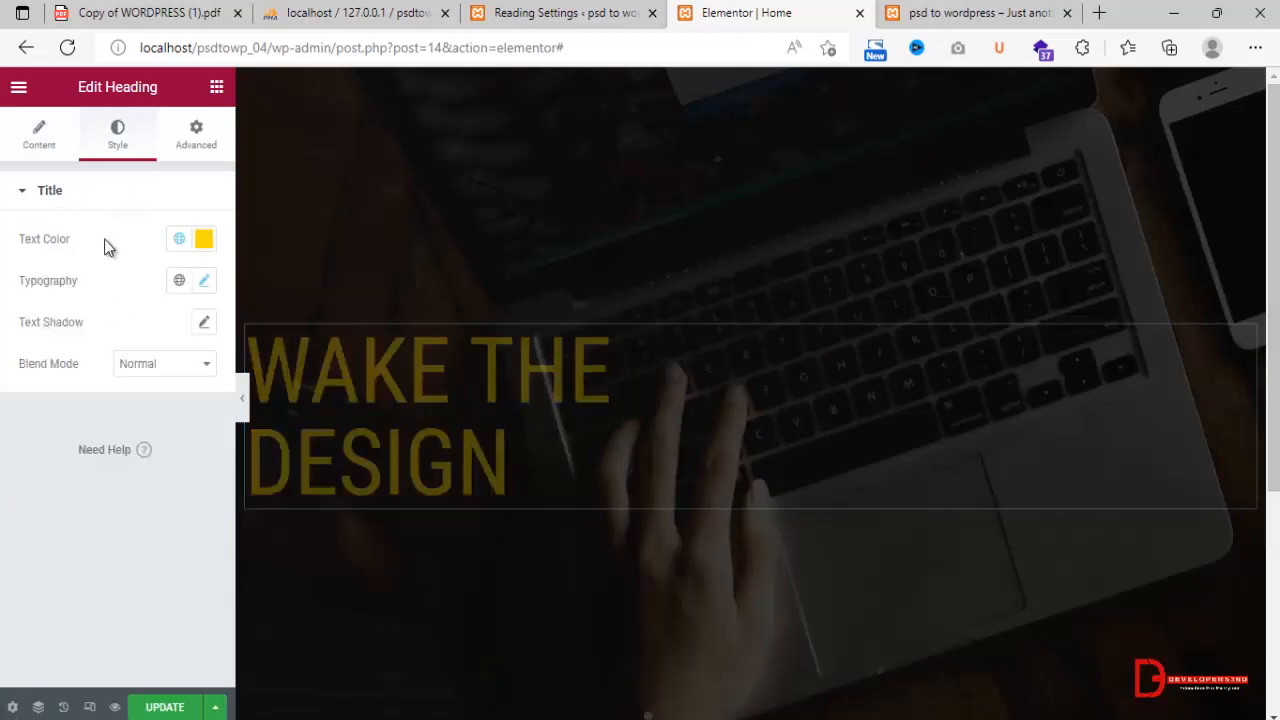
{"action": "left_click", "coordinate": [204, 280]}
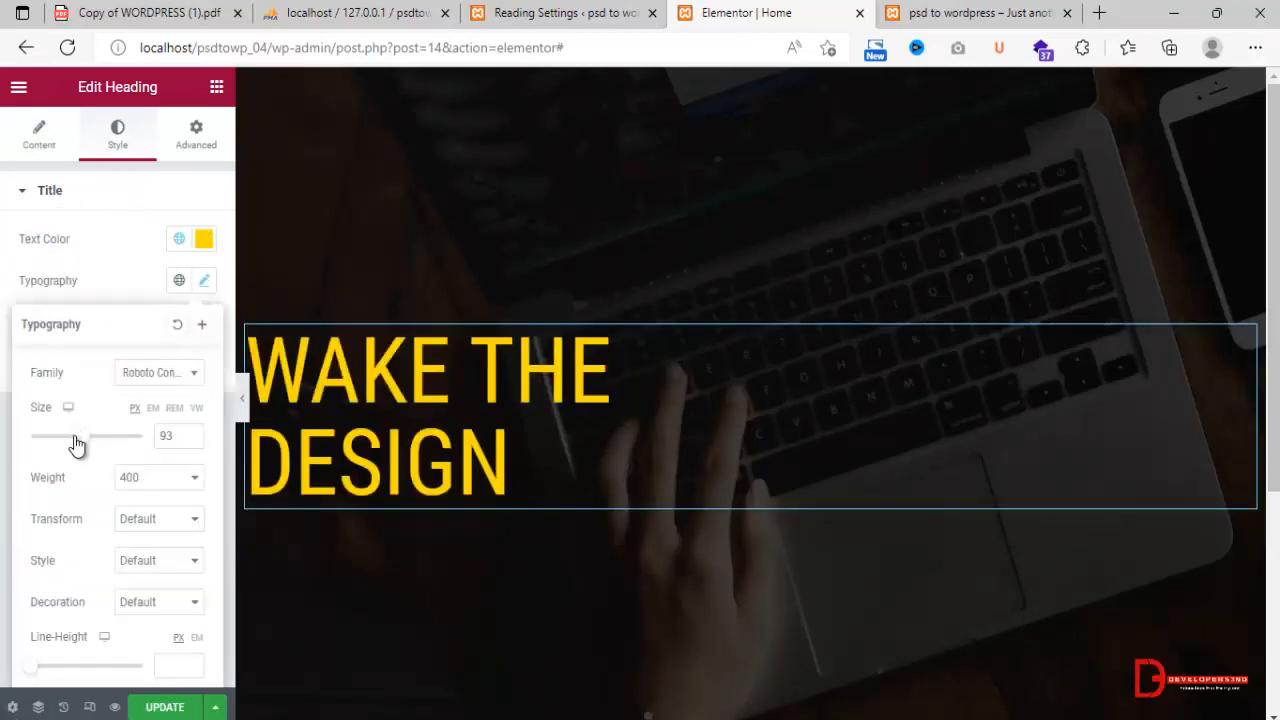
{"action": "left_click_drag", "start_coordinate": [74, 443], "coordinate": [86, 445]}
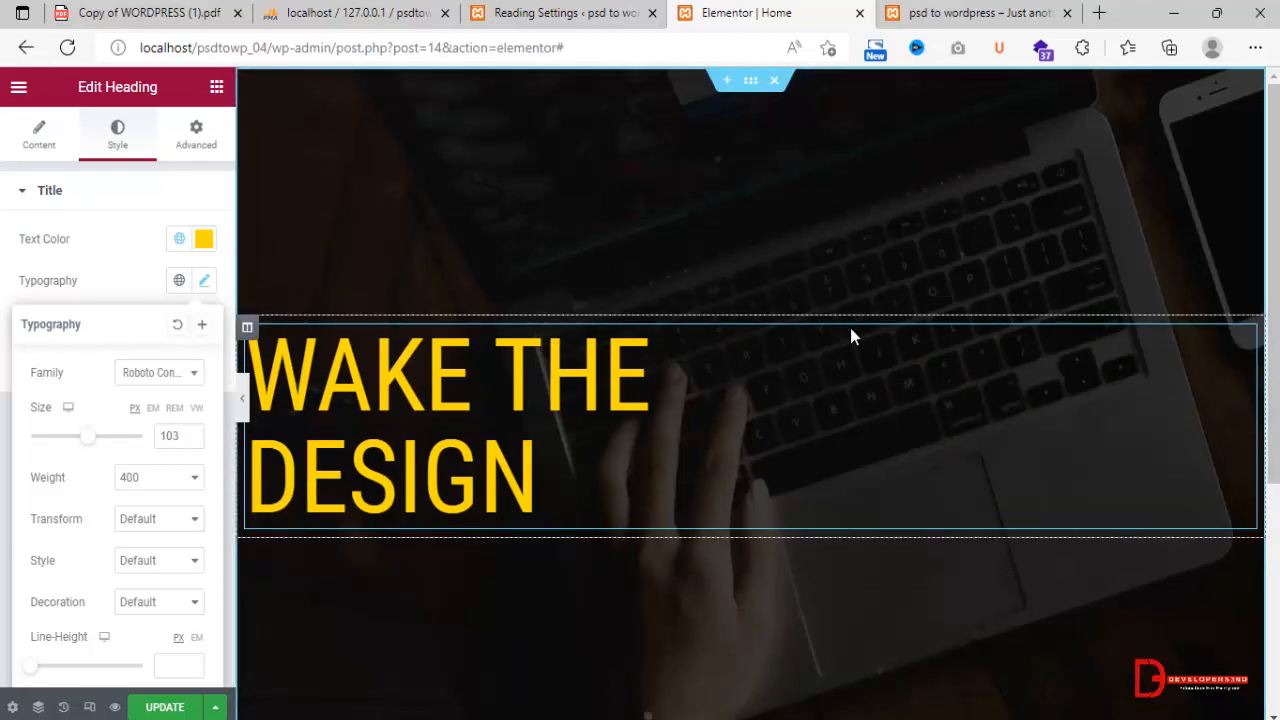
Set the banner section's left and right padding to 100 px each.
{"action": "left_click", "coordinate": [188, 133]}
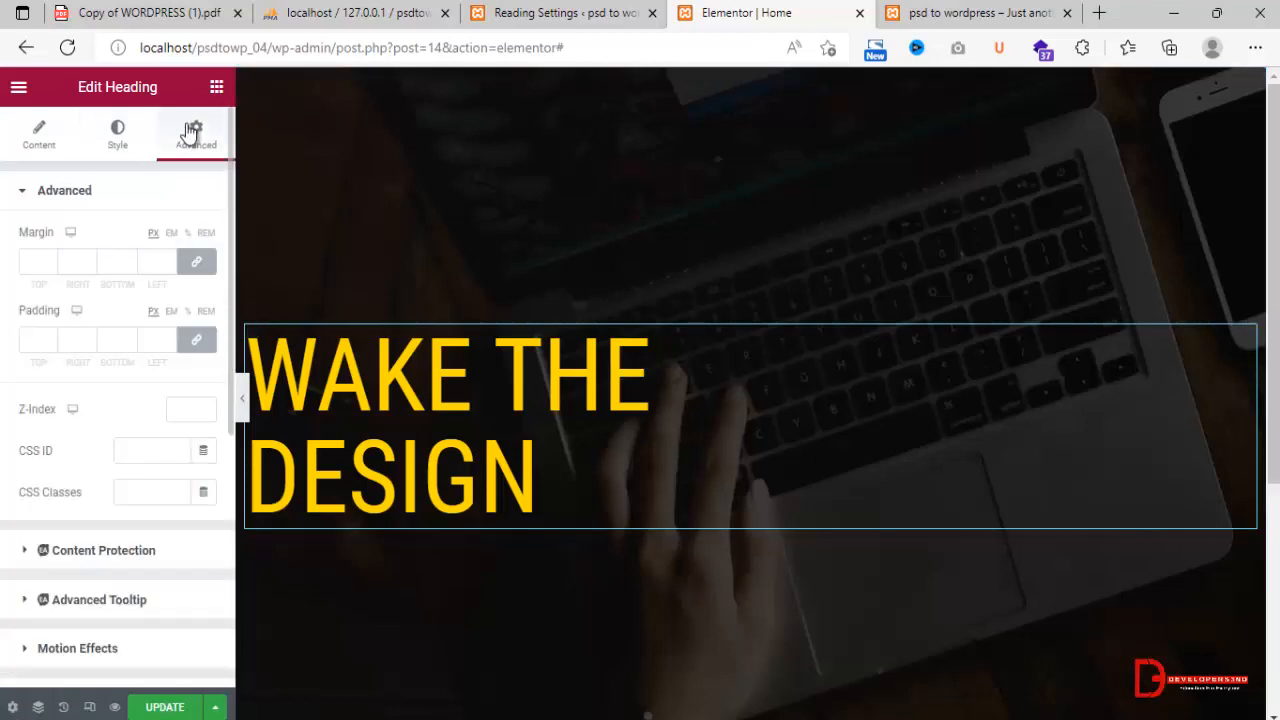
{"action": "left_click", "coordinate": [749, 83]}
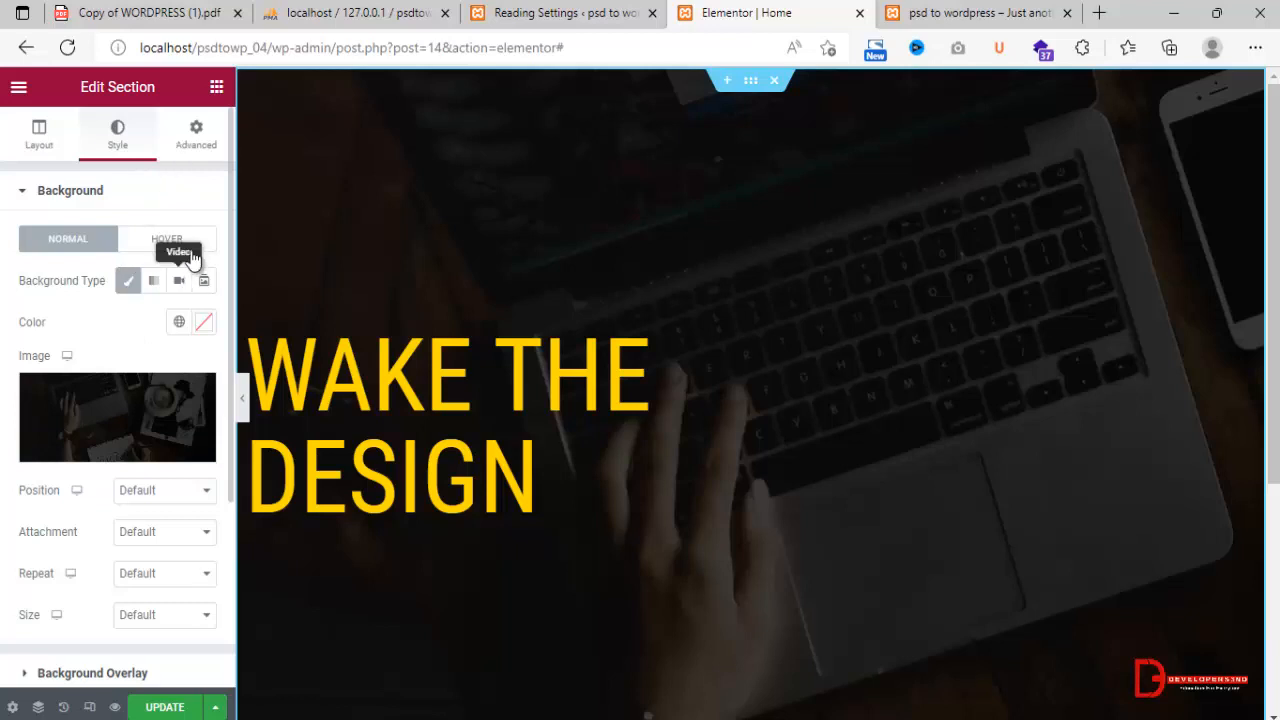
{"action": "left_click", "coordinate": [205, 152]}
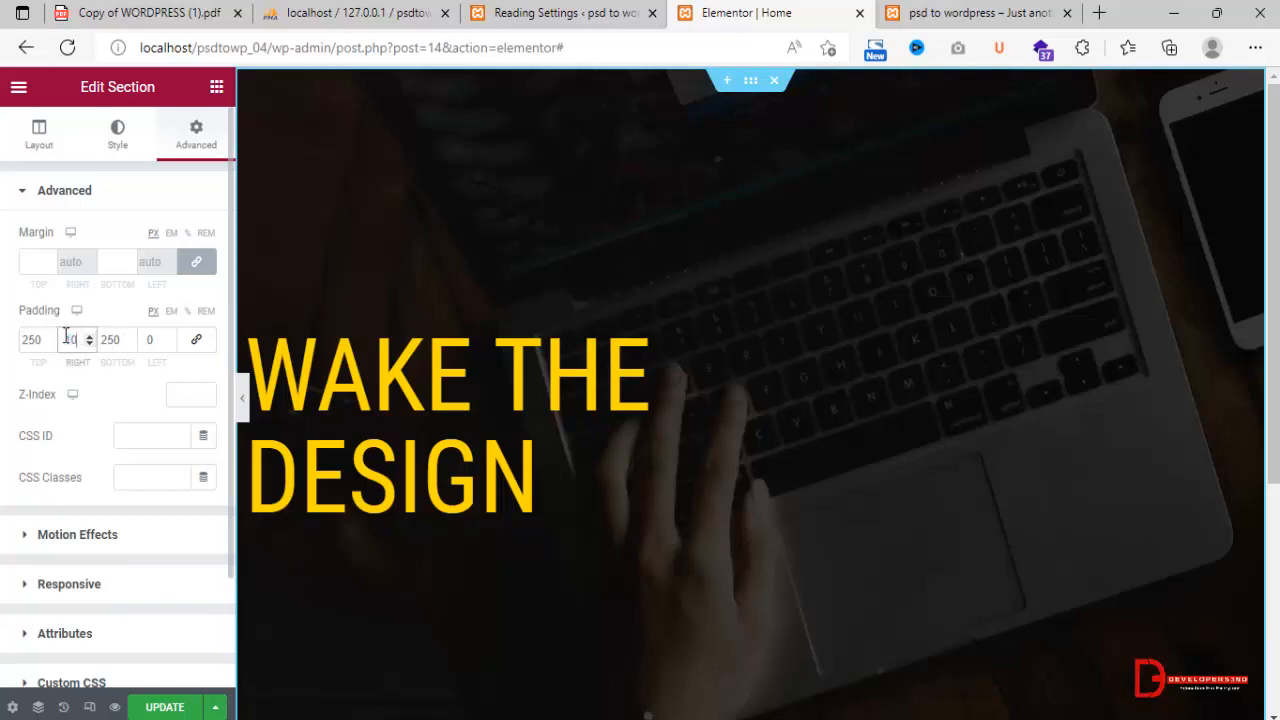
{"action": "double_click", "coordinate": [159, 347]}
{"action": "type", "text": "100"}
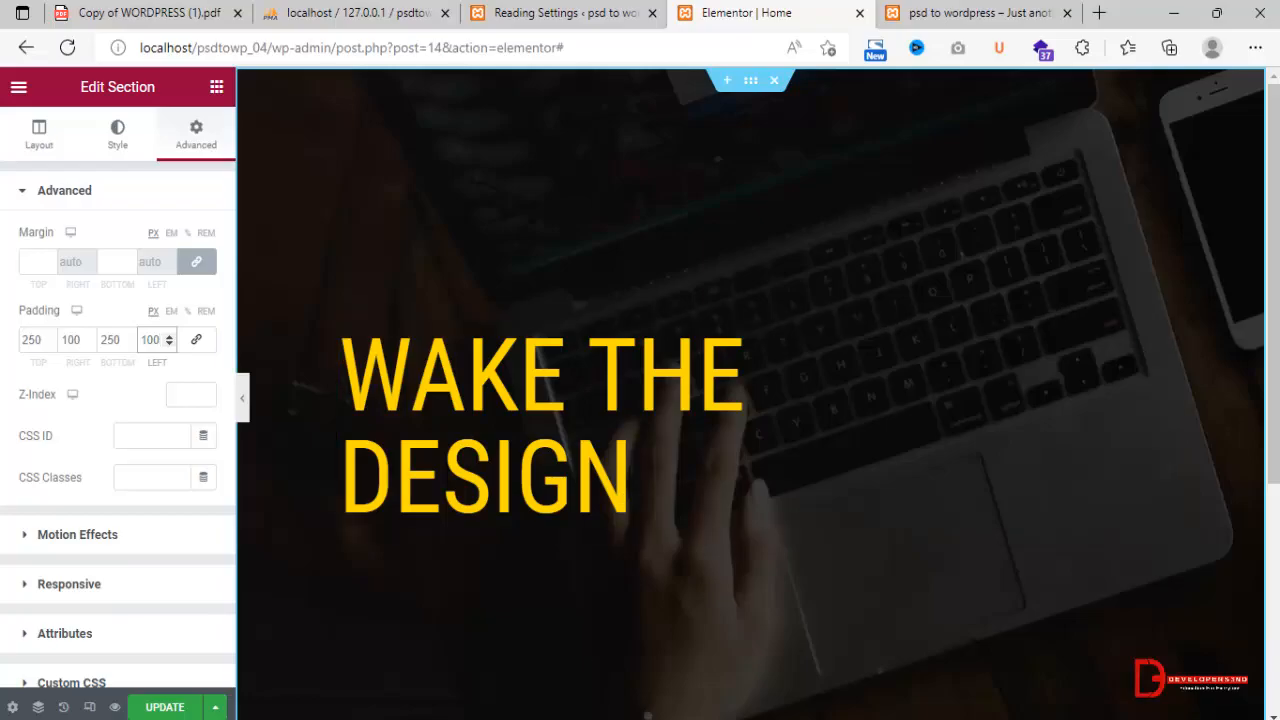
Check the Photoshop design, then add a second Heading widget below "WAKE THE DESIGN" in the banner.
{"action": "key", "text": "alt+Tab"}
{"action": "key", "text": "alt+Tab"}
{"action": "left_click", "coordinate": [216, 87]}
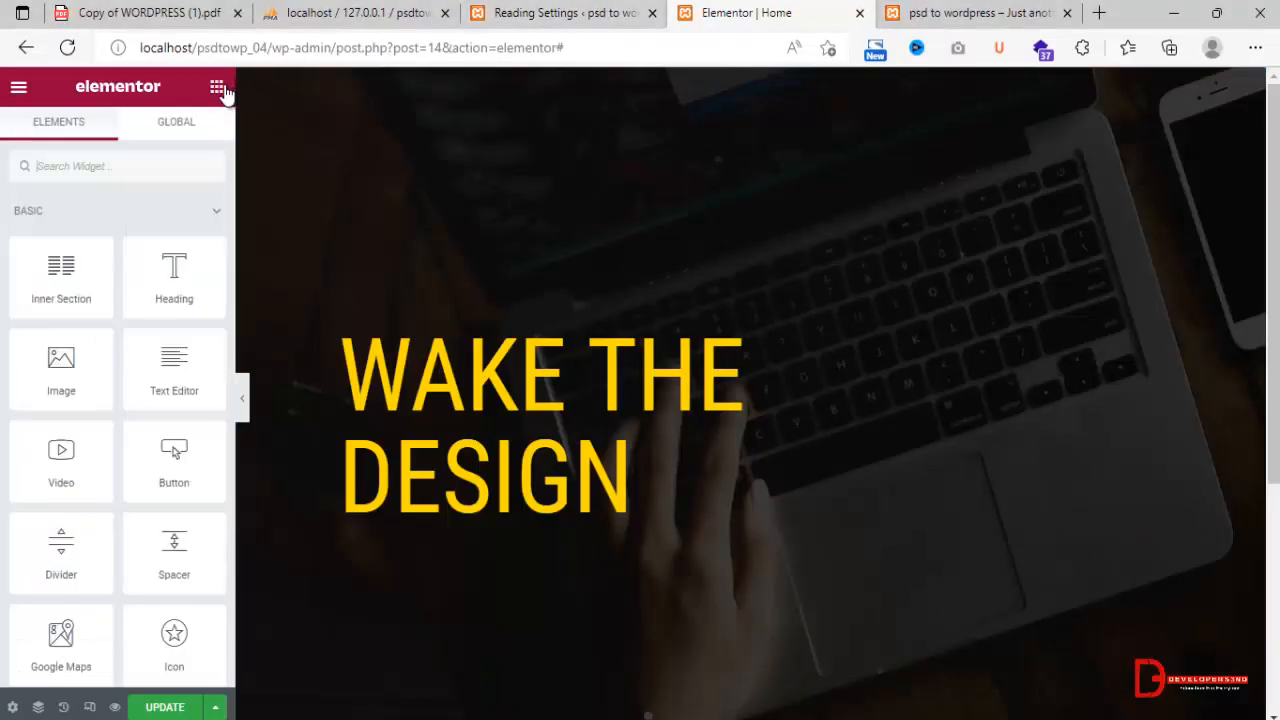
{"action": "left_click_drag", "start_coordinate": [165, 287], "coordinate": [485, 525]}
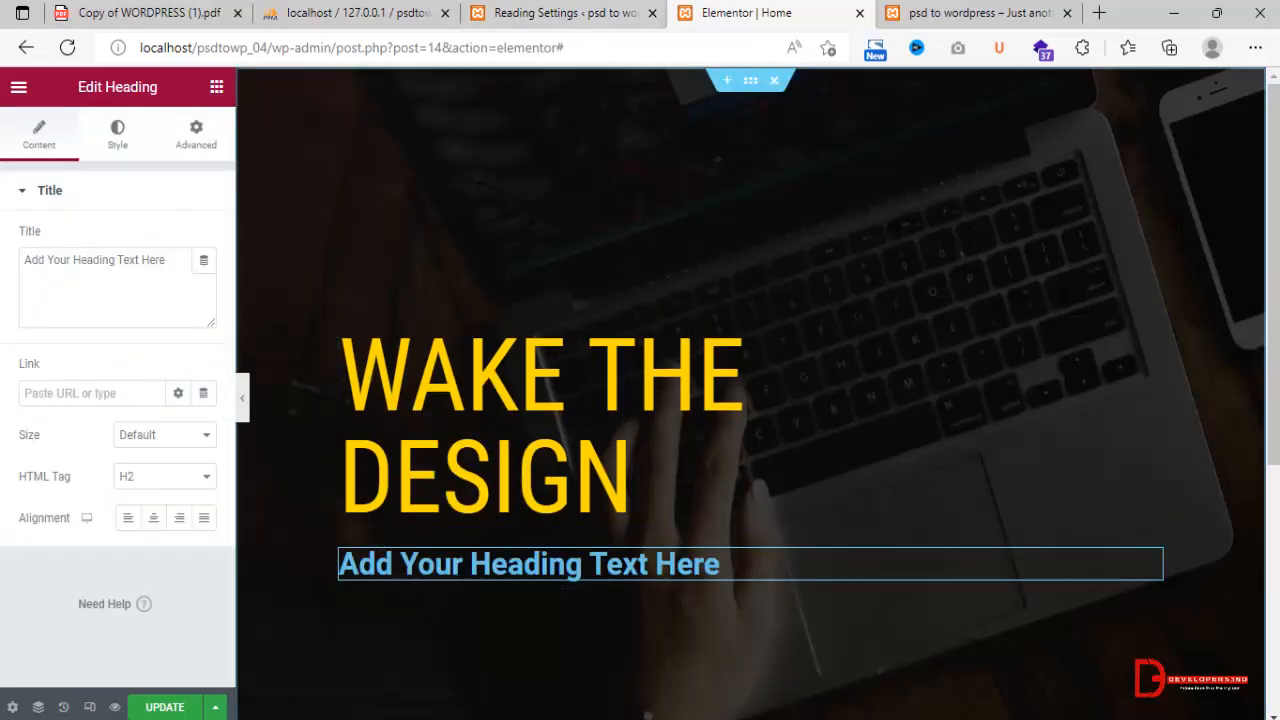
Switch to Photoshop and copy the "Mauris blandit aliqu" paragraph text below the headline, accepting the font substitution.
{"action": "key", "text": "alt+Tab"}
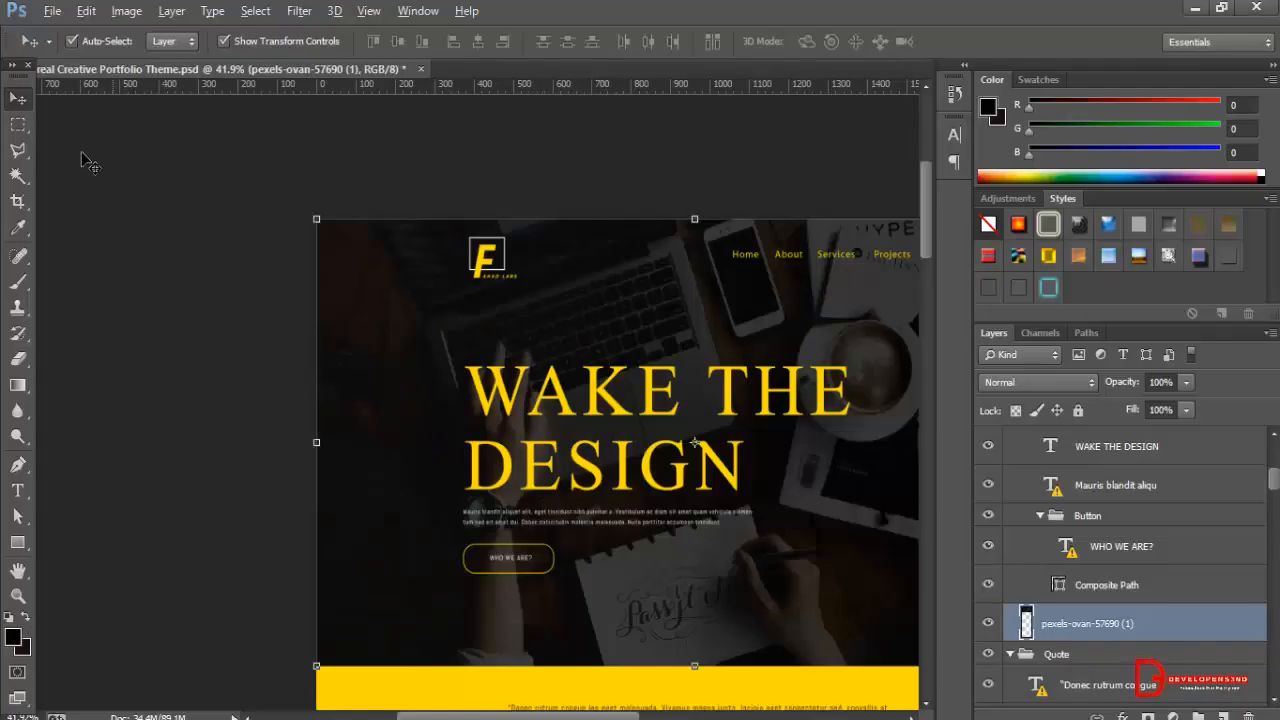
{"action": "left_click", "coordinate": [667, 527]}
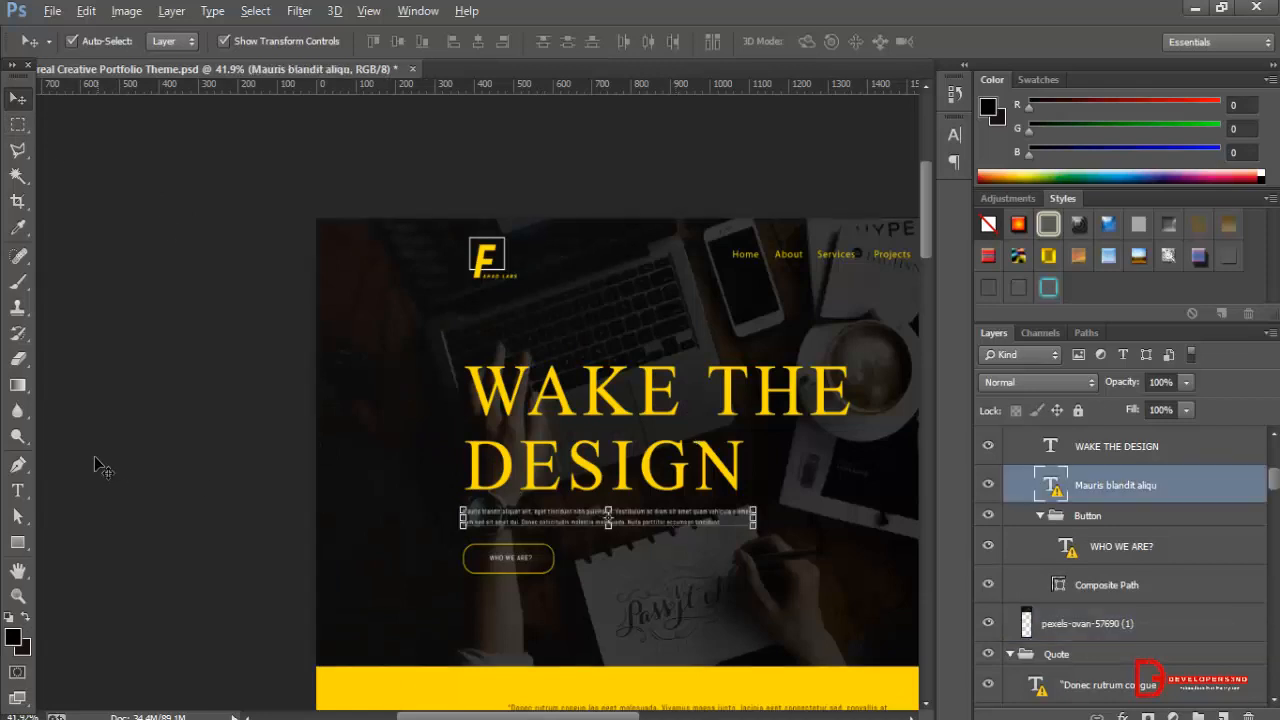
{"action": "left_click", "coordinate": [18, 490]}
{"action": "left_click", "coordinate": [659, 530]}
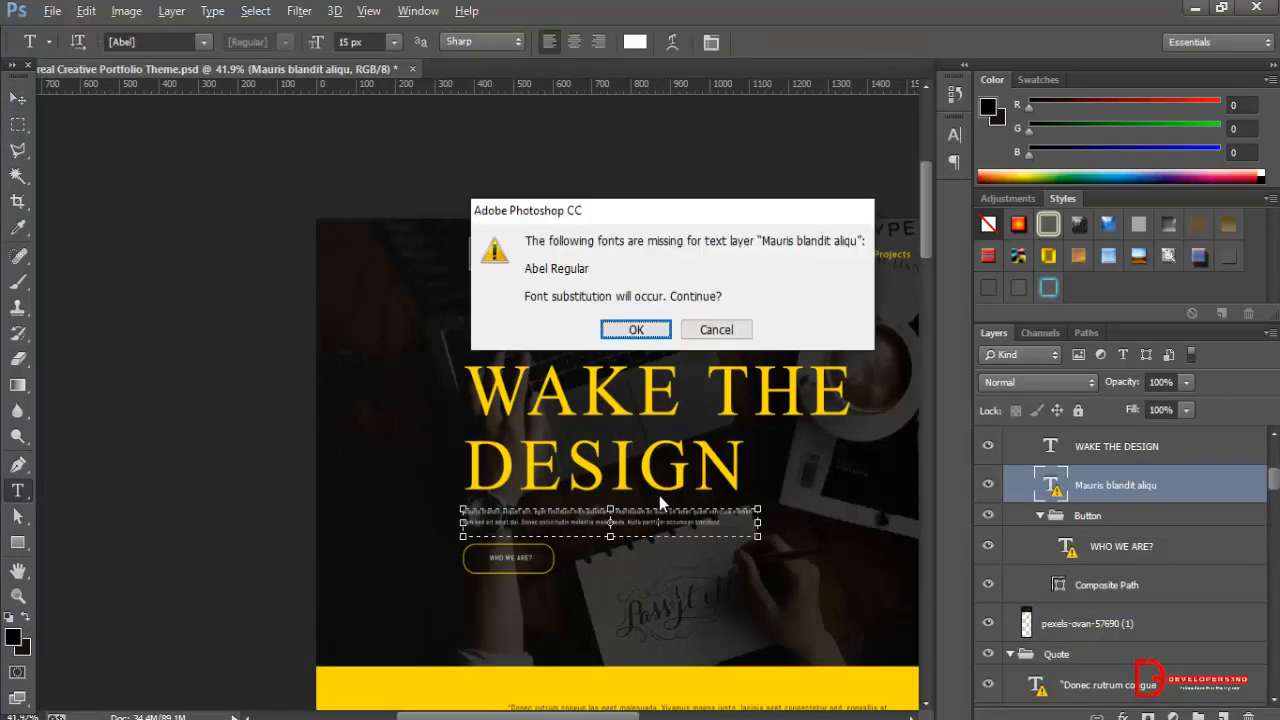
{"action": "left_click", "coordinate": [636, 330]}
{"action": "key", "text": "ctrl+c"}
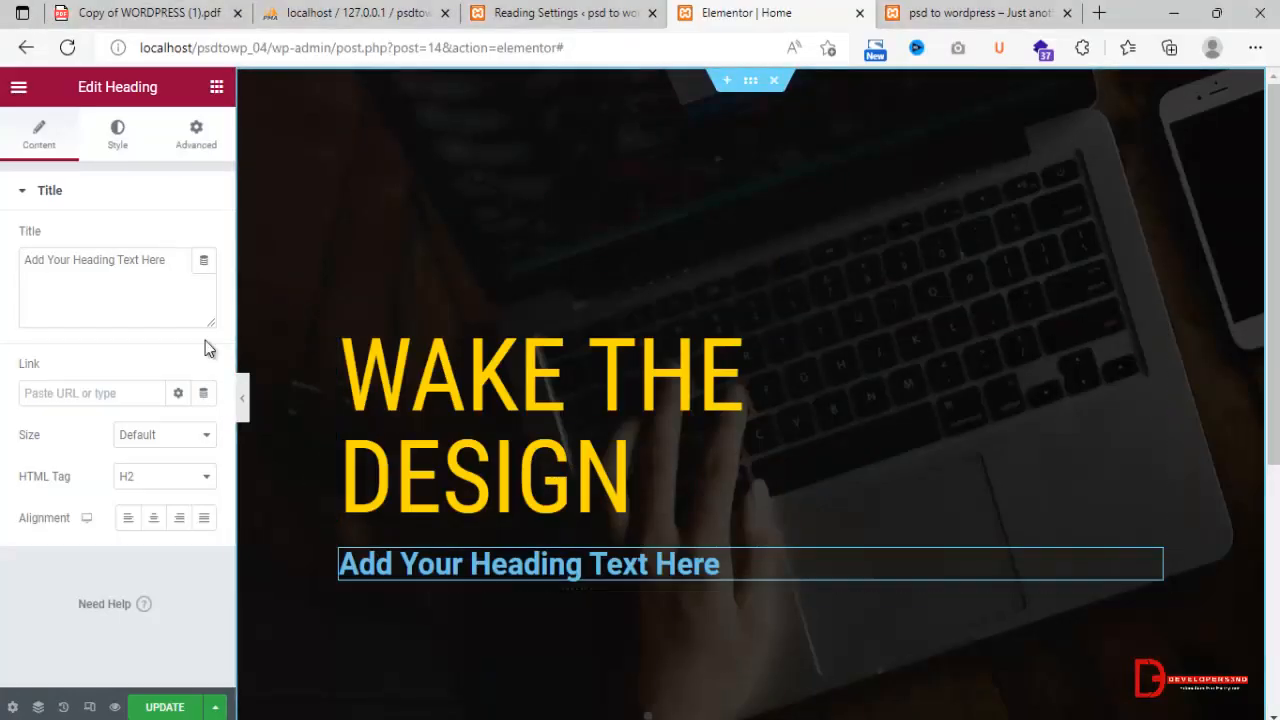
Replace the new heading's placeholder with the copied Mauris blandit paragraph in Elementor and set its HTML tag to p.
{"action": "triple_click", "coordinate": [180, 296]}
{"action": "key", "text": "ctrl+v"}
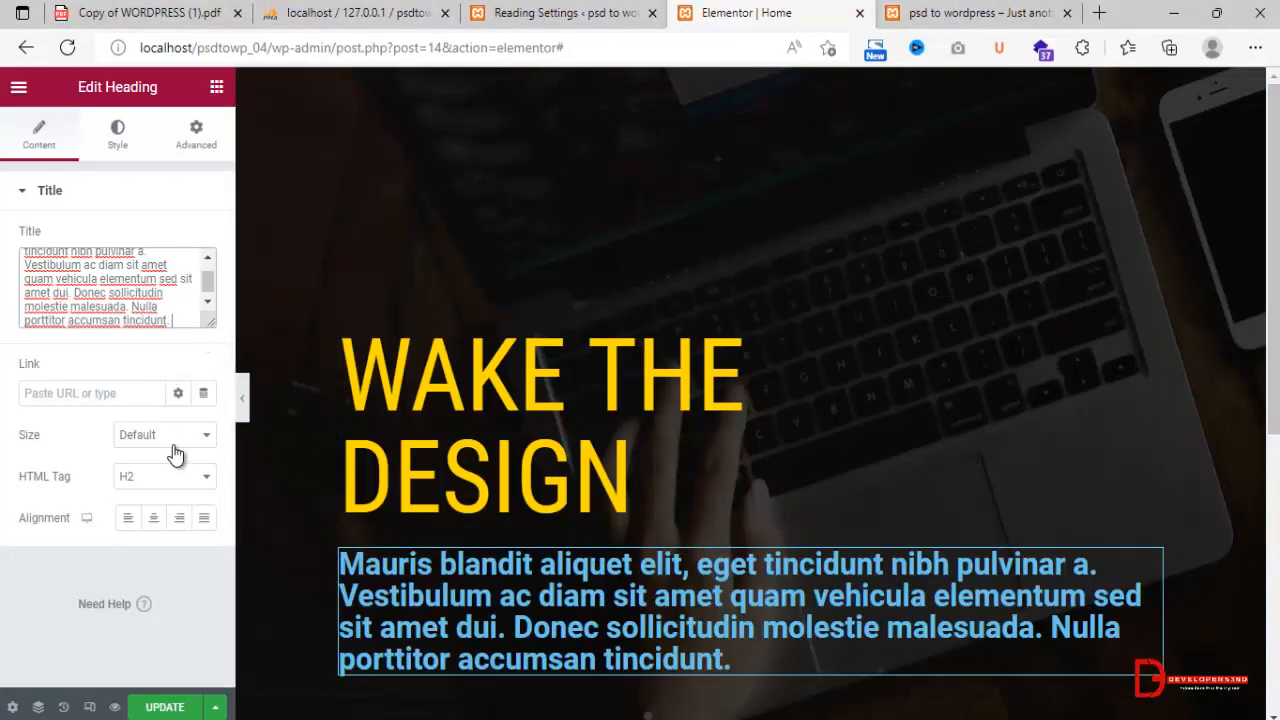
{"action": "left_click", "coordinate": [164, 474]}
{"action": "left_click", "coordinate": [148, 624]}
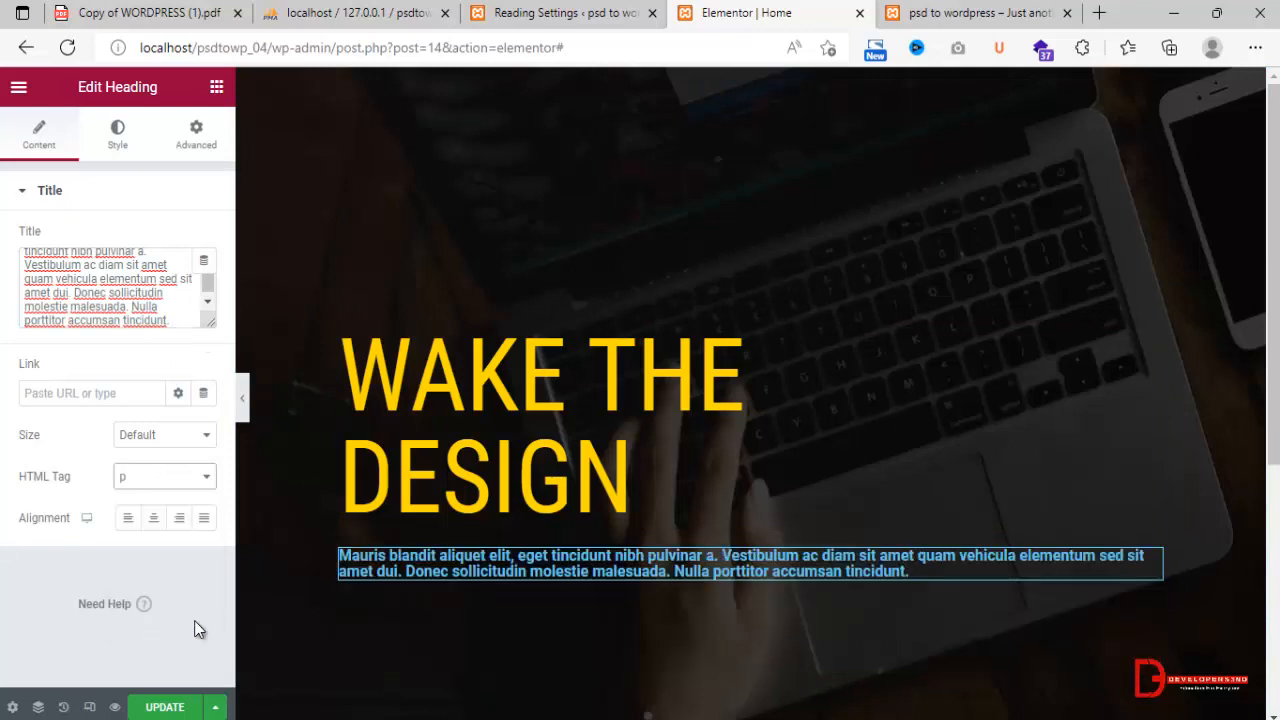
Set the Mauris blandit paragraph's font family to Roboto Condensed and its weight to 400.
{"action": "left_click", "coordinate": [114, 148]}
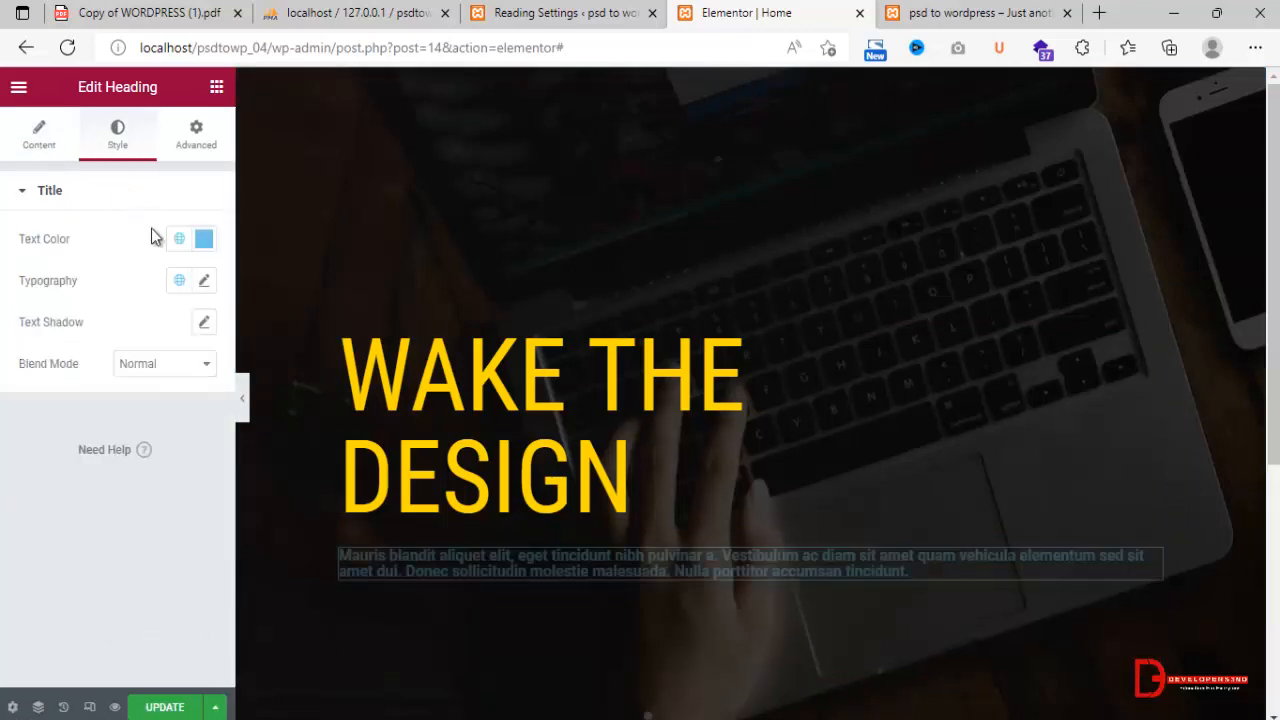
{"action": "left_click", "coordinate": [205, 281]}
{"action": "left_click", "coordinate": [192, 372]}
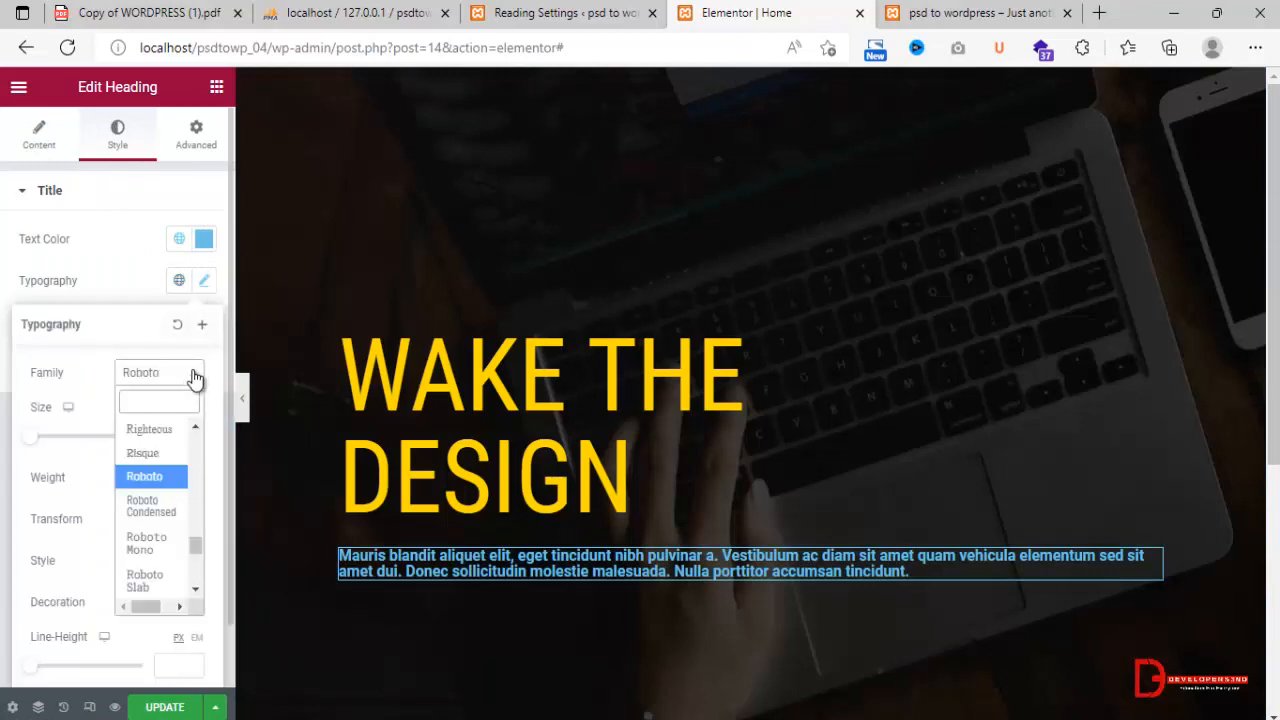
{"action": "left_click", "coordinate": [152, 505]}
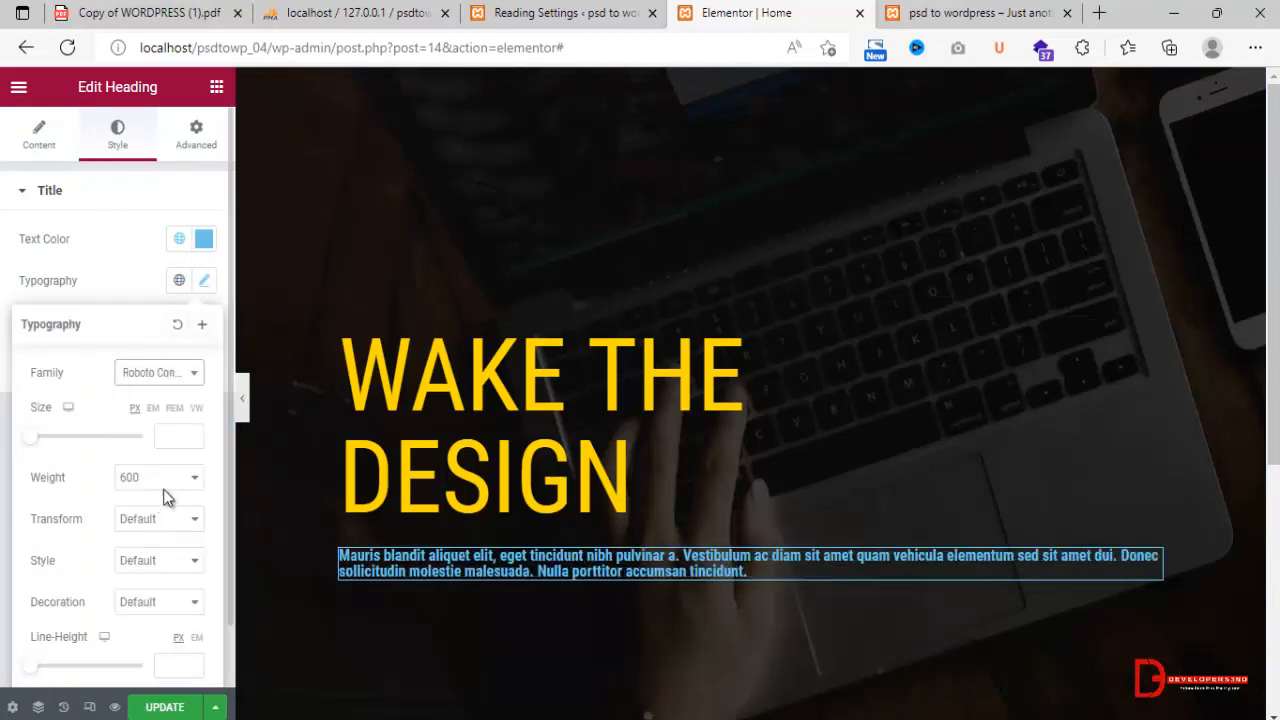
{"action": "left_click", "coordinate": [165, 470]}
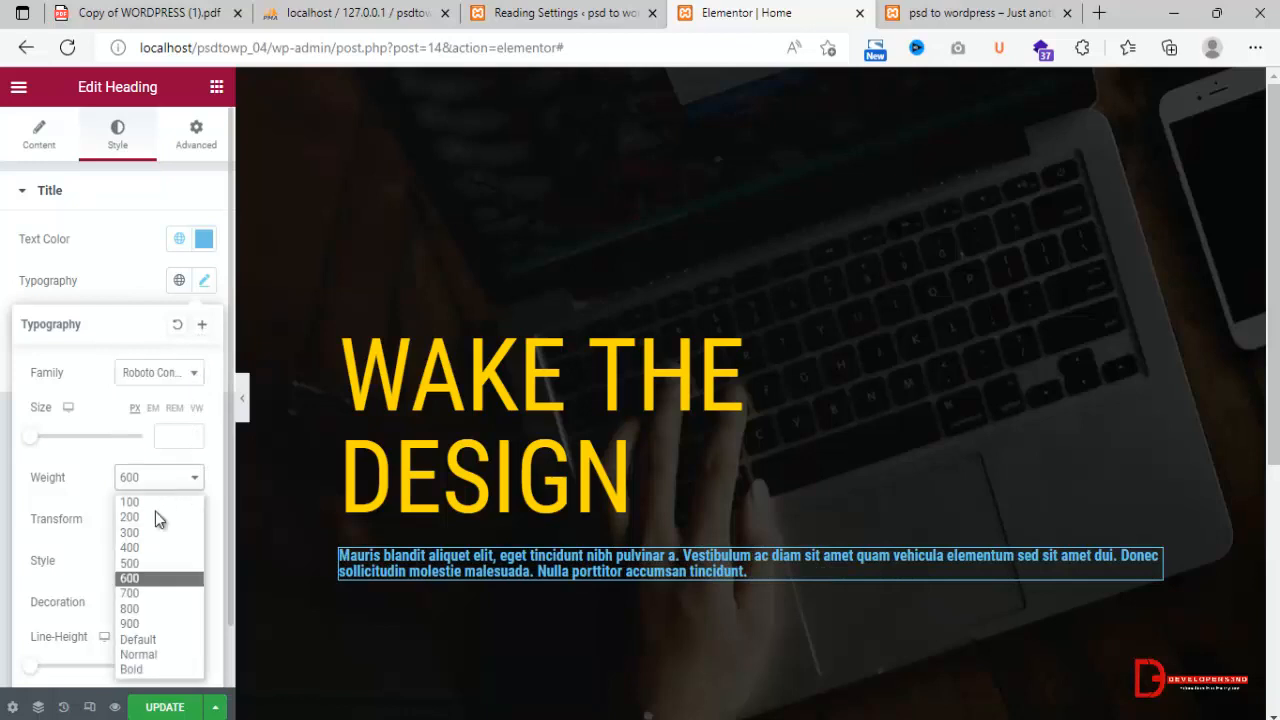
{"action": "left_click", "coordinate": [153, 545]}
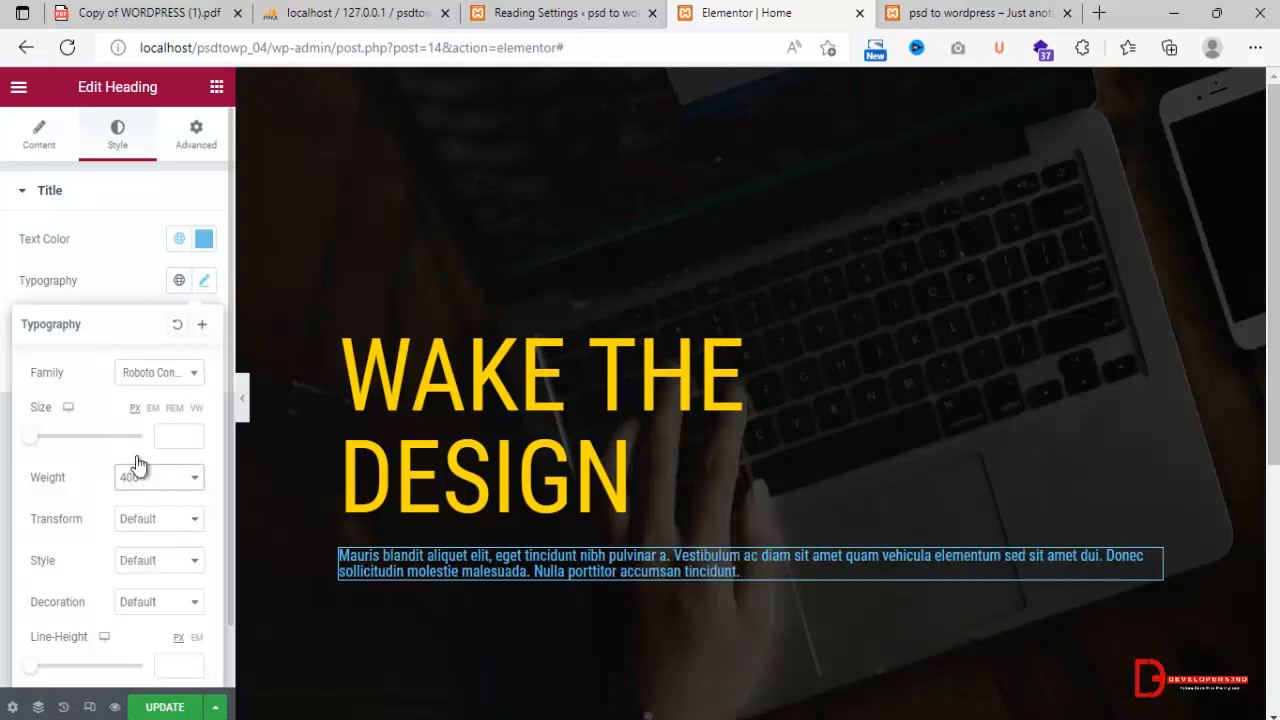
Set the paragraph's text color to near-white #F8FDFF and its font size to 21 px.
{"action": "left_click", "coordinate": [204, 240]}
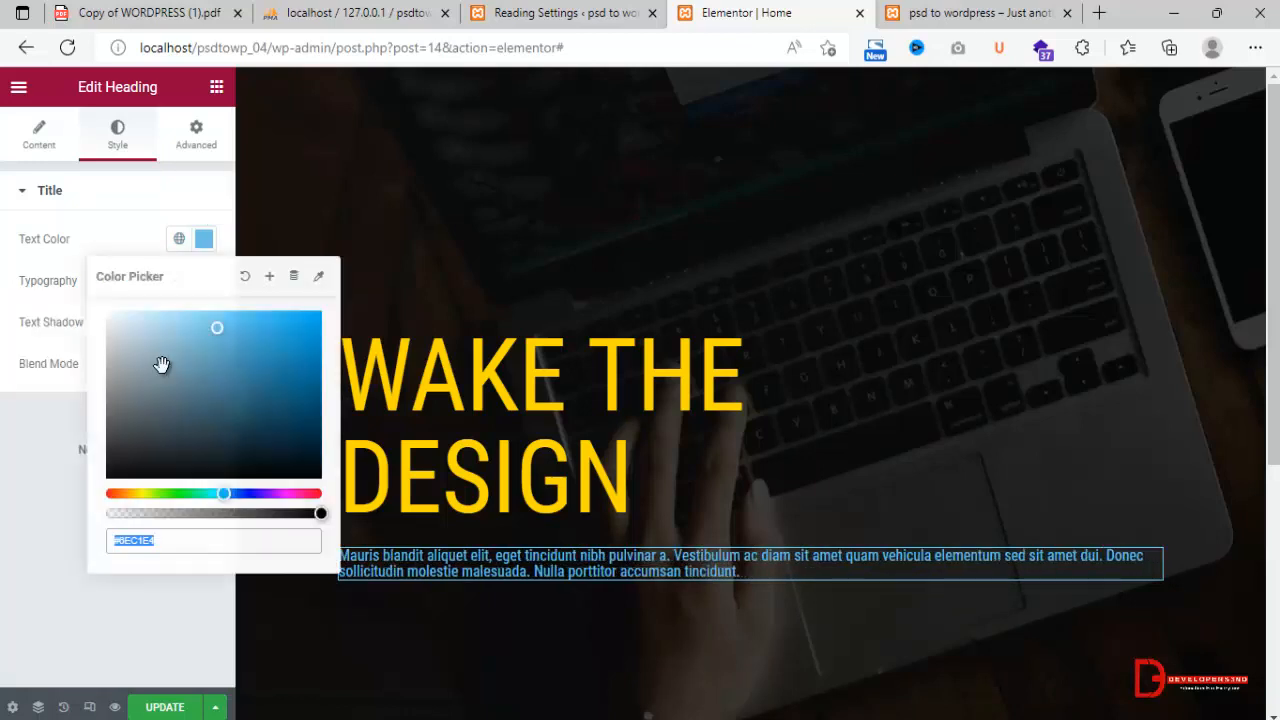
{"action": "left_click_drag", "start_coordinate": [160, 363], "coordinate": [112, 316]}
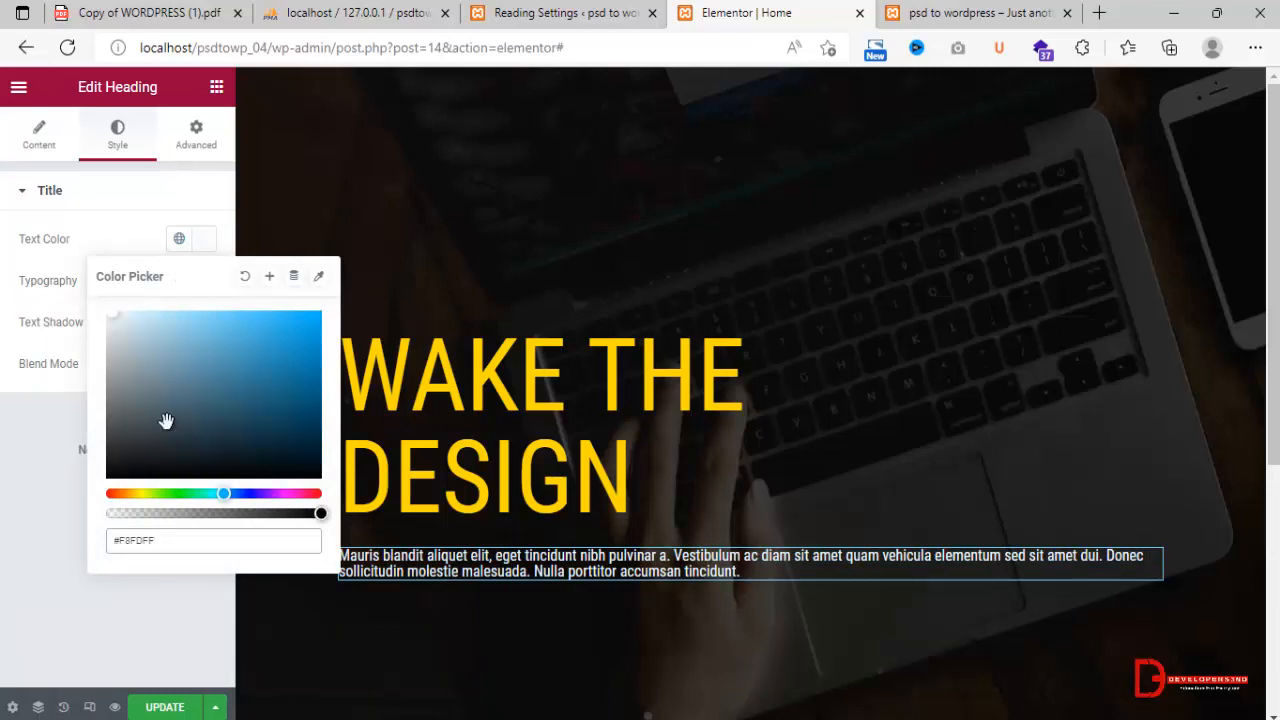
{"action": "left_click", "coordinate": [70, 263]}
{"action": "left_click", "coordinate": [202, 282]}
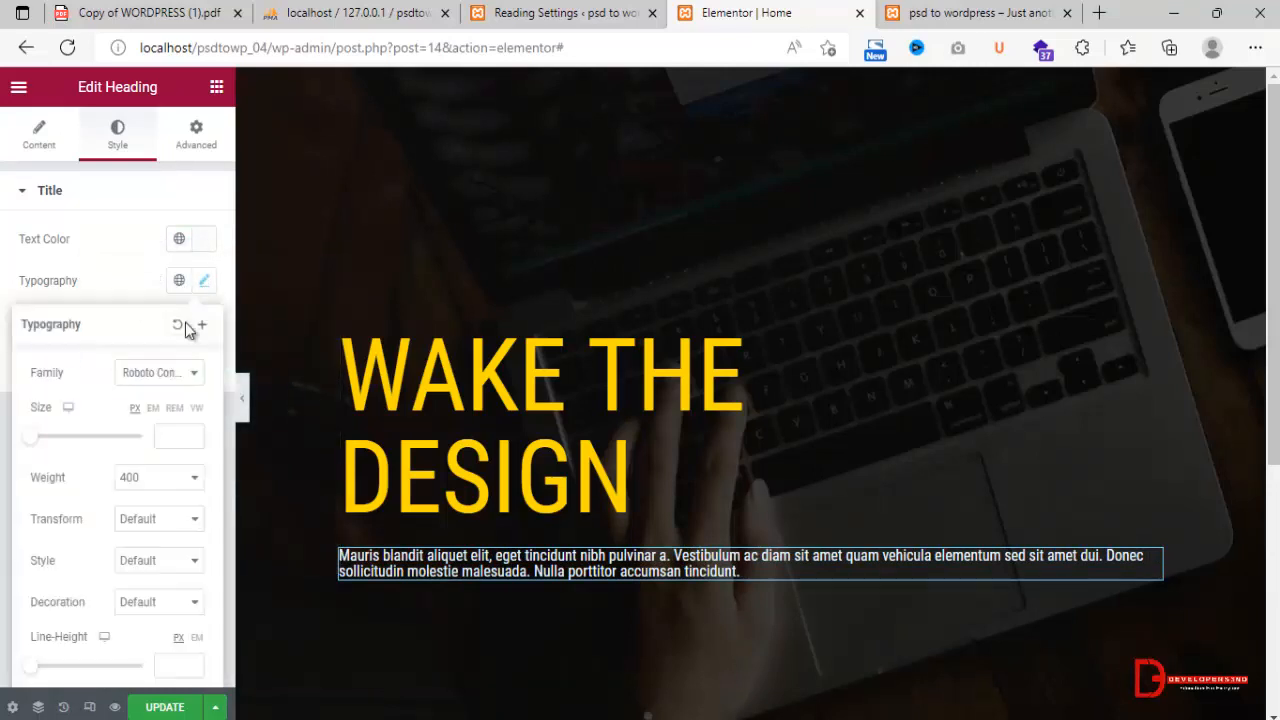
{"action": "left_click_drag", "start_coordinate": [29, 437], "coordinate": [42, 448]}
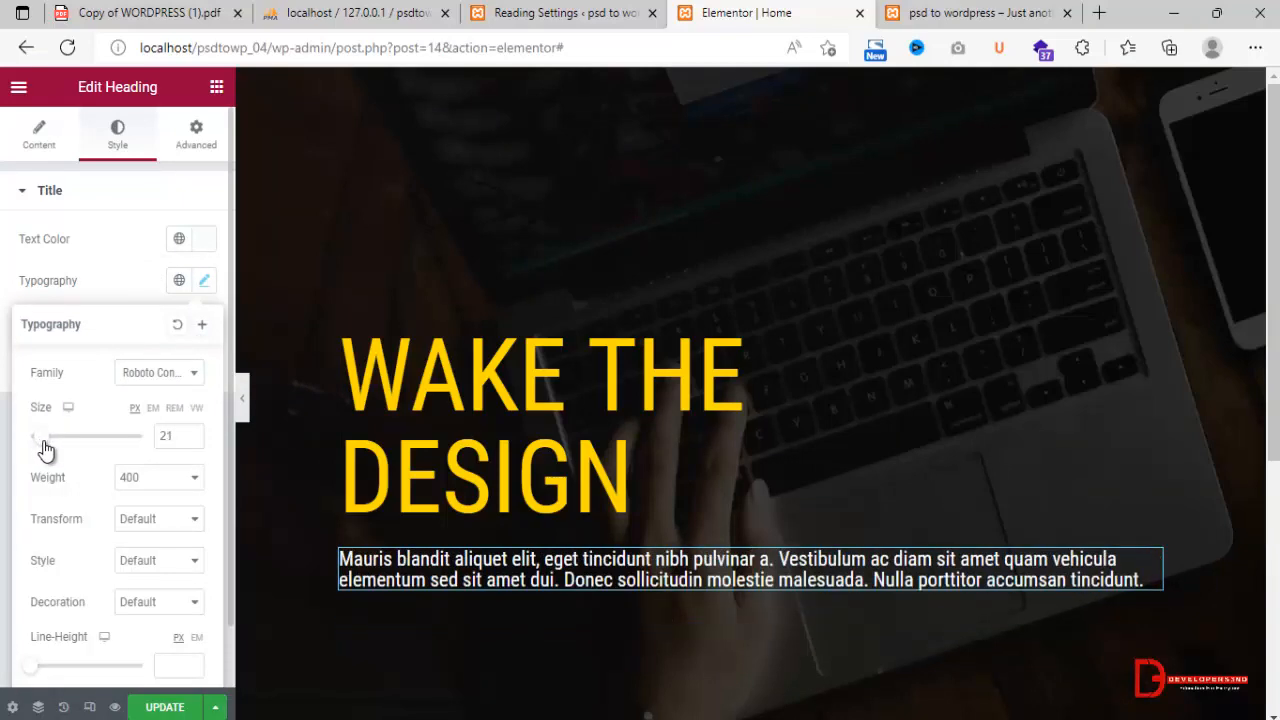
Check the banner in the Montreal Creative Portfolio Theme.png design, then add a Button widget below the paragraph in Elementor.
{"action": "left_click", "coordinate": [217, 89]}
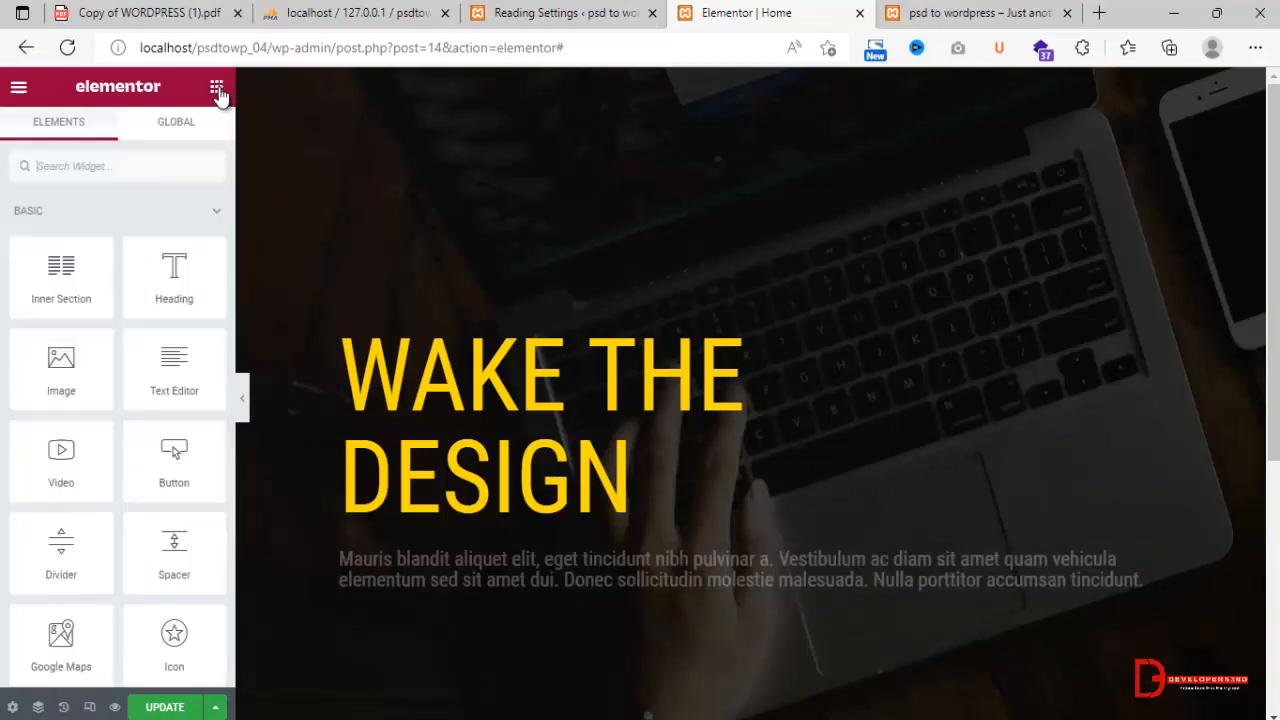
{"action": "key", "text": "alt+Tab"}
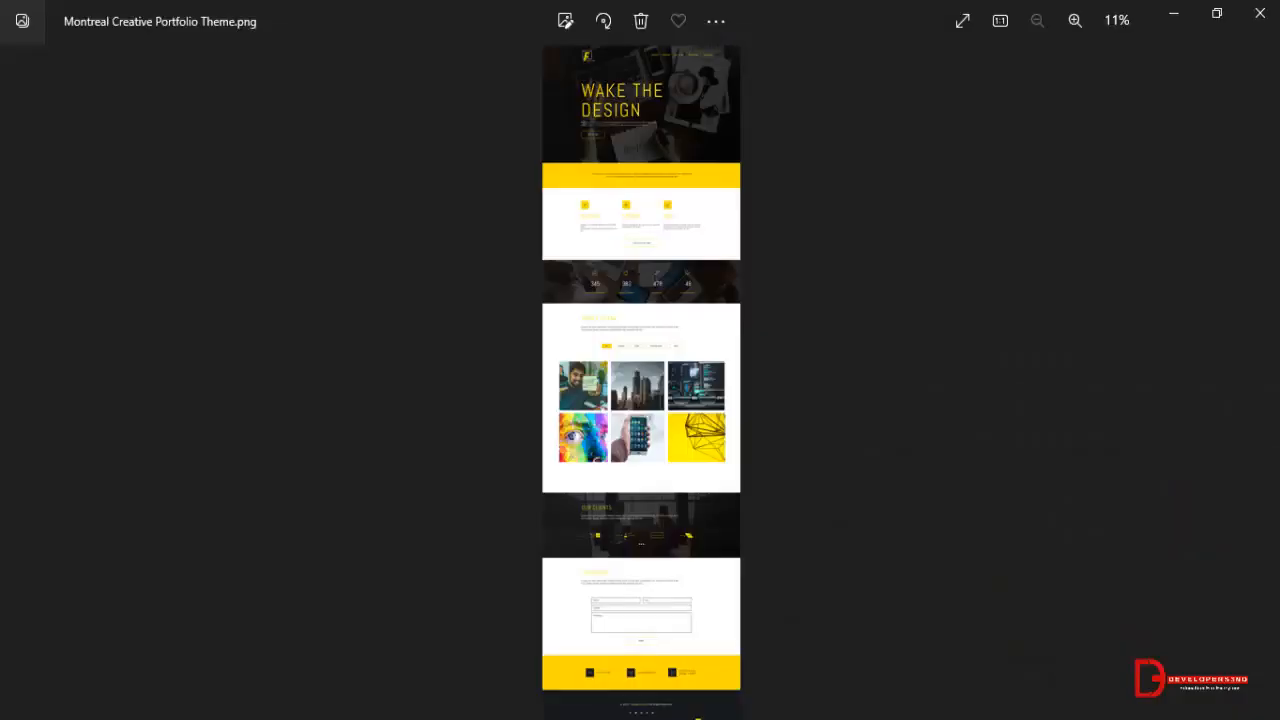
{"action": "scroll", "coordinate": [529, 200], "scroll_direction": "up", "scroll_amount": 5}
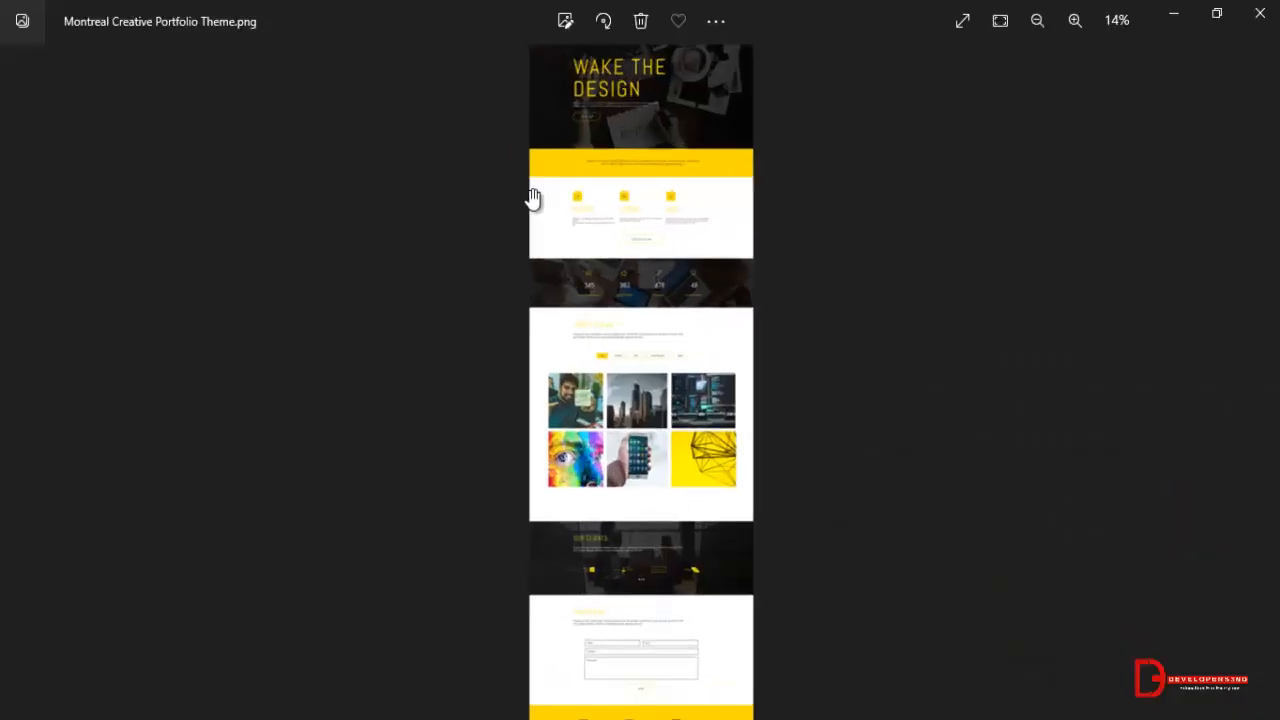
{"action": "left_click_drag", "start_coordinate": [580, 191], "coordinate": [594, 437]}
{"action": "scroll", "coordinate": [594, 437], "scroll_direction": "up", "scroll_amount": 3}
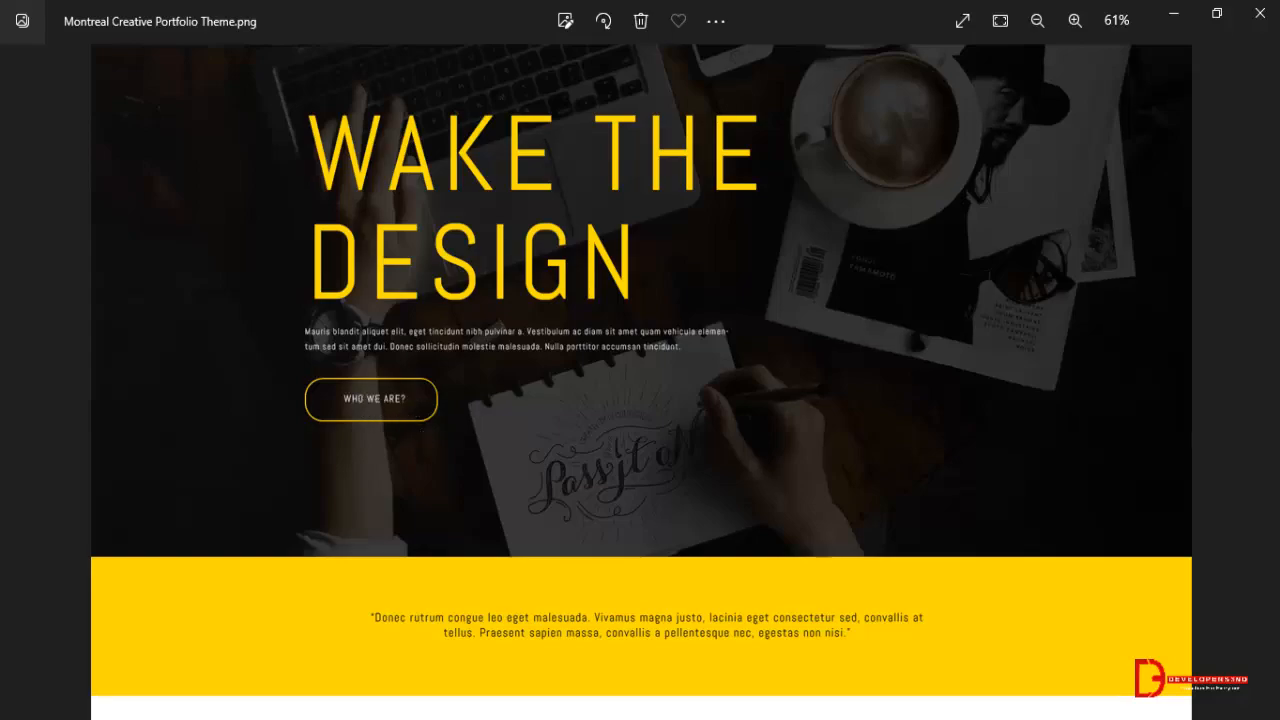
{"action": "key", "text": "alt+Tab"}
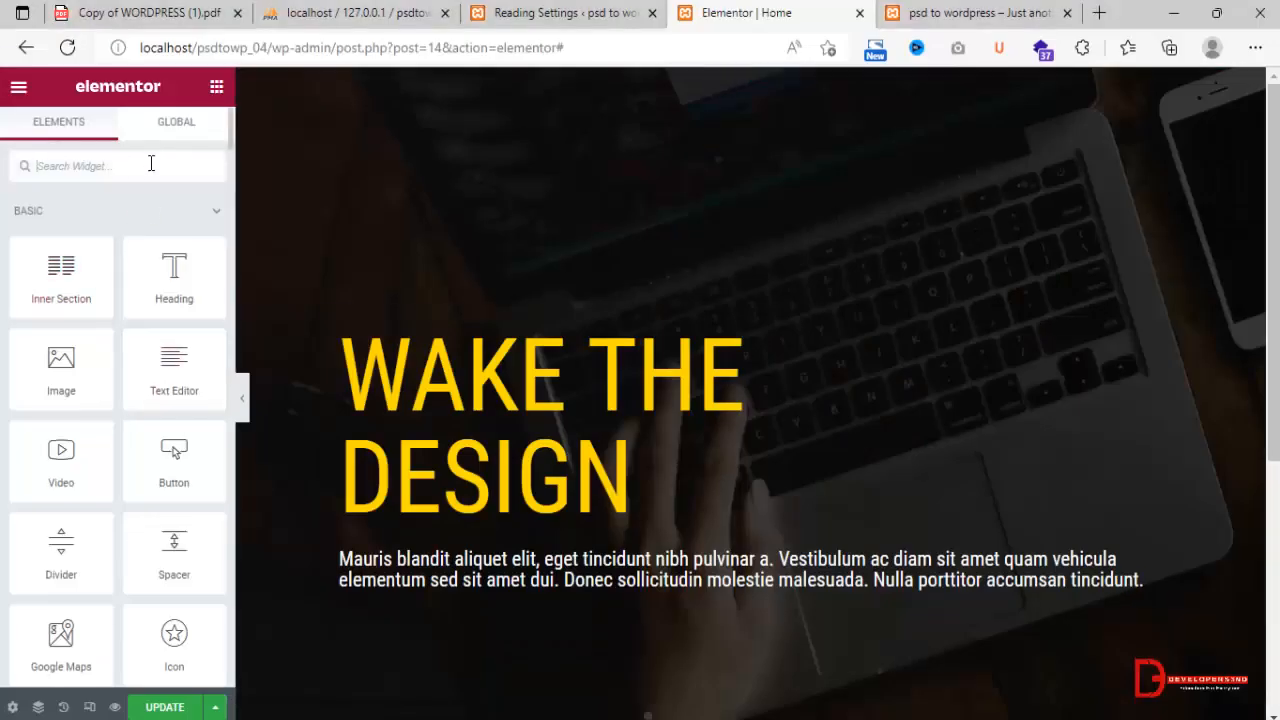
{"action": "type", "text": "but"}
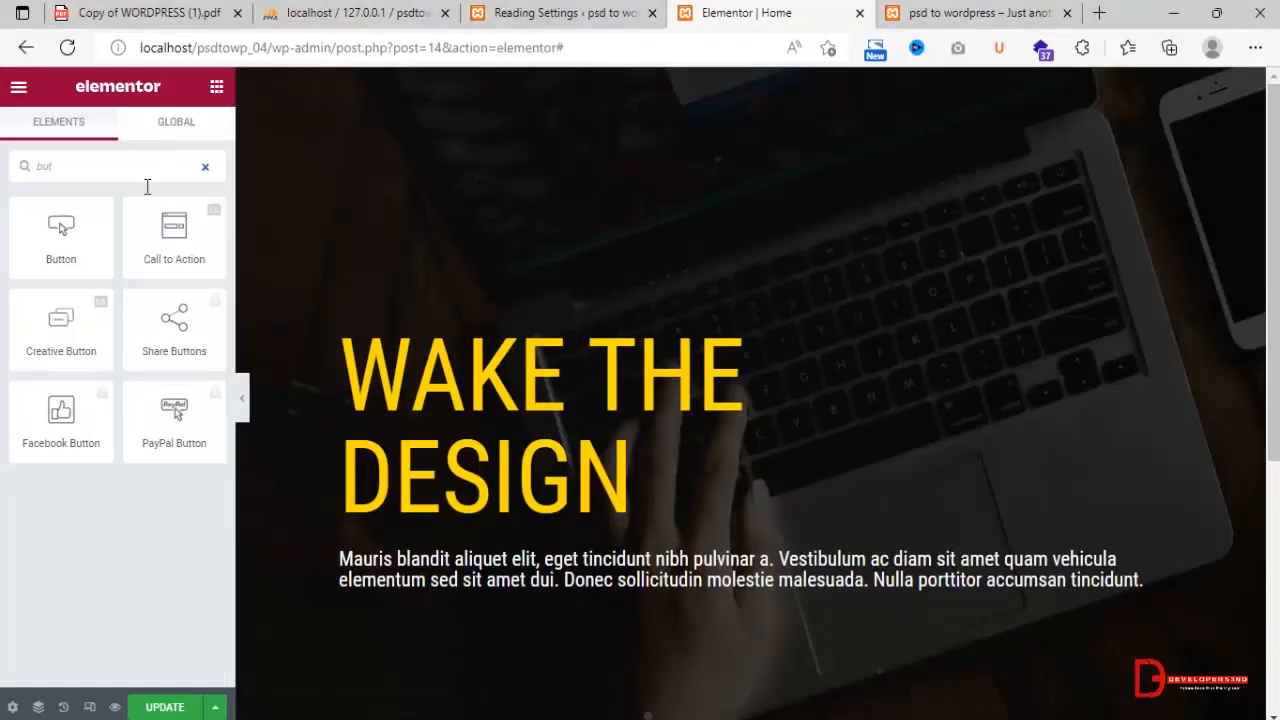
{"action": "left_click_drag", "start_coordinate": [100, 229], "coordinate": [488, 593]}
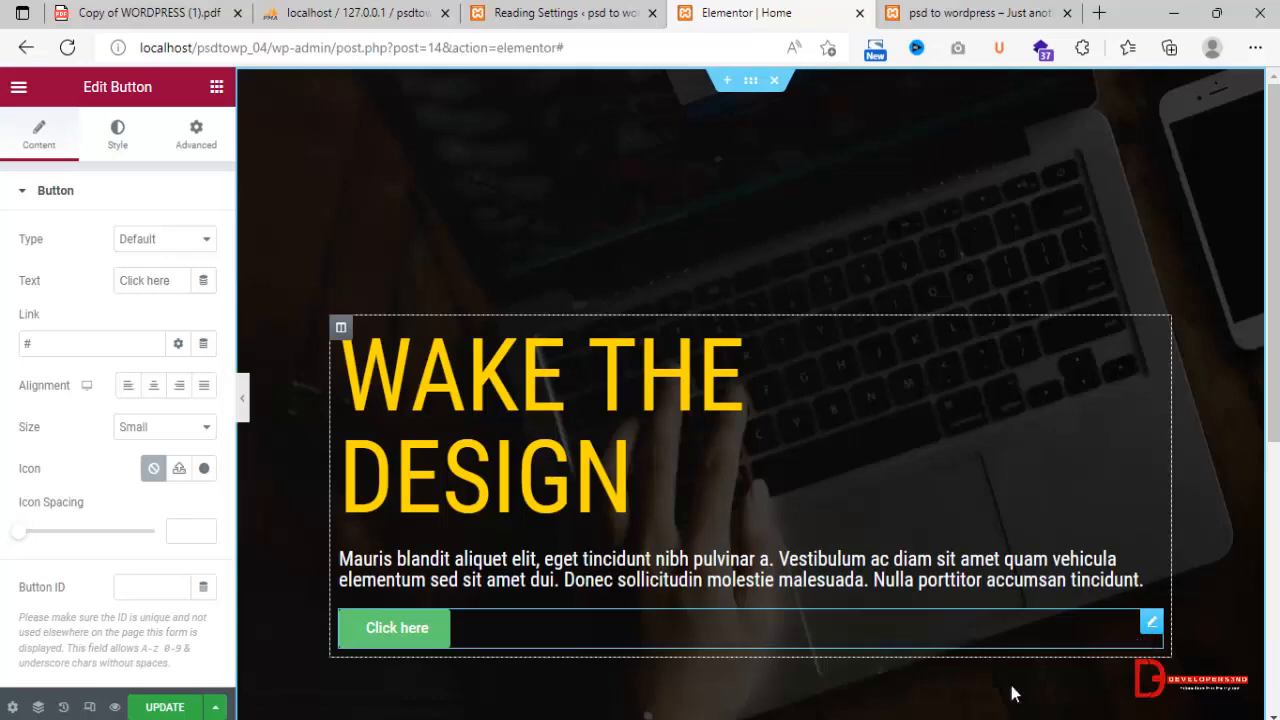
Compare the button with the design image and set its text to "Who We Are?".
{"action": "key", "text": "alt+Tab"}
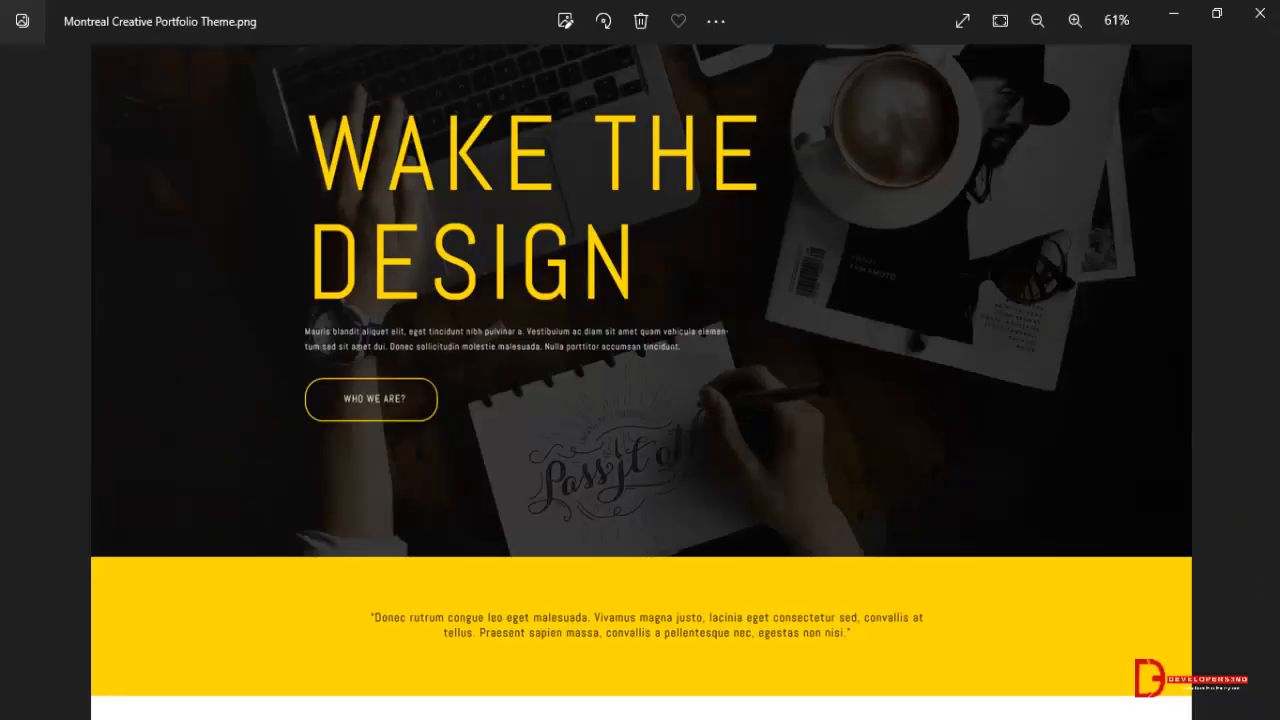
{"action": "key", "text": "alt+Tab"}
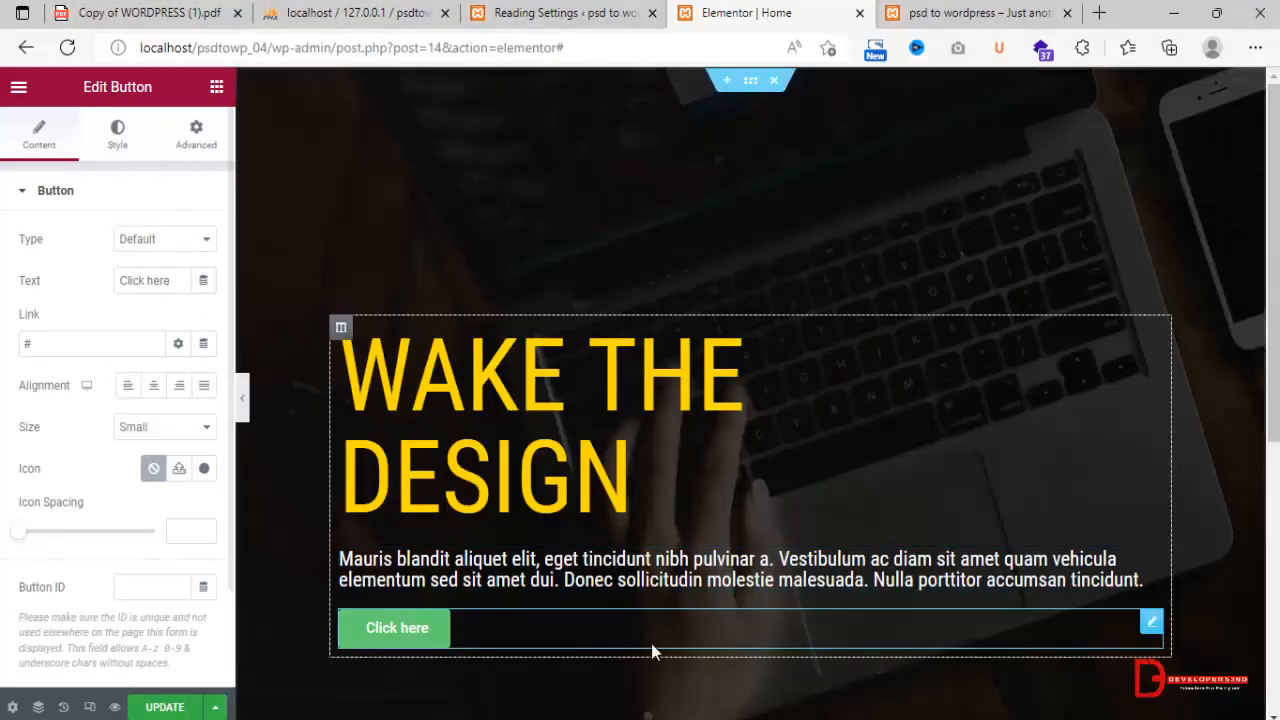
{"action": "key", "text": "alt+Tab"}
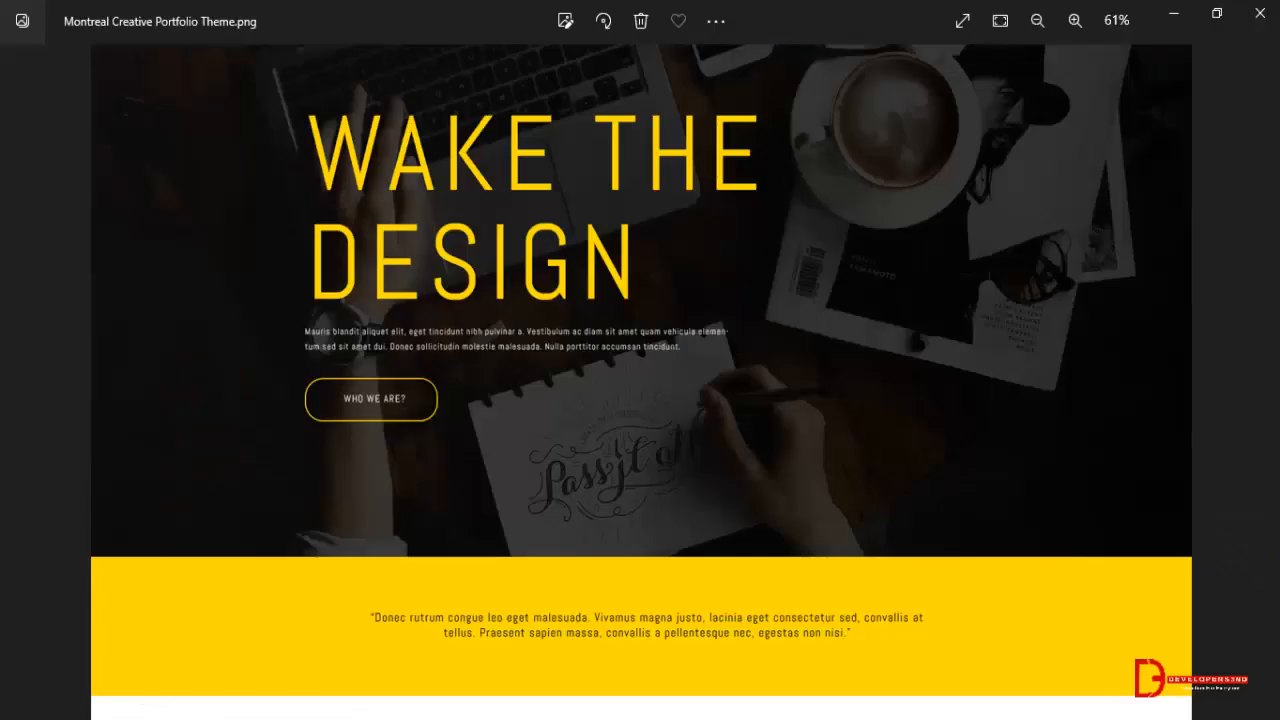
{"action": "key", "text": "alt+Tab"}
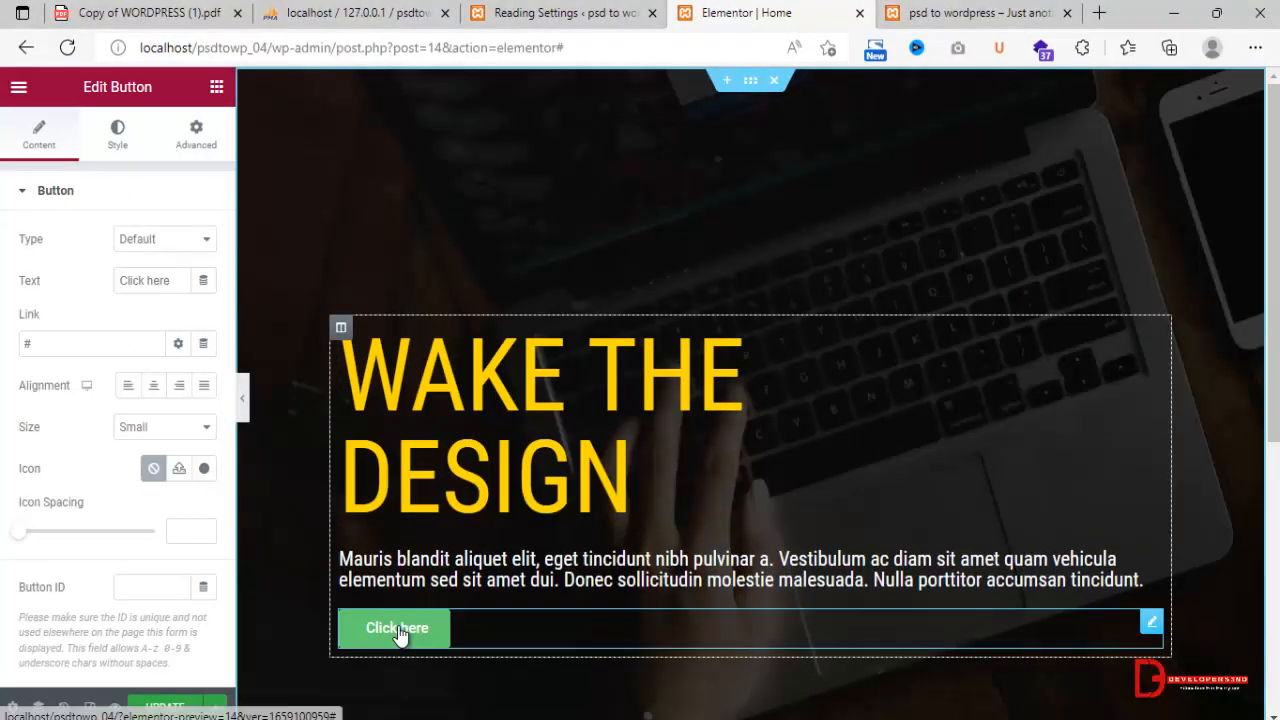
{"action": "double_click", "coordinate": [160, 280]}
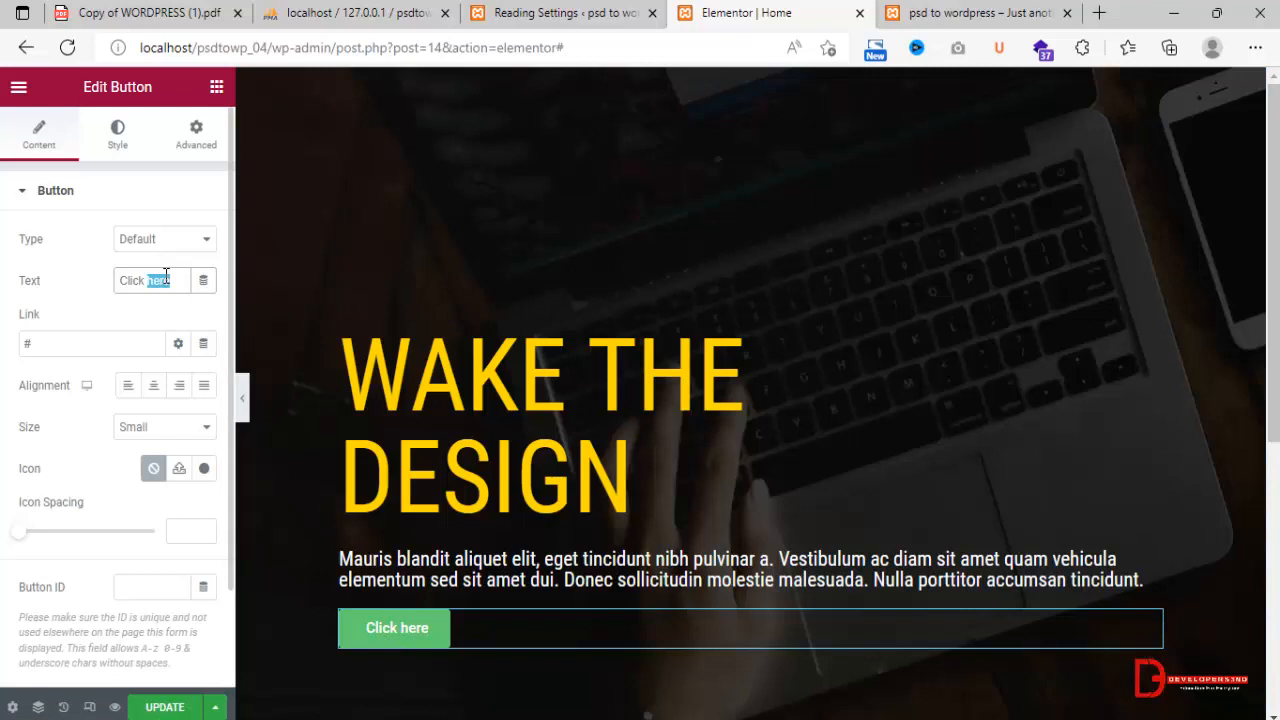
{"action": "type", "text": "Who "}
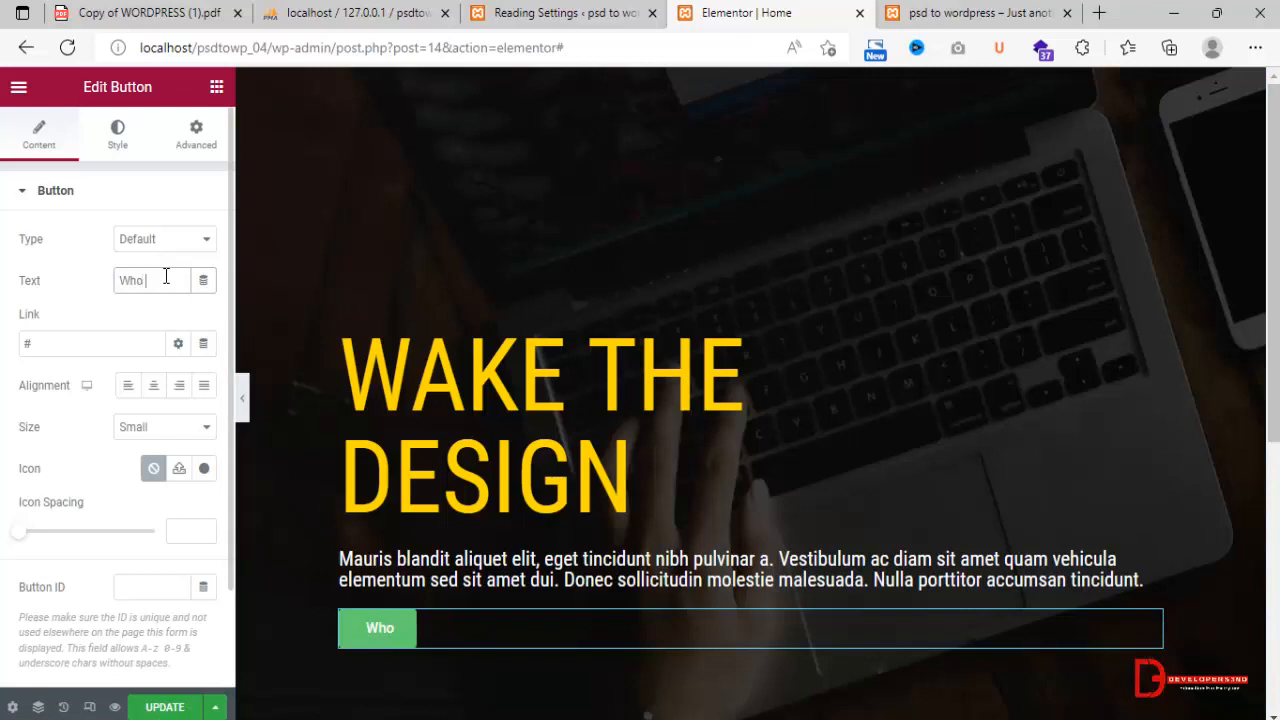
{"action": "type", "text": "We Are?"}
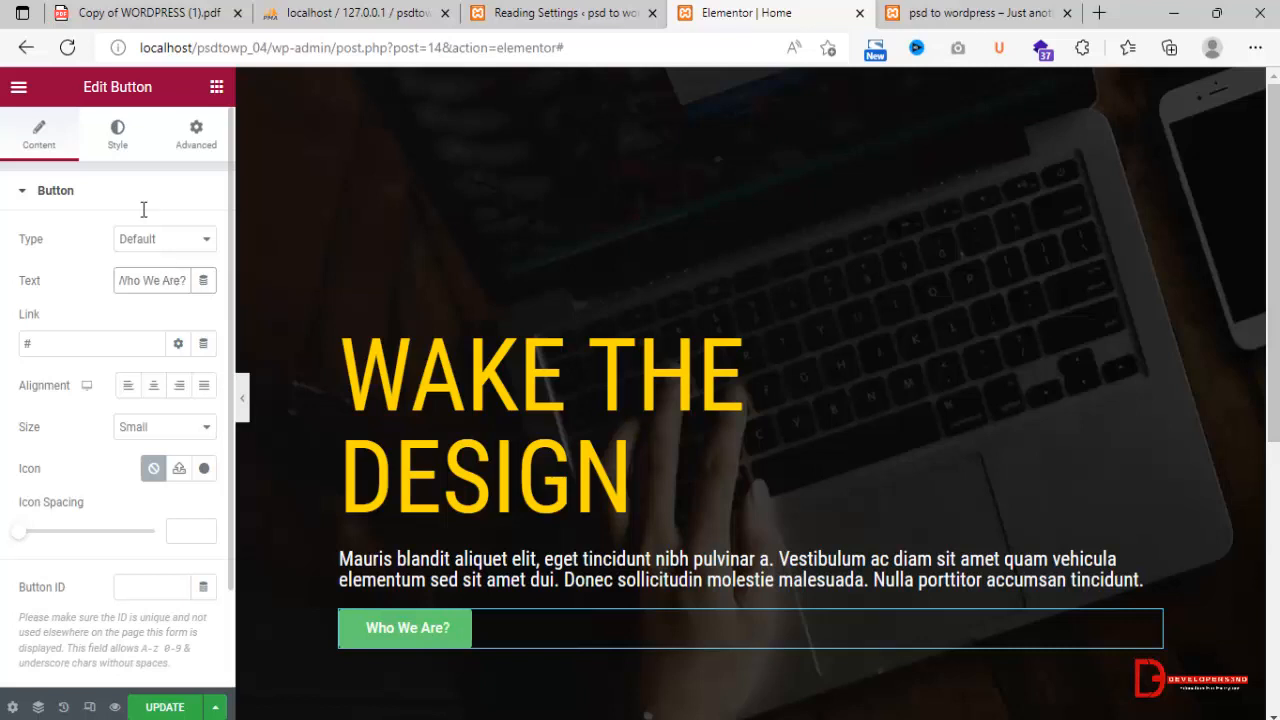
Make the button's background color fully transparent (#61CE7000) and set its border type to Solid.
{"action": "left_click", "coordinate": [118, 148]}
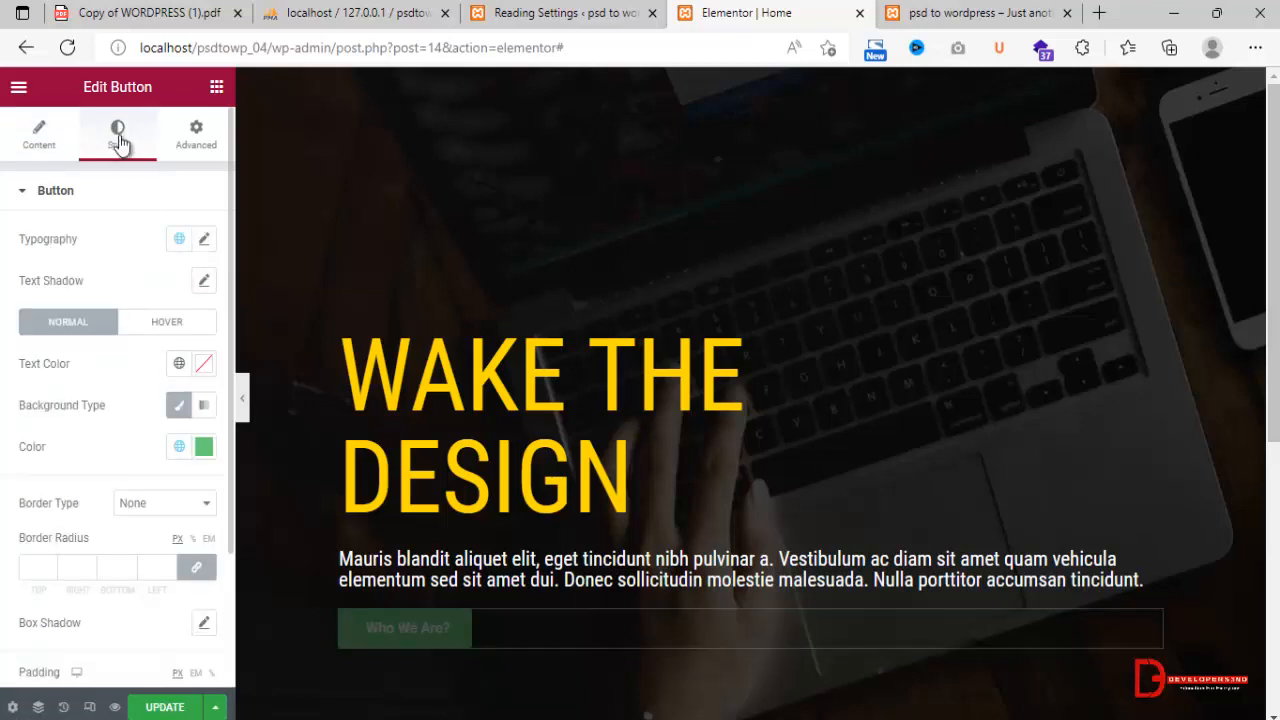
{"action": "left_click", "coordinate": [203, 448]}
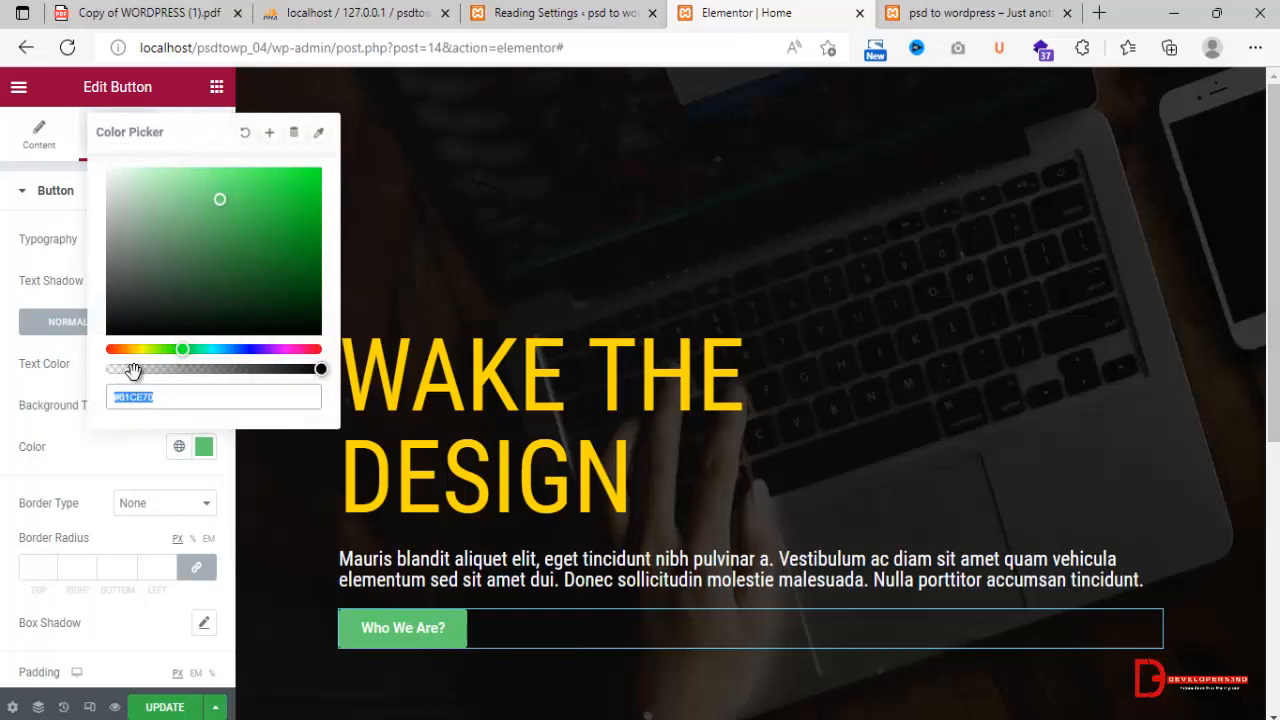
{"action": "left_click_drag", "start_coordinate": [132, 373], "coordinate": [105, 373]}
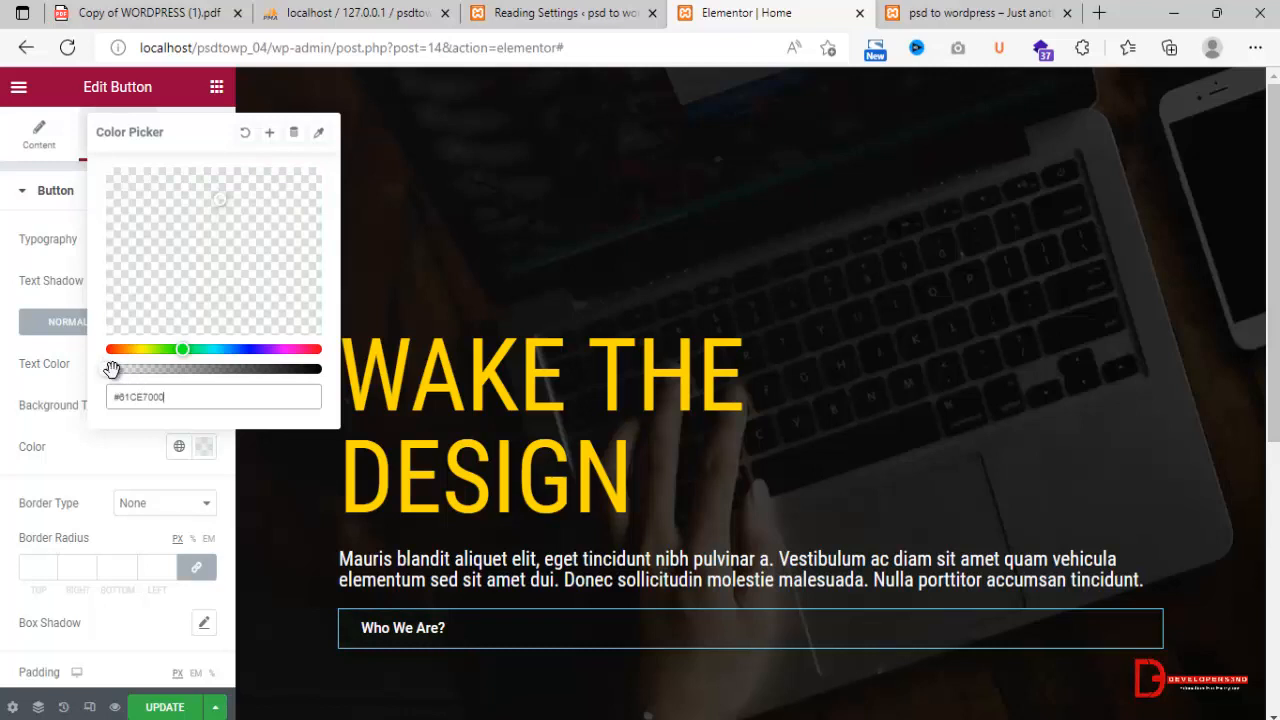
{"action": "left_click", "coordinate": [37, 383]}
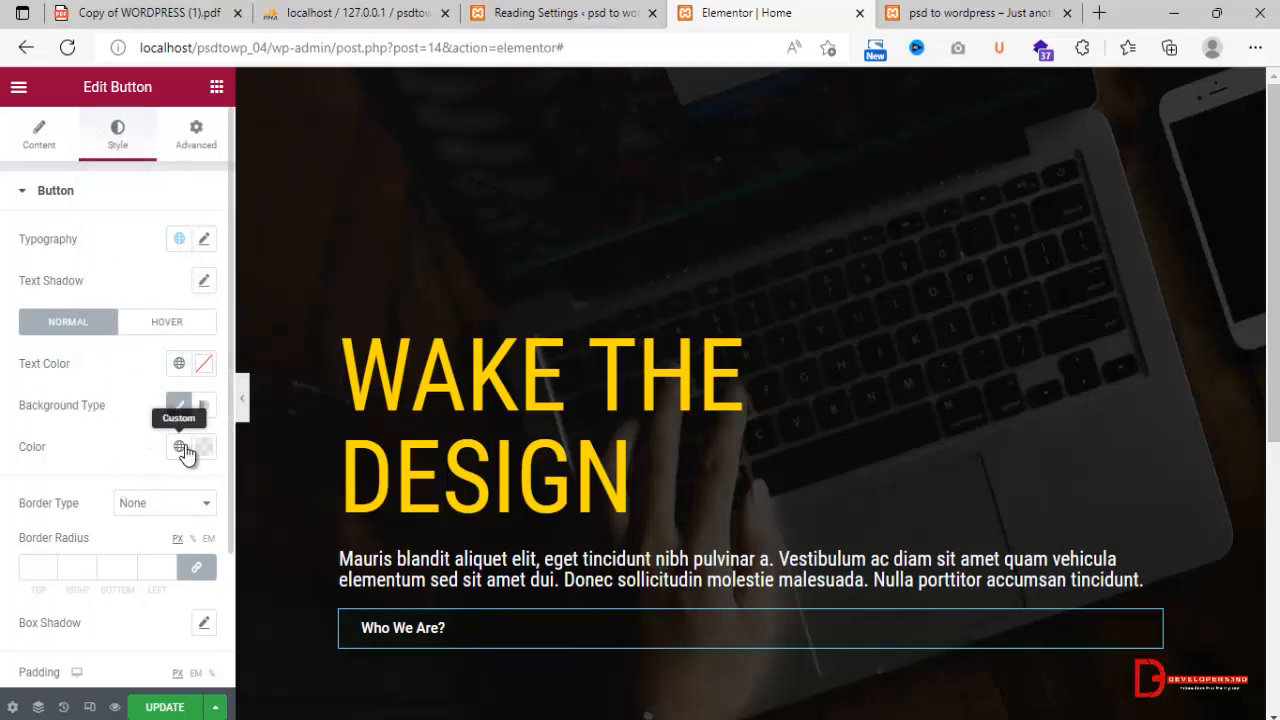
{"action": "left_click", "coordinate": [130, 505]}
{"action": "left_click", "coordinate": [132, 543]}
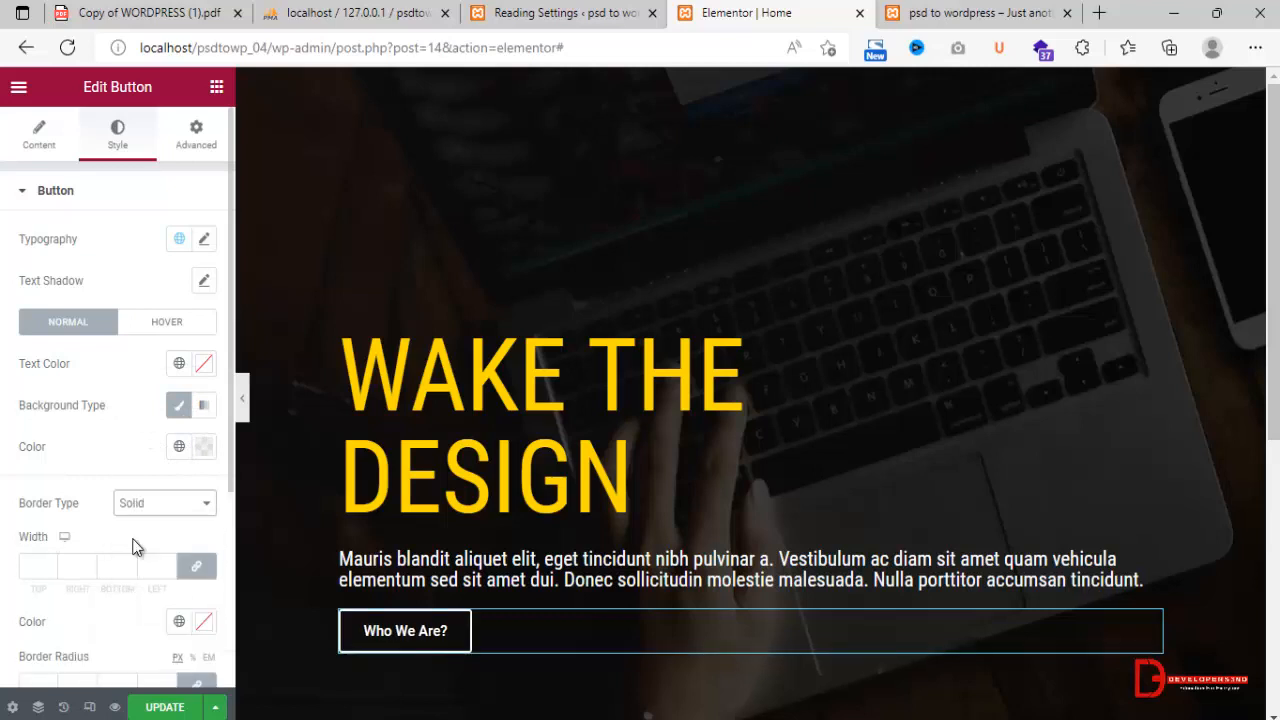
Try the YellowTheme global color as the button's background and undo it.
{"action": "left_click", "coordinate": [201, 452]}
{"action": "left_click", "coordinate": [179, 446]}
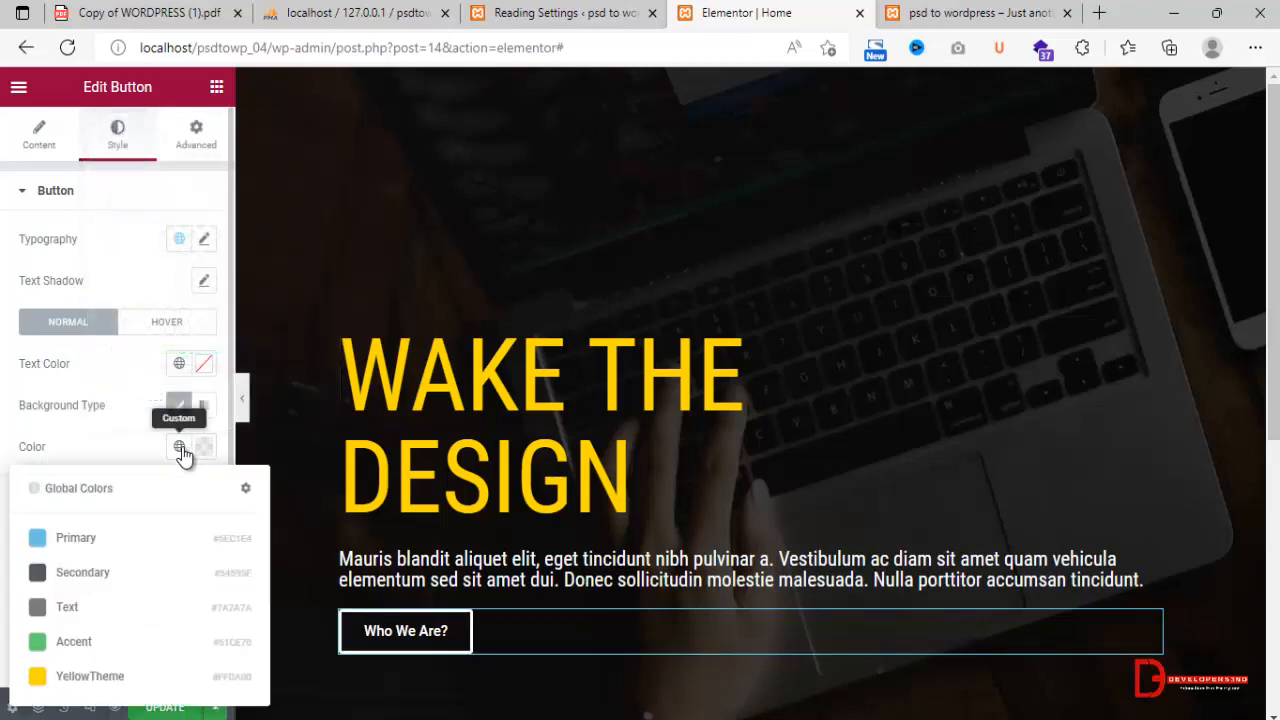
{"action": "left_click", "coordinate": [88, 676]}
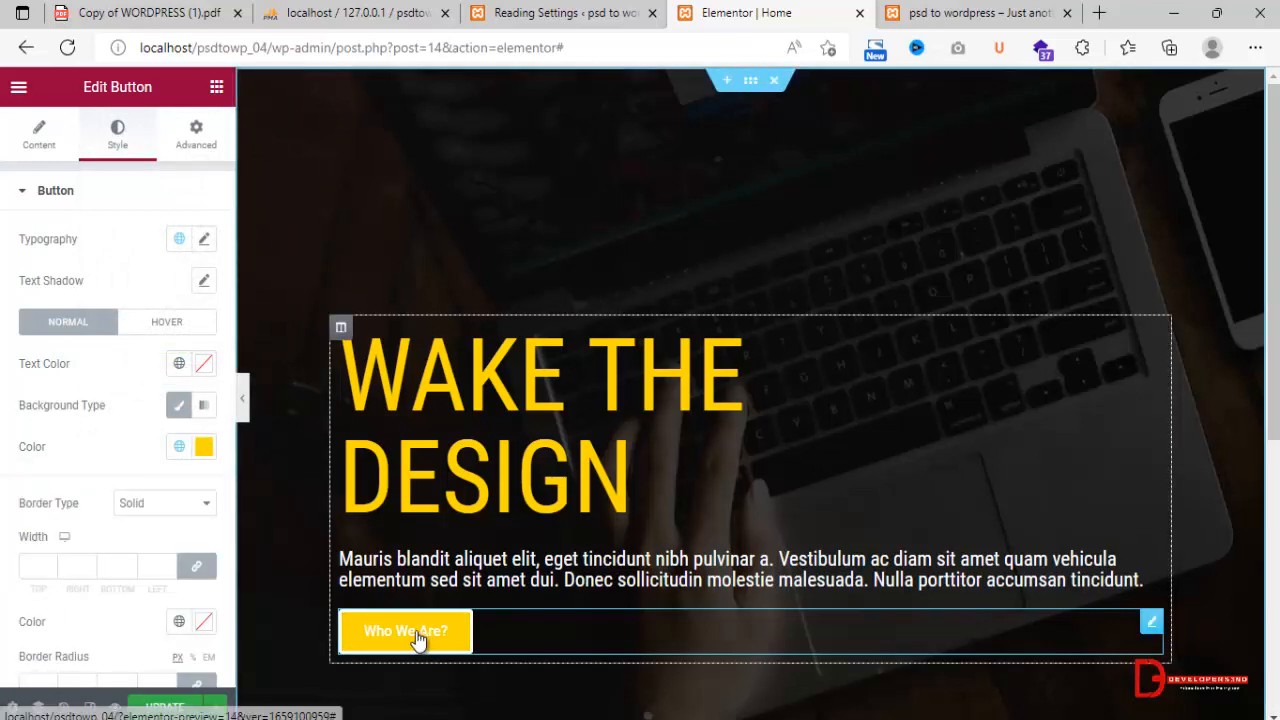
{"action": "key", "text": "ctrl+z"}
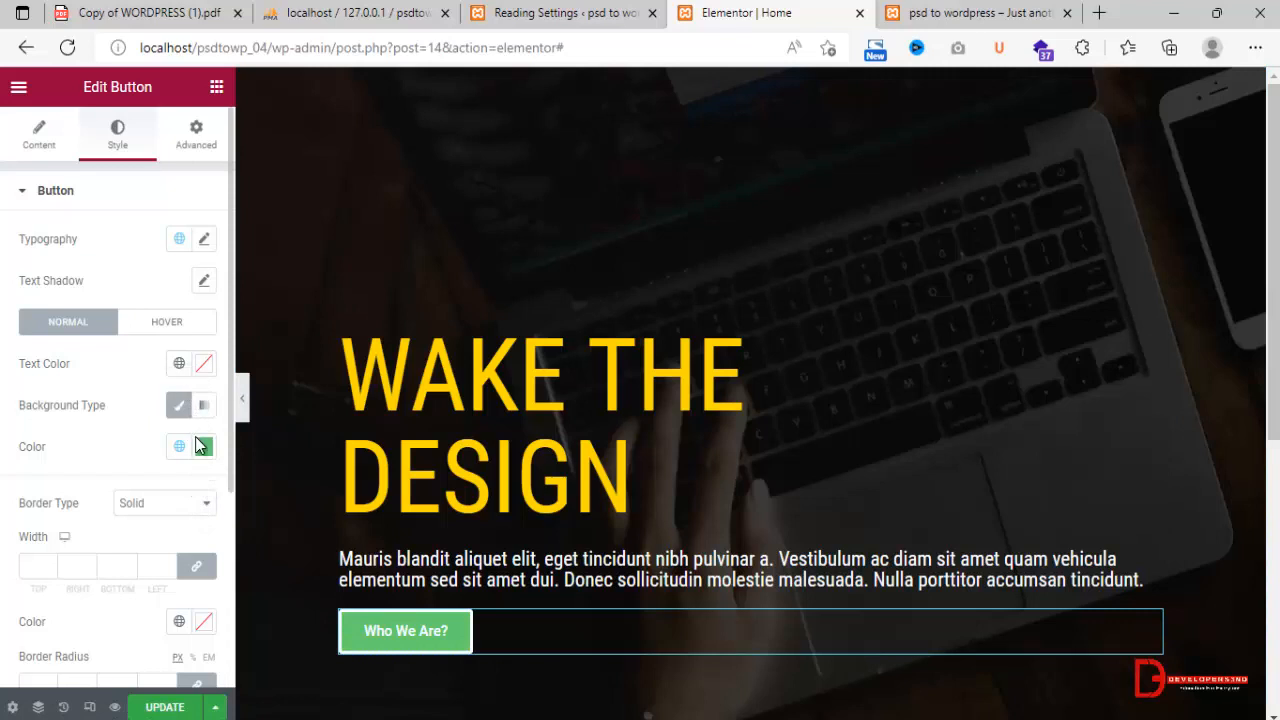
Reduce the green button background's opacity to zero (#61CE7000), keeping the Solid border type.
{"action": "left_click", "coordinate": [203, 447]}
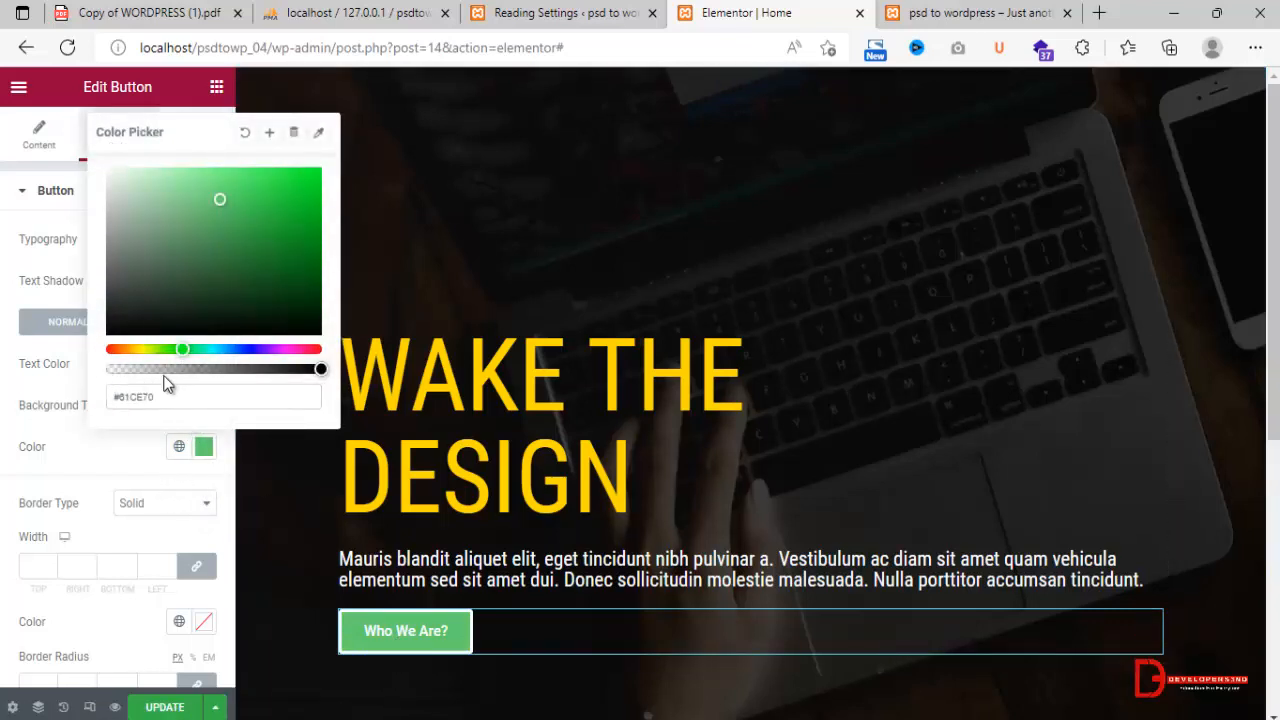
{"action": "left_click_drag", "start_coordinate": [164, 376], "coordinate": [80, 407]}
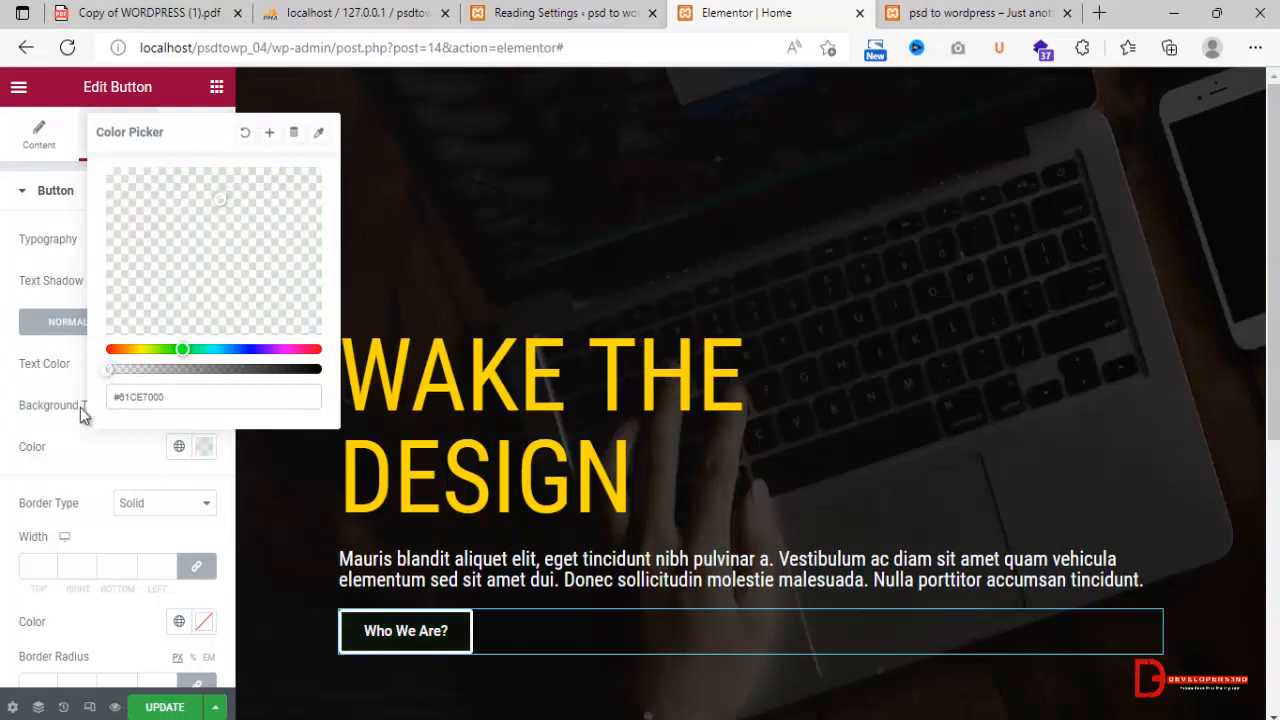
{"action": "left_click", "coordinate": [83, 464]}
{"action": "left_click", "coordinate": [183, 508]}
{"action": "left_click", "coordinate": [185, 513]}
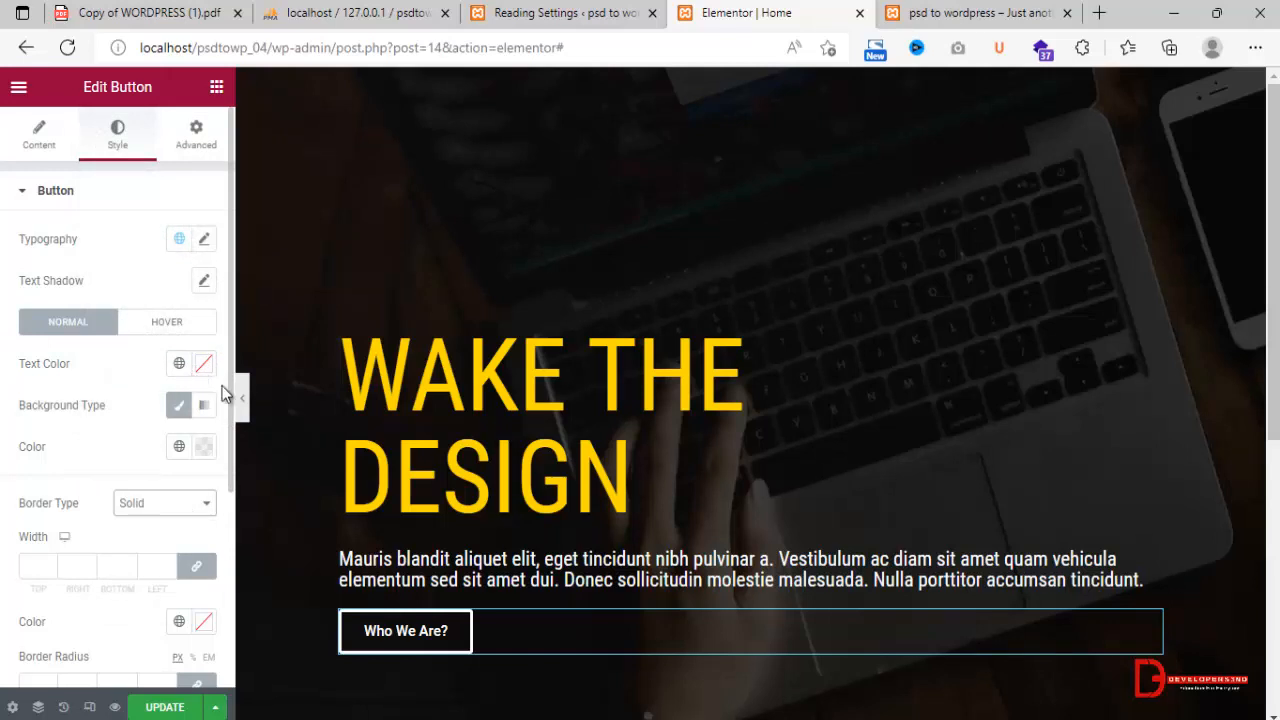
{"action": "left_click_drag", "start_coordinate": [227, 385], "coordinate": [223, 437]}
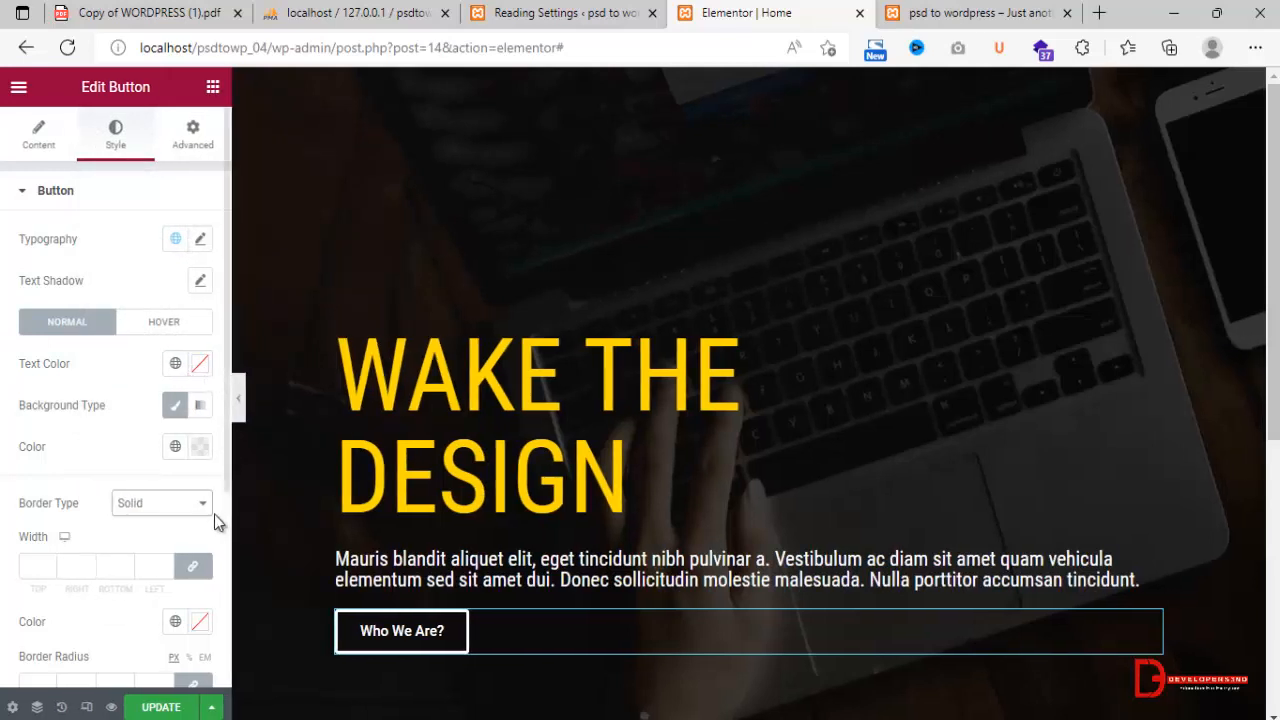
Set the button's normal background to the YellowTheme global color and reduce its opacity to zero (#FFDA0000).
{"action": "left_click", "coordinate": [200, 447]}
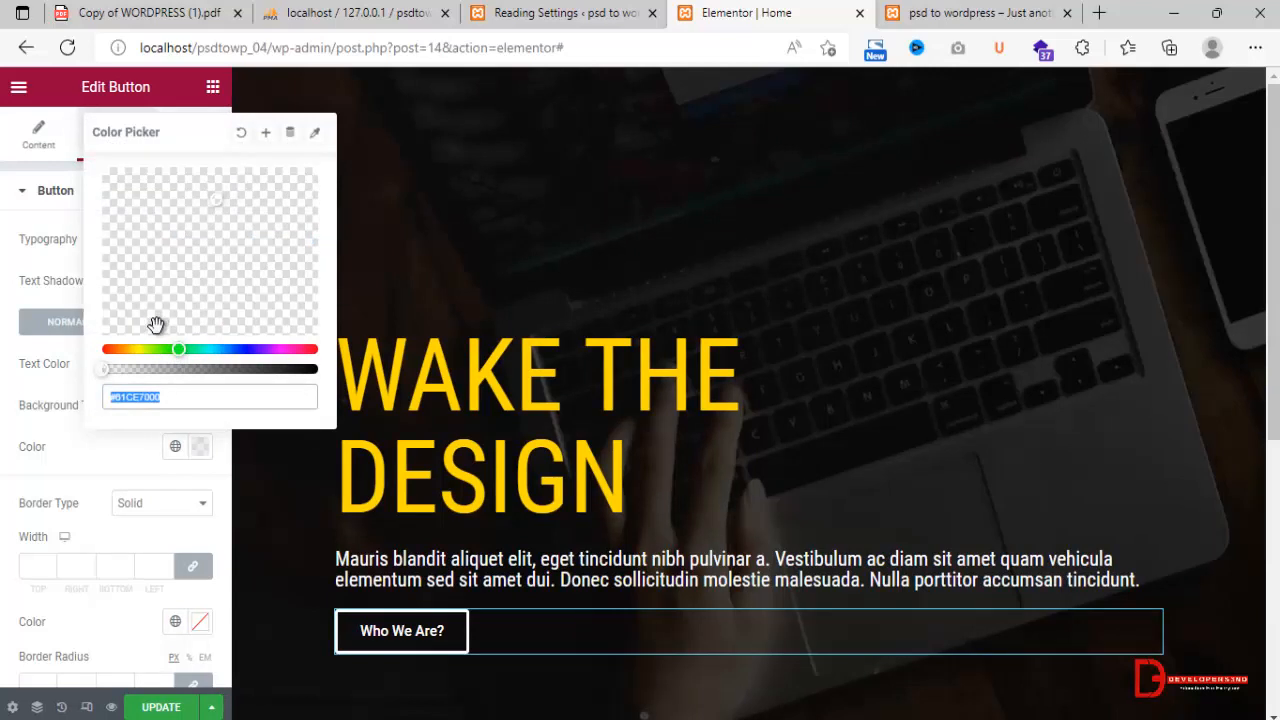
{"action": "left_click", "coordinate": [90, 456]}
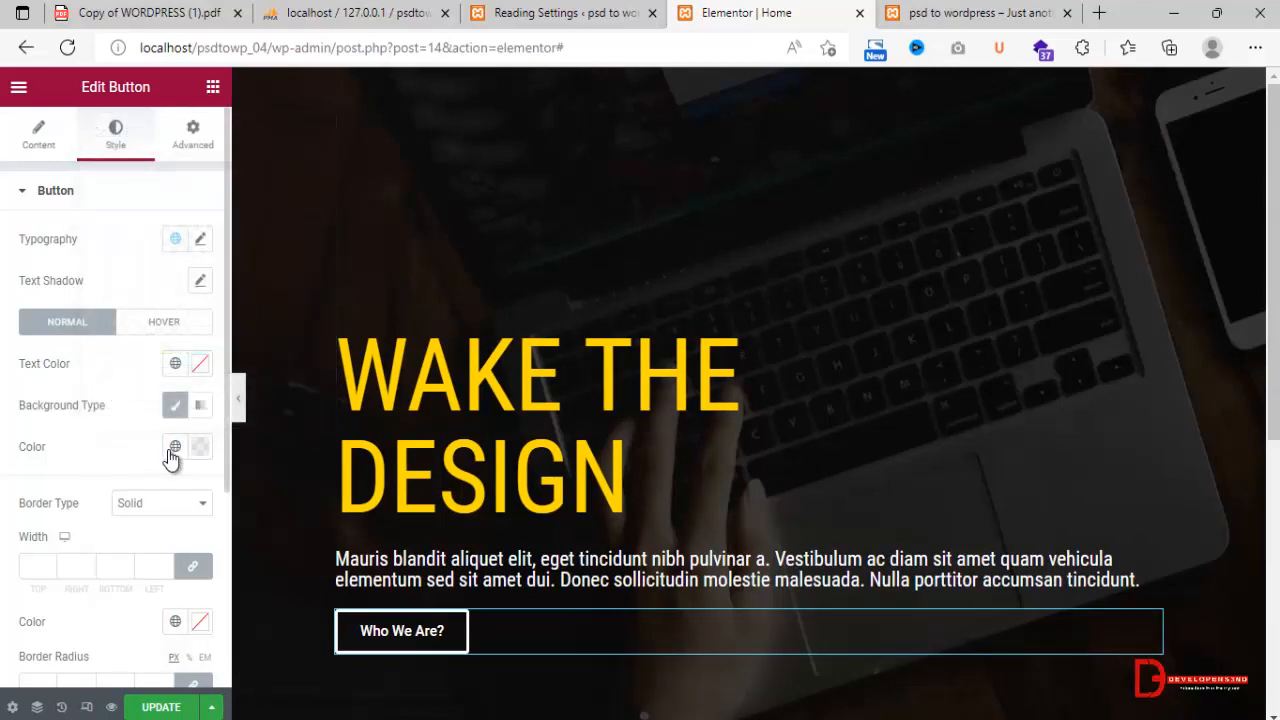
{"action": "left_click", "coordinate": [173, 449]}
{"action": "left_click", "coordinate": [62, 679]}
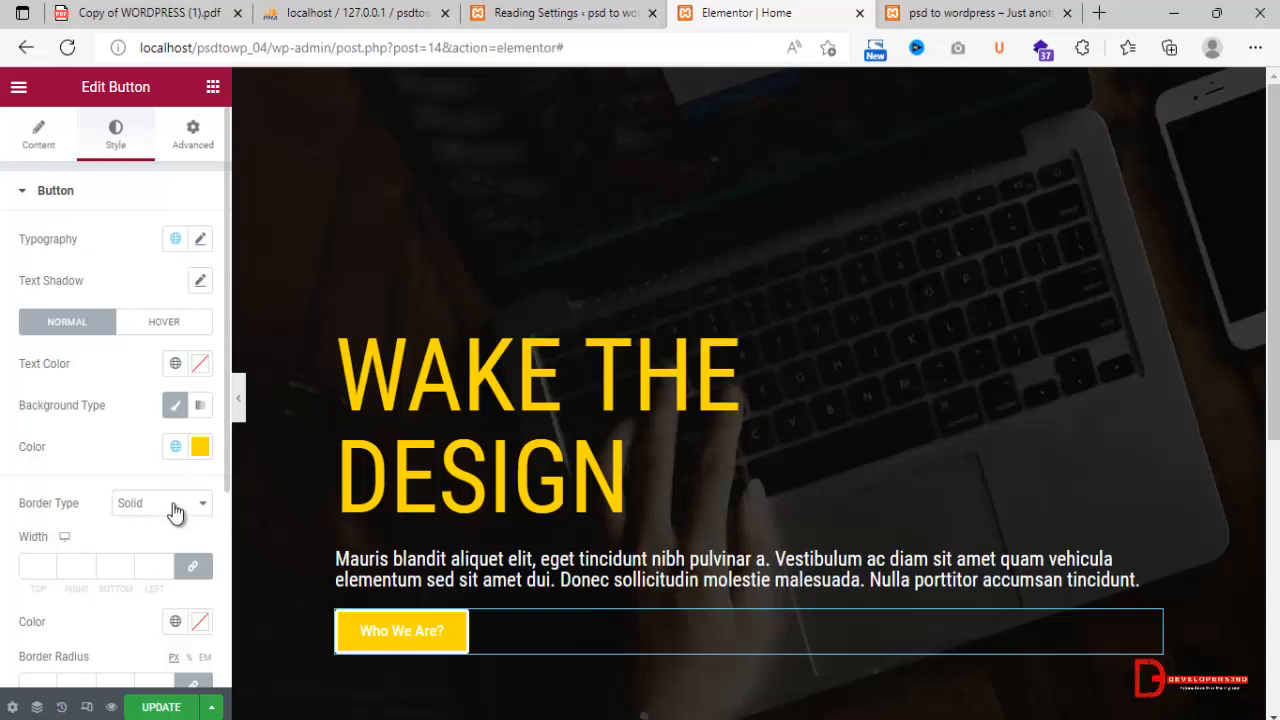
{"action": "left_click", "coordinate": [202, 447]}
{"action": "left_click_drag", "start_coordinate": [150, 368], "coordinate": [103, 370]}
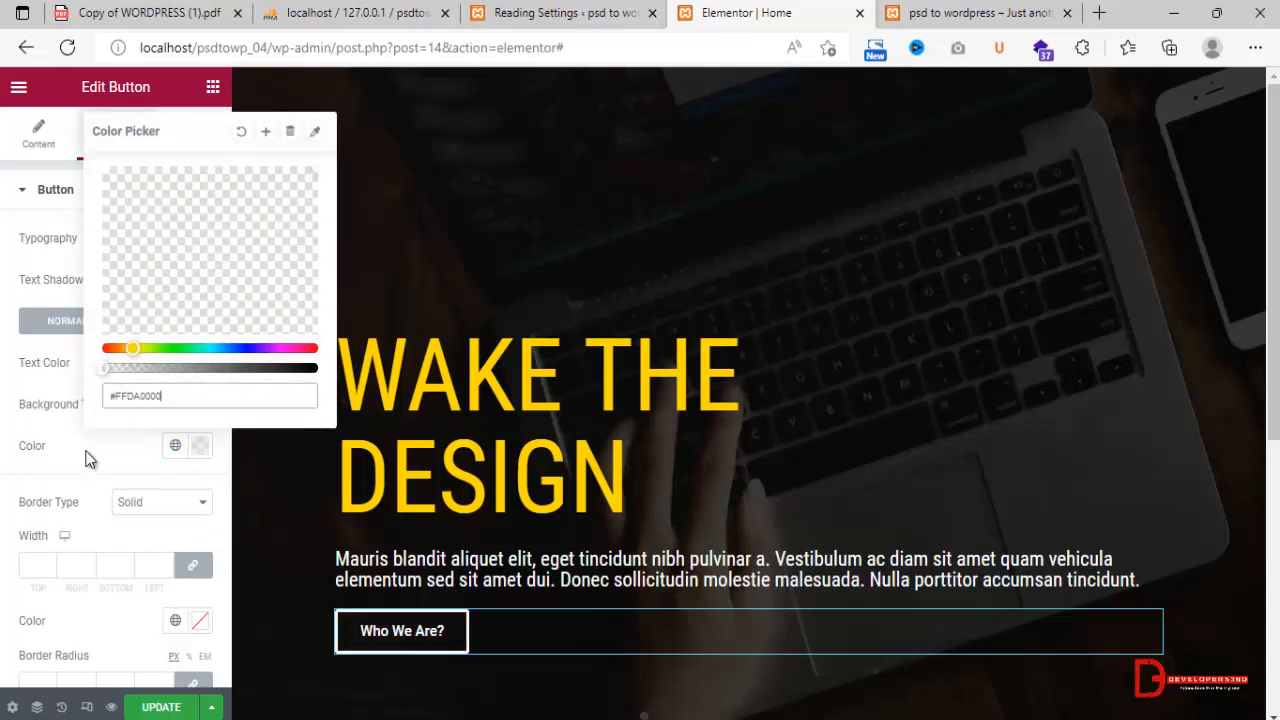
{"action": "left_click", "coordinate": [80, 535]}
Apply the YellowTheme global color to the button's border, compare it with the design image, and set the border radius to 50 px.
{"action": "left_click", "coordinate": [175, 621]}
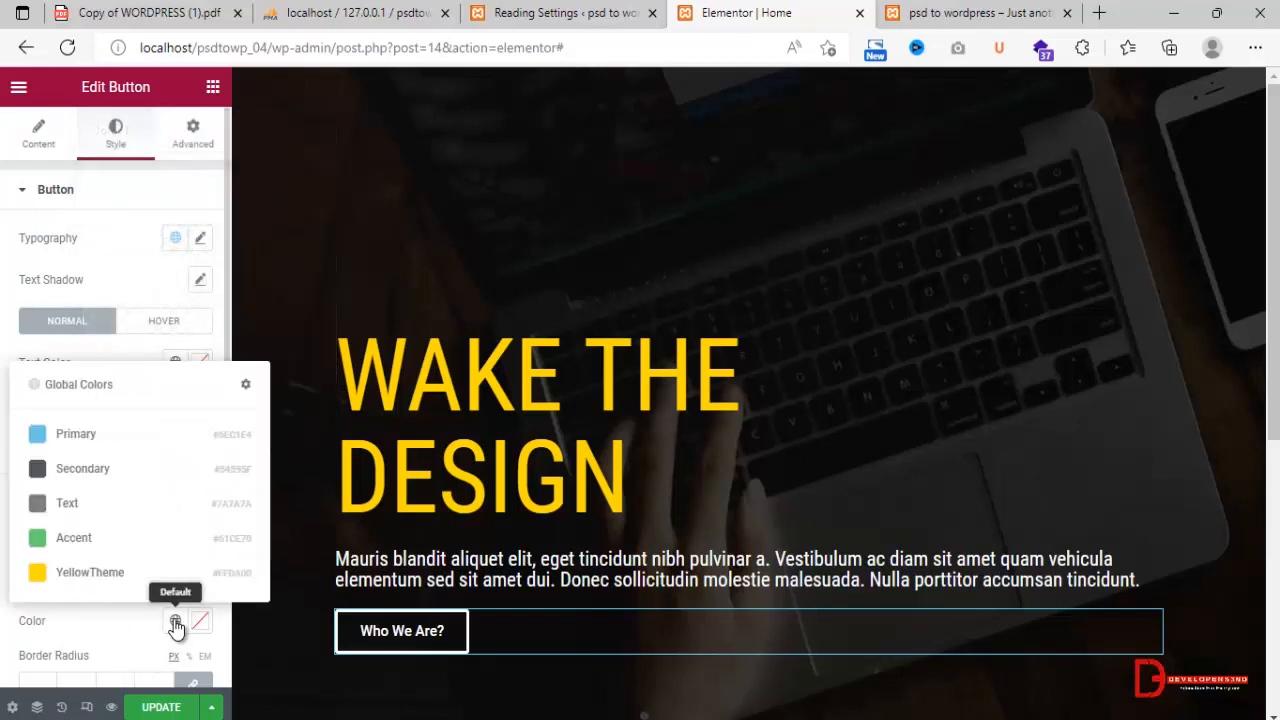
{"action": "left_click", "coordinate": [86, 572]}
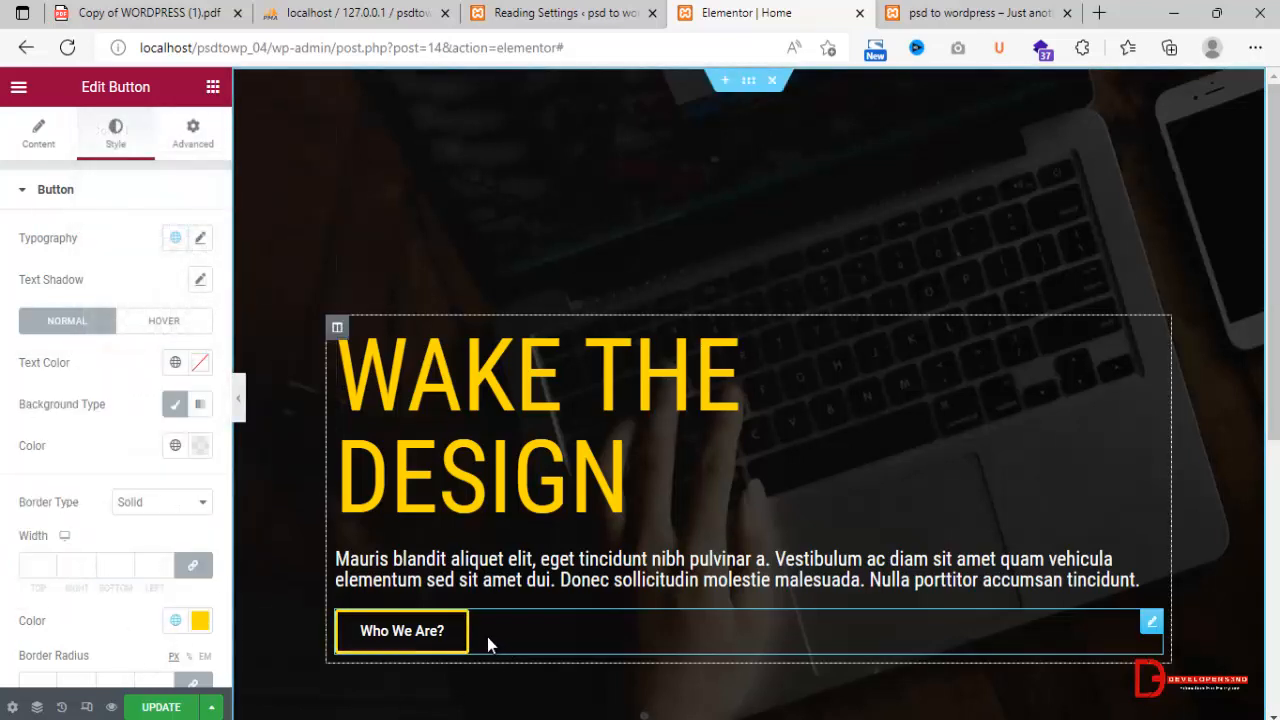
{"action": "key", "text": "alt+Tab"}
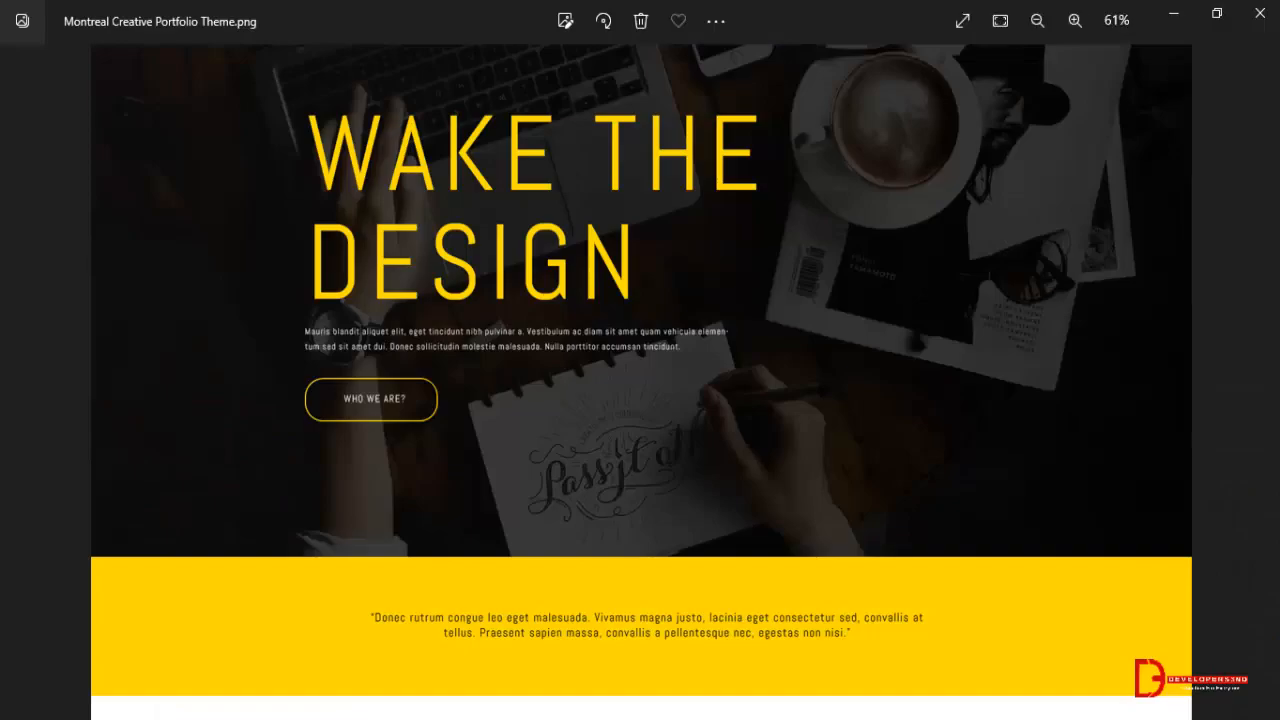
{"action": "key", "text": "alt+Tab"}
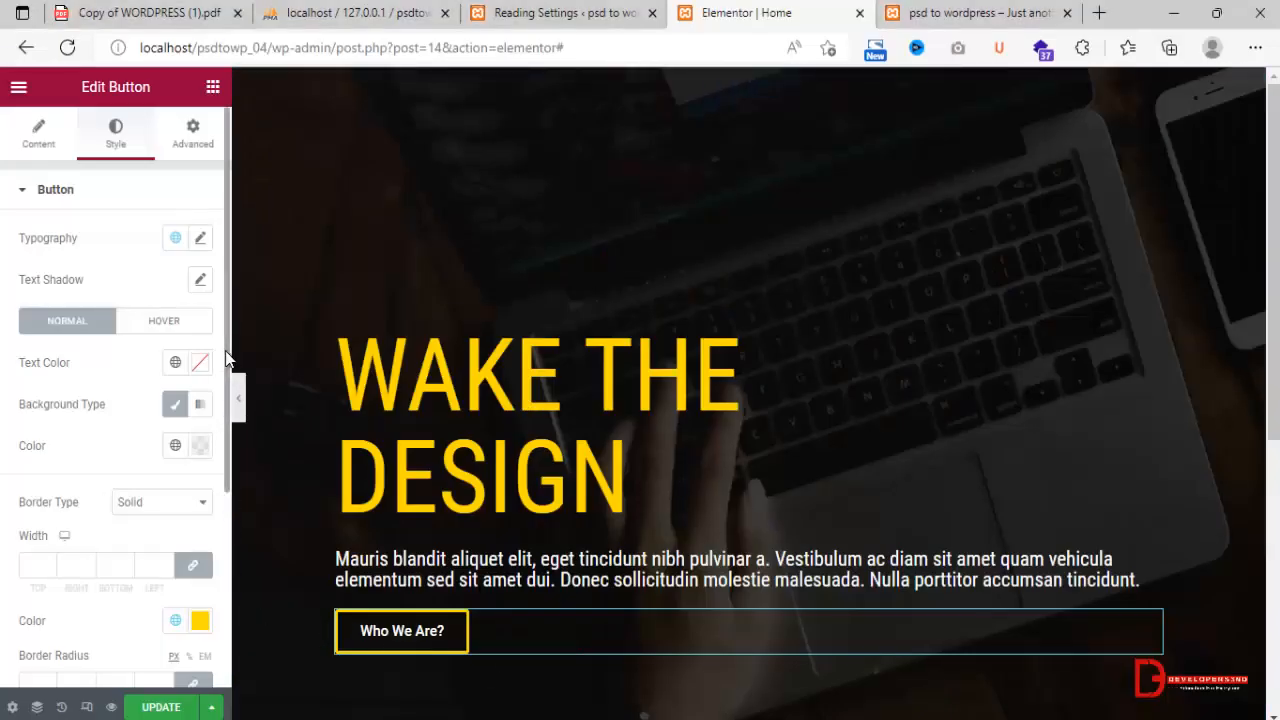
{"action": "scroll", "coordinate": [226, 362], "scroll_direction": "down", "scroll_amount": 3}
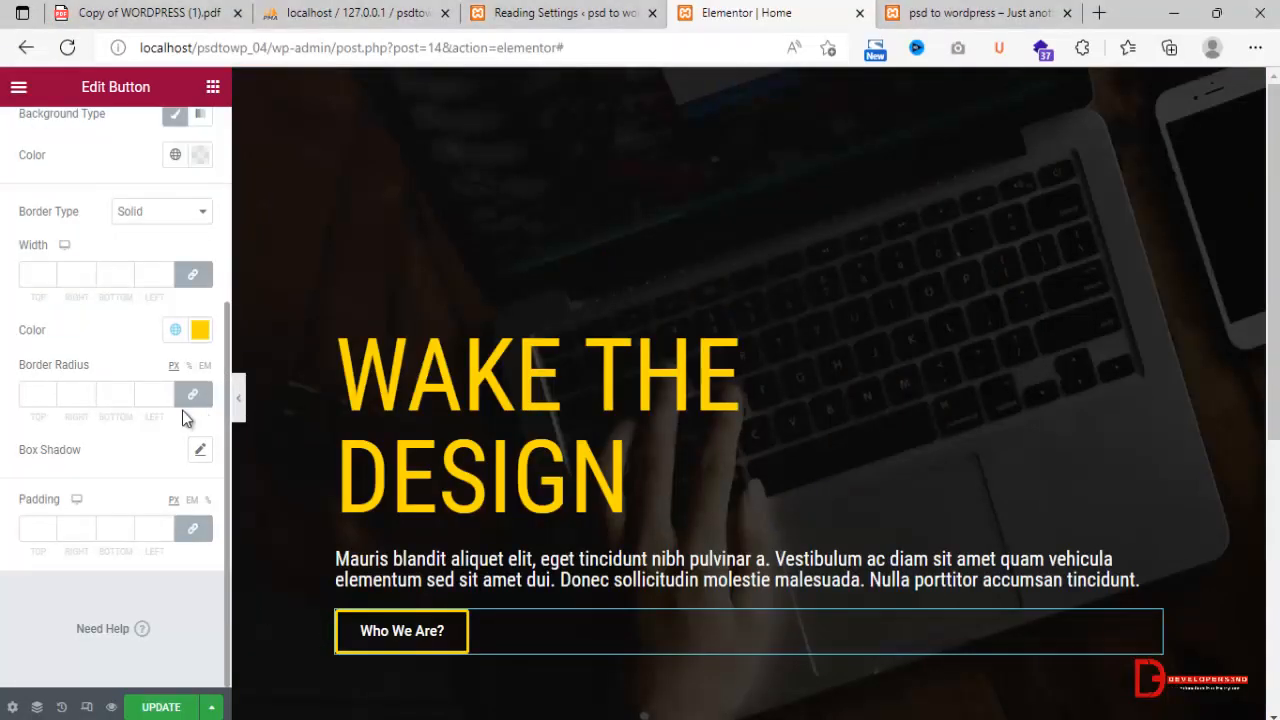
{"action": "left_click", "coordinate": [28, 394]}
{"action": "type", "text": "50"}
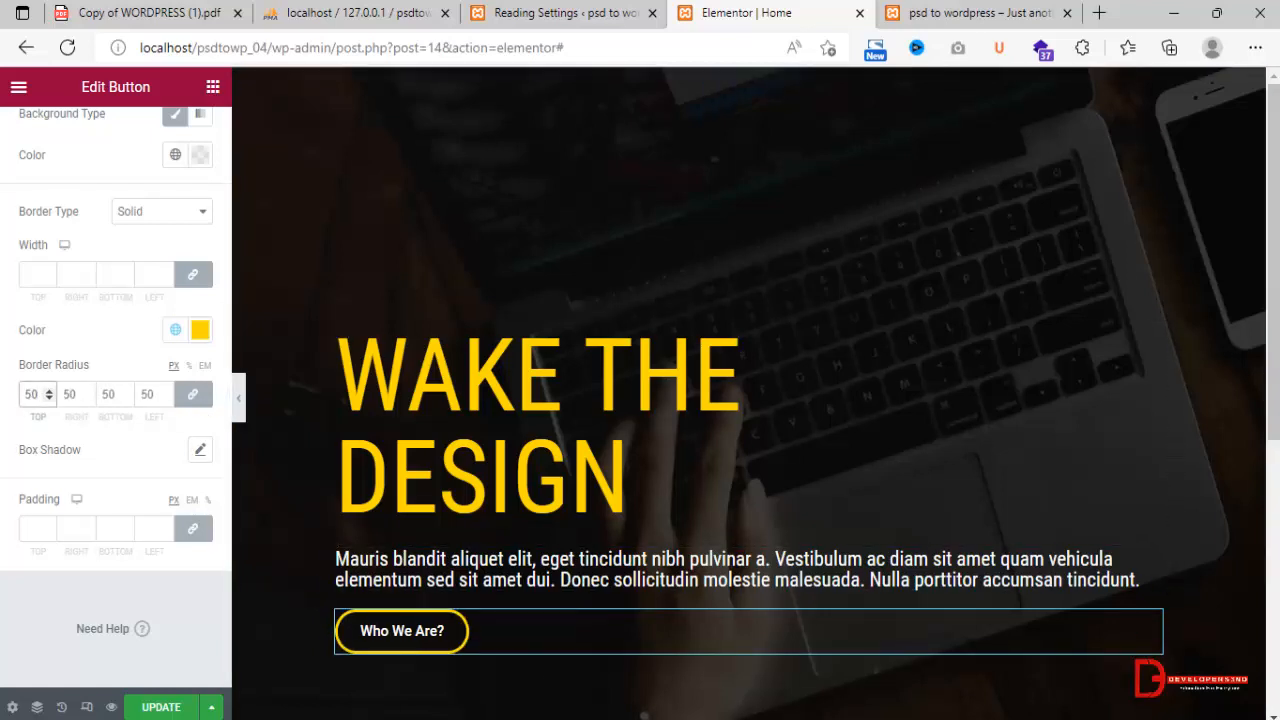
{"action": "left_click", "coordinate": [600, 719]}
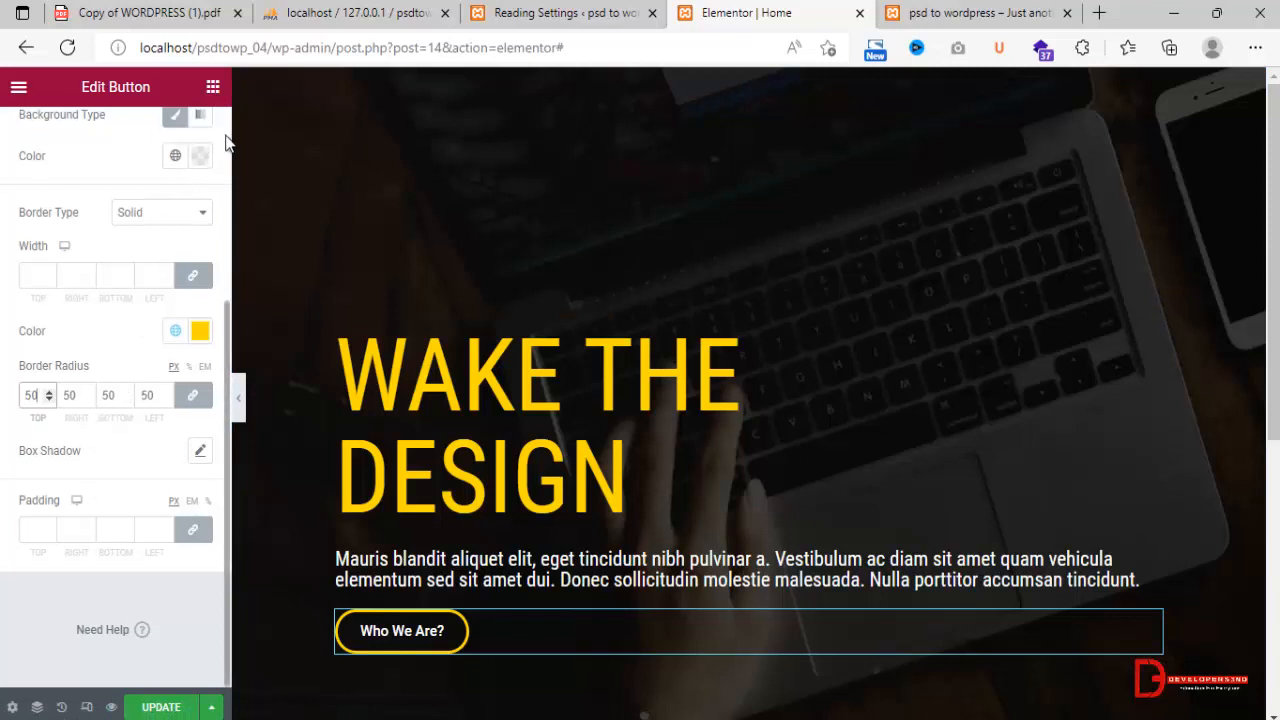
Unlink the button widget's advanced padding, set it to 10, 20, 10 and 20 px (top, right, bottom, left), and update the page.
{"action": "scroll", "coordinate": [224, 141], "scroll_direction": "up", "scroll_amount": 5}
{"action": "left_click", "coordinate": [193, 133]}
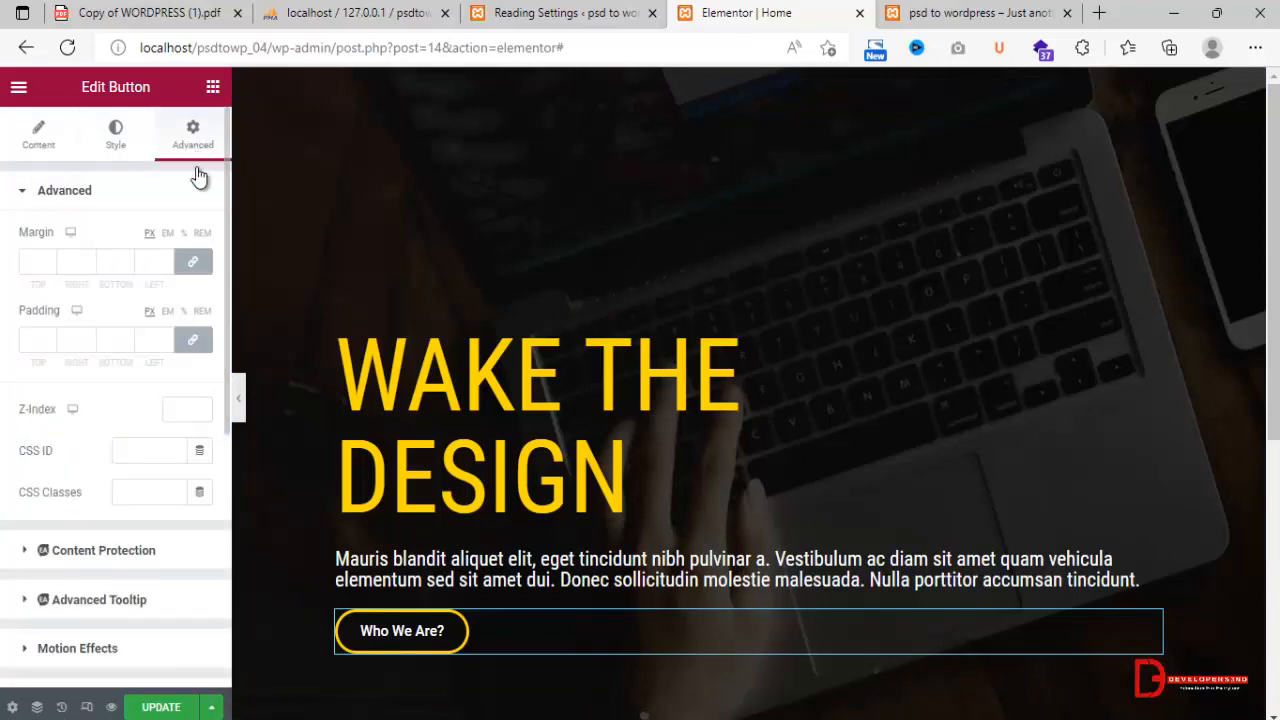
{"action": "left_click", "coordinate": [193, 340]}
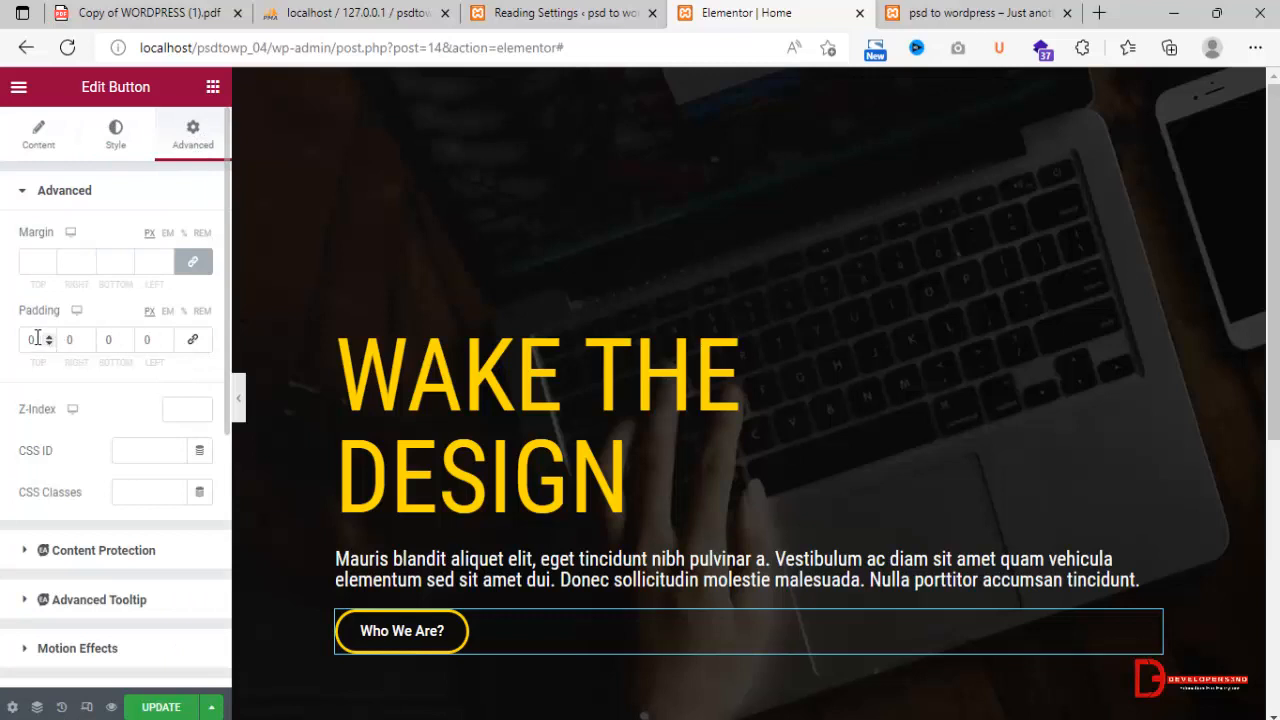
{"action": "left_click_drag", "start_coordinate": [37, 339], "coordinate": [25, 338]}
{"action": "type", "text": "10"}
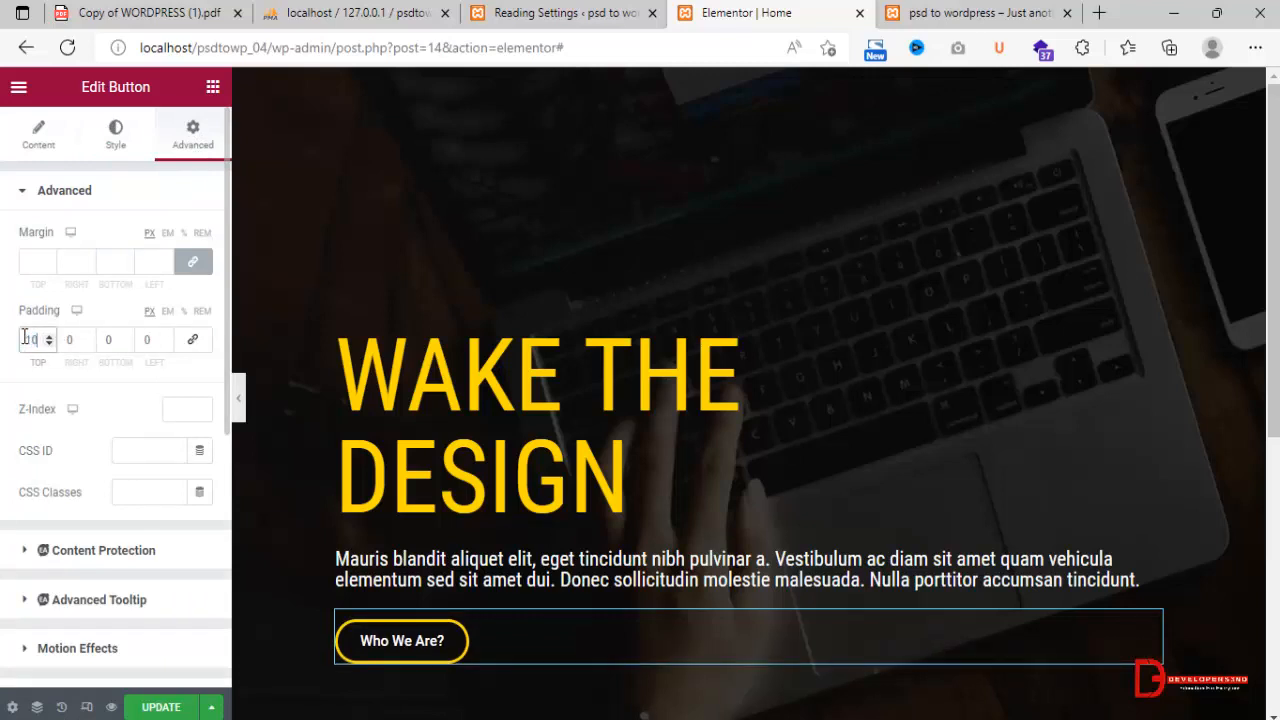
{"action": "left_click_drag", "start_coordinate": [83, 338], "coordinate": [73, 338]}
{"action": "type", "text": "3"}
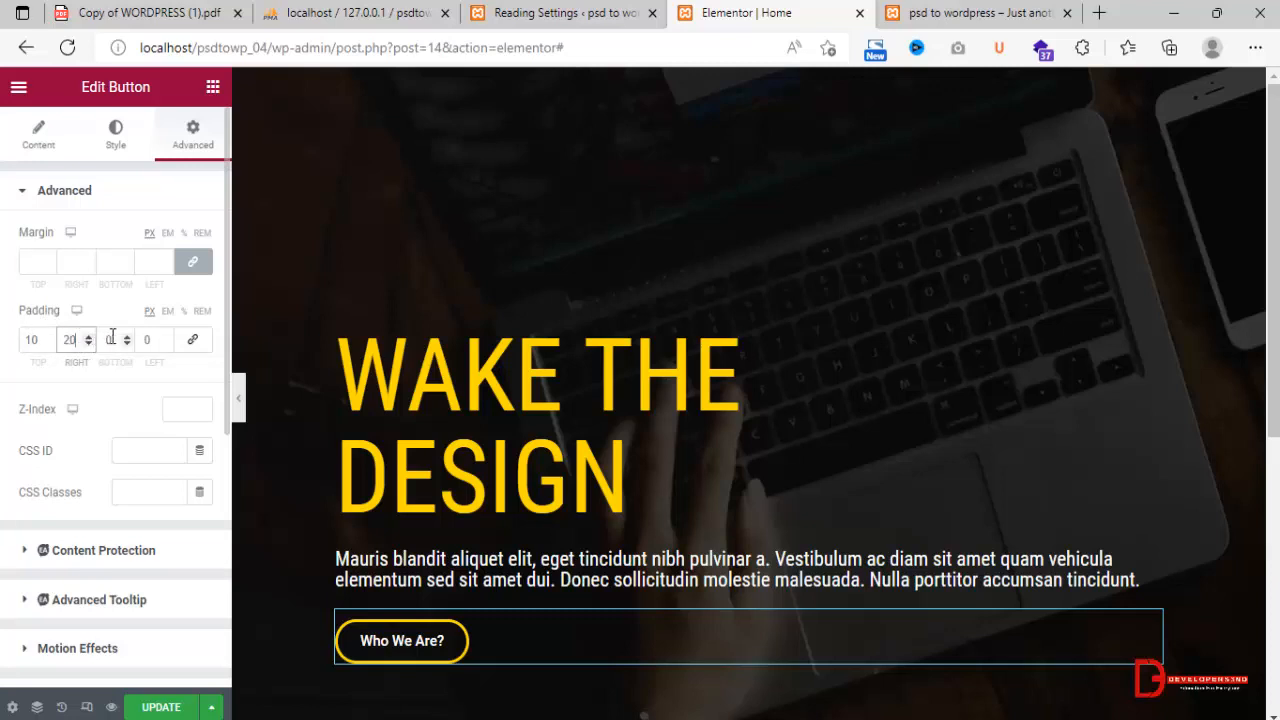
{"action": "left_click", "coordinate": [106, 339]}
{"action": "type", "text": "10"}
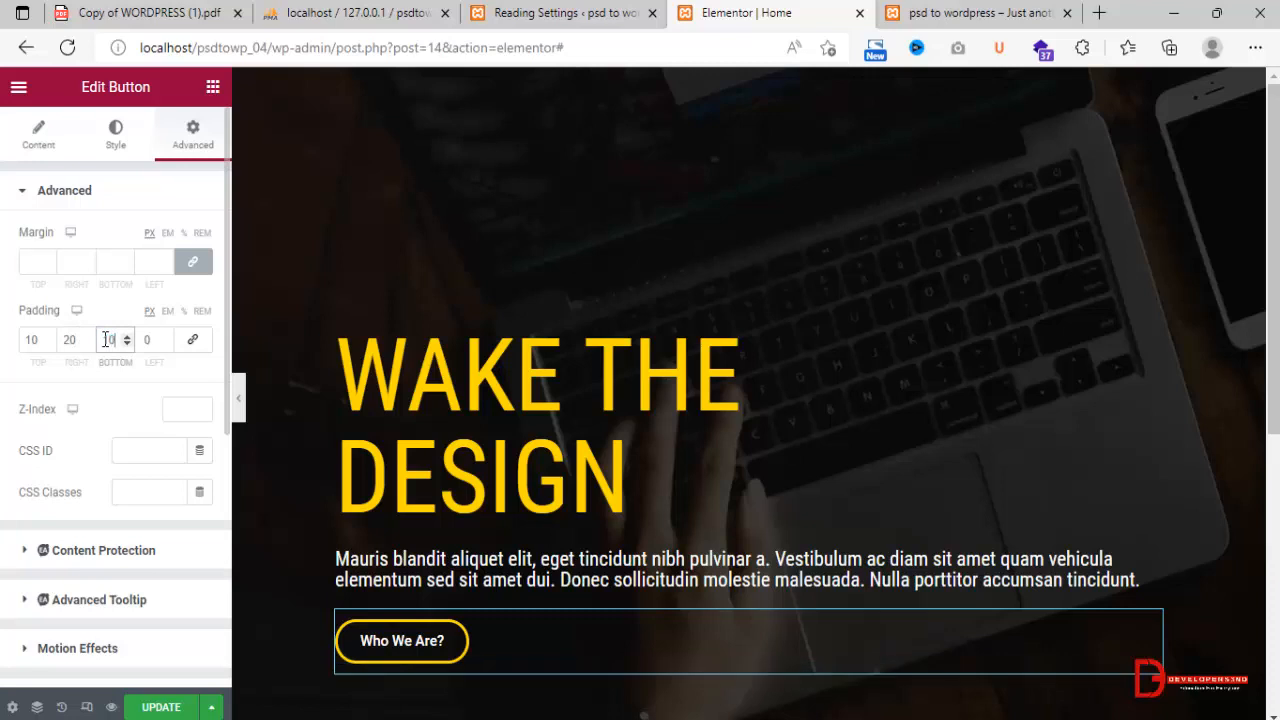
{"action": "left_click", "coordinate": [146, 340]}
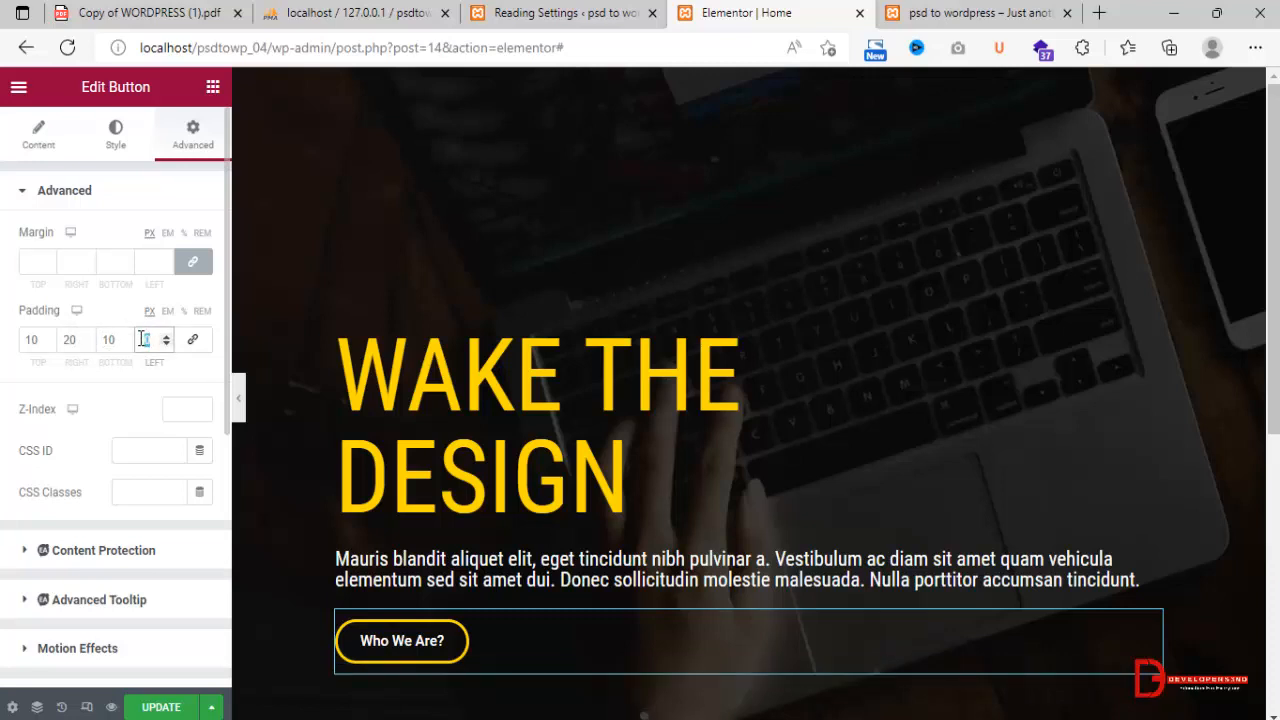
{"action": "type", "text": "20"}
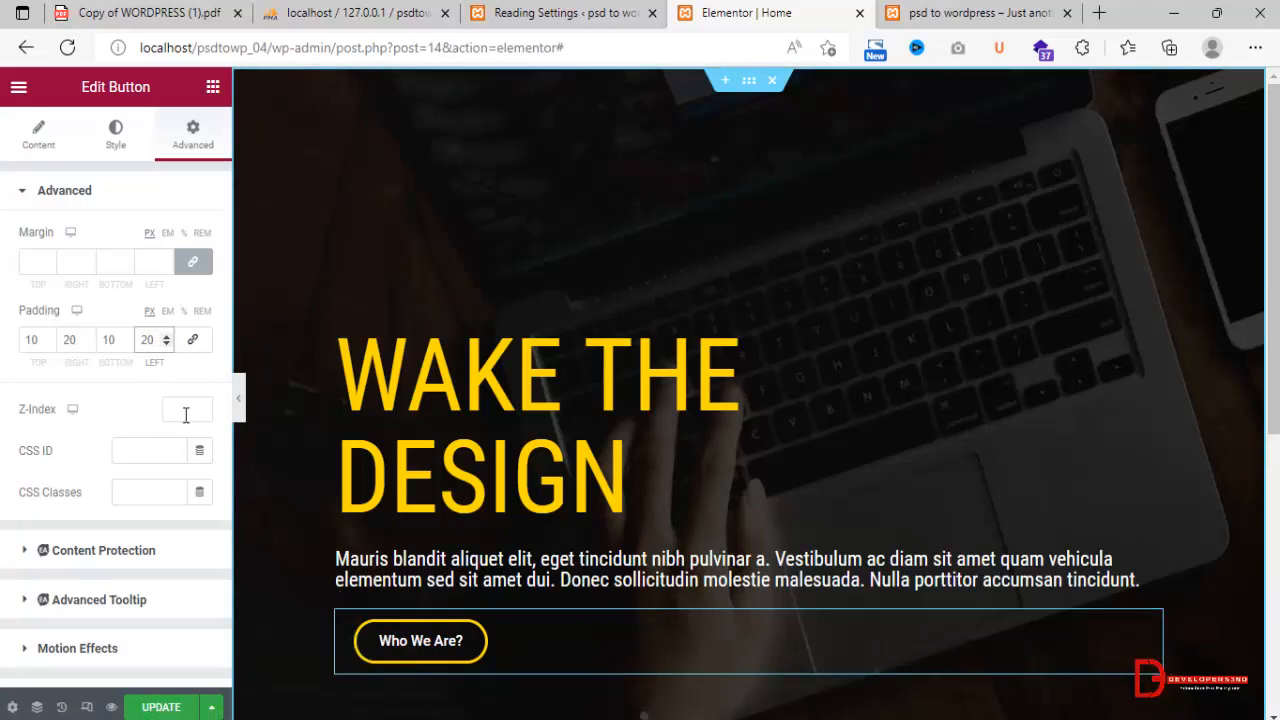
{"action": "left_click", "coordinate": [150, 706]}
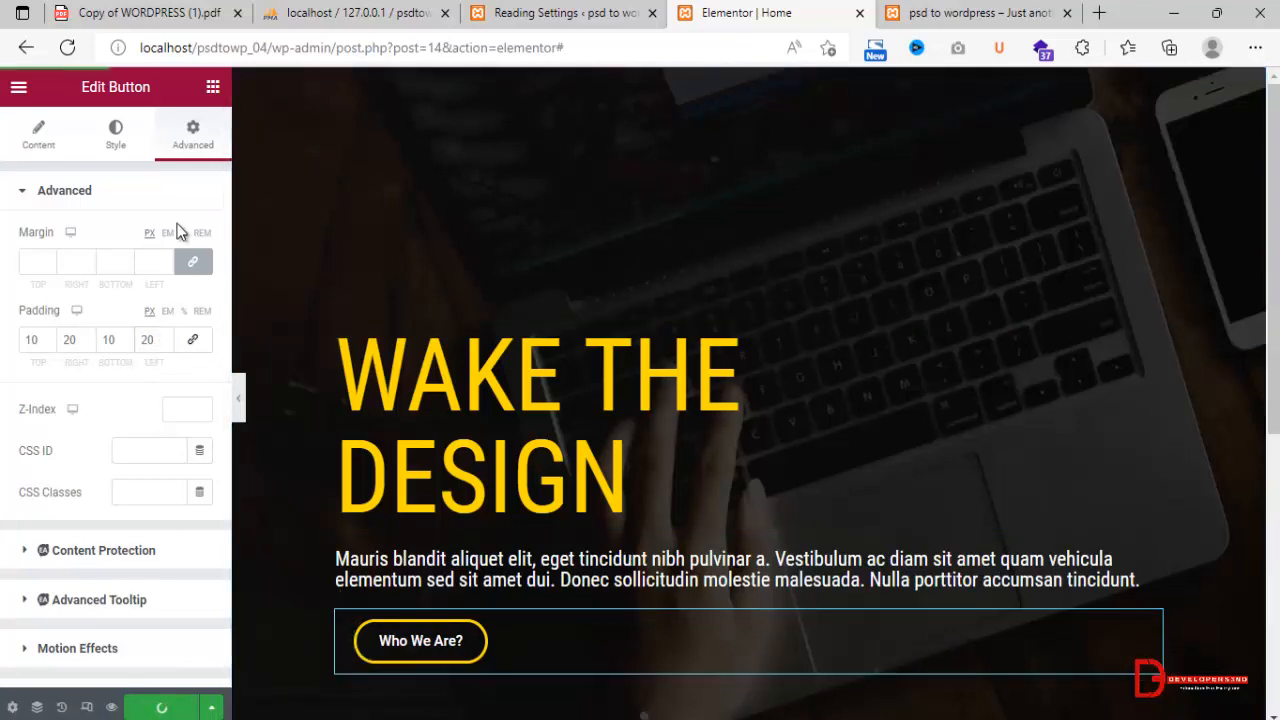
Try YellowTheme as the button's hover text color, and replace it with black.
{"action": "left_click", "coordinate": [117, 140]}
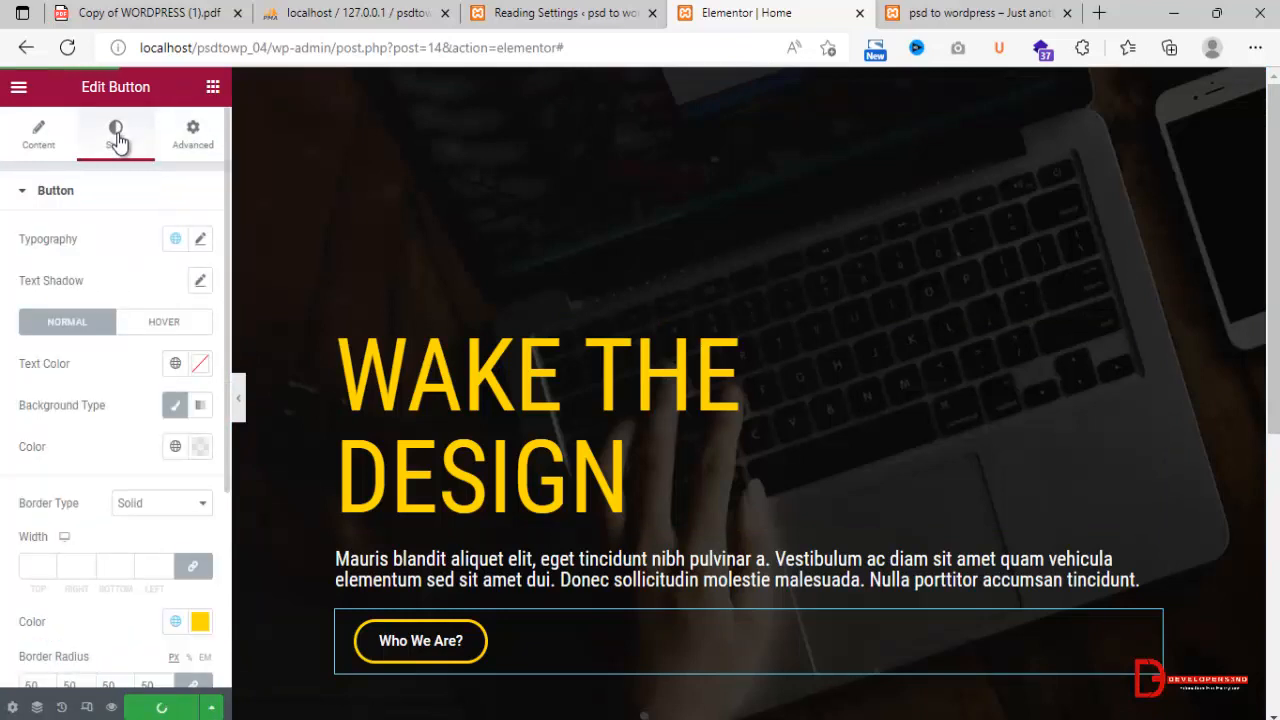
{"action": "left_click", "coordinate": [141, 325]}
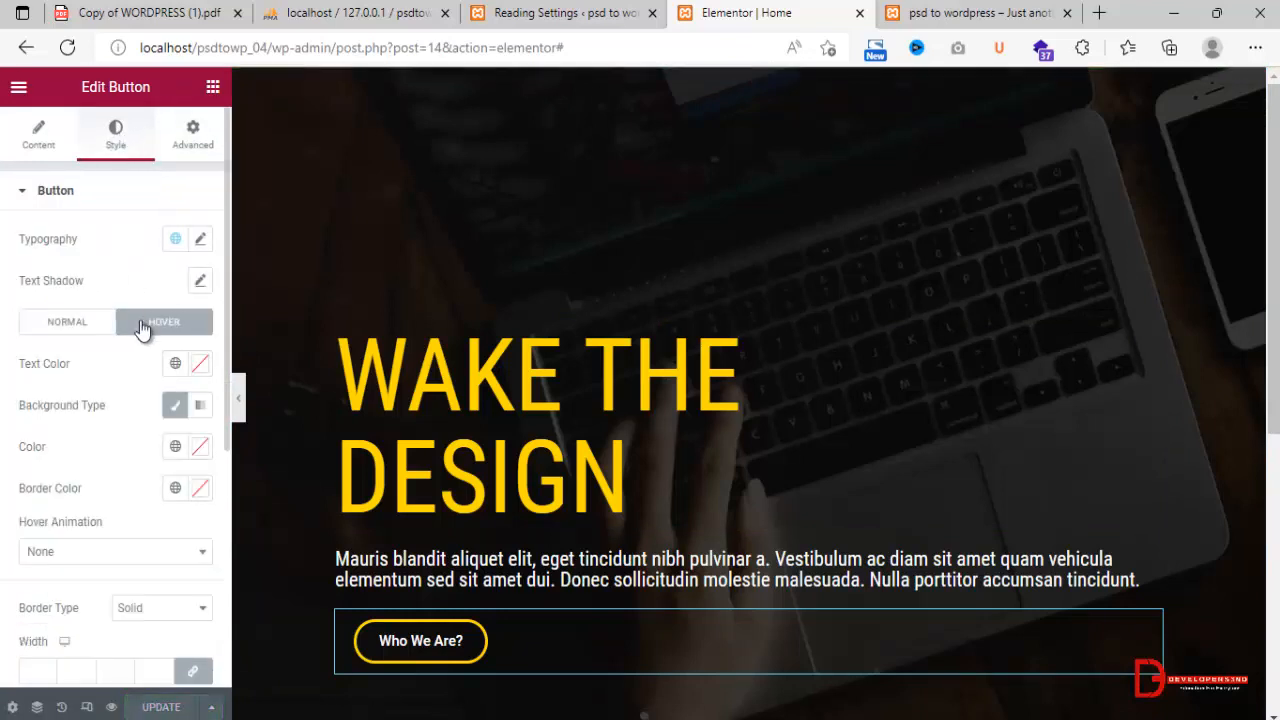
{"action": "left_click", "coordinate": [176, 366]}
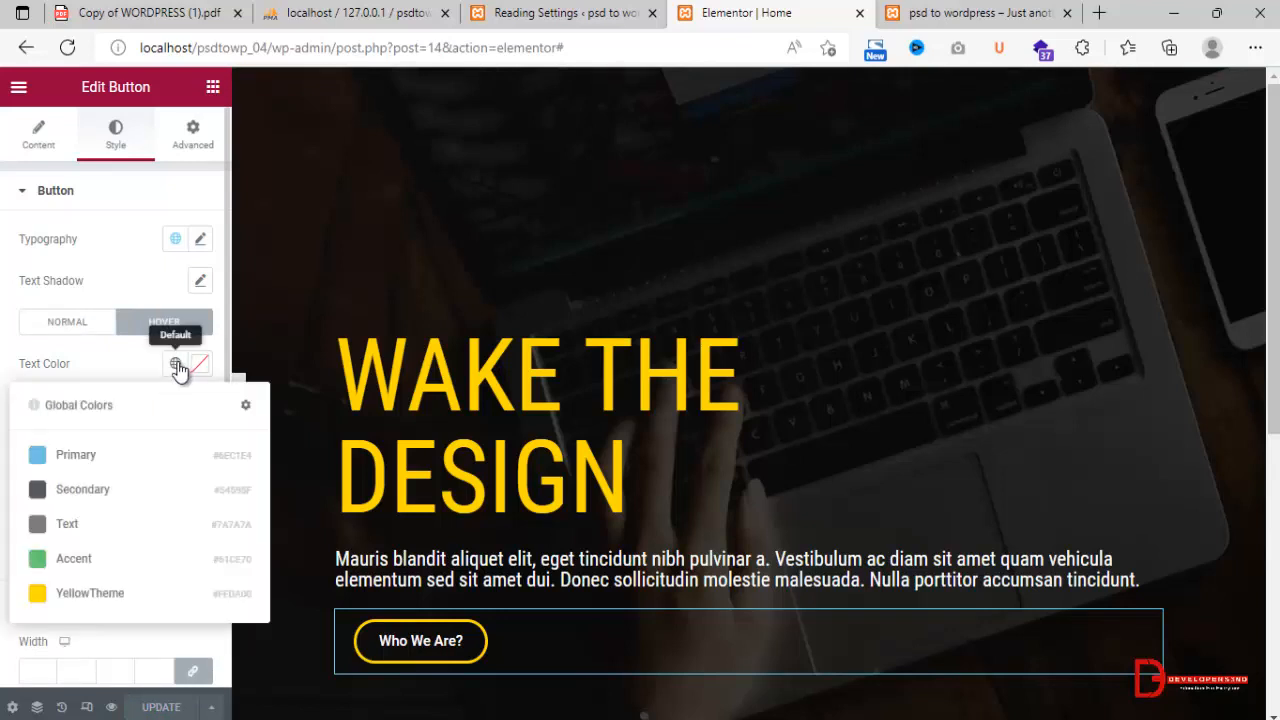
{"action": "left_click", "coordinate": [78, 596]}
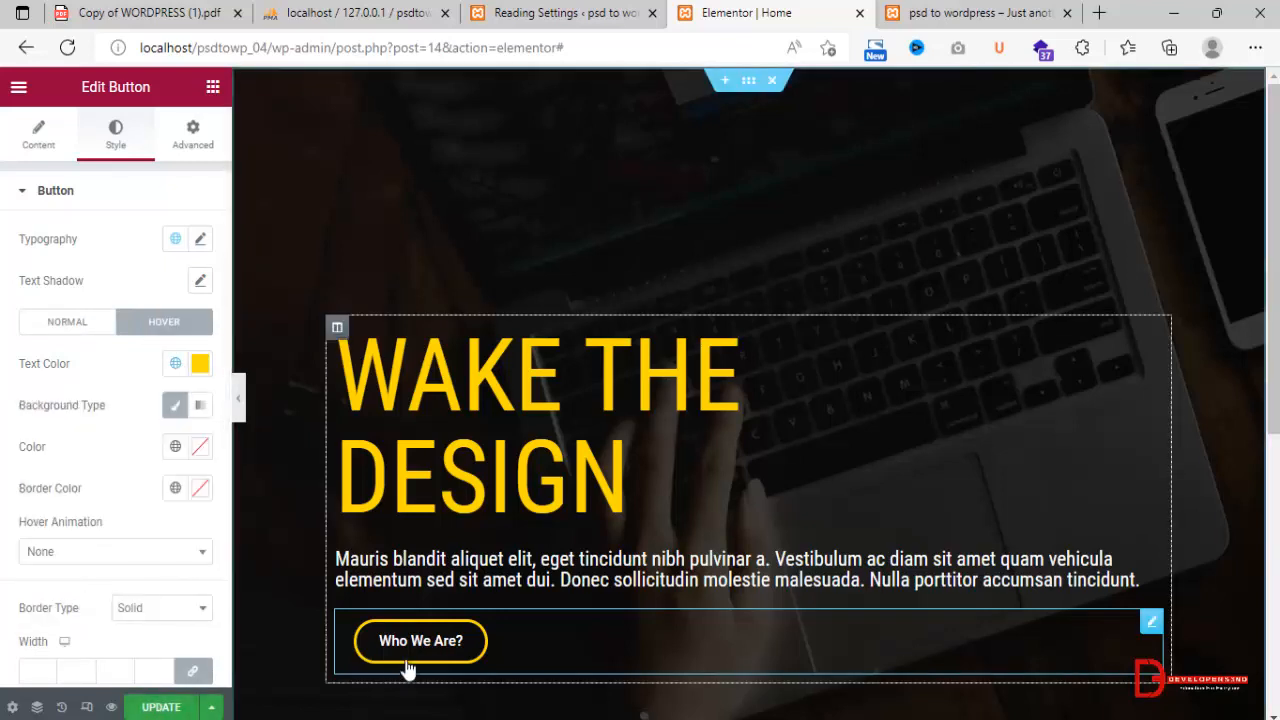
{"action": "left_click", "coordinate": [198, 375]}
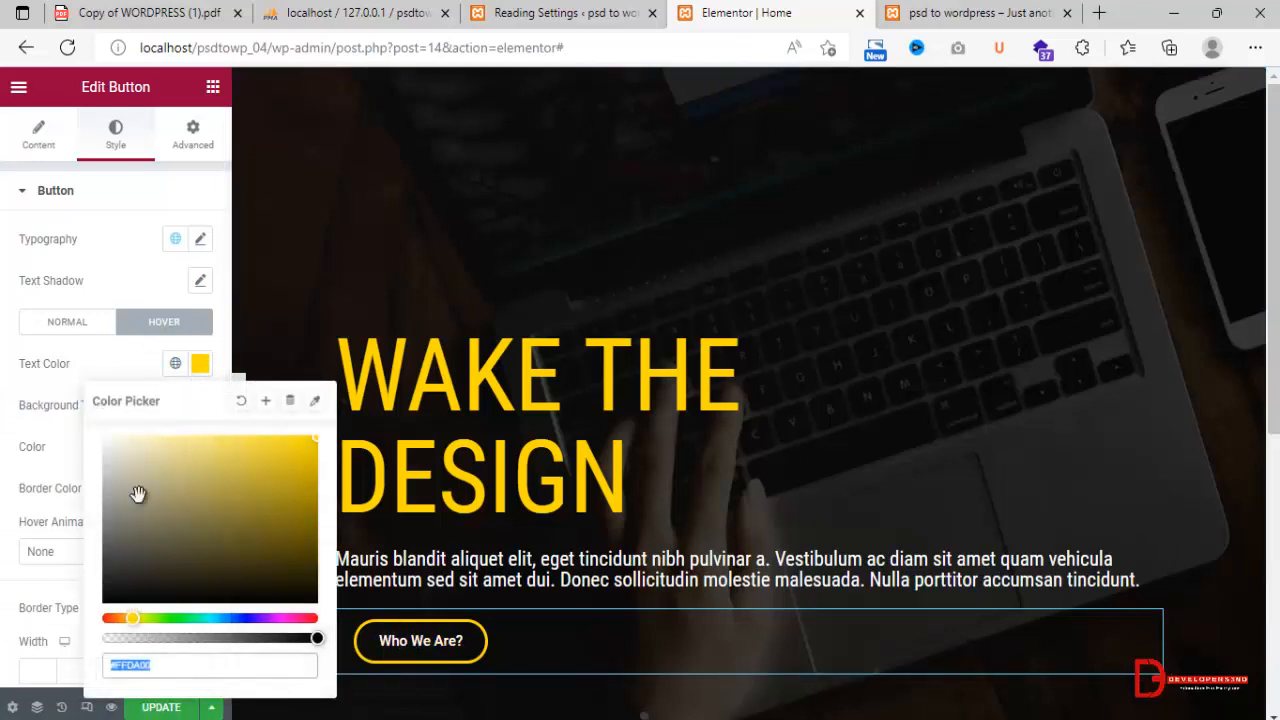
{"action": "left_click_drag", "start_coordinate": [120, 557], "coordinate": [97, 612]}
{"action": "left_click", "coordinate": [3, 508]}
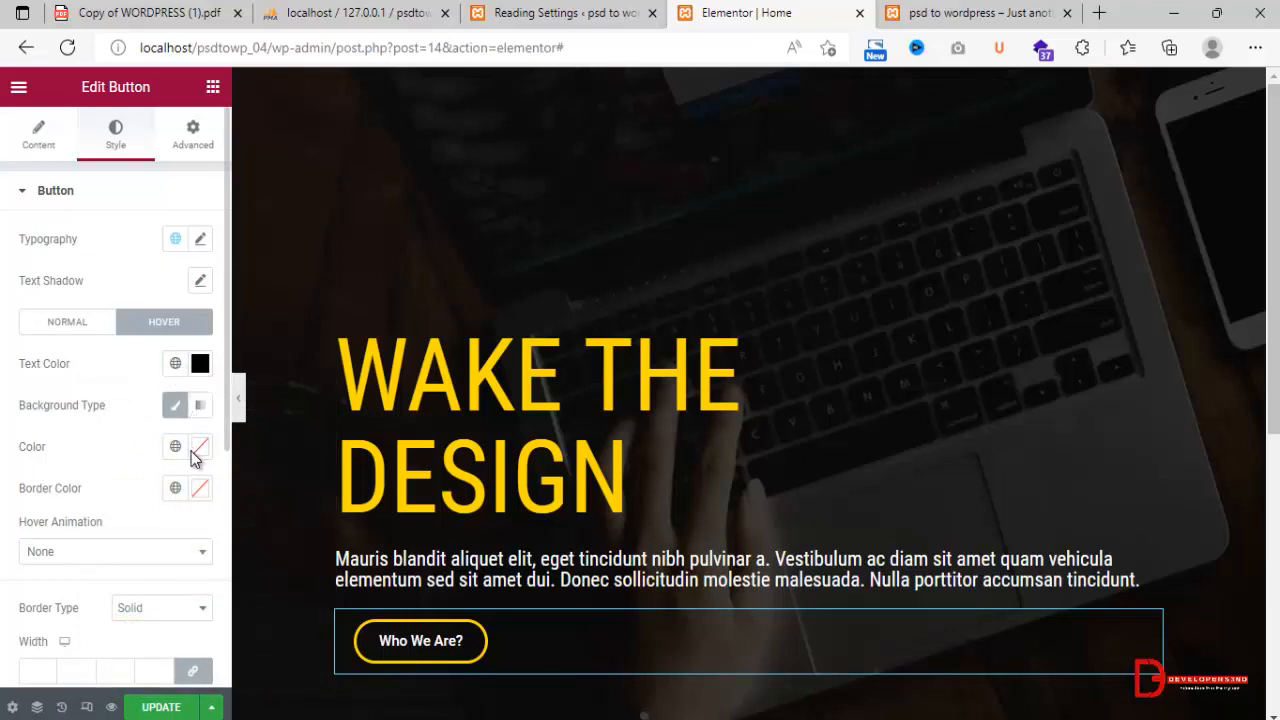
Set the button's hover background color to the YellowTheme global color and update the page.
{"action": "left_click", "coordinate": [176, 447]}
{"action": "left_click", "coordinate": [62, 677]}
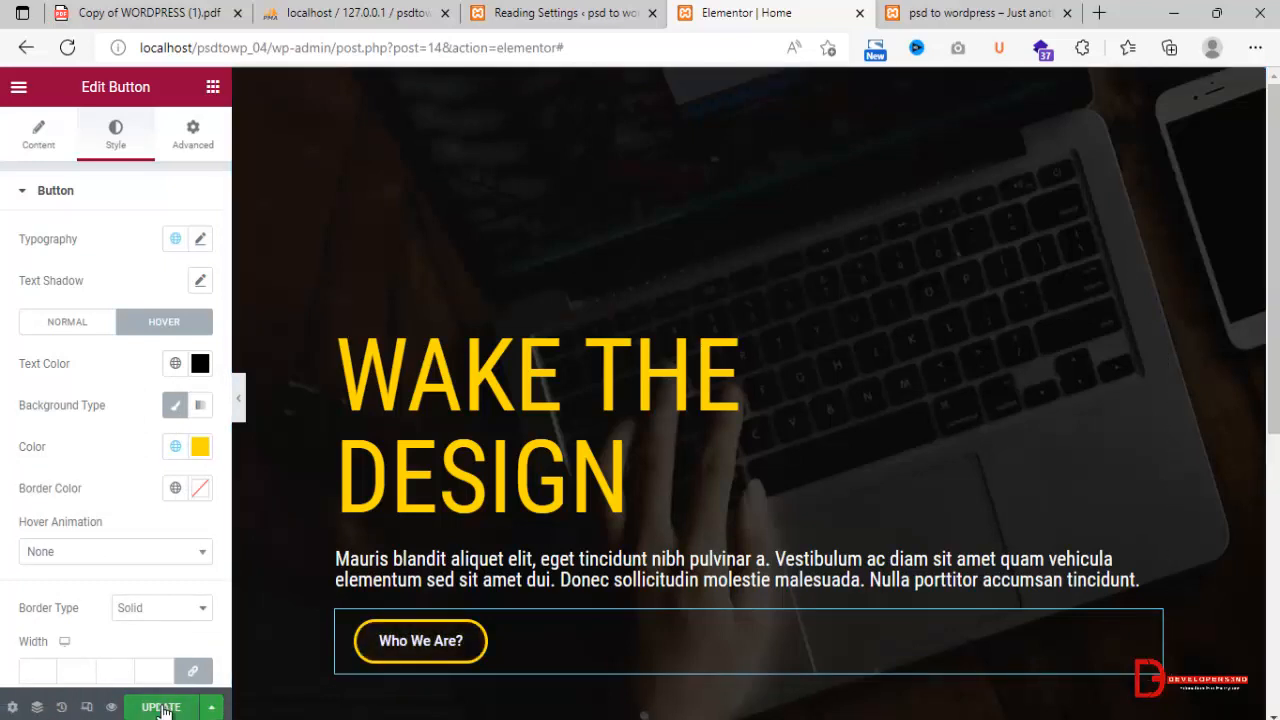
{"action": "left_click", "coordinate": [161, 707]}
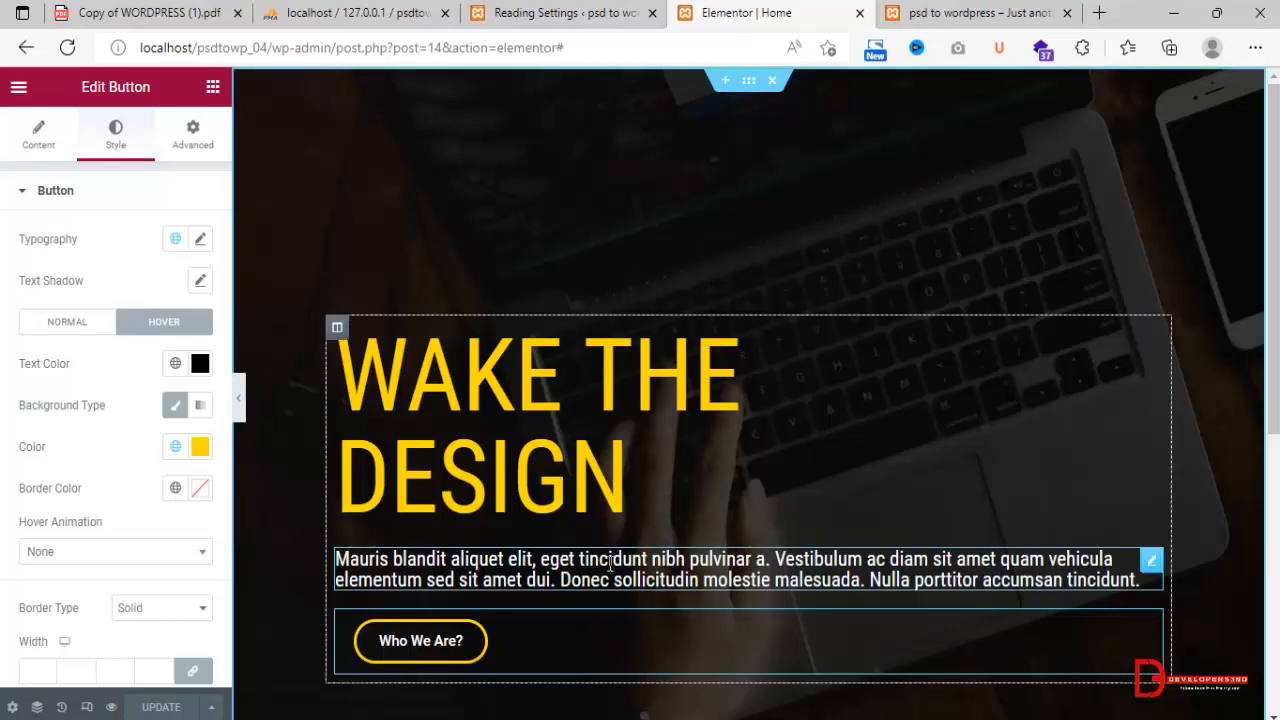
Check the banner in the tablet and mobile previews, and set the "WAKE THE DESIGN" heading's mobile font size to 28 px.
{"action": "left_click", "coordinate": [87, 708]}
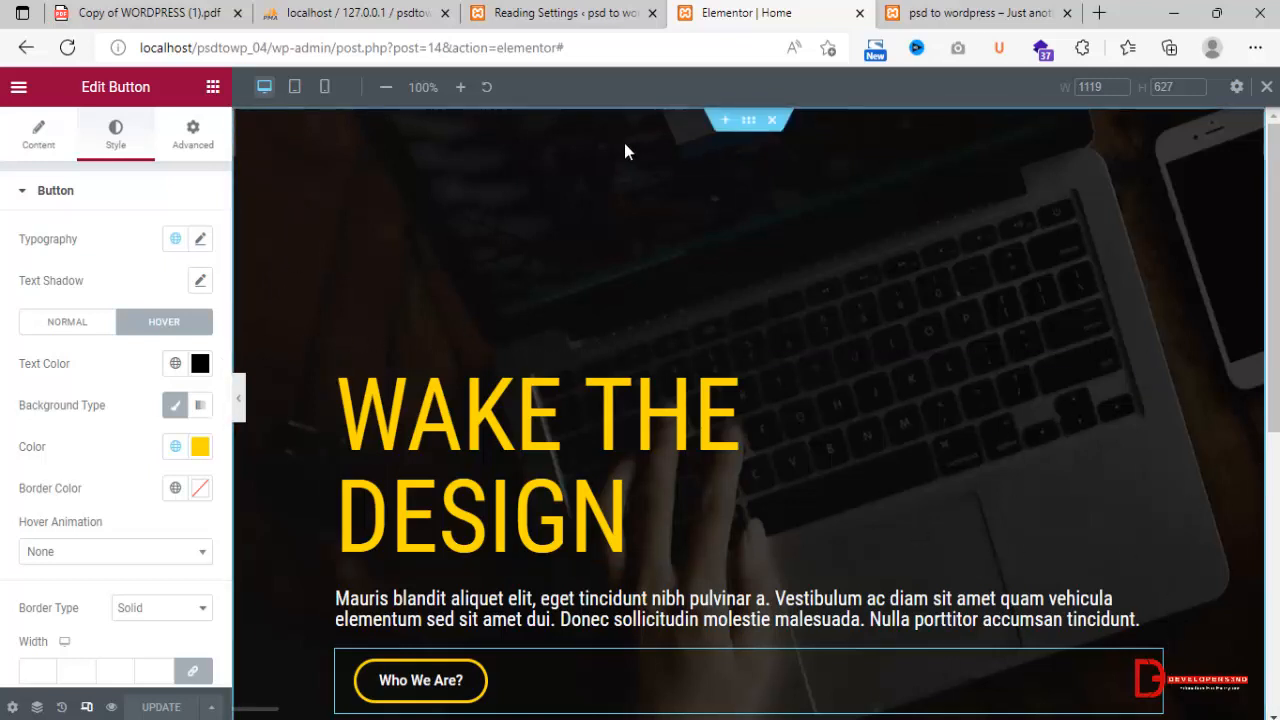
{"action": "left_click", "coordinate": [295, 88]}
{"action": "scroll", "coordinate": [737, 357], "scroll_direction": "down", "scroll_amount": 3}
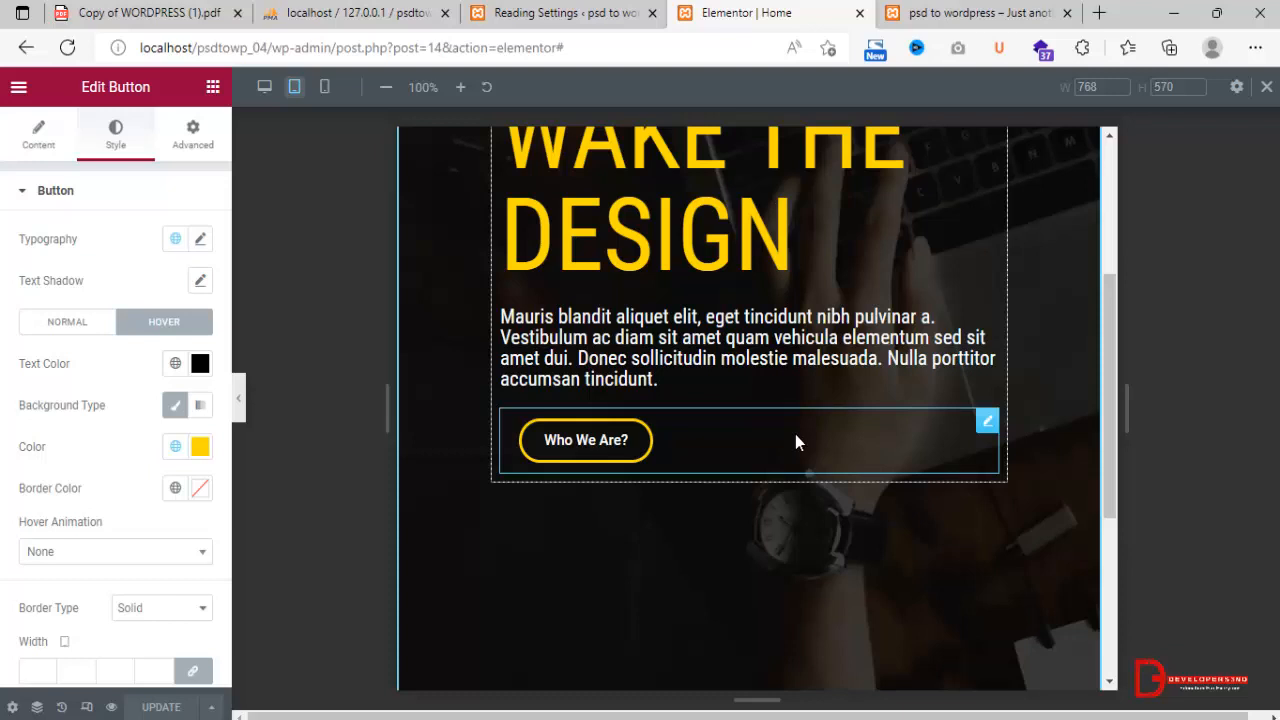
{"action": "left_click", "coordinate": [325, 89]}
{"action": "scroll", "coordinate": [800, 320], "scroll_direction": "down", "scroll_amount": 5}
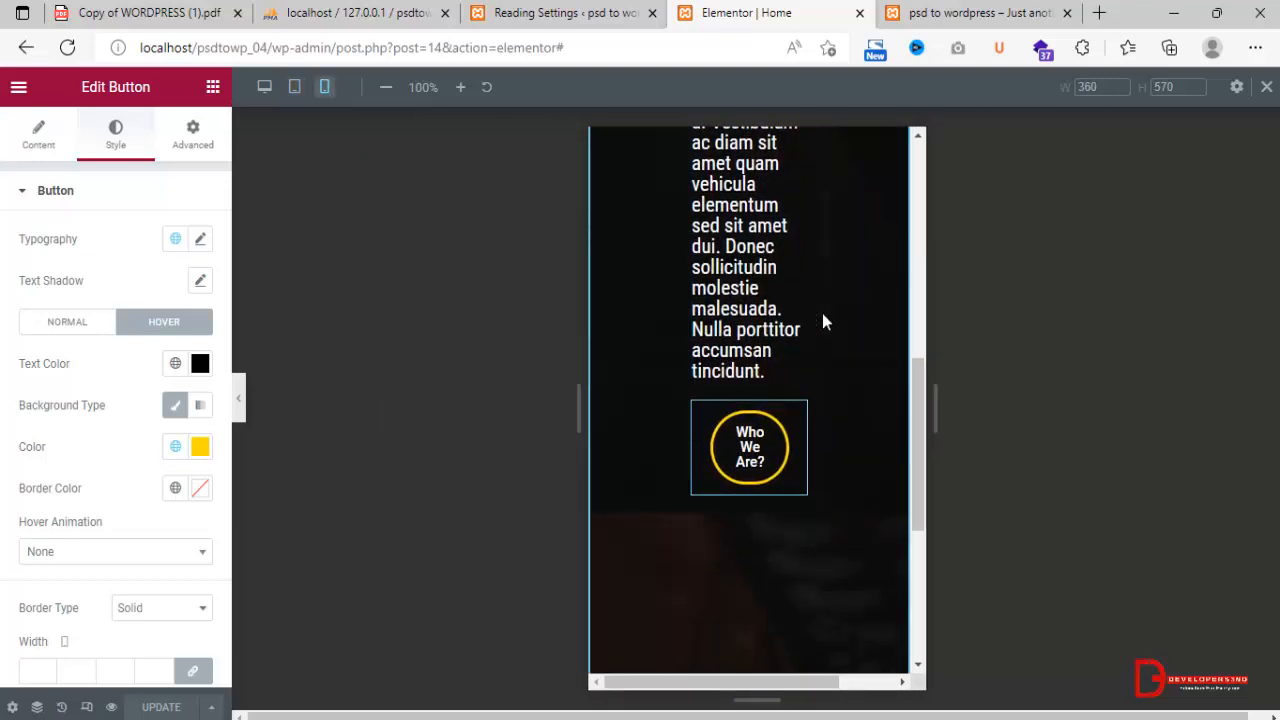
{"action": "left_click_drag", "start_coordinate": [919, 379], "coordinate": [912, 211]}
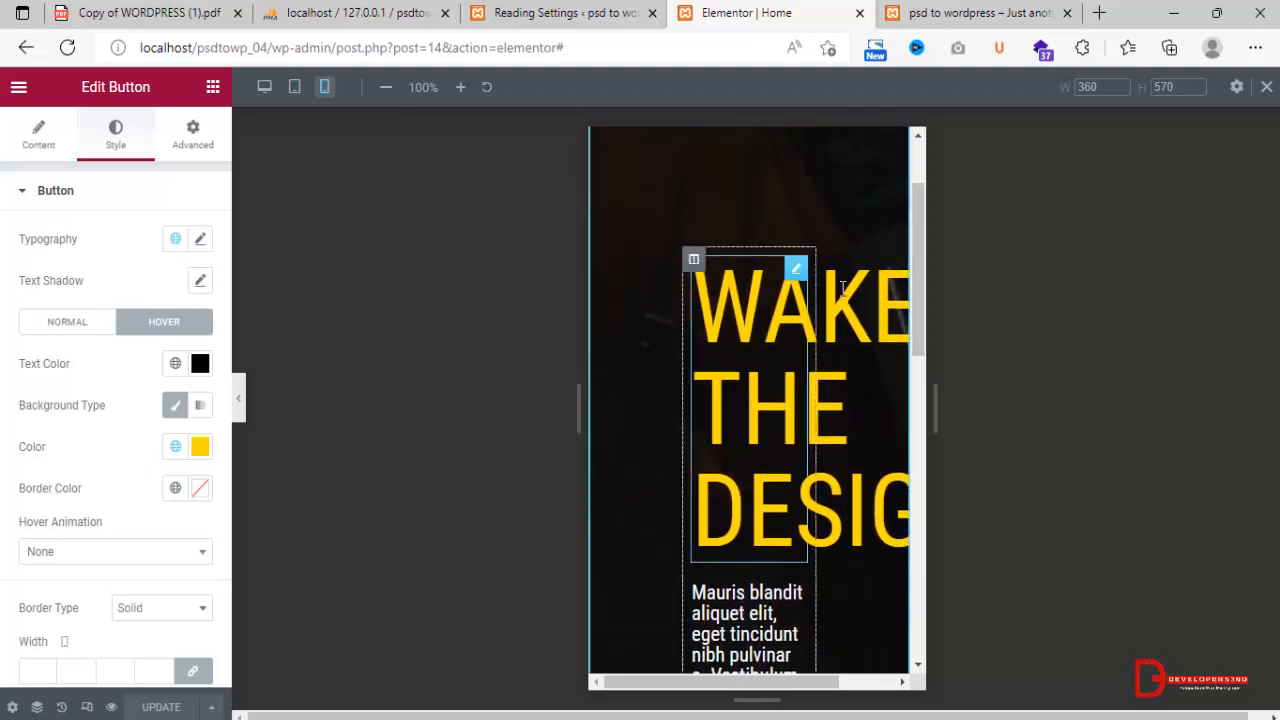
{"action": "left_click", "coordinate": [796, 270]}
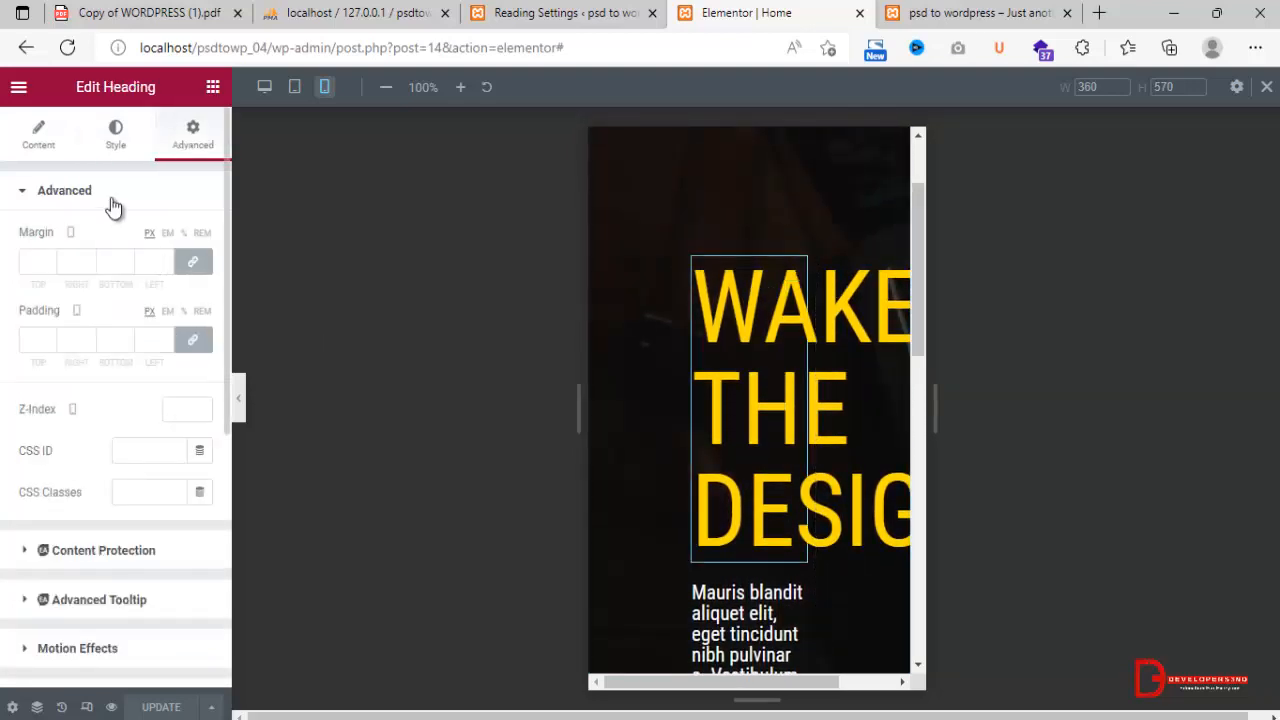
{"action": "left_click", "coordinate": [40, 140]}
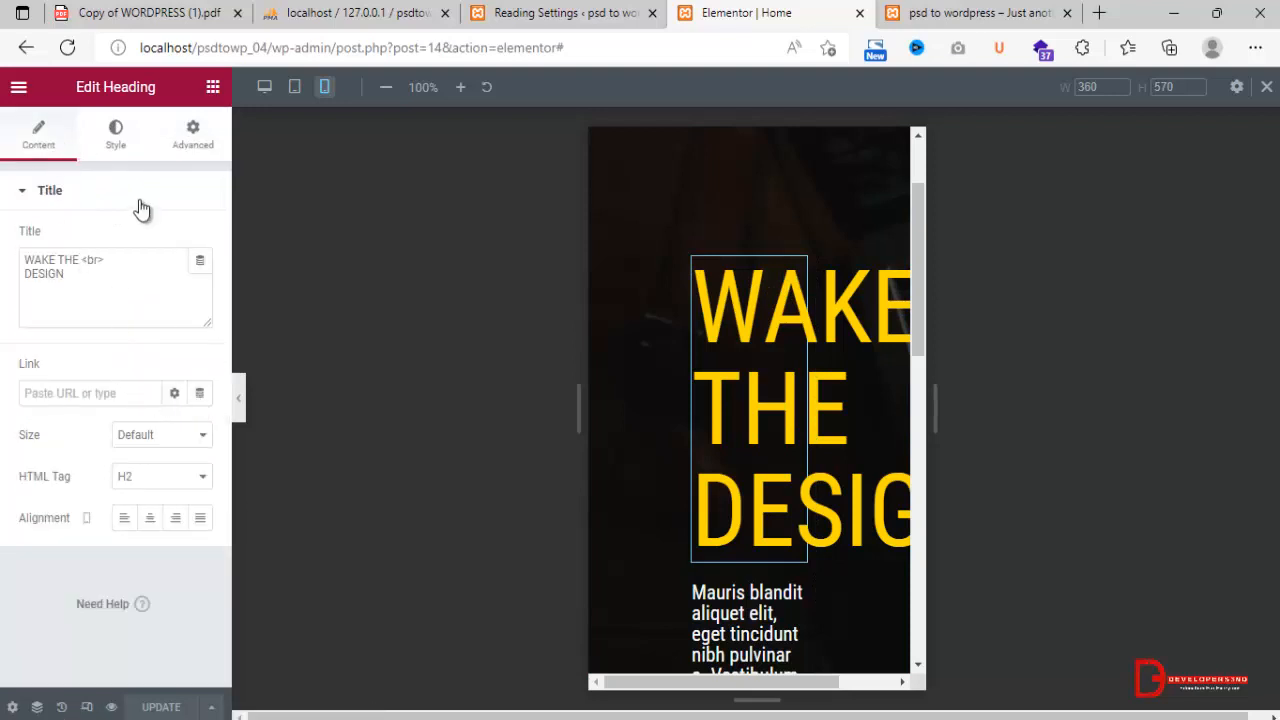
{"action": "left_click", "coordinate": [118, 140]}
{"action": "left_click", "coordinate": [200, 281]}
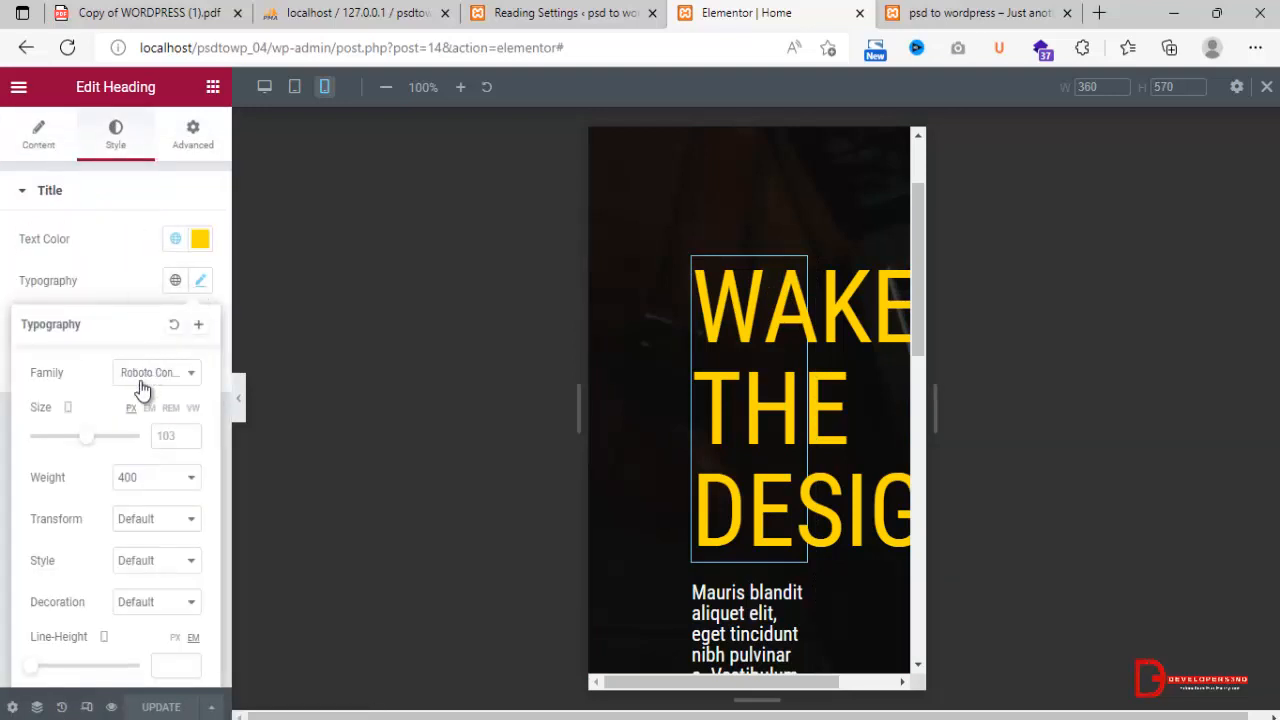
{"action": "left_click_drag", "start_coordinate": [92, 443], "coordinate": [47, 433]}
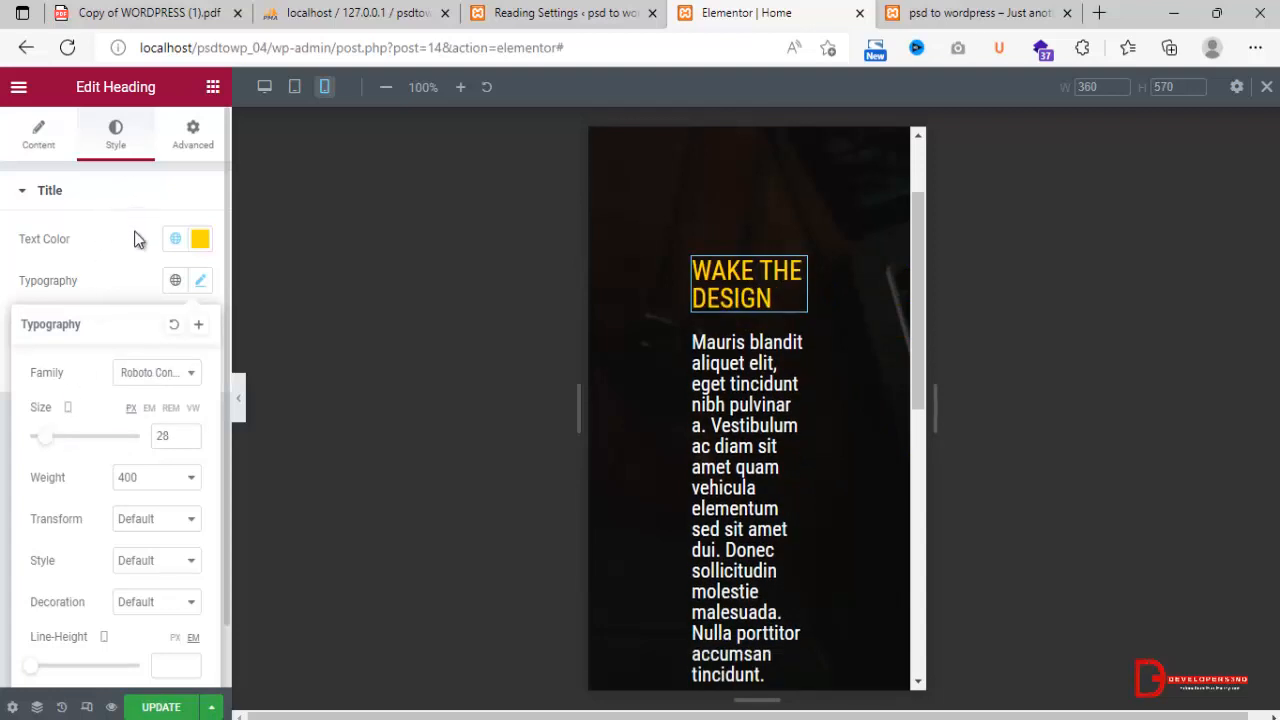
Set the mobile font size of the "Mauris blandit" paragraph below the heading to 12 px.
{"action": "left_click", "coordinate": [193, 133]}
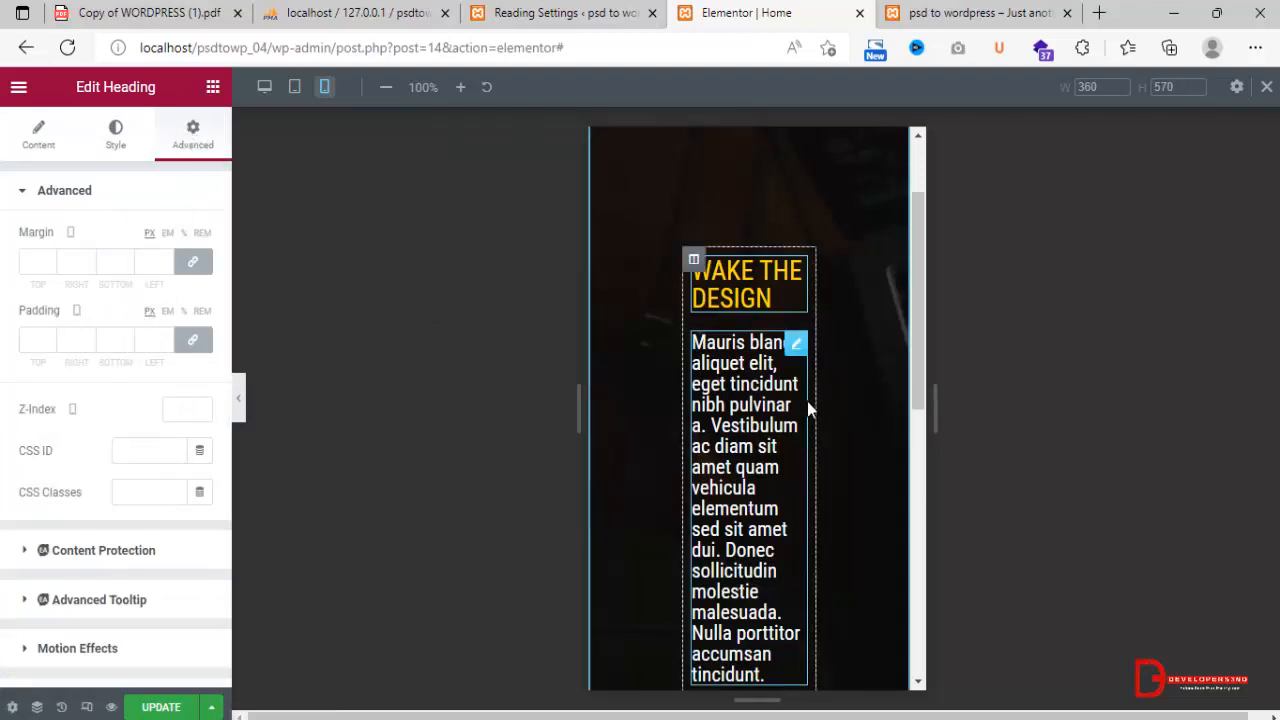
{"action": "left_click", "coordinate": [796, 346]}
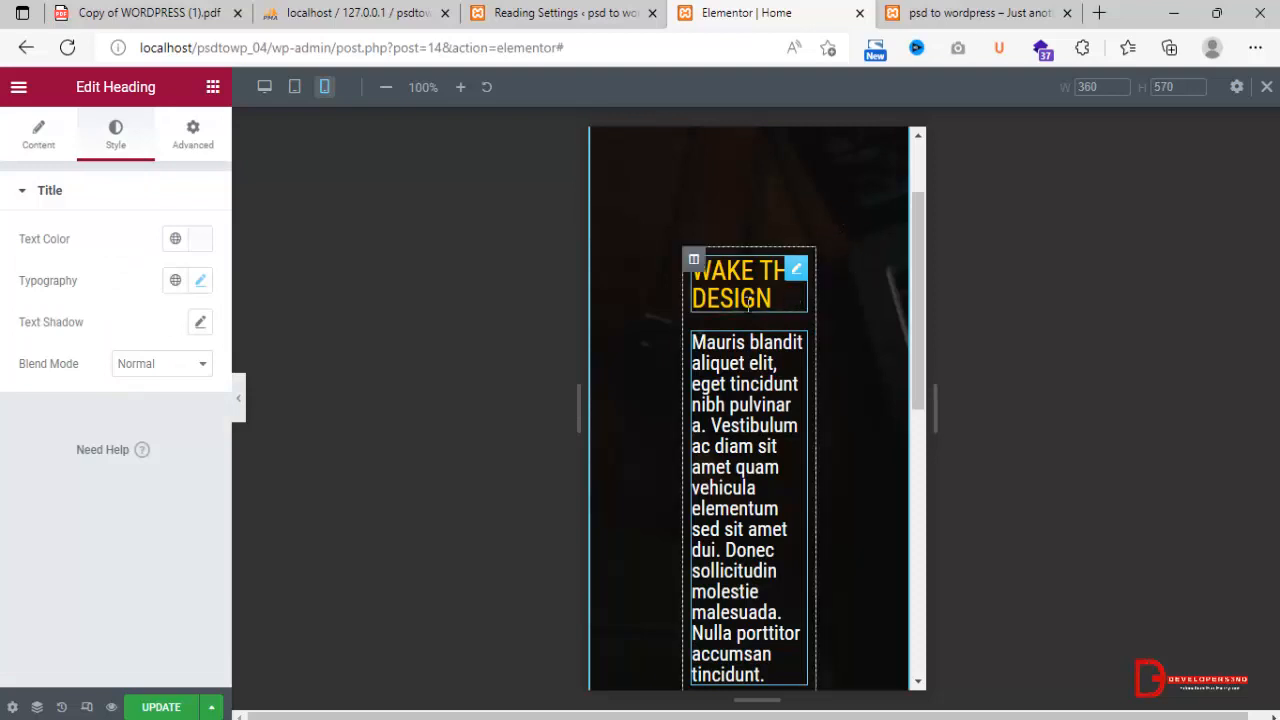
{"action": "left_click", "coordinate": [201, 281]}
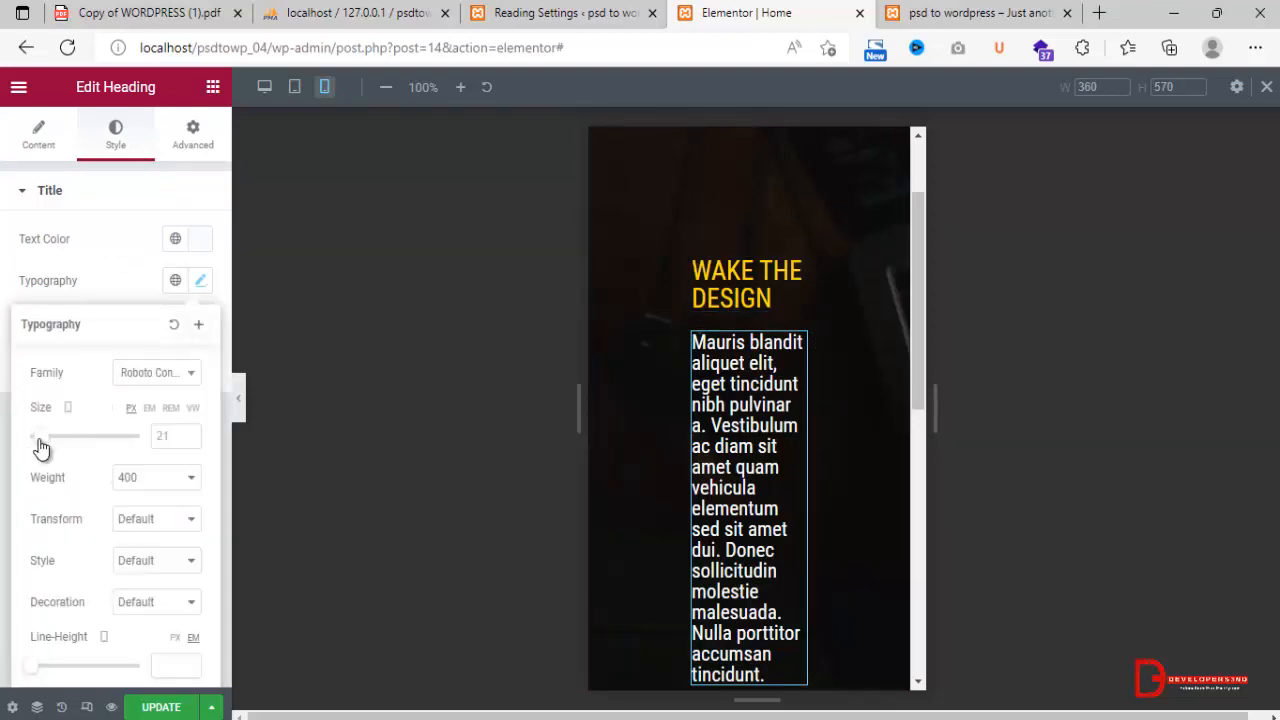
{"action": "left_click_drag", "start_coordinate": [37, 447], "coordinate": [38, 452]}
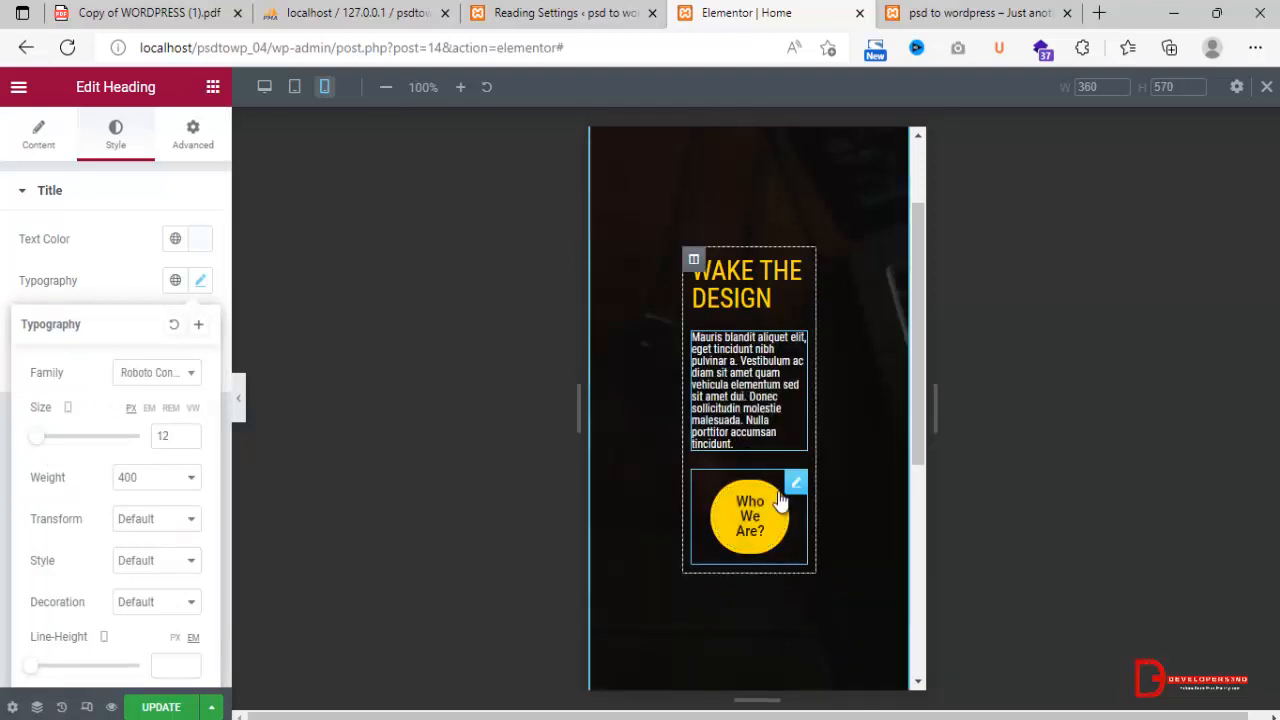
Open the "Who We Are?" button's style settings at its border radius and mobile padding.
{"action": "left_click", "coordinate": [733, 500]}
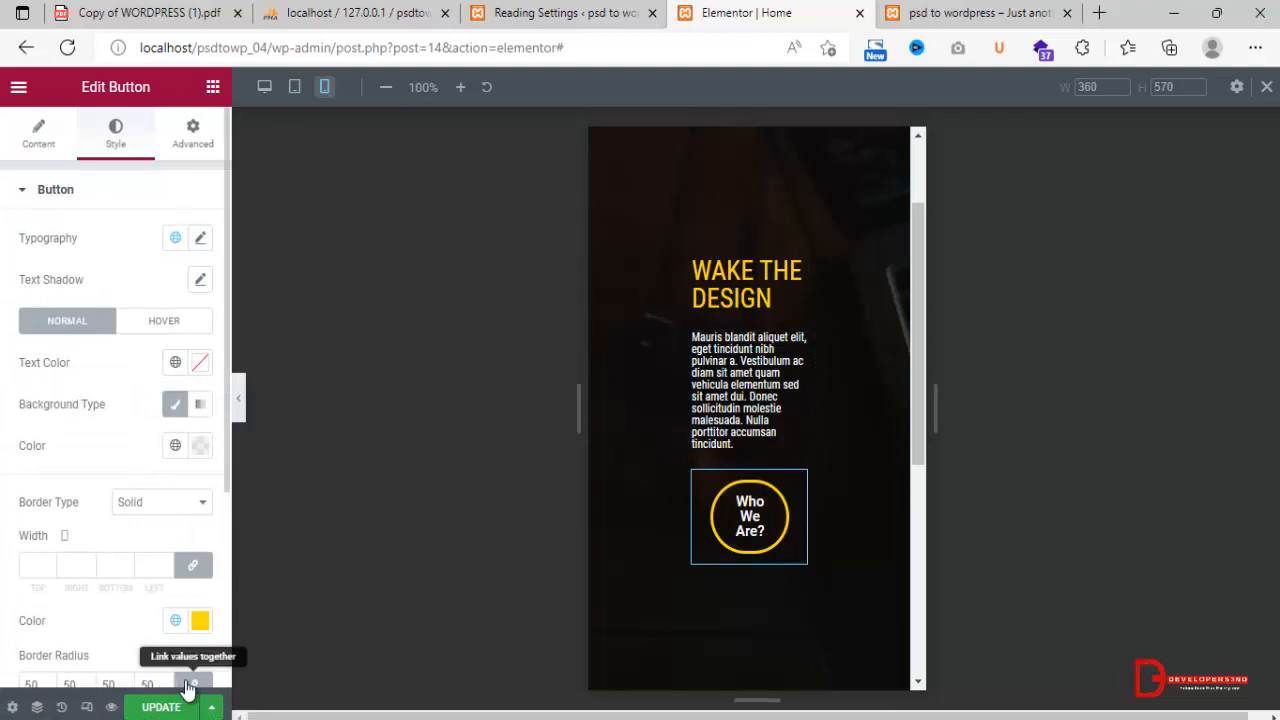
{"action": "left_click", "coordinate": [191, 684]}
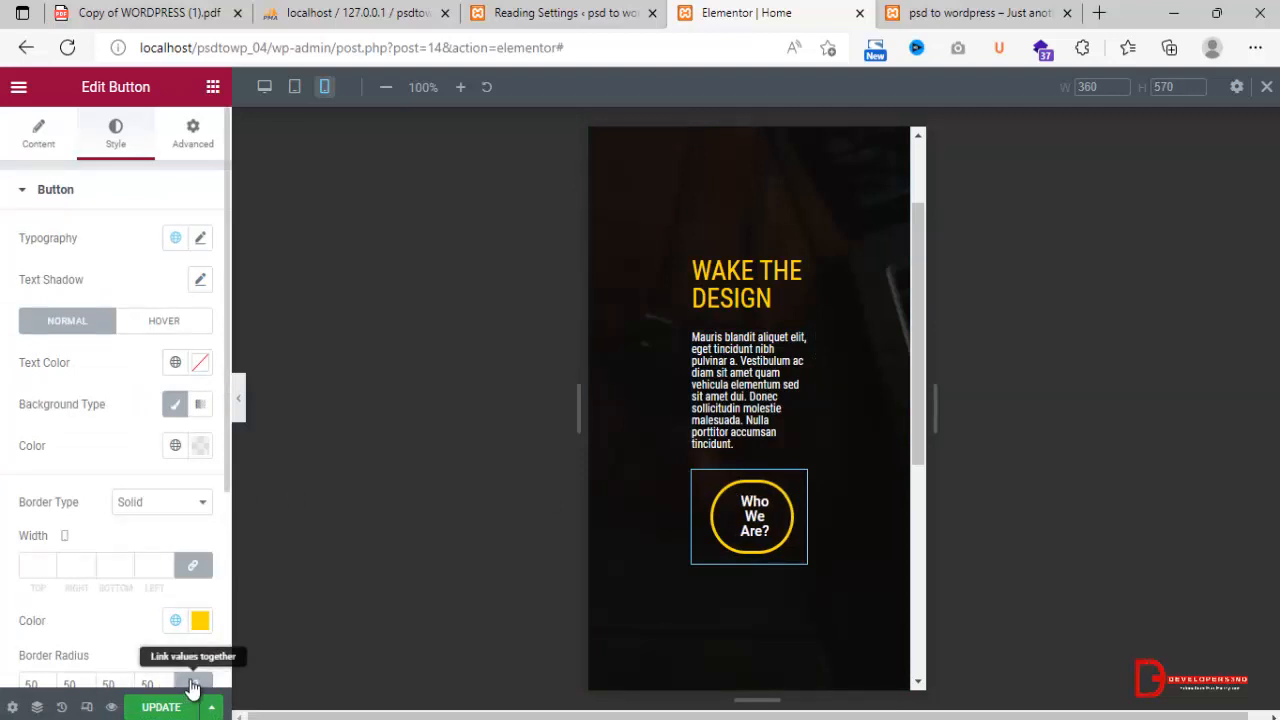
{"action": "scroll", "coordinate": [229, 551], "scroll_direction": "down", "scroll_amount": 3}
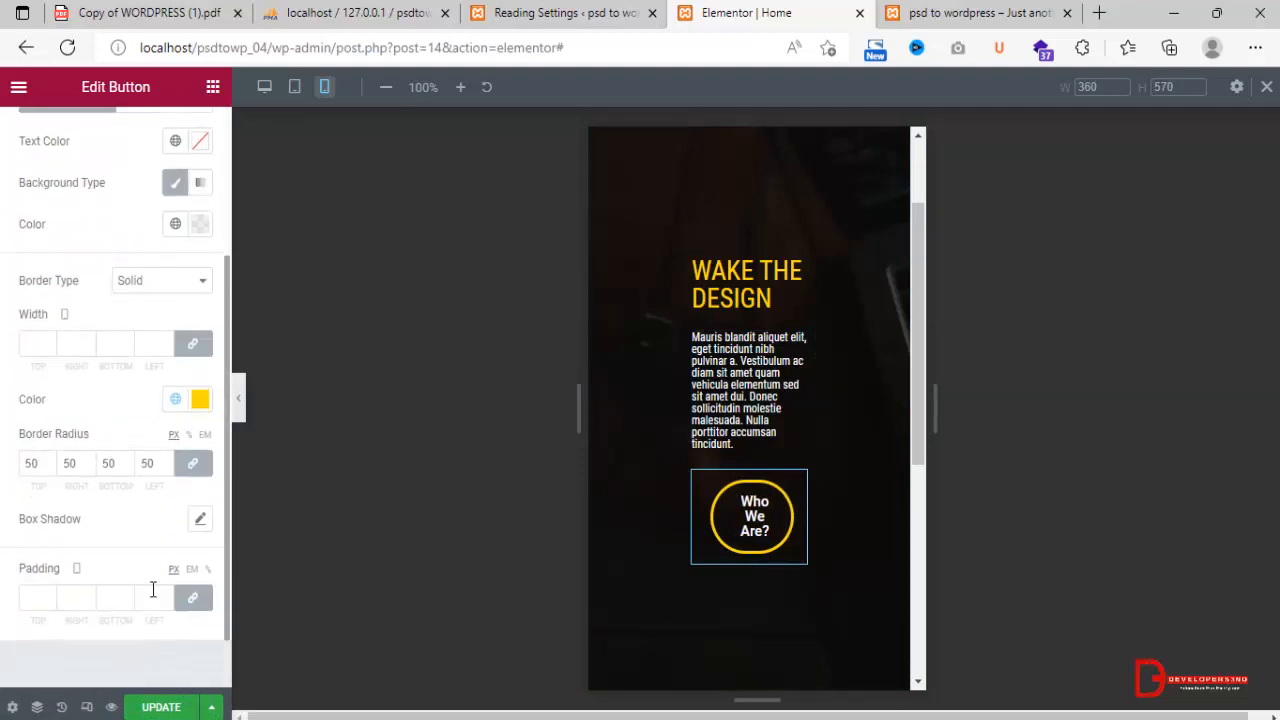
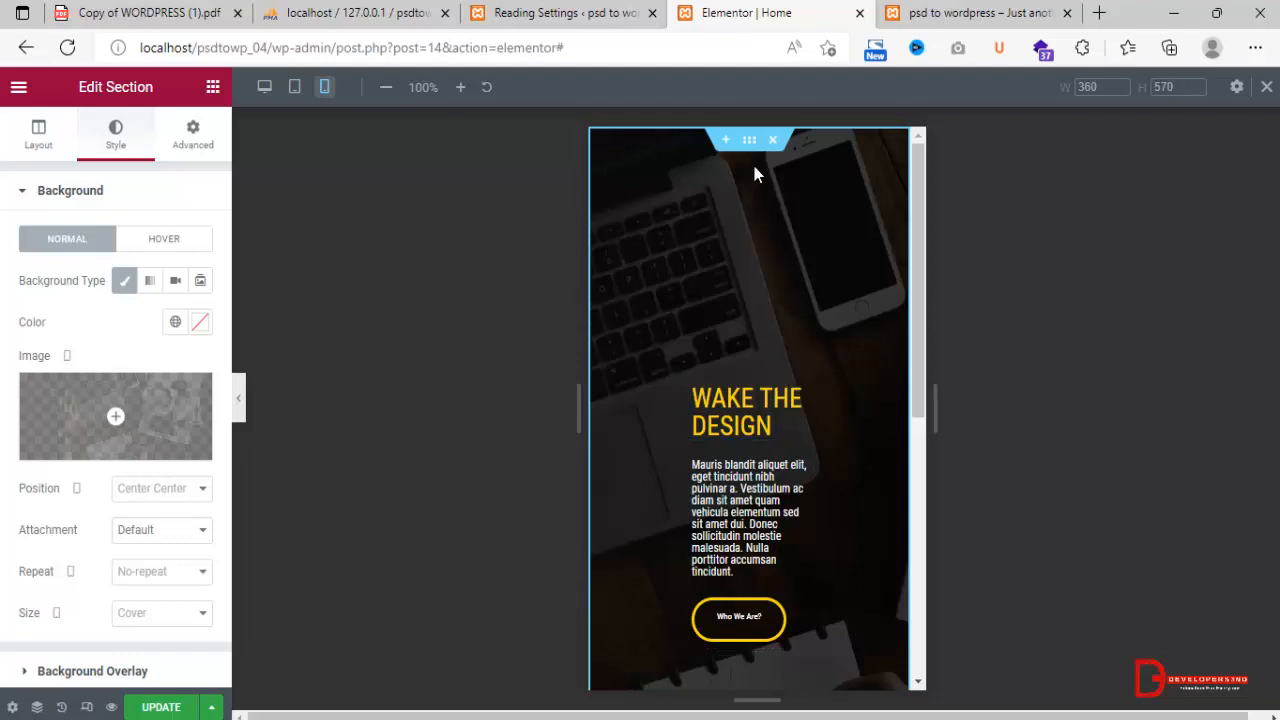
Set the banner section's mobile padding to 50 px top and bottom and 0 on the right and left.
{"action": "left_click", "coordinate": [194, 140]}
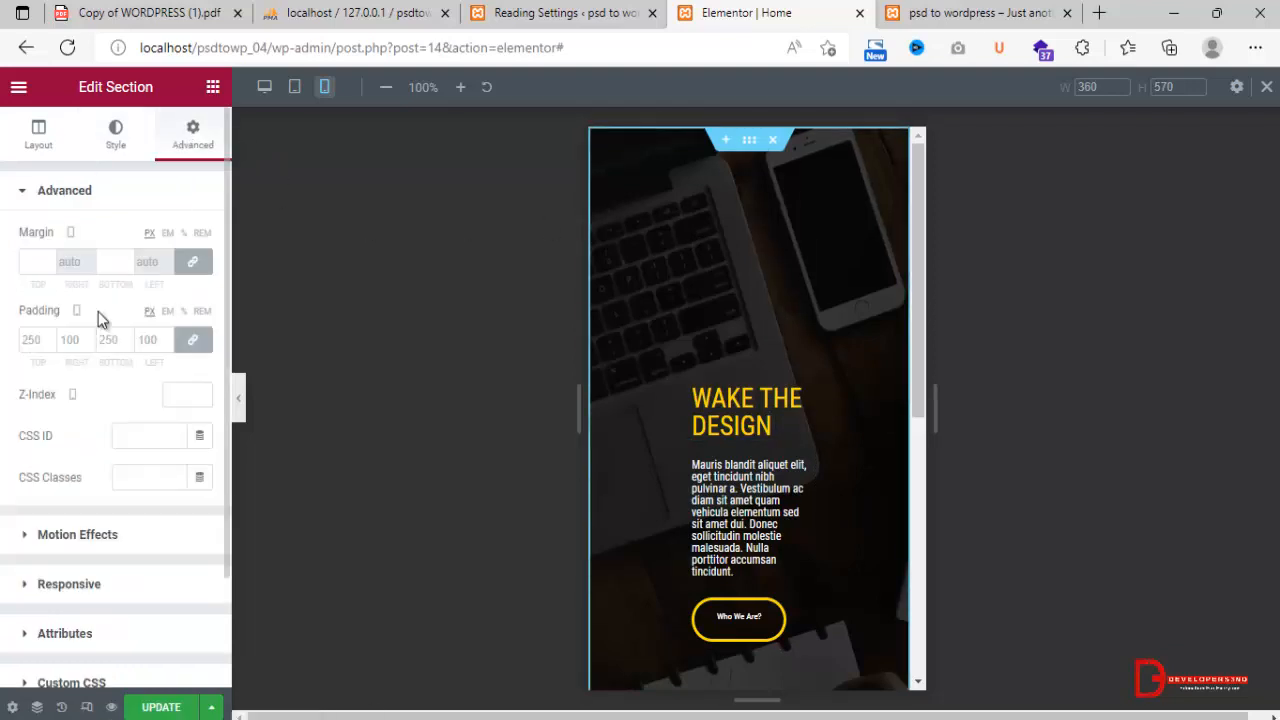
{"action": "left_click", "coordinate": [192, 340]}
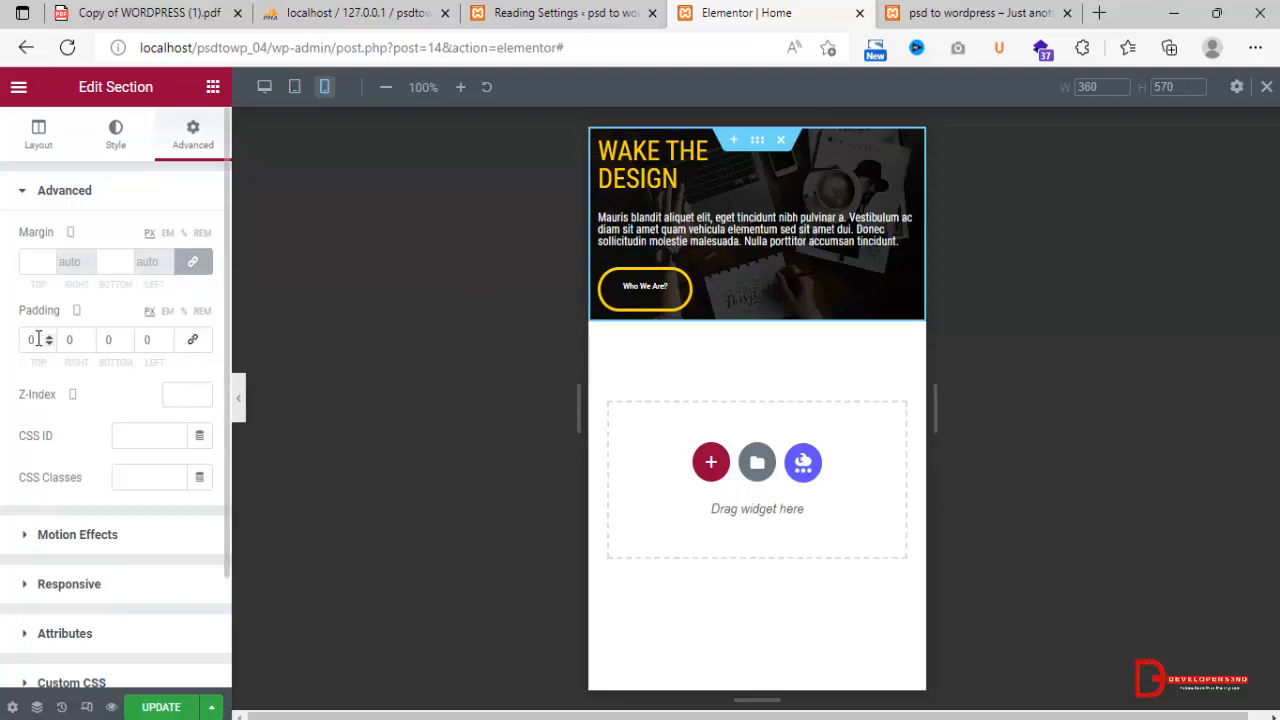
{"action": "left_click_drag", "start_coordinate": [40, 339], "coordinate": [21, 343]}
{"action": "type", "text": "50"}
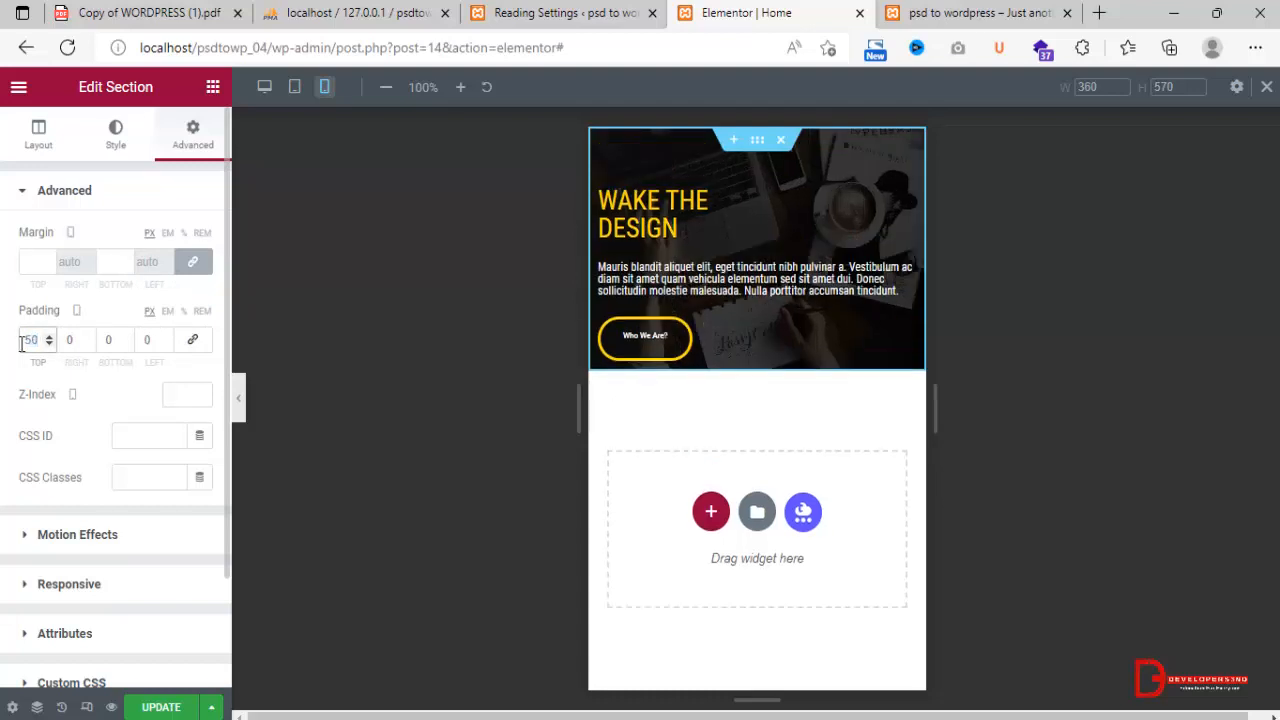
{"action": "left_click_drag", "start_coordinate": [124, 341], "coordinate": [89, 347]}
{"action": "type", "text": "50"}
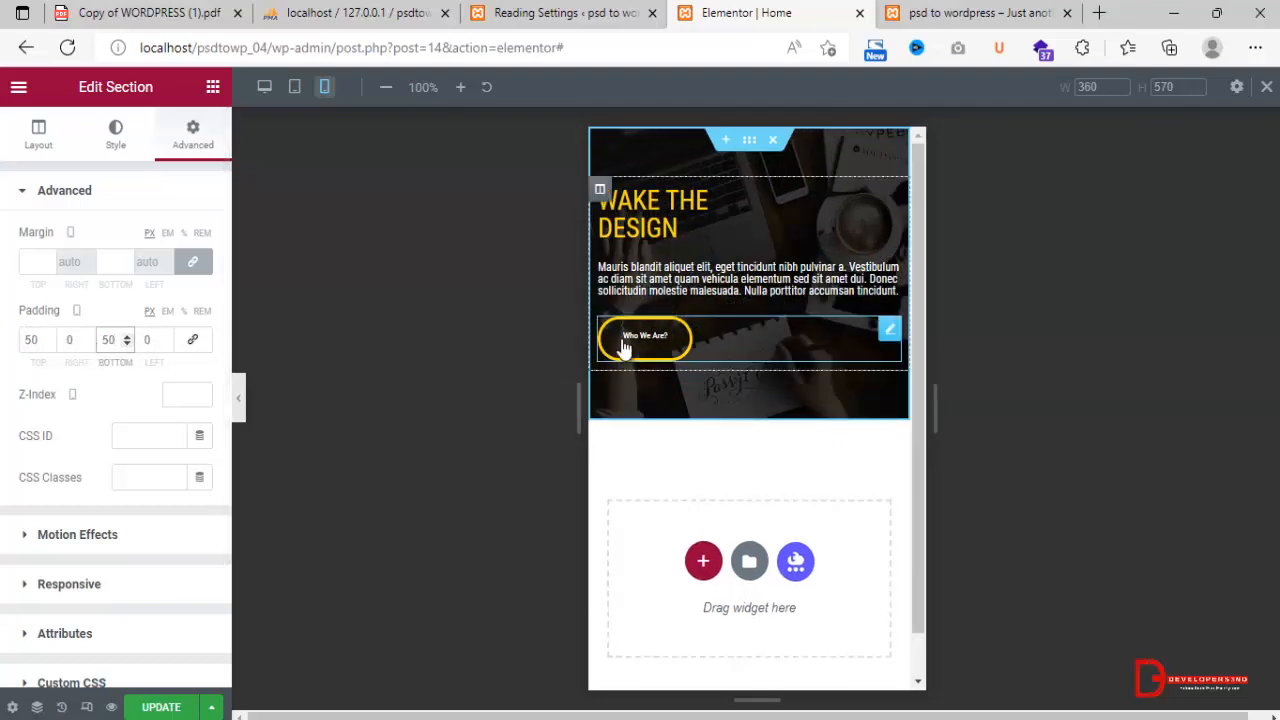
Set the "Who We Are?" button's border radius to 20 px on all corners.
{"action": "left_click", "coordinate": [885, 330]}
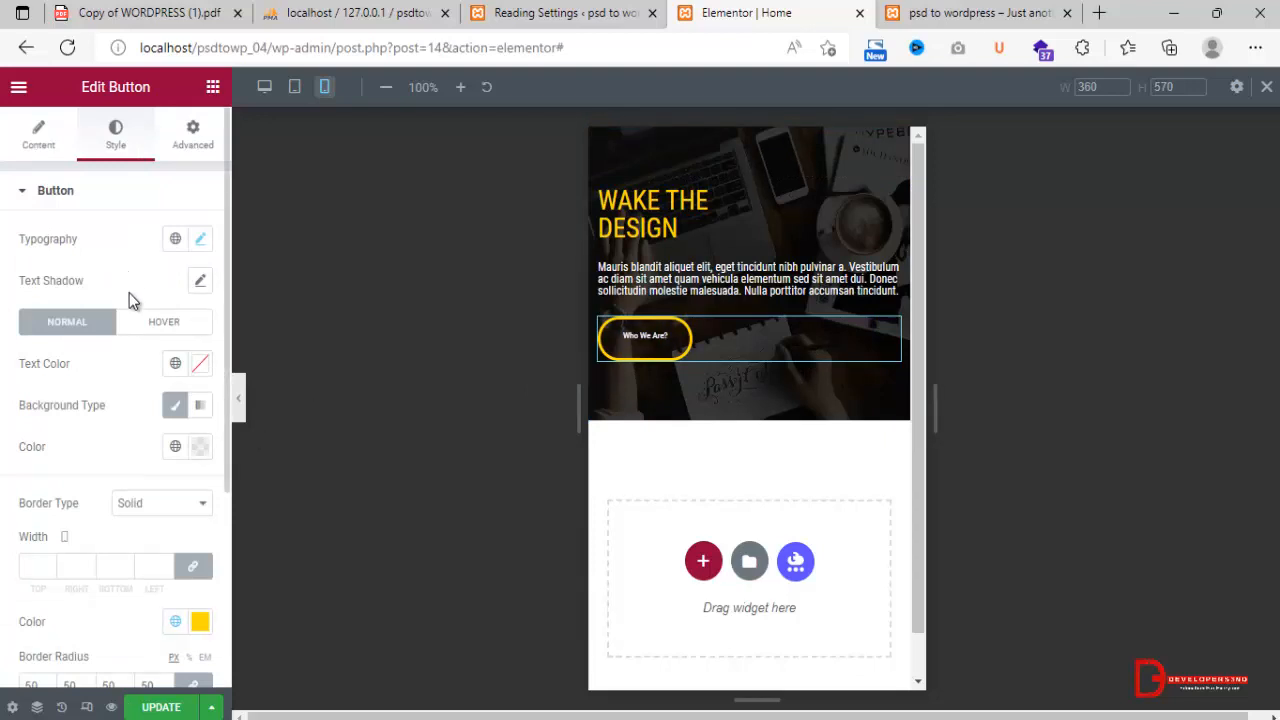
{"action": "left_click", "coordinate": [178, 150]}
{"action": "left_click", "coordinate": [191, 344]}
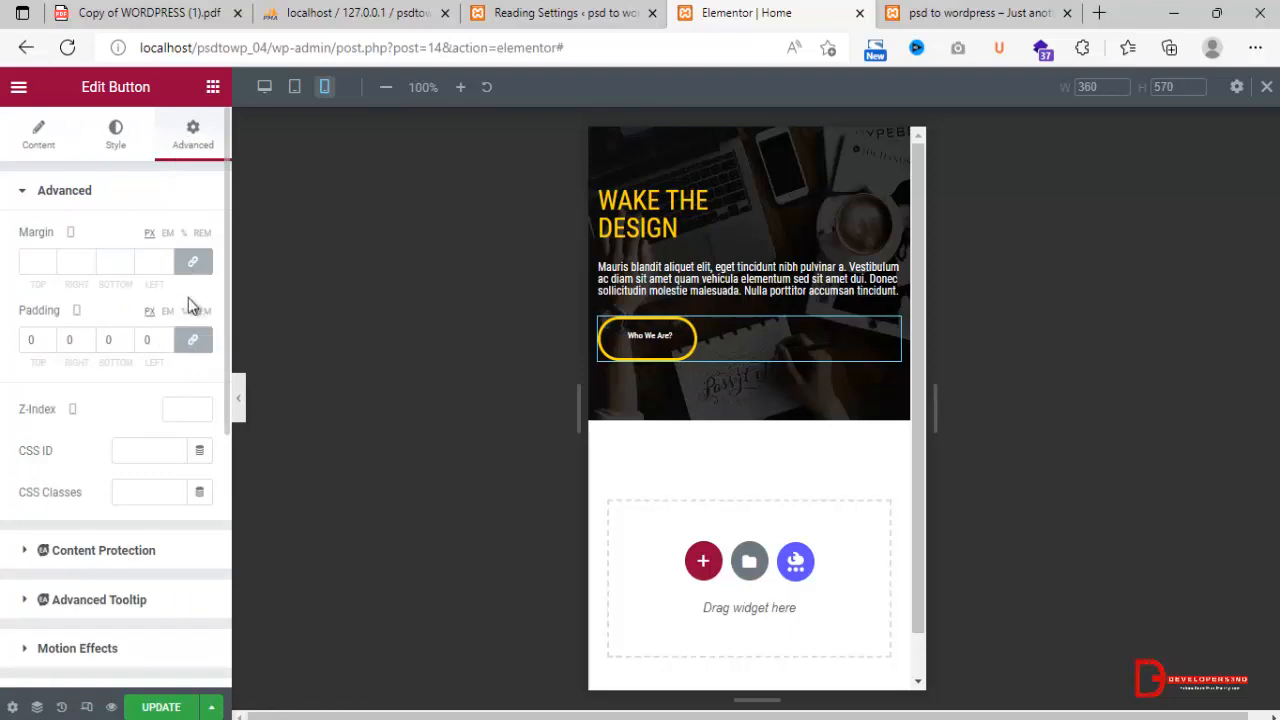
{"action": "left_click", "coordinate": [115, 150]}
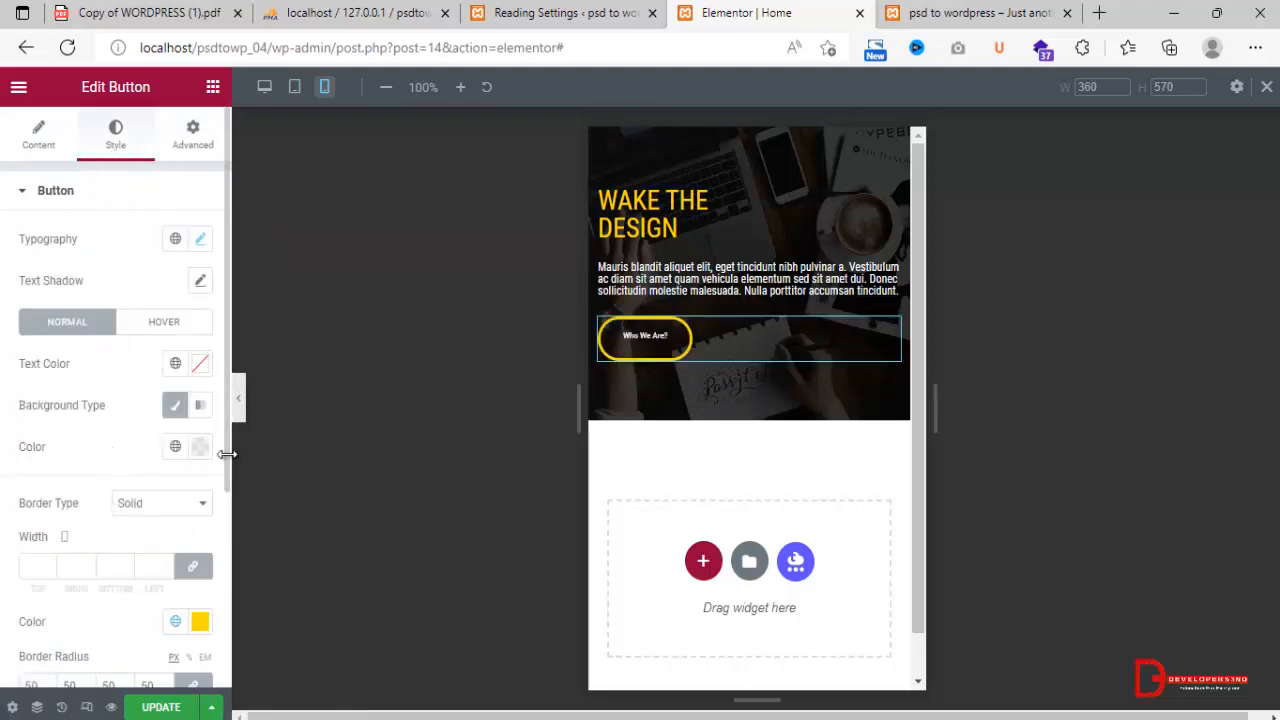
{"action": "scroll", "coordinate": [222, 490], "scroll_direction": "down", "scroll_amount": 3}
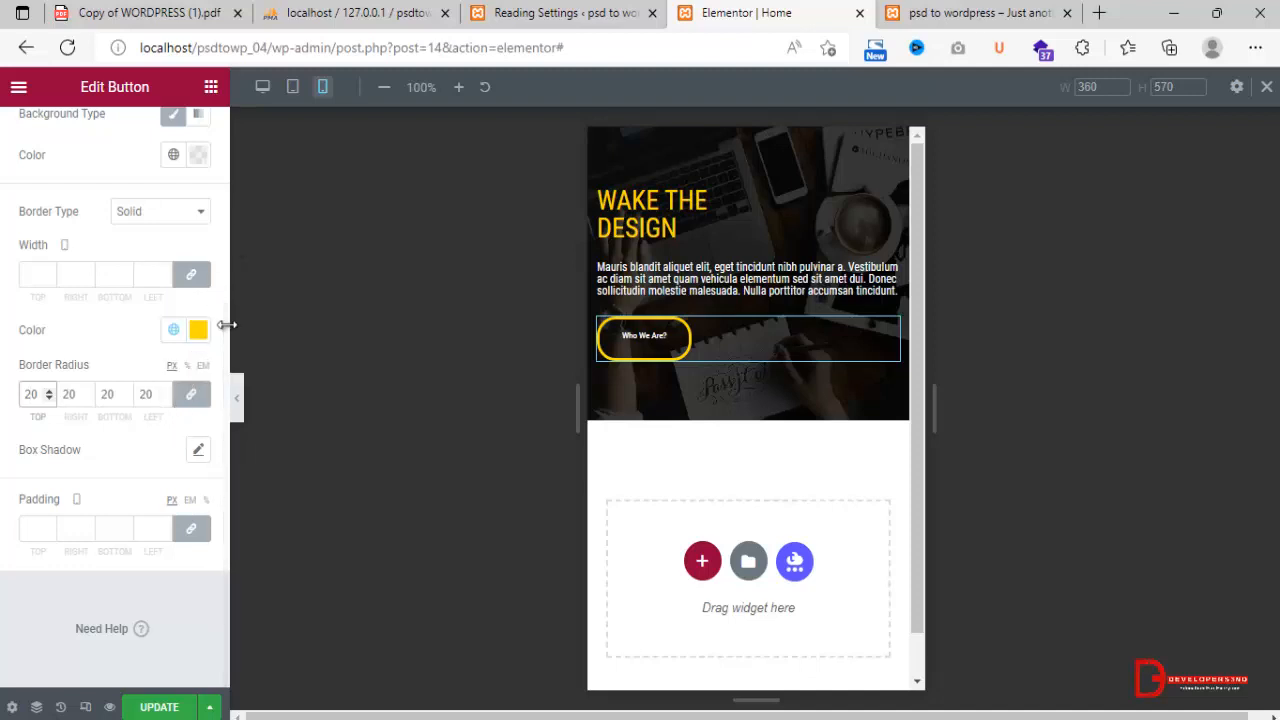
Set the button's typography to Roboto Condensed, weight 300, with a mobile font size of 11 px.
{"action": "left_click_drag", "start_coordinate": [223, 314], "coordinate": [241, 127]}
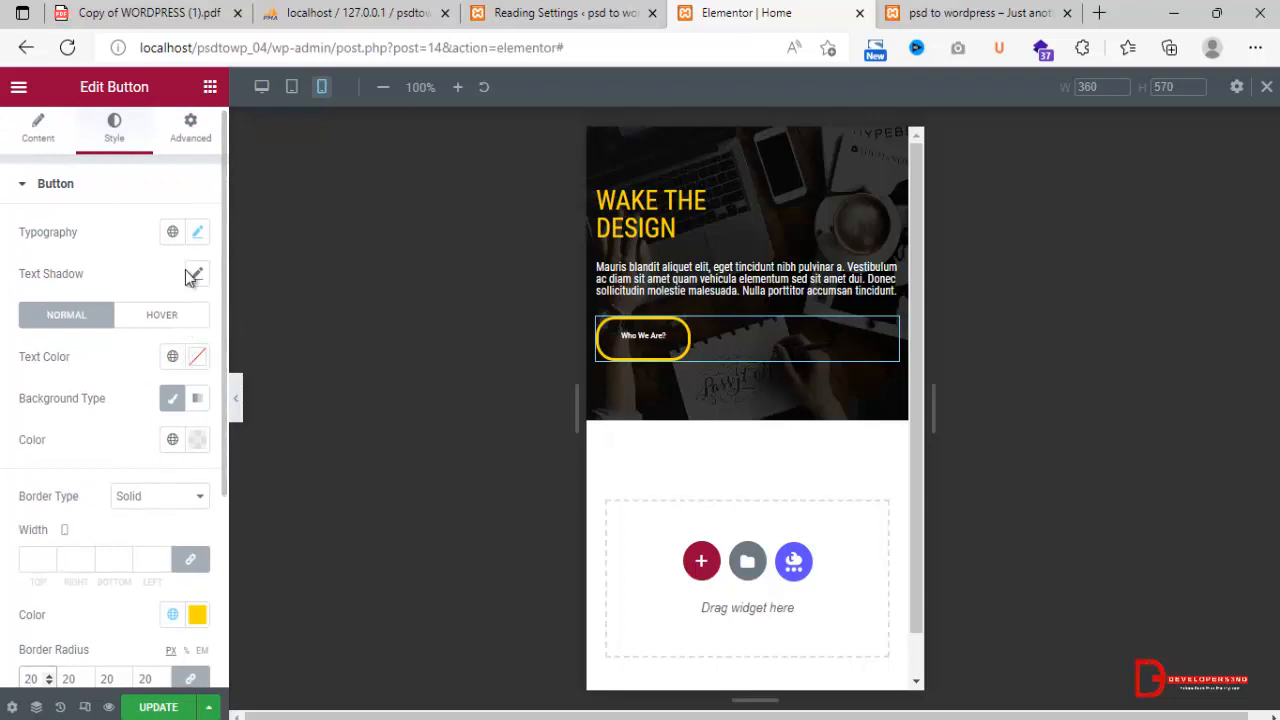
{"action": "left_click", "coordinate": [197, 236]}
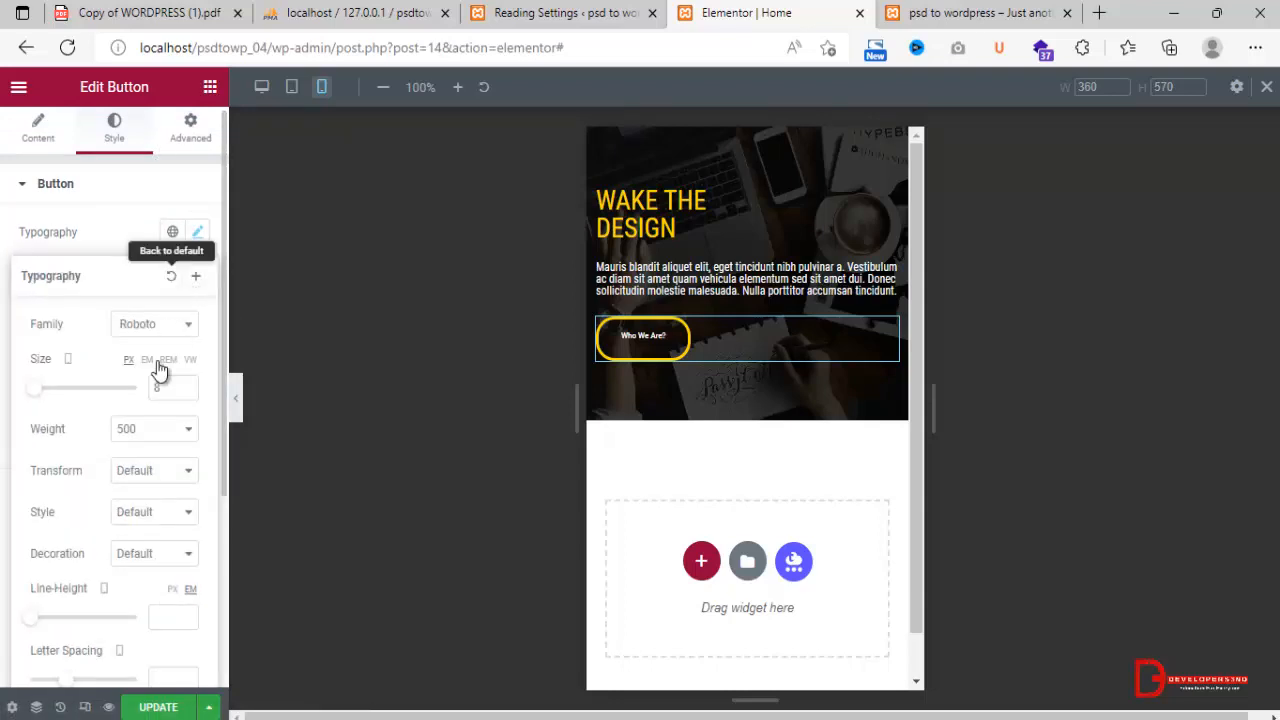
{"action": "left_click", "coordinate": [176, 326]}
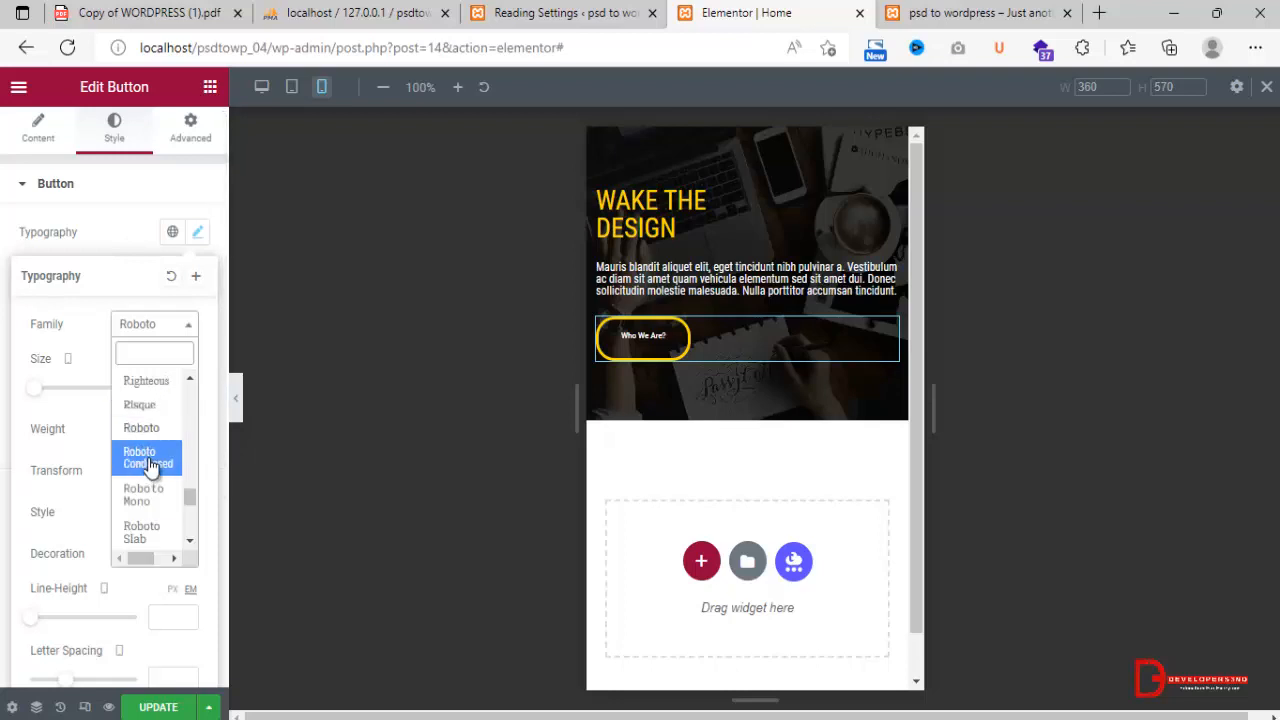
{"action": "left_click", "coordinate": [150, 463]}
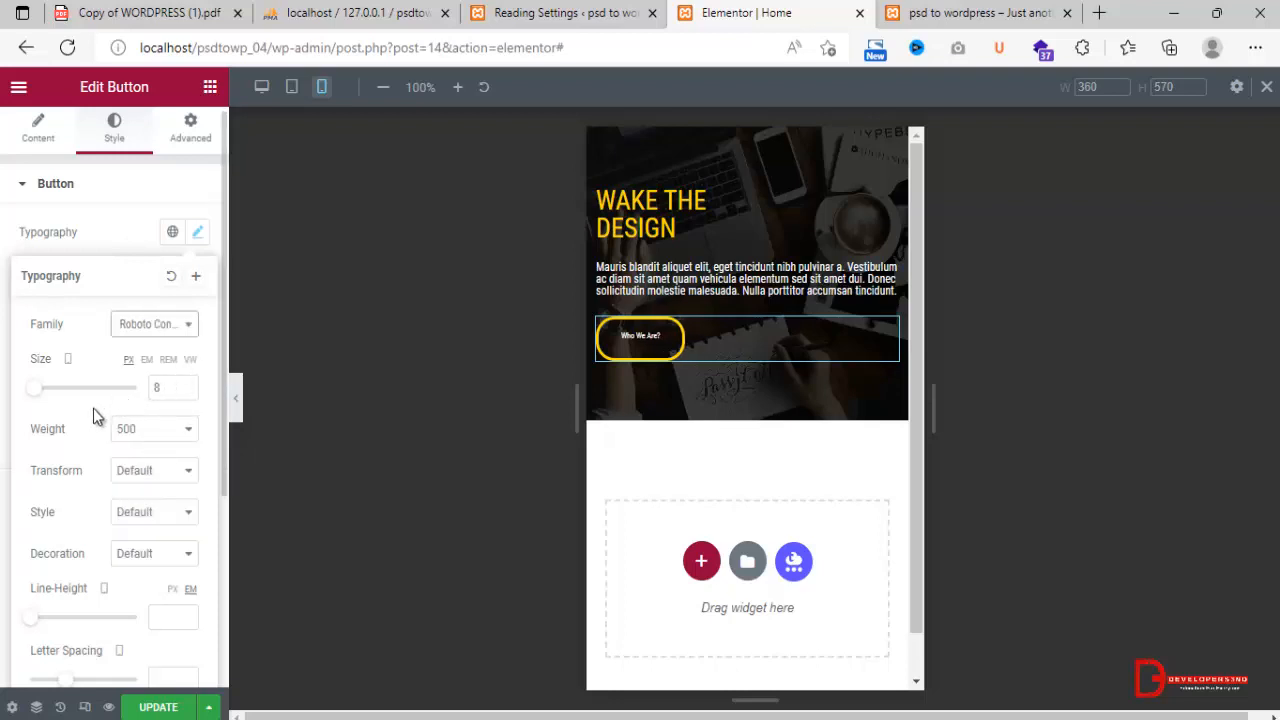
{"action": "left_click", "coordinate": [130, 432]}
{"action": "left_click", "coordinate": [133, 487]}
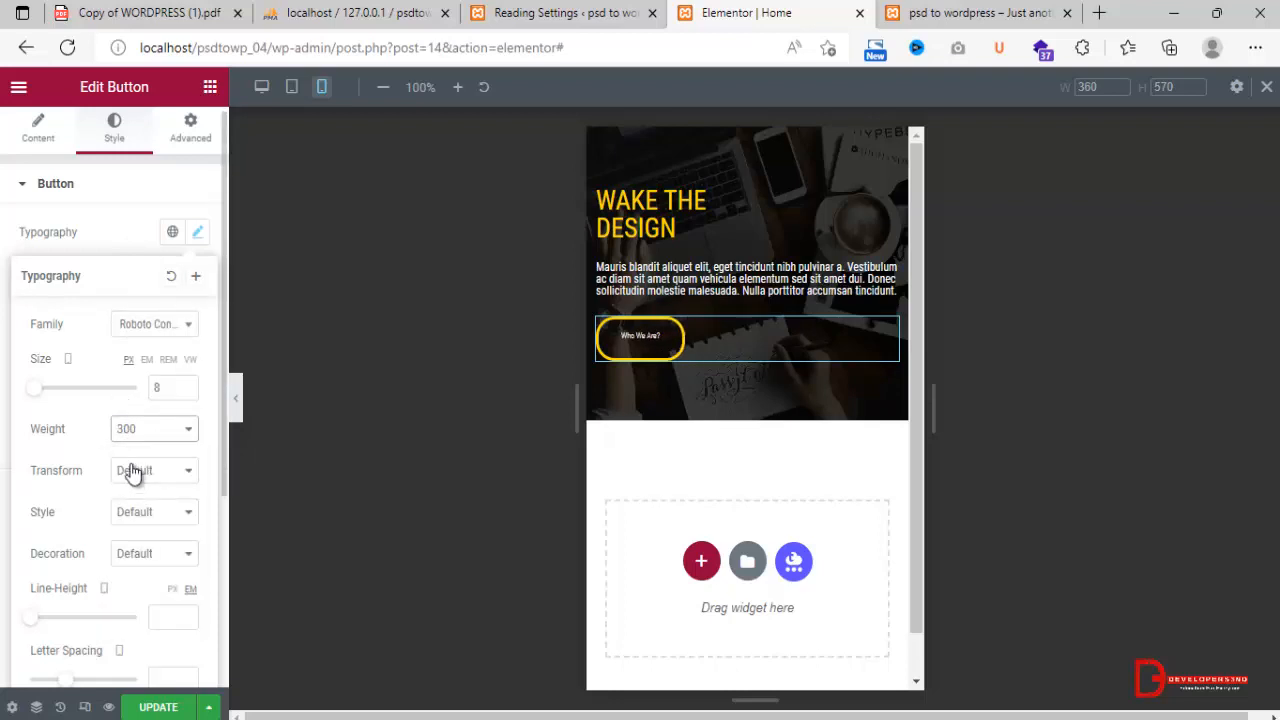
{"action": "left_click_drag", "start_coordinate": [40, 393], "coordinate": [43, 397]}
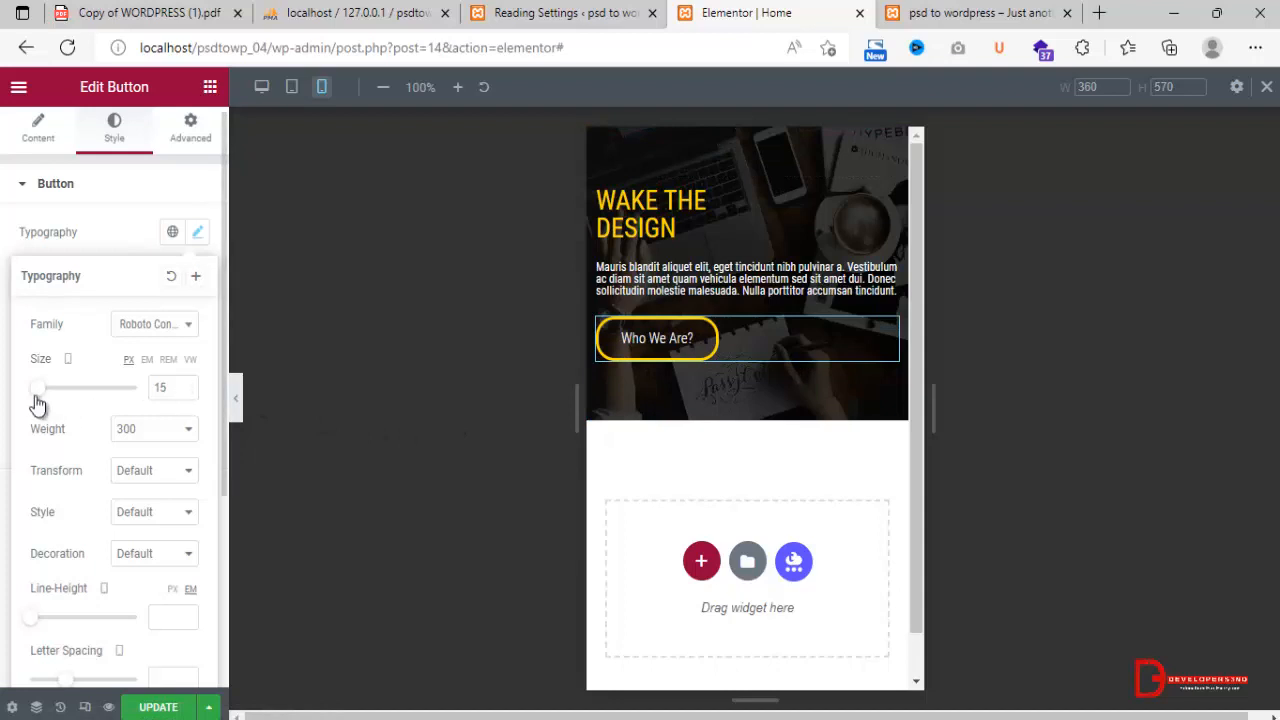
{"action": "left_click_drag", "start_coordinate": [43, 394], "coordinate": [35, 394]}
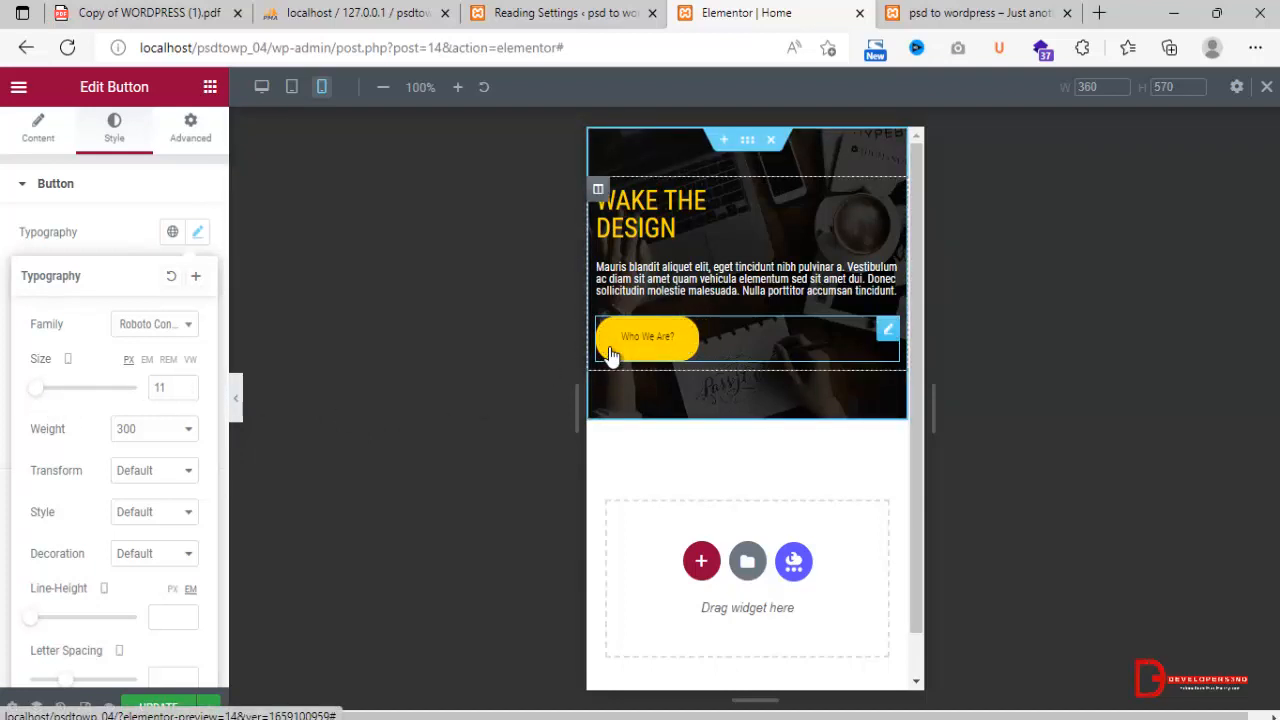
Try font weight 200 on the button text, set it back to 300, and look through the font style and decoration options.
{"action": "left_click", "coordinate": [163, 437]}
{"action": "left_click", "coordinate": [154, 476]}
{"action": "left_click", "coordinate": [162, 435]}
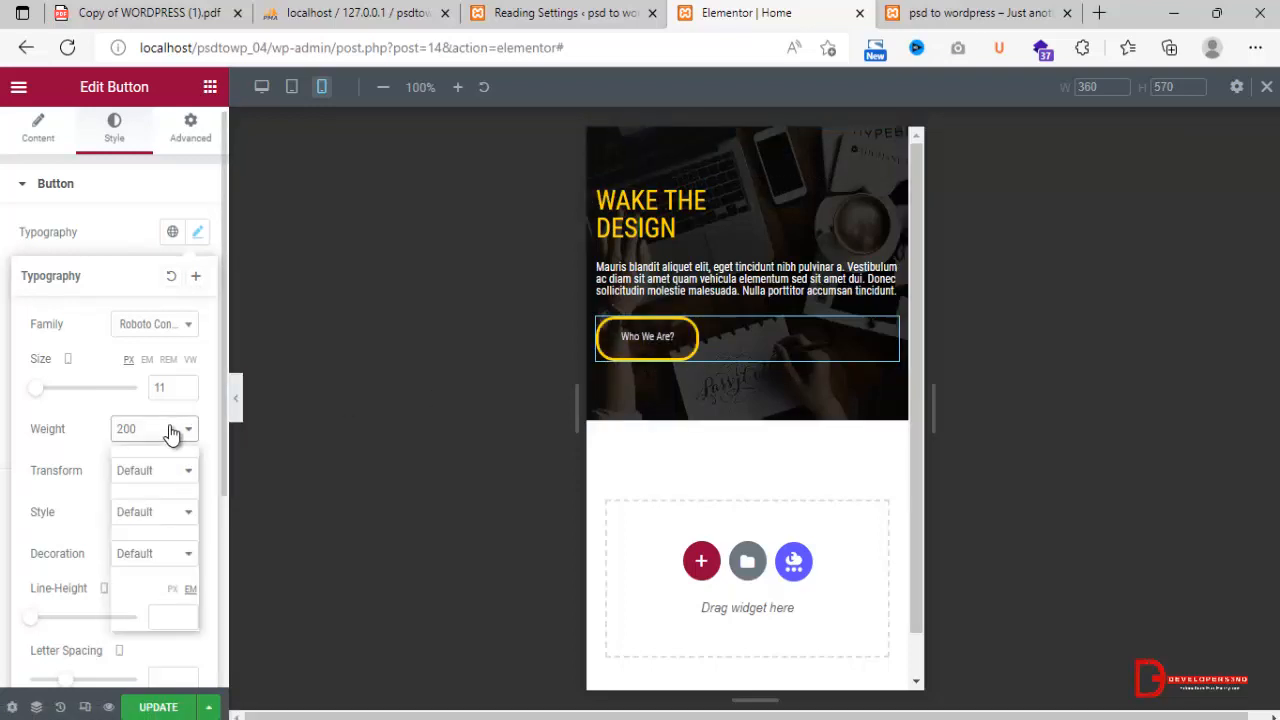
{"action": "left_click", "coordinate": [158, 472]}
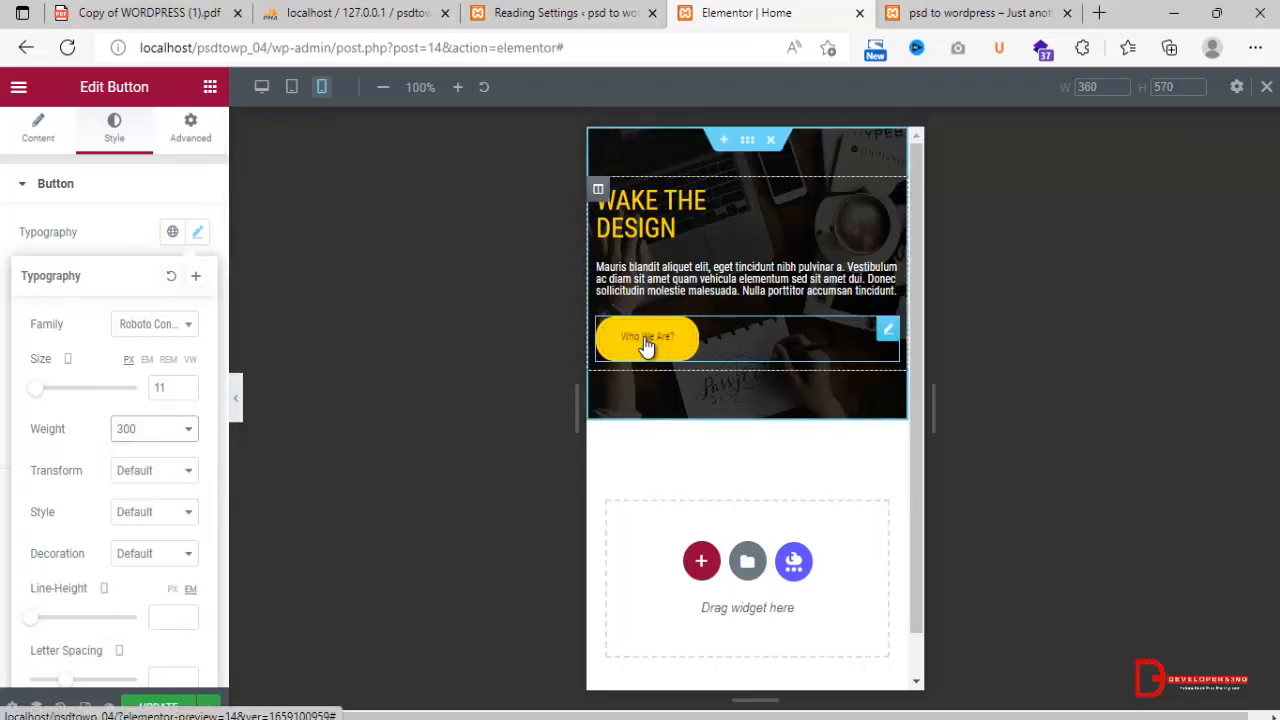
{"action": "left_click", "coordinate": [130, 512]}
{"action": "left_click", "coordinate": [132, 536]}
{"action": "left_click", "coordinate": [132, 552]}
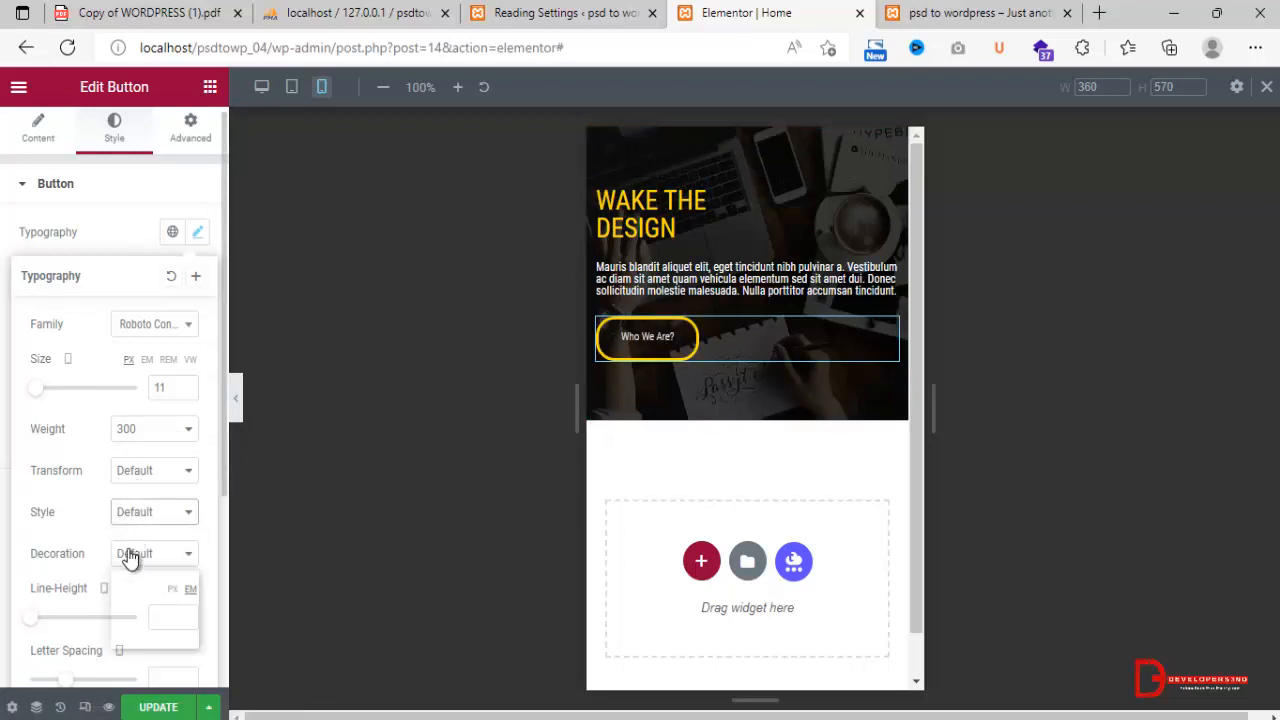
{"action": "left_click", "coordinate": [130, 556]}
{"action": "left_click", "coordinate": [152, 233]}
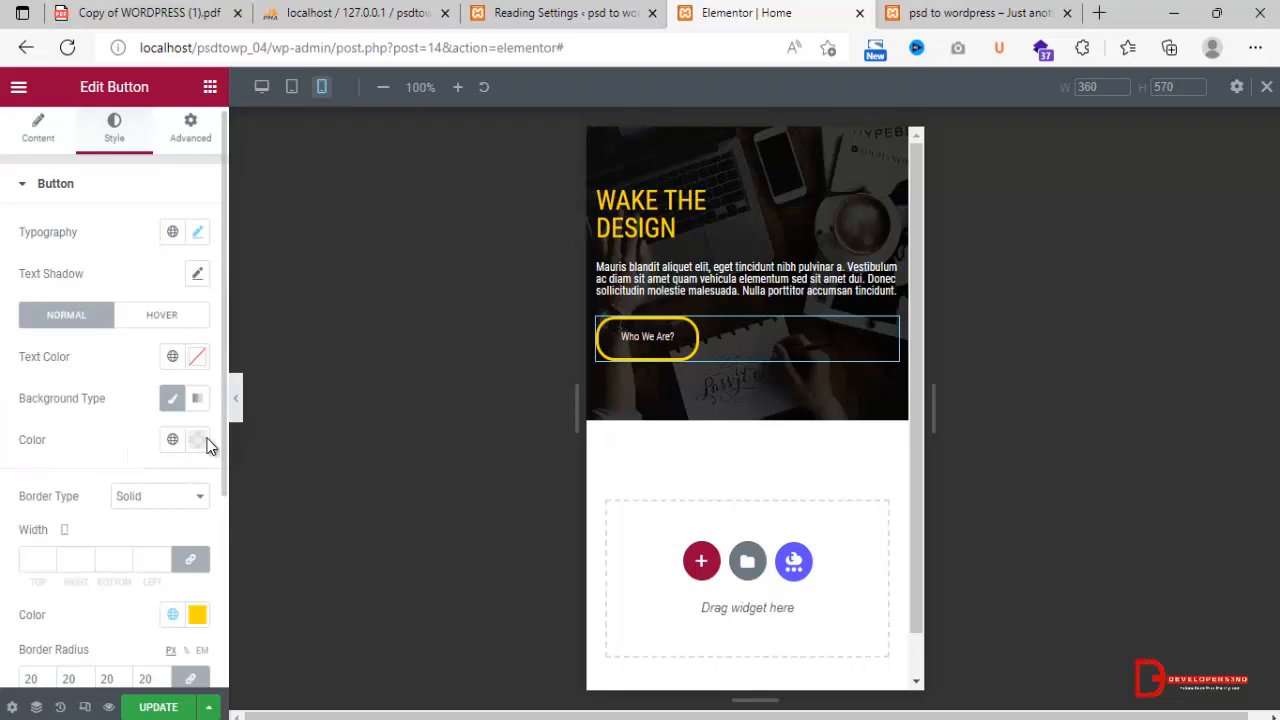
Update the page and open localhost/psdtowp_04/ in an InPrivate browser window.
{"action": "left_click", "coordinate": [152, 707]}
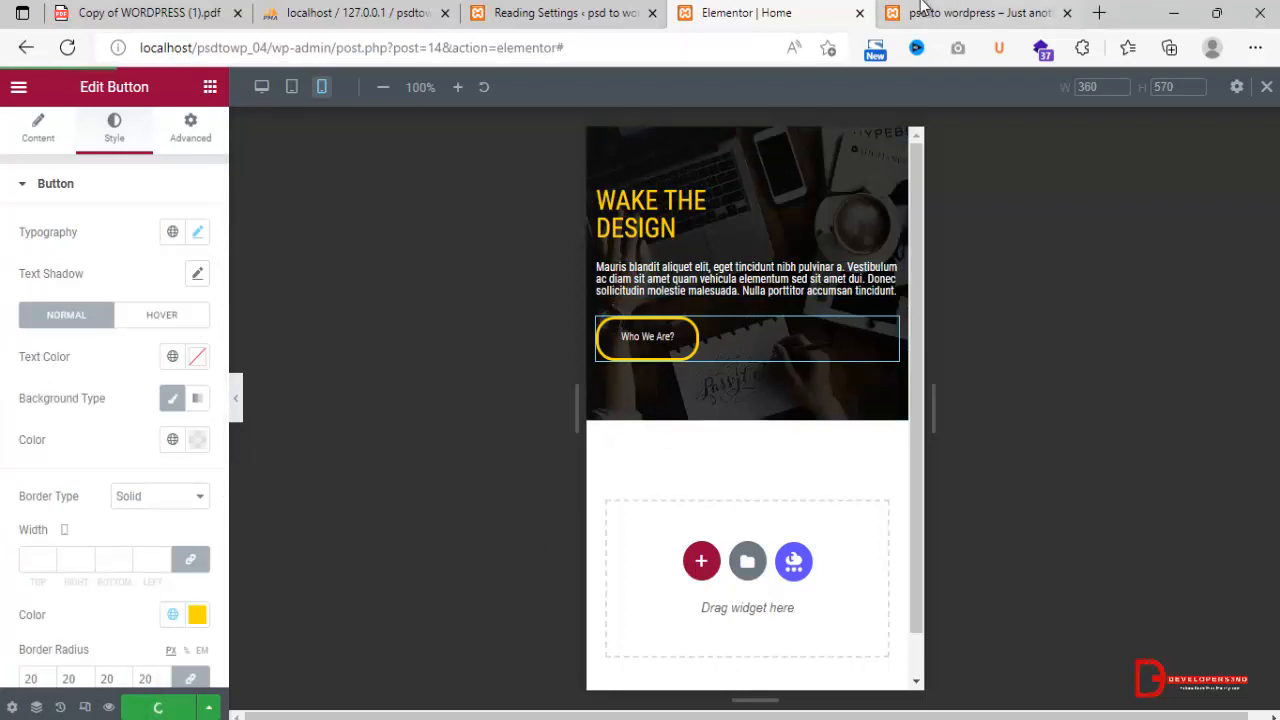
{"action": "left_click", "coordinate": [980, 13]}
{"action": "left_click", "coordinate": [697, 47]}
{"action": "key", "text": "ctrl+c"}
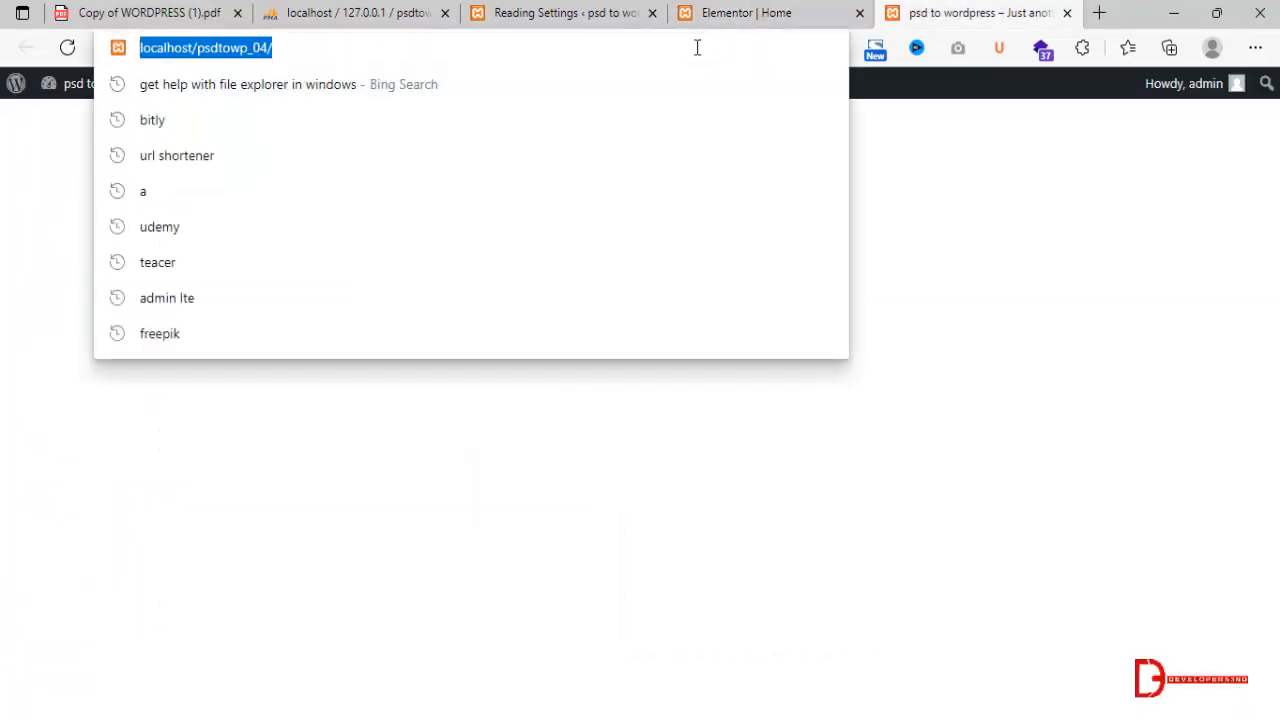
{"action": "left_click", "coordinate": [1255, 47]}
{"action": "left_click", "coordinate": [1122, 92]}
{"action": "key", "text": "ctrl+v"}
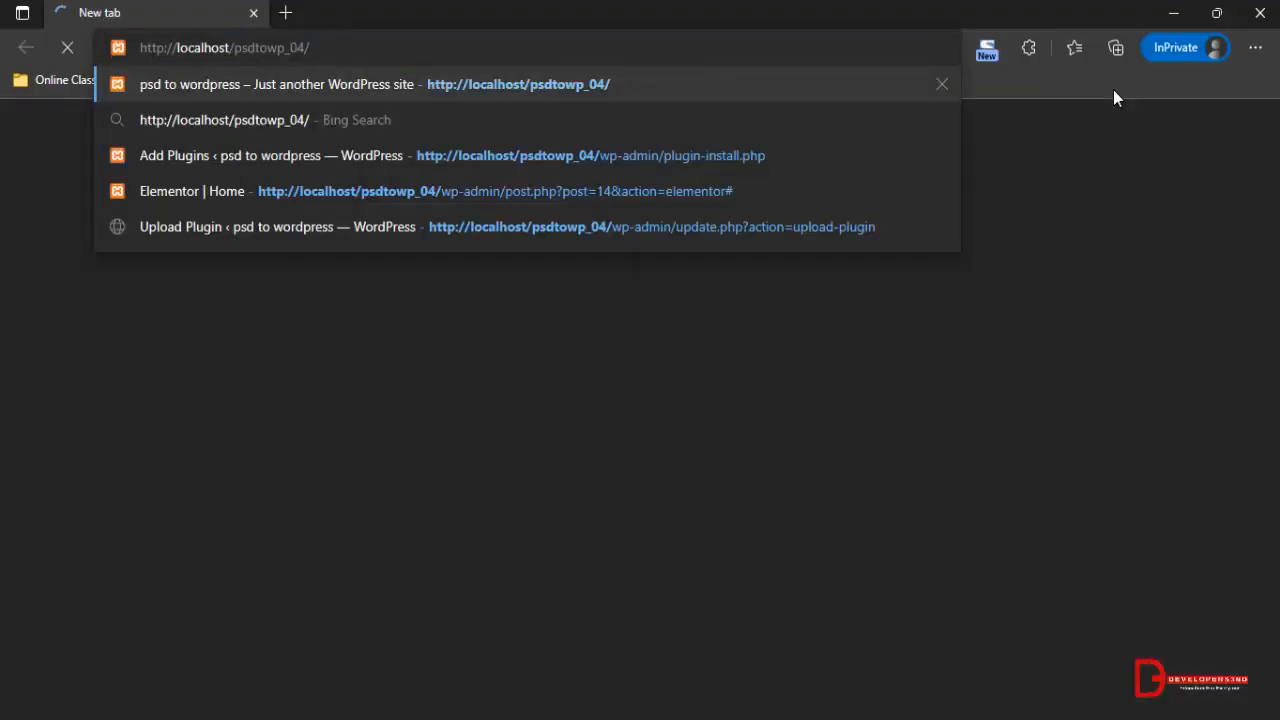
{"action": "key", "text": "Return"}
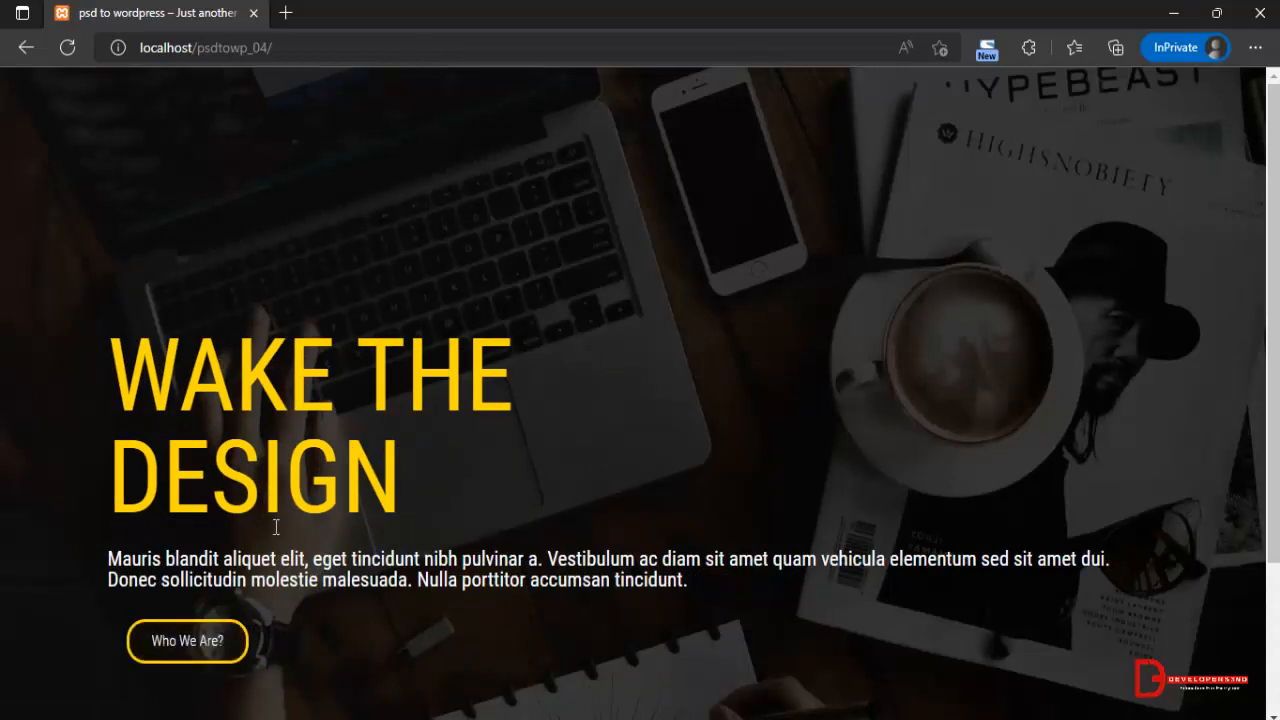
Inspect the live banner with the browser's responsive device view, widening the viewport to 1261 px, and check the button on the full page.
{"action": "right_click", "coordinate": [616, 268]}
{"action": "left_click", "coordinate": [684, 710]}
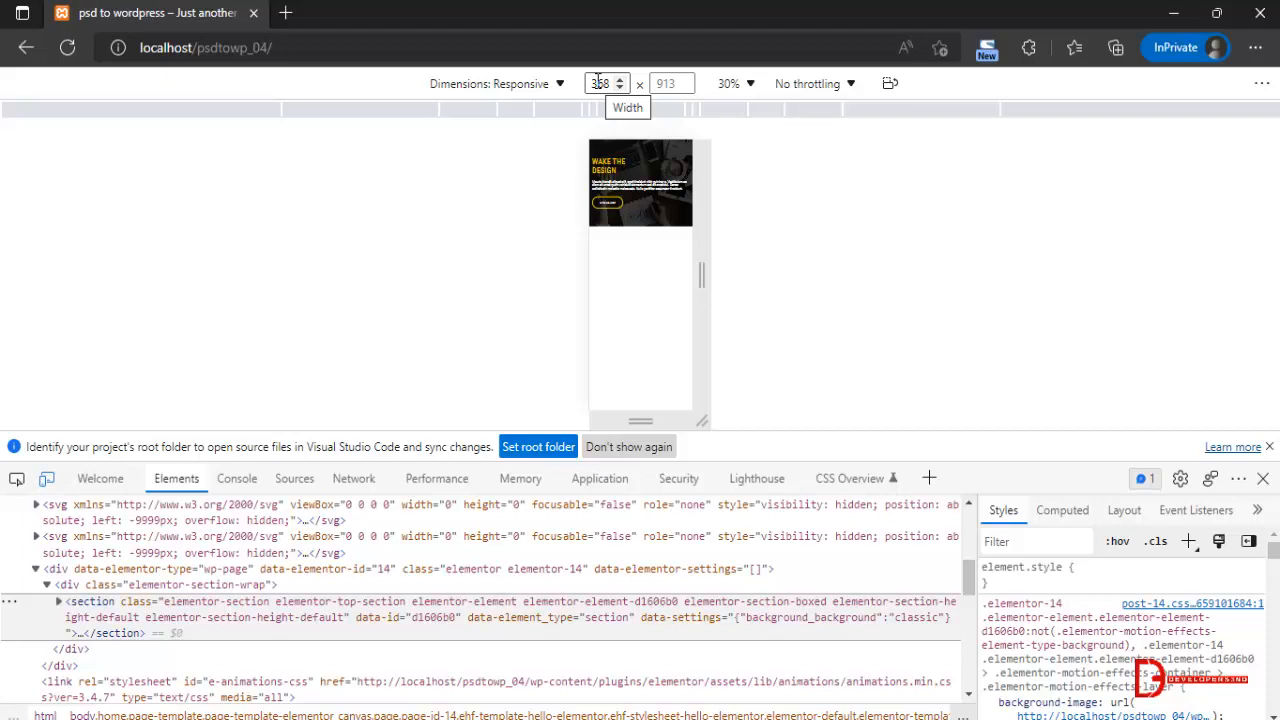
{"action": "left_click", "coordinate": [551, 83]}
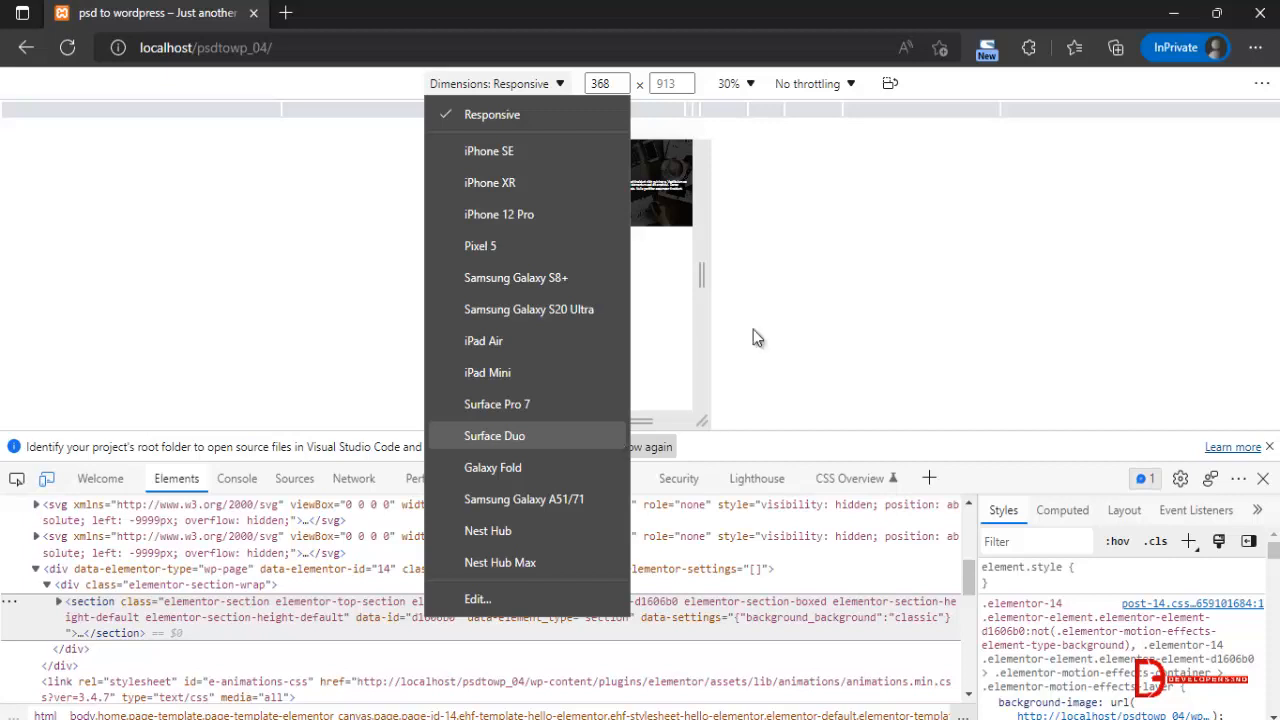
{"action": "left_click", "coordinate": [930, 184]}
{"action": "left_click_drag", "start_coordinate": [706, 265], "coordinate": [832, 318]}
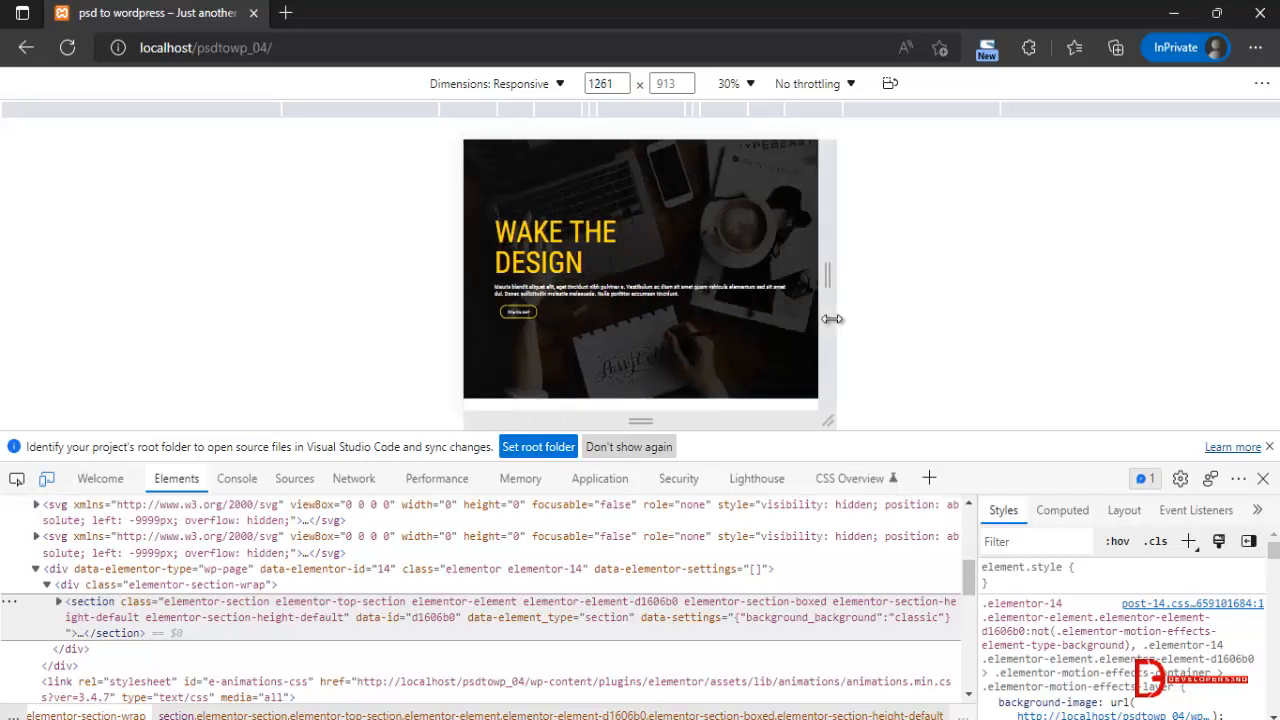
{"action": "left_click", "coordinate": [1263, 479]}
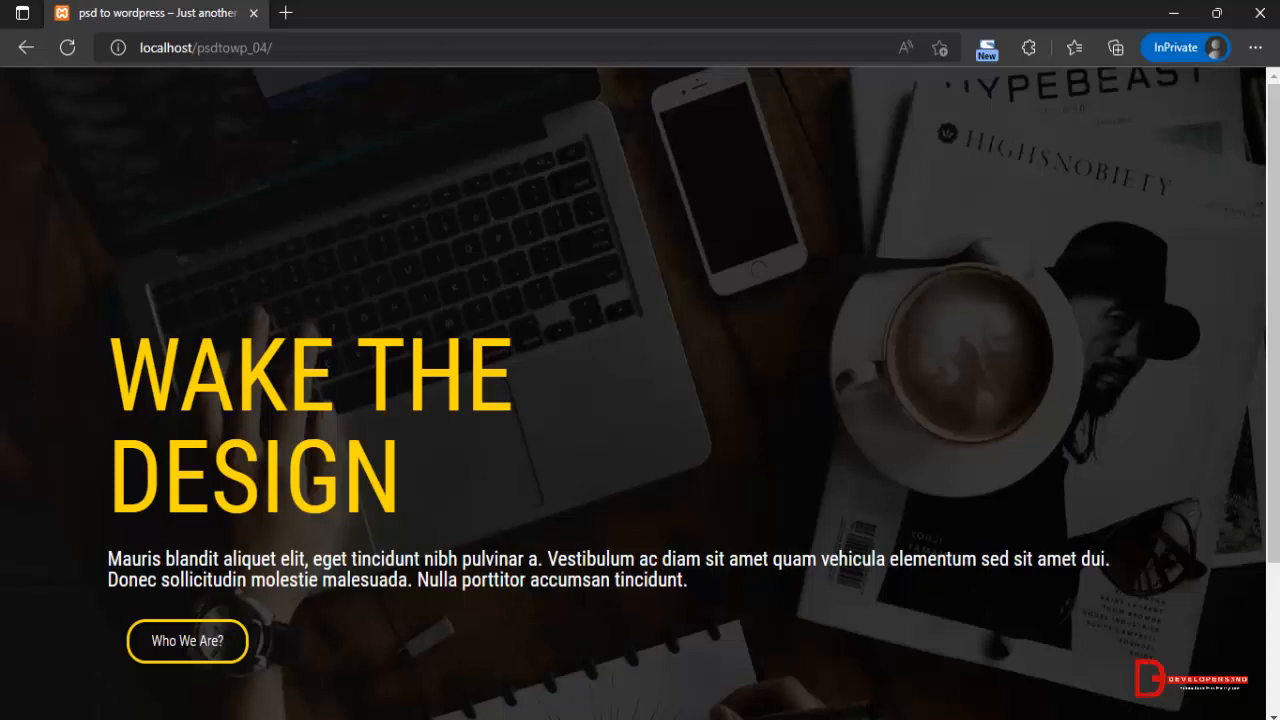
{"action": "left_click", "coordinate": [165, 640]}
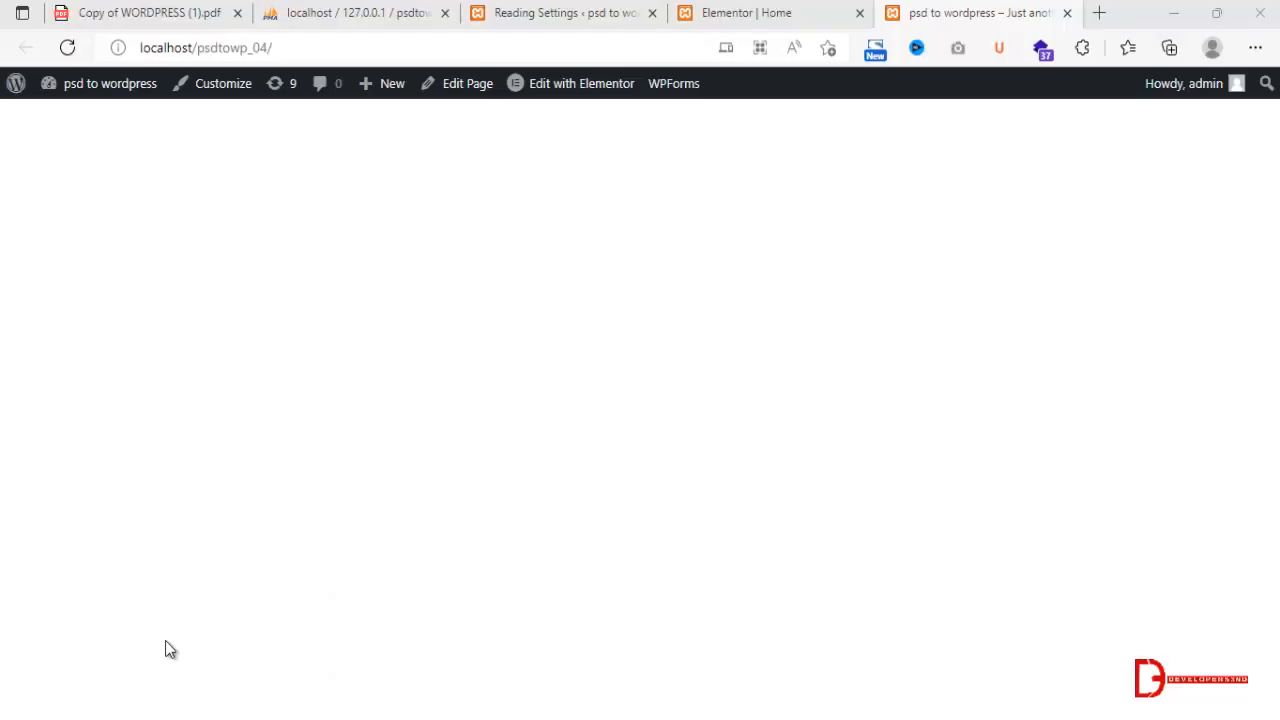
Return to the Elementor editor and add a single-column section below the banner.
{"action": "left_click", "coordinate": [766, 12]}
{"action": "scroll", "coordinate": [759, 341], "scroll_direction": "down", "scroll_amount": 1}
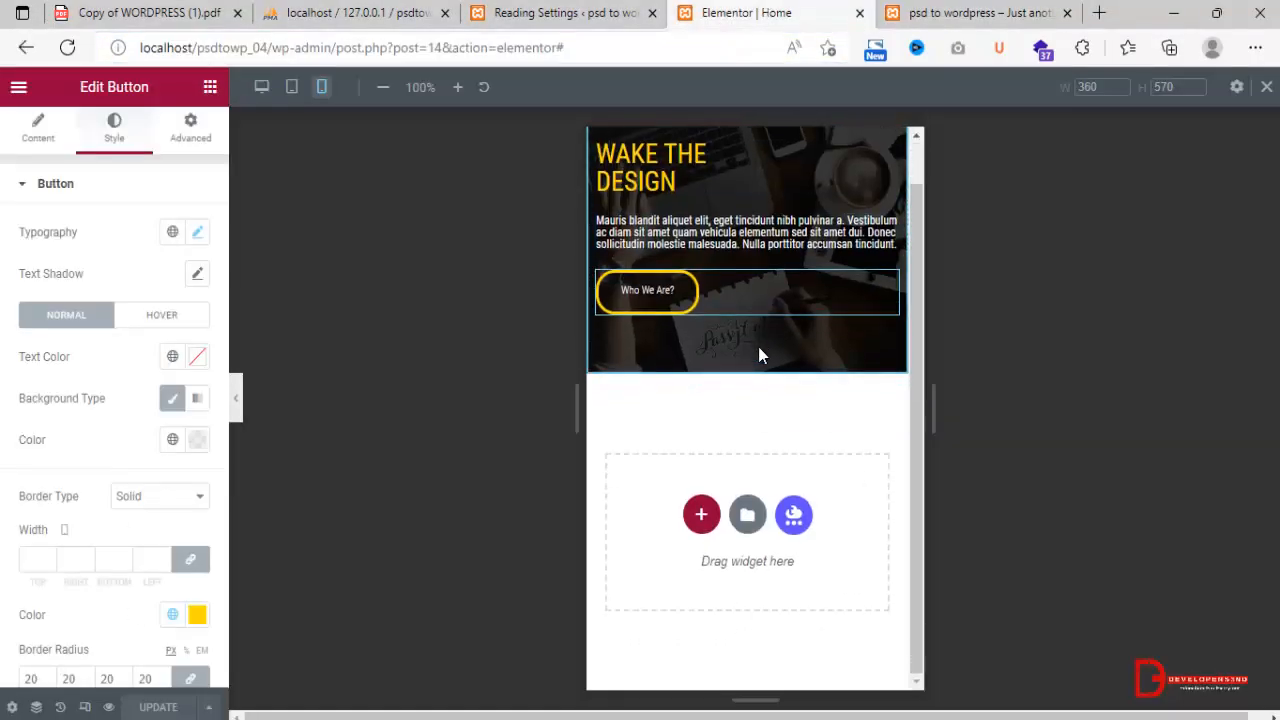
{"action": "left_click", "coordinate": [701, 515]}
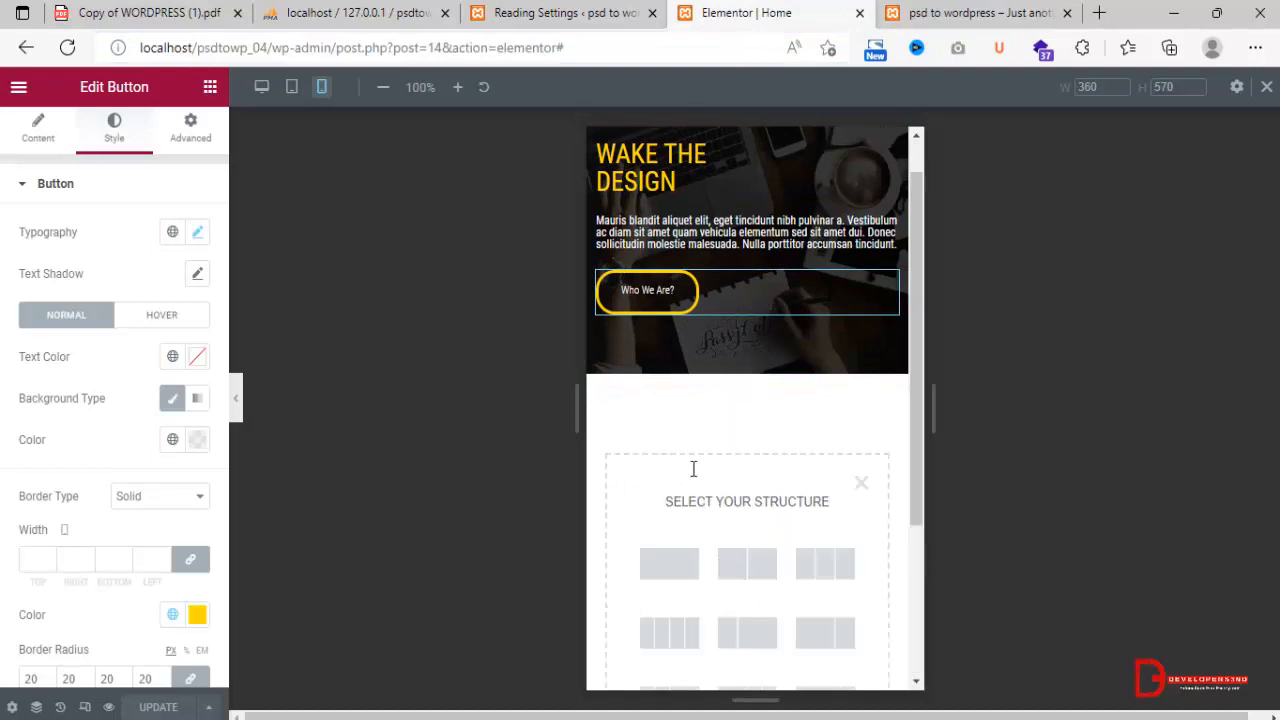
{"action": "left_click", "coordinate": [672, 560]}
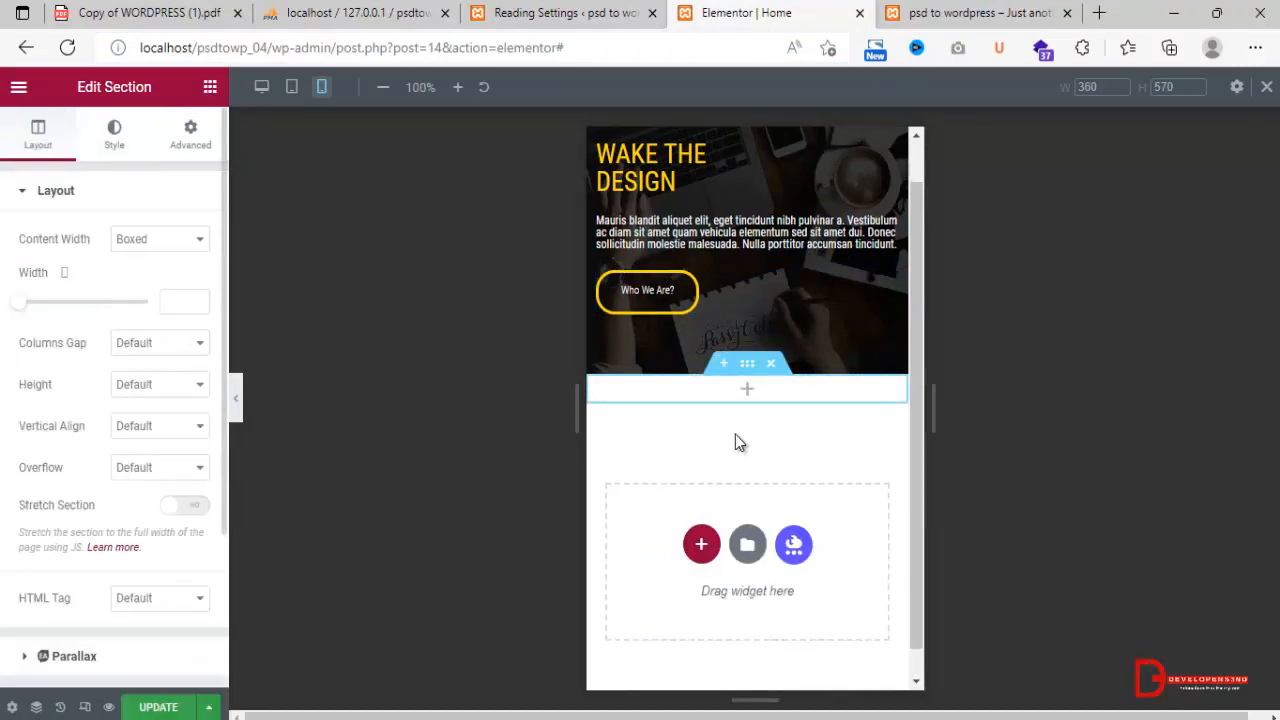
Unlink the new section's mobile padding values and set the top padding to 60 px.
{"action": "left_click", "coordinate": [195, 138]}
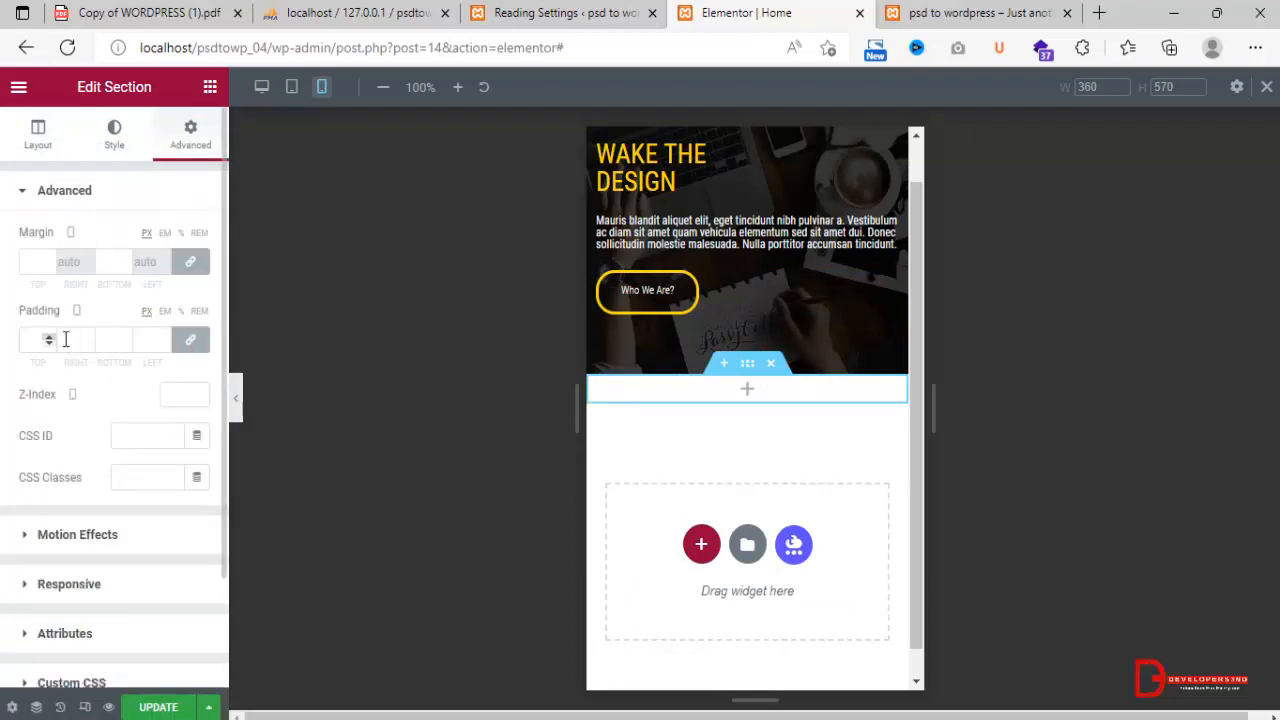
{"action": "left_click", "coordinate": [186, 342]}
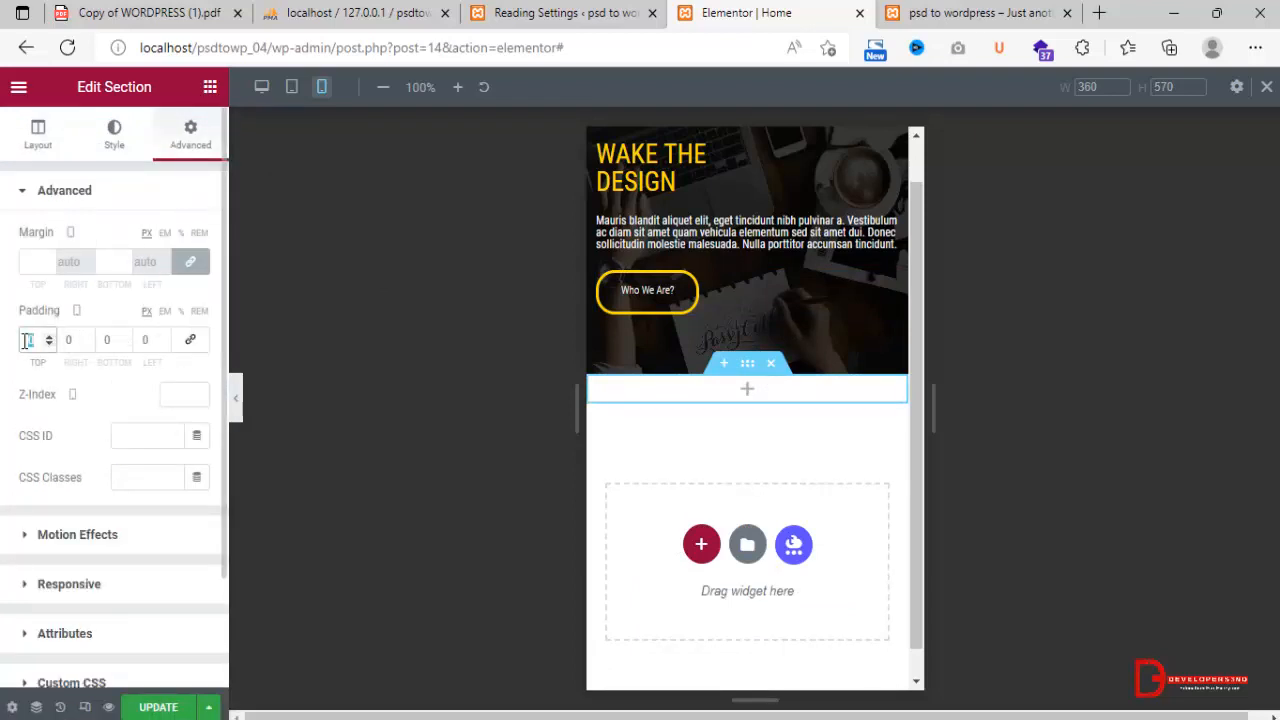
{"action": "left_click", "coordinate": [27, 341]}
{"action": "type", "text": "100"}
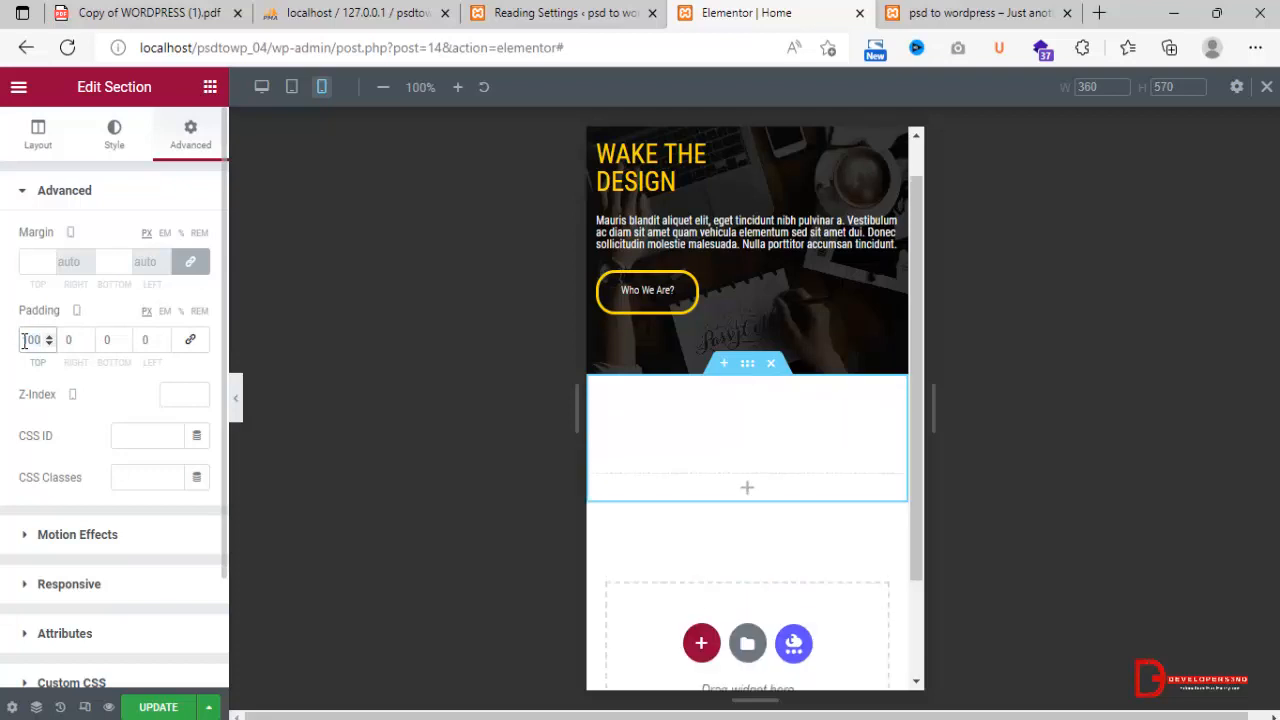
{"action": "left_click_drag", "start_coordinate": [42, 336], "coordinate": [18, 347]}
{"action": "type", "text": "60"}
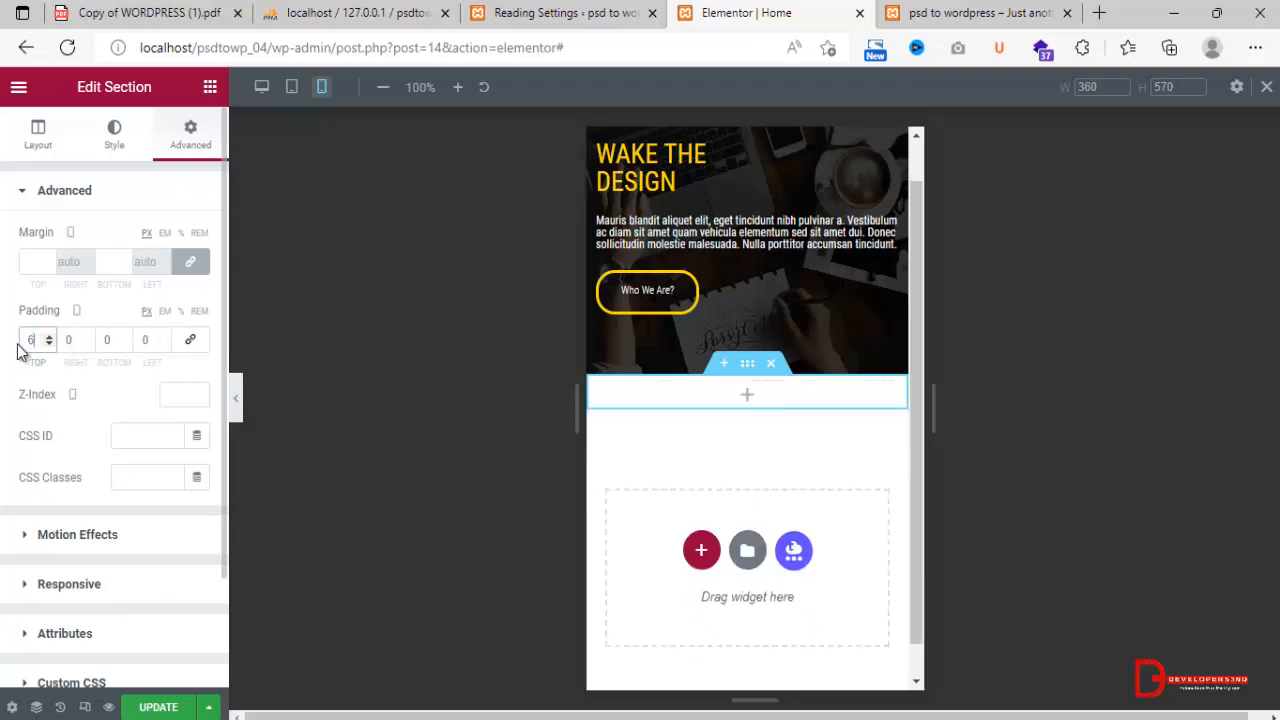
Set the new section's mobile padding to 60 px at the bottom and 50 px on both the right and left.
{"action": "left_click", "coordinate": [106, 340]}
{"action": "type", "text": "60"}
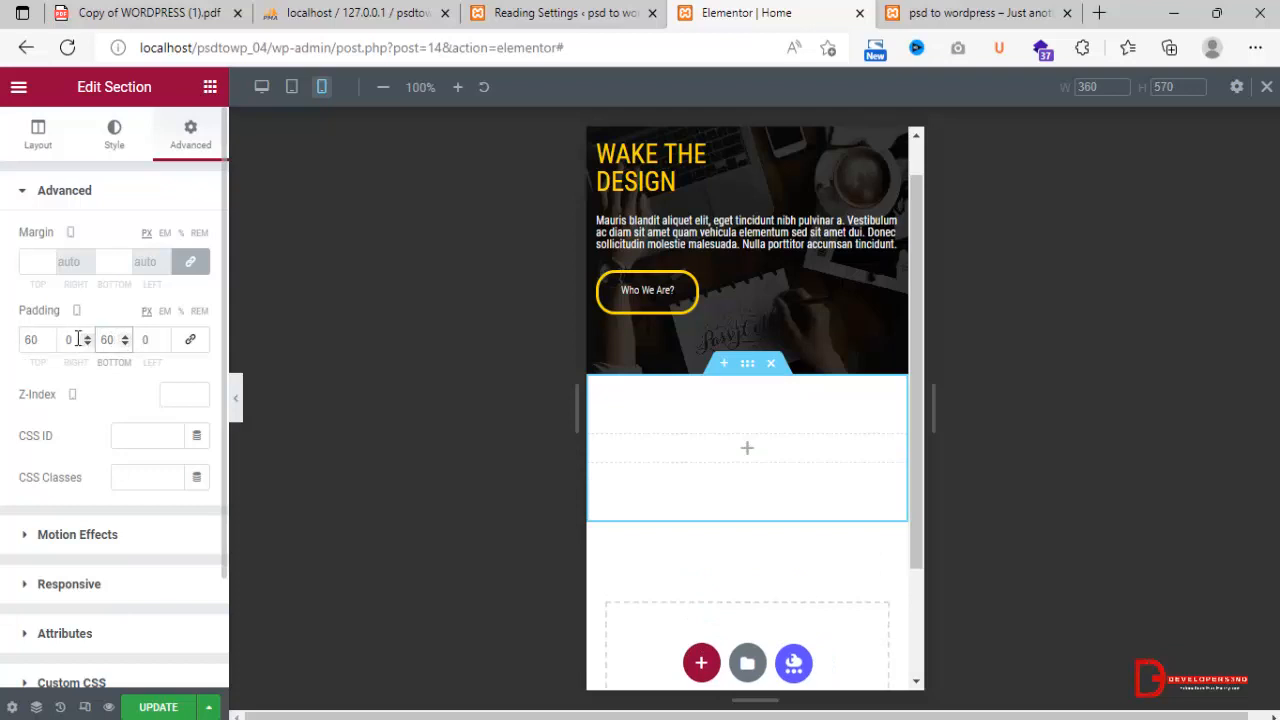
{"action": "double_click", "coordinate": [67, 340]}
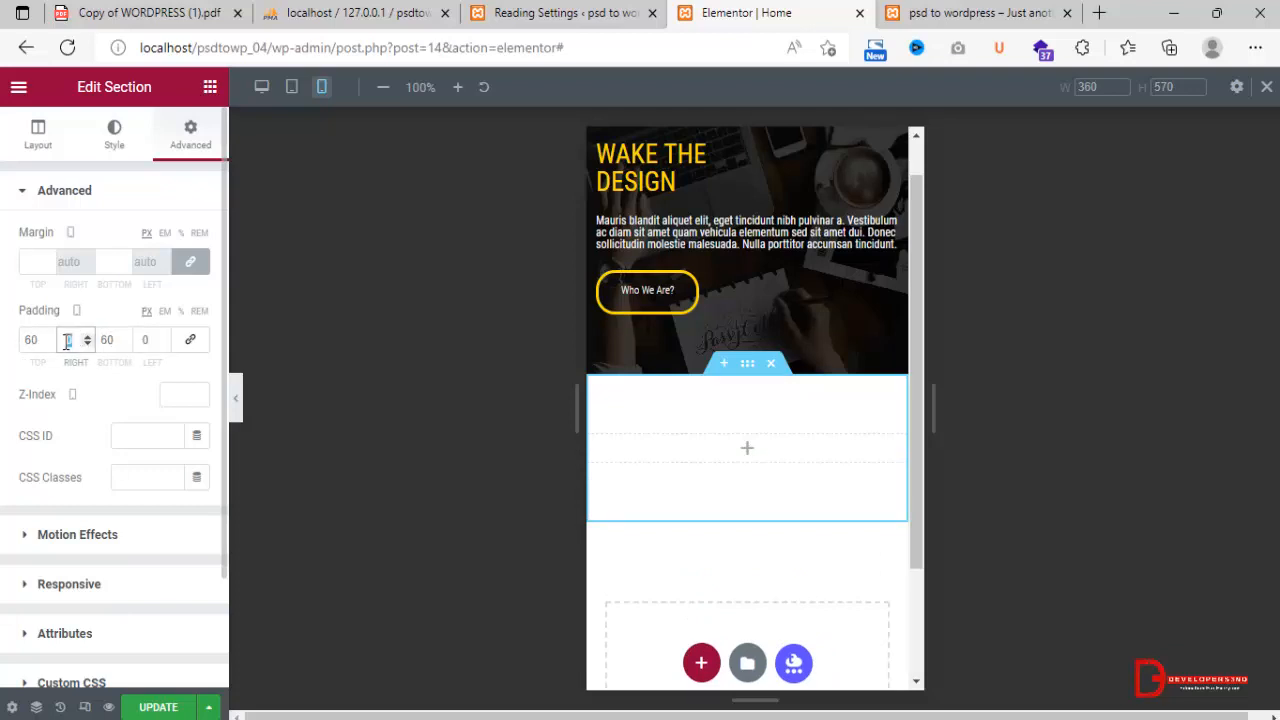
{"action": "type", "text": "40"}
{"action": "left_click", "coordinate": [117, 338]}
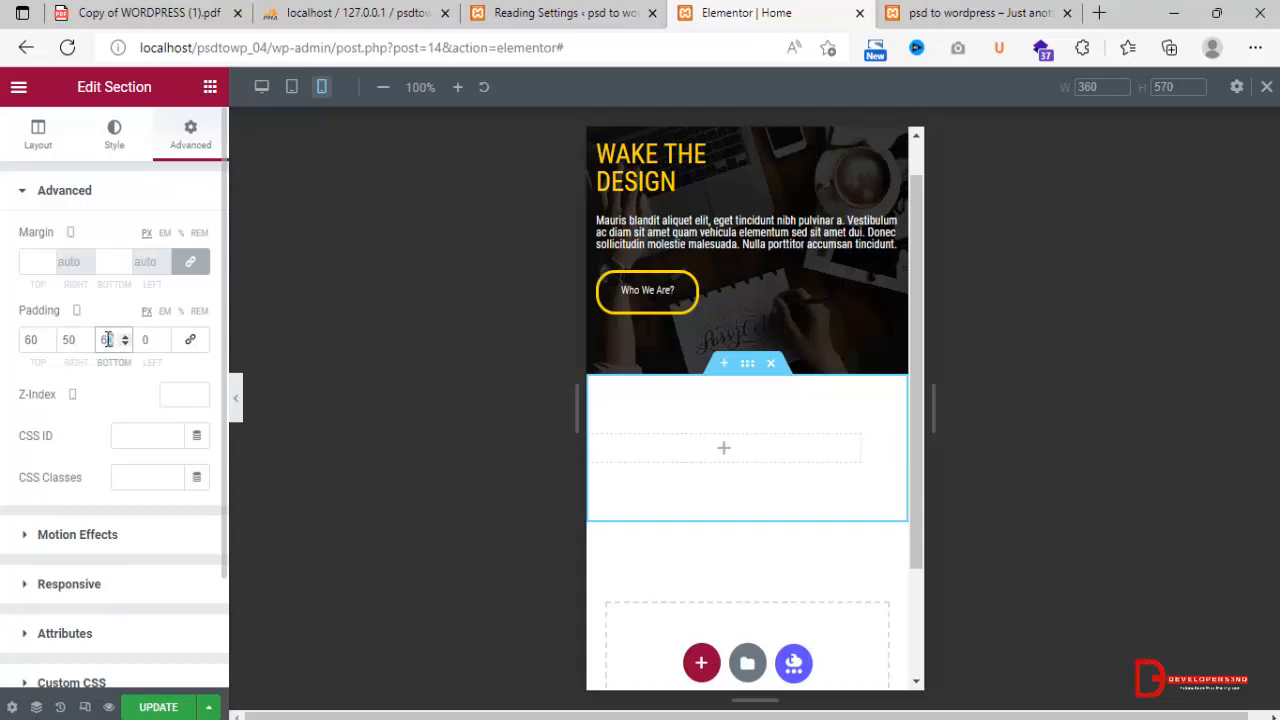
{"action": "double_click", "coordinate": [141, 341]}
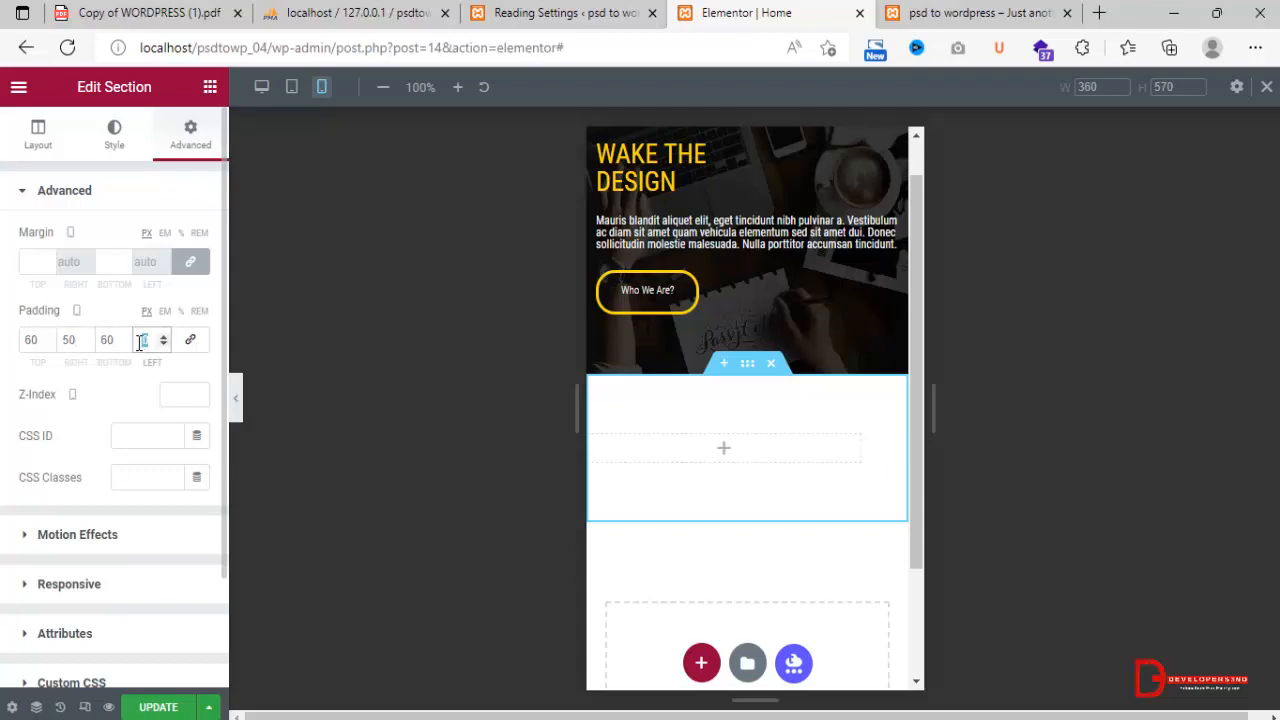
{"action": "type", "text": "50"}
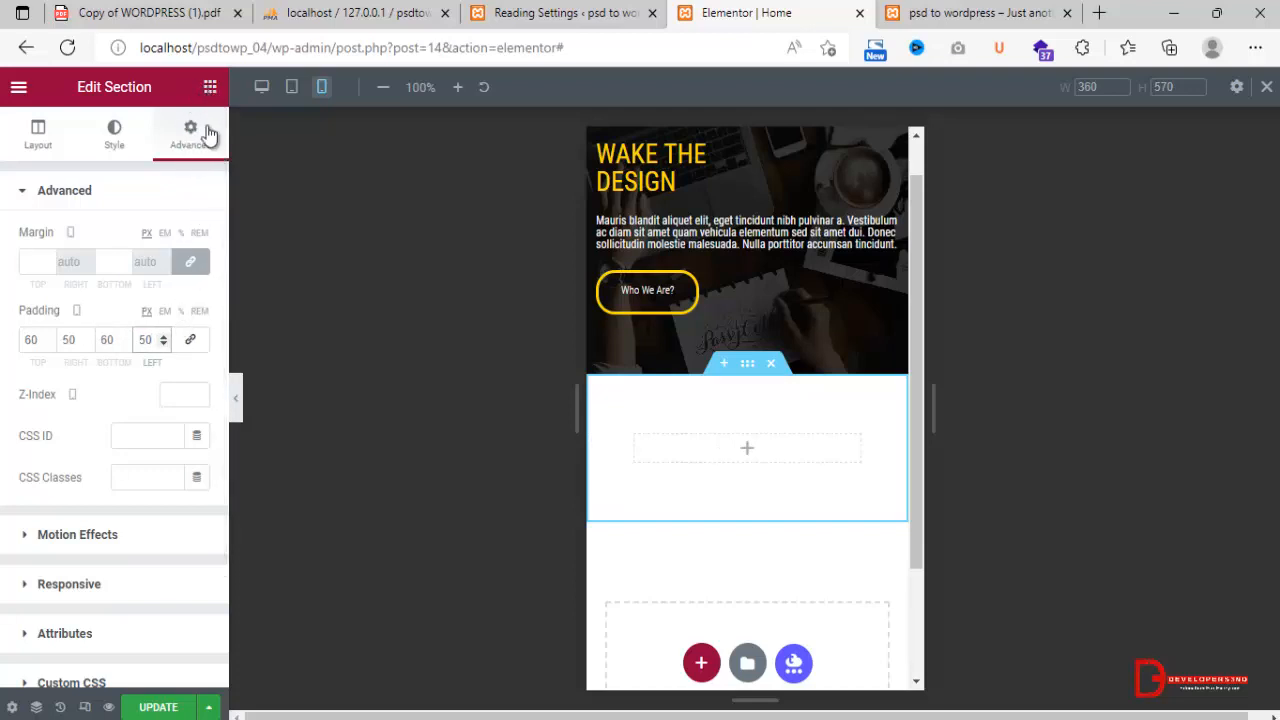
Give the section a classic background in the YellowTheme global color.
{"action": "left_click", "coordinate": [122, 147]}
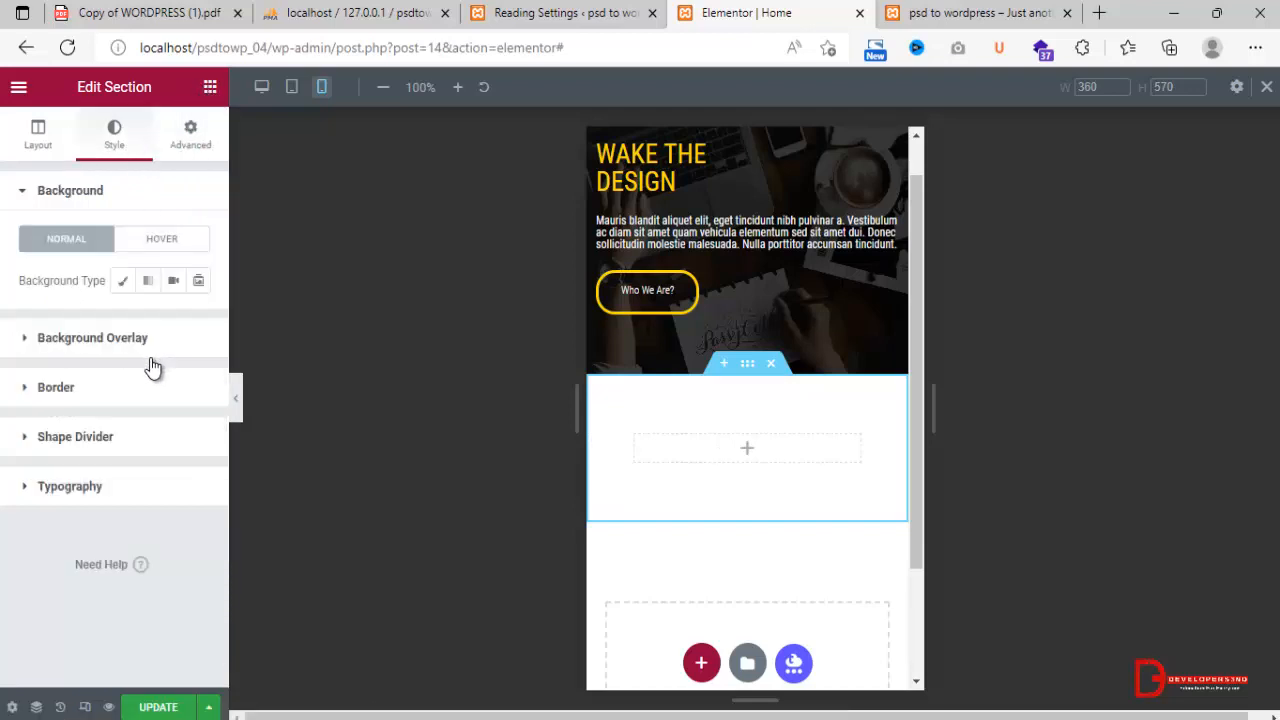
{"action": "left_click", "coordinate": [123, 282]}
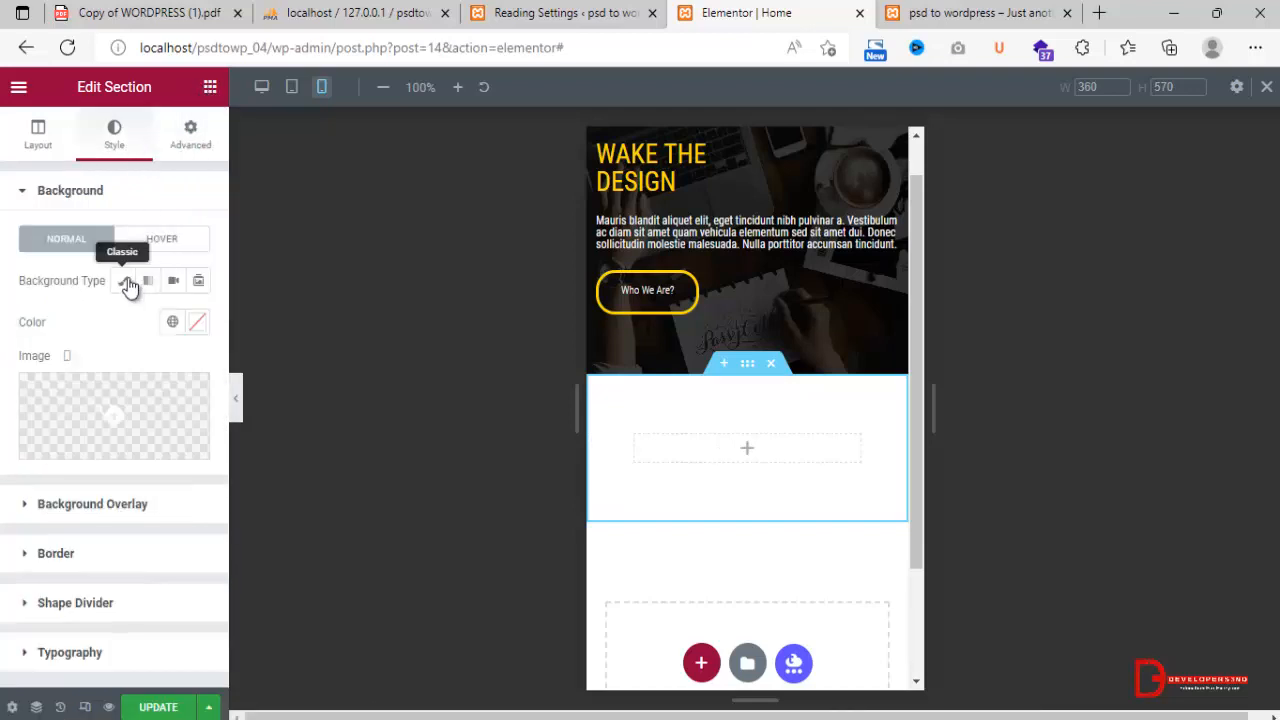
{"action": "left_click", "coordinate": [178, 324]}
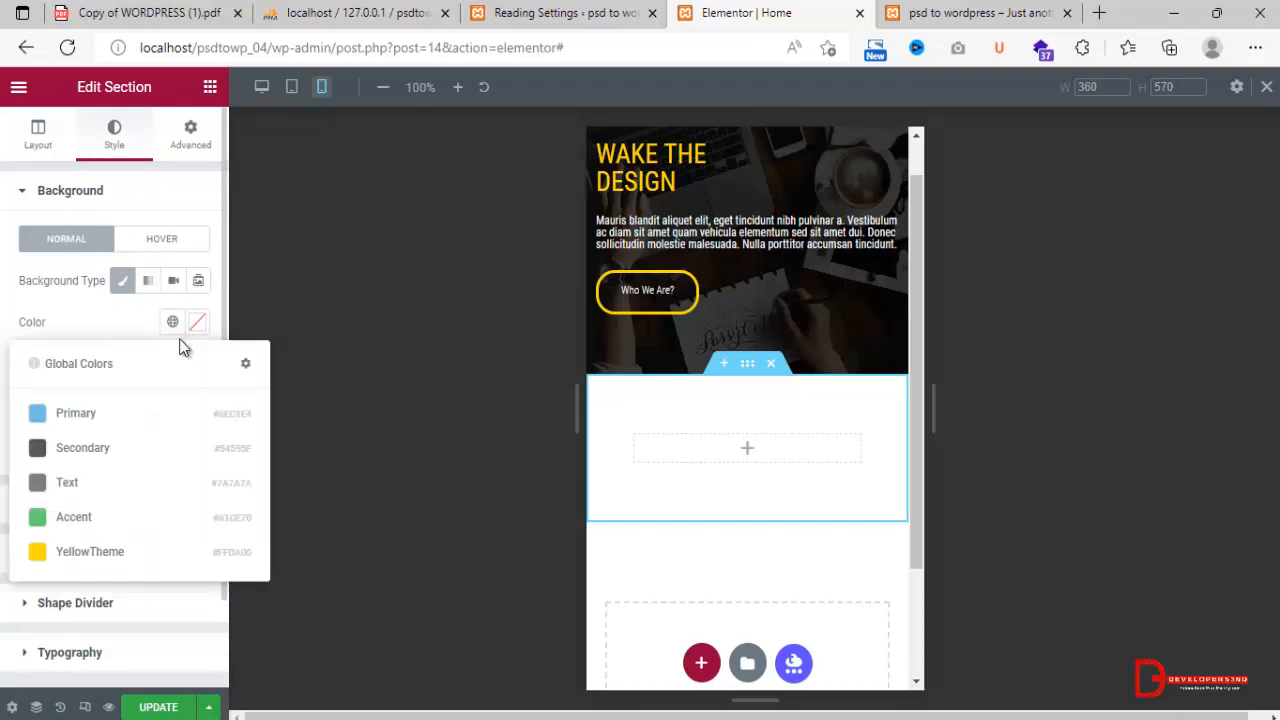
{"action": "left_click", "coordinate": [80, 552]}
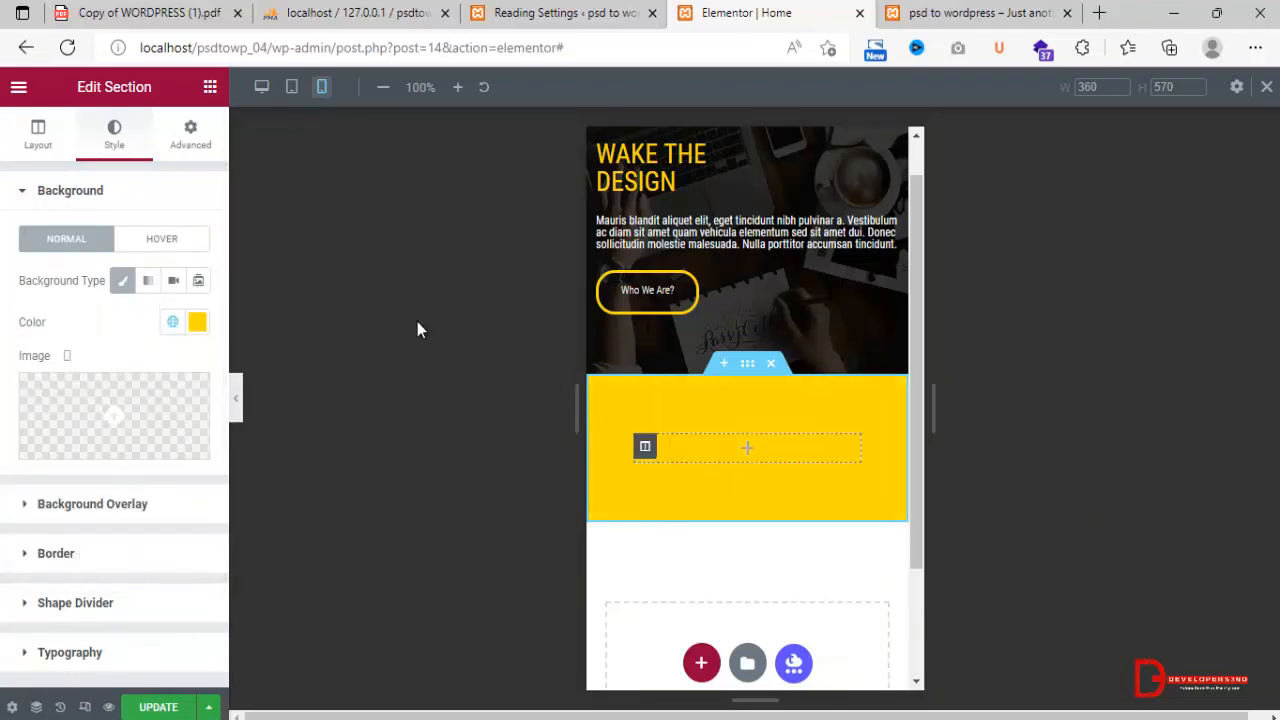
Add a Heading widget to the empty column of the yellow section.
{"action": "left_click", "coordinate": [209, 88]}
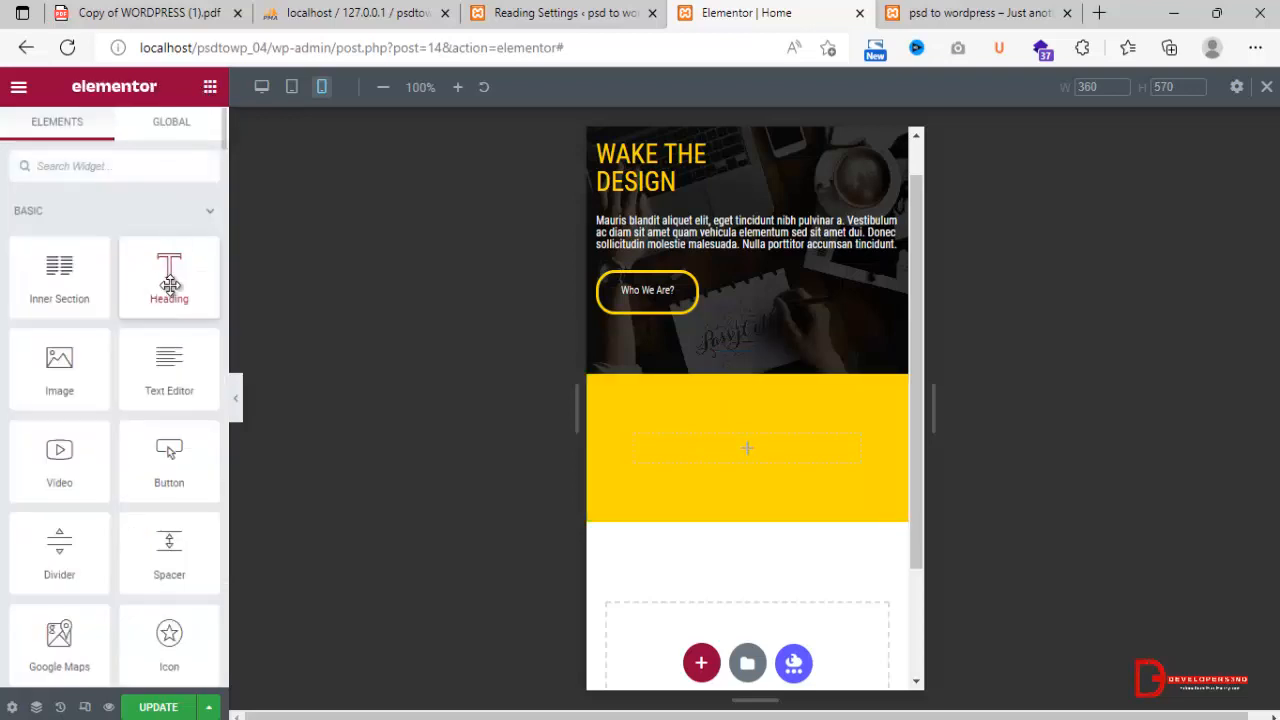
{"action": "left_click_drag", "start_coordinate": [170, 285], "coordinate": [725, 465]}
{"action": "left_click_drag", "start_coordinate": [726, 458], "coordinate": [726, 458]}
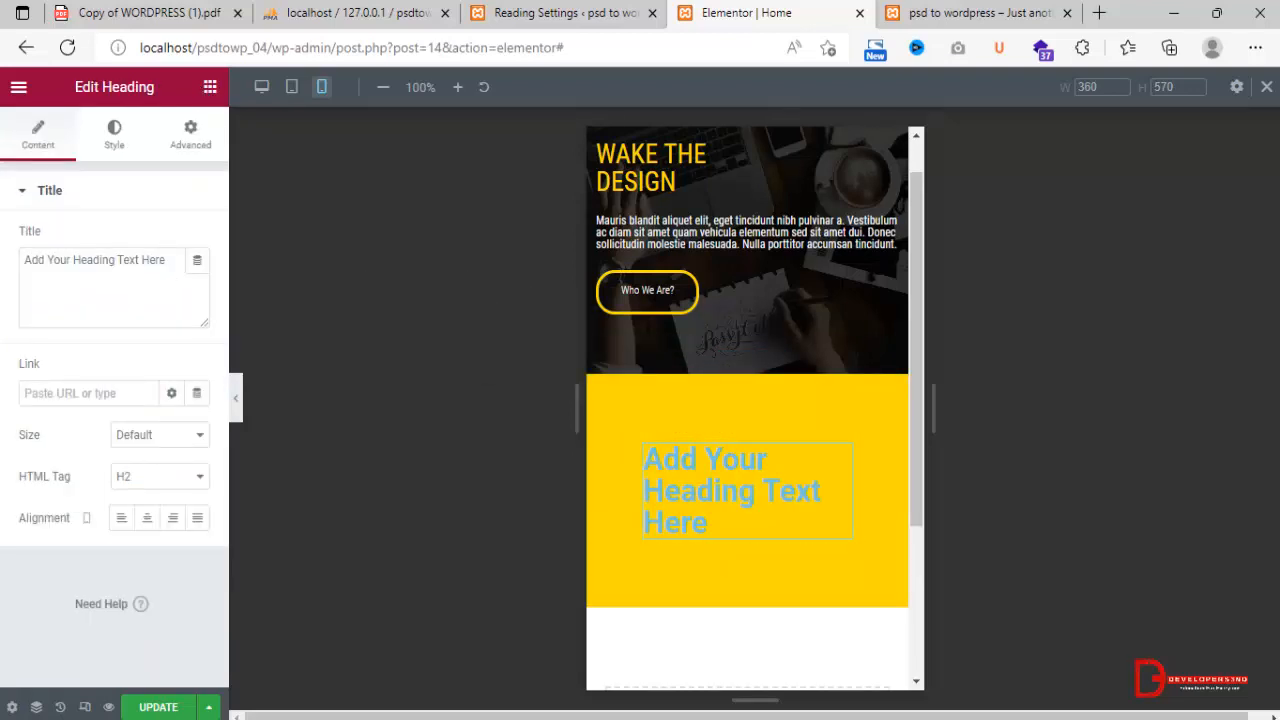
Copy the full "Donec rutrum congue" quote from the Photoshop design and use it as the heading's title in Elementor.
{"action": "key", "text": "alt+Tab"}
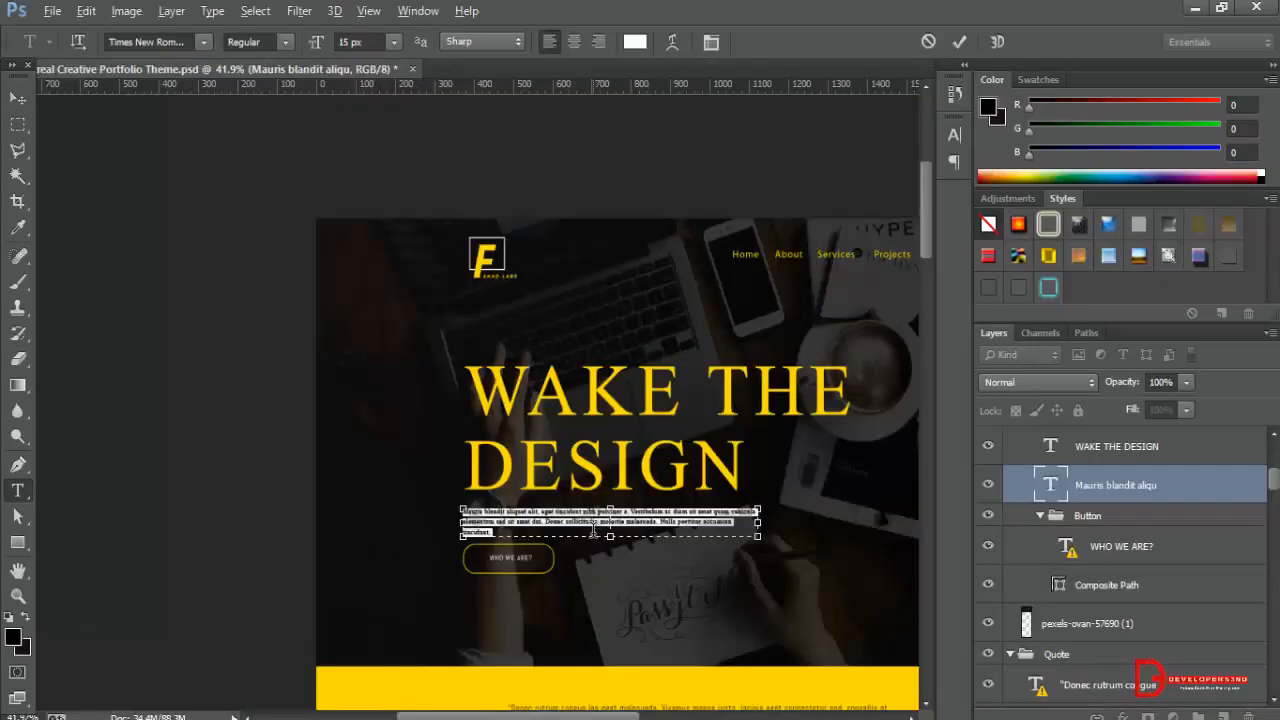
{"action": "scroll", "coordinate": [657, 590], "scroll_direction": "down", "scroll_amount": 5}
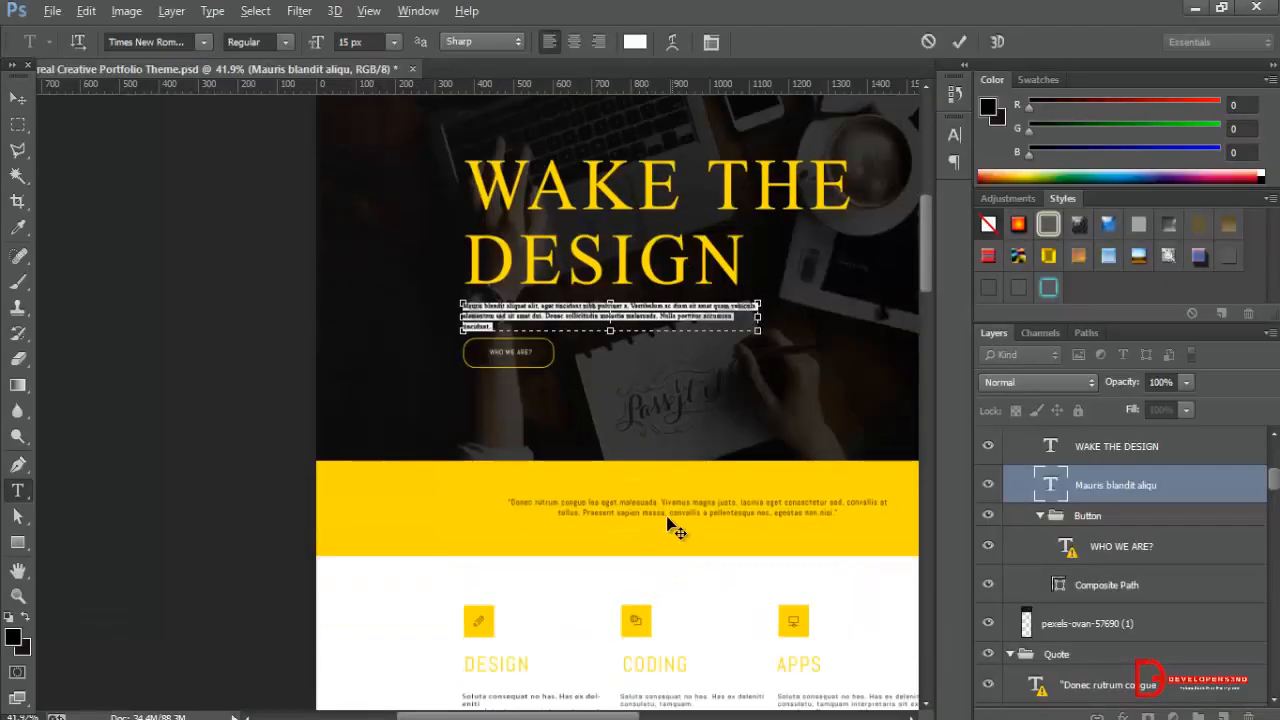
{"action": "left_click", "coordinate": [18, 98]}
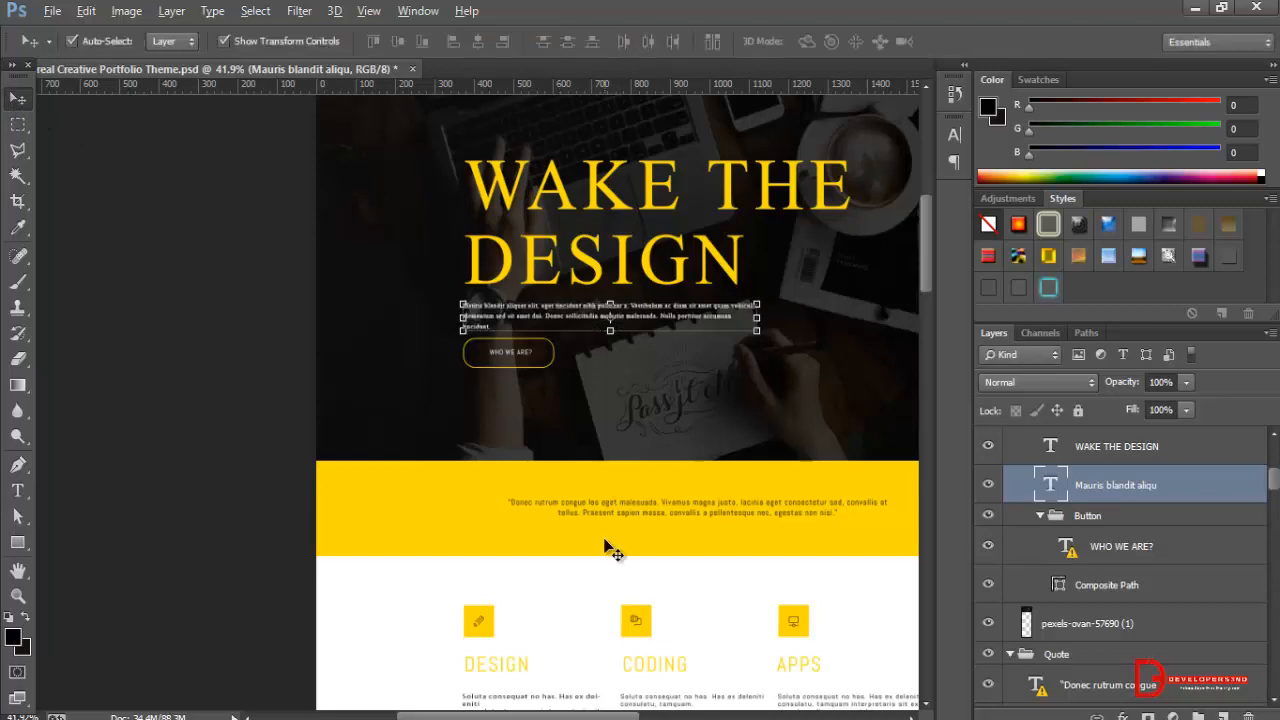
{"action": "left_click", "coordinate": [622, 518]}
{"action": "left_click", "coordinate": [18, 490]}
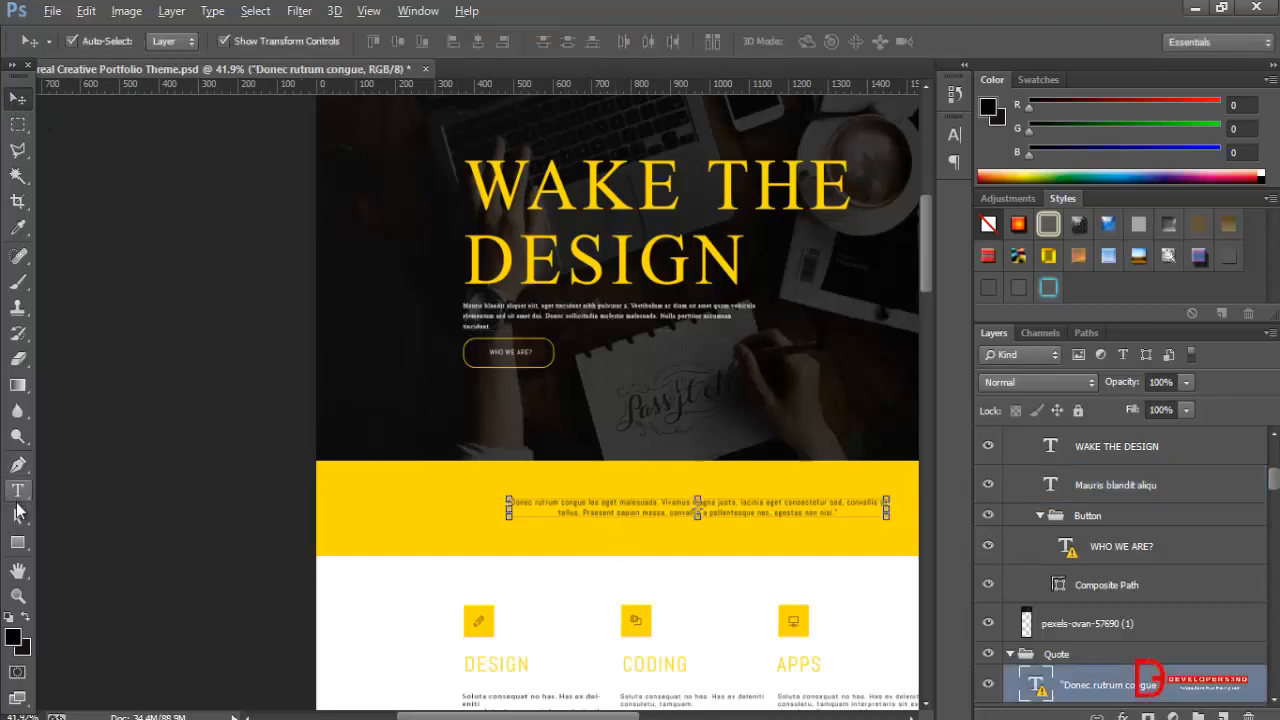
{"action": "left_click", "coordinate": [511, 503]}
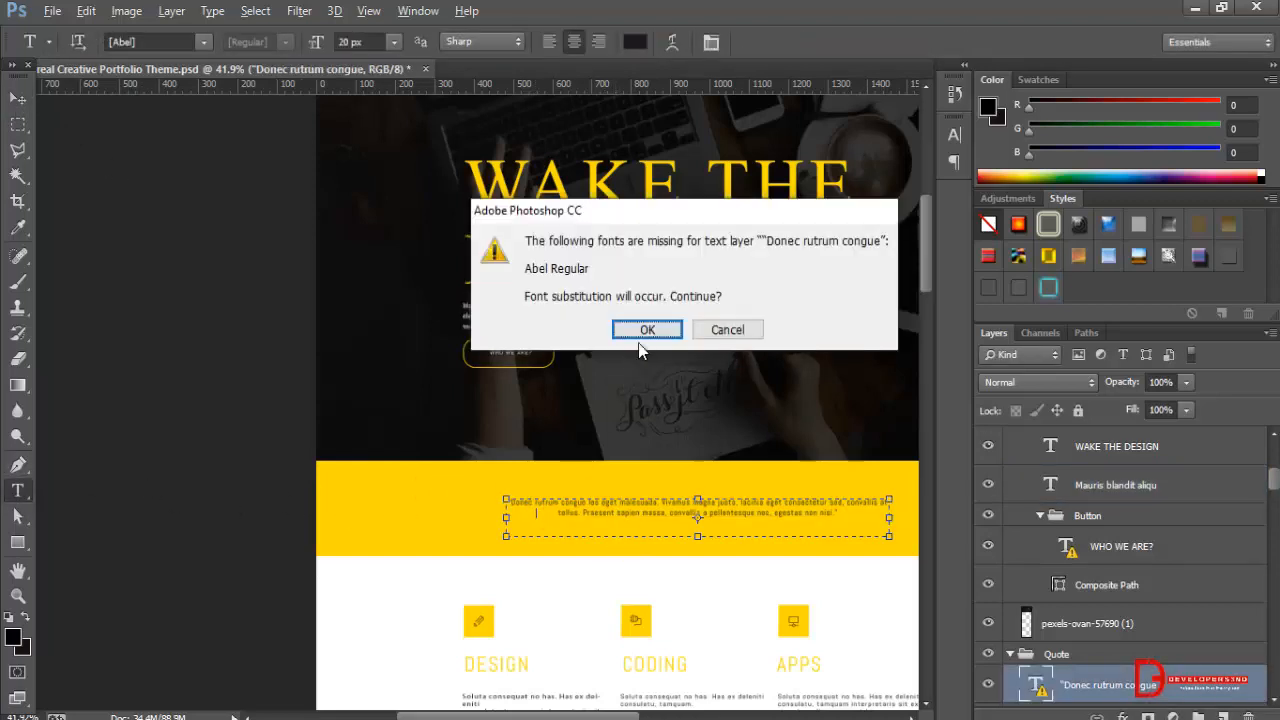
{"action": "left_click", "coordinate": [646, 330]}
{"action": "key", "text": "ctrl+a"}
{"action": "key", "text": "ctrl+c"}
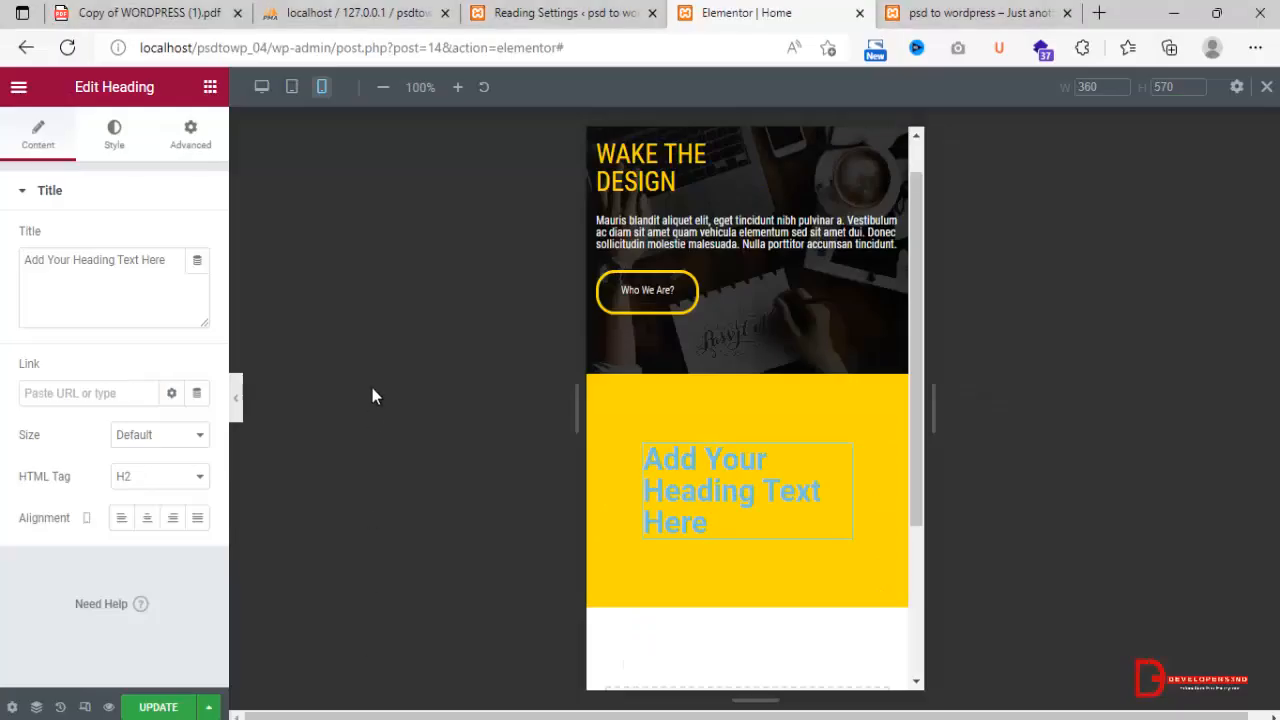
{"action": "left_click", "coordinate": [127, 300]}
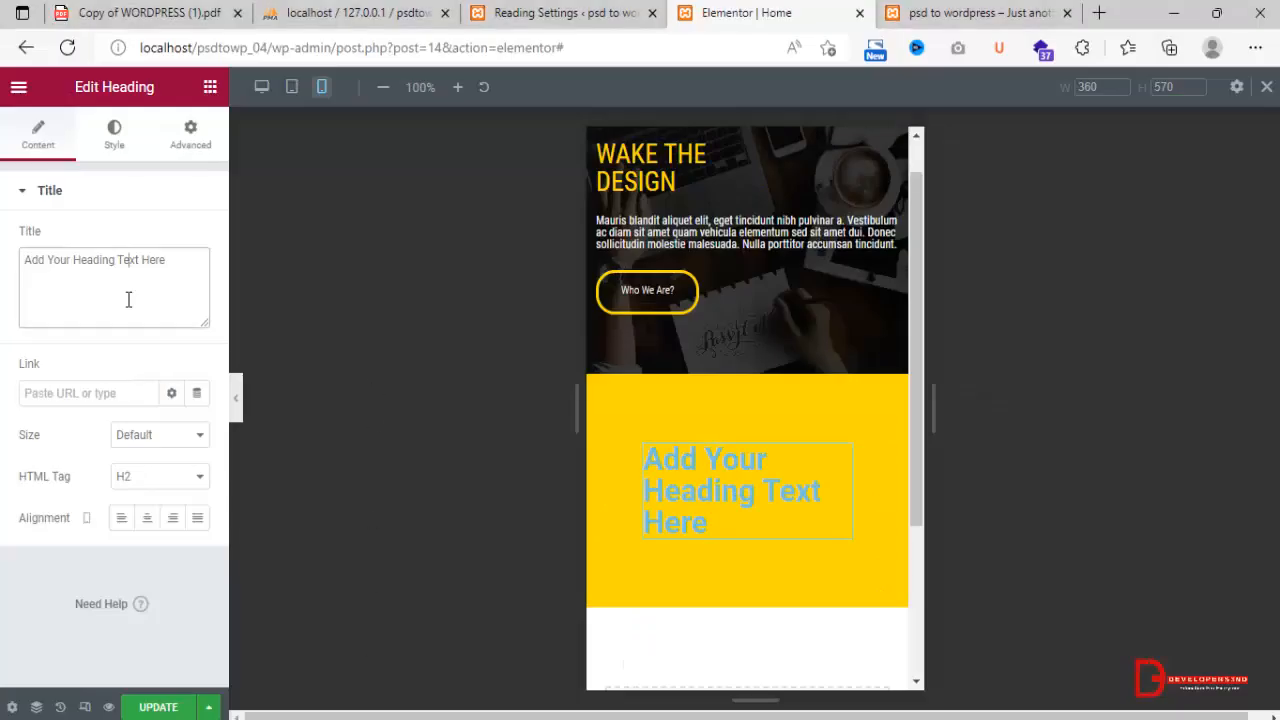
{"action": "key", "text": "ctrl+v"}
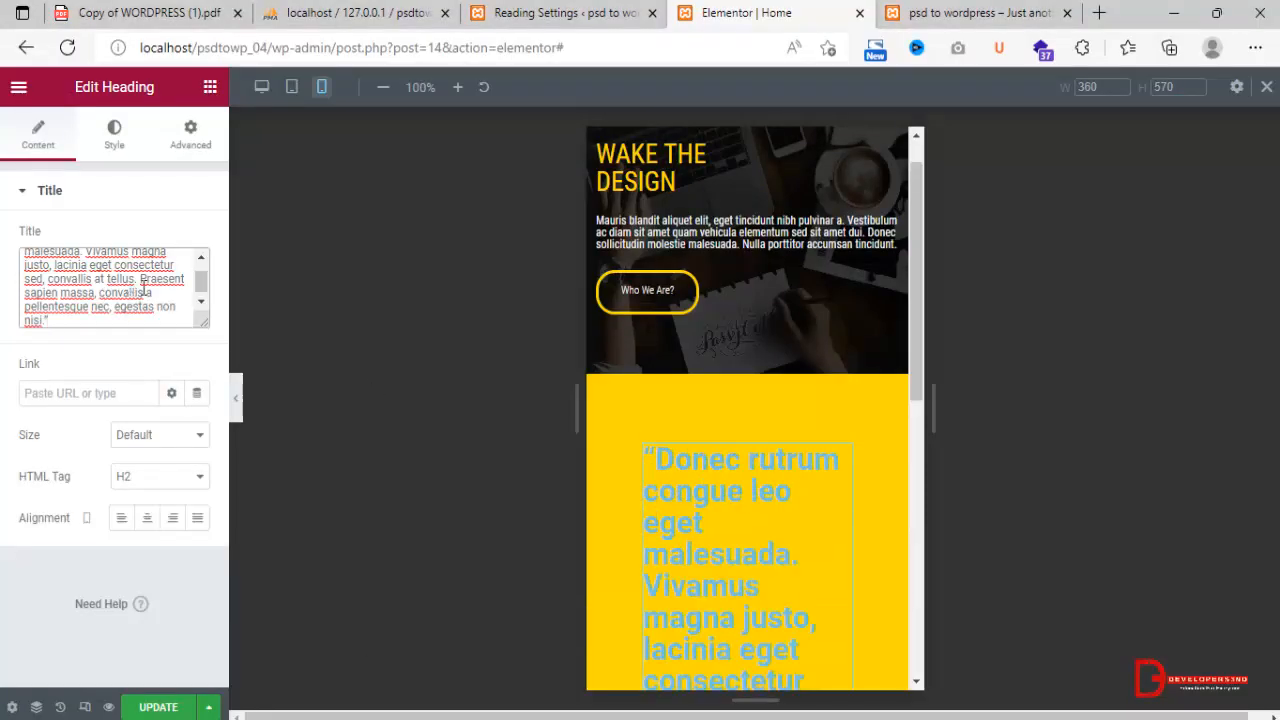
Change the quote heading's text color to black with the color picker.
{"action": "left_click", "coordinate": [114, 140]}
{"action": "left_click", "coordinate": [174, 242]}
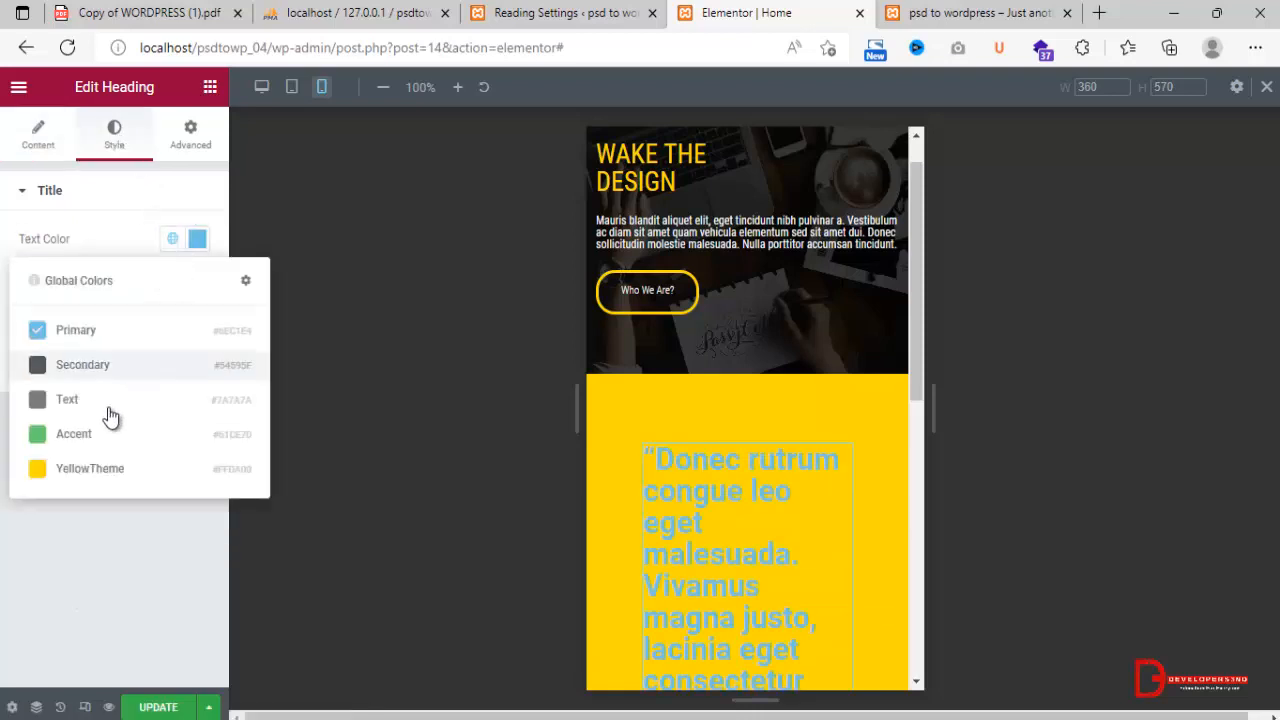
{"action": "left_click", "coordinate": [197, 236]}
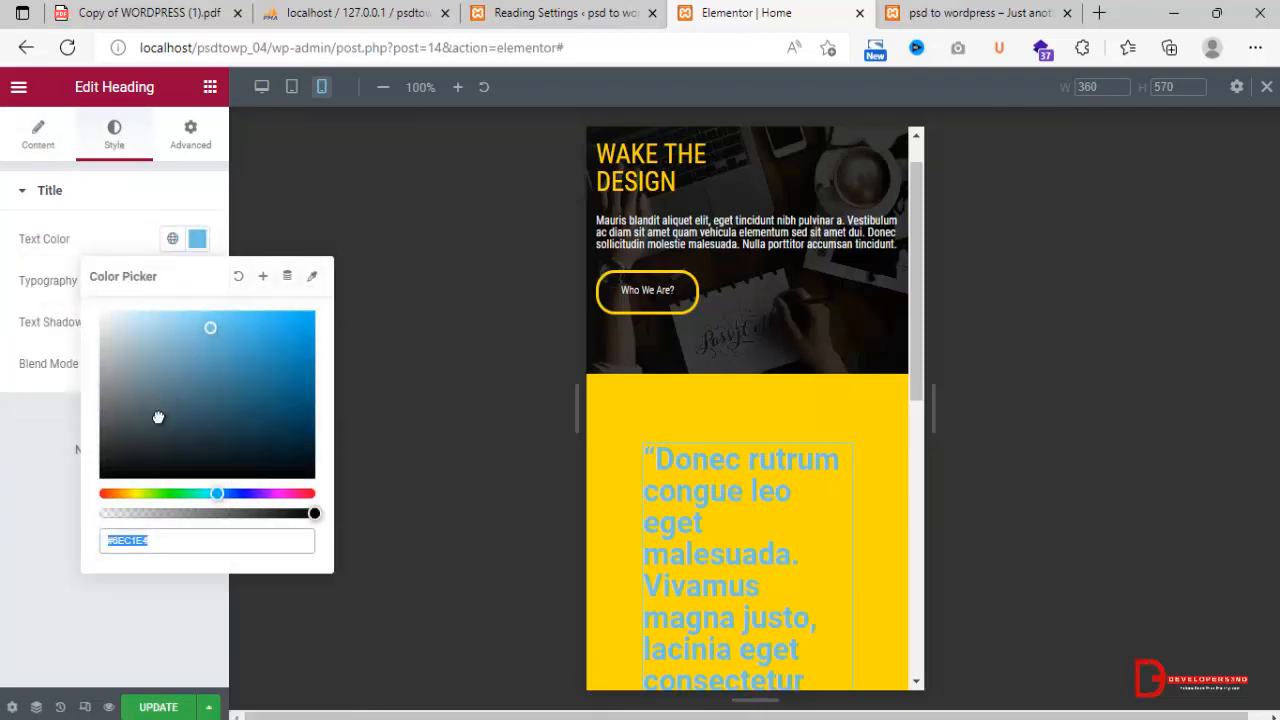
{"action": "left_click_drag", "start_coordinate": [158, 420], "coordinate": [62, 476]}
{"action": "left_click", "coordinate": [97, 324]}
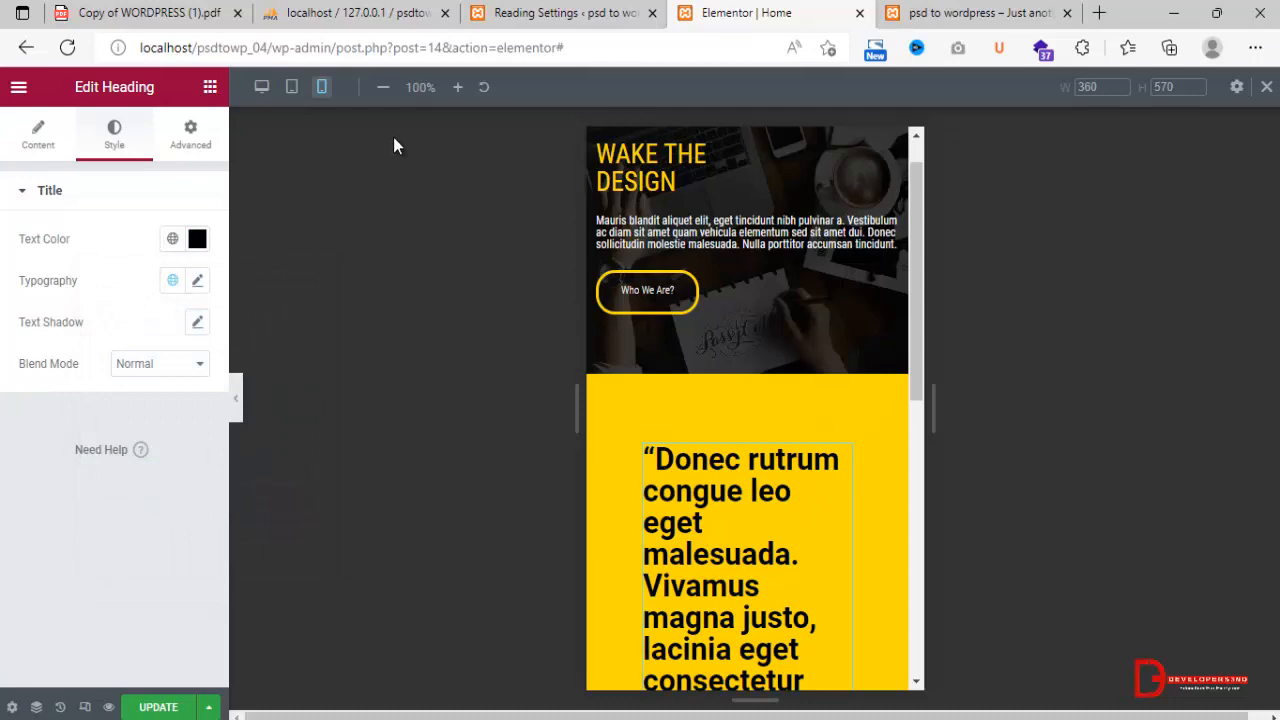
Switch to the desktop preview and set the quote heading's typography to Roboto Condensed with weight 300.
{"action": "left_click", "coordinate": [262, 88]}
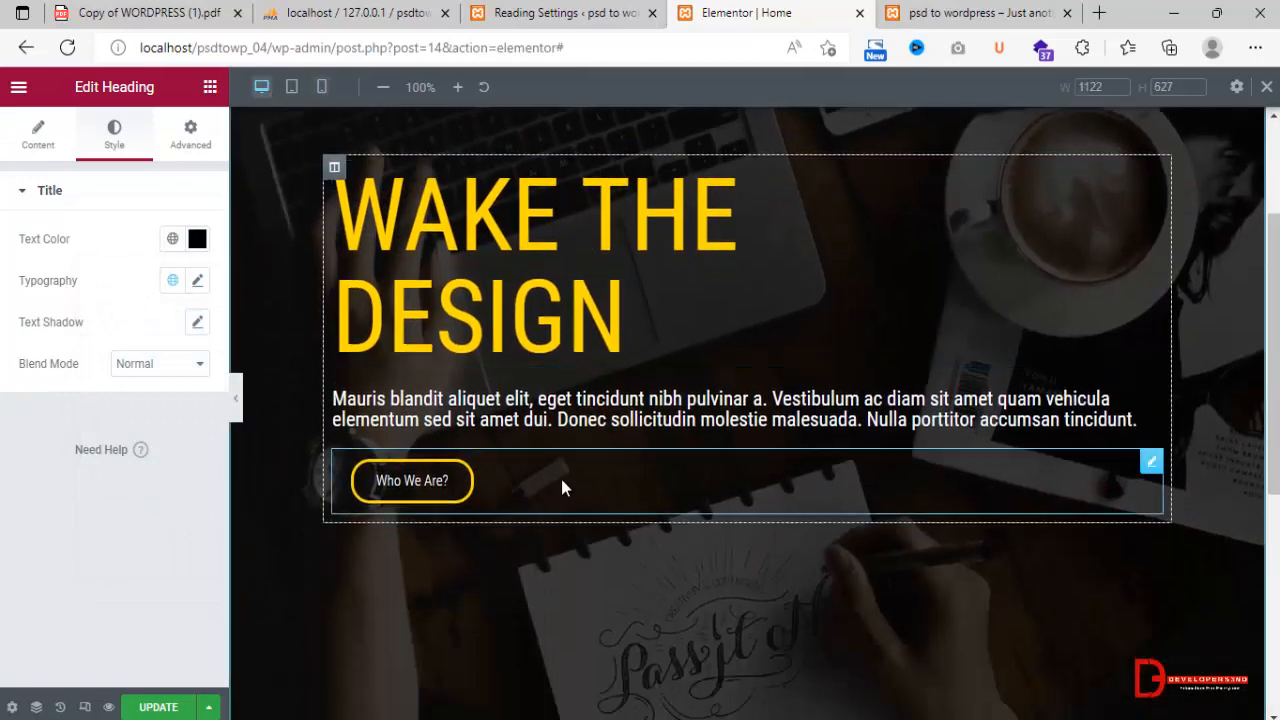
{"action": "scroll", "coordinate": [561, 479], "scroll_direction": "down", "scroll_amount": 3}
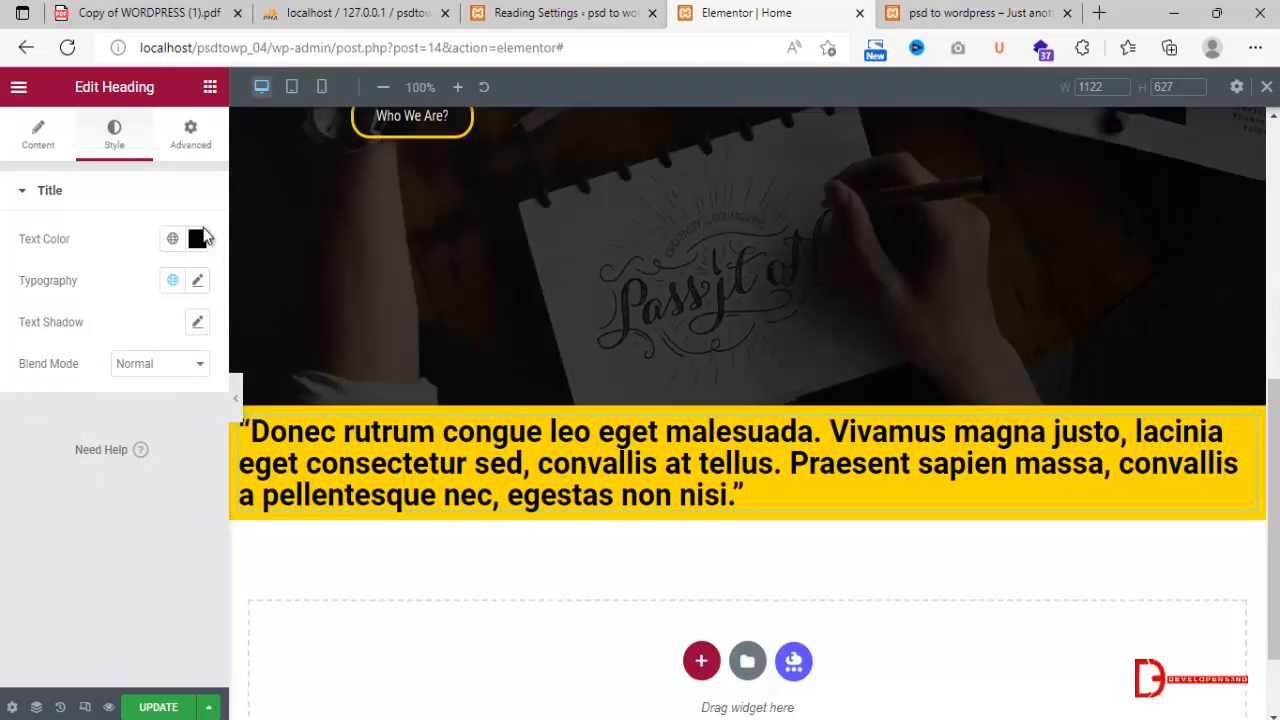
{"action": "left_click", "coordinate": [197, 281]}
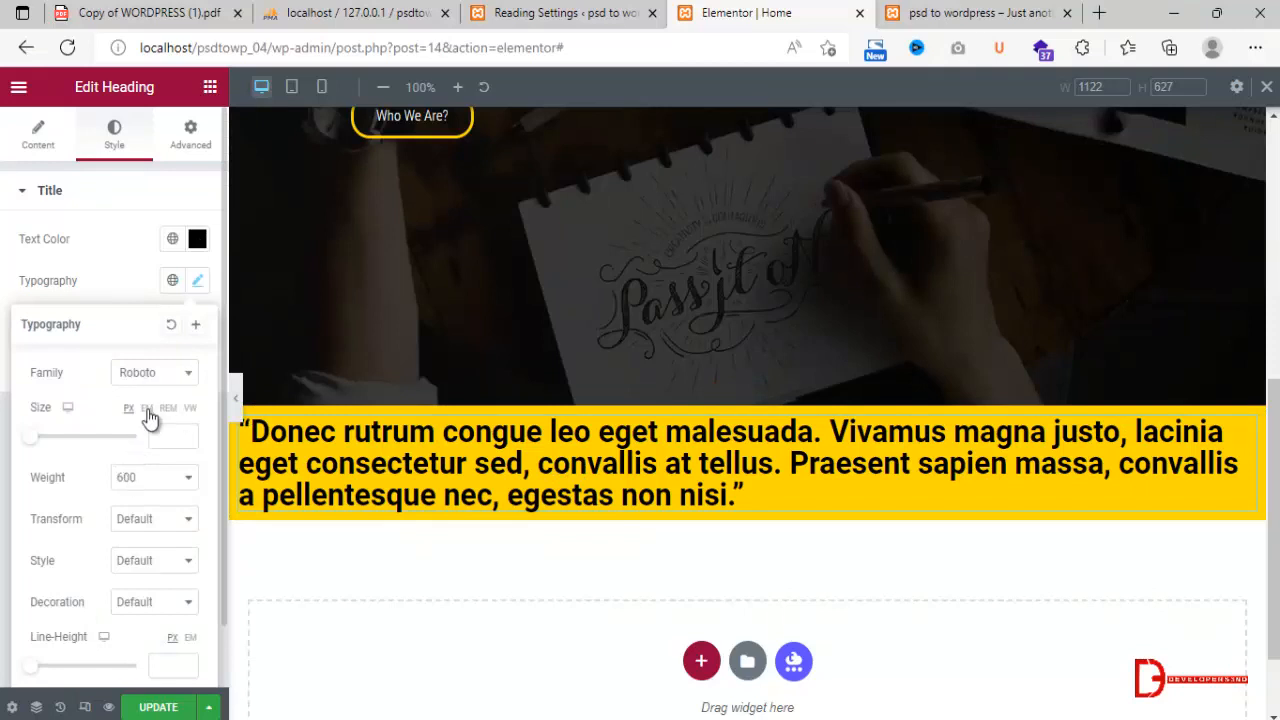
{"action": "left_click", "coordinate": [150, 372]}
{"action": "left_click", "coordinate": [145, 508]}
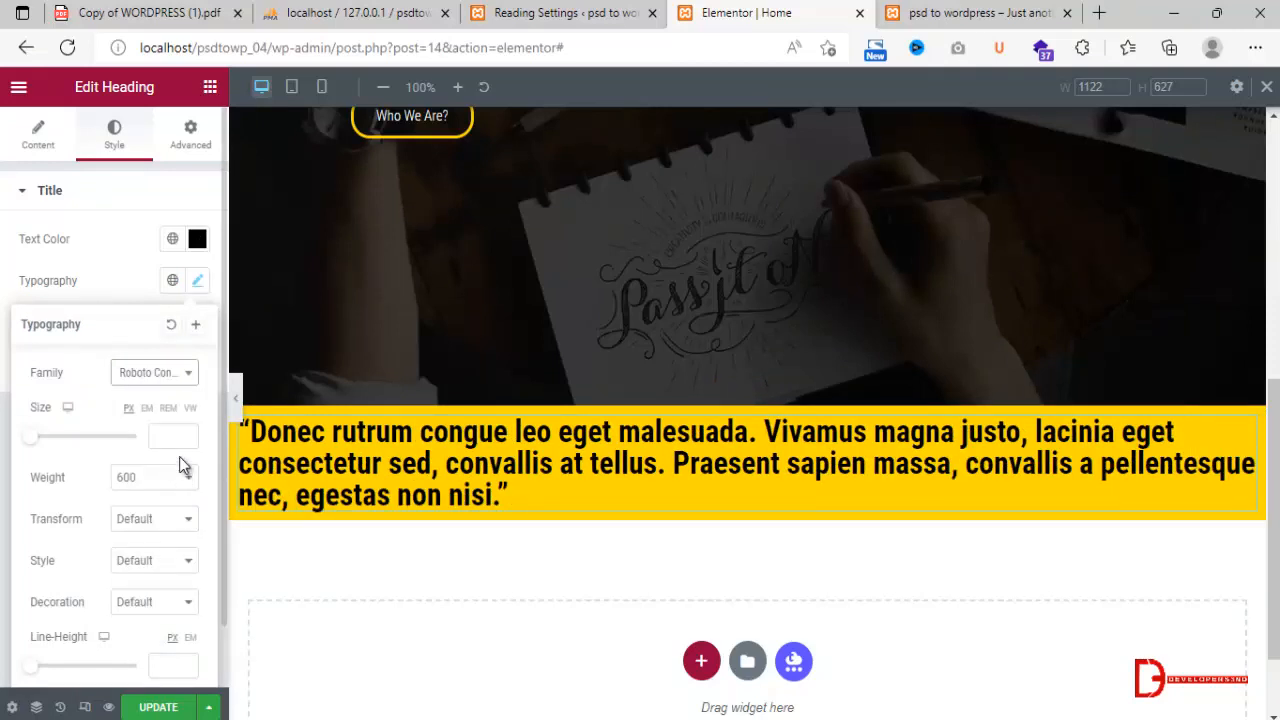
{"action": "left_click", "coordinate": [152, 480]}
{"action": "left_click", "coordinate": [142, 532]}
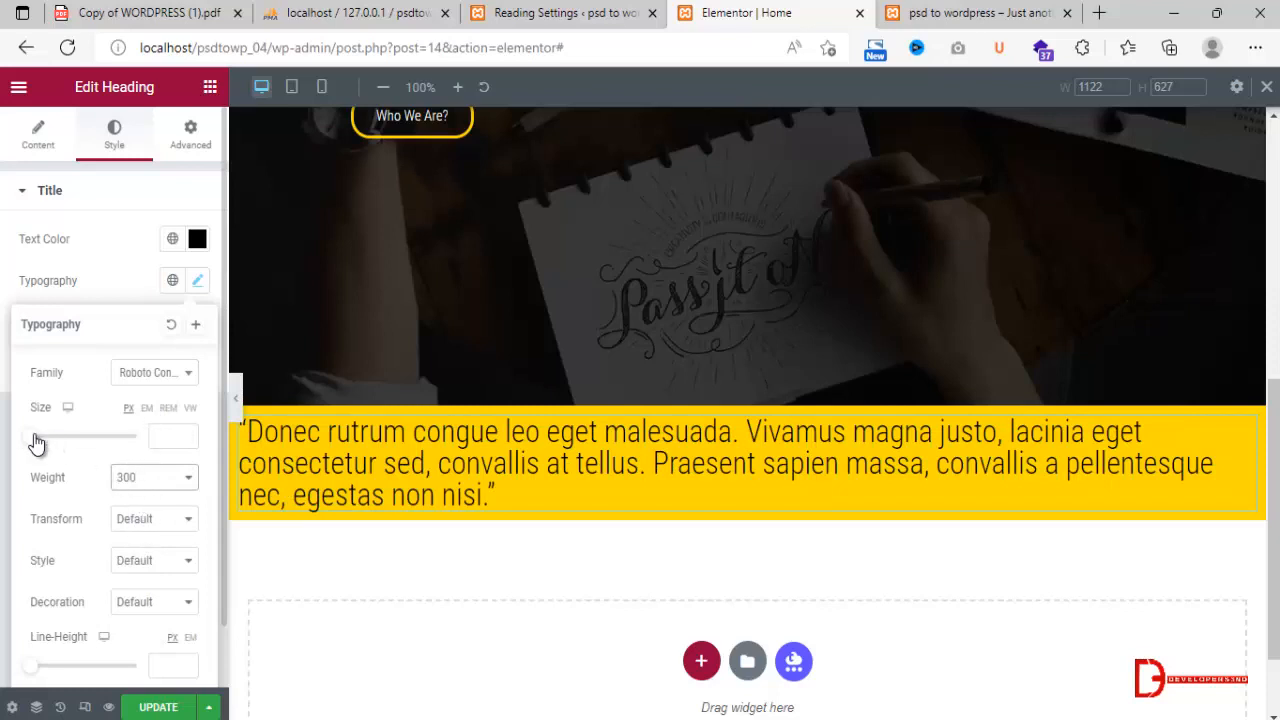
Center-align the quote heading and set its desktop font size to 19 px.
{"action": "left_click", "coordinate": [44, 143]}
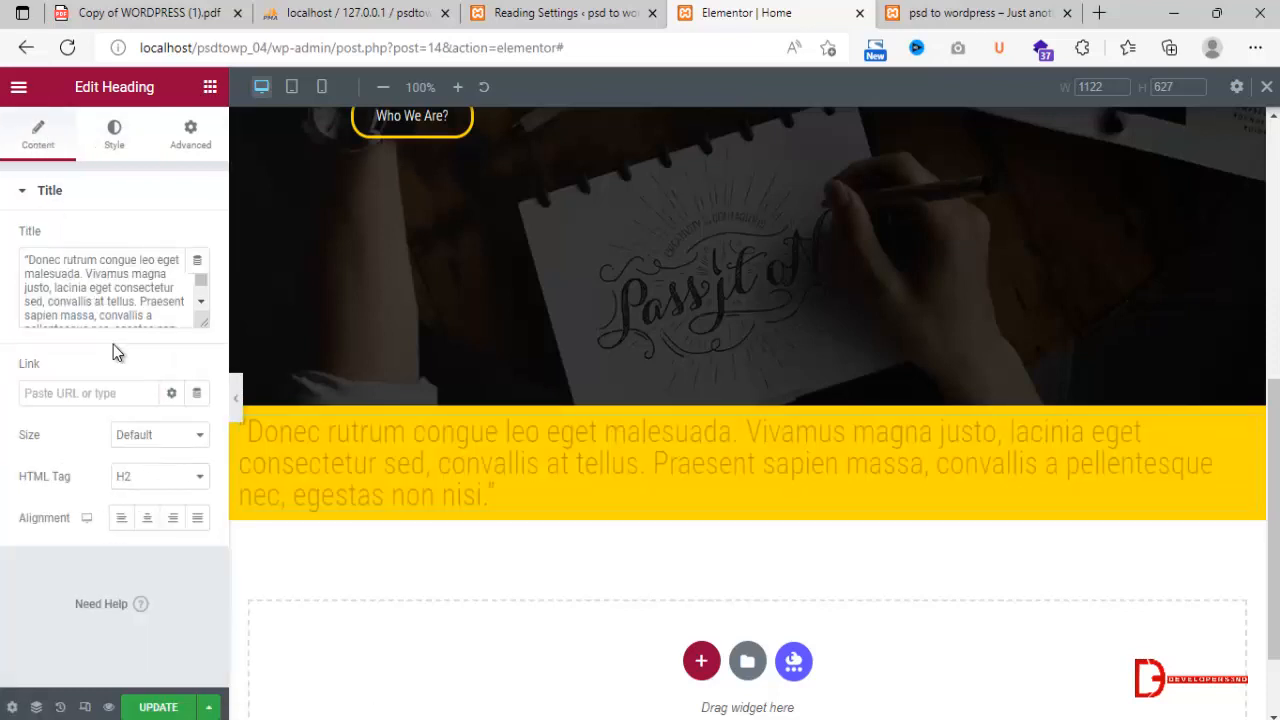
{"action": "left_click", "coordinate": [148, 519]}
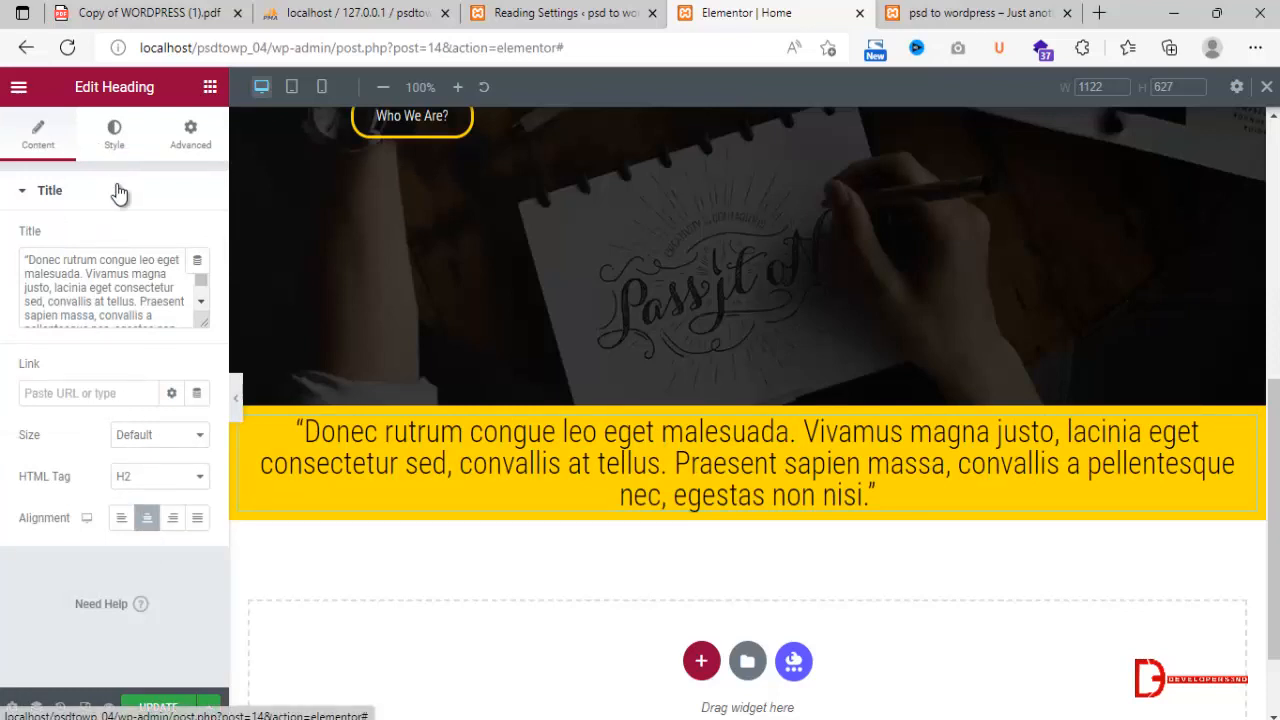
{"action": "left_click", "coordinate": [114, 135]}
{"action": "left_click", "coordinate": [197, 281]}
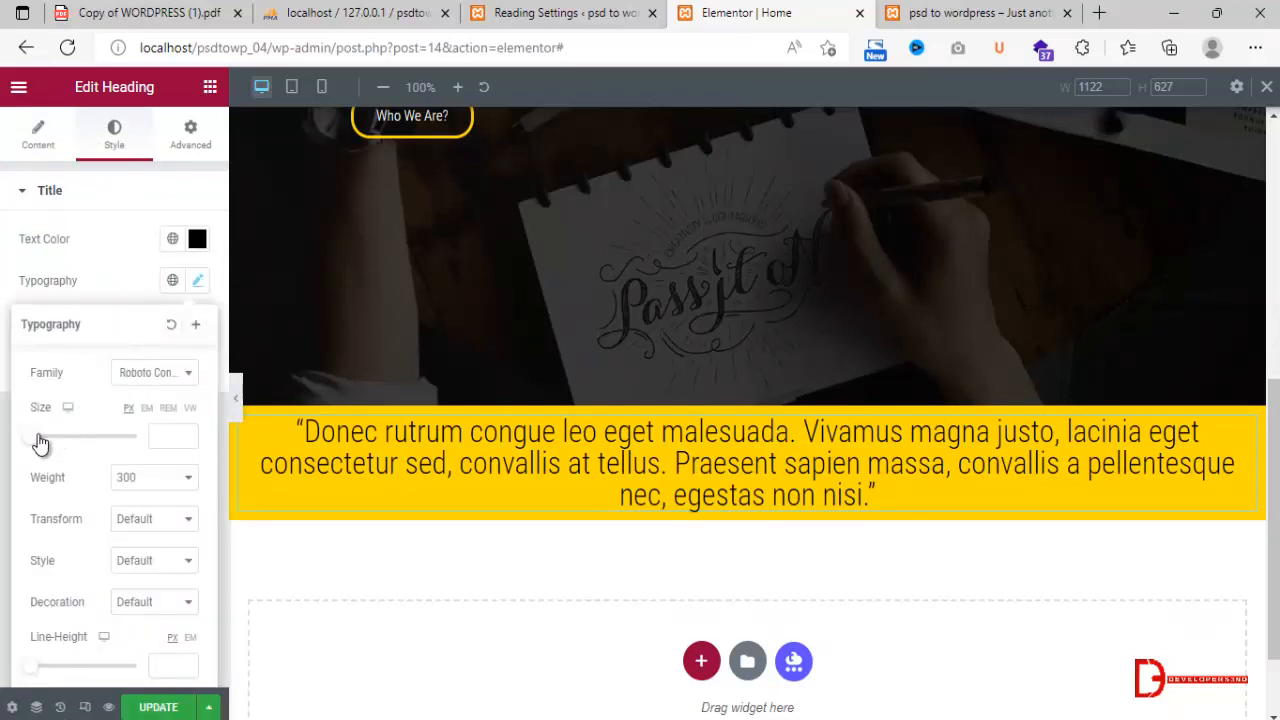
{"action": "left_click_drag", "start_coordinate": [34, 443], "coordinate": [44, 447]}
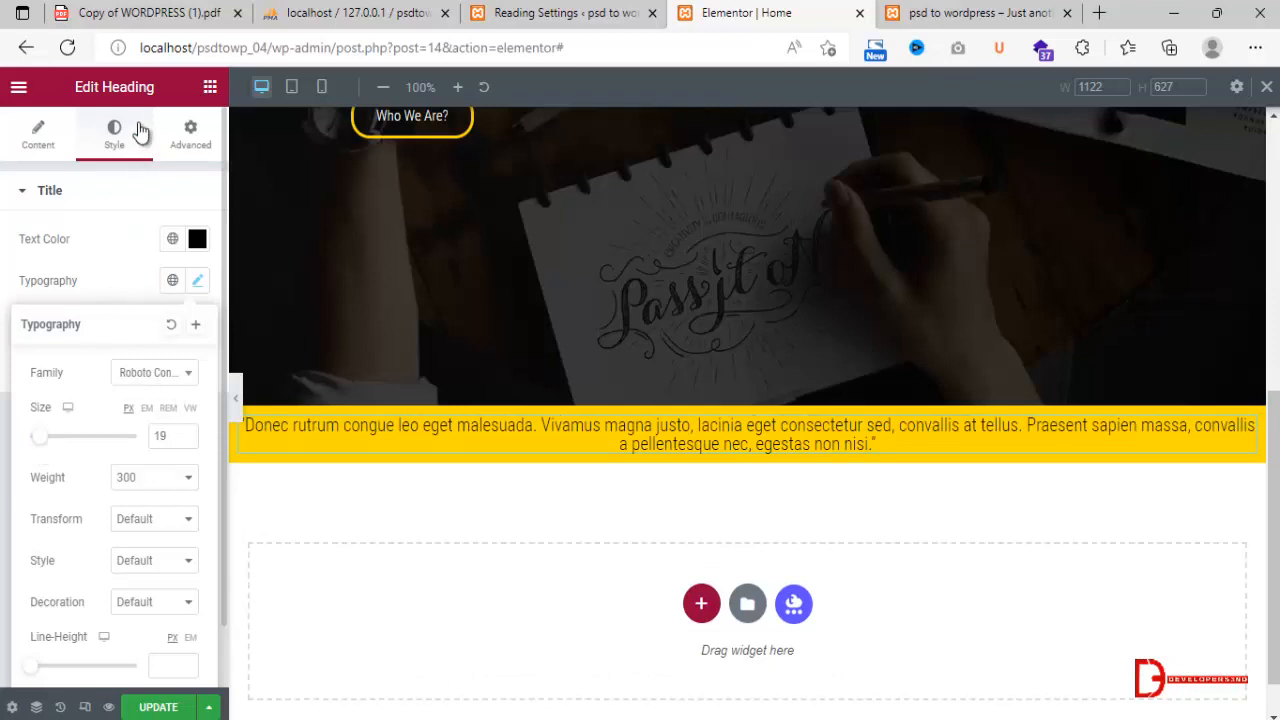
Unlink the yellow quote section's padding values and set its top and bottom padding to 100 px.
{"action": "left_click", "coordinate": [190, 134]}
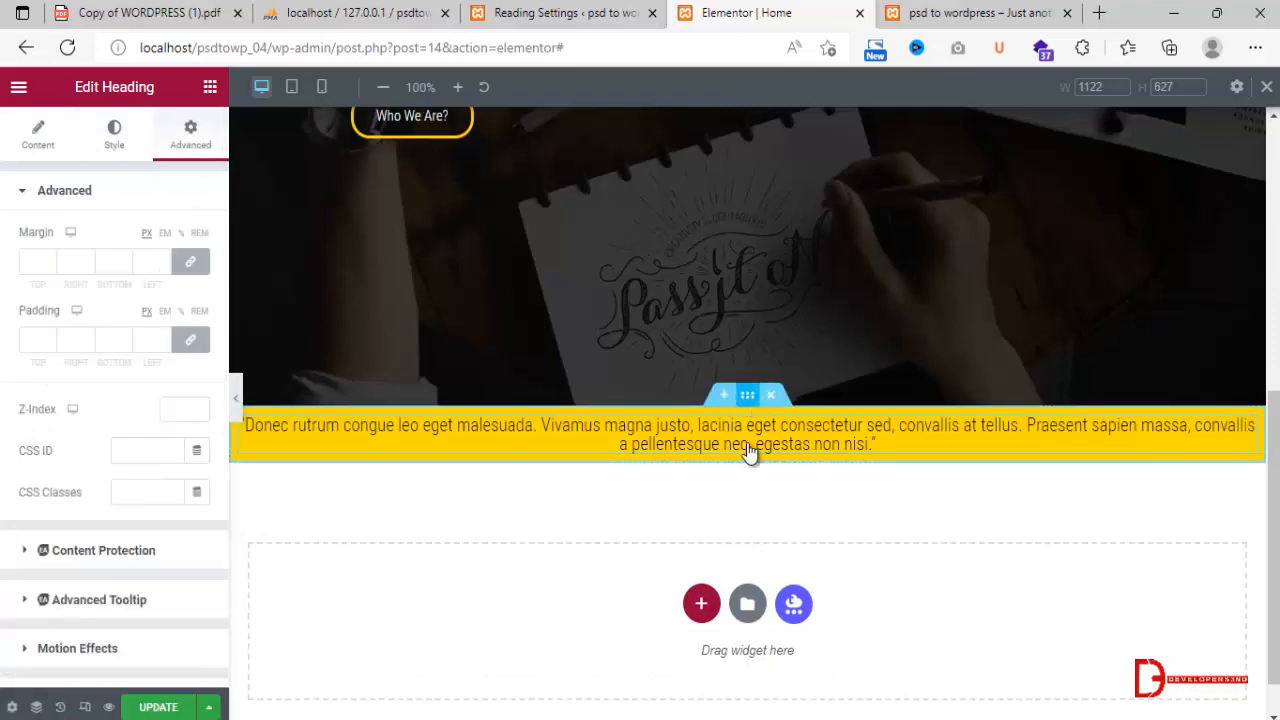
{"action": "left_click", "coordinate": [747, 396]}
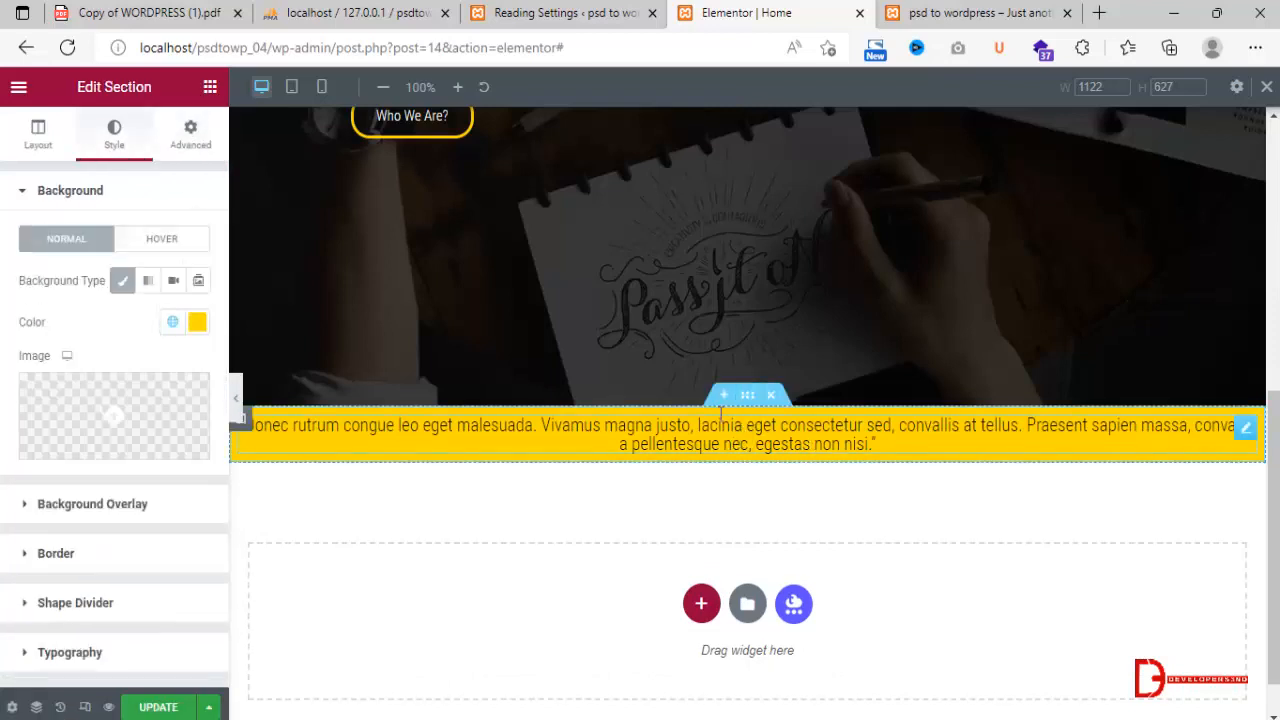
{"action": "left_click", "coordinate": [183, 136]}
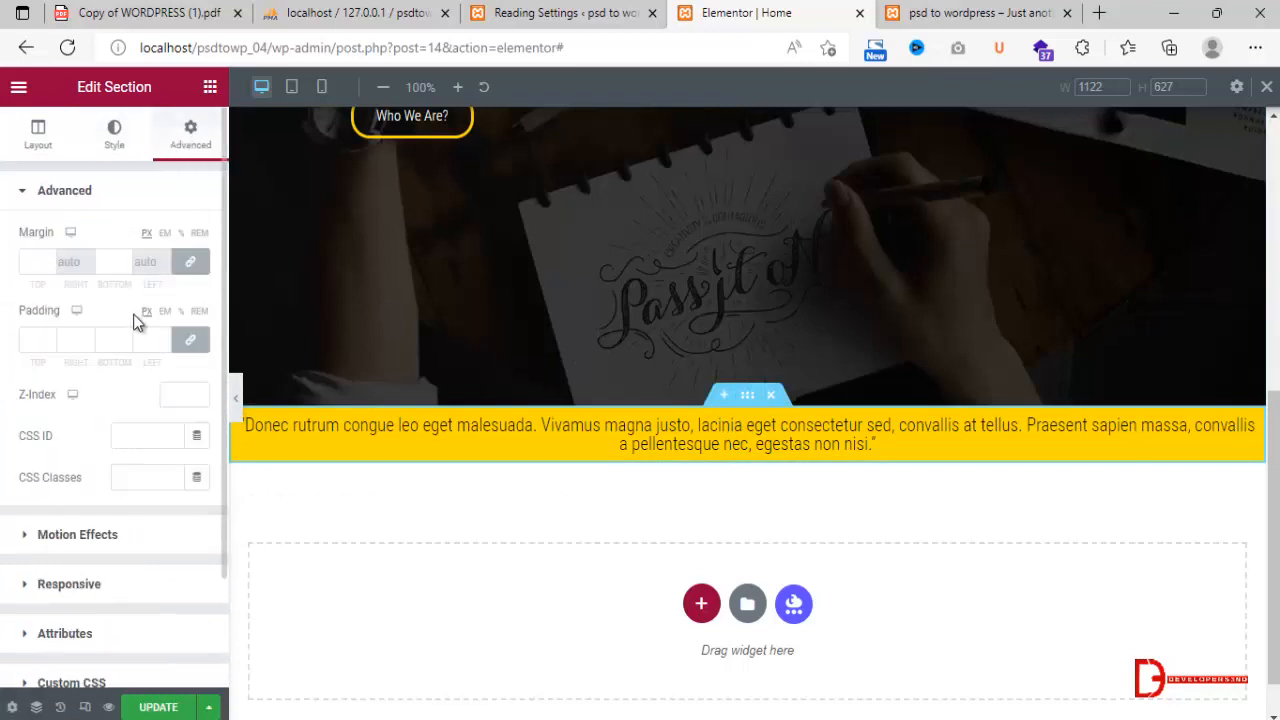
{"action": "left_click", "coordinate": [36, 262]}
{"action": "left_click", "coordinate": [191, 344]}
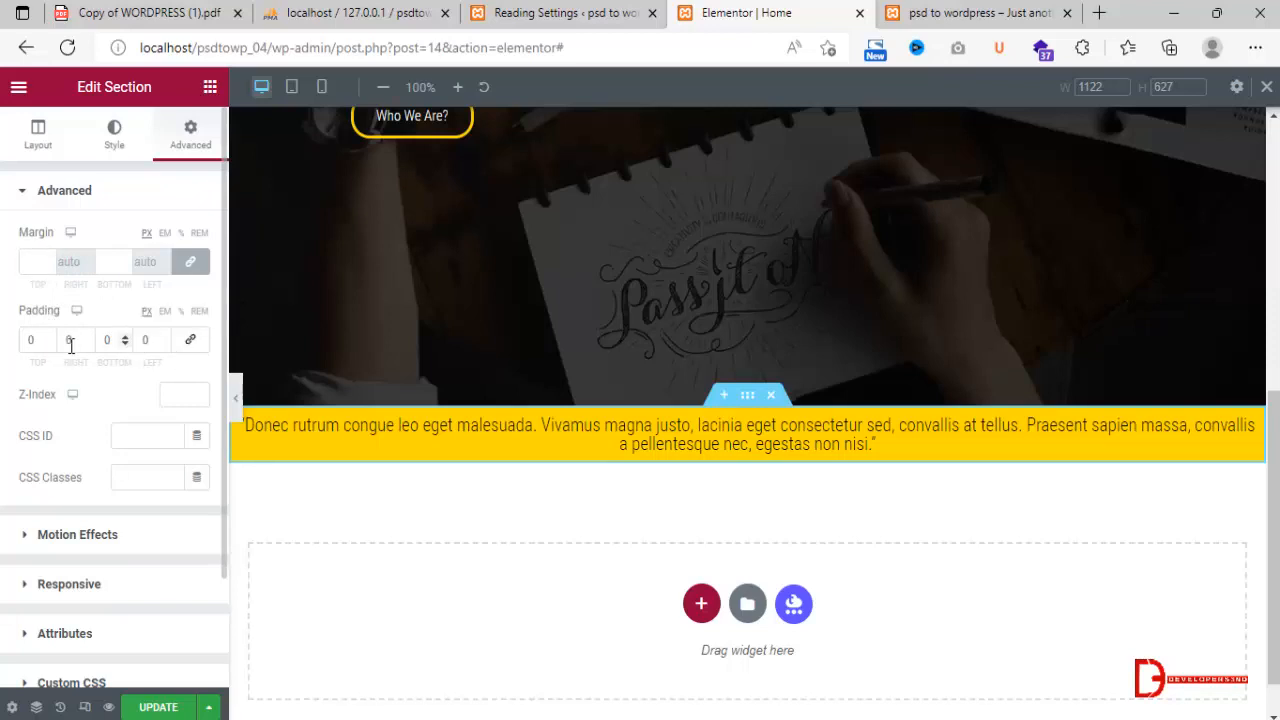
{"action": "left_click", "coordinate": [34, 340]}
{"action": "type", "text": "100"}
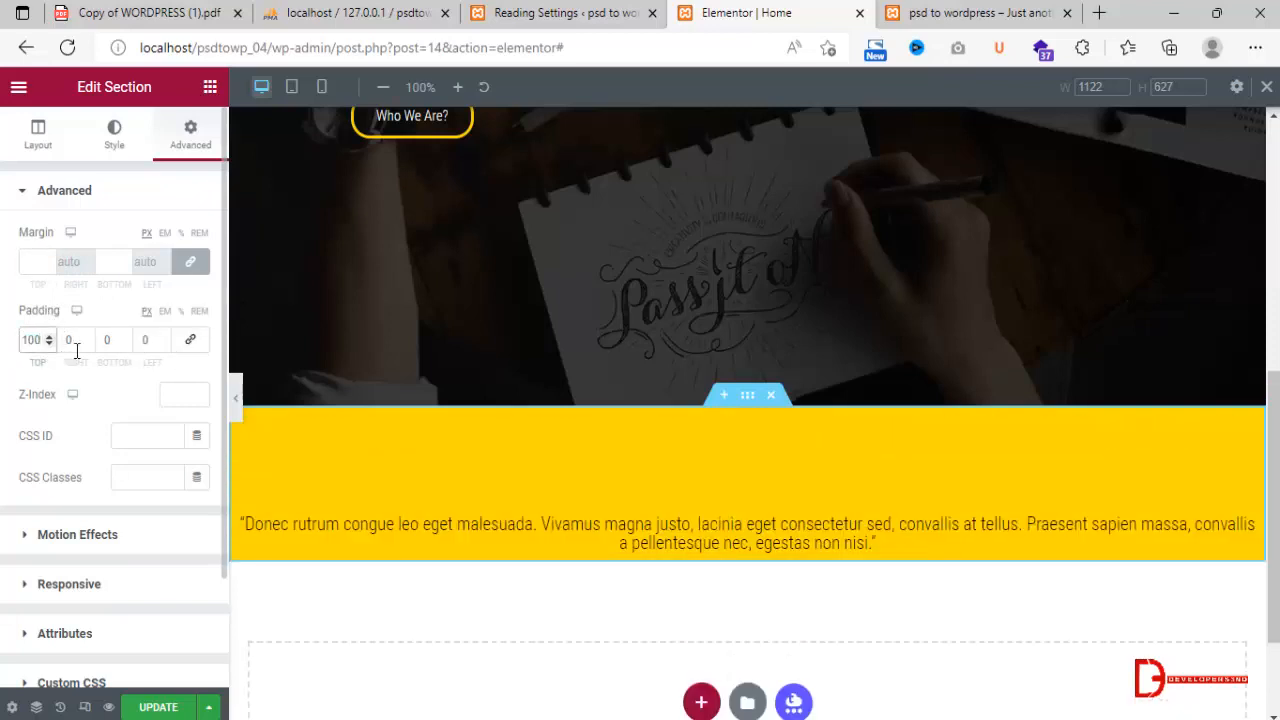
{"action": "left_click", "coordinate": [110, 338]}
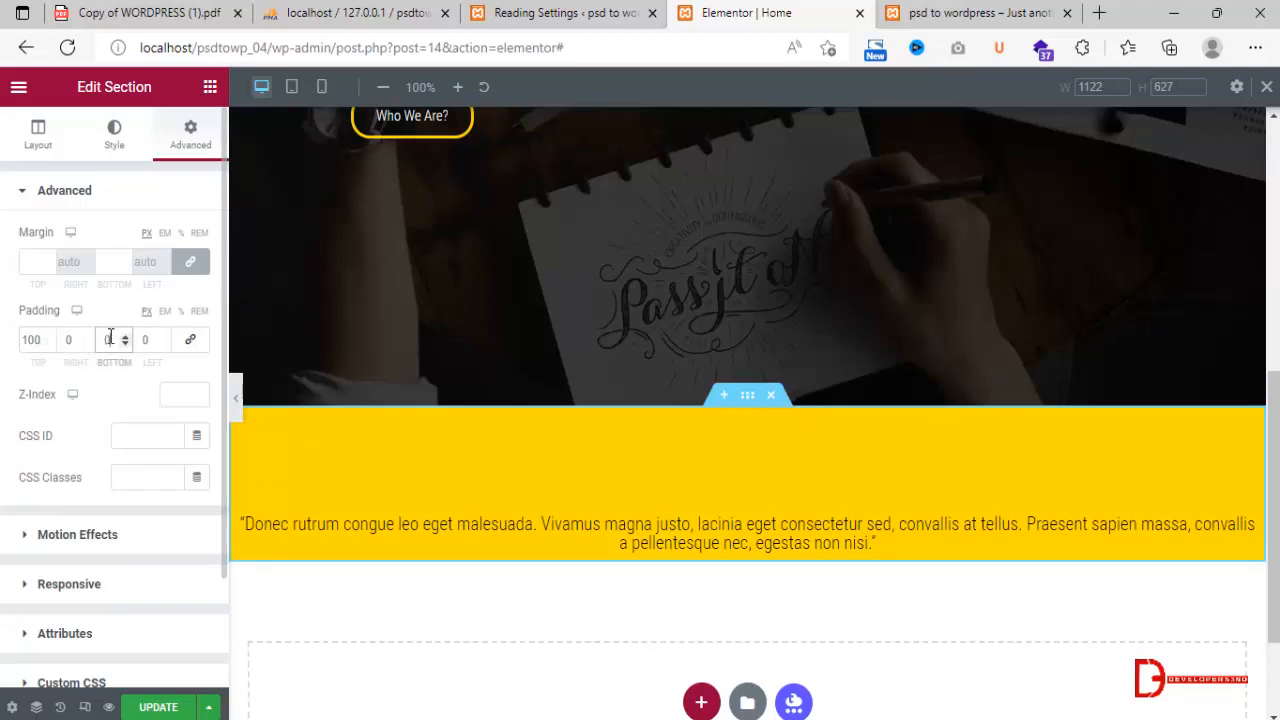
{"action": "type", "text": "100"}
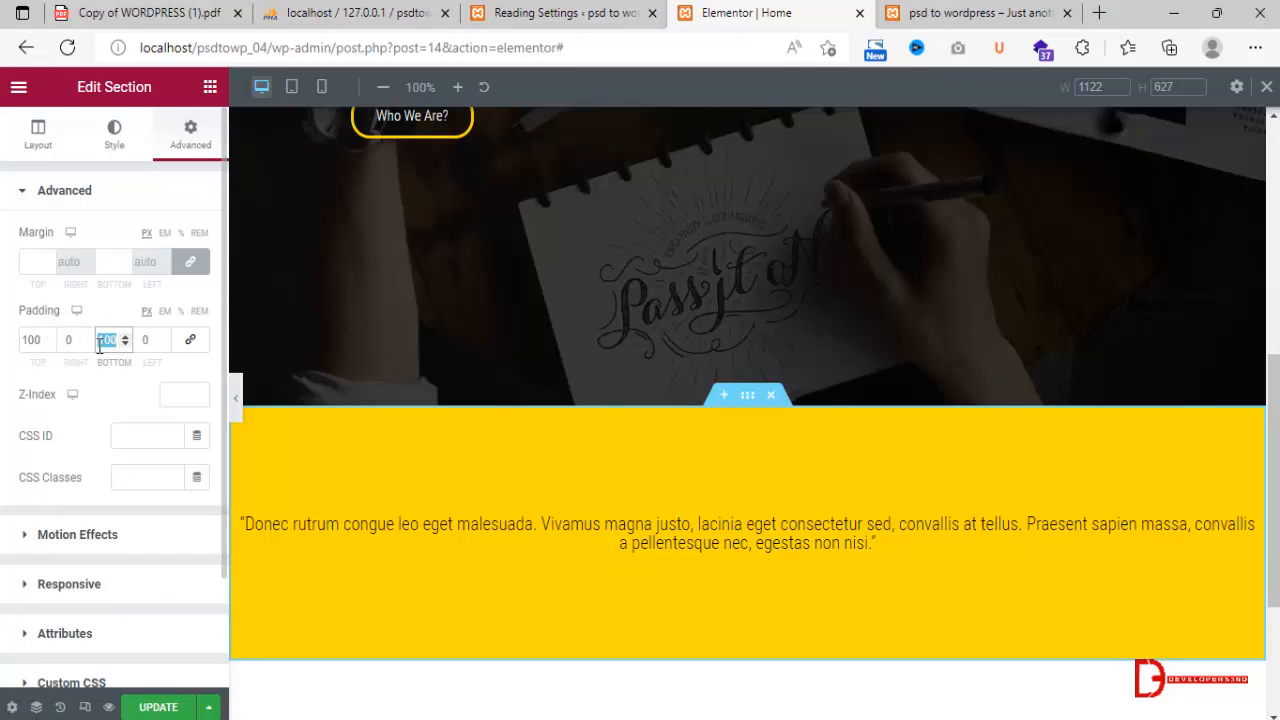
{"action": "type", "text": "60"}
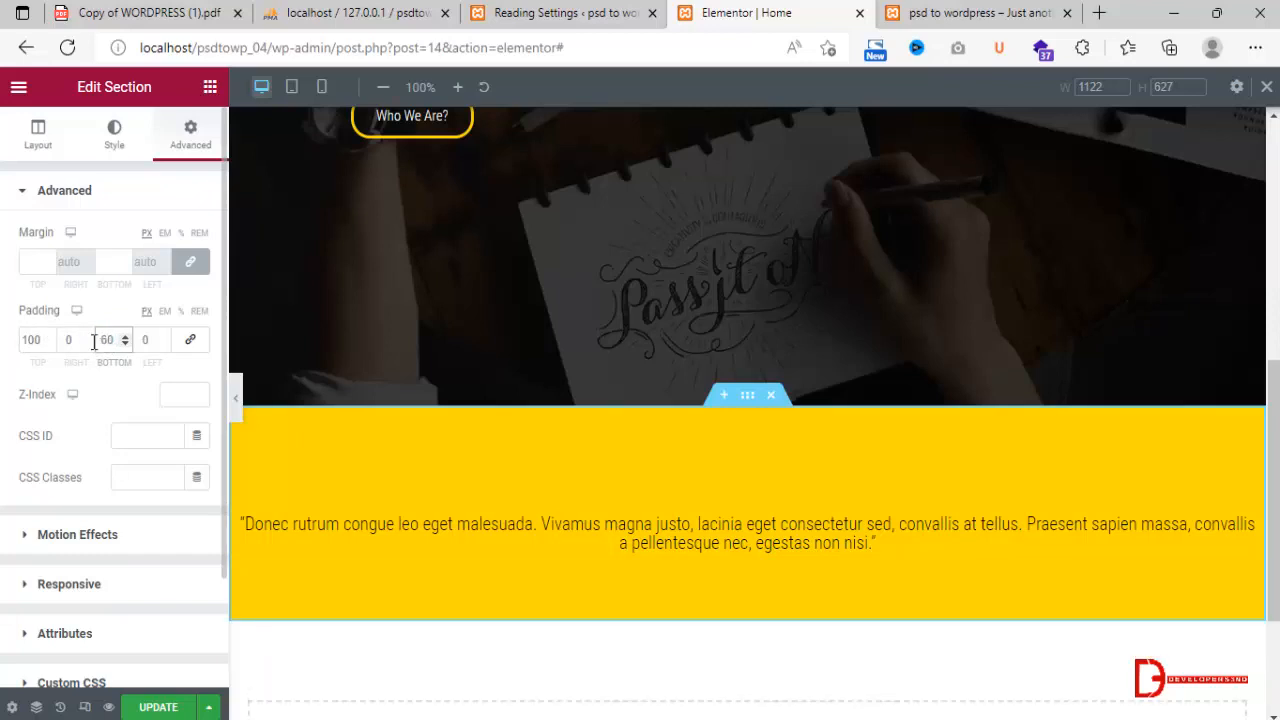
Reduce the quote section's bottom and top padding to 60 px each.
{"action": "left_click", "coordinate": [47, 343]}
{"action": "double_click", "coordinate": [36, 338]}
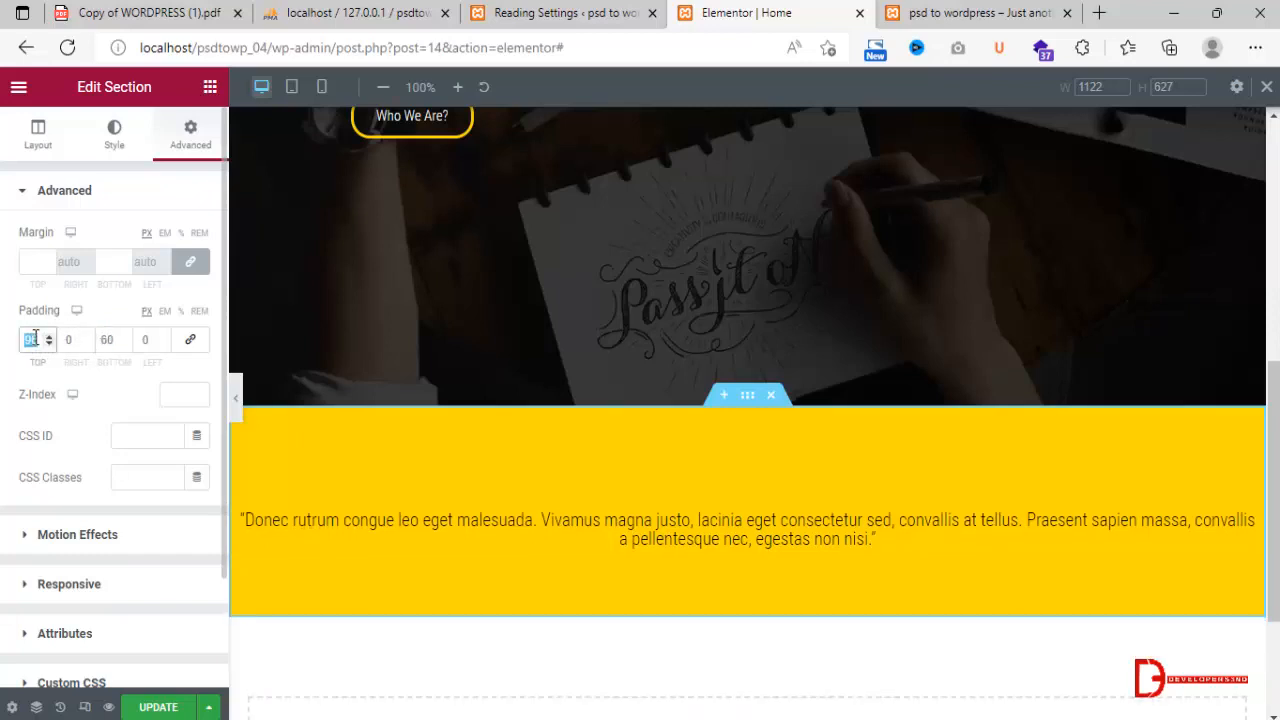
{"action": "type", "text": "60"}
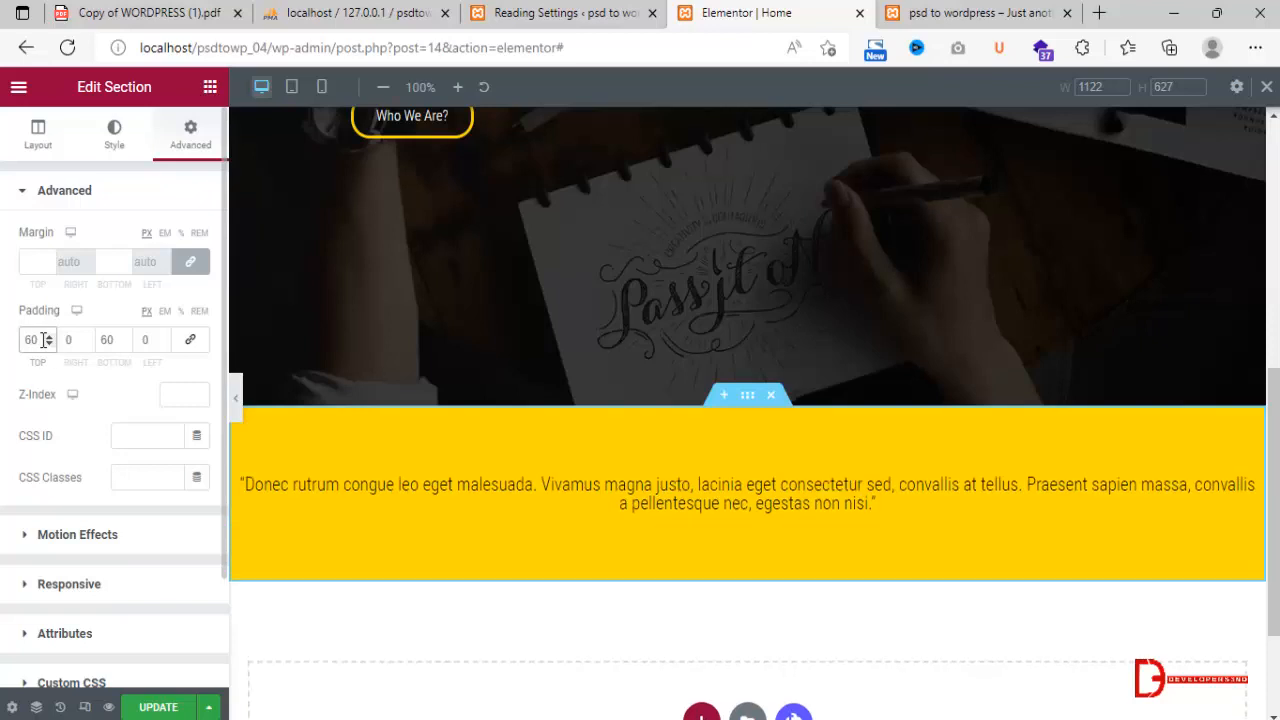
Set the quote heading's font weight to 400 and update the Home page.
{"action": "left_click", "coordinate": [1162, 506]}
{"action": "left_click", "coordinate": [107, 135]}
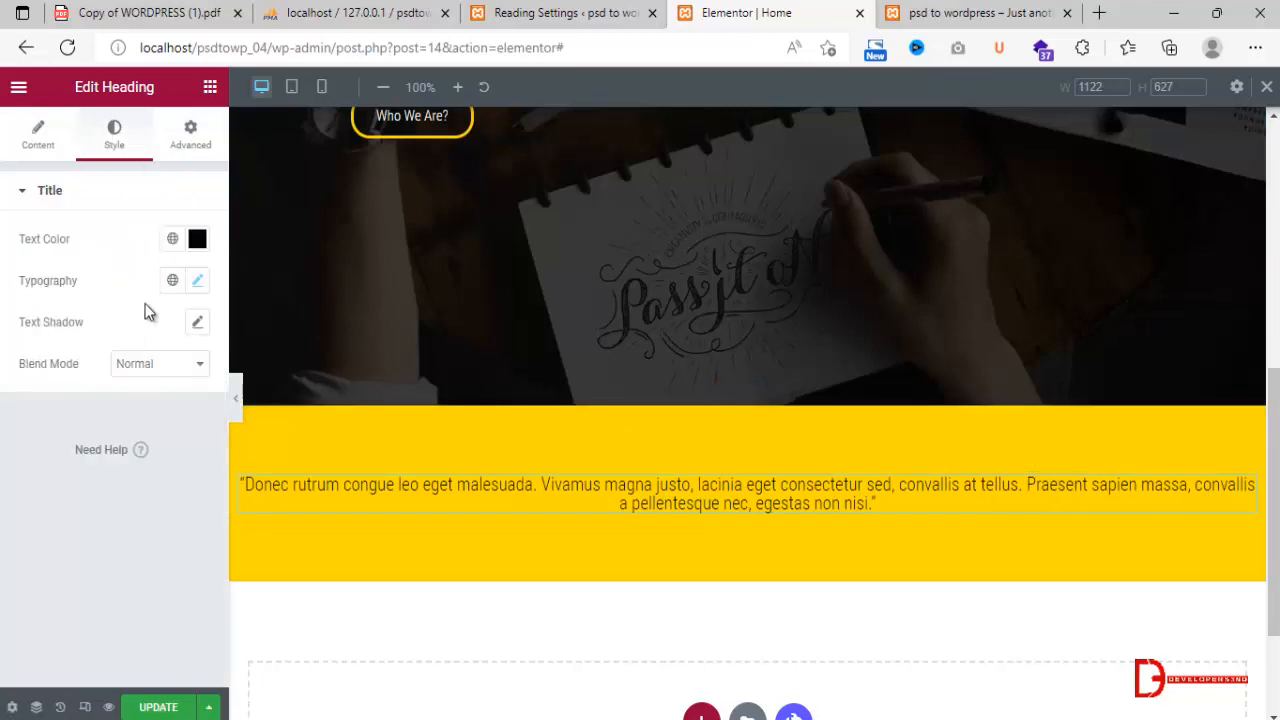
{"action": "left_click", "coordinate": [196, 282]}
{"action": "left_click", "coordinate": [140, 477]}
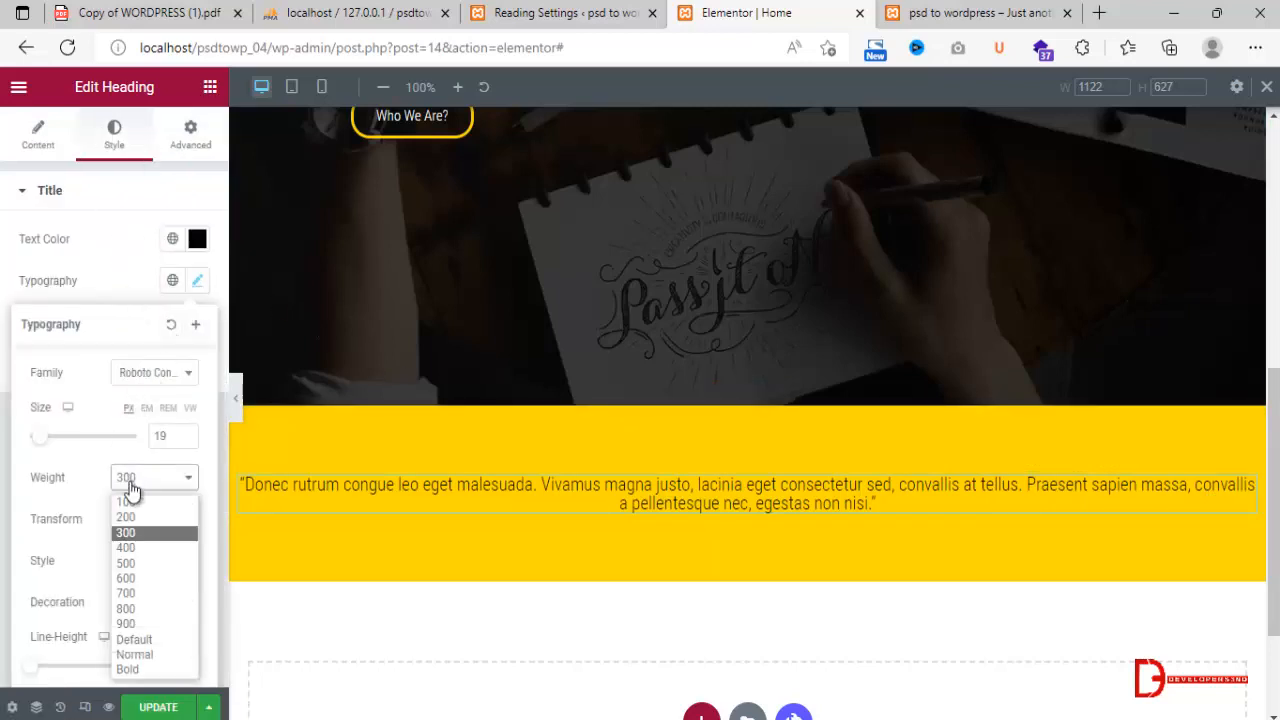
{"action": "left_click", "coordinate": [130, 548]}
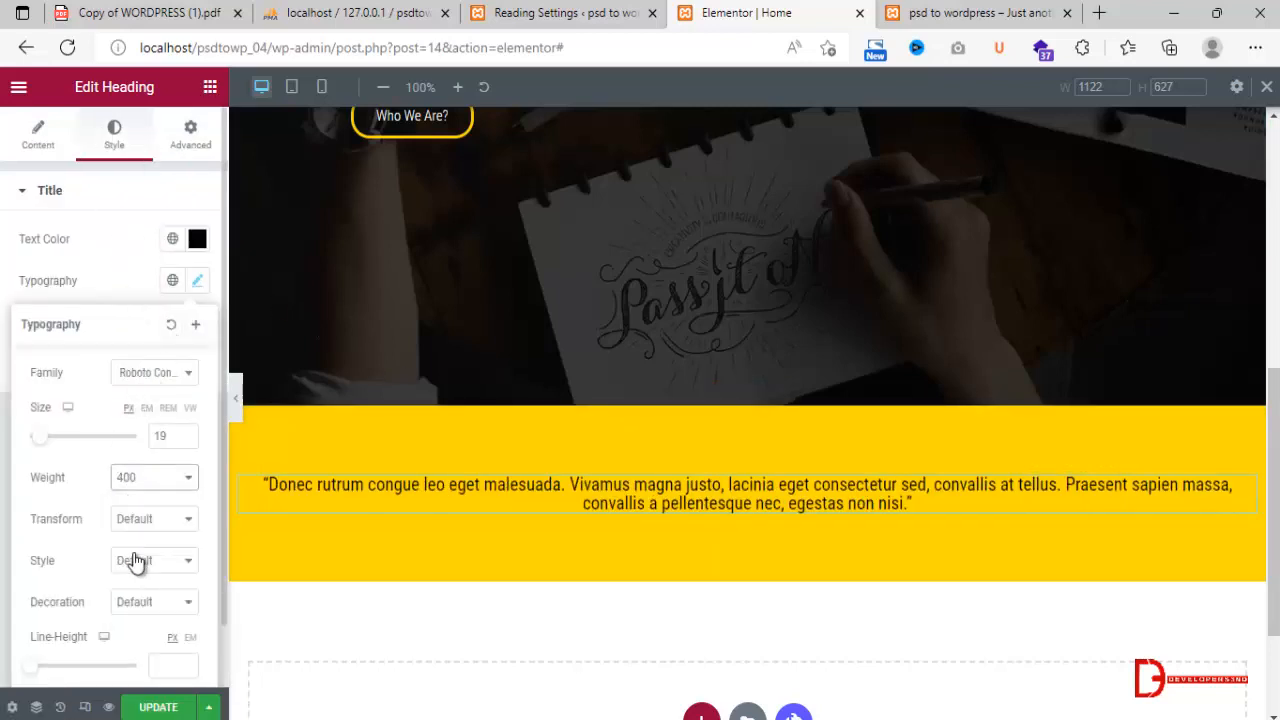
{"action": "left_click", "coordinate": [158, 707]}
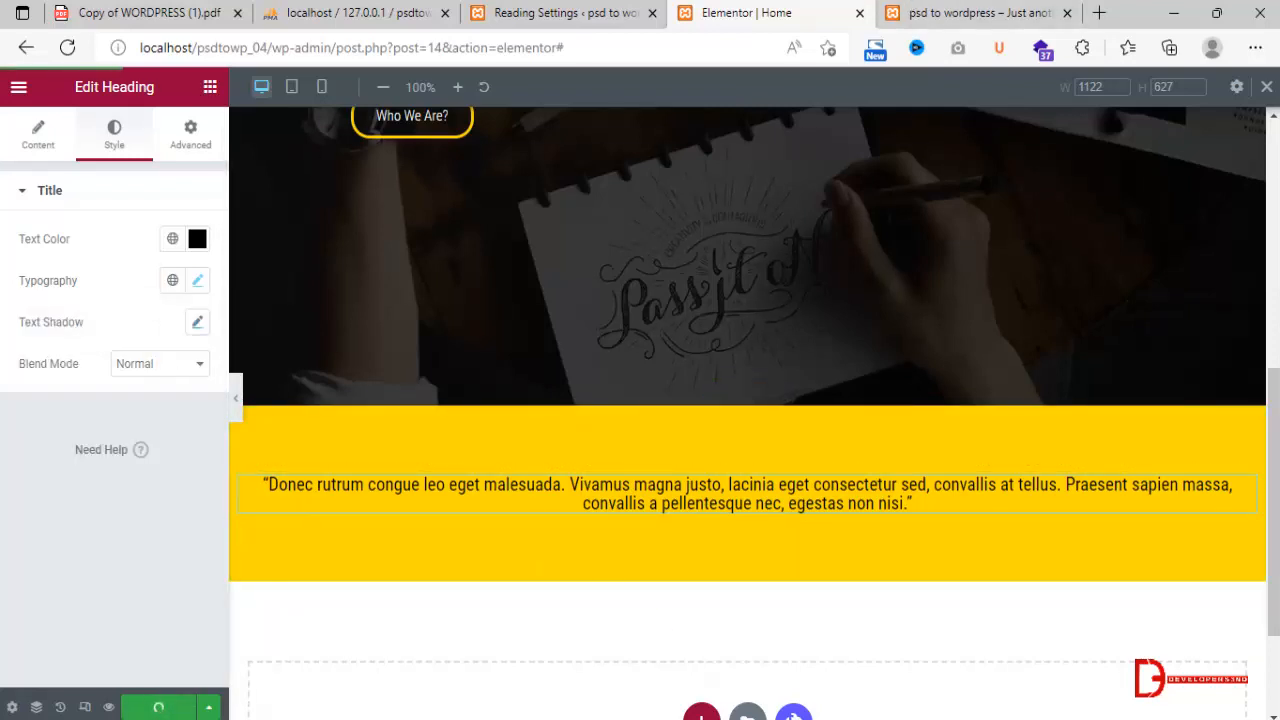
Switch to the private browser window, reload the psdtowp_04 site and check the quote section below the banner.
{"action": "left_click", "coordinate": [277, 683]}
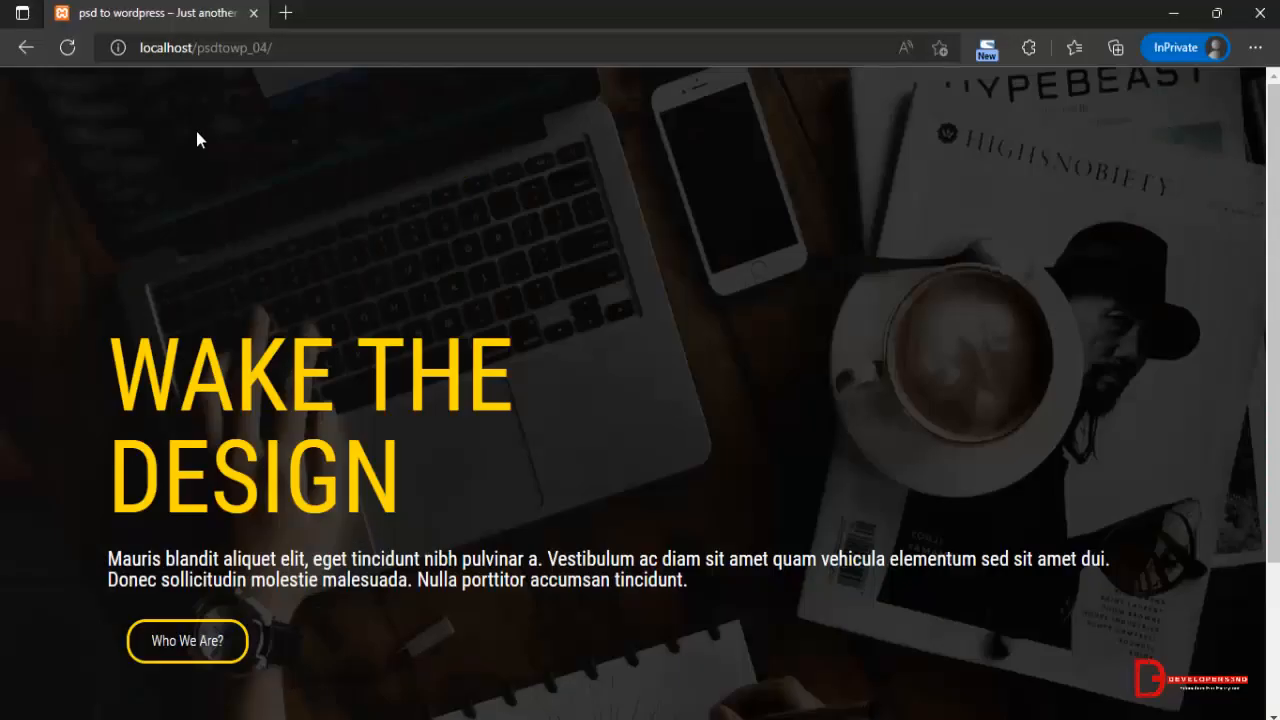
{"action": "left_click", "coordinate": [70, 46]}
{"action": "scroll", "coordinate": [418, 320], "scroll_direction": "down", "scroll_amount": 4}
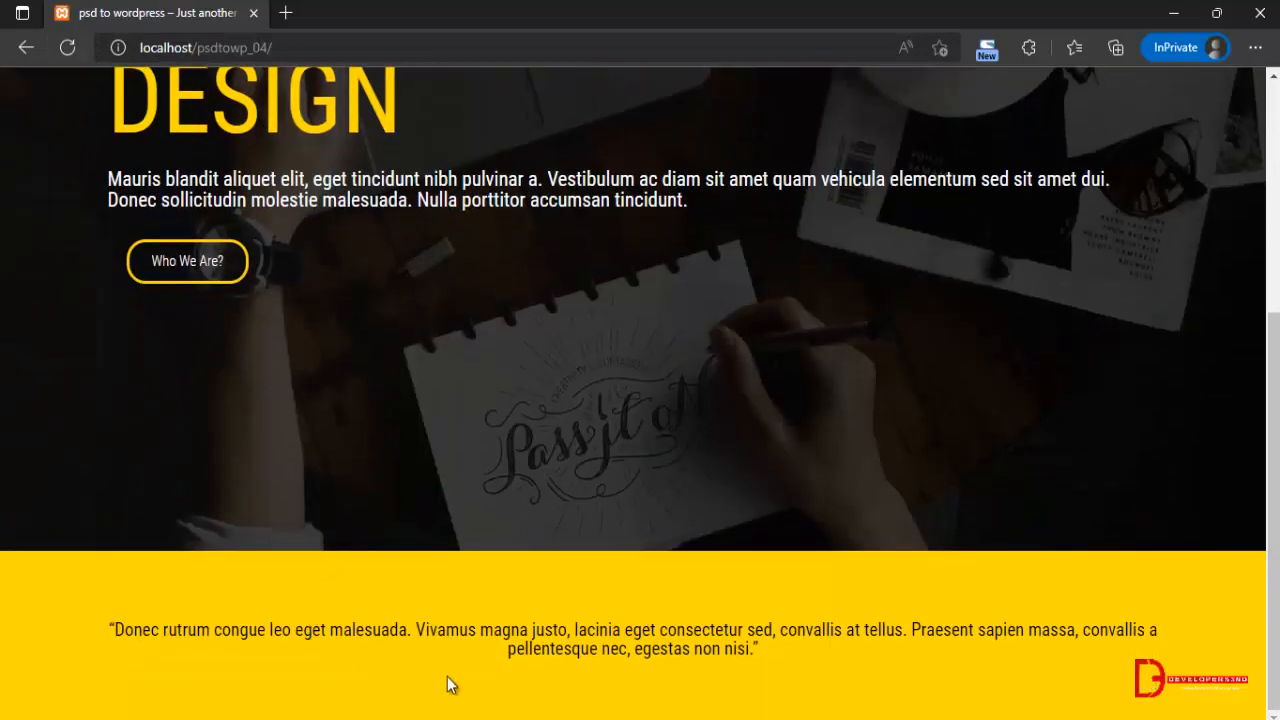
{"action": "left_click_drag", "start_coordinate": [104, 628], "coordinate": [765, 650]}
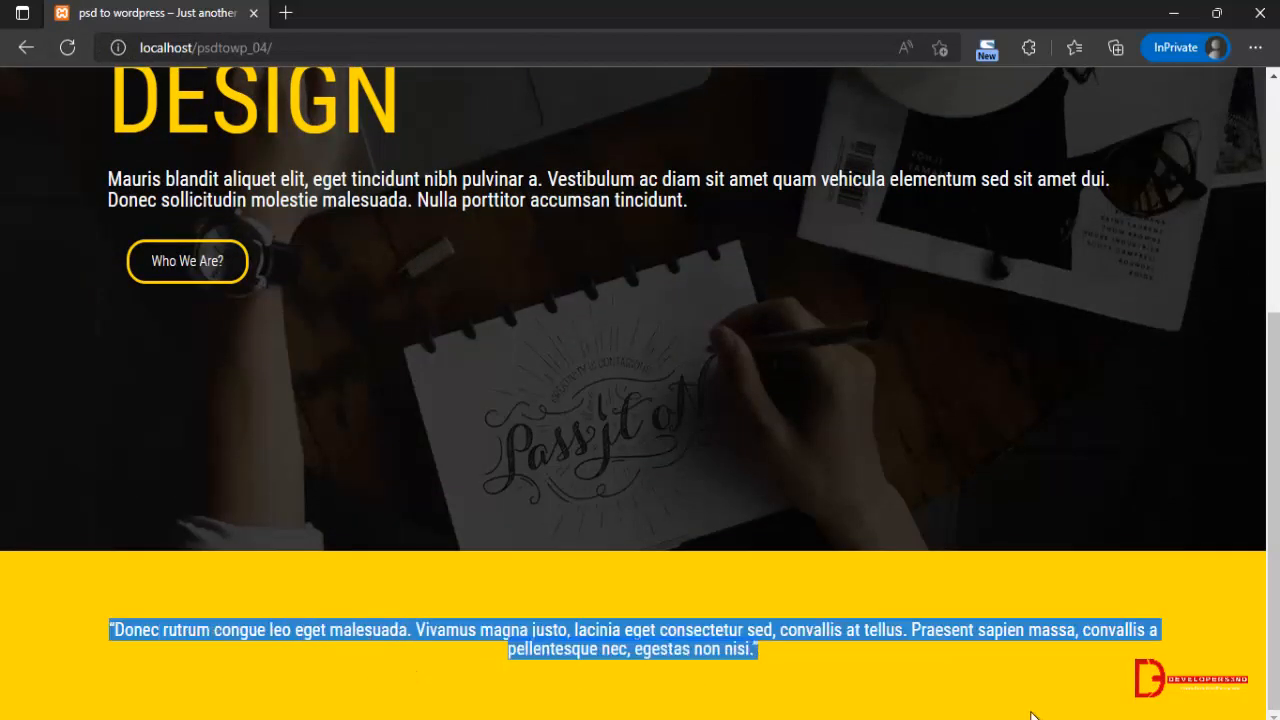
Inspect the live page with the developer tools and review the banner and quote section in the responsive preview.
{"action": "right_click", "coordinate": [820, 377]}
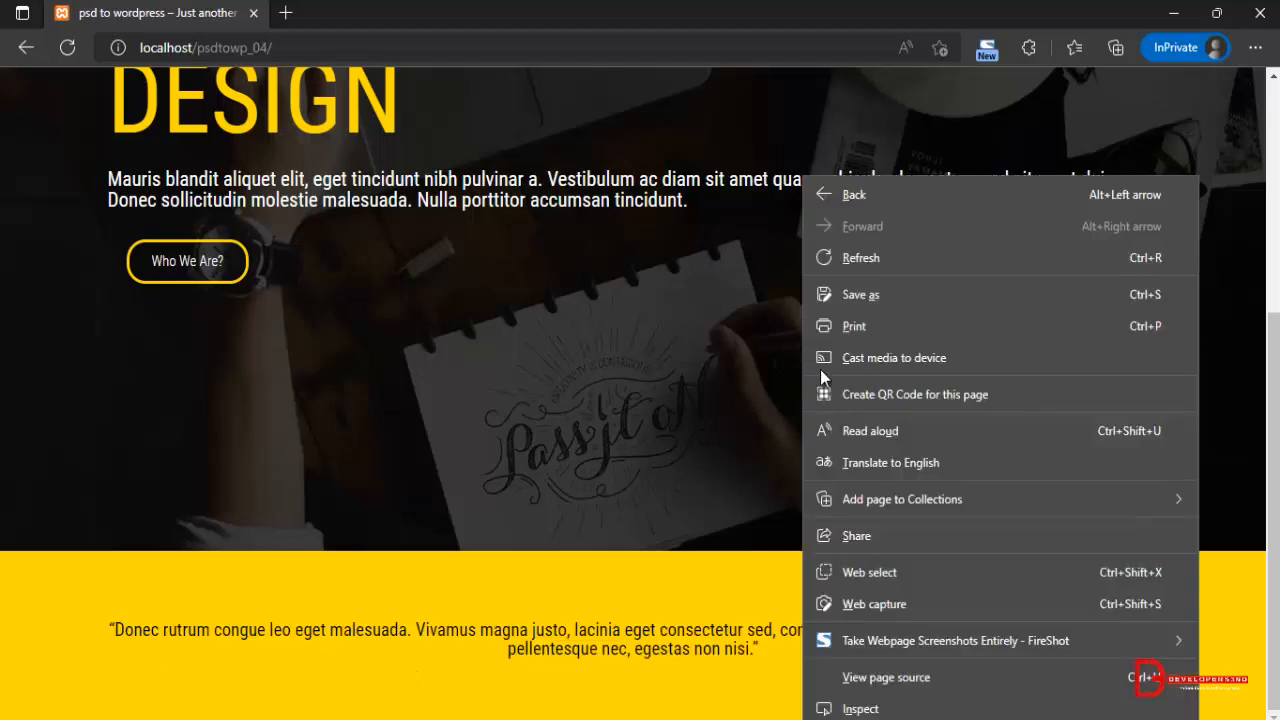
{"action": "left_click", "coordinate": [868, 708]}
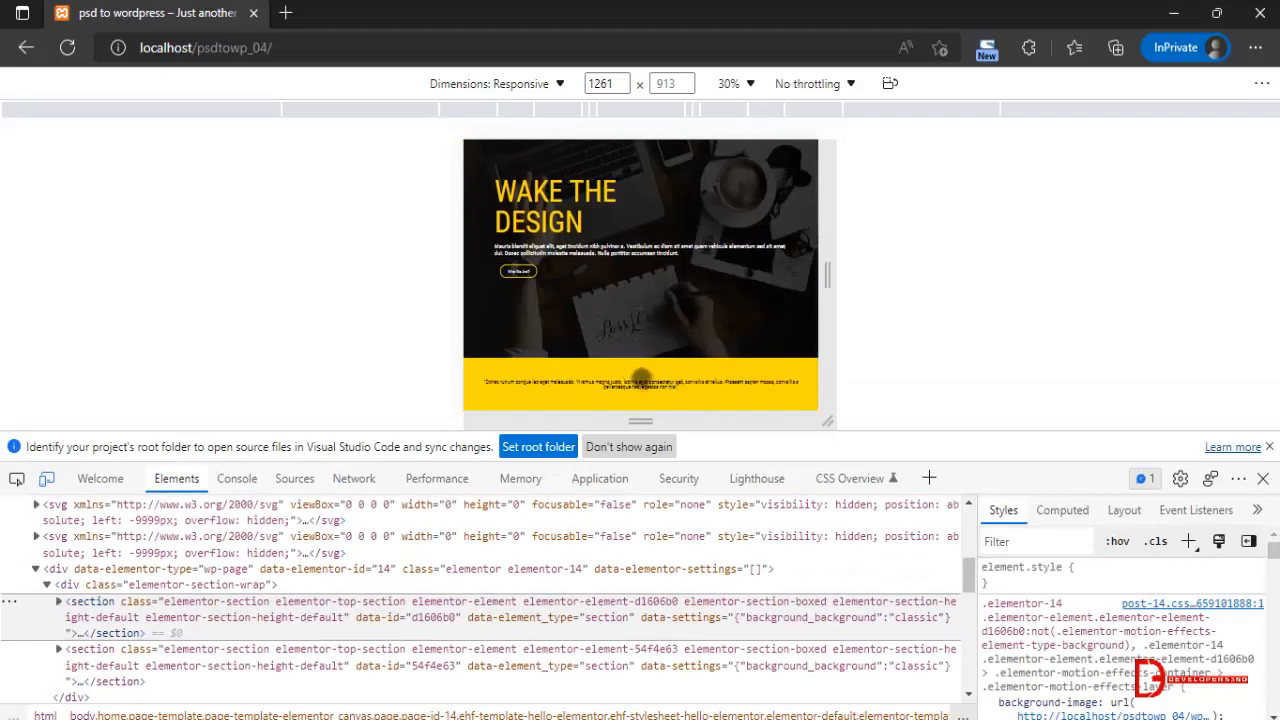
{"action": "scroll", "coordinate": [640, 378], "scroll_direction": "up", "scroll_amount": 1}
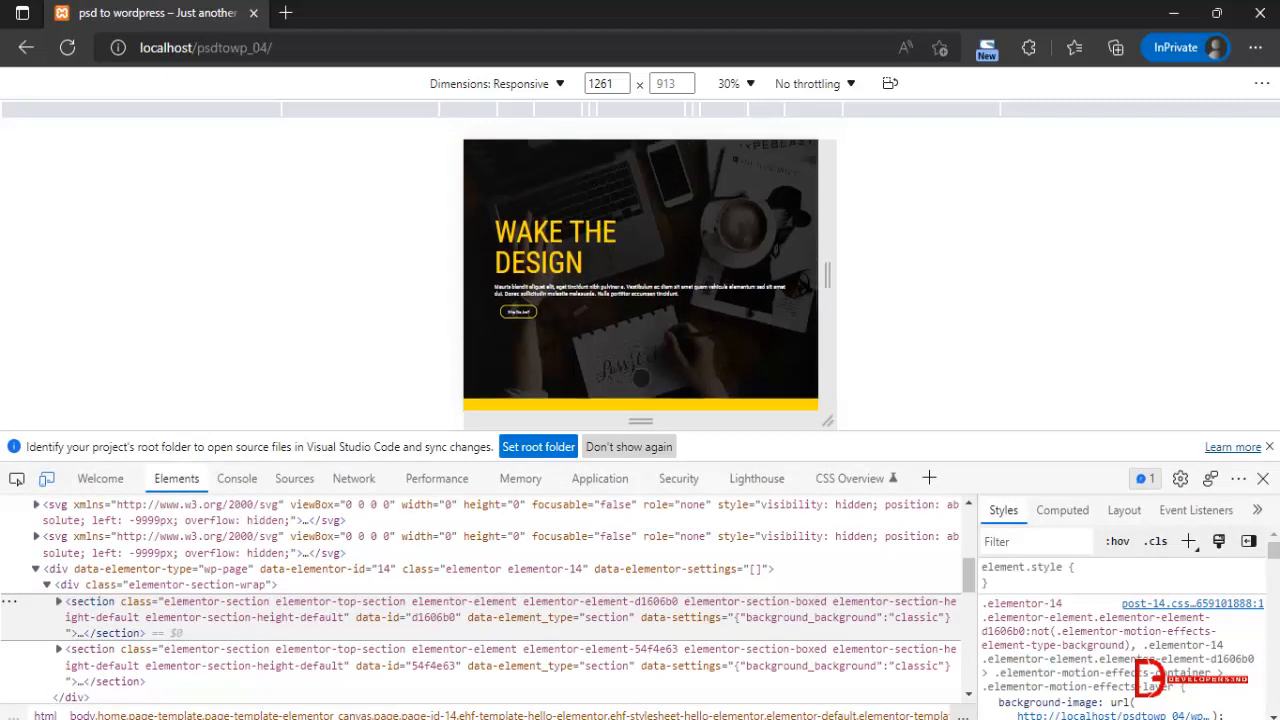
{"action": "scroll", "coordinate": [641, 378], "scroll_direction": "down", "scroll_amount": 1}
{"action": "scroll", "coordinate": [641, 378], "scroll_direction": "up", "scroll_amount": 1}
Switch to Photoshop, measure the yellow quote band's height with a rectangular marquee, and deselect it, returning to the Move tool.
{"action": "key", "text": "alt+Tab"}
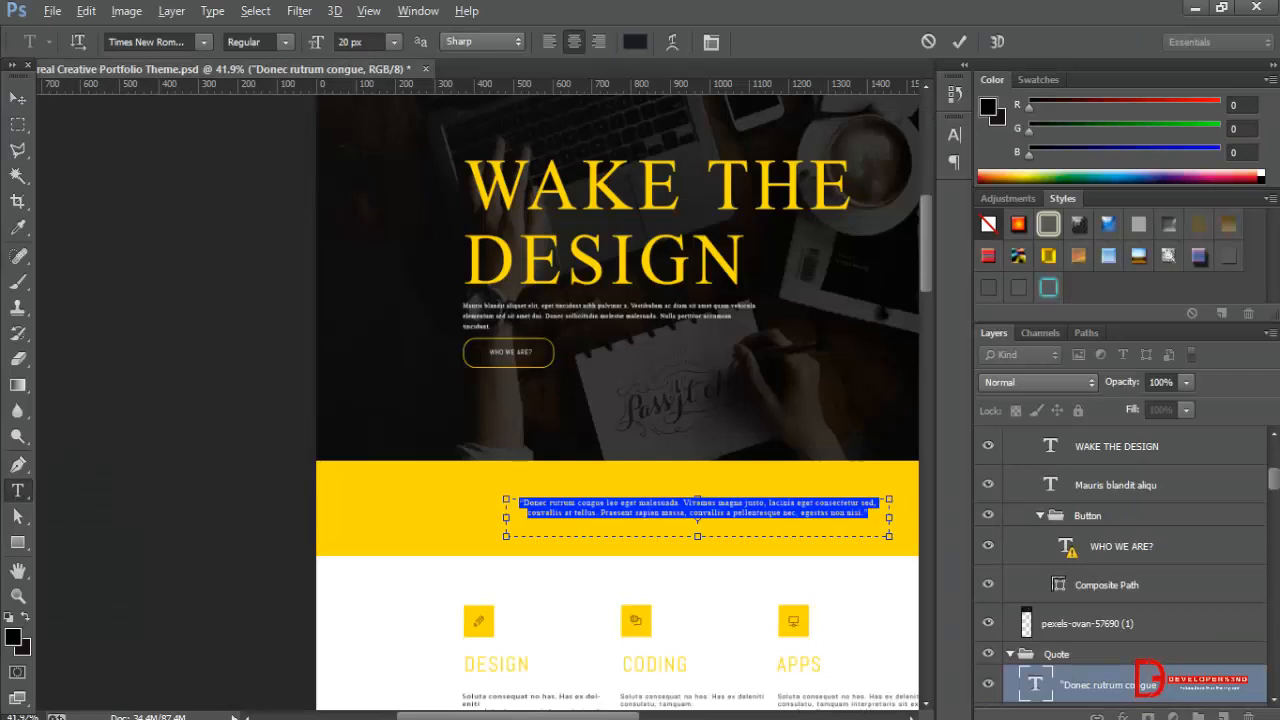
{"action": "left_click", "coordinate": [18, 97]}
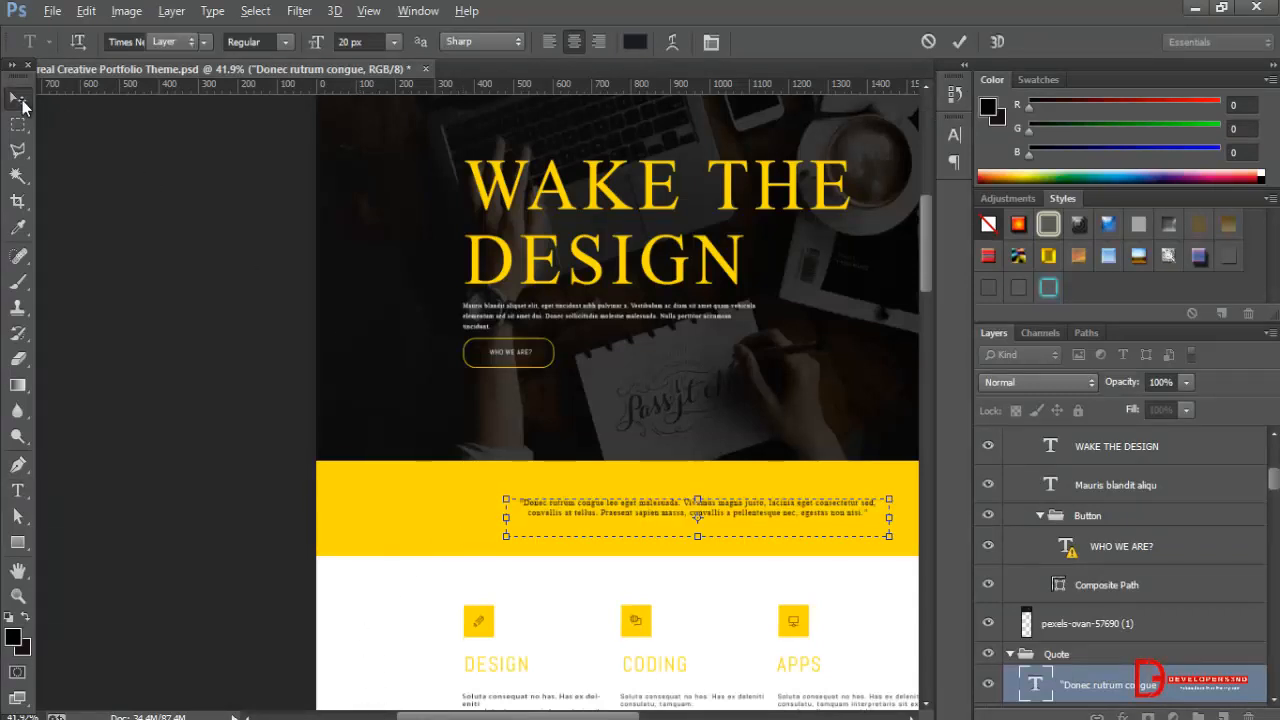
{"action": "left_click", "coordinate": [505, 440]}
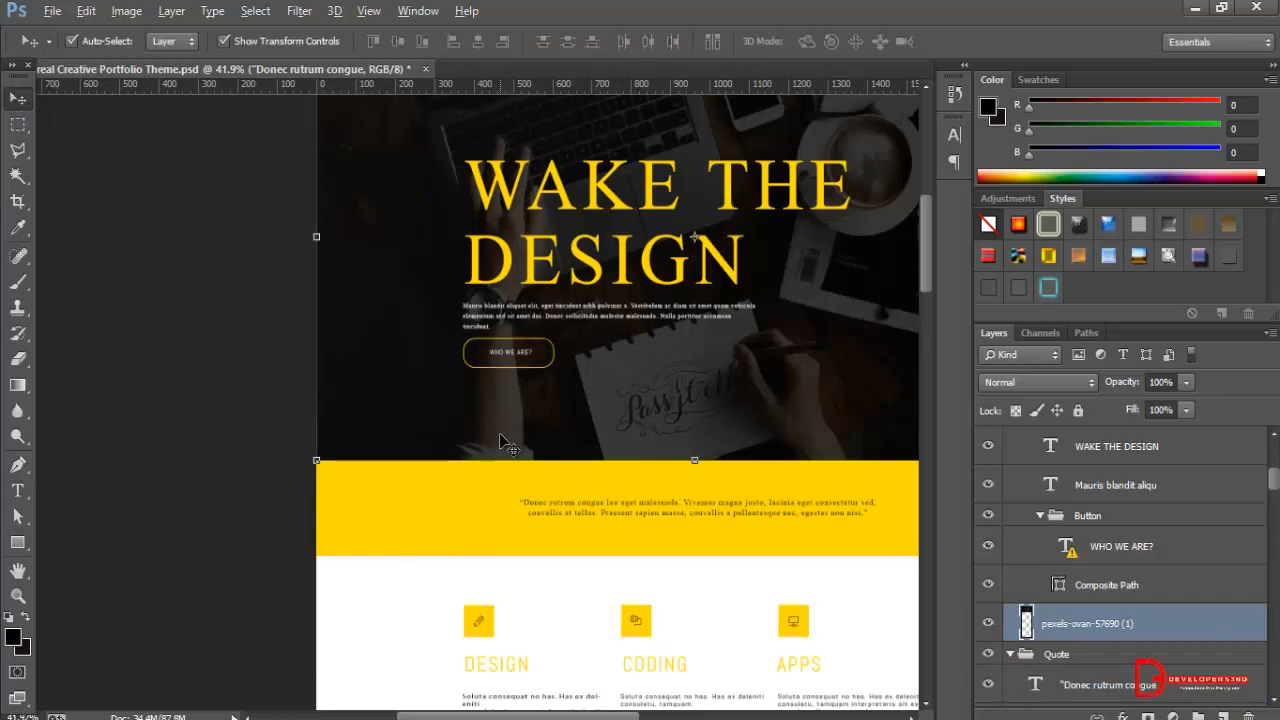
{"action": "left_click", "coordinate": [18, 125]}
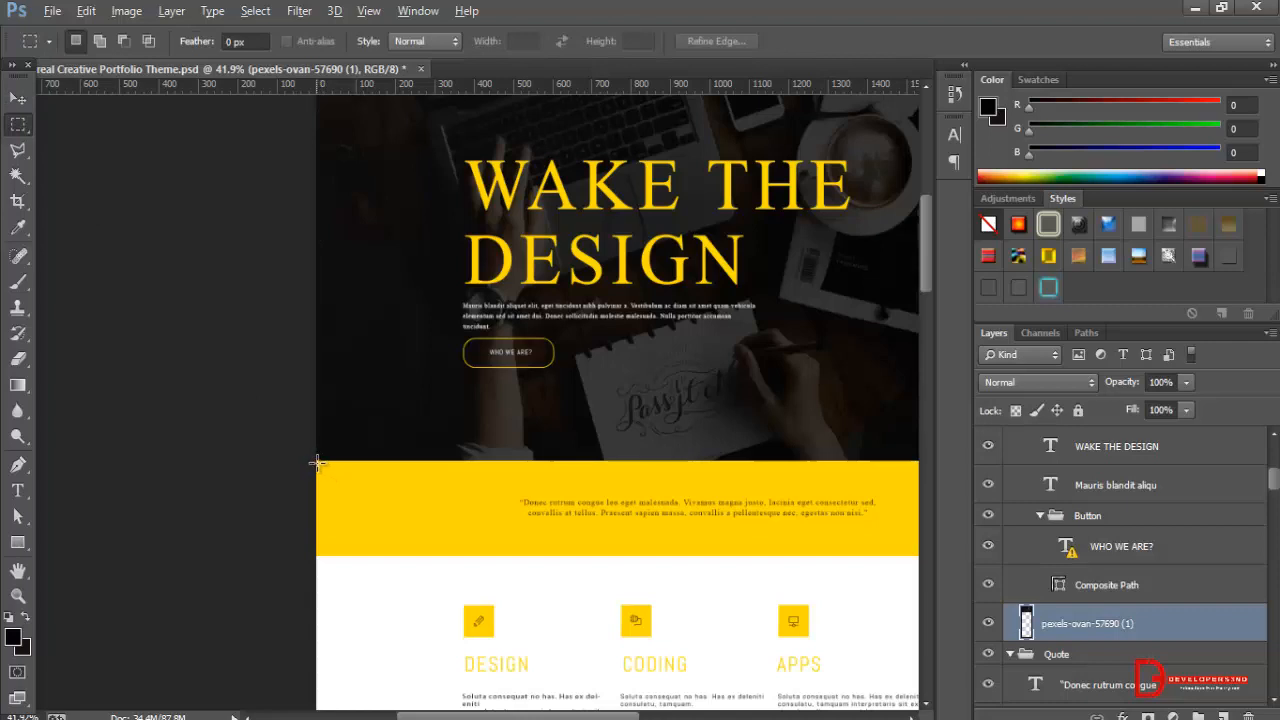
{"action": "left_click_drag", "start_coordinate": [317, 463], "coordinate": [505, 553]}
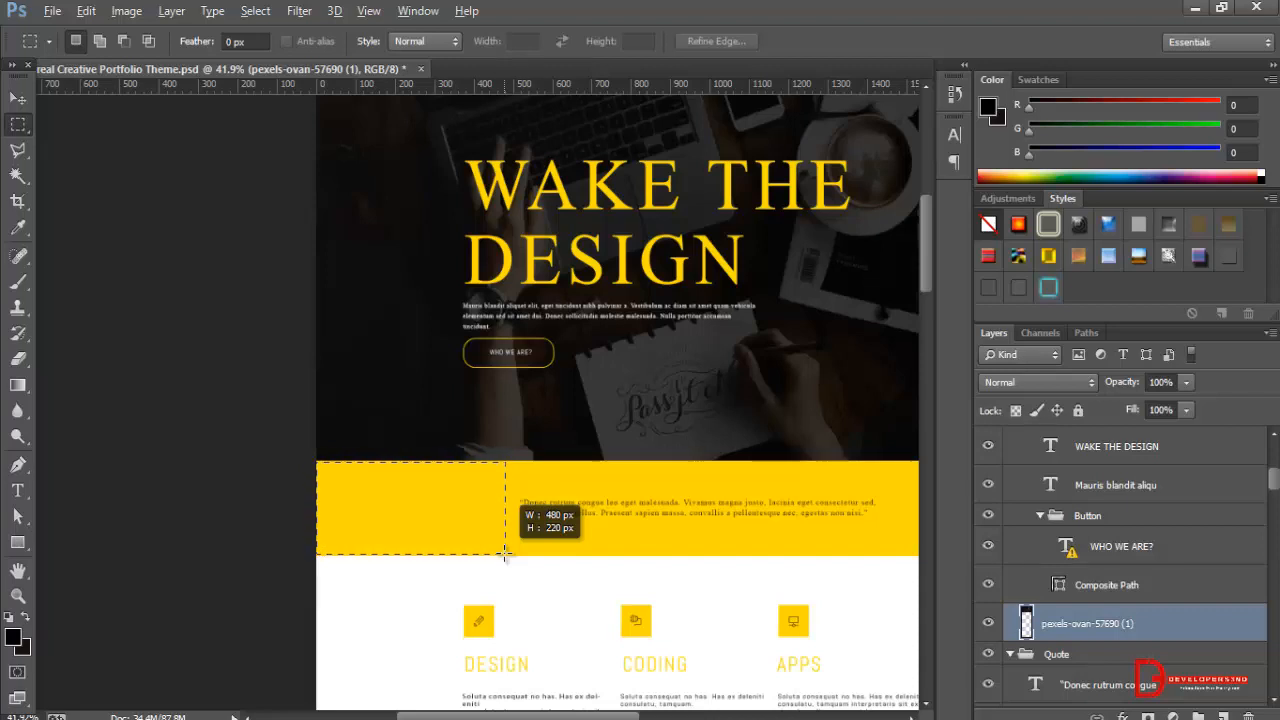
{"action": "left_click_drag", "start_coordinate": [505, 553], "coordinate": [505, 554]}
{"action": "key", "text": "ctrl+d"}
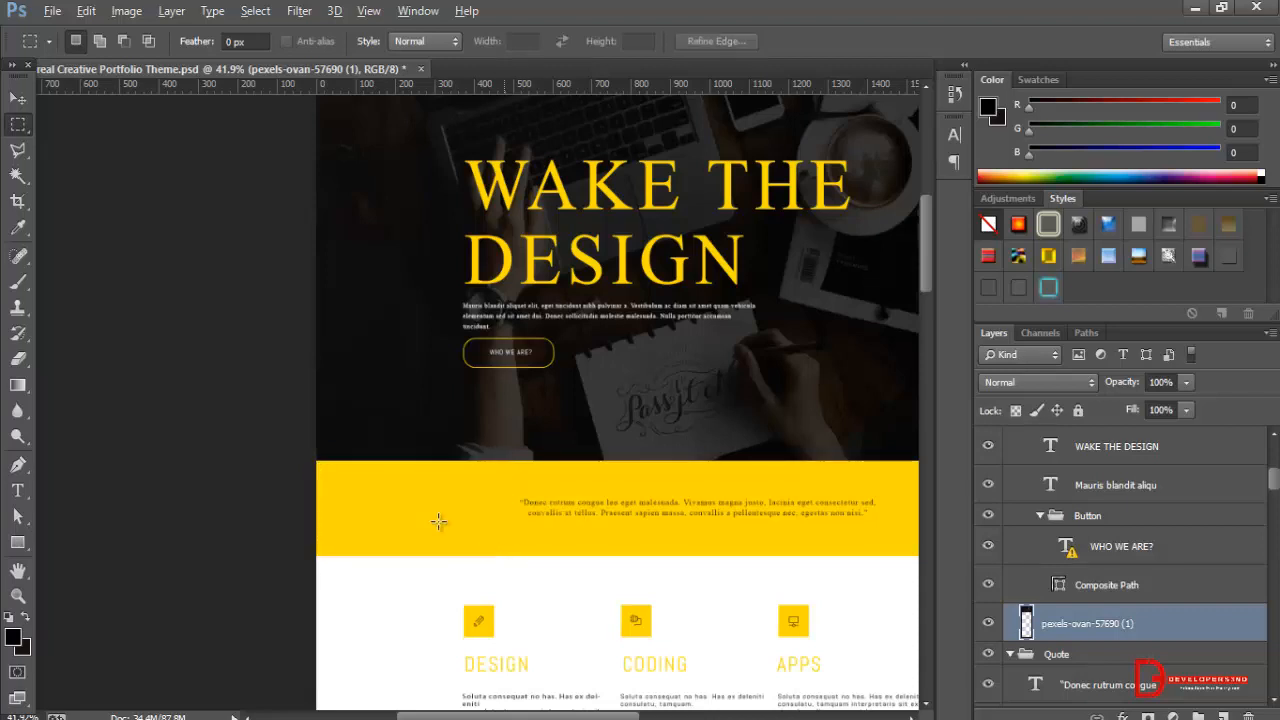
{"action": "key", "text": "v"}
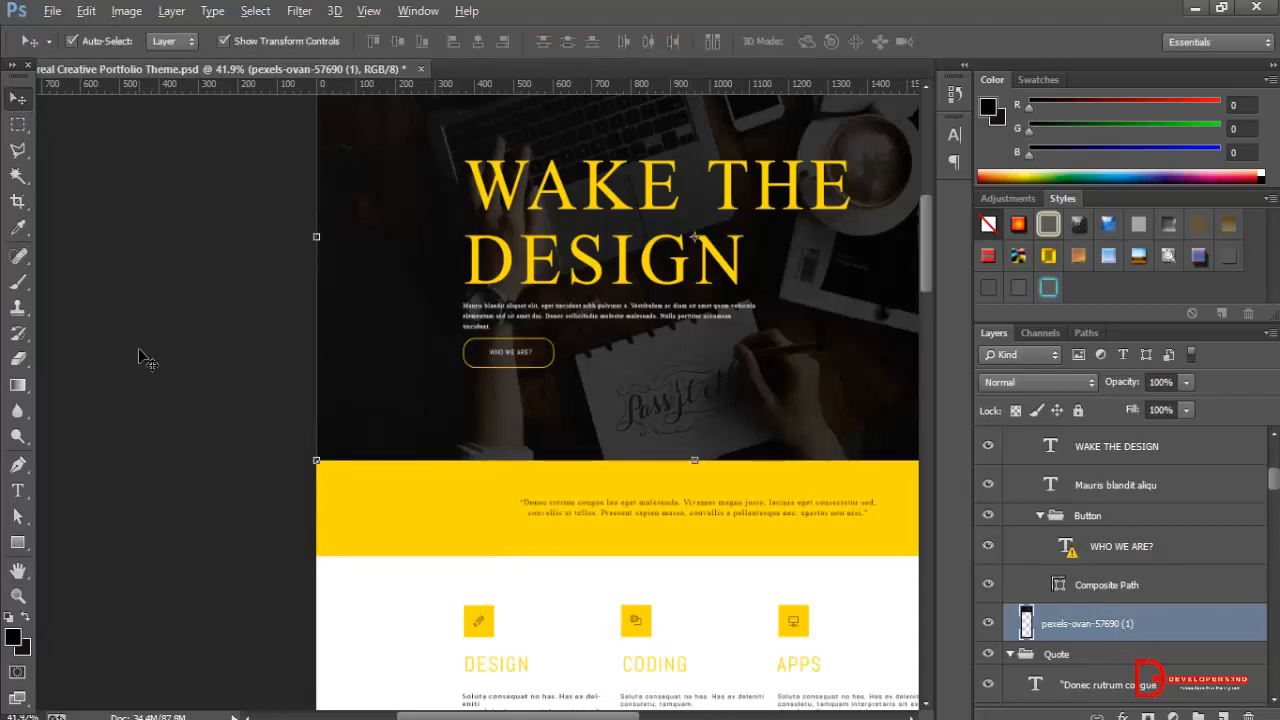